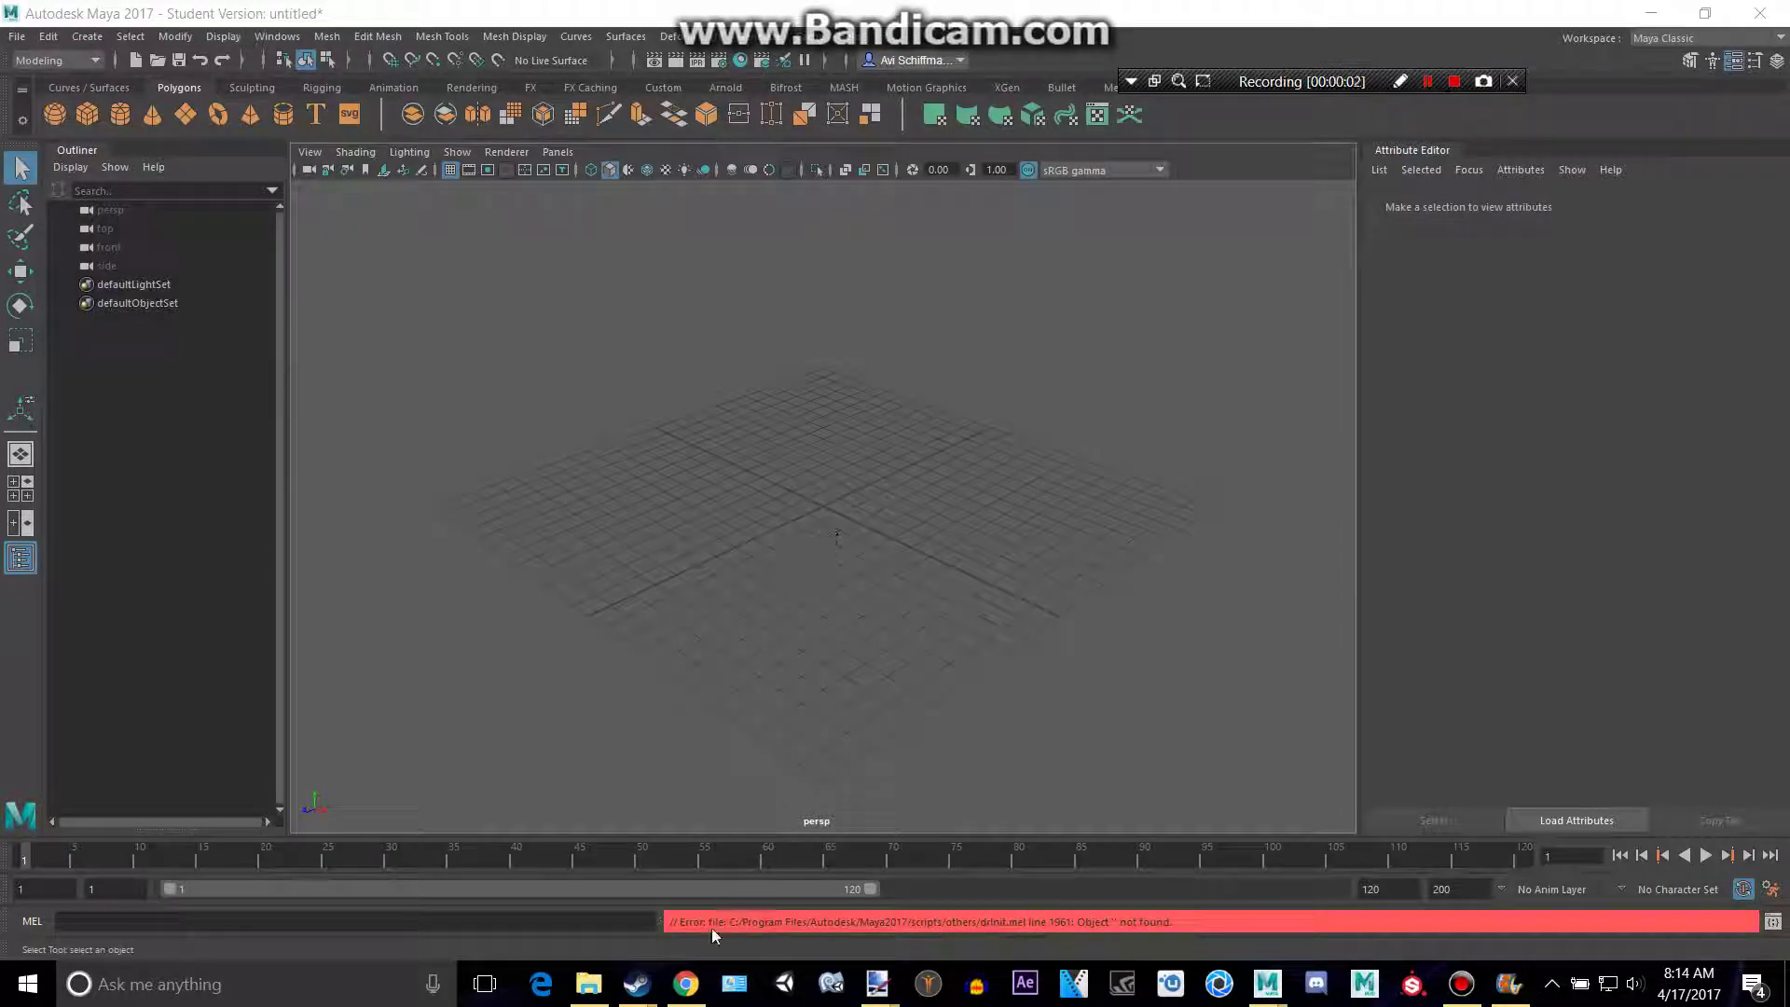
Browse the pool ball image results for billiard-ball stripe textures
left_click(685, 983)
scroll(719, 641, "down", 3)
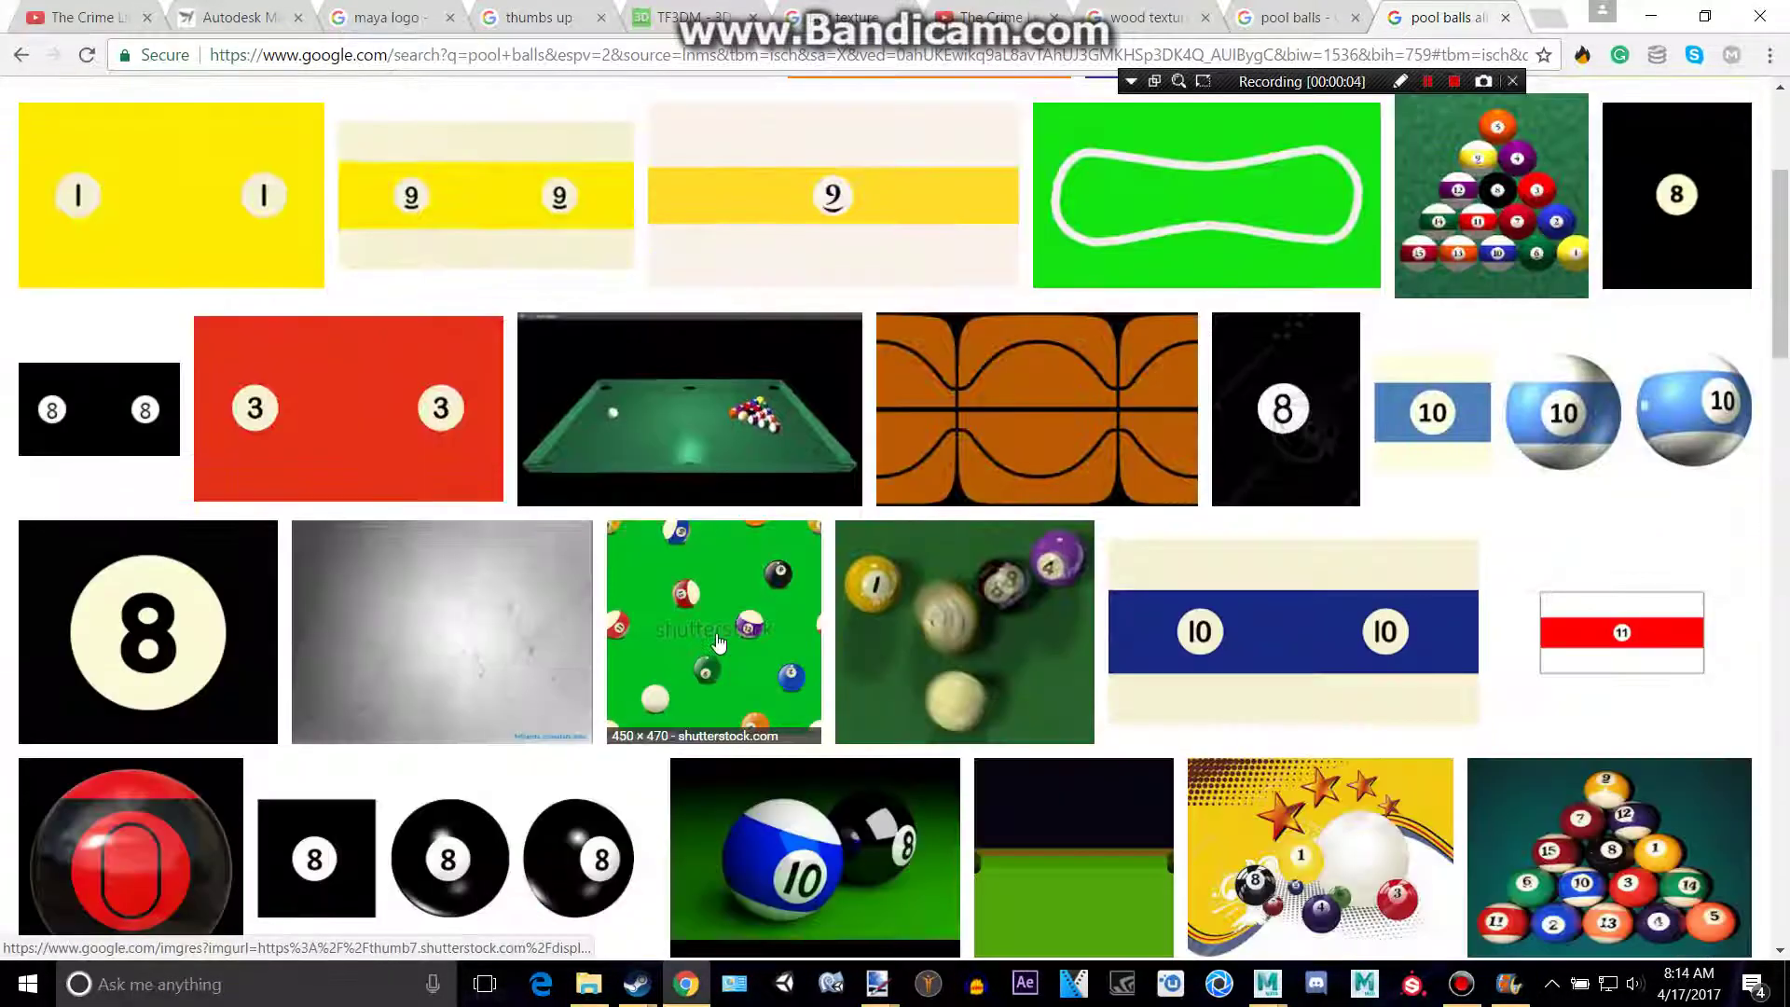
scroll(719, 641, "up", 3)
scroll(720, 637, "down", 1)
scroll(720, 637, "down", 2)
scroll(720, 631, "up", 3)
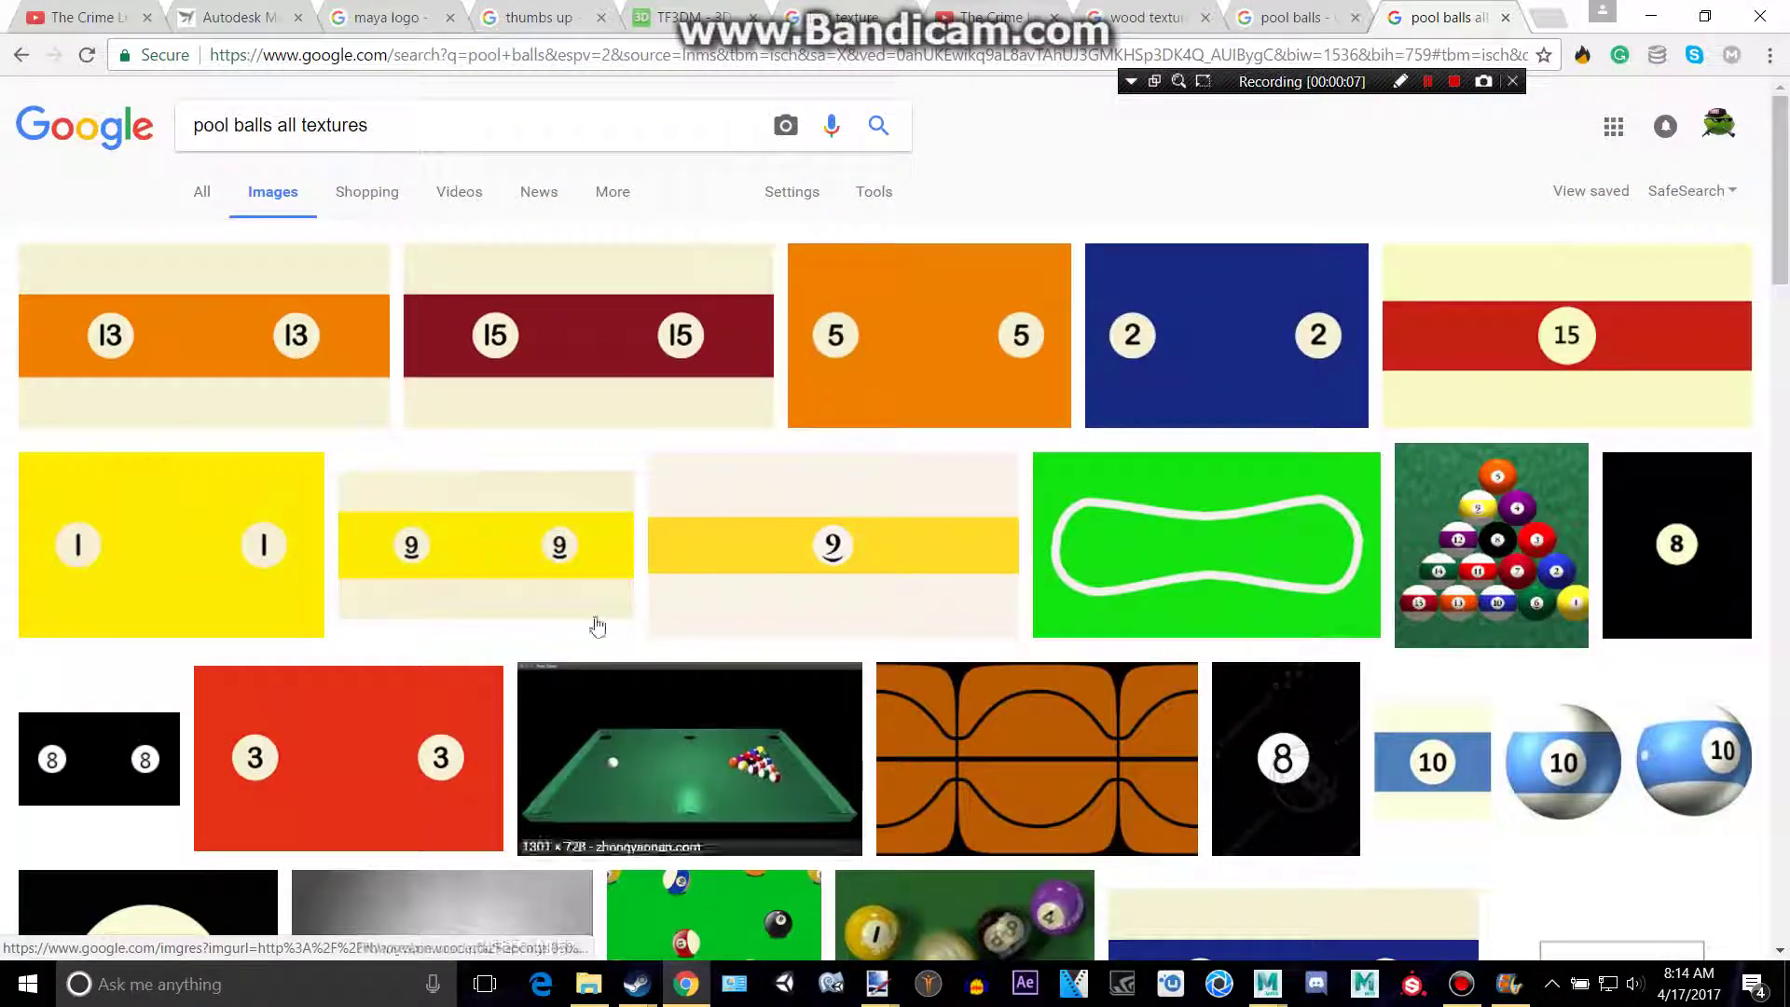
scroll(597, 625, "down", 2)
scroll(445, 703, "up", 2)
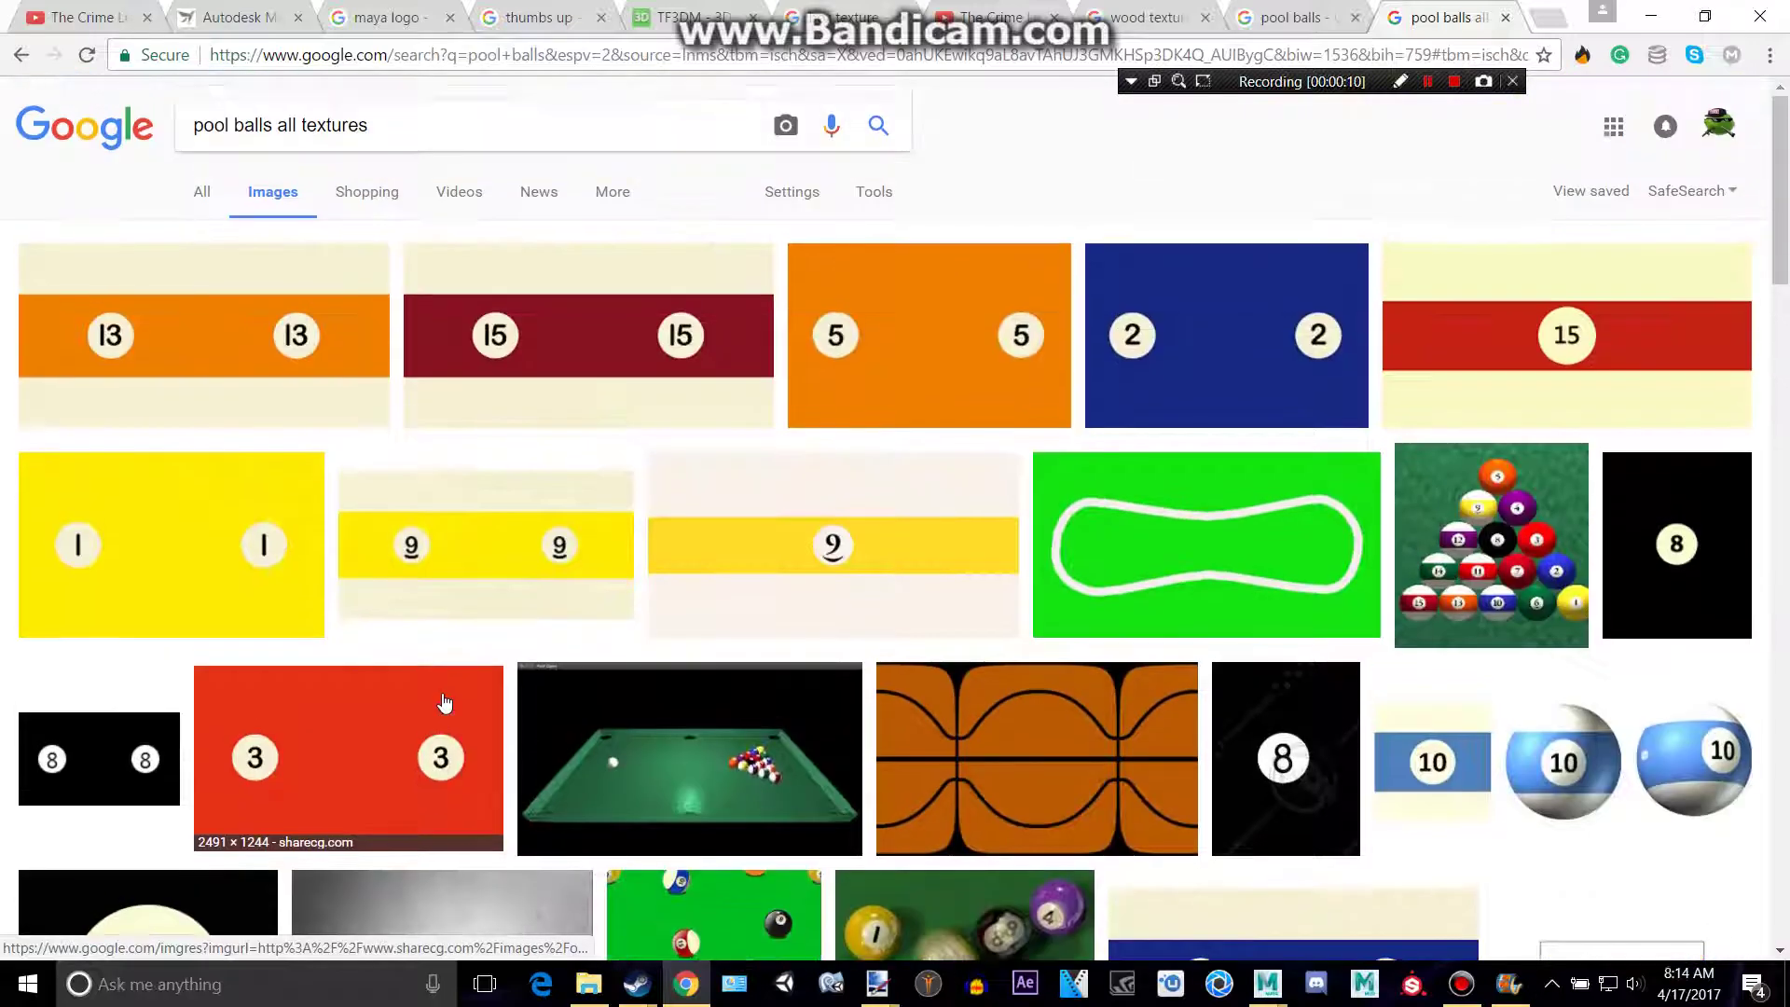
Preview the numbered pool ball set, then return to the all-textures results
left_click(1308, 22)
left_click(198, 714)
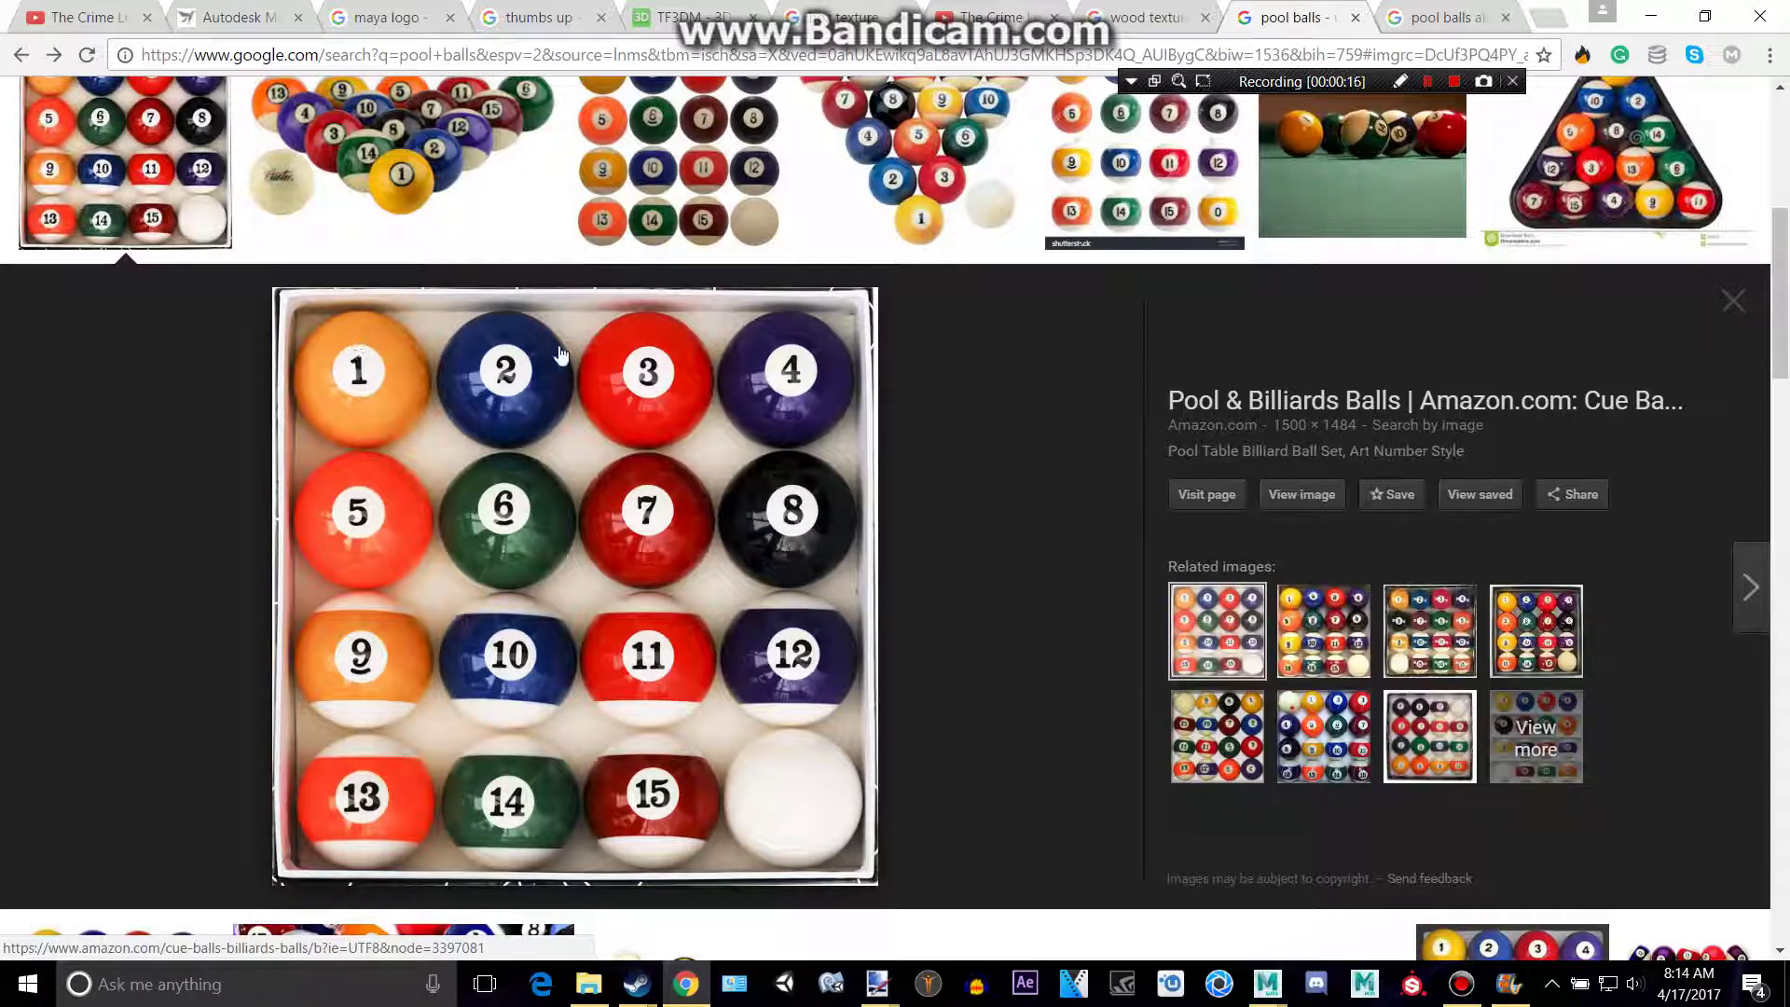
scroll(656, 643, "up", 3)
left_click(1433, 10)
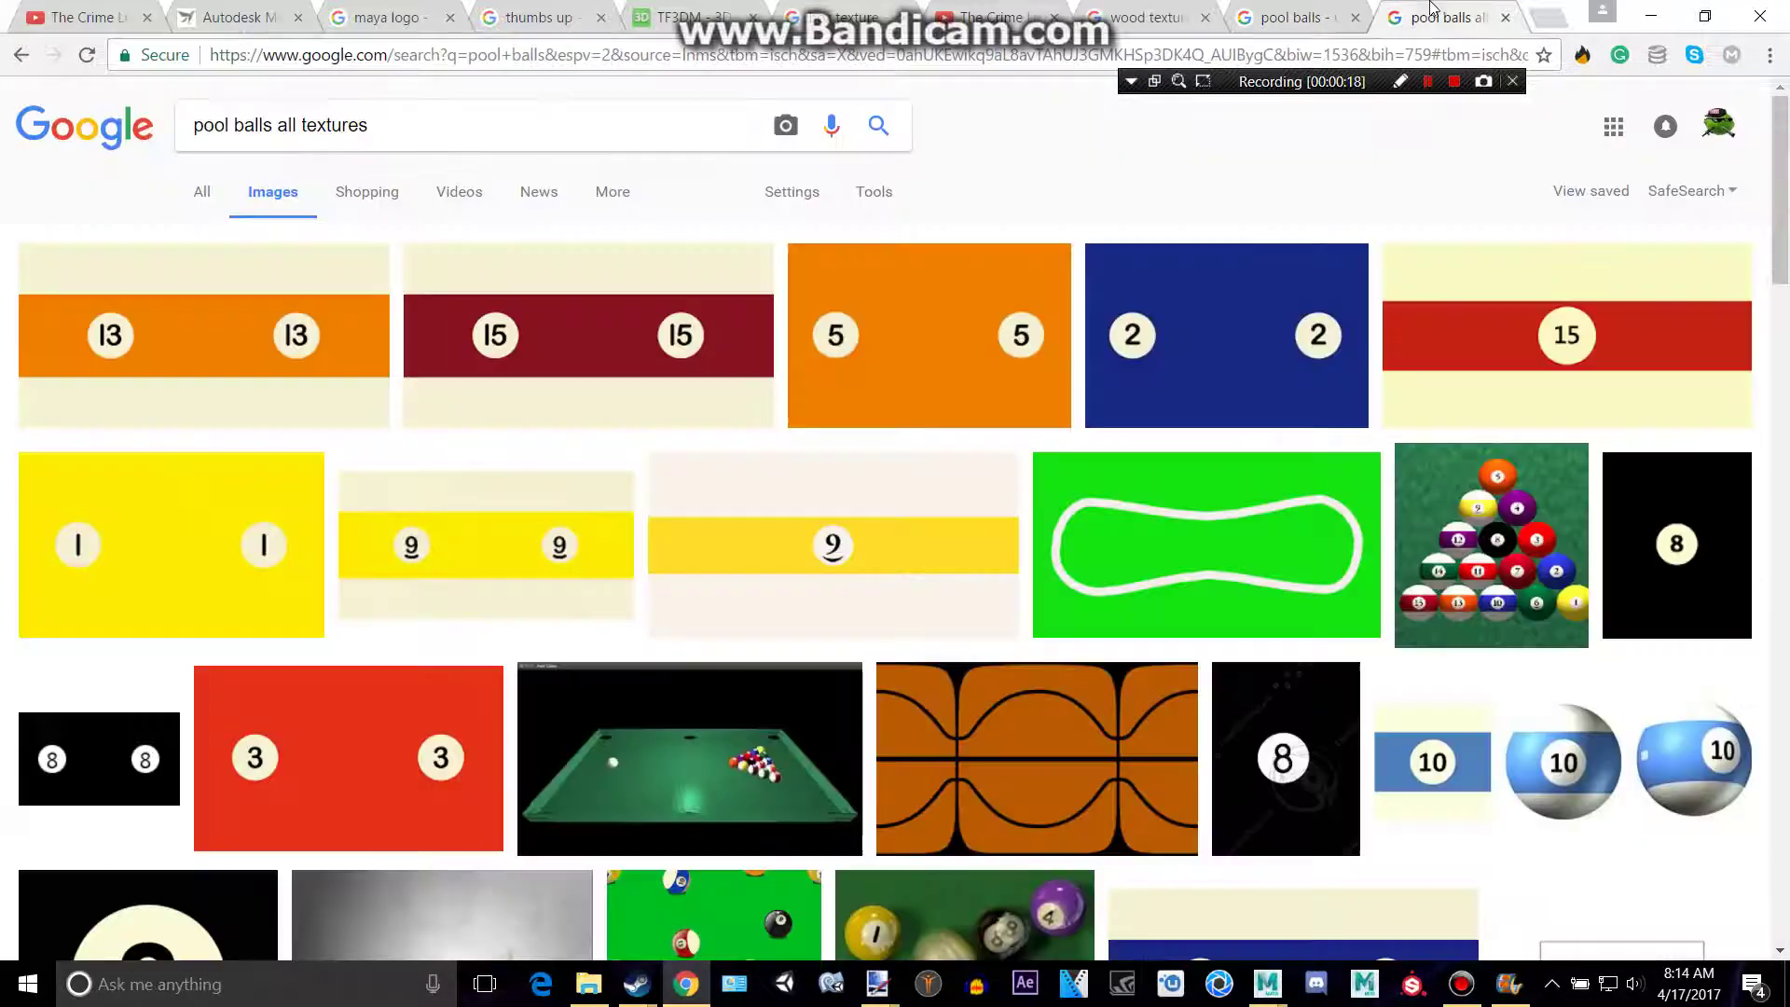
scroll(1229, 410, "down", 5)
scroll(1240, 409, "down", 4)
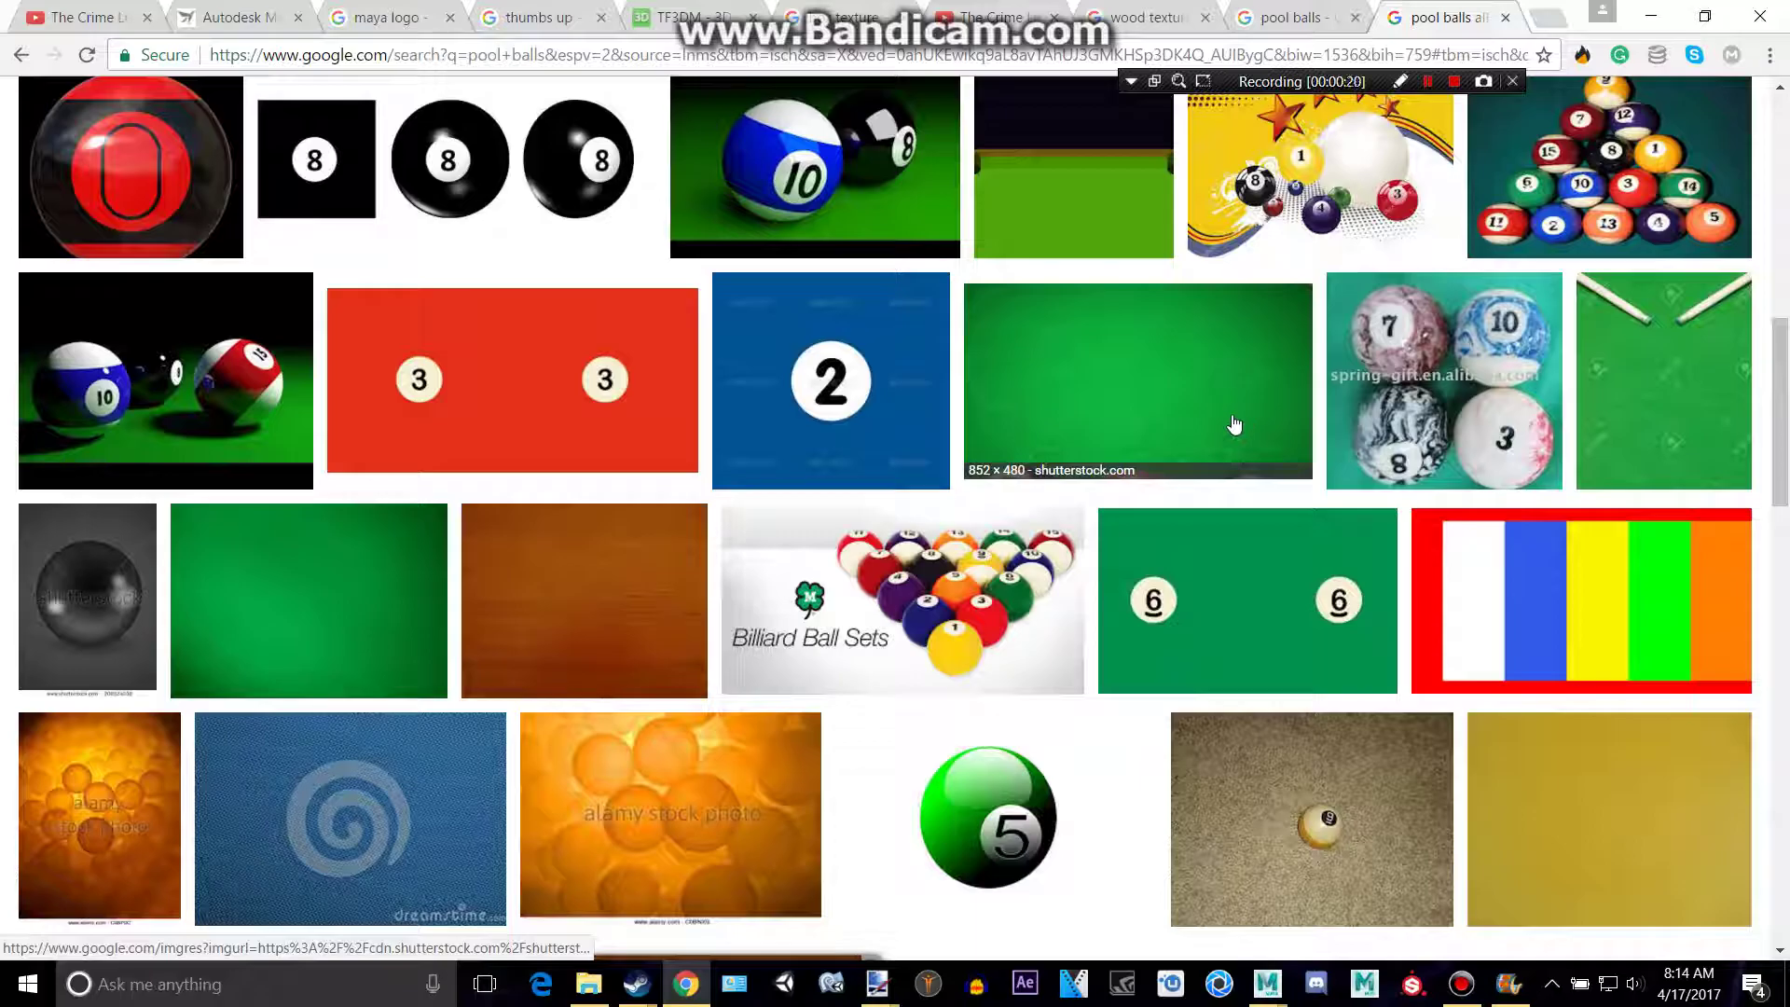
scroll(1234, 429, "down", 1)
scroll(1231, 451, "down", 7)
scroll(1026, 512, "up", 4)
scroll(914, 559, "up", 10)
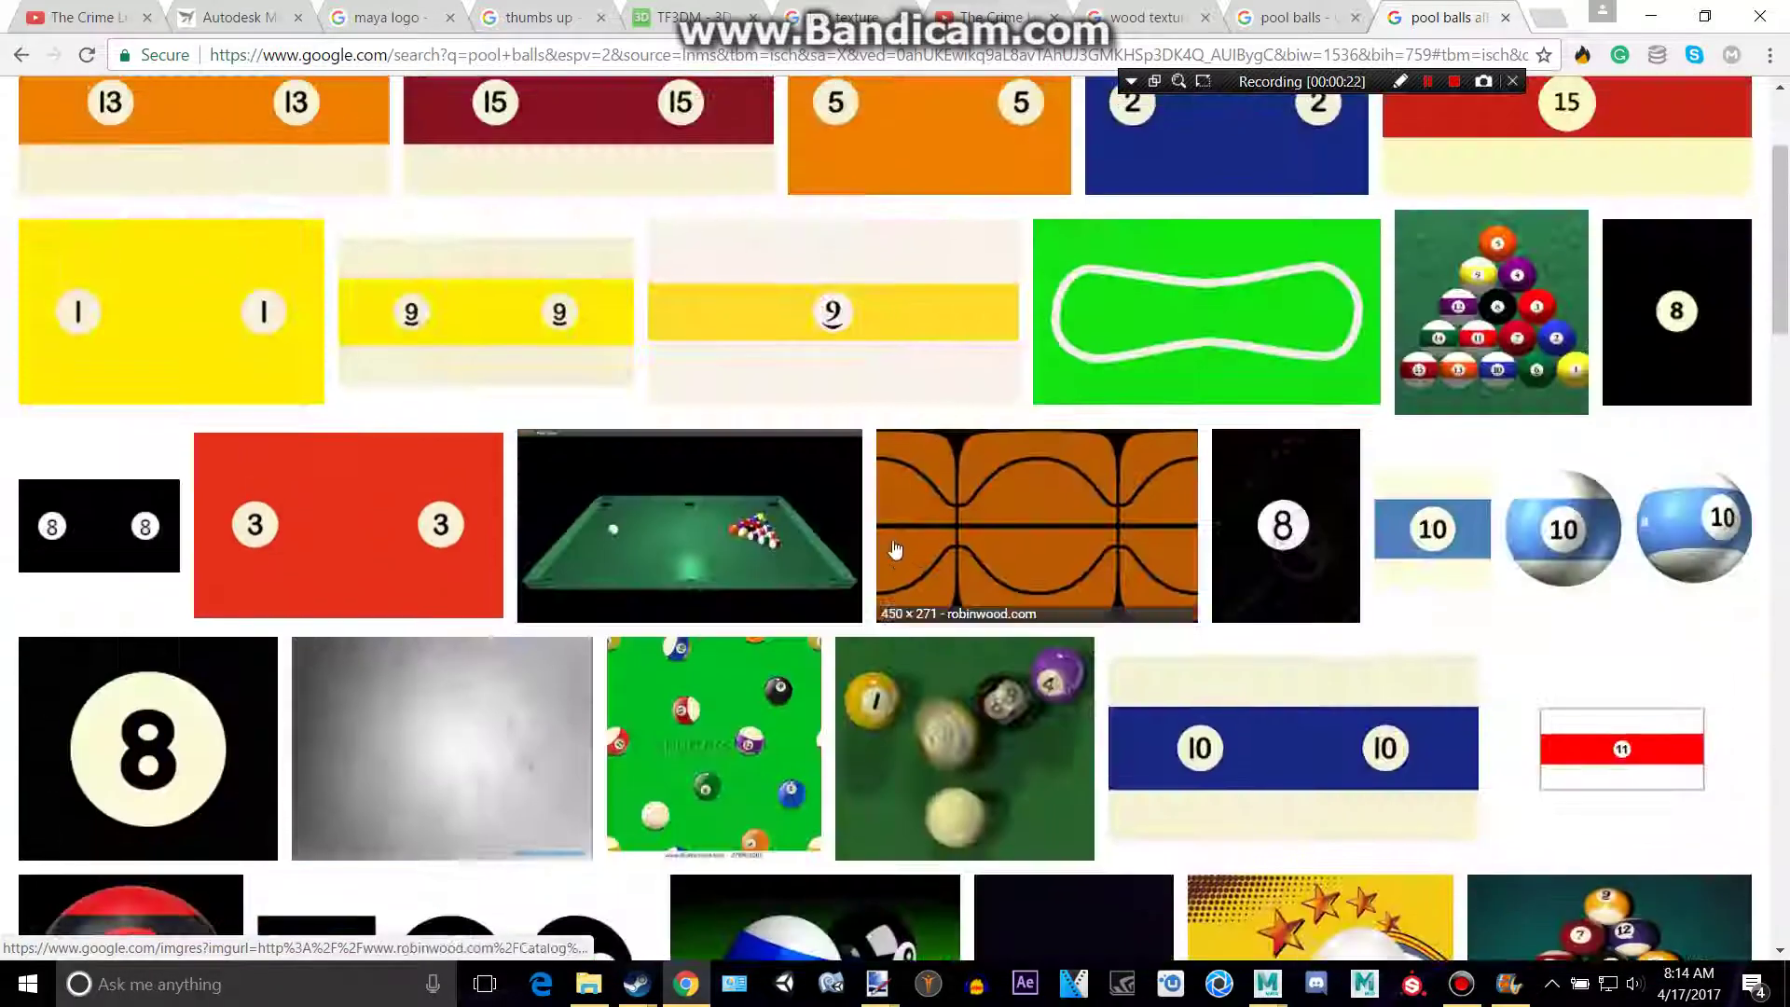
scroll(895, 550, "up", 3)
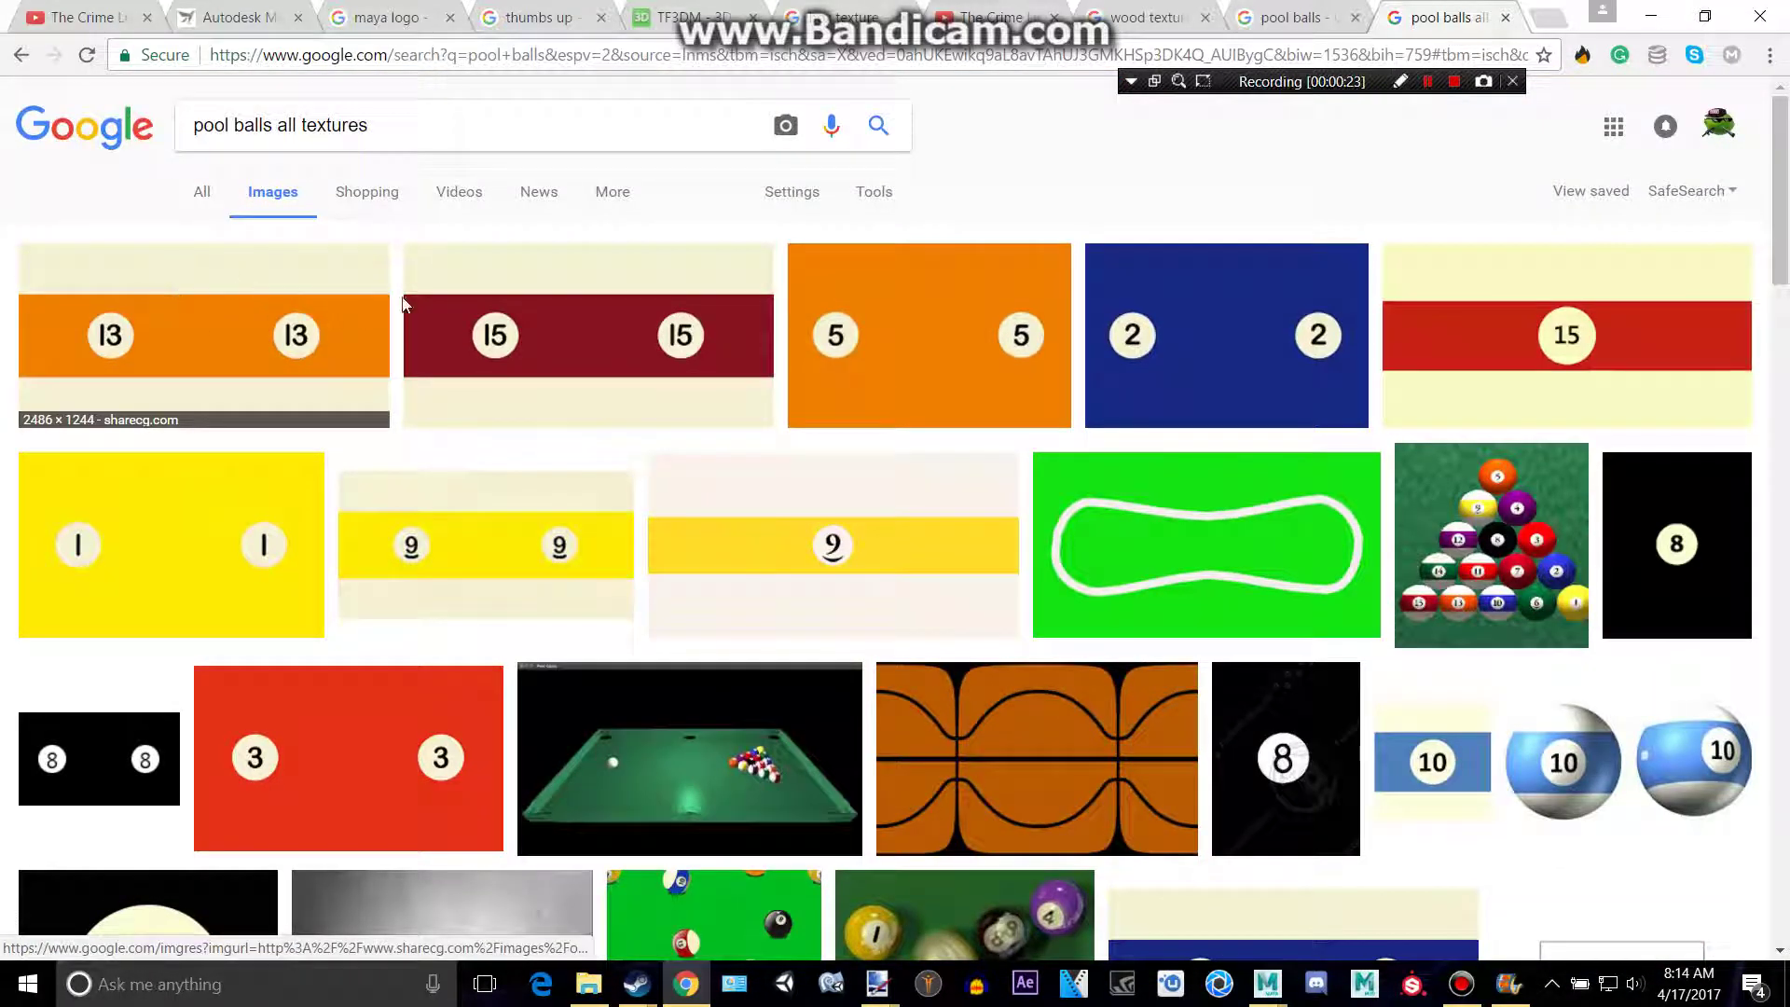
Save the orange 13 stripe texture to disk as 13 and return to Maya
key("Return")
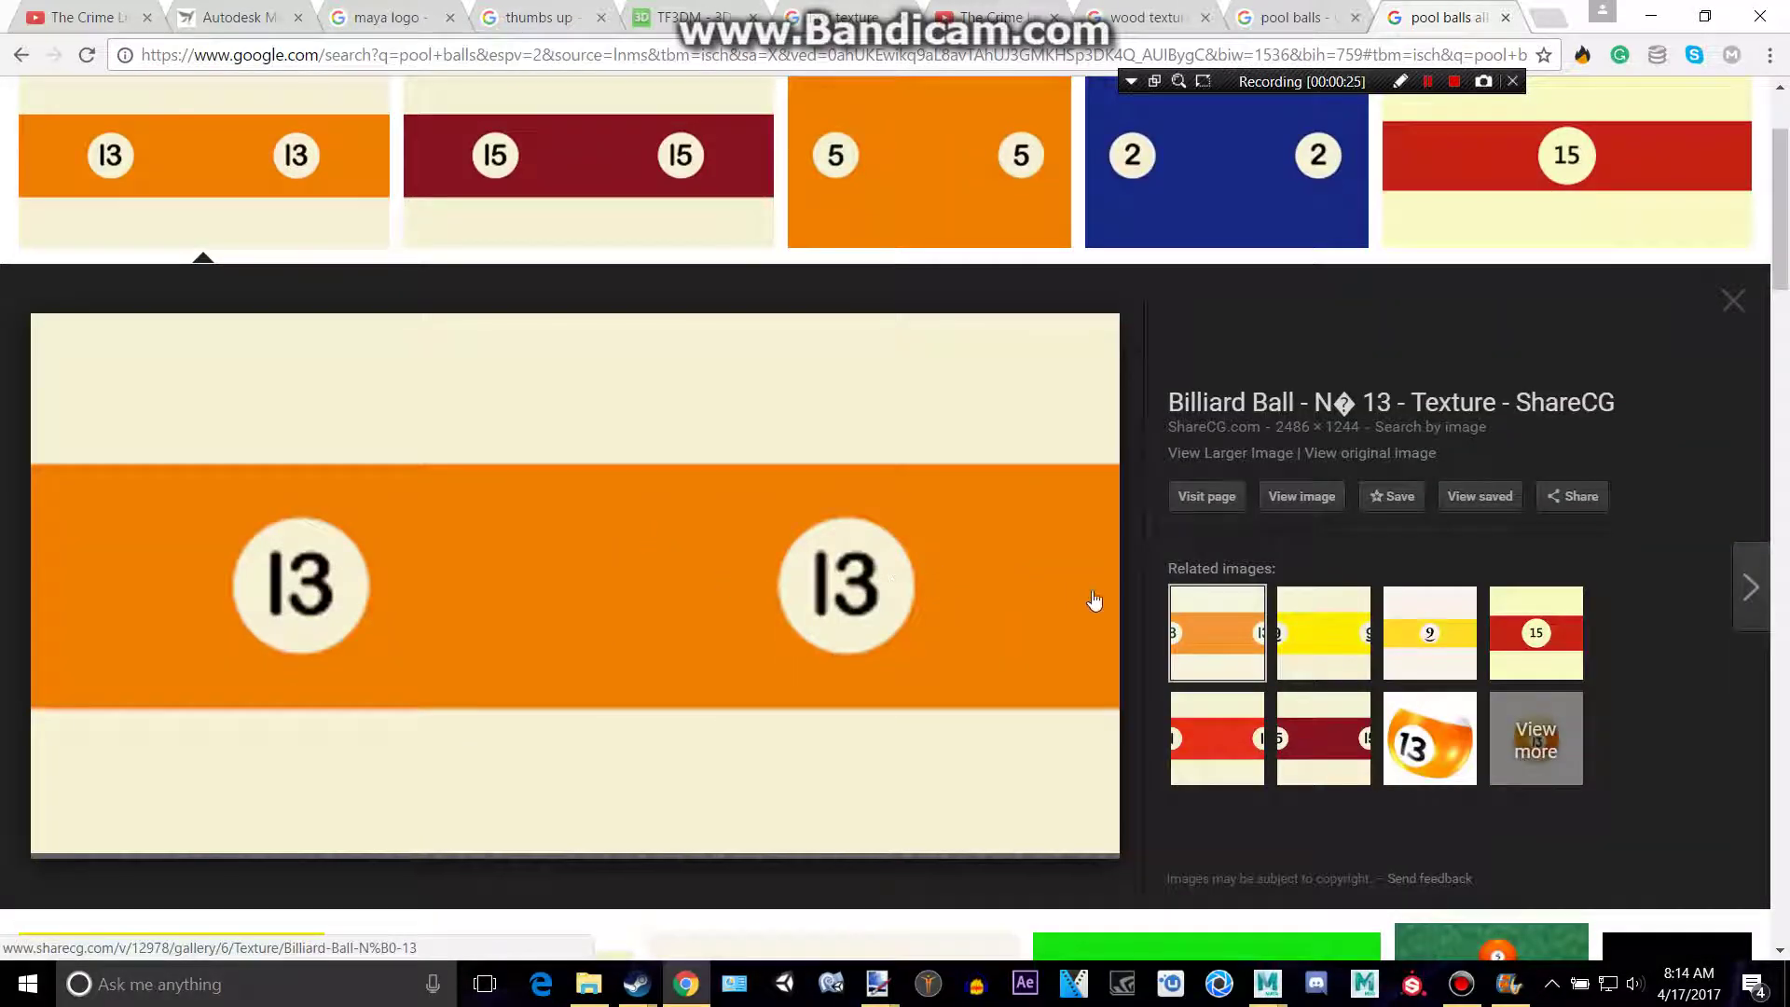
right_click(825, 582)
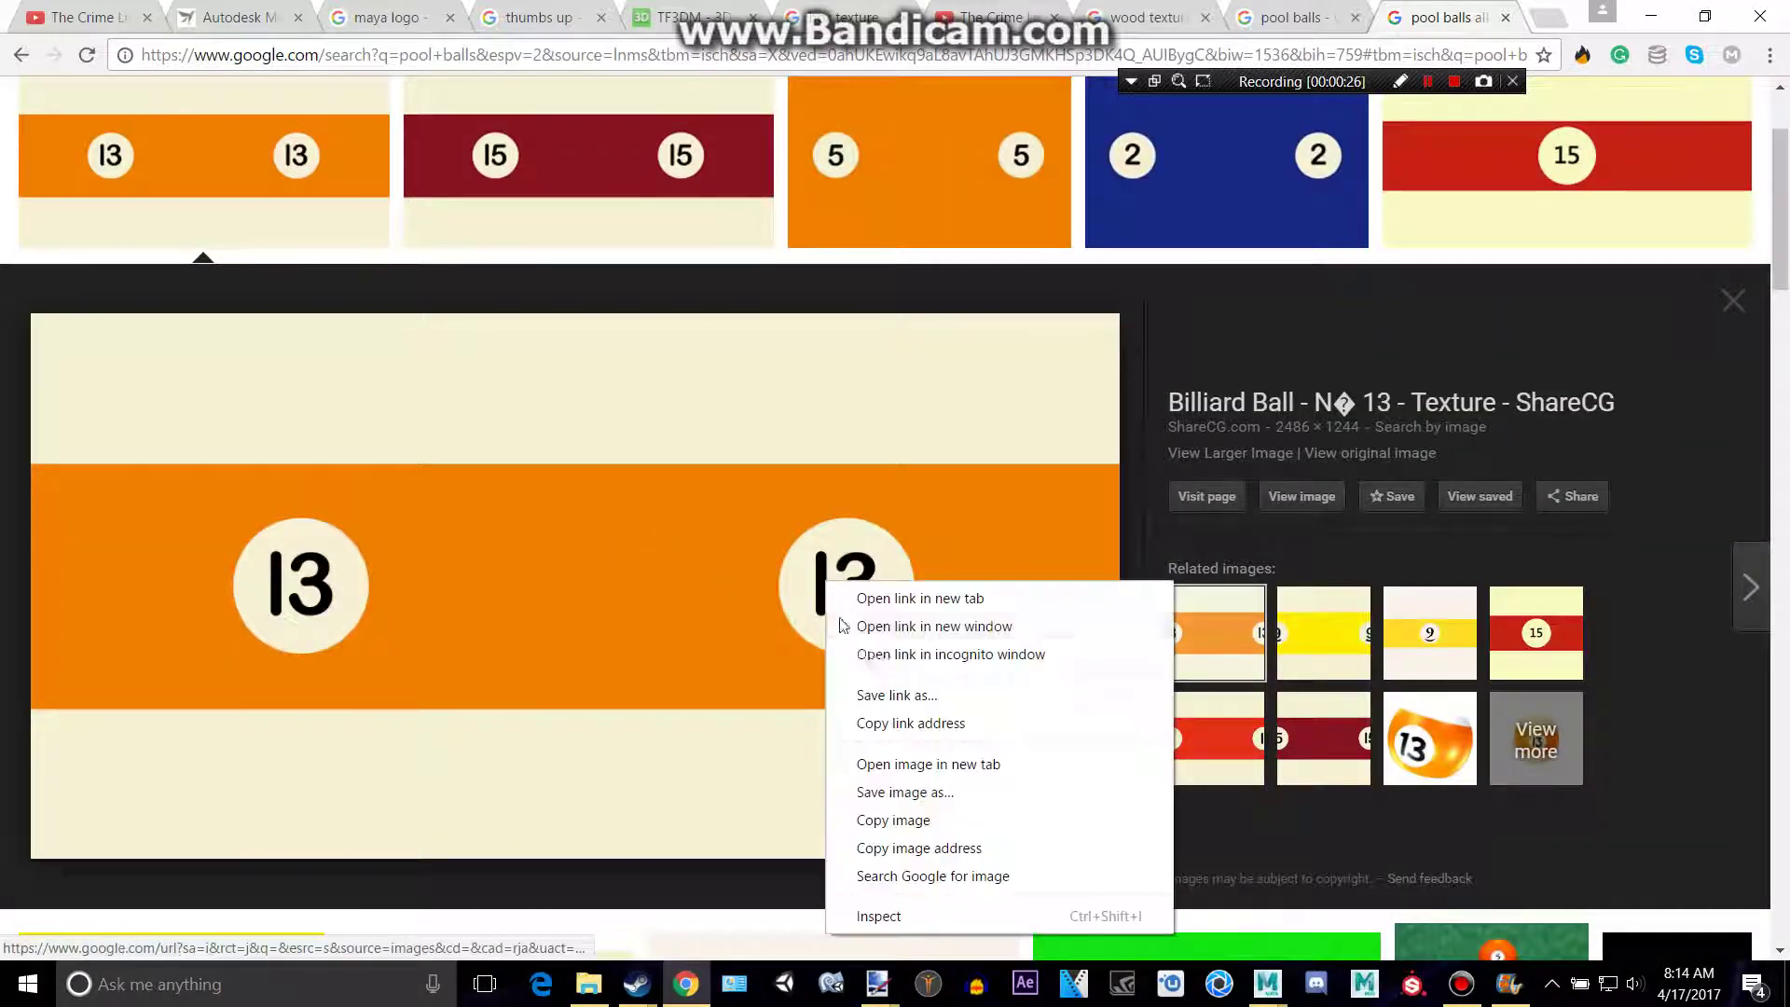
left_click(913, 794)
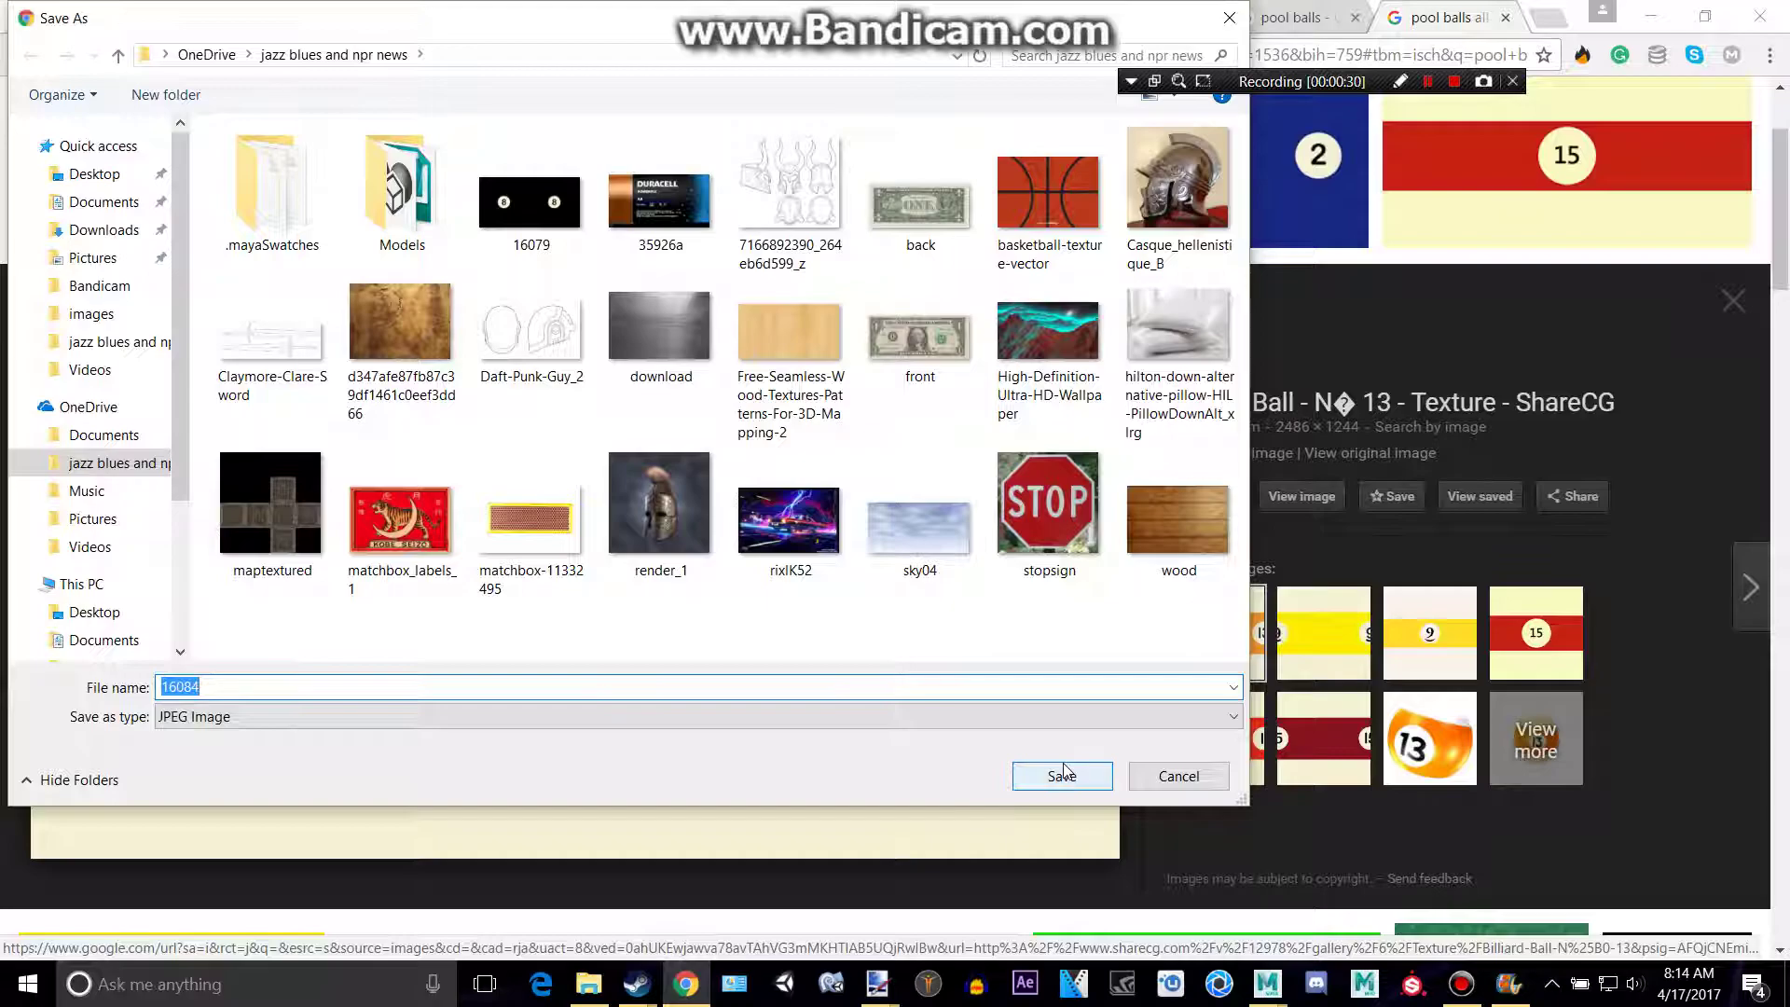
type("13")
left_click_drag(614, 23, 616, 77)
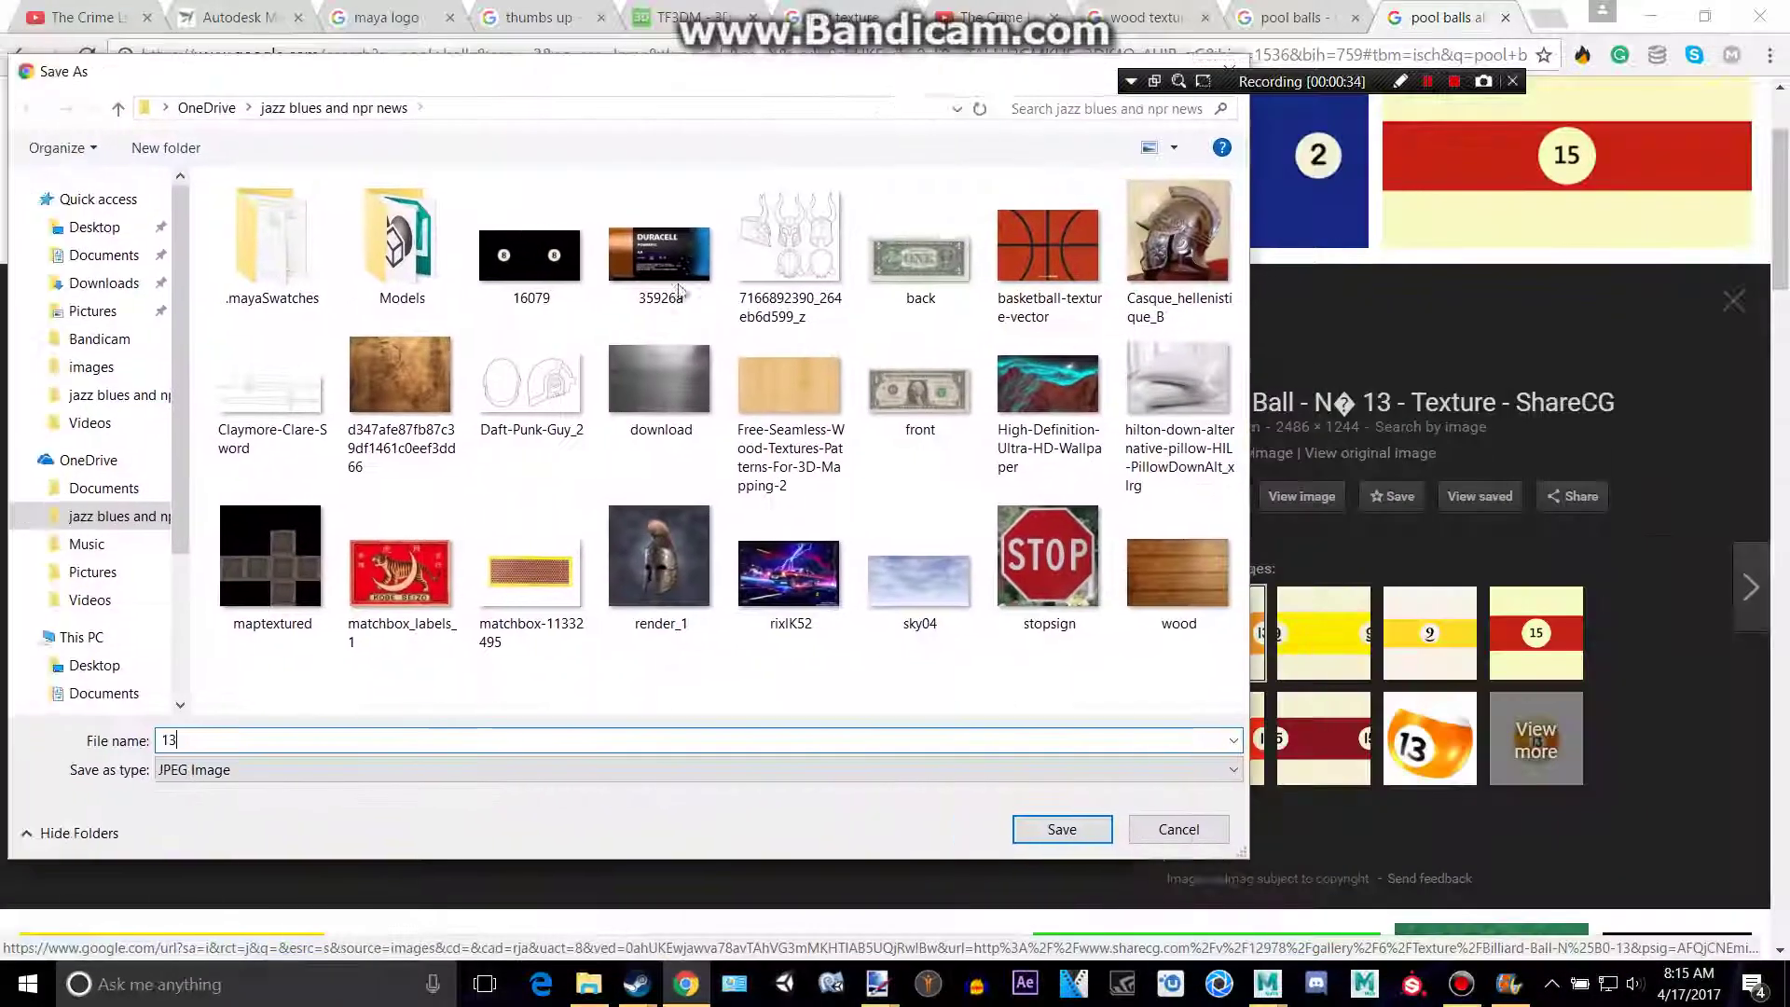
left_click(1064, 832)
key("alt+Tab")
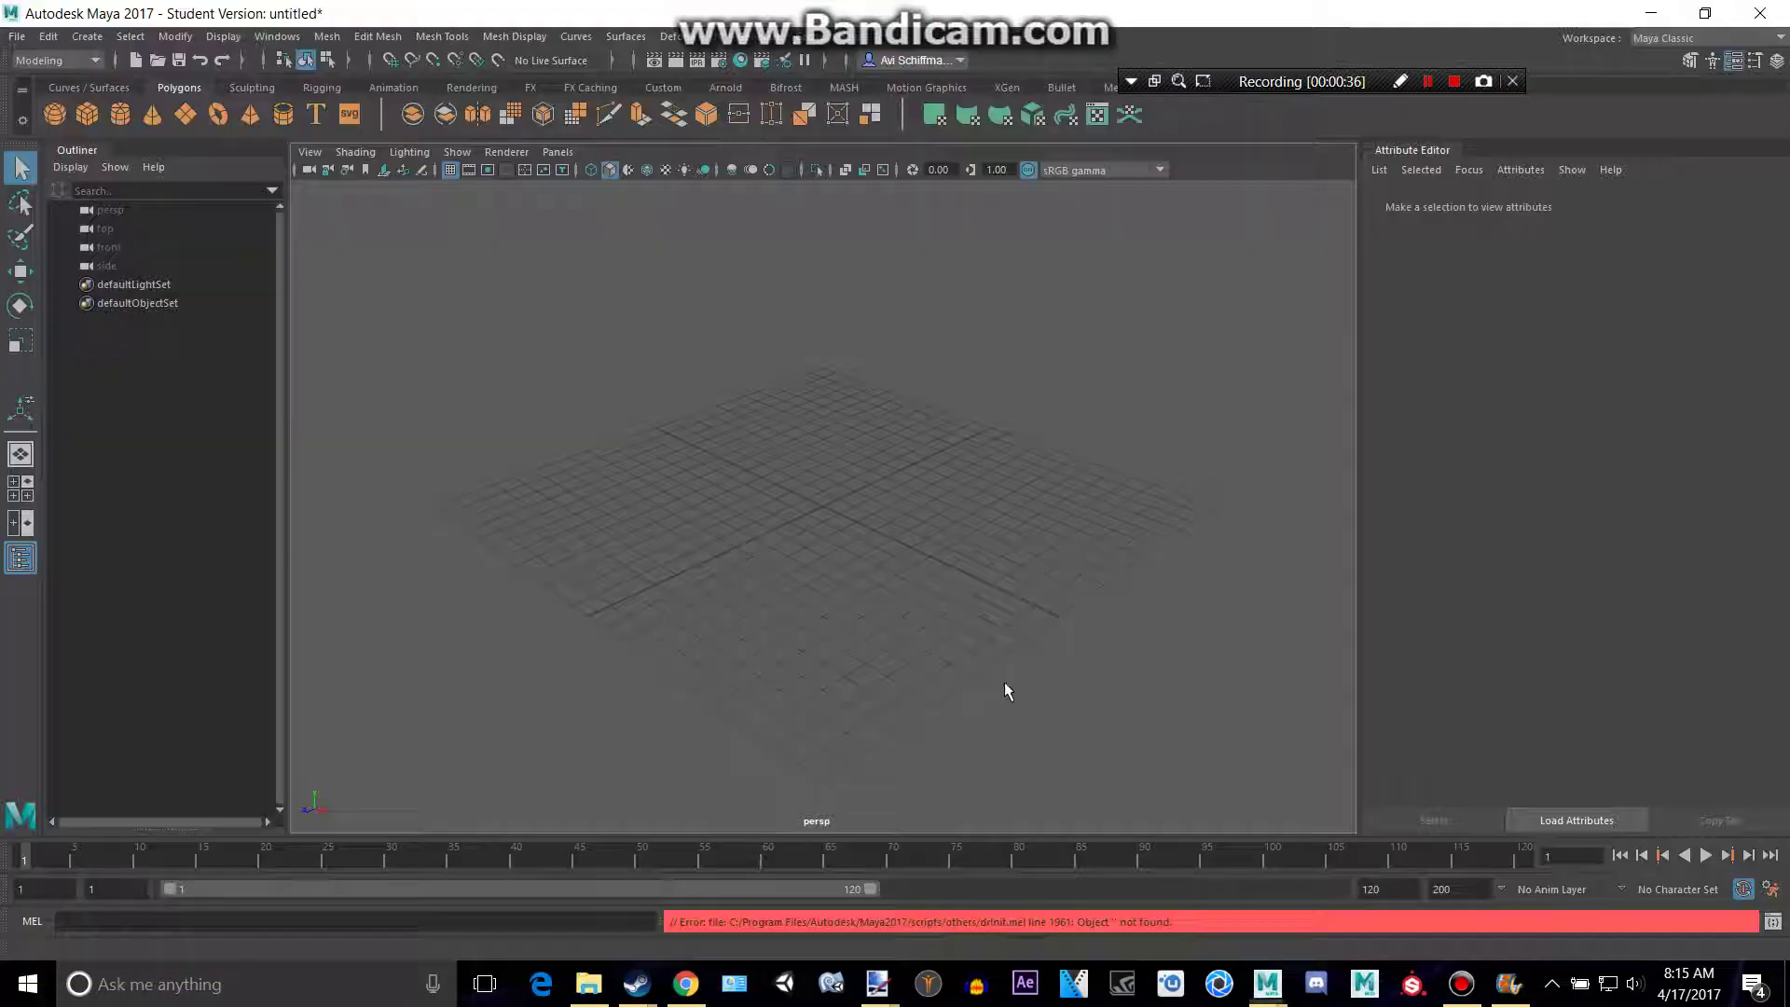
Create a sphere with a Blinn material using 13.jpg as its colour texture
left_click(55, 114)
right_click_drag(877, 506, 872, 906)
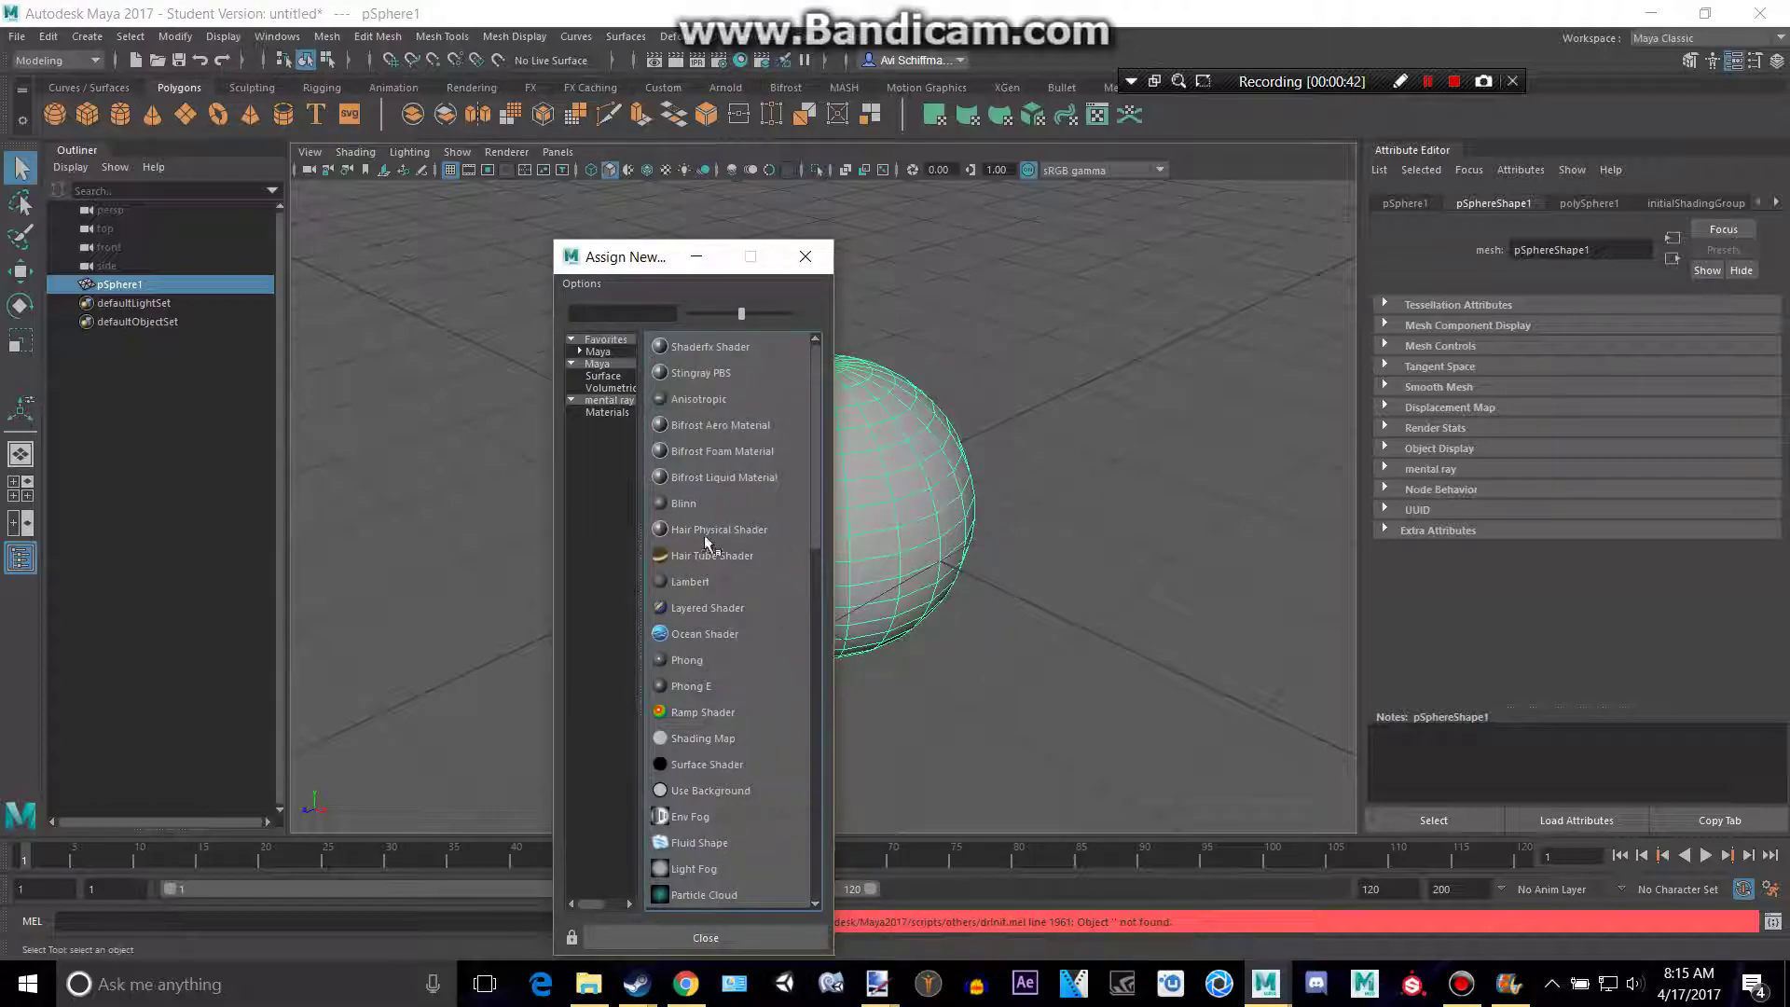
left_click(684, 504)
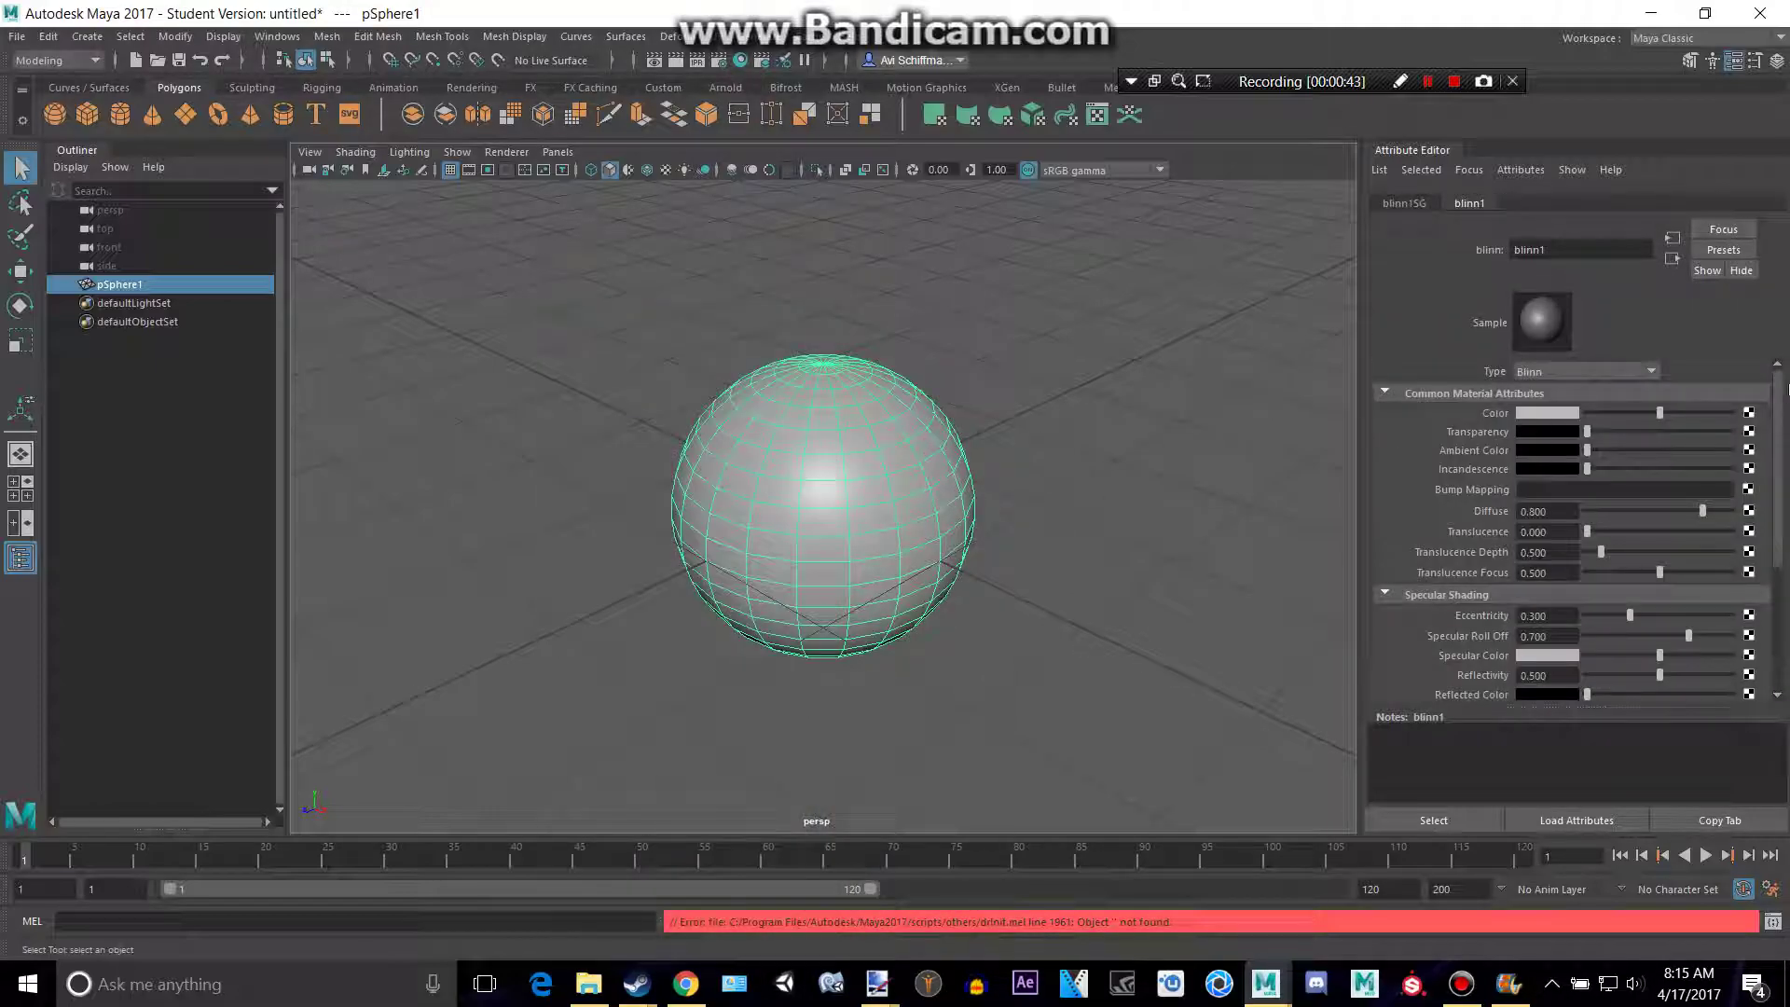
left_click(1751, 416)
left_click(821, 519)
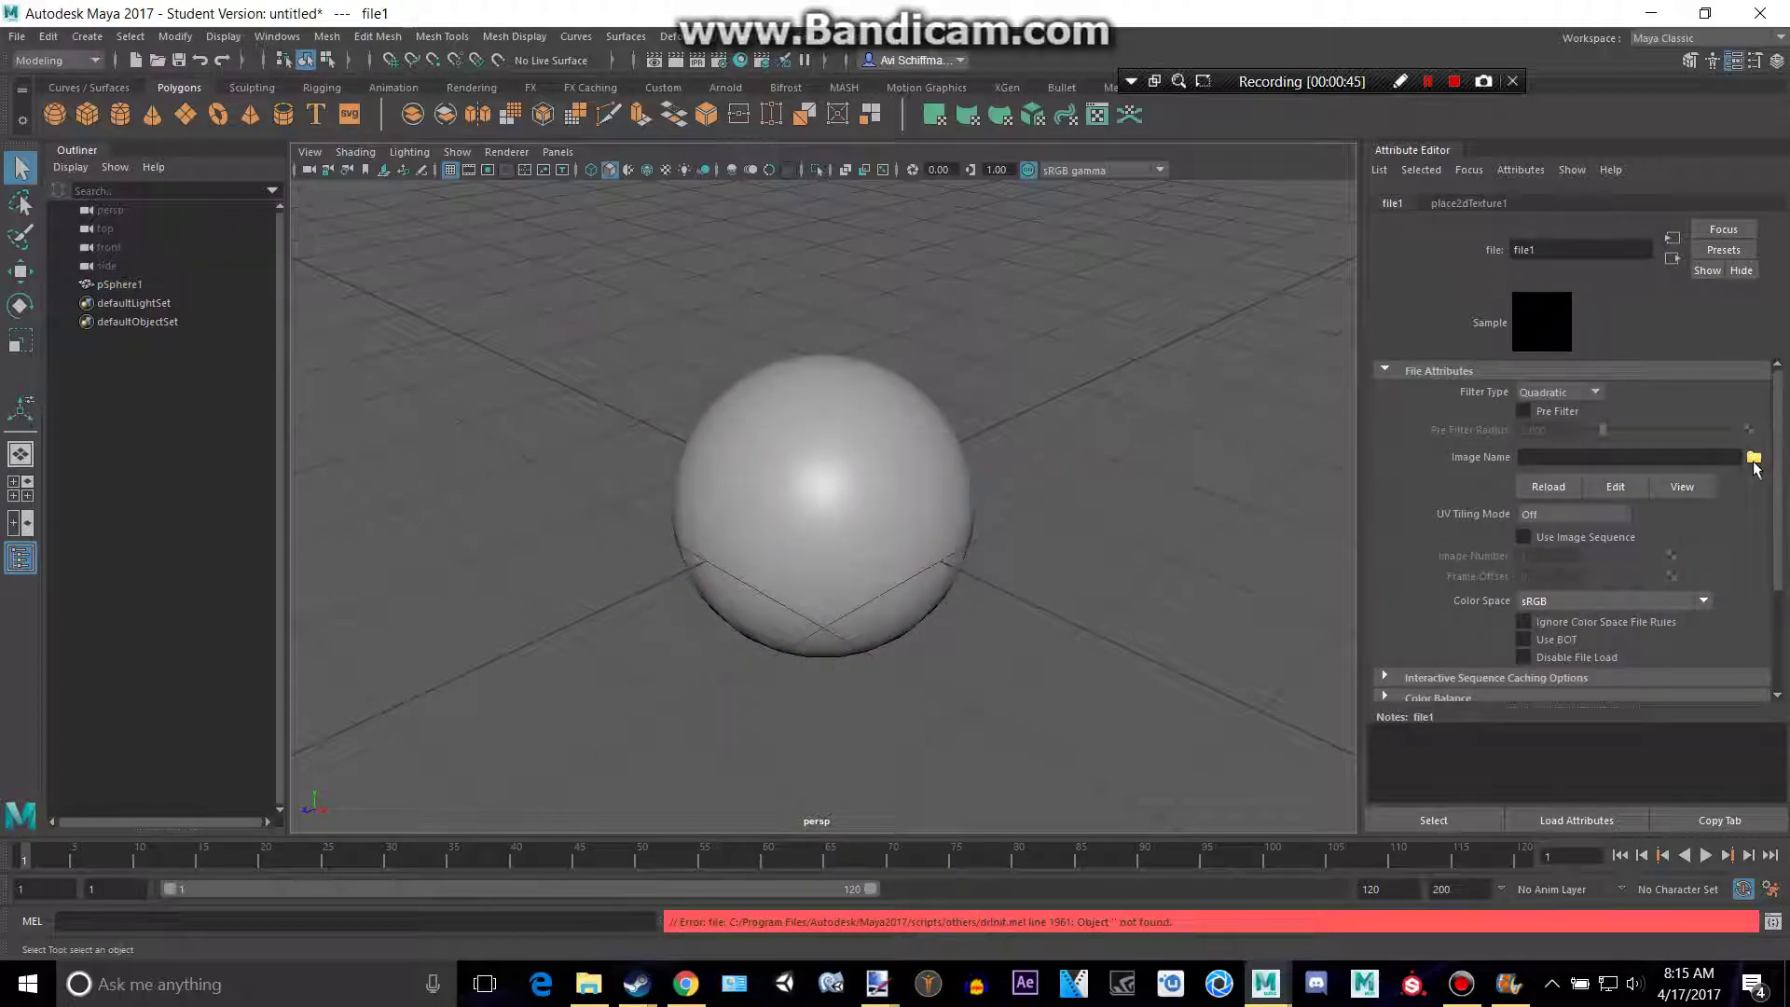
left_click(1753, 459)
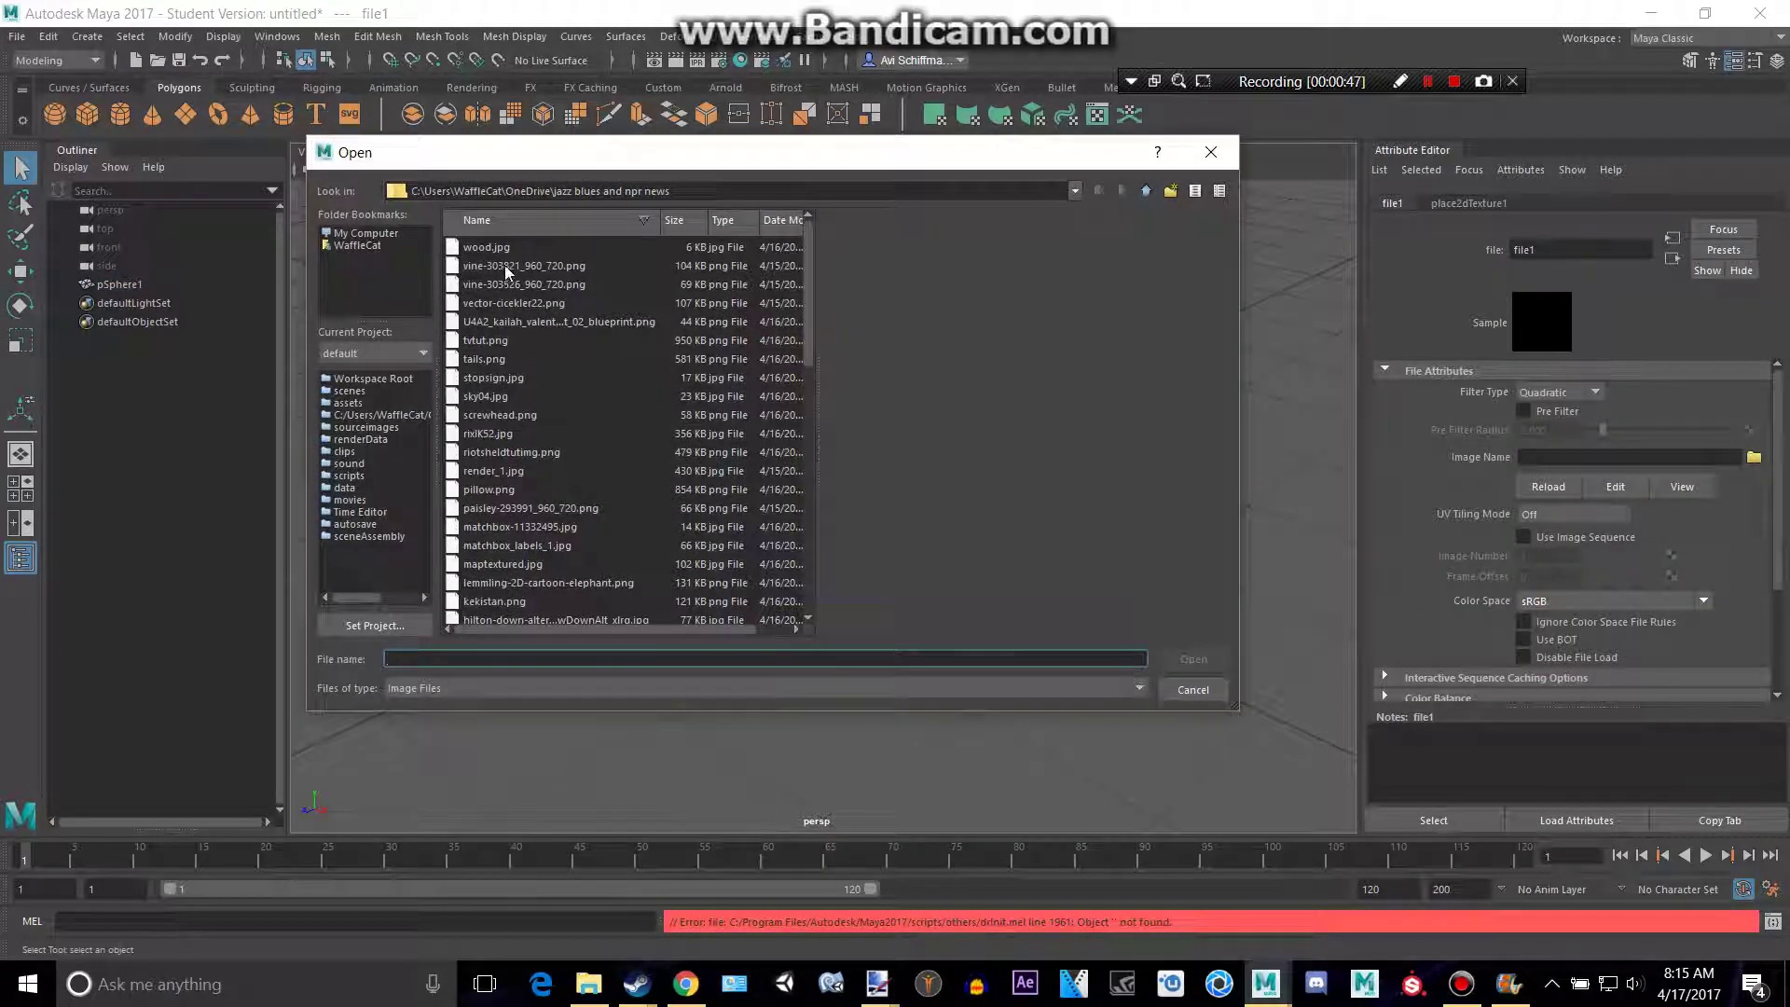
scroll(597, 522, "down", 5)
type("13")
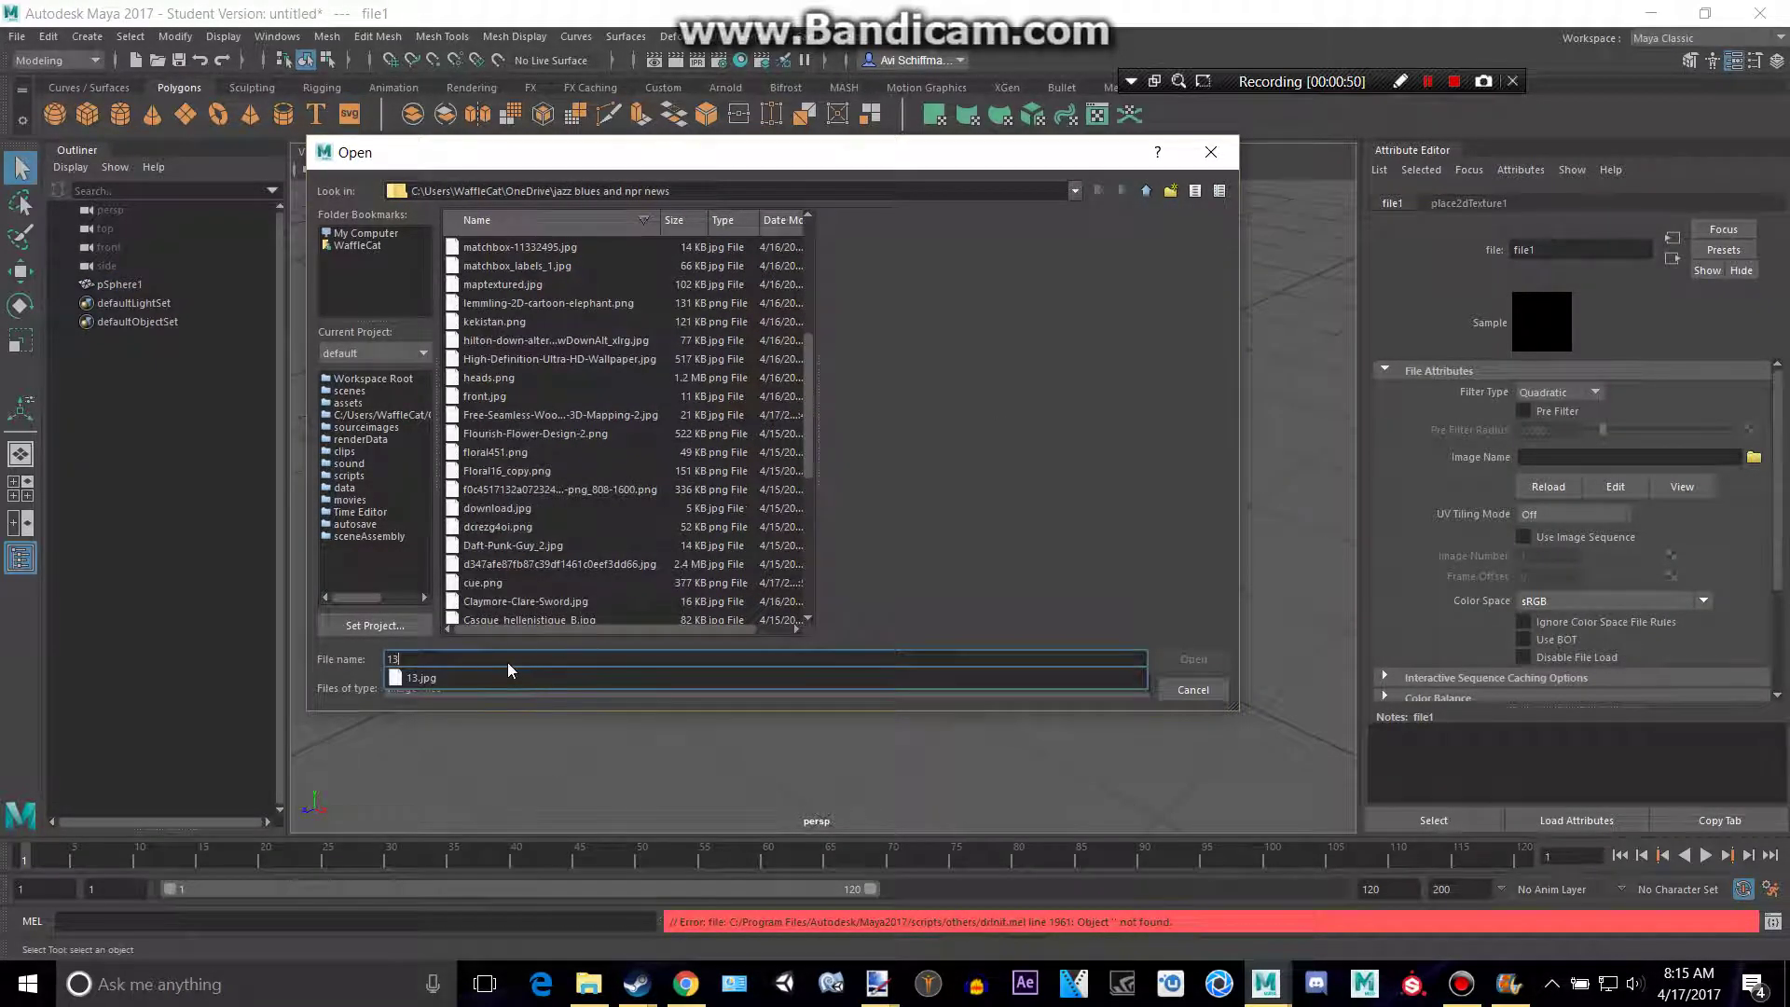
left_click(509, 673)
left_click(1194, 660)
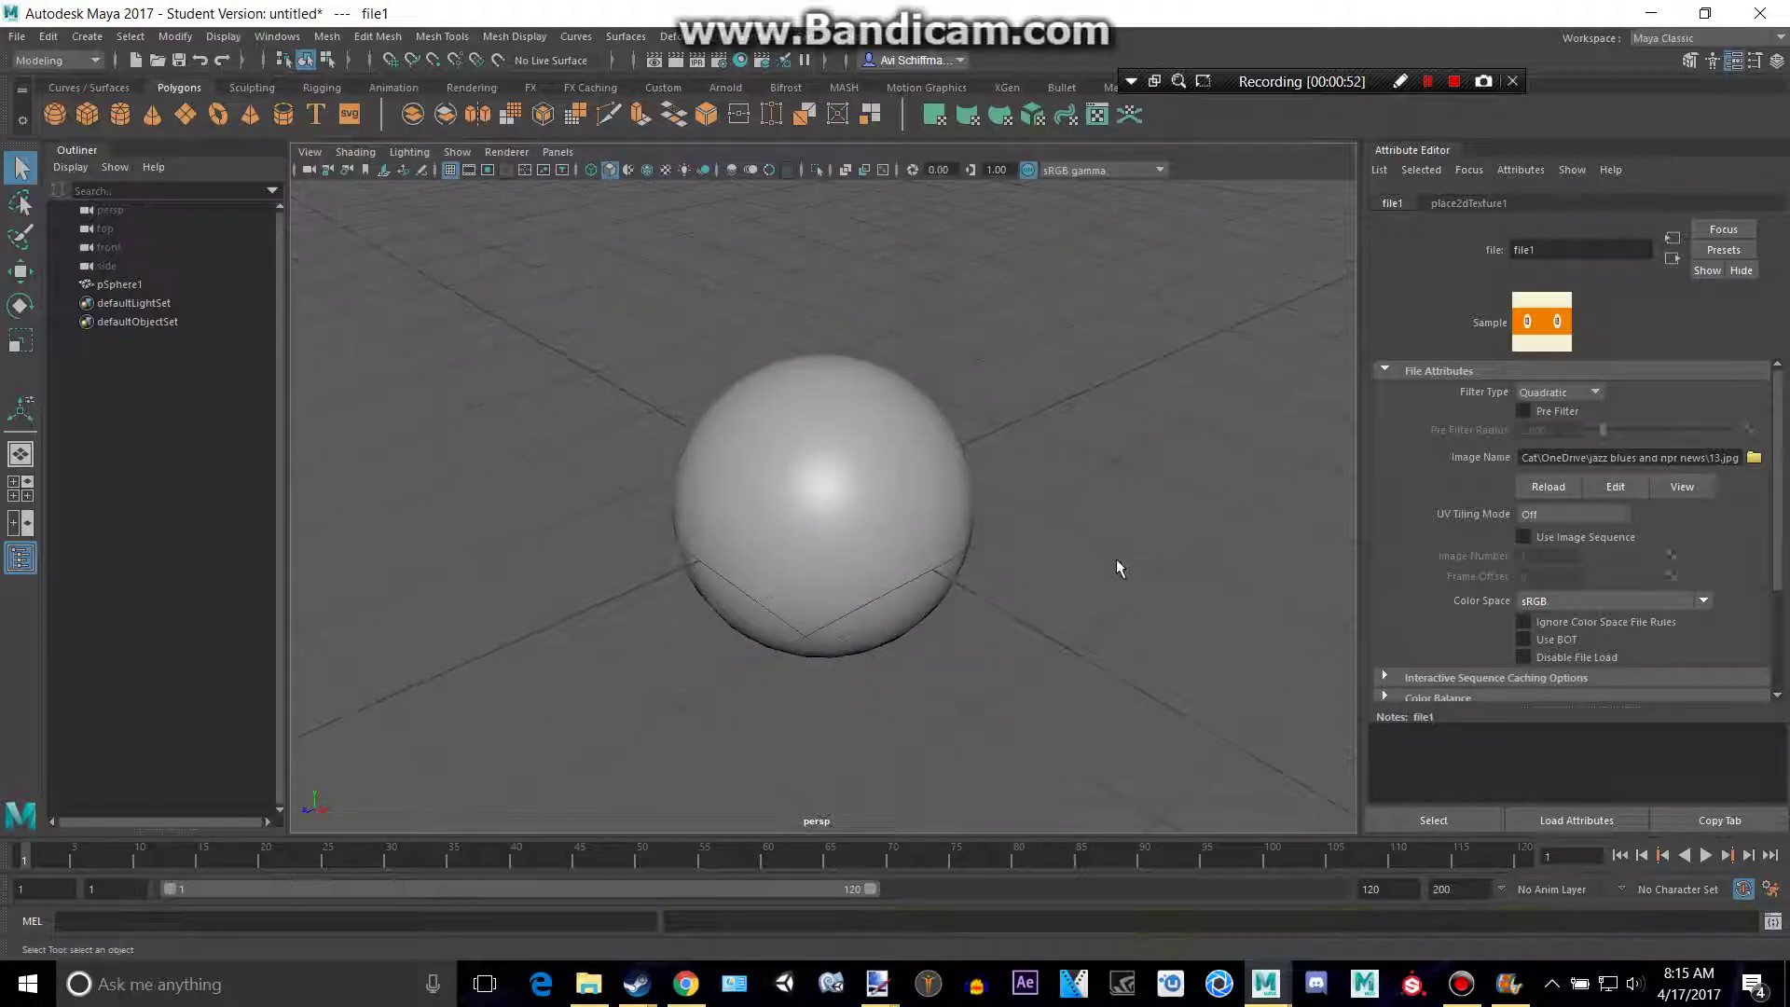
Show textures in the viewport, hide the grid, and face the 13 toward the camera
key("6")
mouse_move(1114, 559)
left_mouse_down("alt")
mouse_move(1064, 518)
mouse_move(947, 607)
mouse_move(1031, 619)
mouse_move(1063, 531)
mouse_move(948, 402)
left_mouse_up("alt")
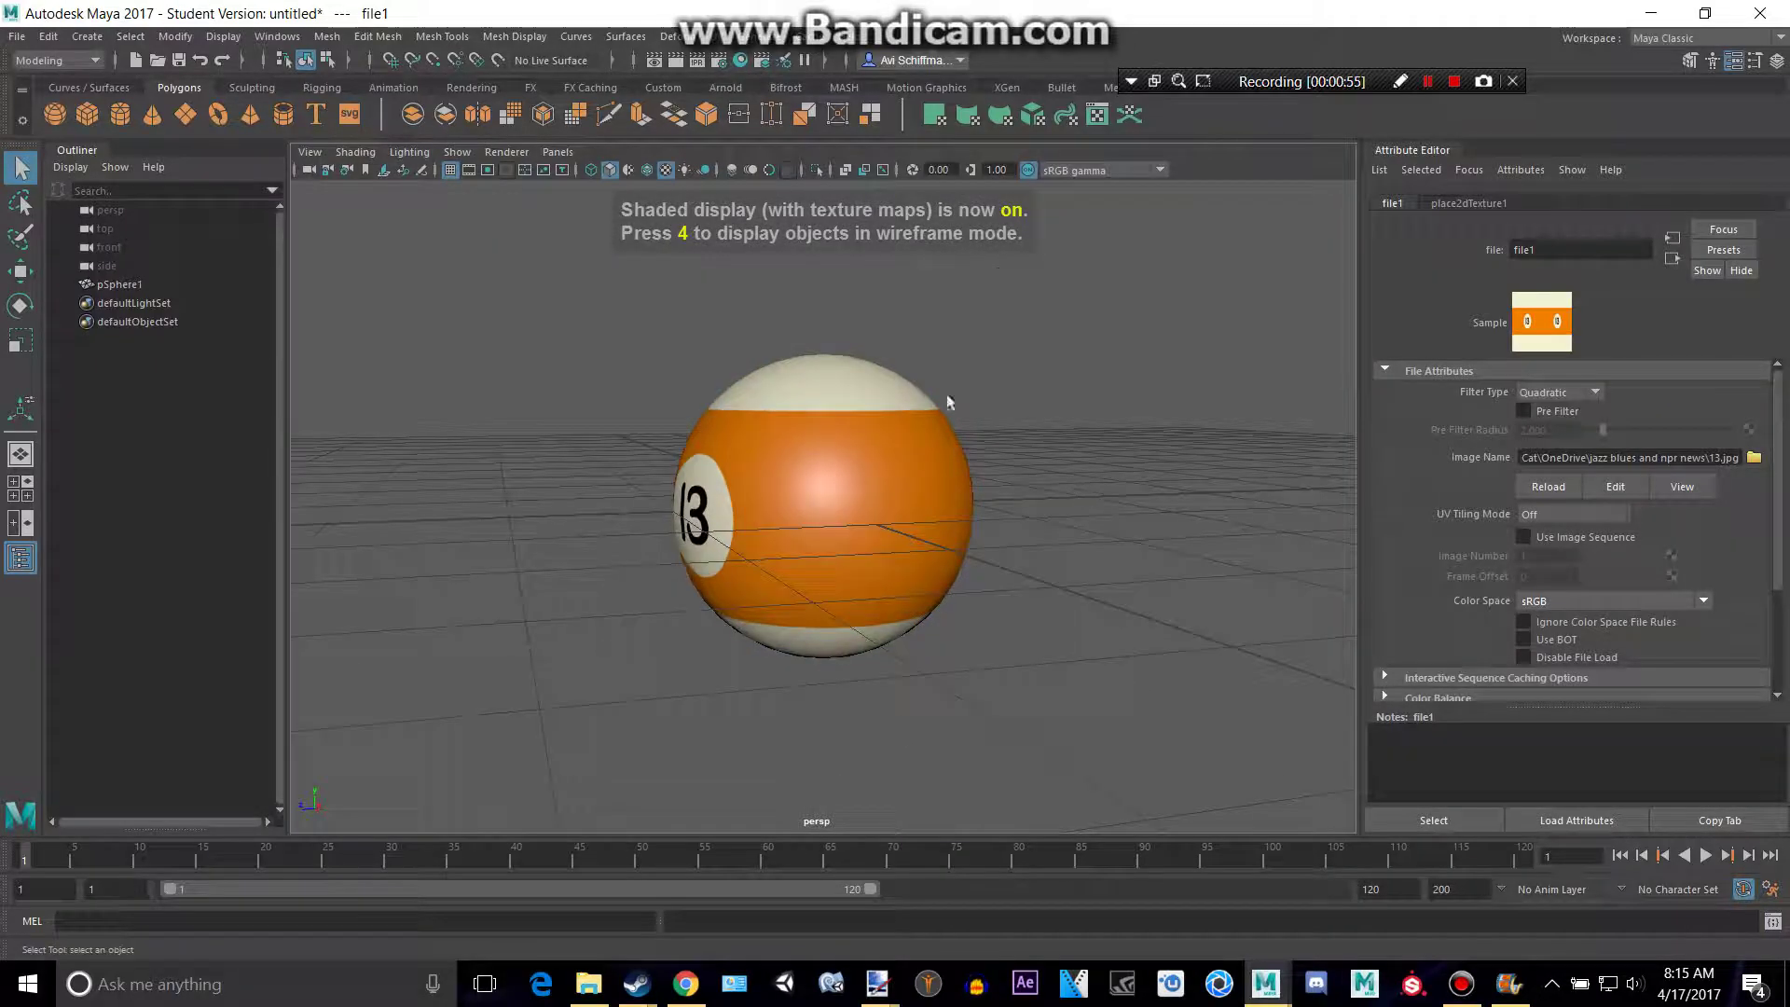
left_click(451, 170)
left_click_drag(811, 327, 1071, 459, "alt")
right_click_drag(1072, 460, 694, 386, "alt")
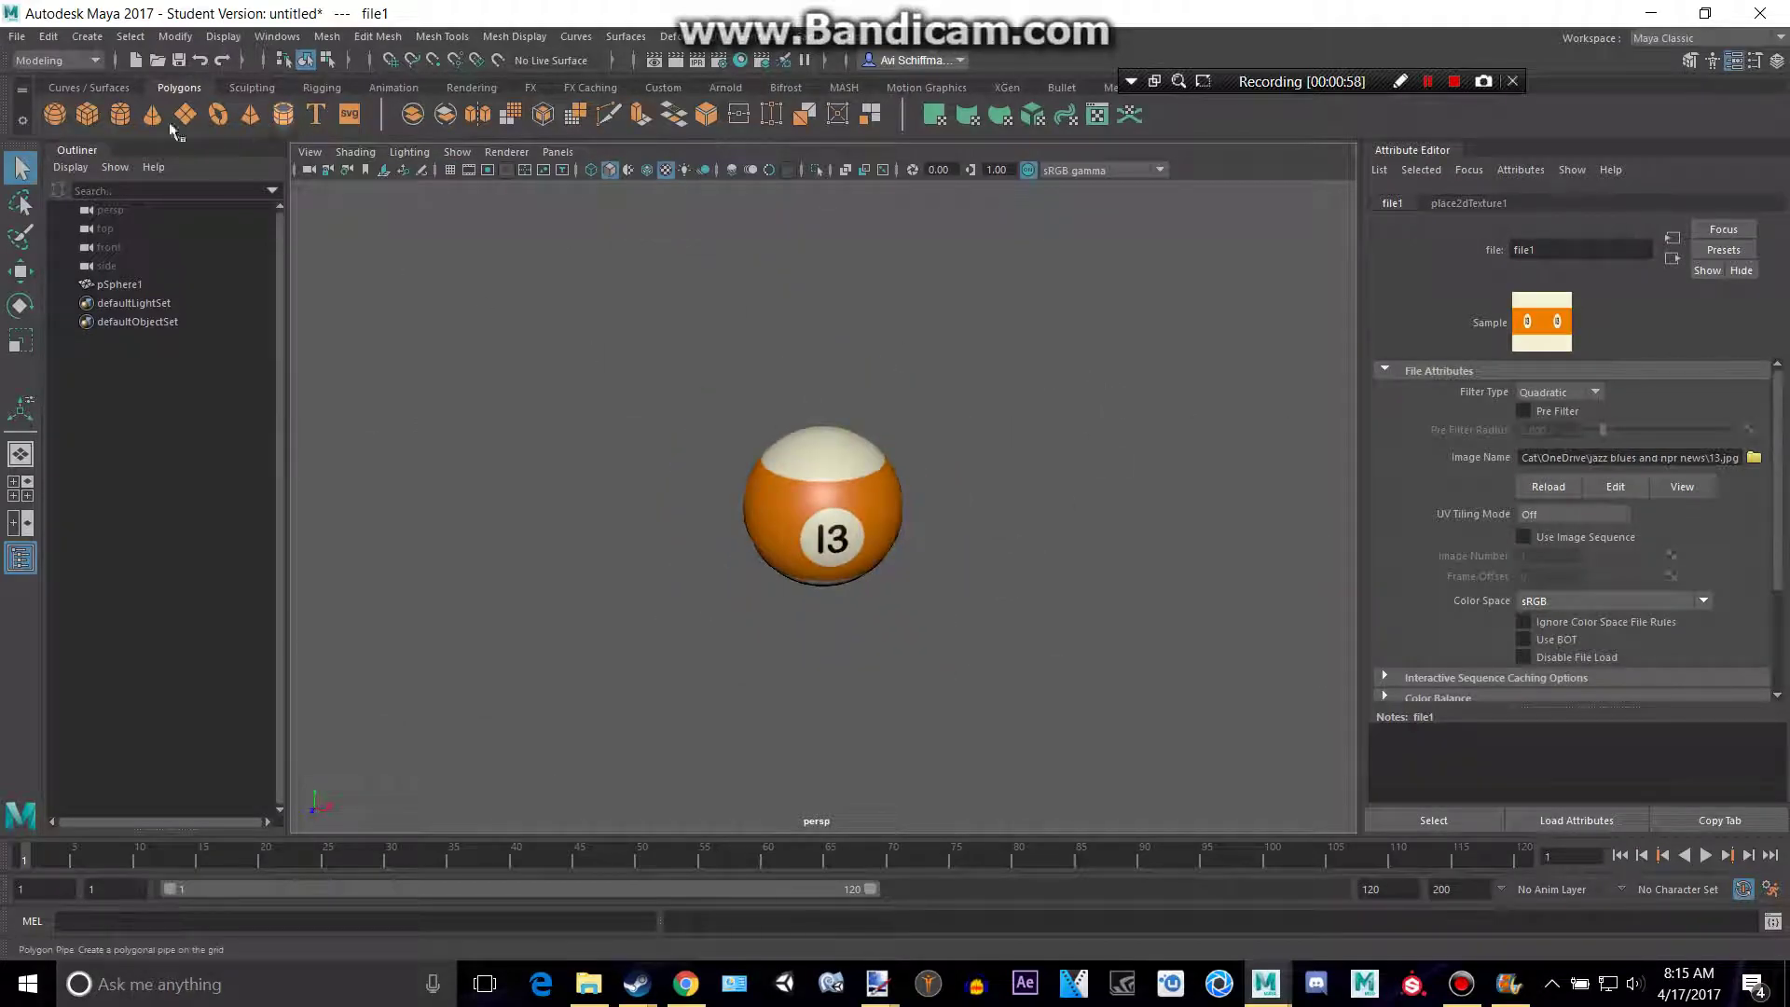
Add a second plain sphere and move it beside the 13 ball
left_click(65, 114)
key("w")
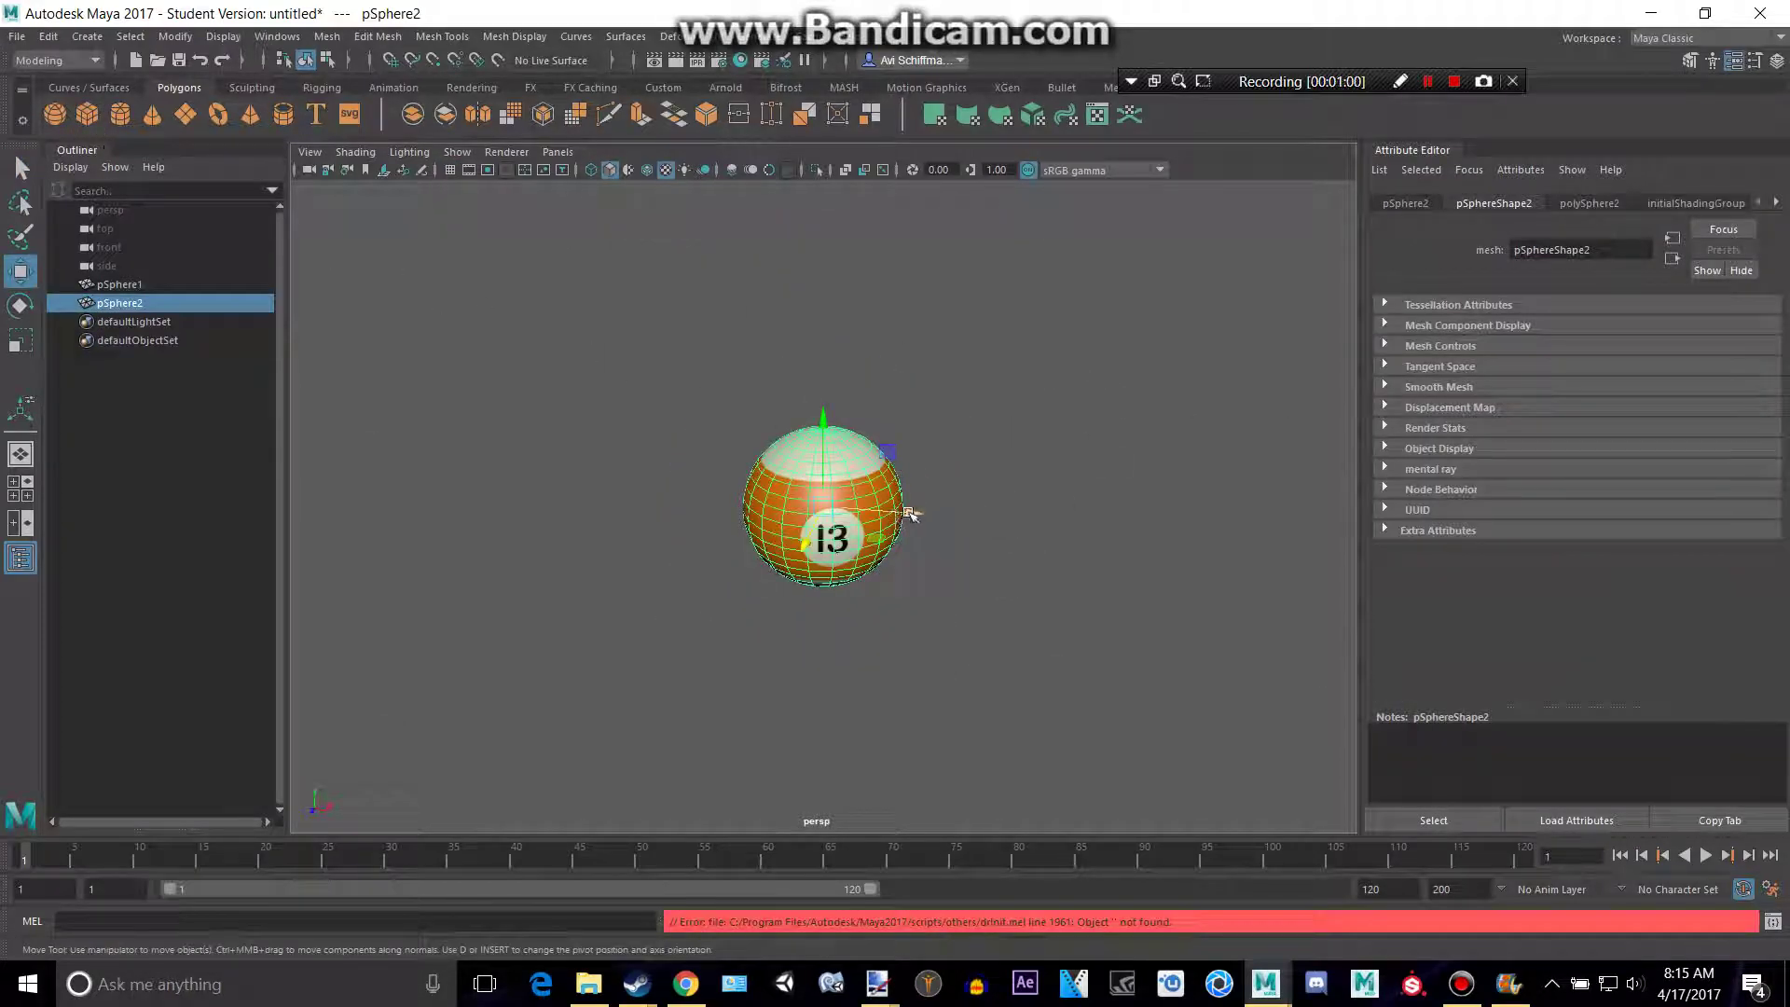
left_click_drag(909, 512, 737, 512)
Save the dark red 15 stripe texture from the browser and return to Maya
key("alt+Tab")
scroll(689, 439, "up", 1)
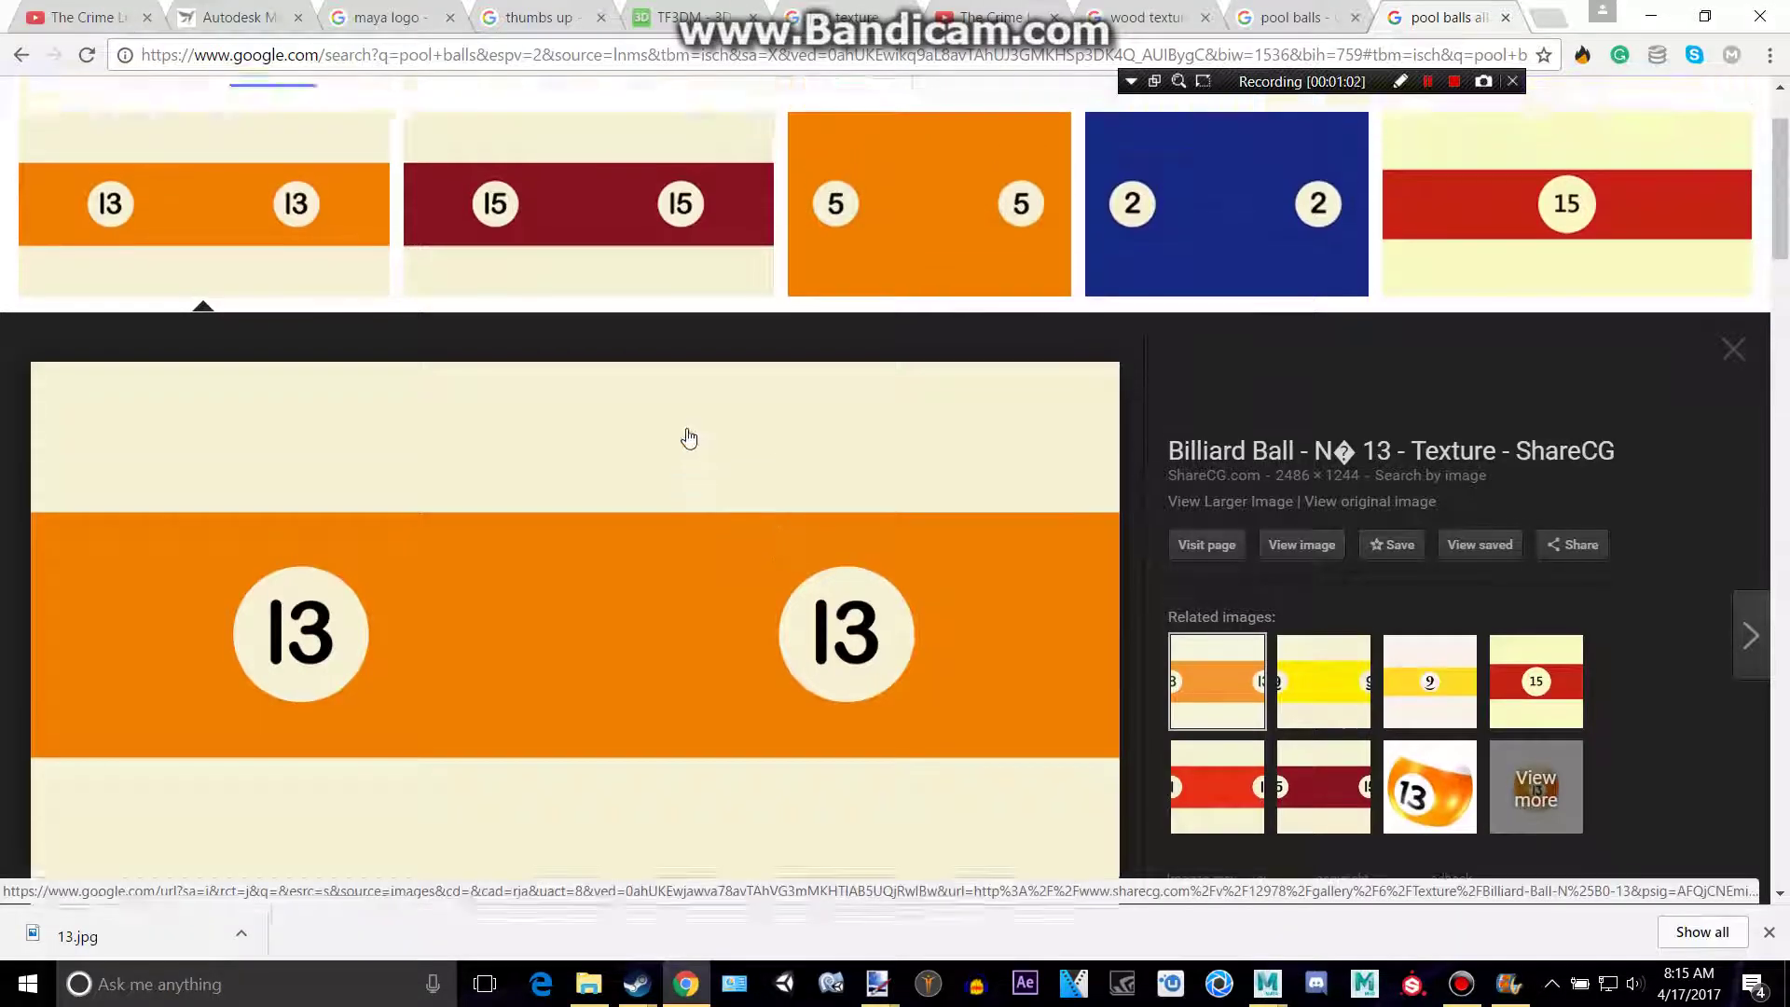
scroll(689, 439, "up", 1)
left_click(659, 372)
right_click(850, 550)
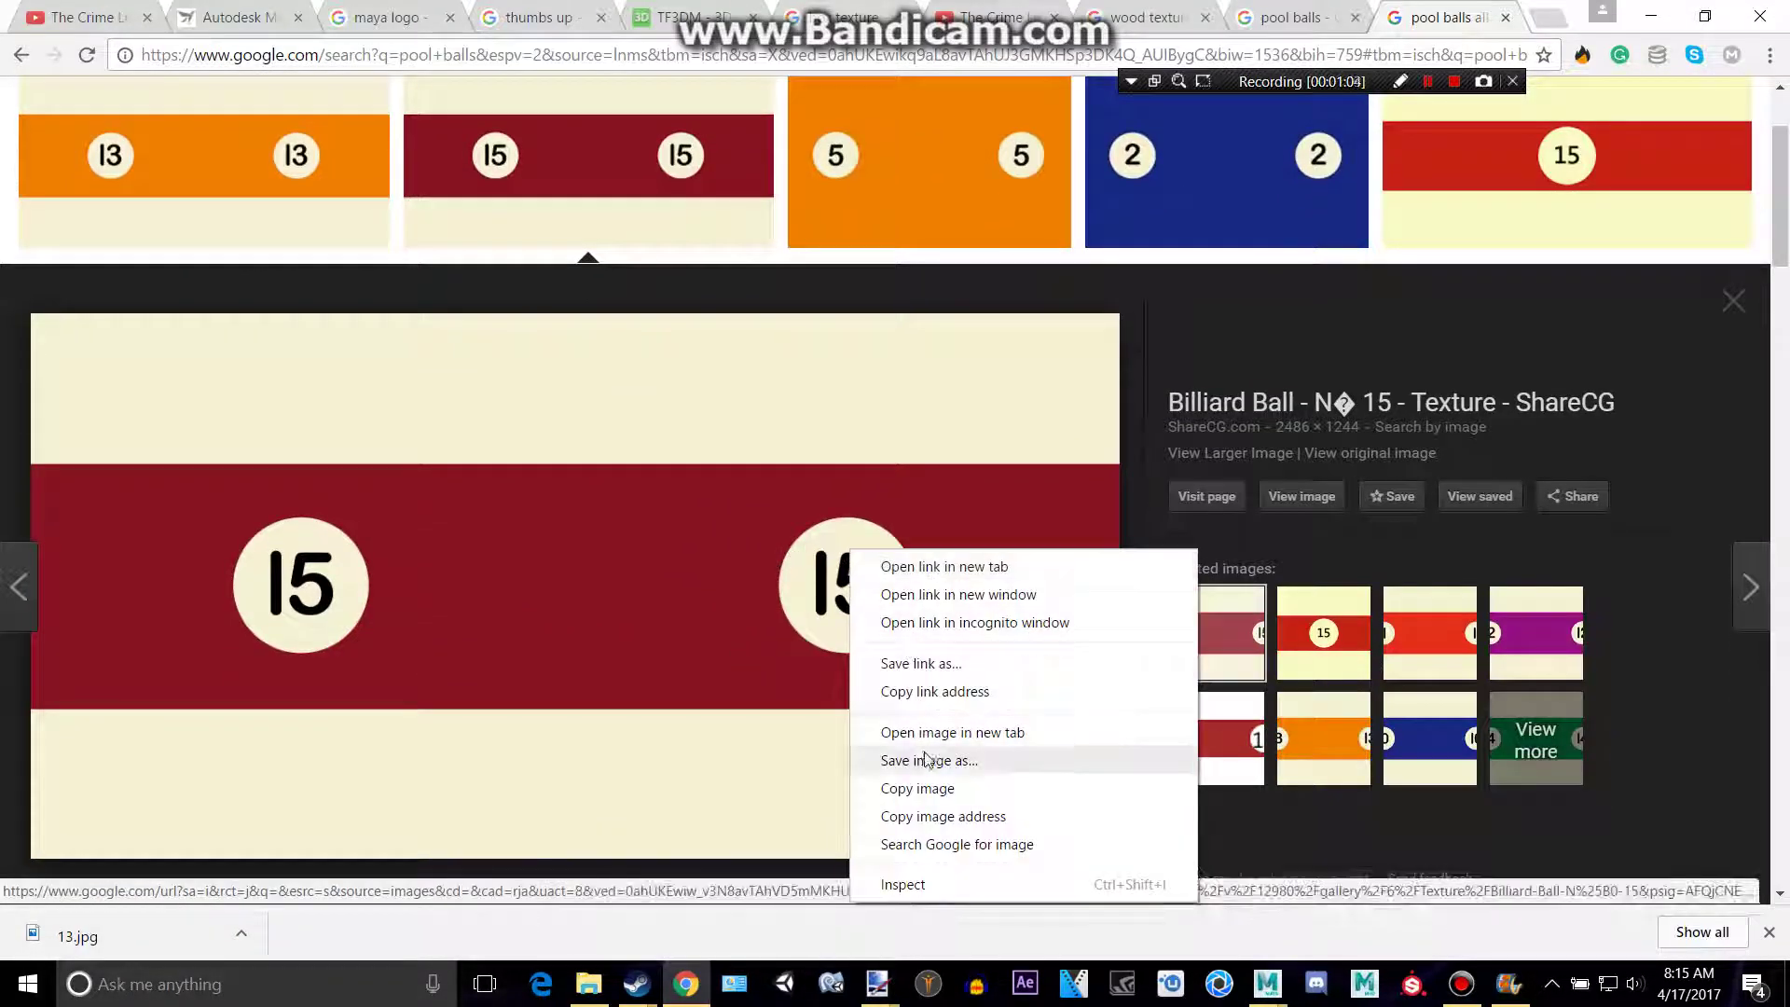
left_click(926, 758)
left_click(1055, 827)
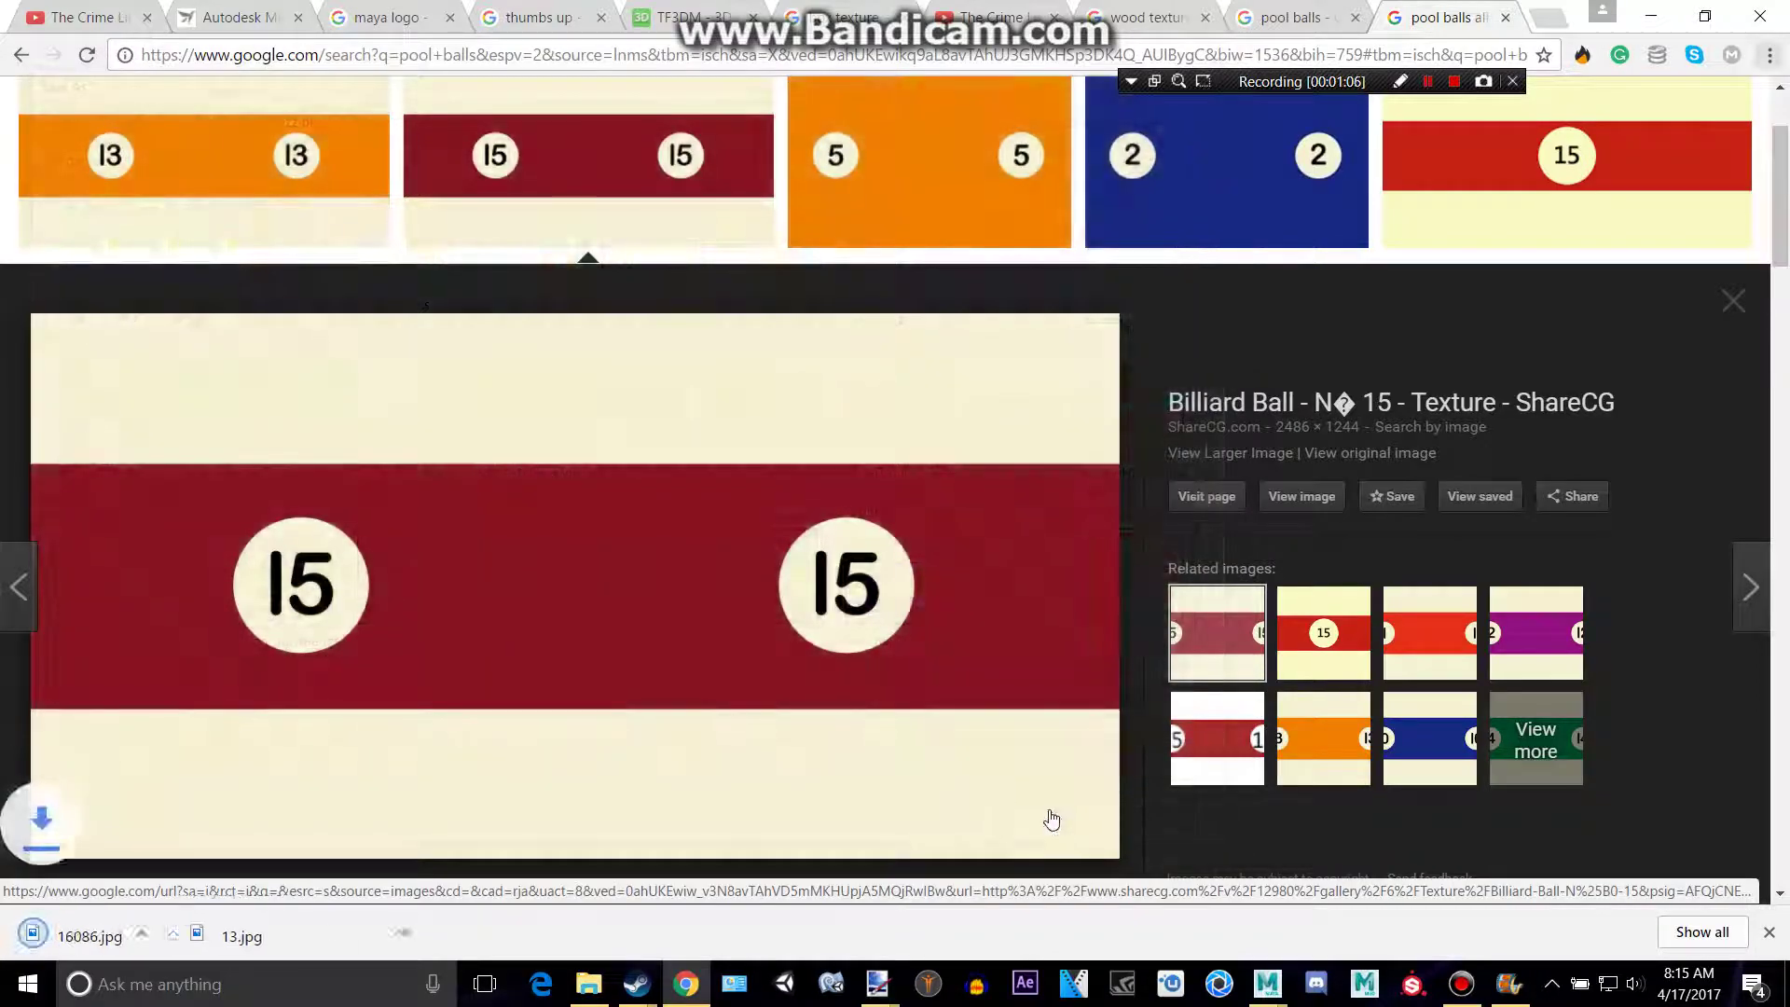
key("alt+Tab")
Give the second sphere a Blinn material with 16086.jpg as its colour texture
scroll(691, 505, "up", 2)
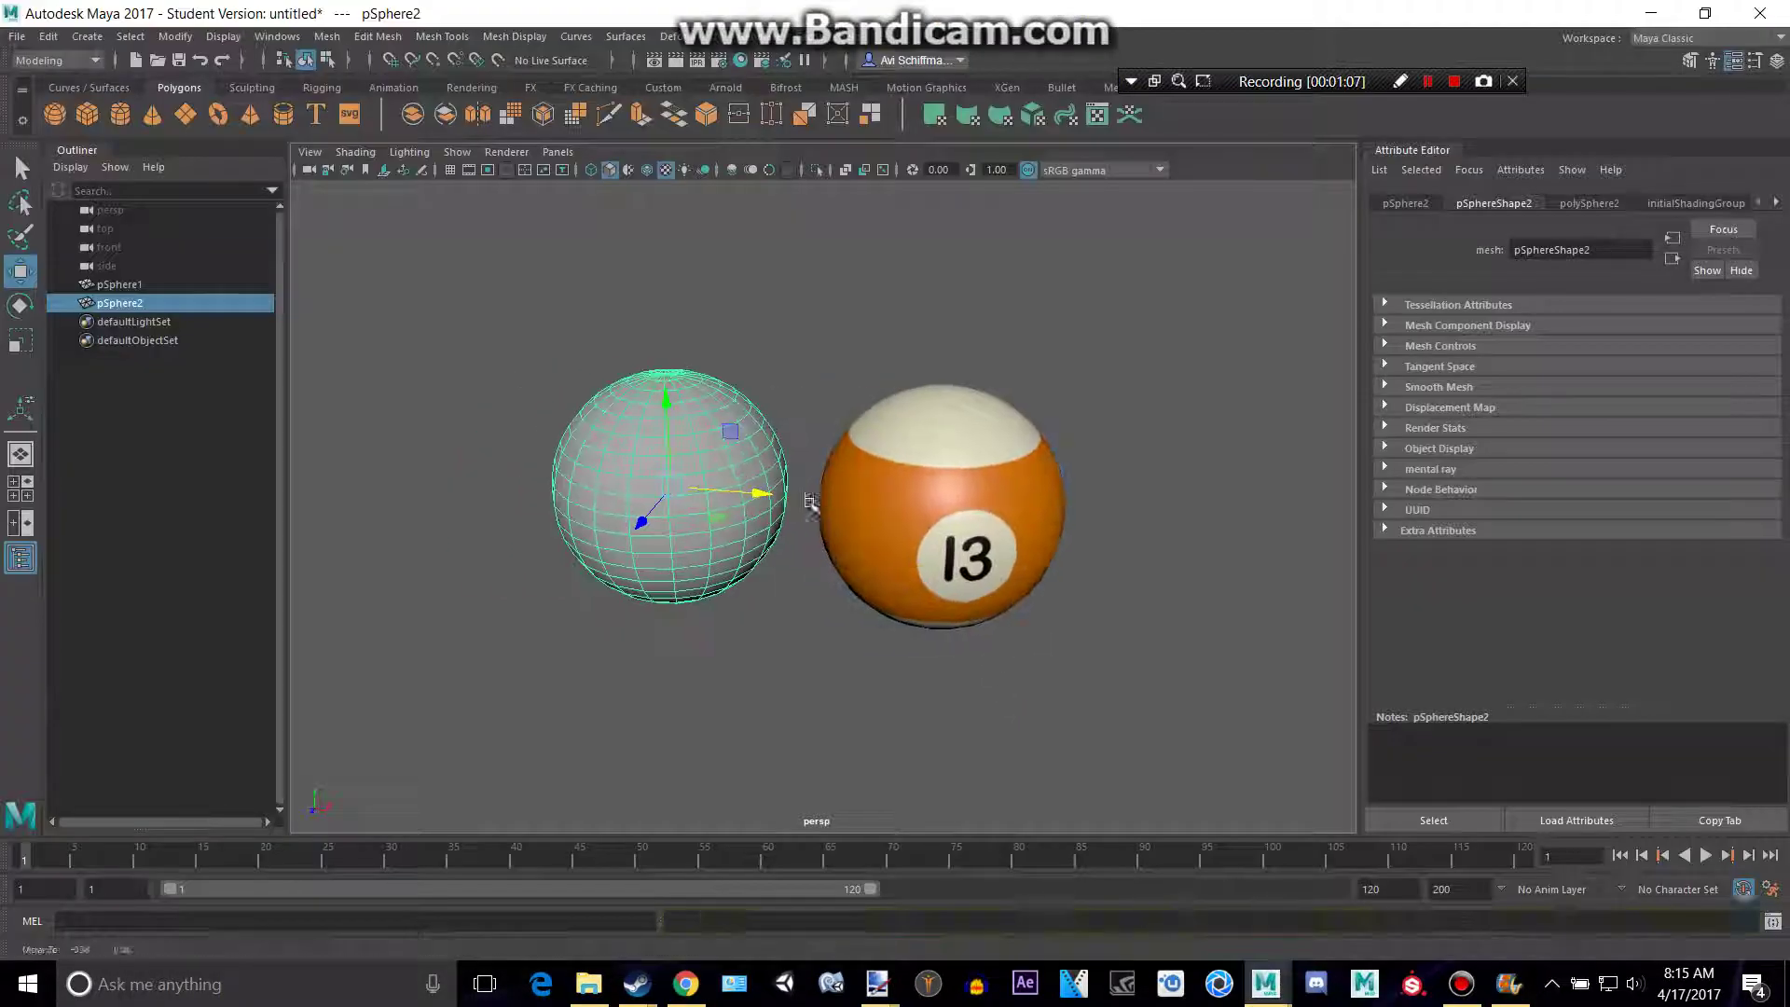
right_click(693, 432)
left_click(730, 909)
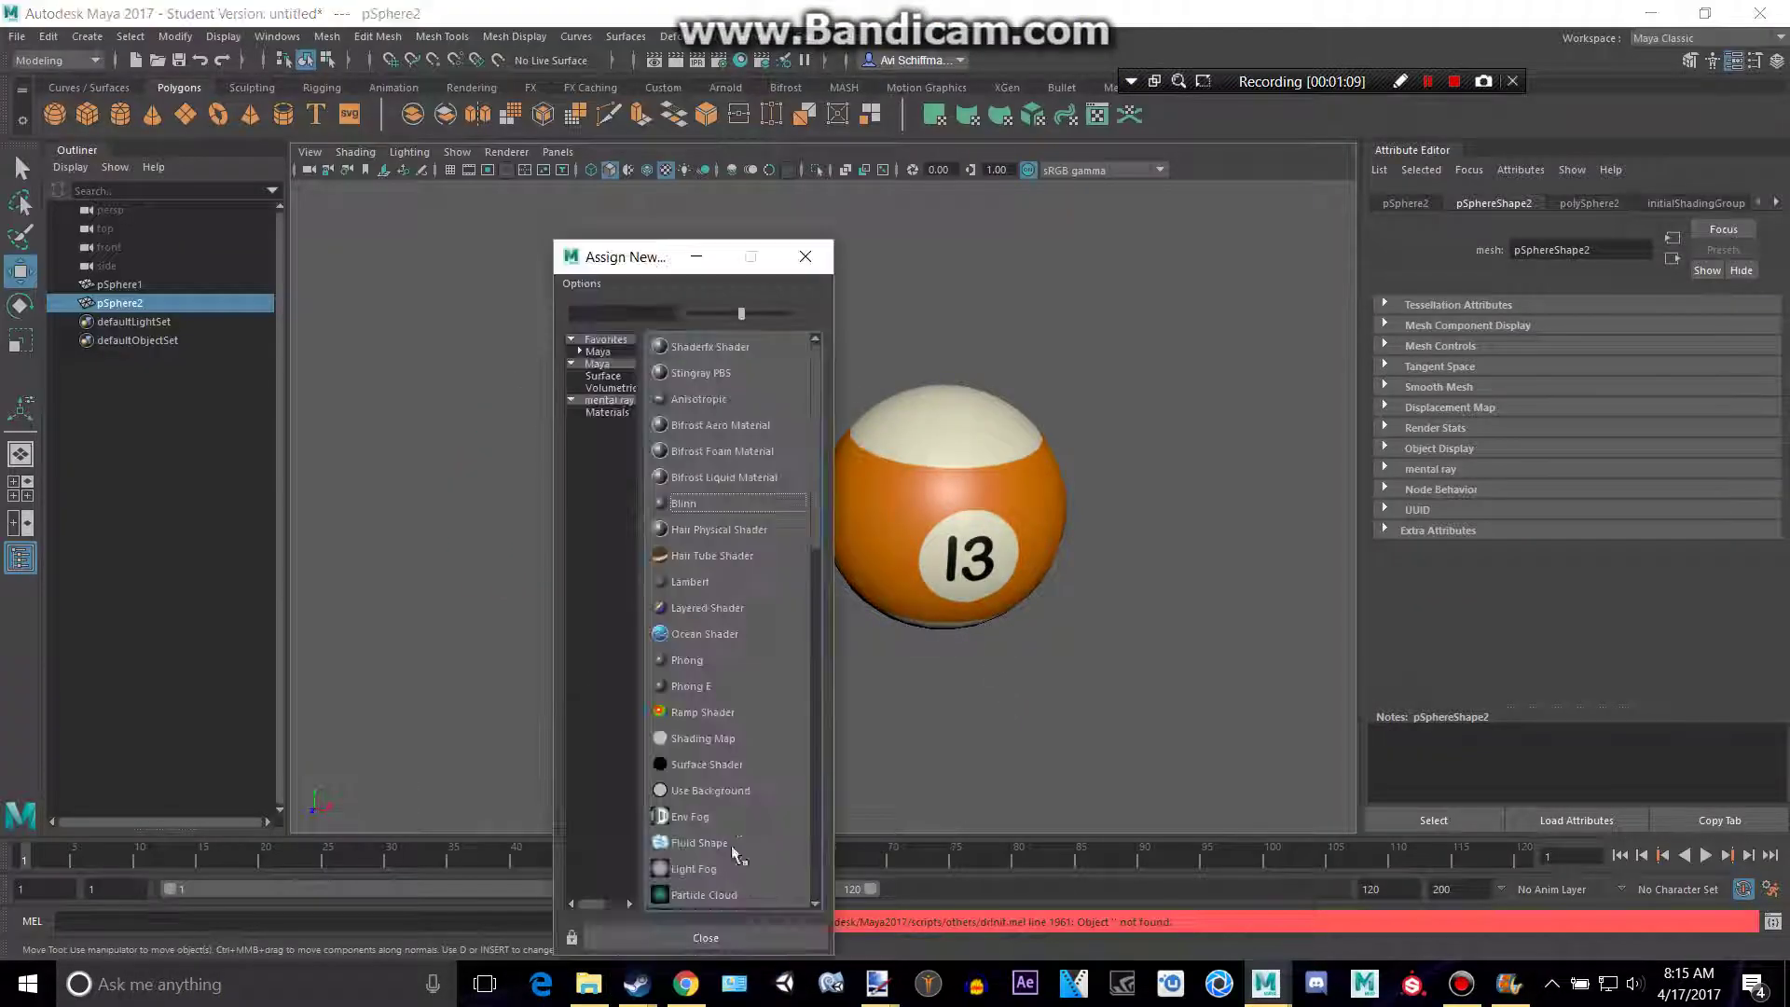
left_click(692, 506)
left_click(1750, 413)
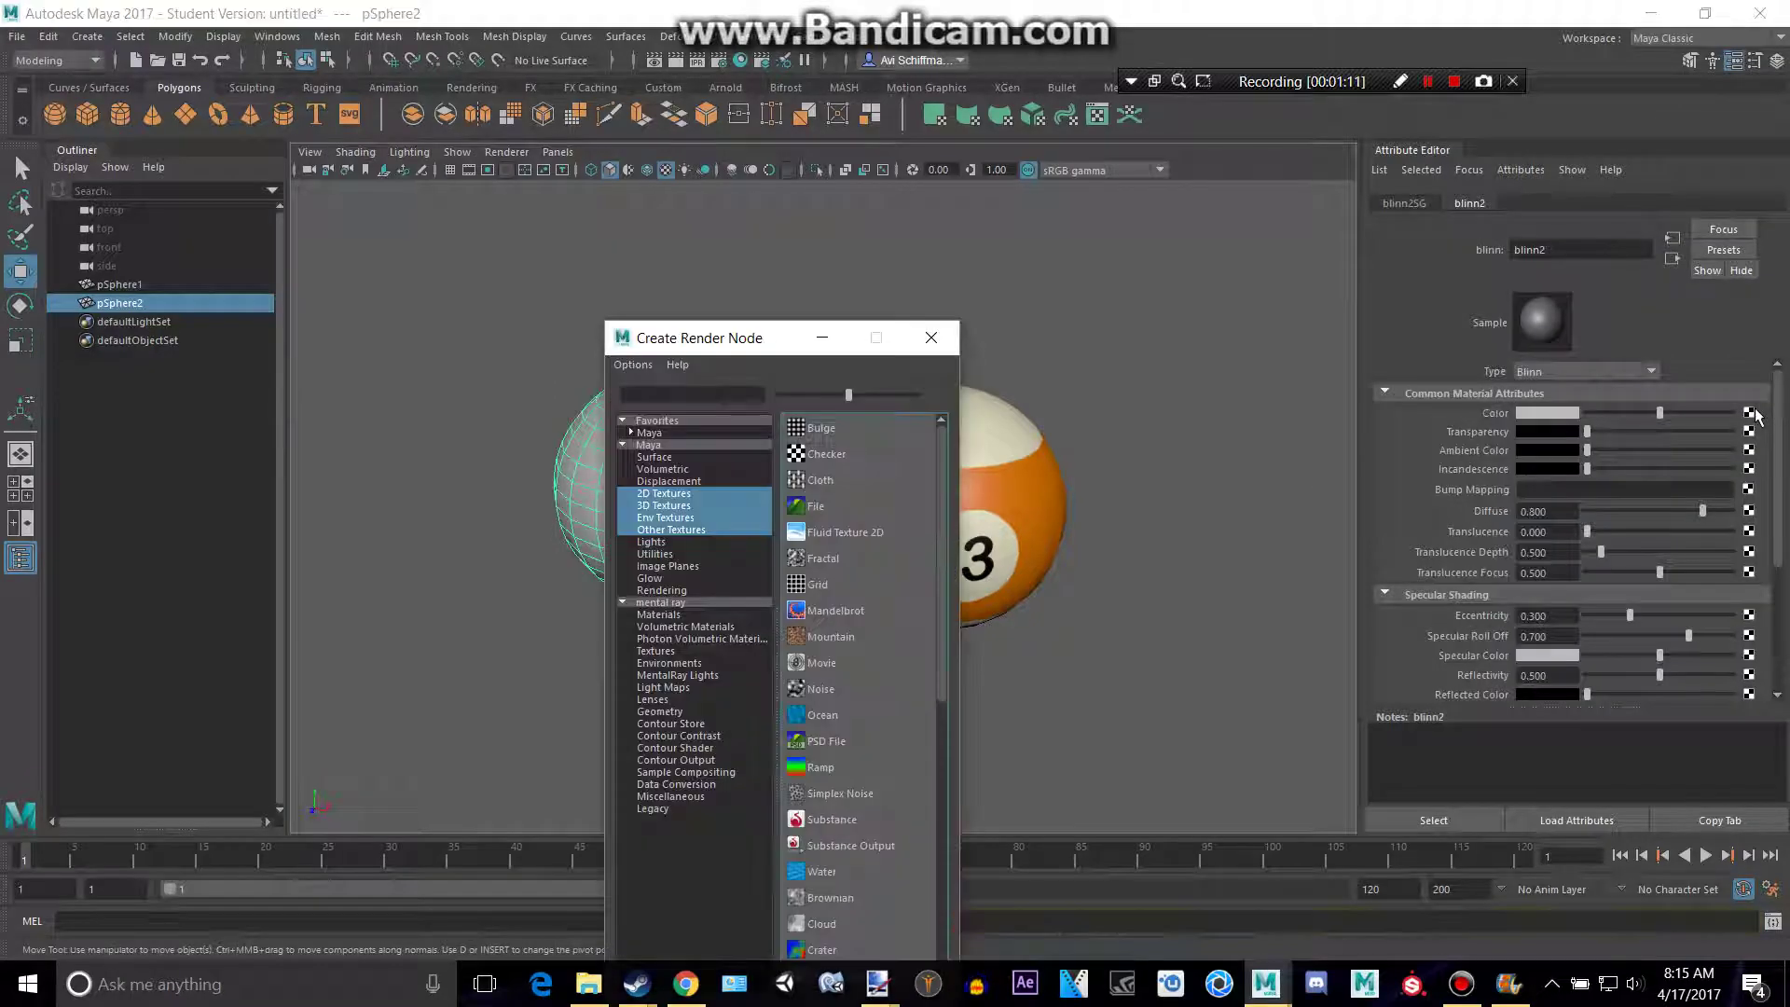
left_click(850, 513)
left_click(1755, 458)
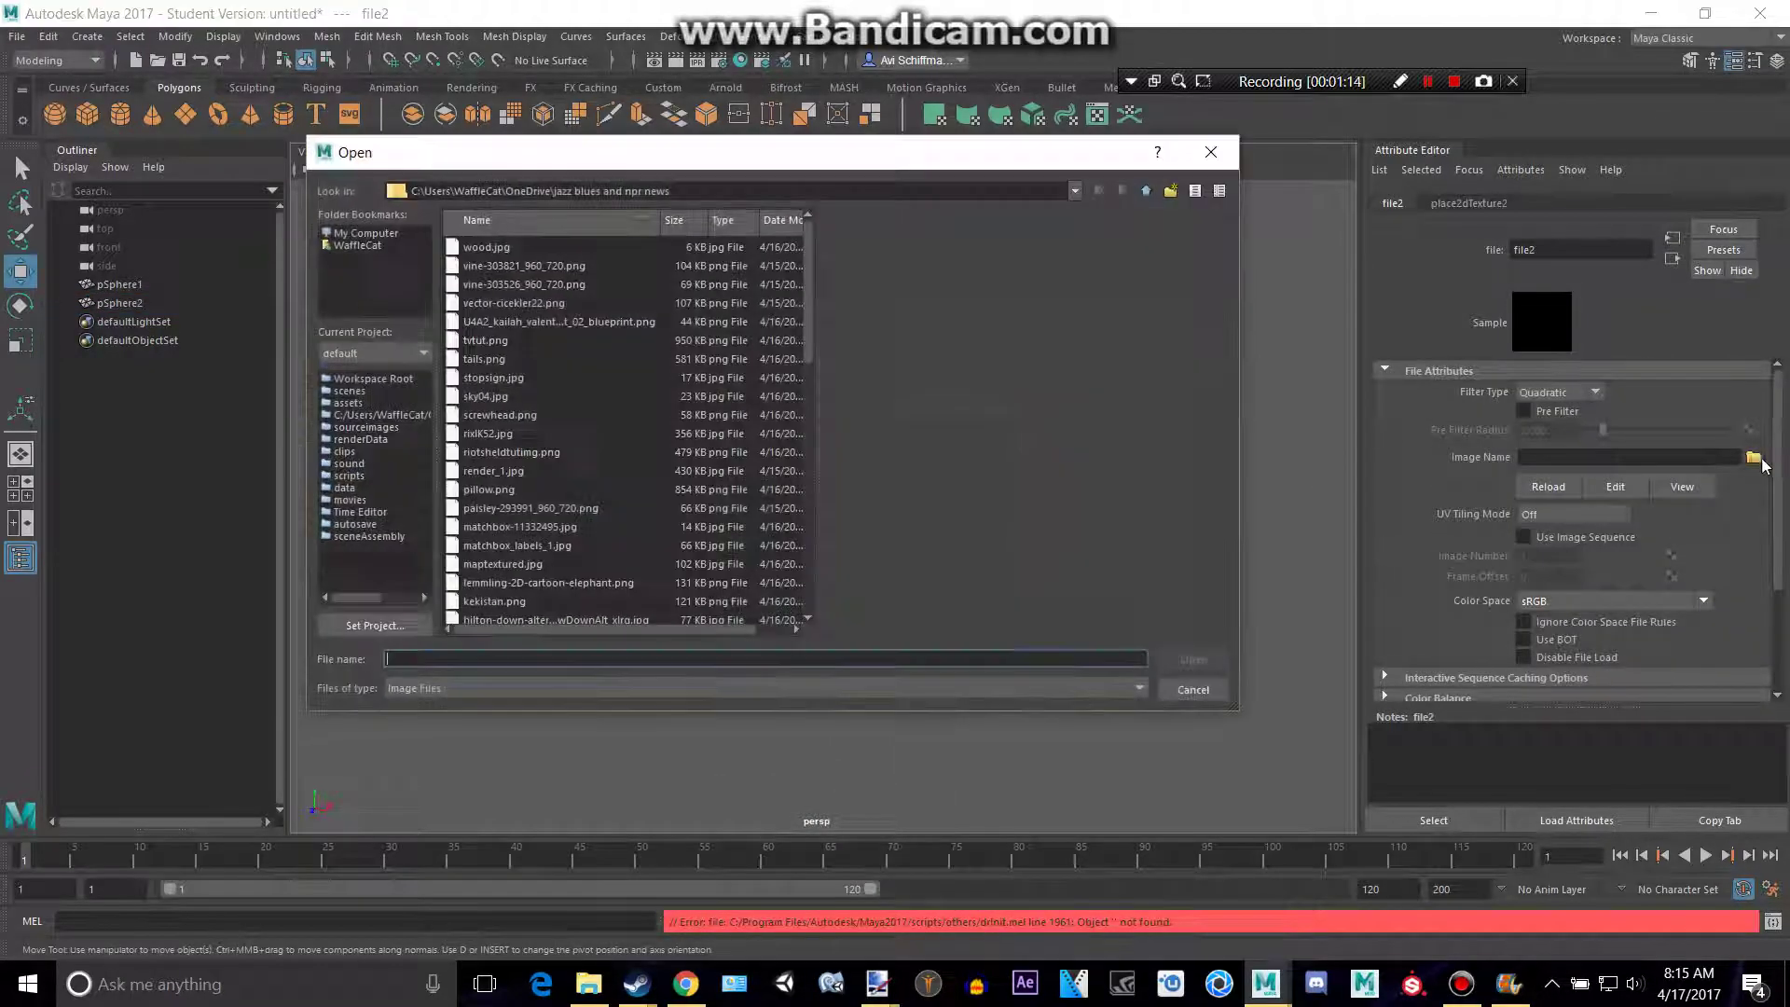
type("16")
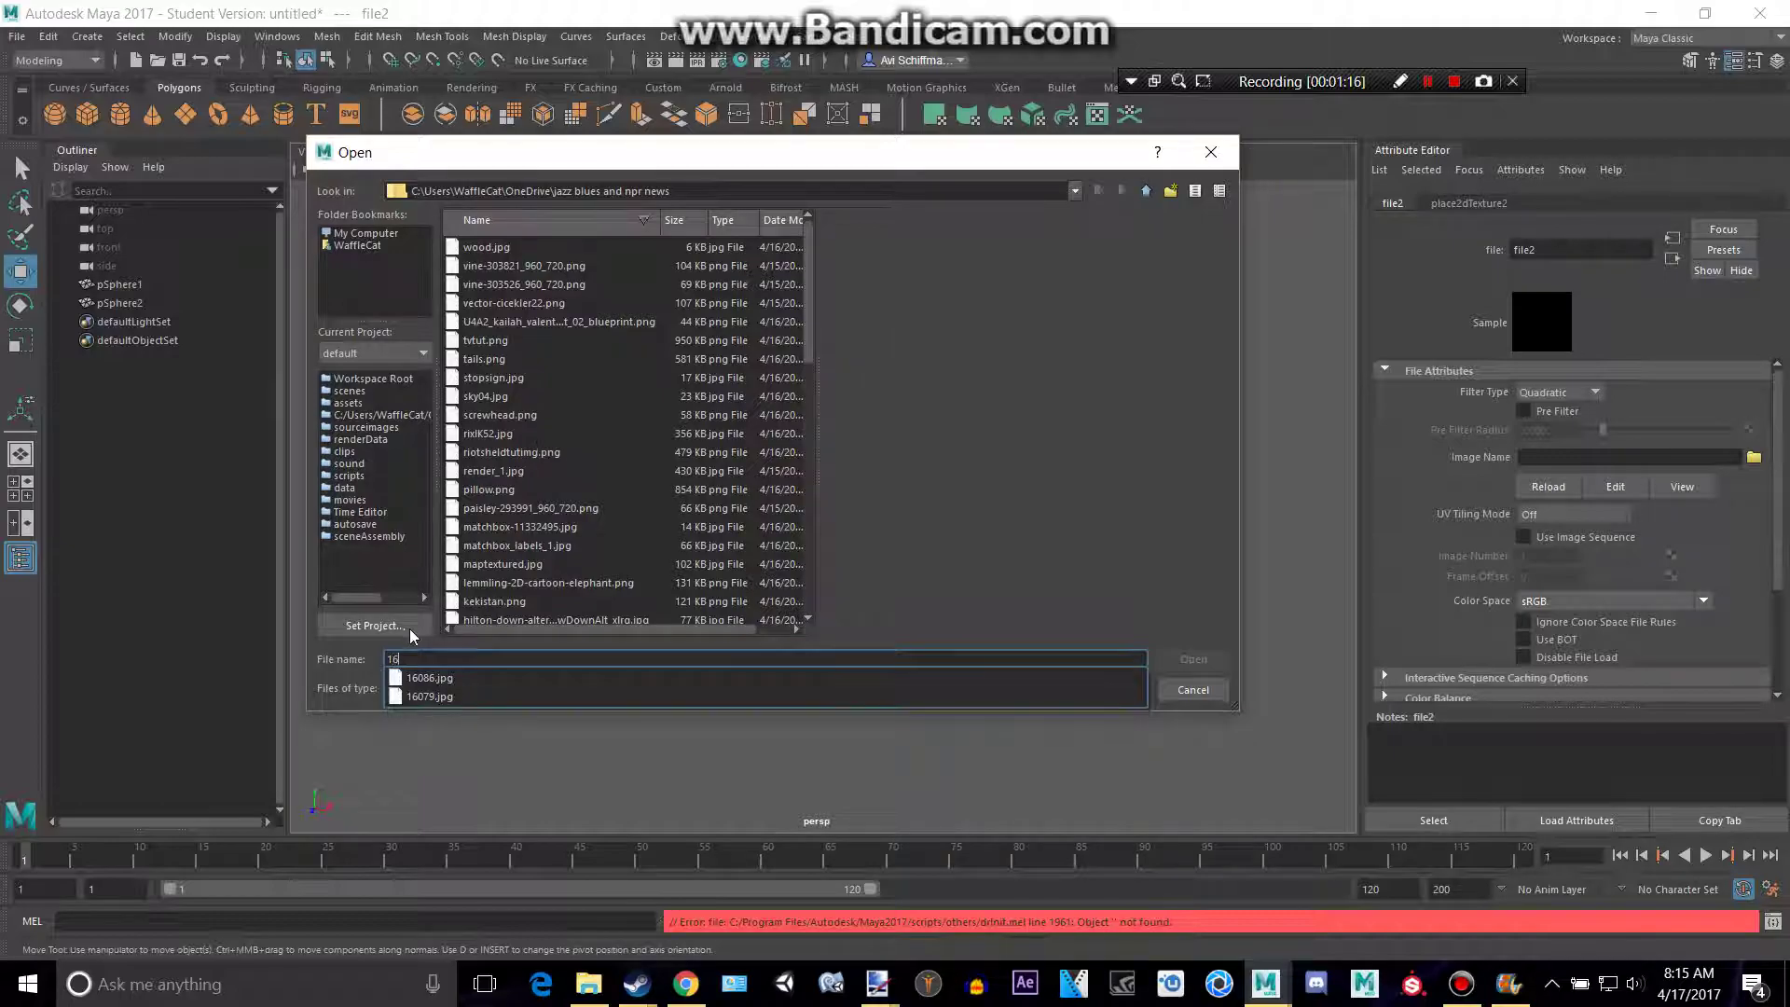
left_click(431, 679)
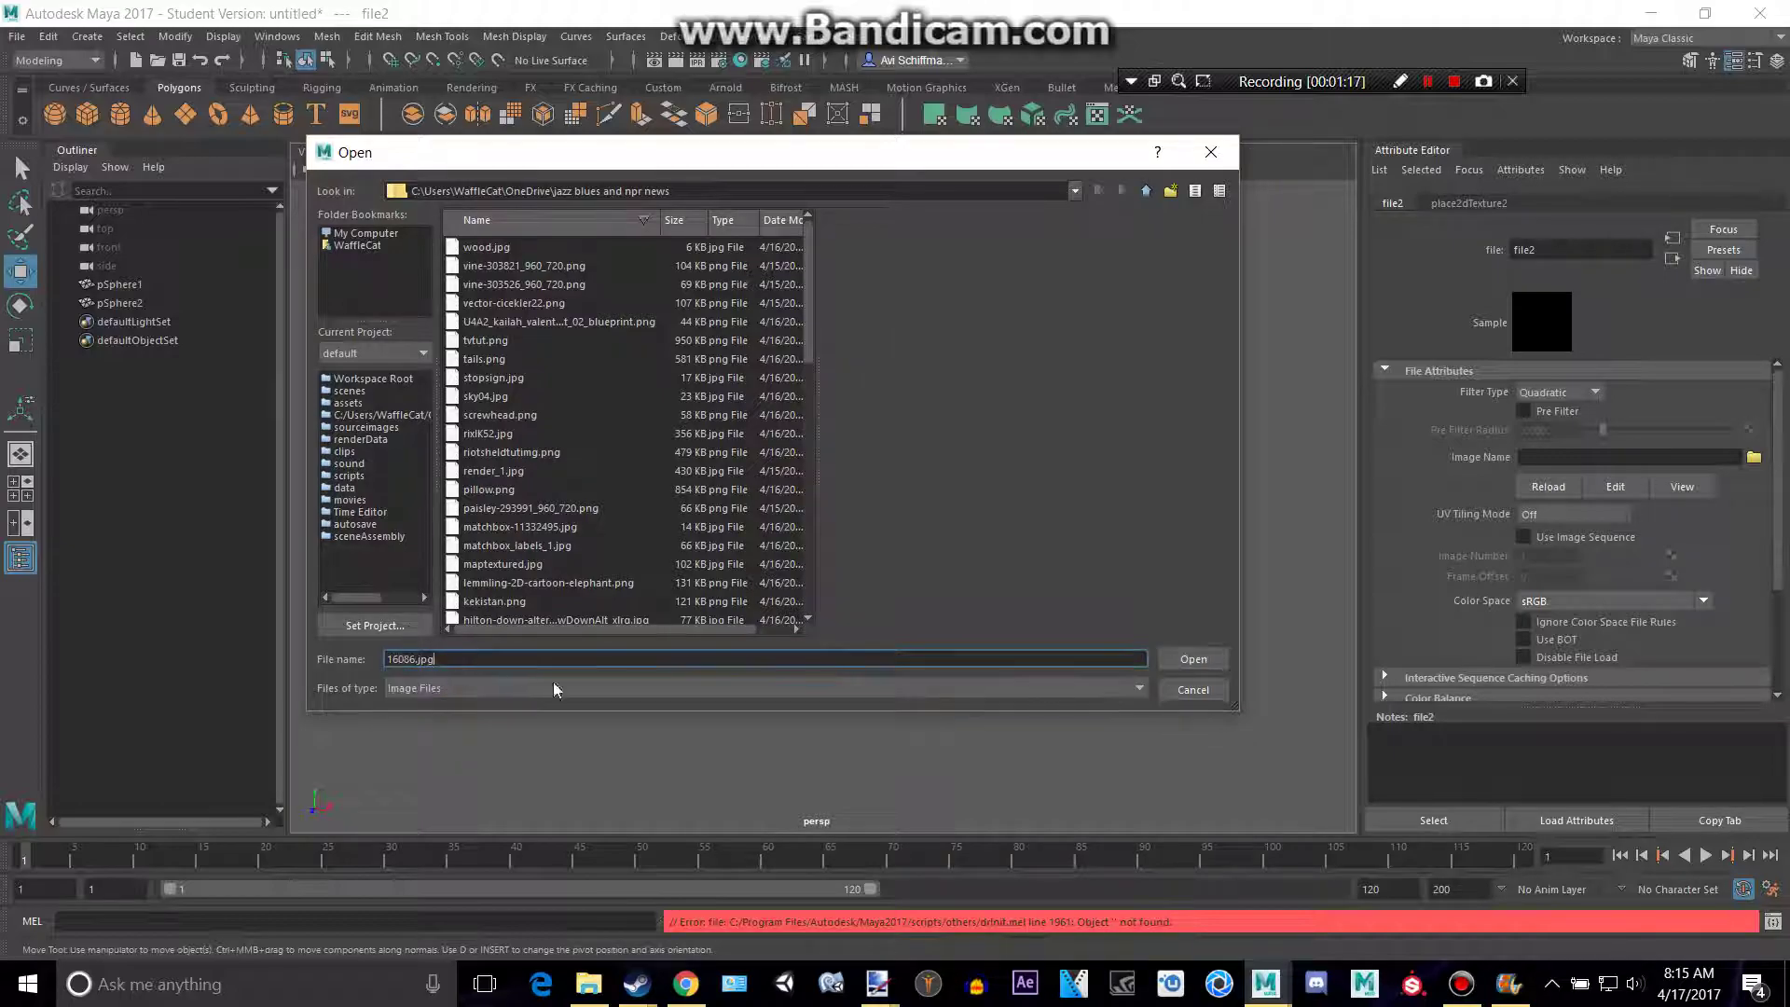
left_click(1204, 658)
Add a new plain sphere to the left of ball 15, discarding a stray cube
mouse_move(830, 592)
left_mouse_down("alt")
mouse_move(881, 708)
mouse_move(886, 619)
left_mouse_up("alt")
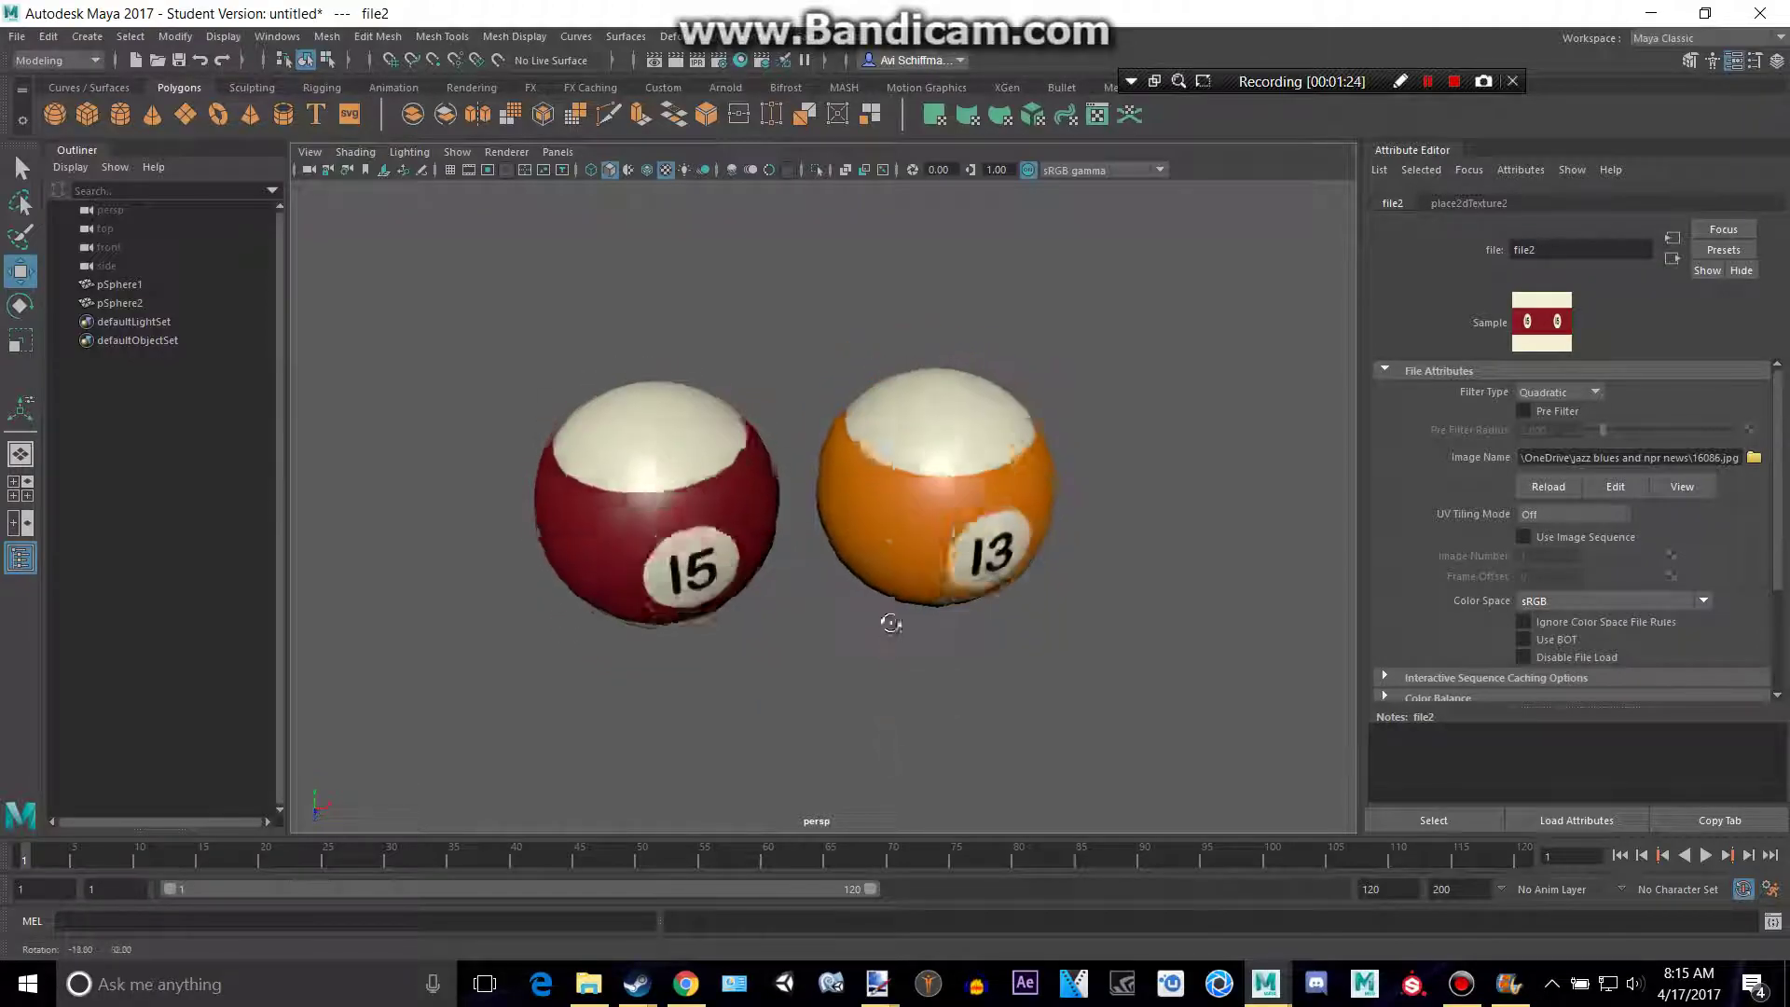
left_click(88, 115)
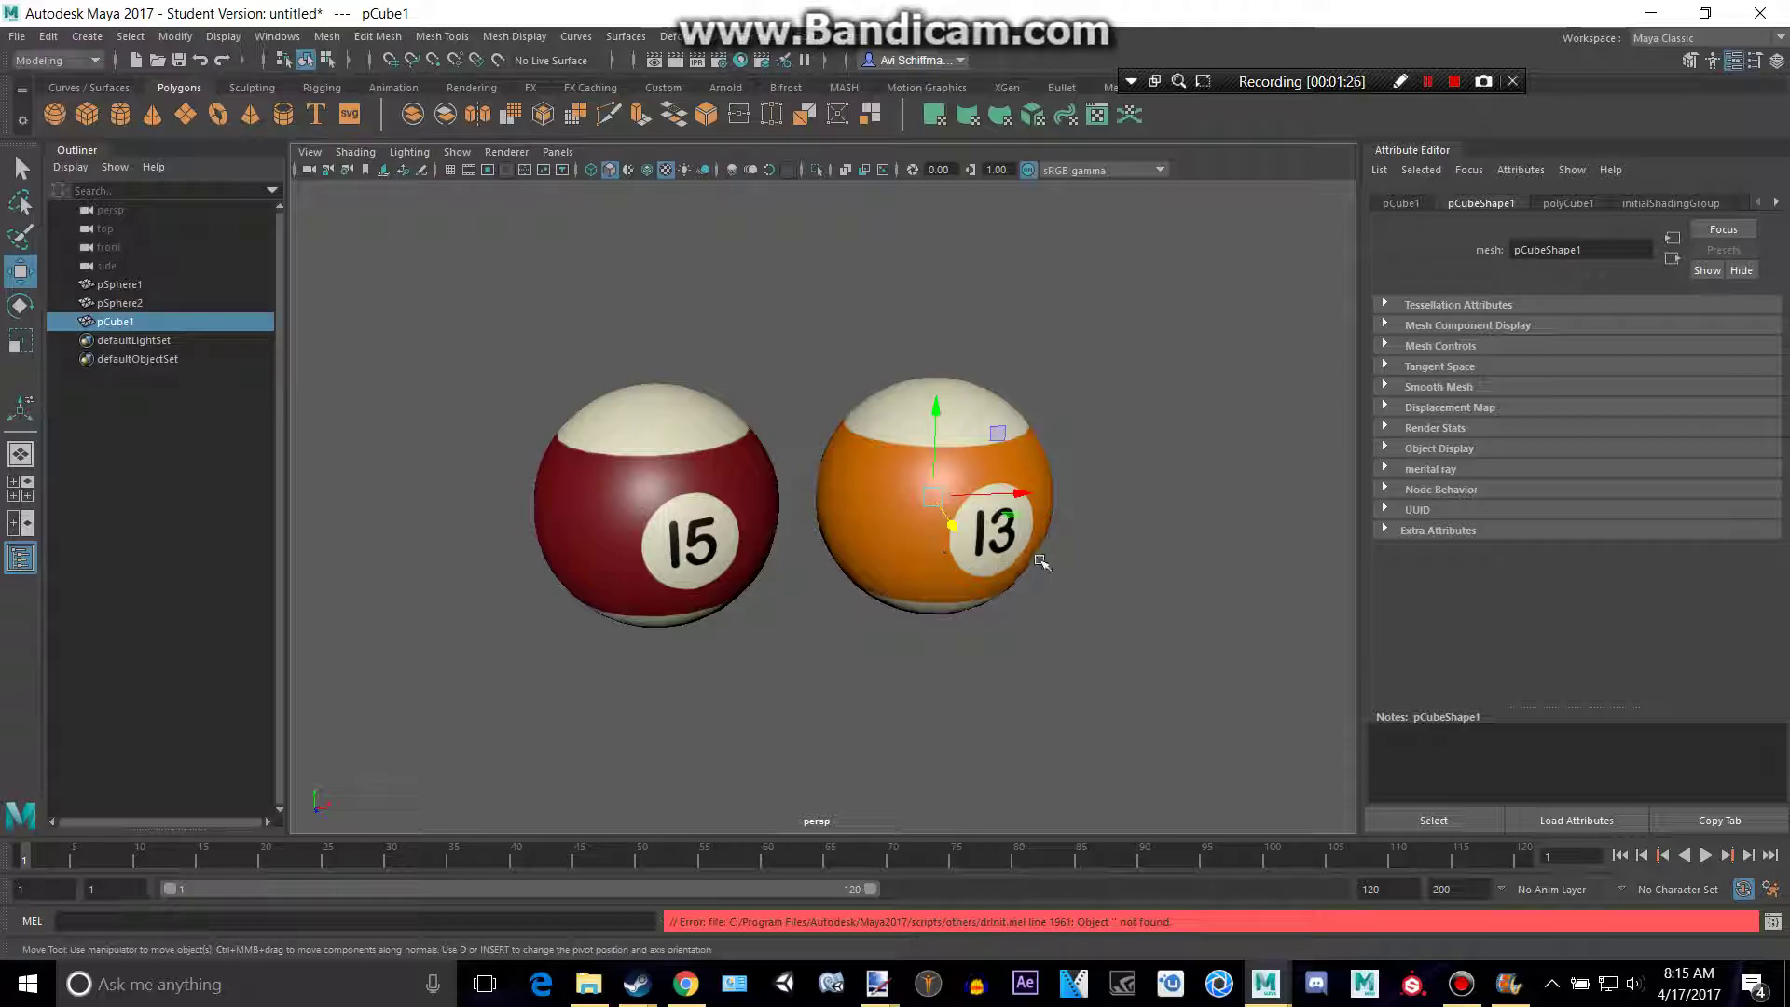
key("Delete")
left_click(47, 114)
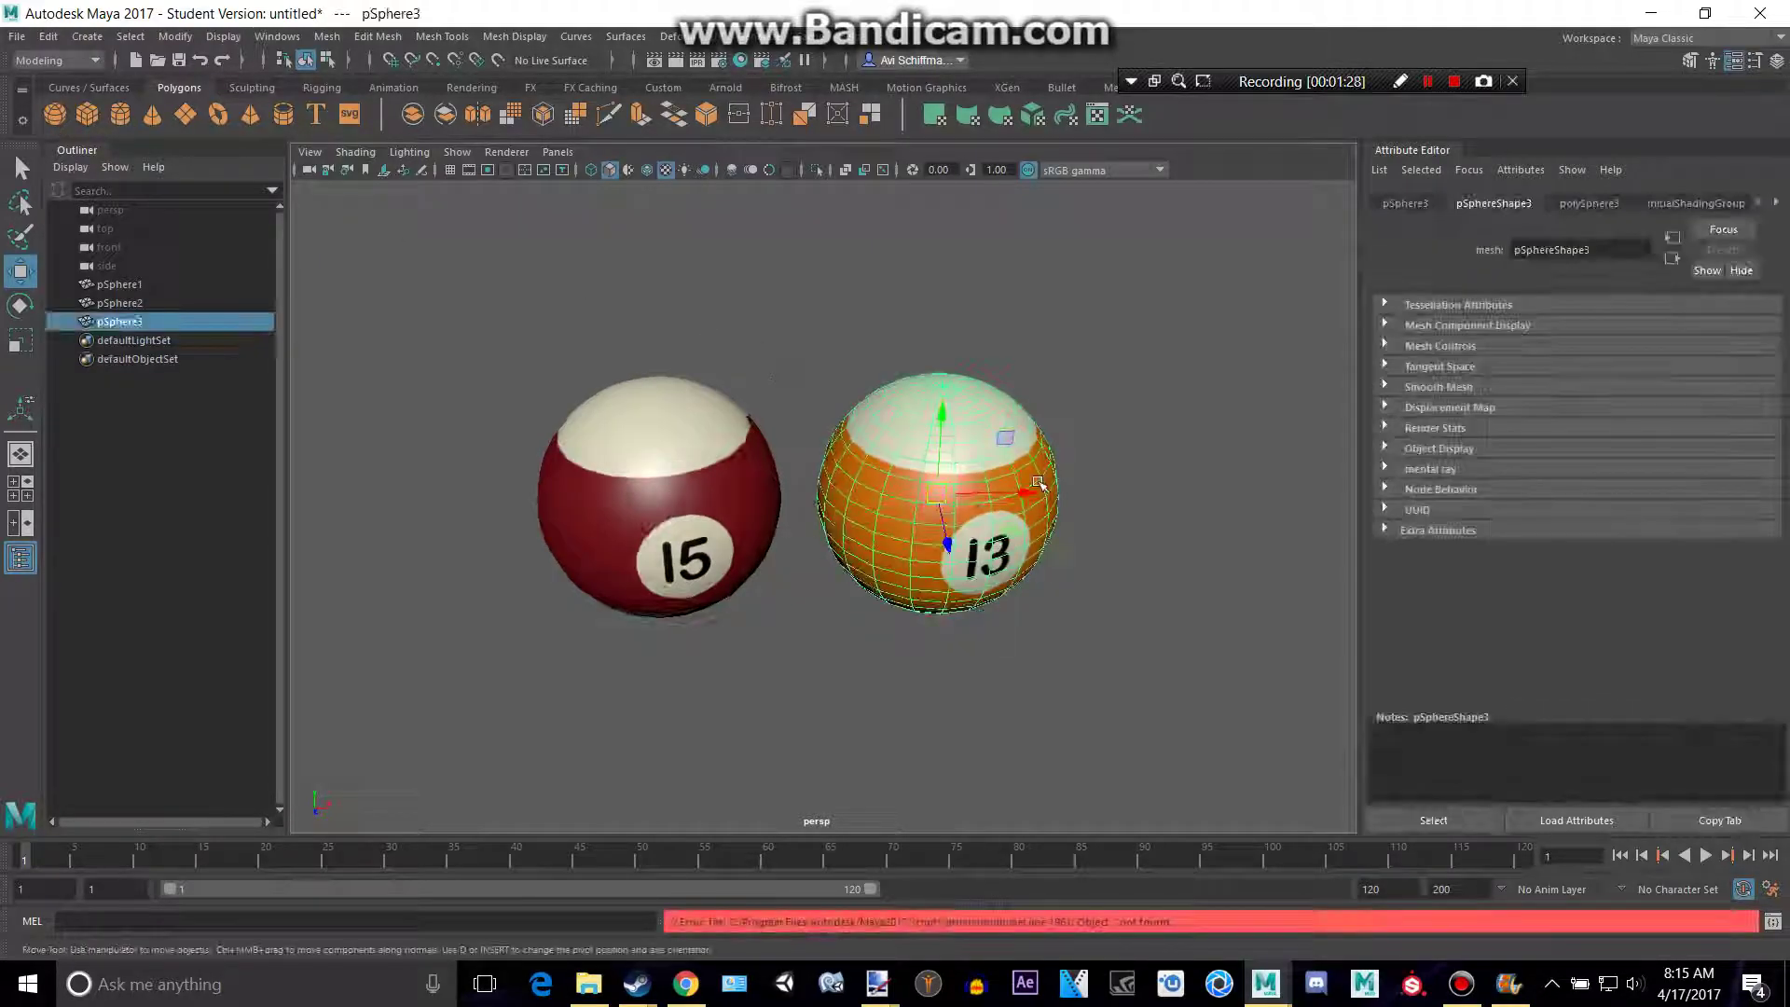
mouse_move(1017, 492)
left_mouse_down()
mouse_move(449, 431)
mouse_move(718, 478)
mouse_move(1166, 460)
left_mouse_up()
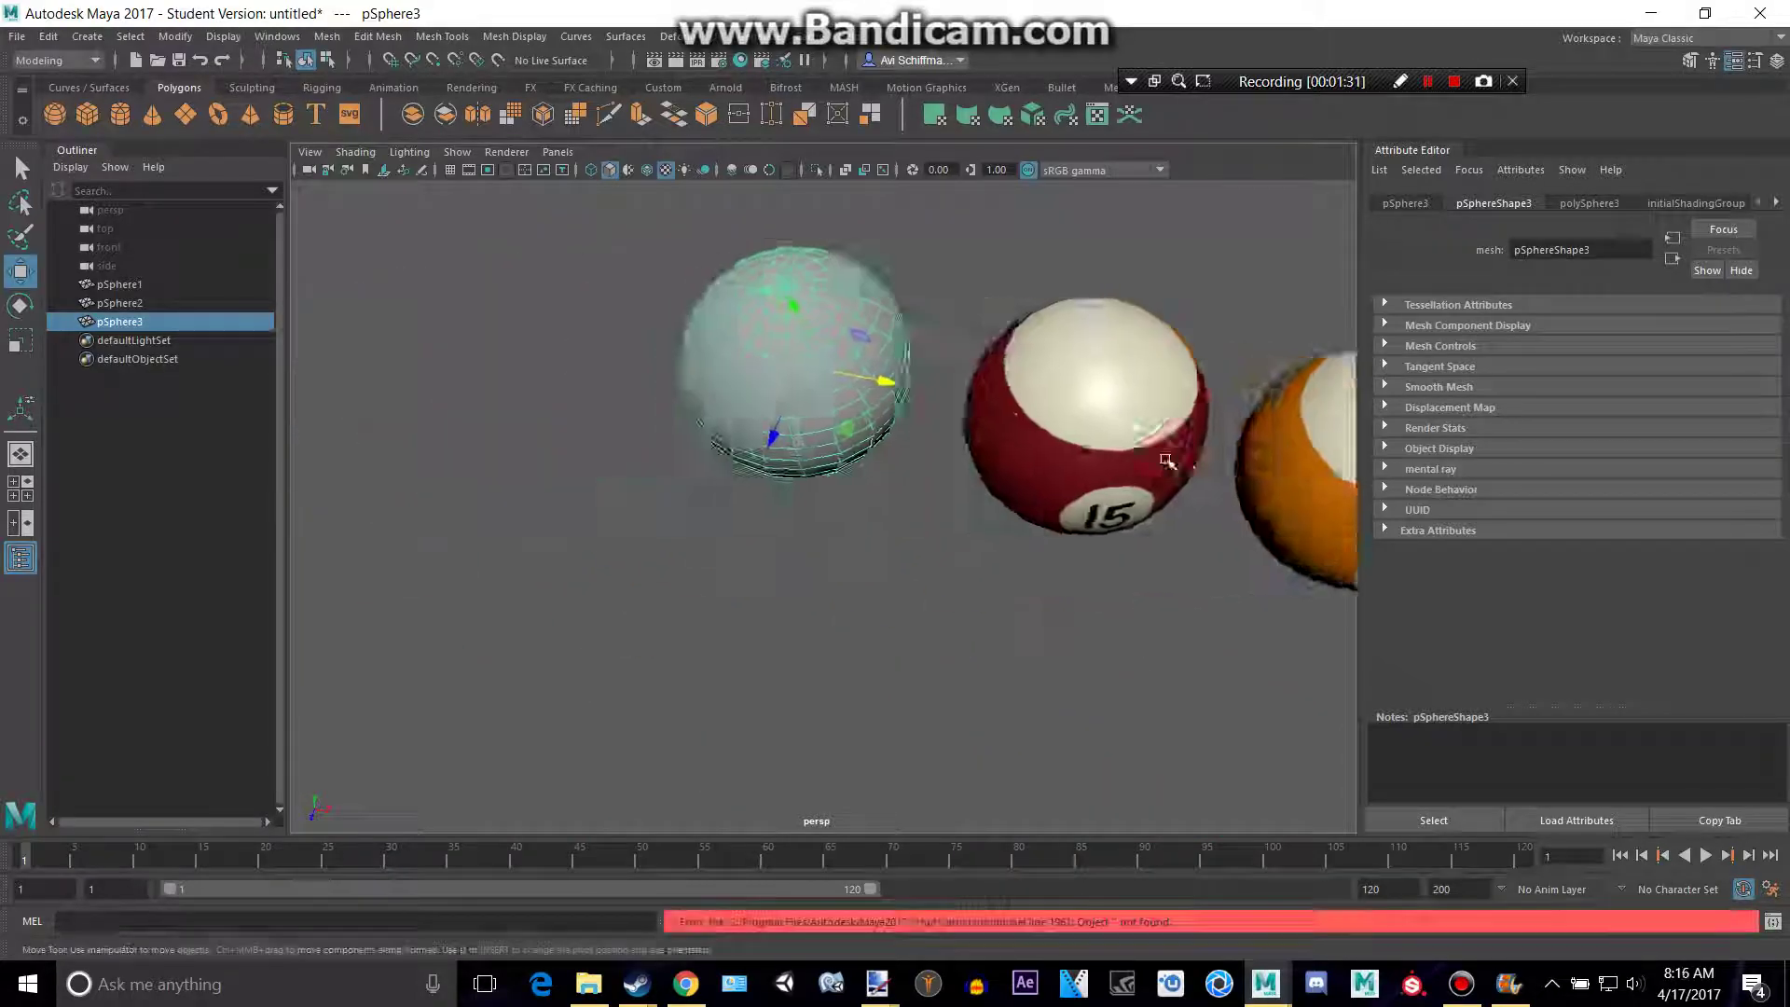
Save the orange 5-ball texture image from the browser and return to Maya
key("alt+Tab")
scroll(1195, 480, "up", 1)
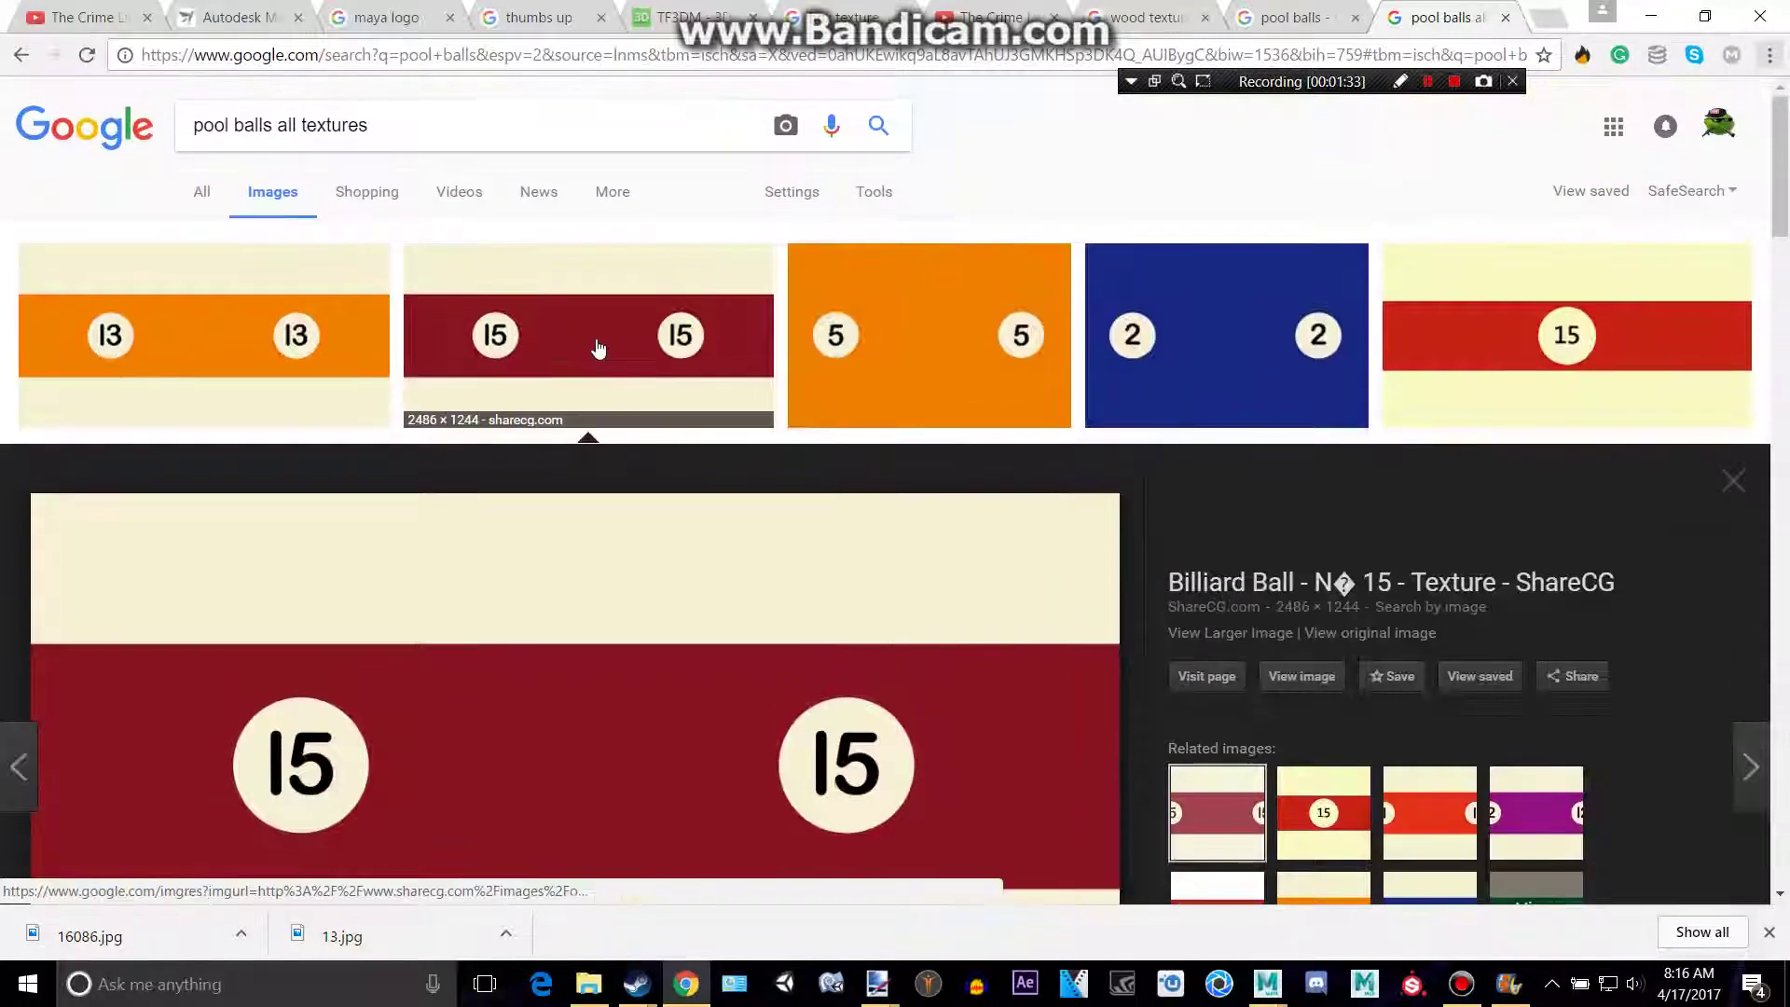
left_click(929, 383)
right_click(748, 548)
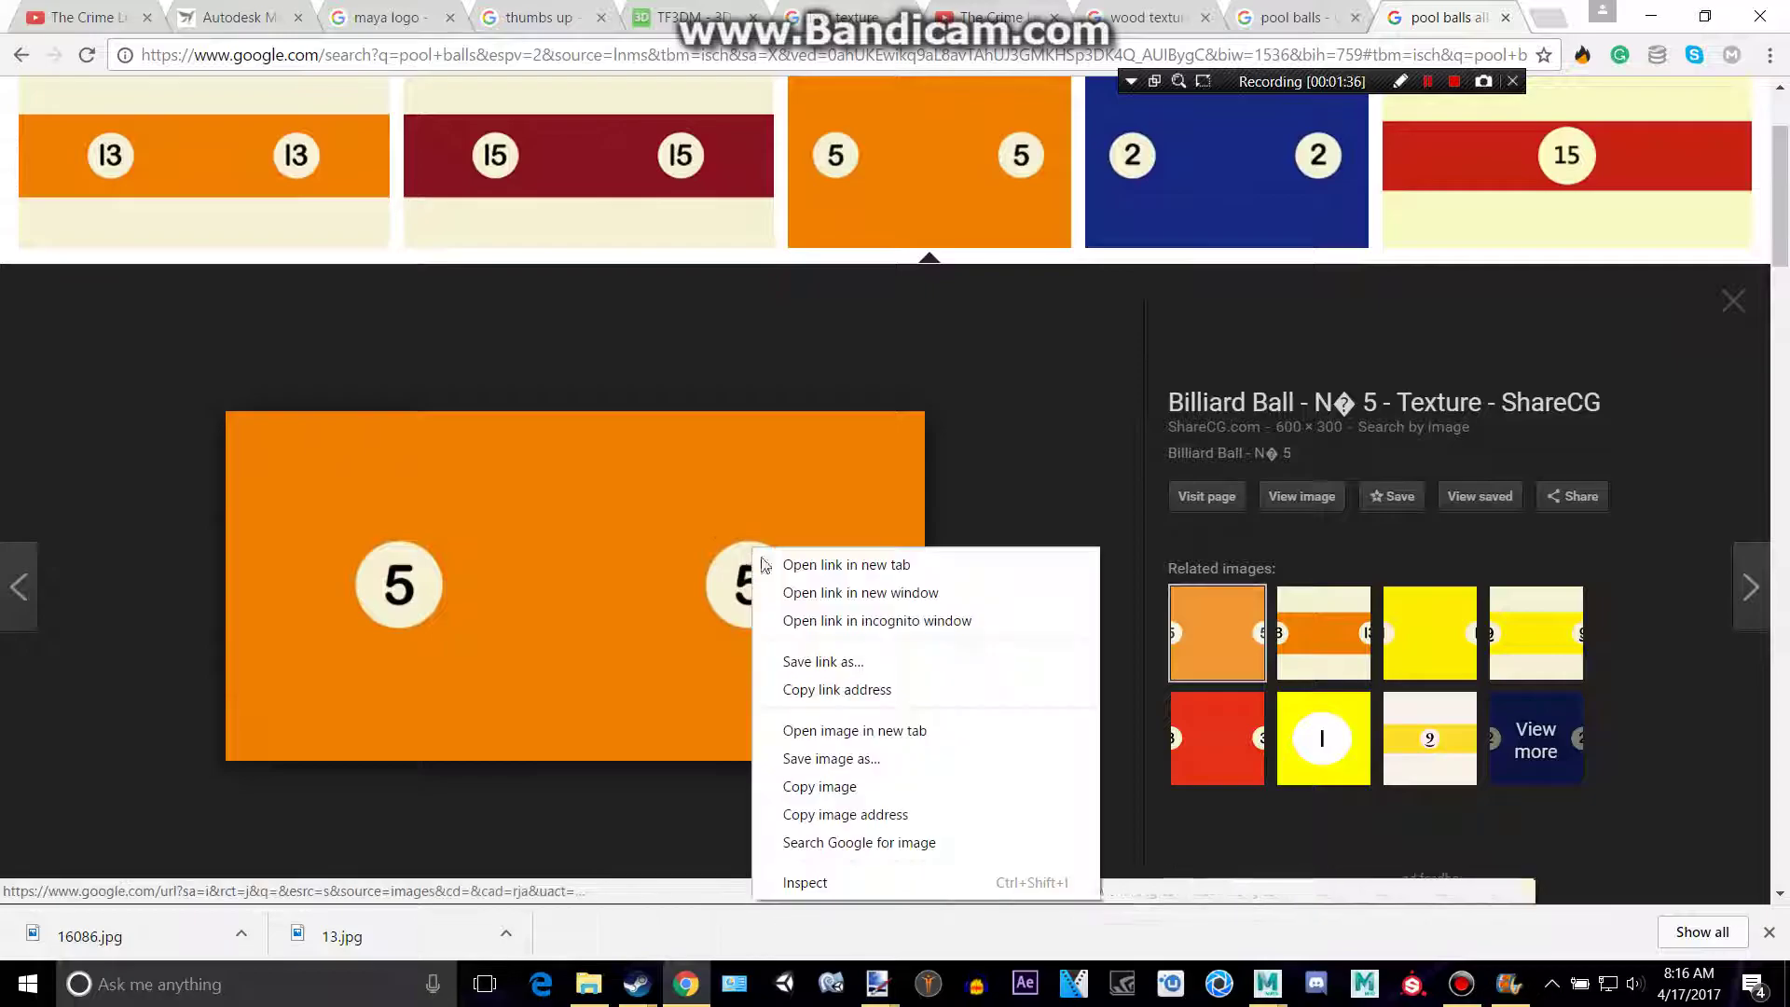
left_click(853, 757)
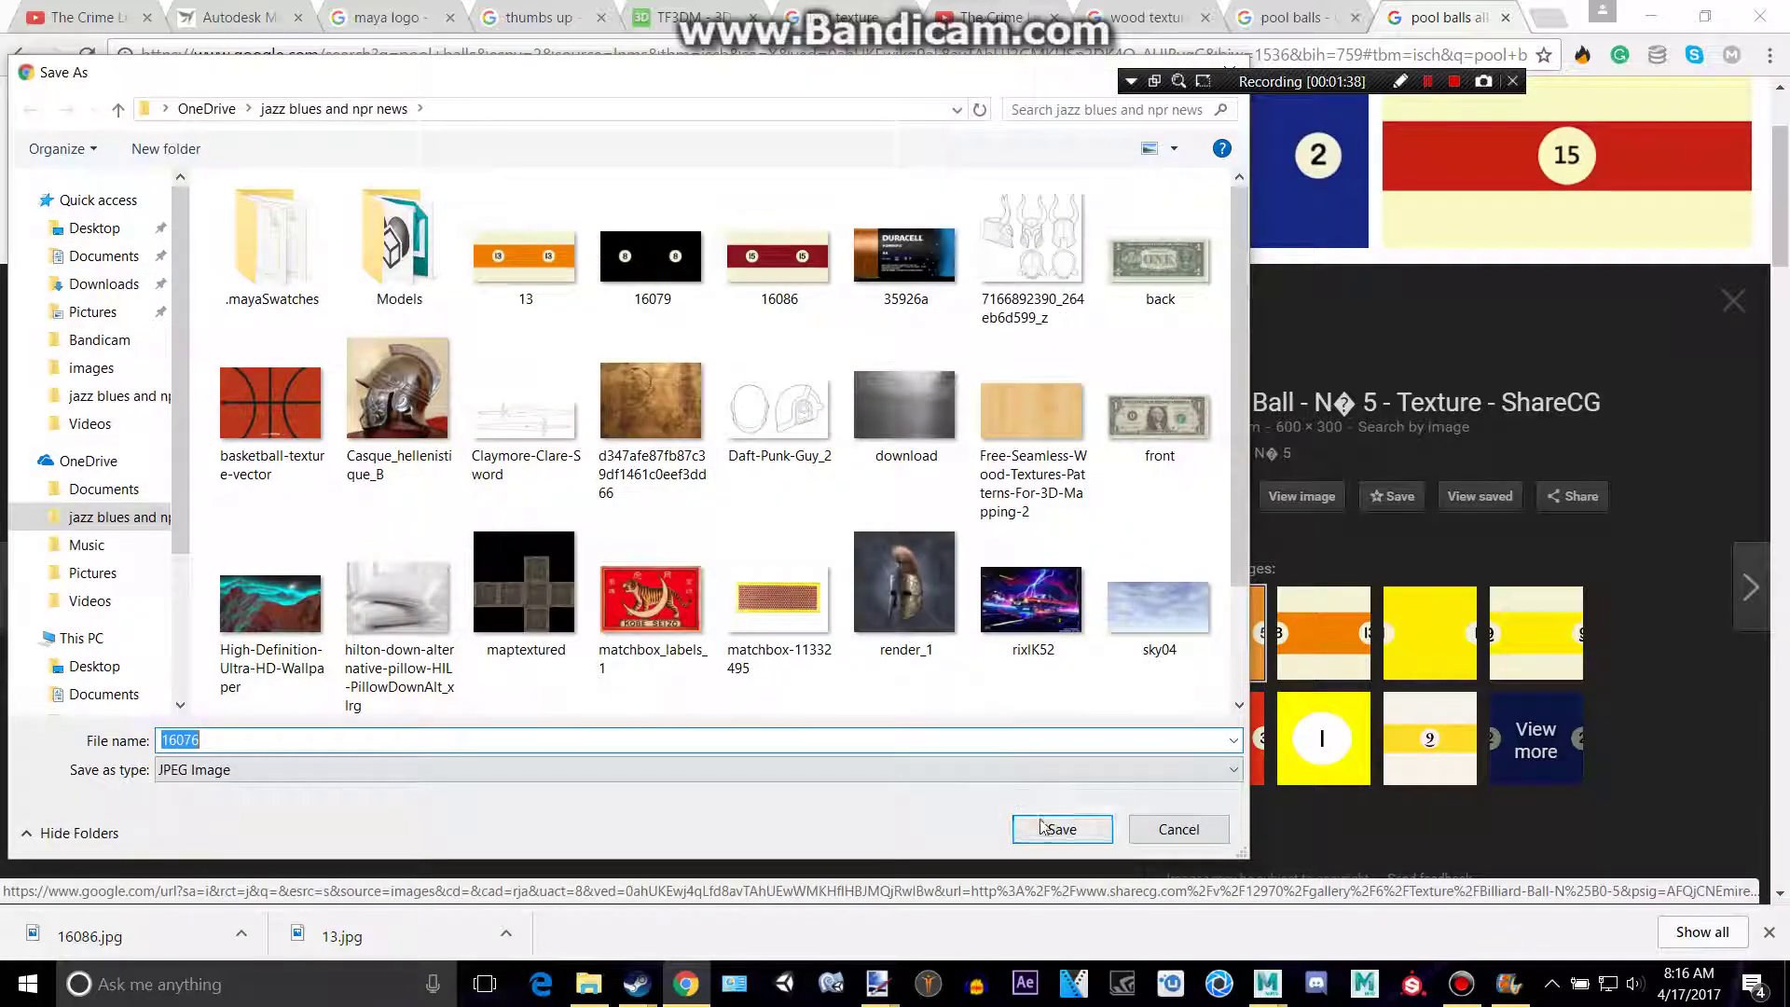
left_click(1041, 829)
key("alt+Tab")
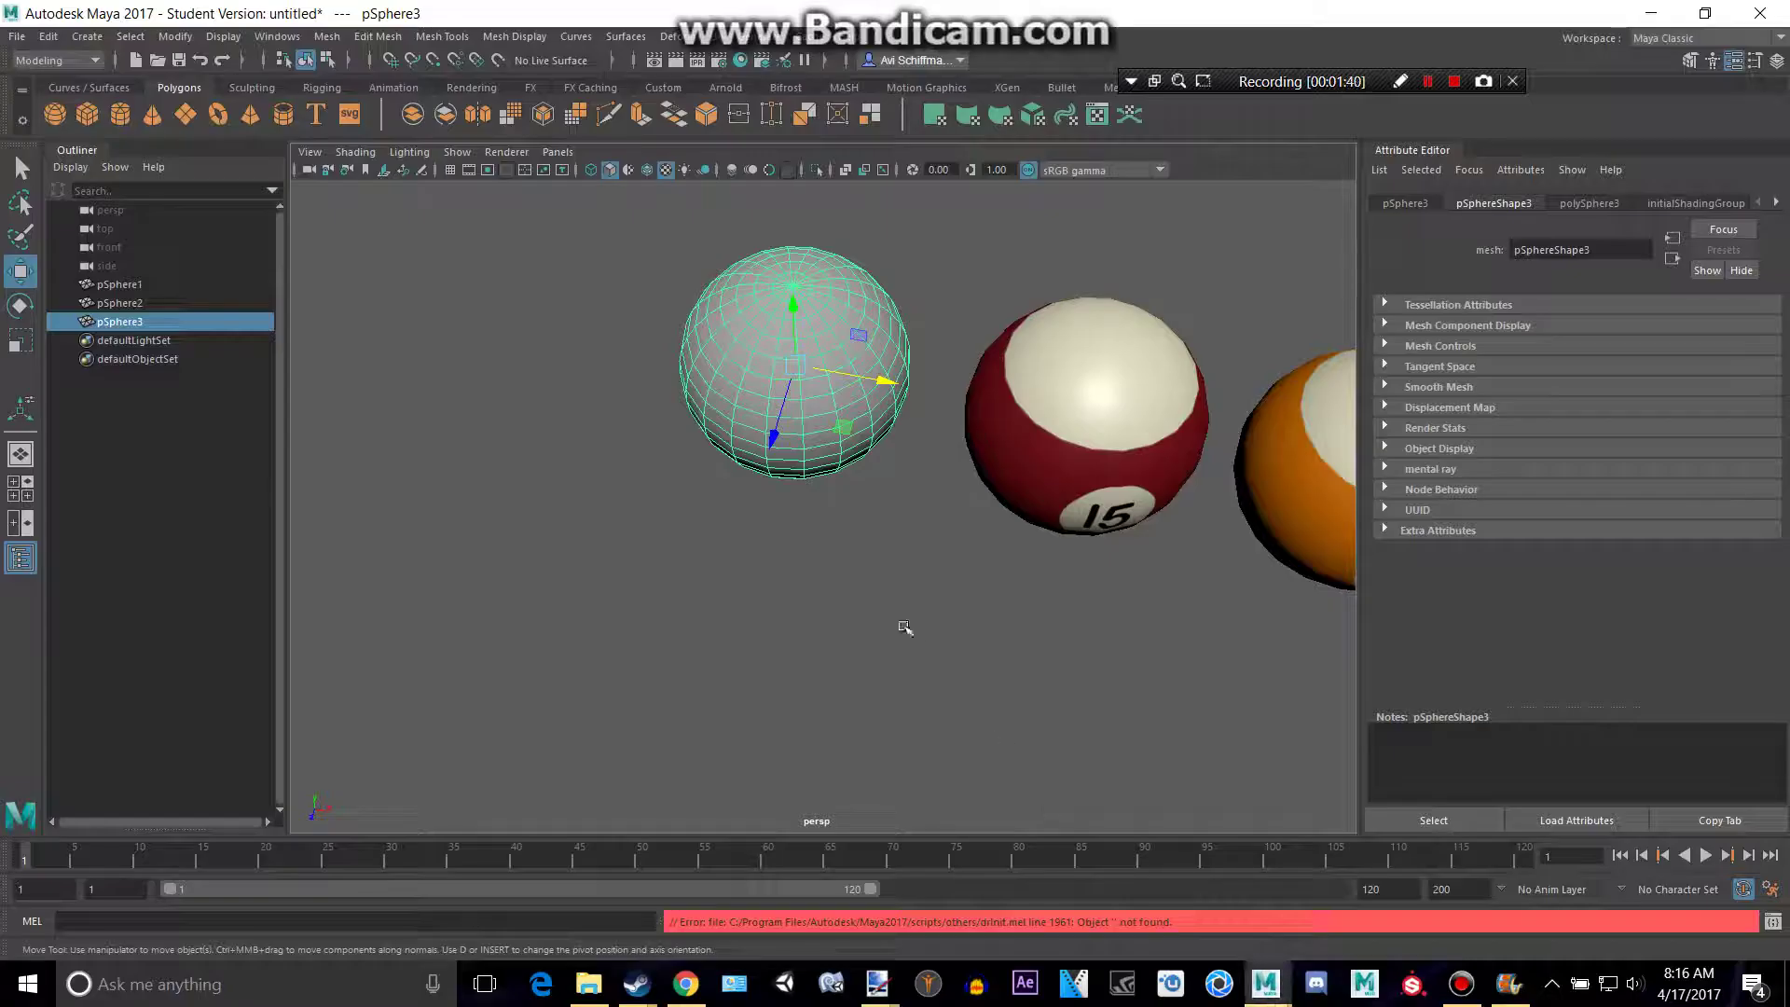
Give the third sphere a Blinn material with 5.jpg as its colour texture
right_click(801, 355)
left_click(871, 833)
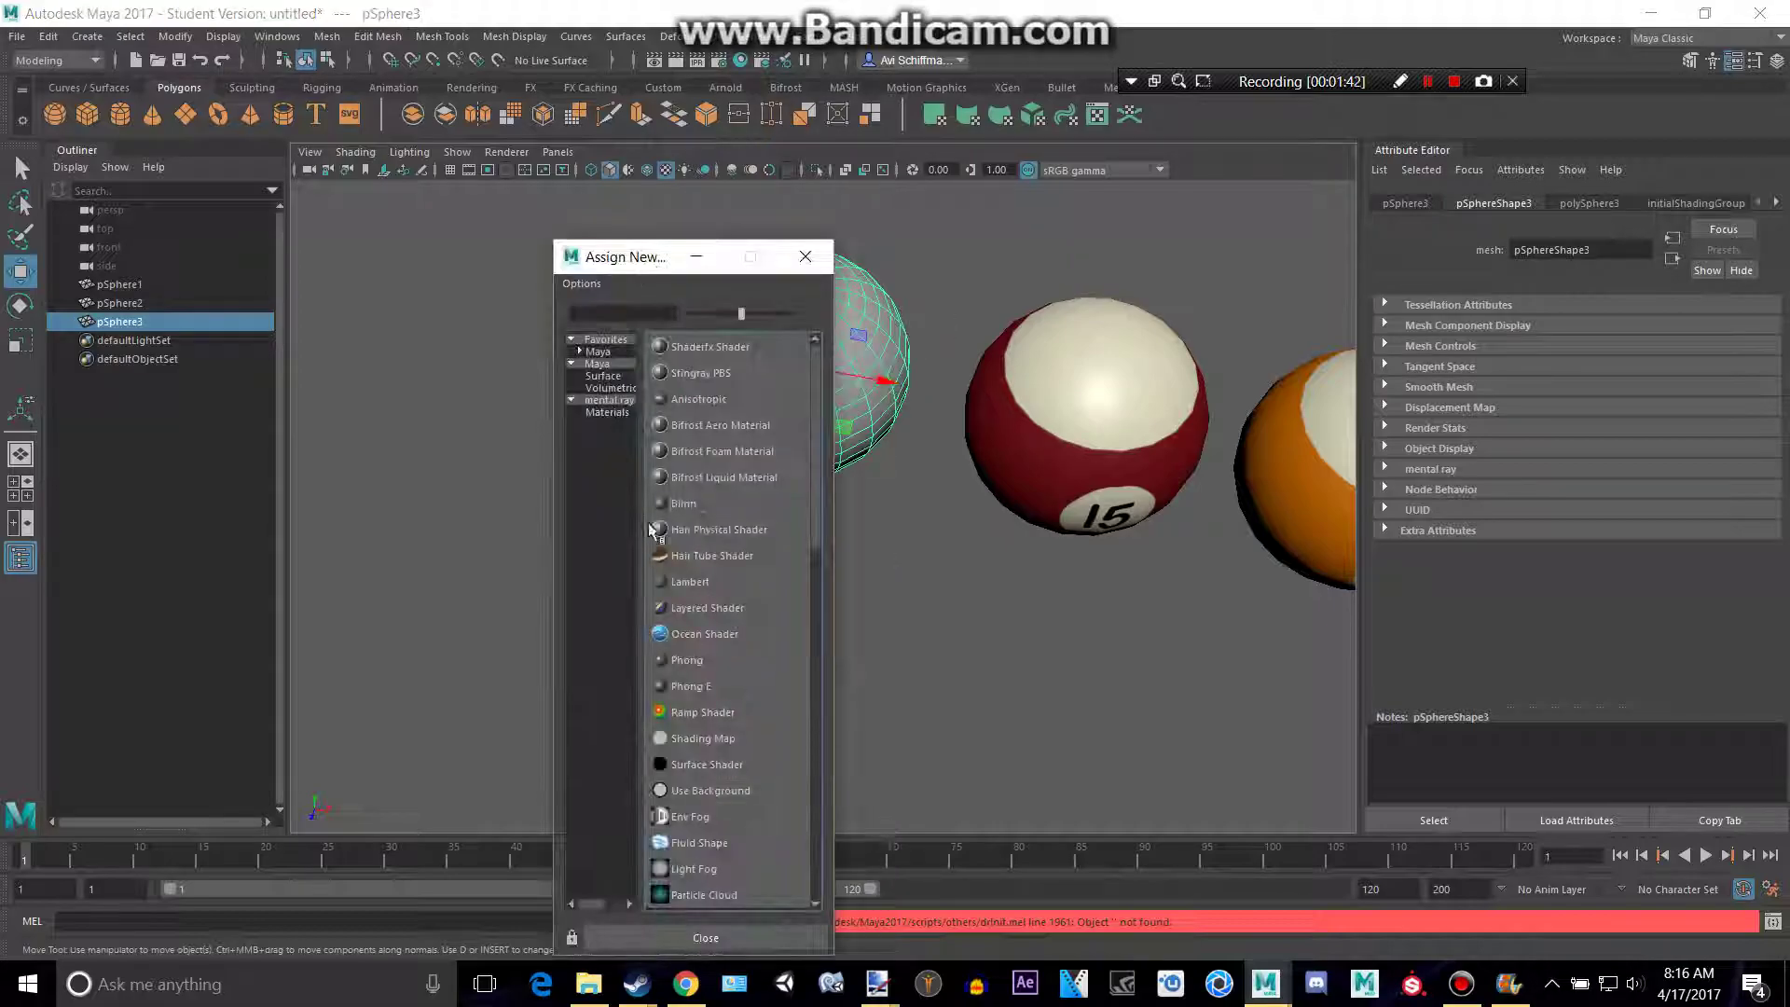
left_click(657, 534)
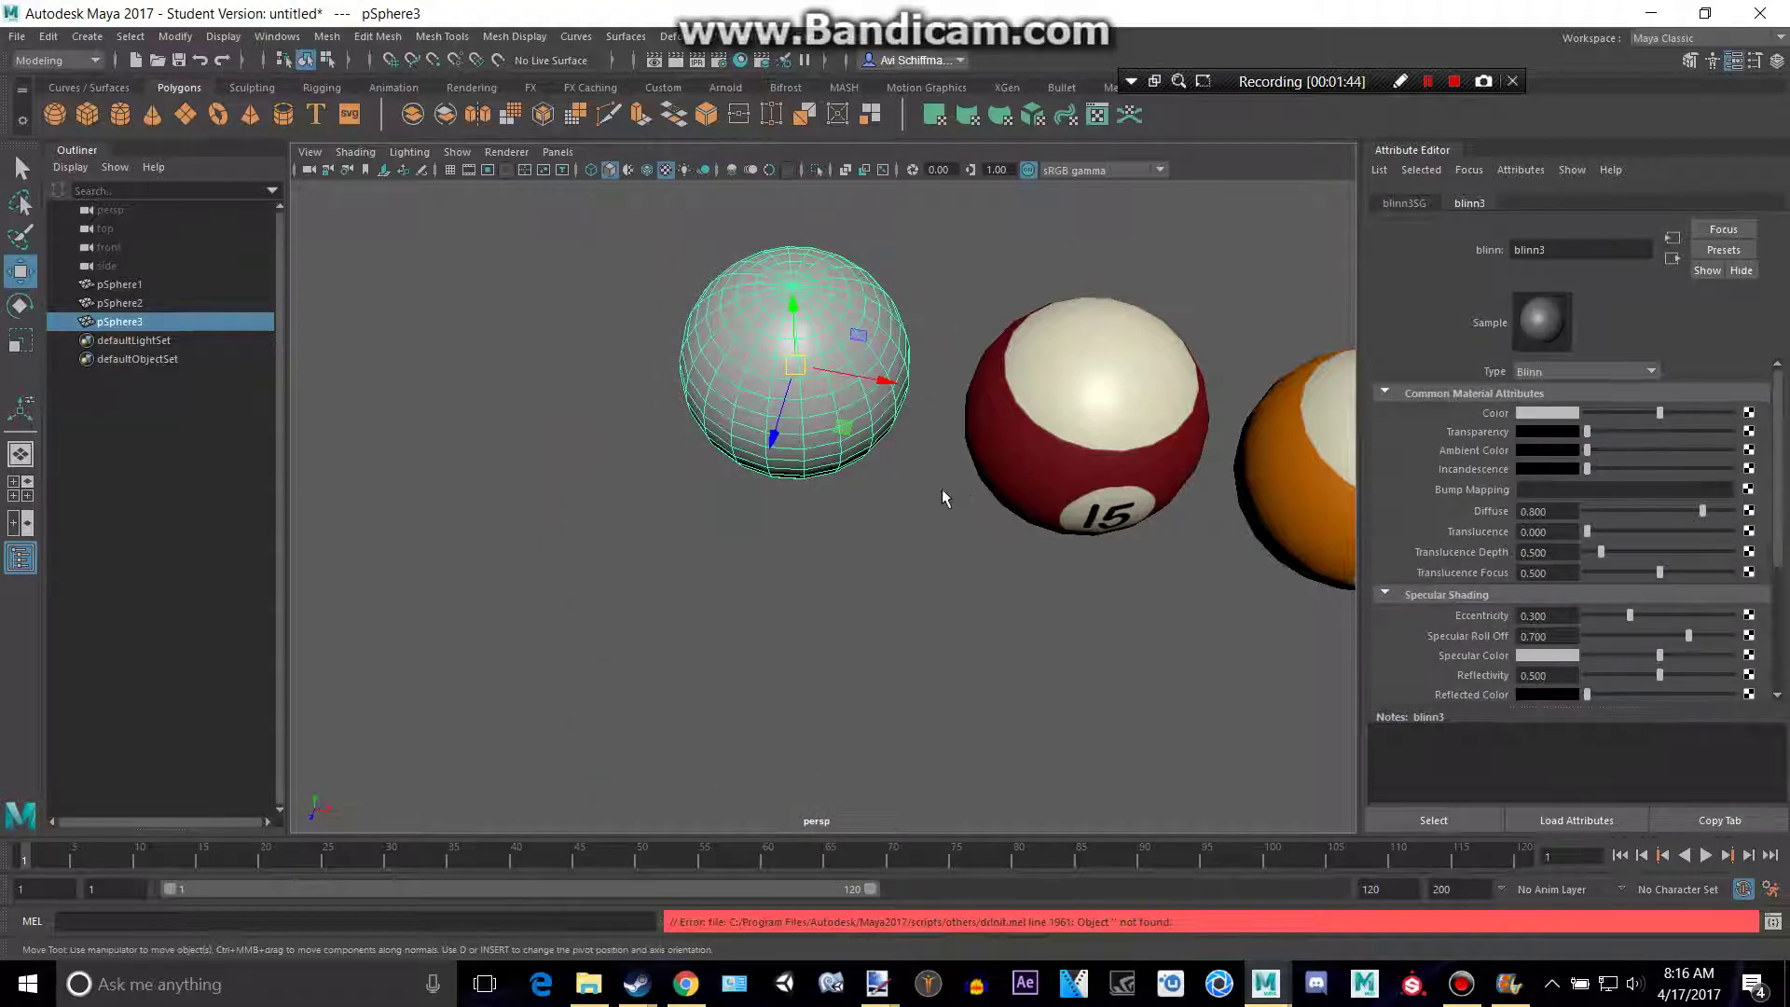
left_click(1748, 413)
left_click(849, 512)
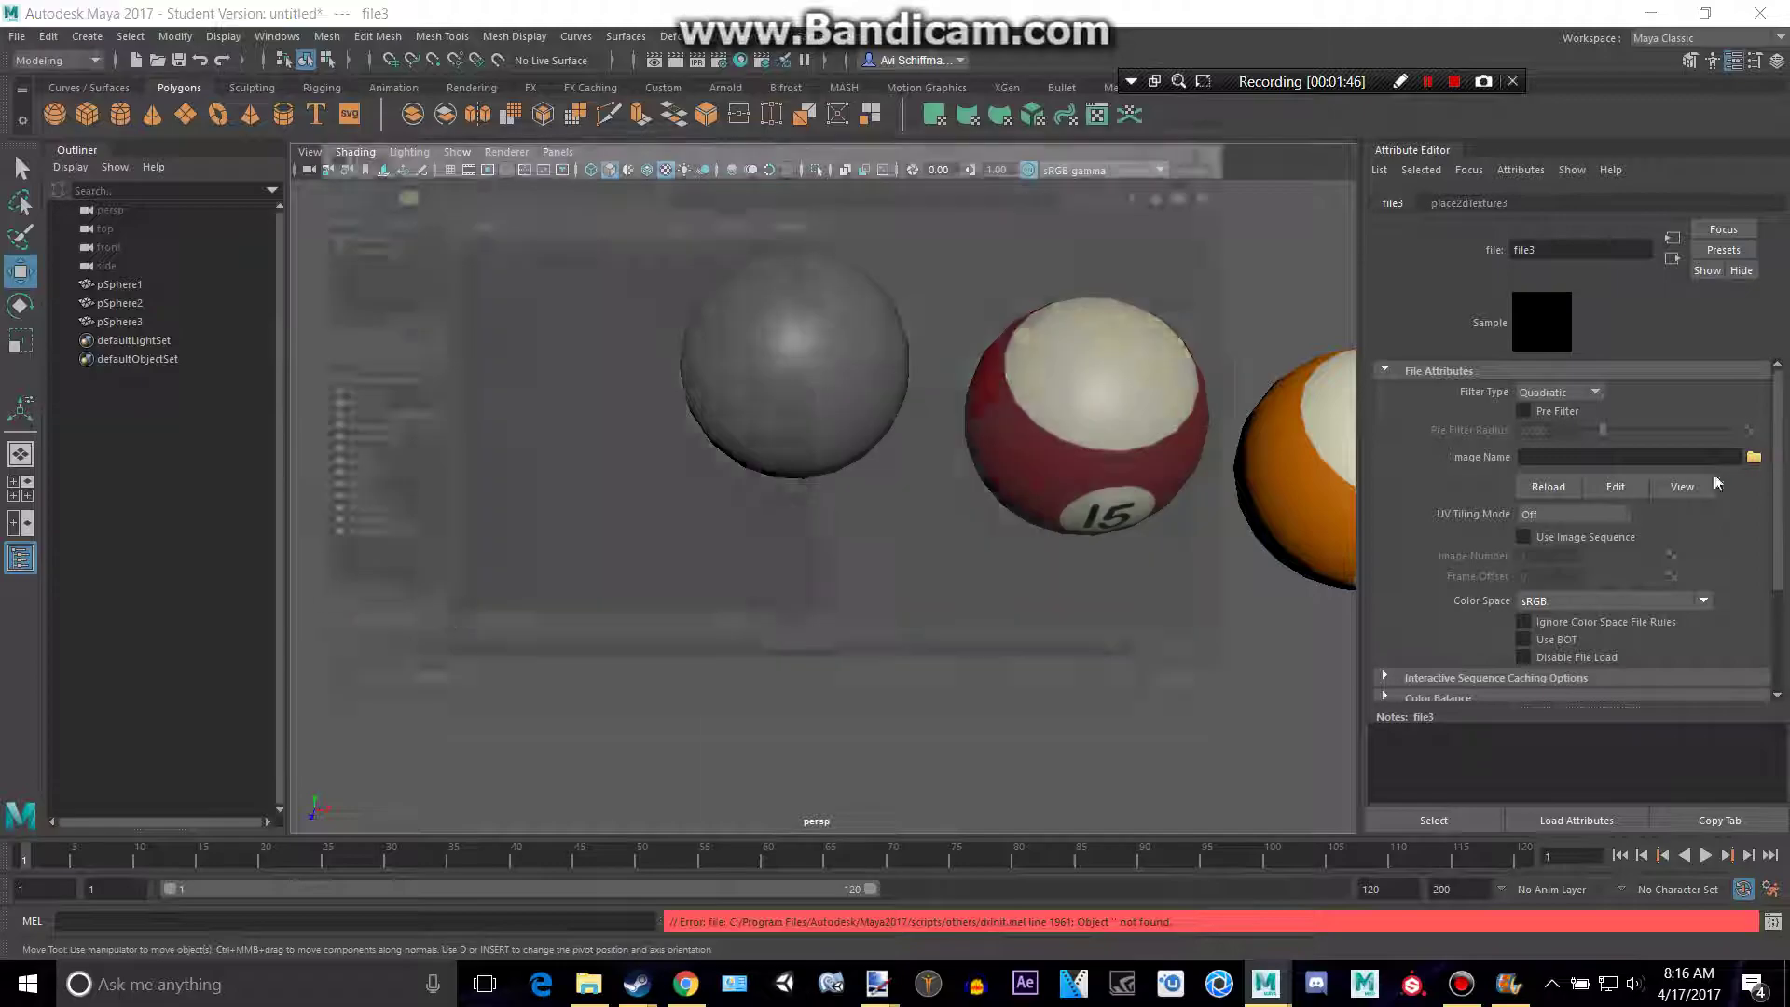
type("5.jpg")
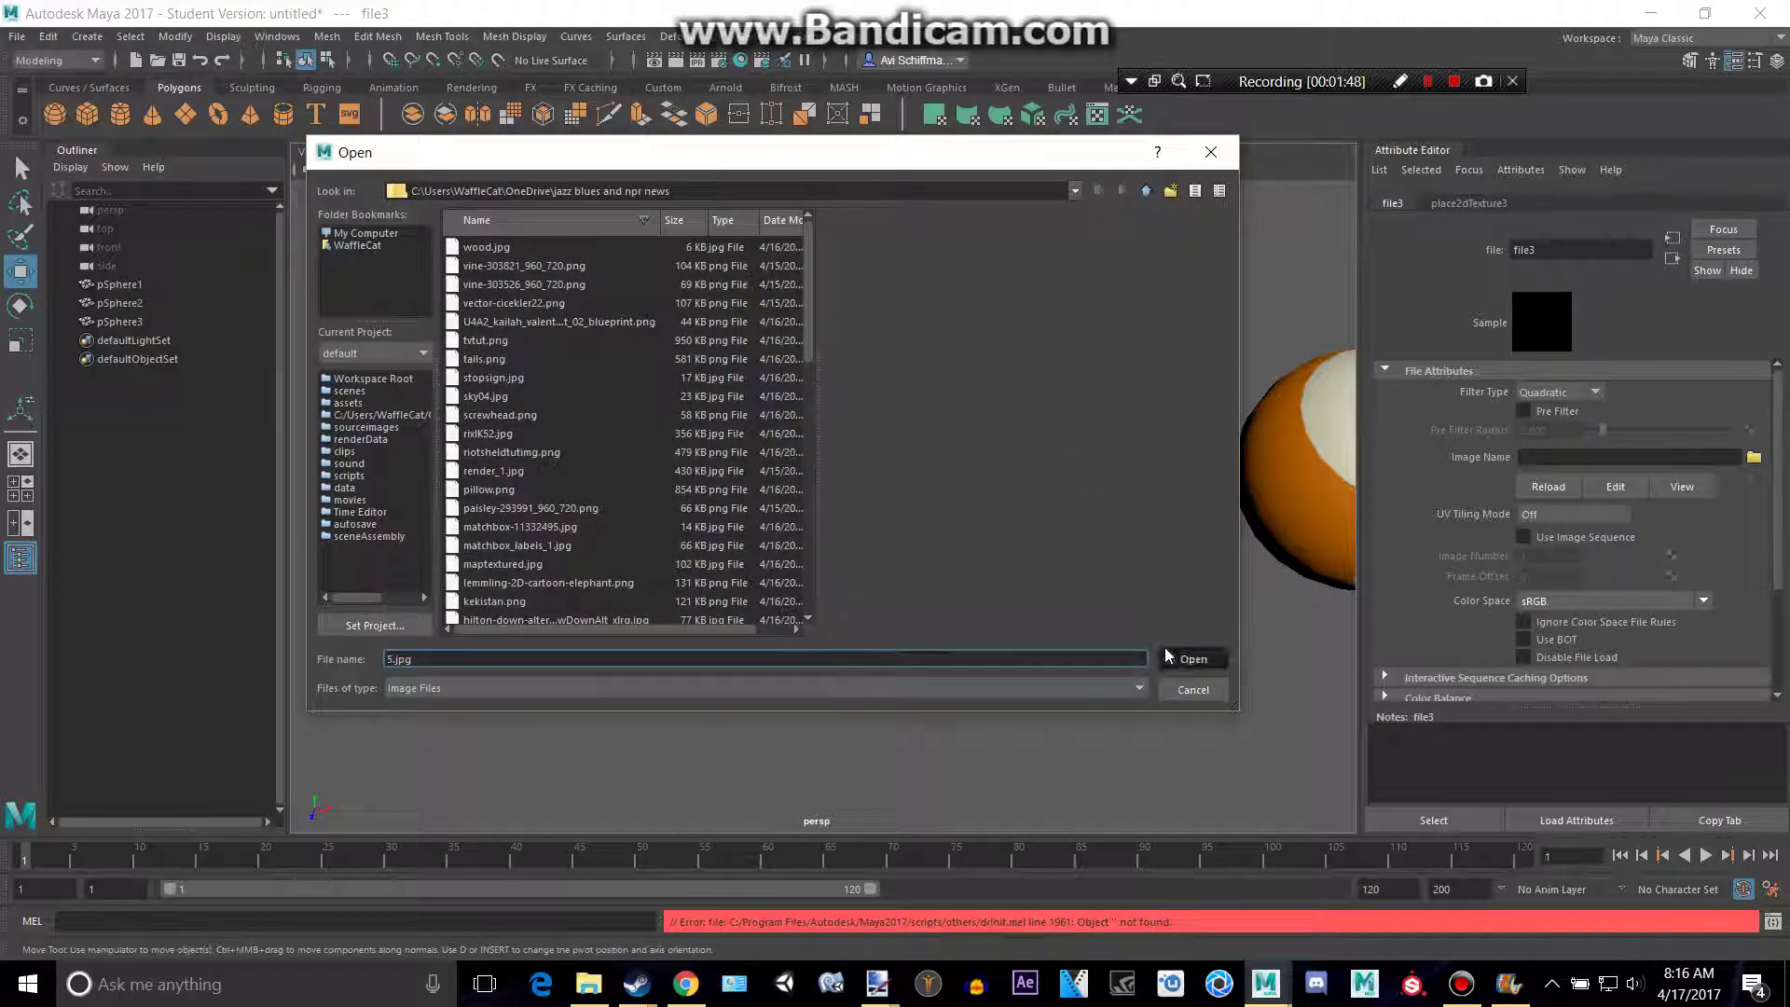
left_click(1167, 656)
scroll(931, 571, "down", 3)
key("alt+Tab")
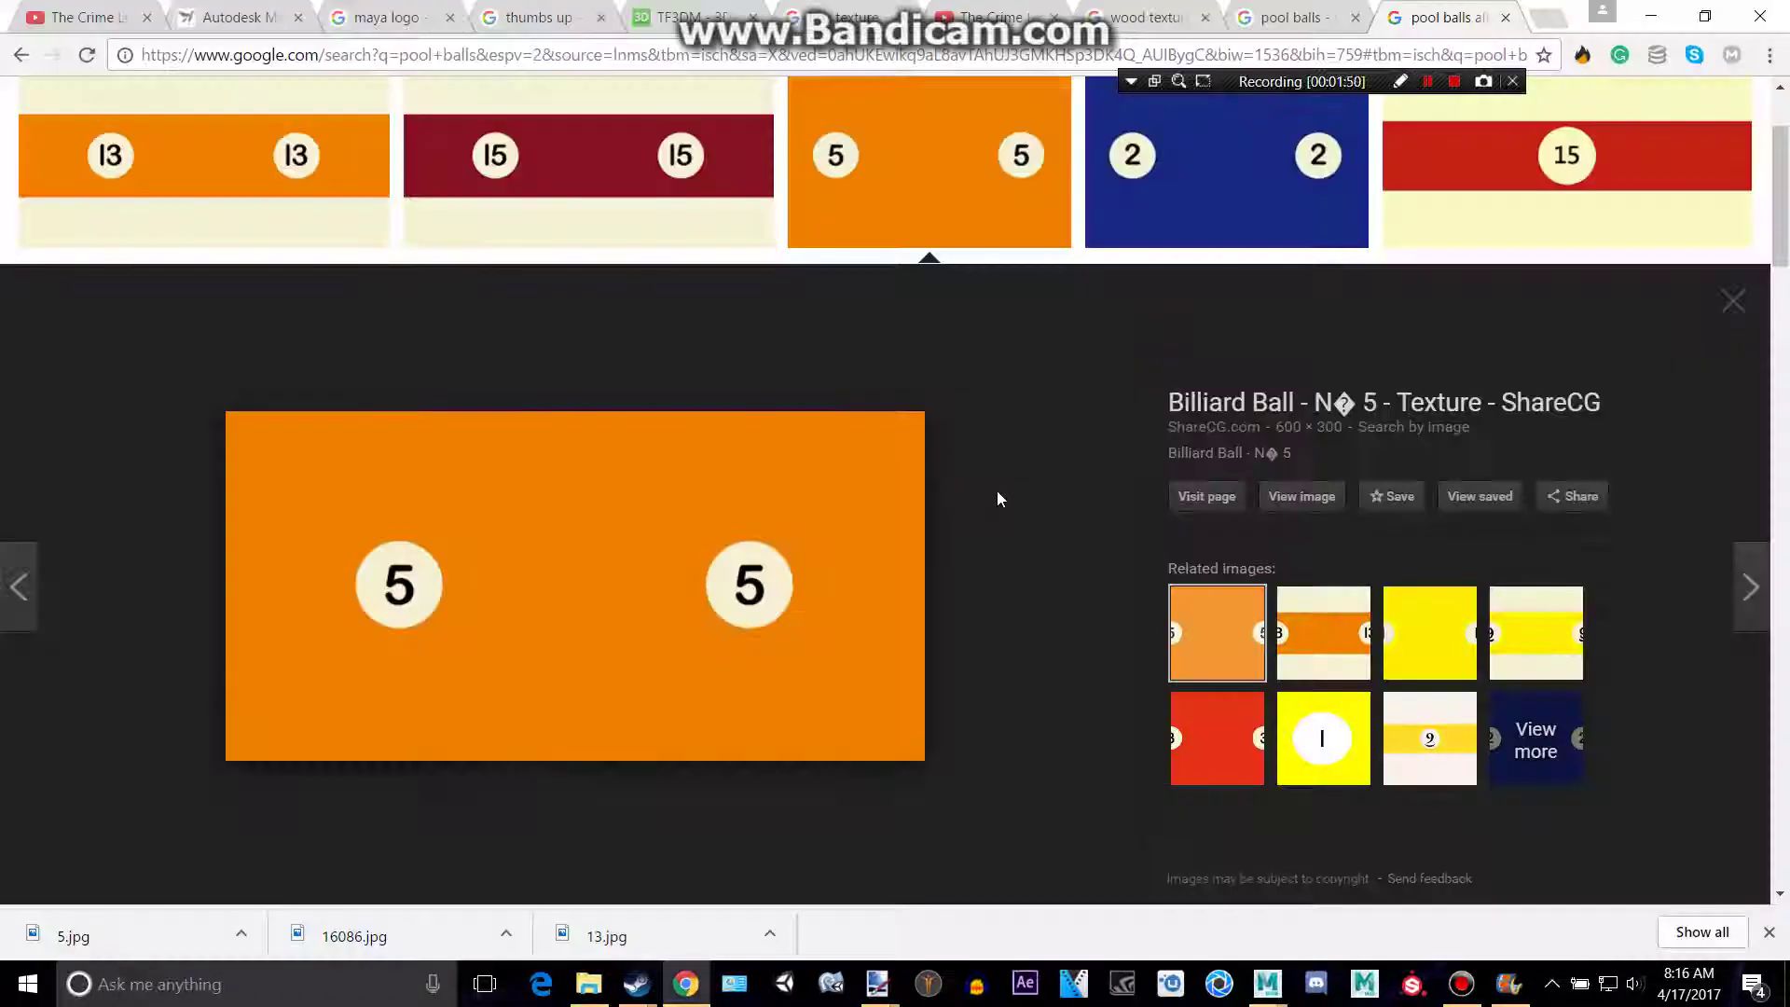
key("alt+Tab")
Place a fourth plain sphere to the left of ball 5
left_click(1189, 462)
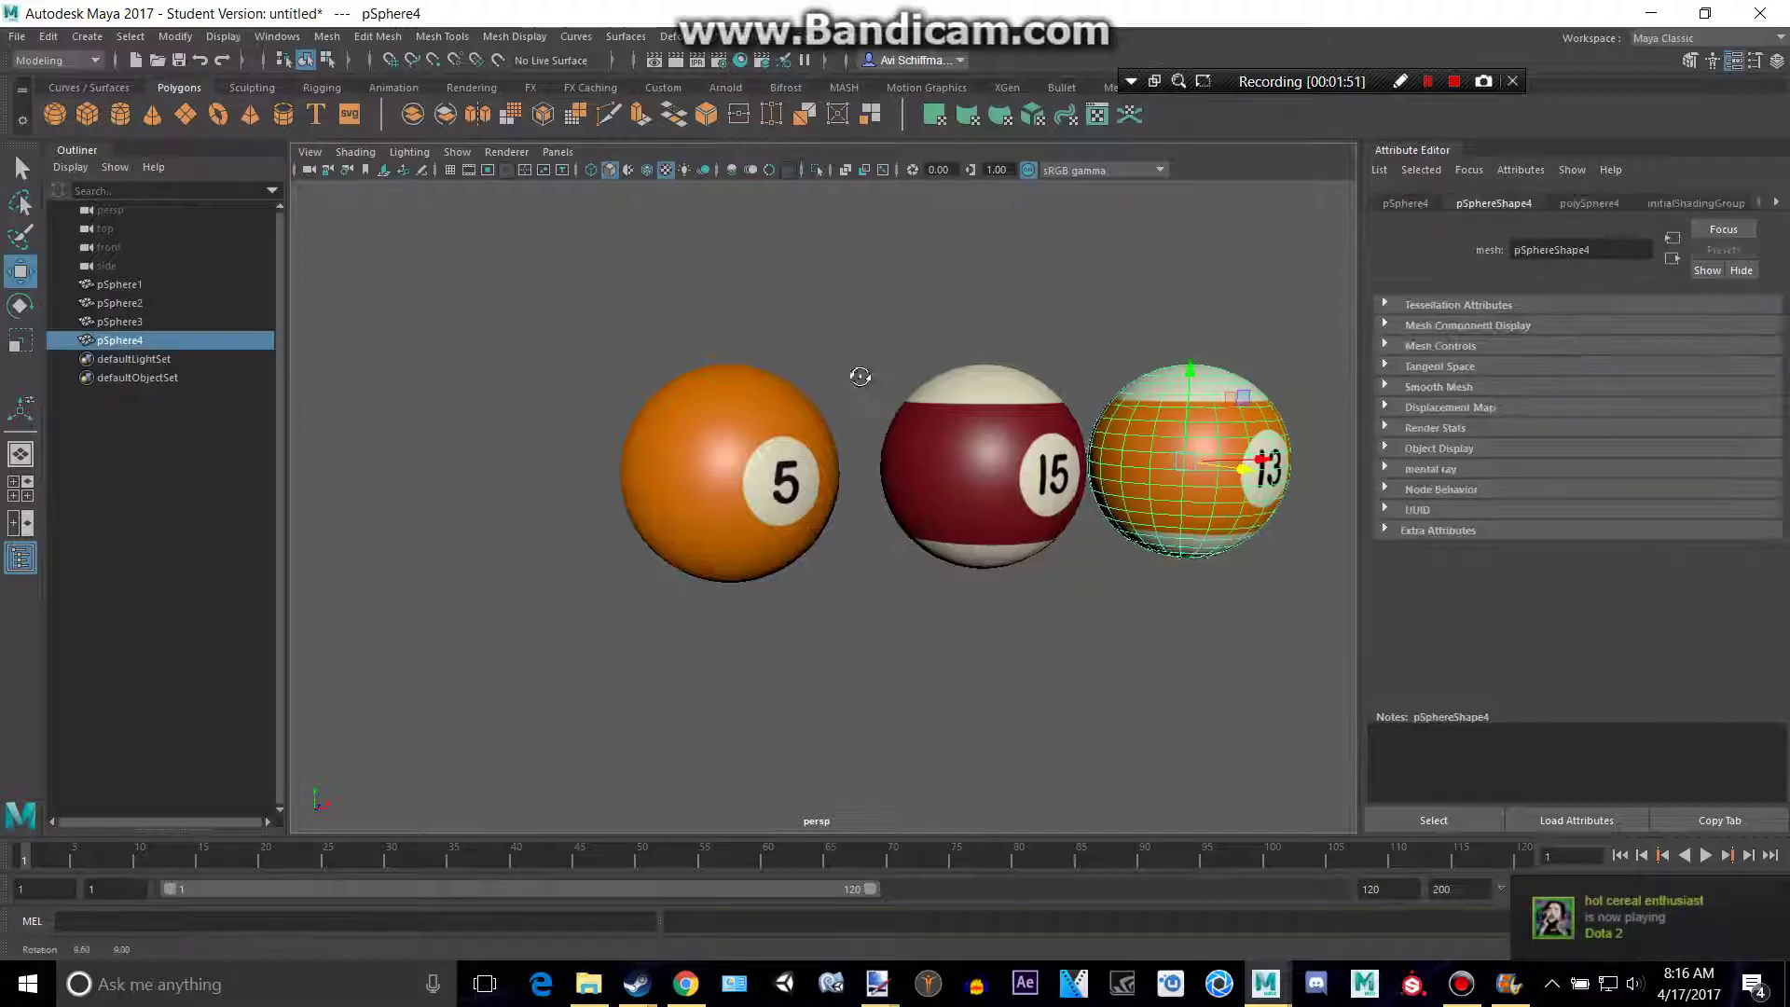
left_click_drag(859, 375, 914, 392, "alt")
left_click_drag(1296, 434, 1143, 445)
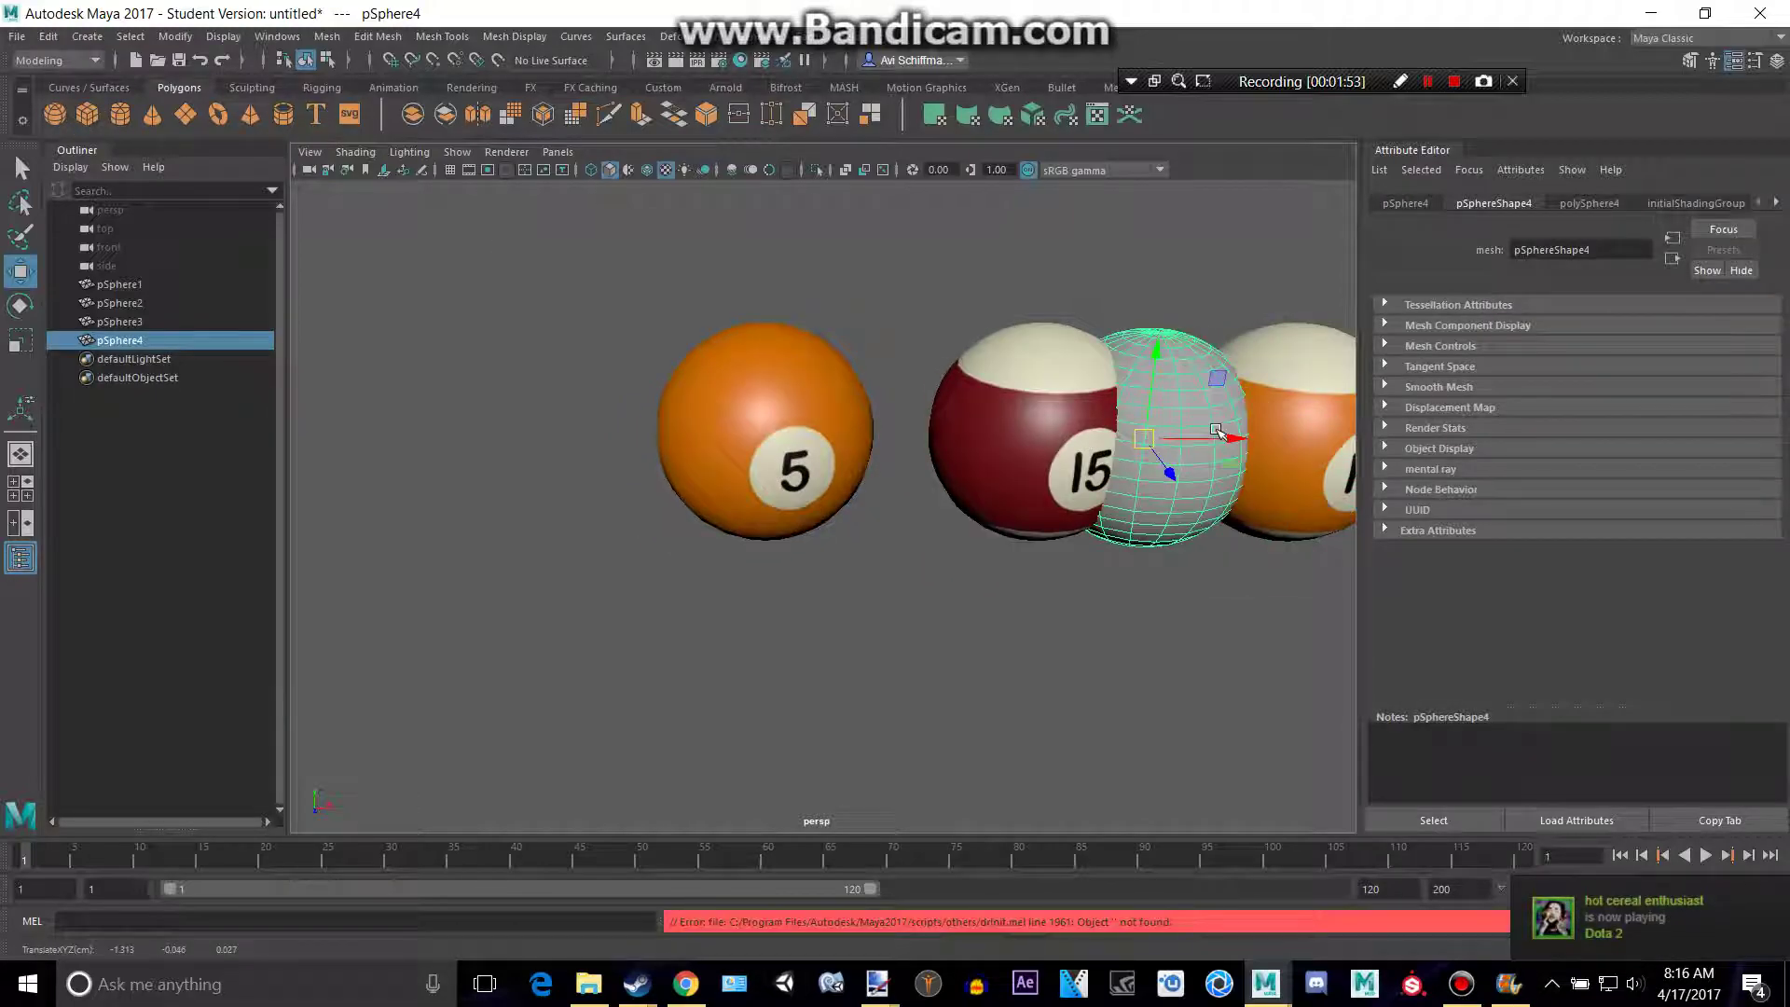
key("ctrl+z")
key("ctrl+z")
key("ctrl+z")
key("ctrl+z")
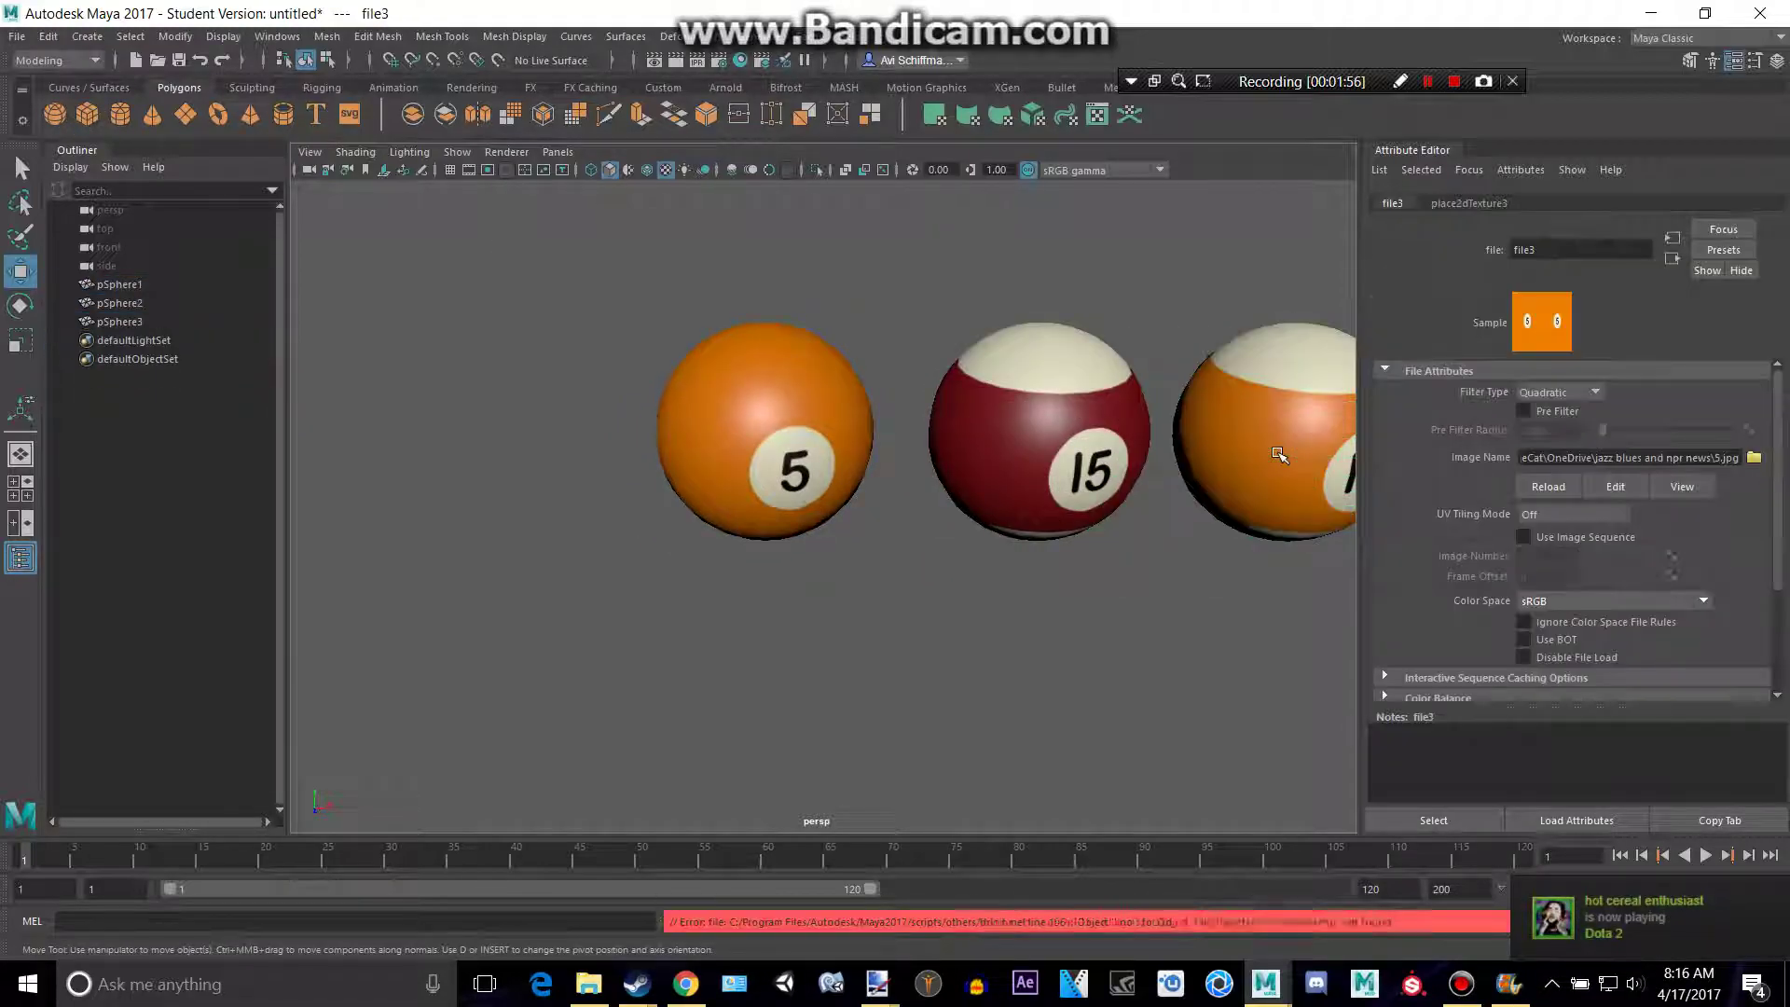
left_click_drag(1279, 454, 1054, 444, "alt")
left_click(1150, 463)
key("ctrl+d")
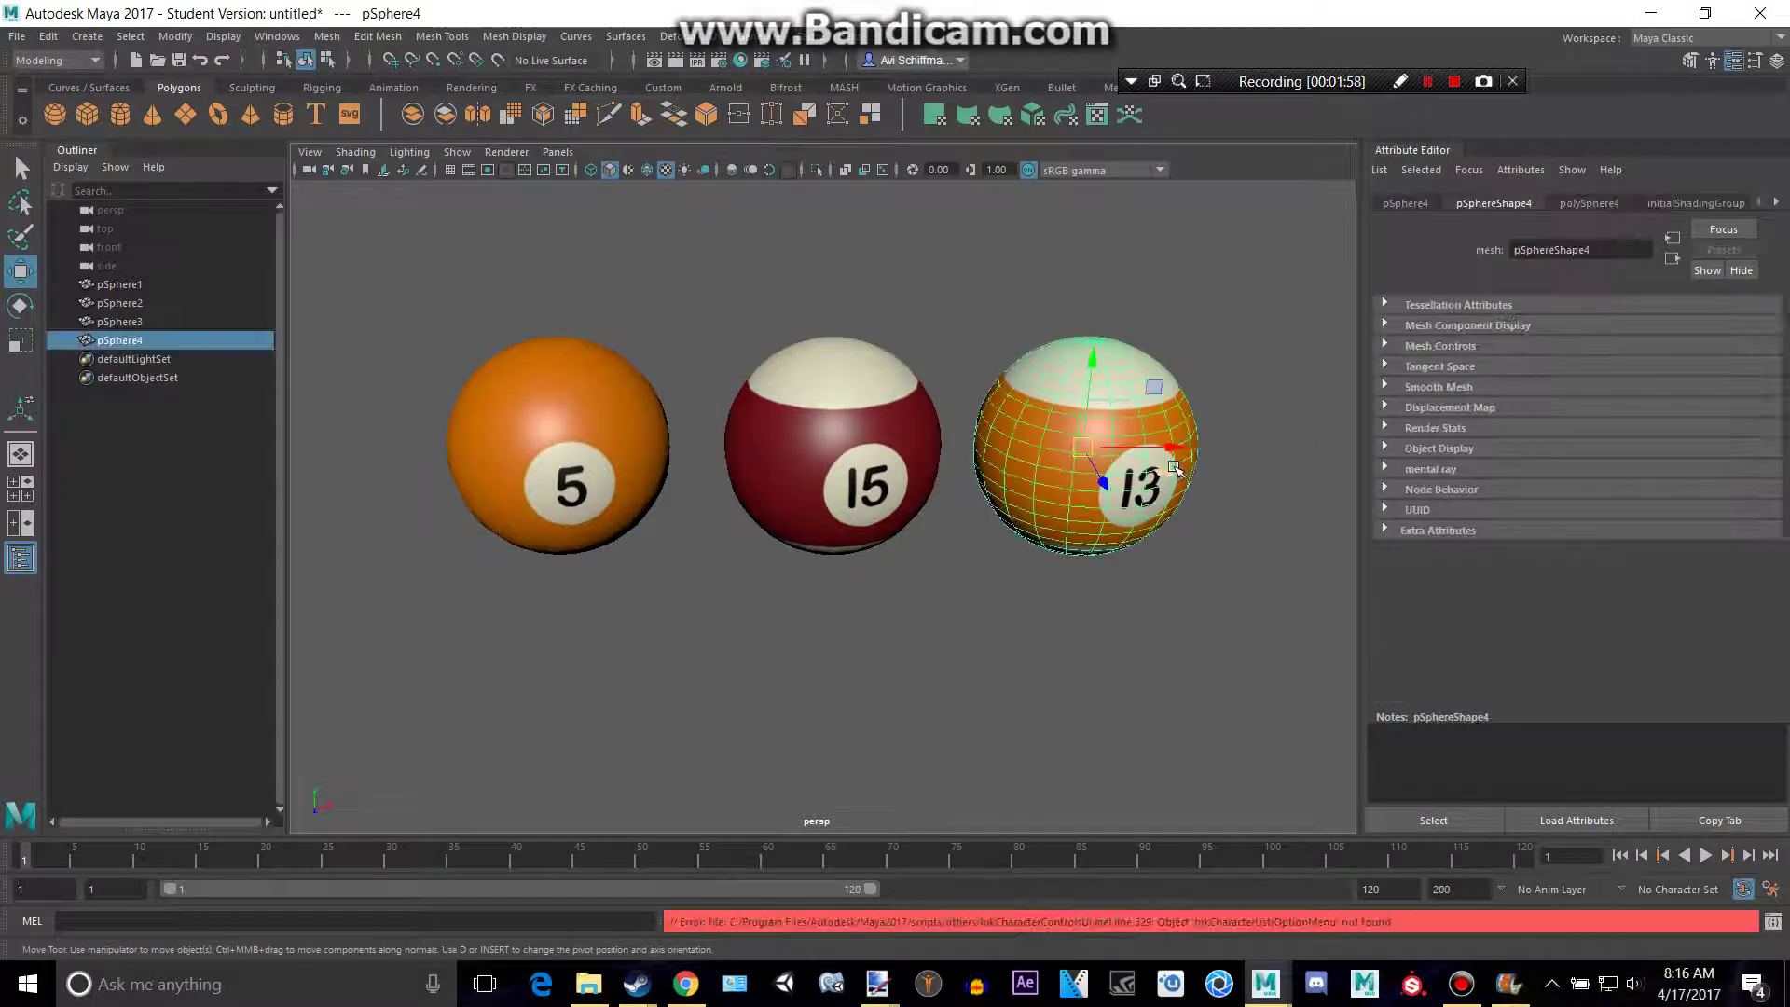
mouse_move(1151, 463)
middle_mouse_down()
mouse_move(381, 345)
mouse_move(755, 420)
middle_mouse_up()
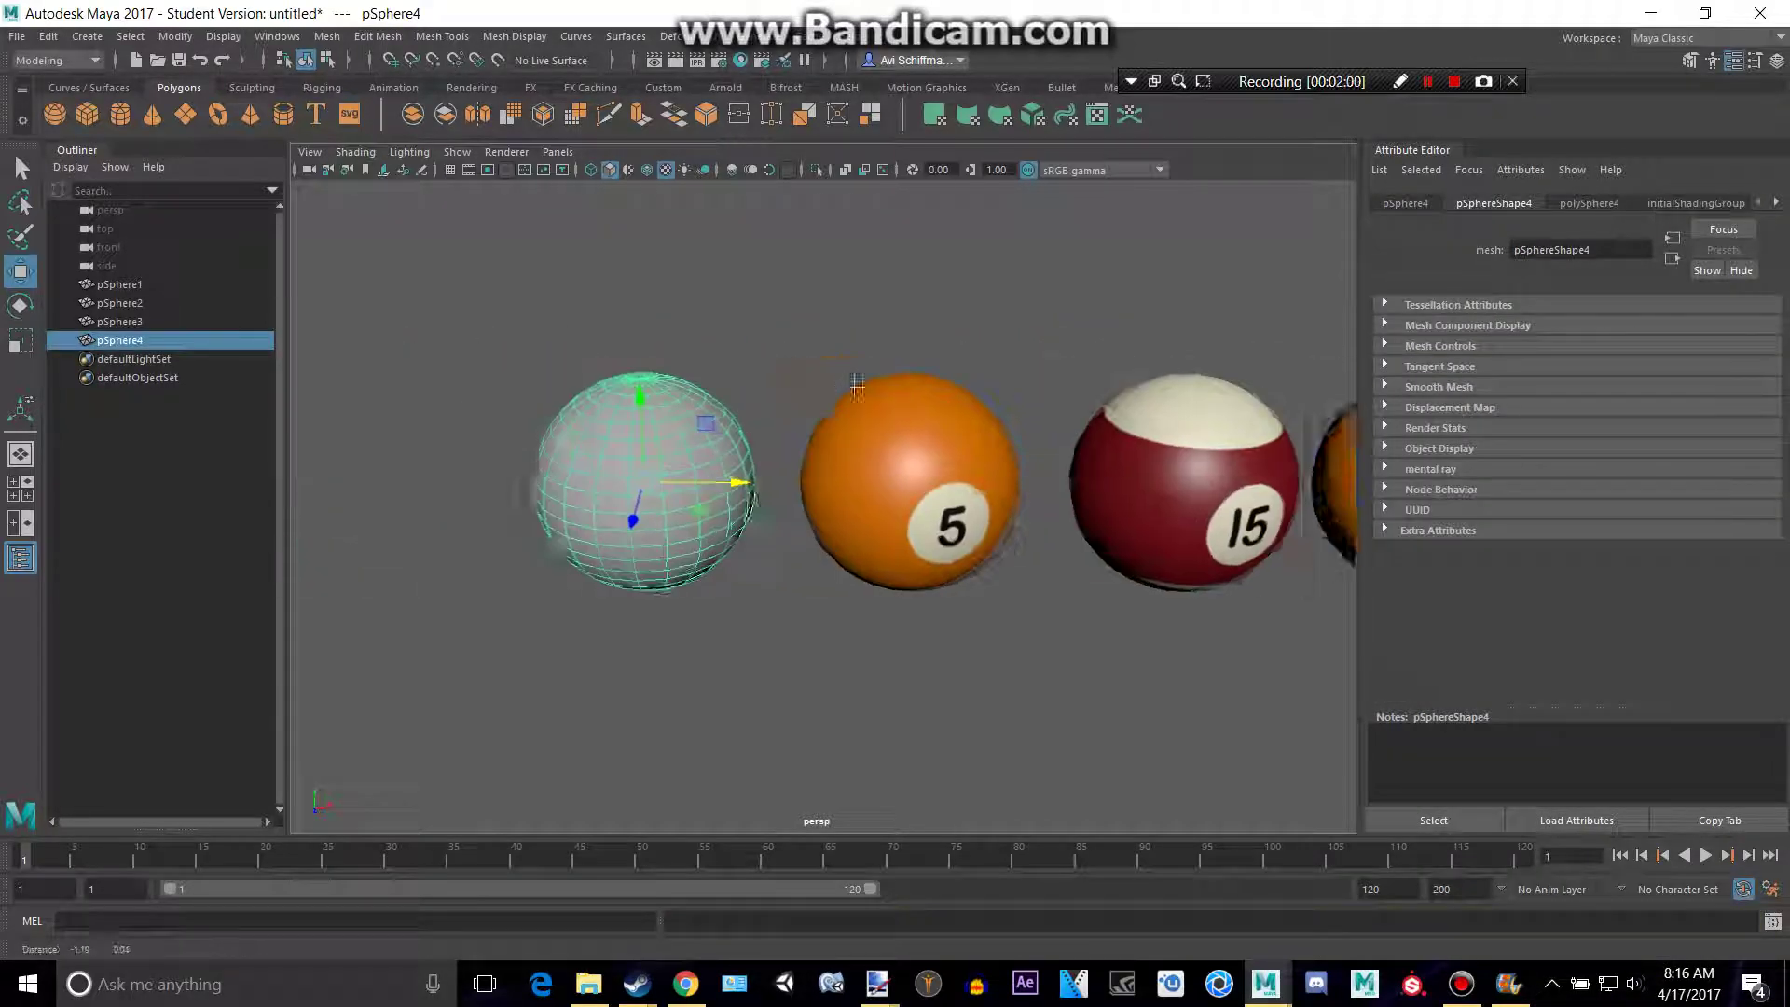
right_click_drag(755, 419, 825, 475, "alt")
Save the blue 2-ball texture image from the browser and return to Maya
key("alt+Tab")
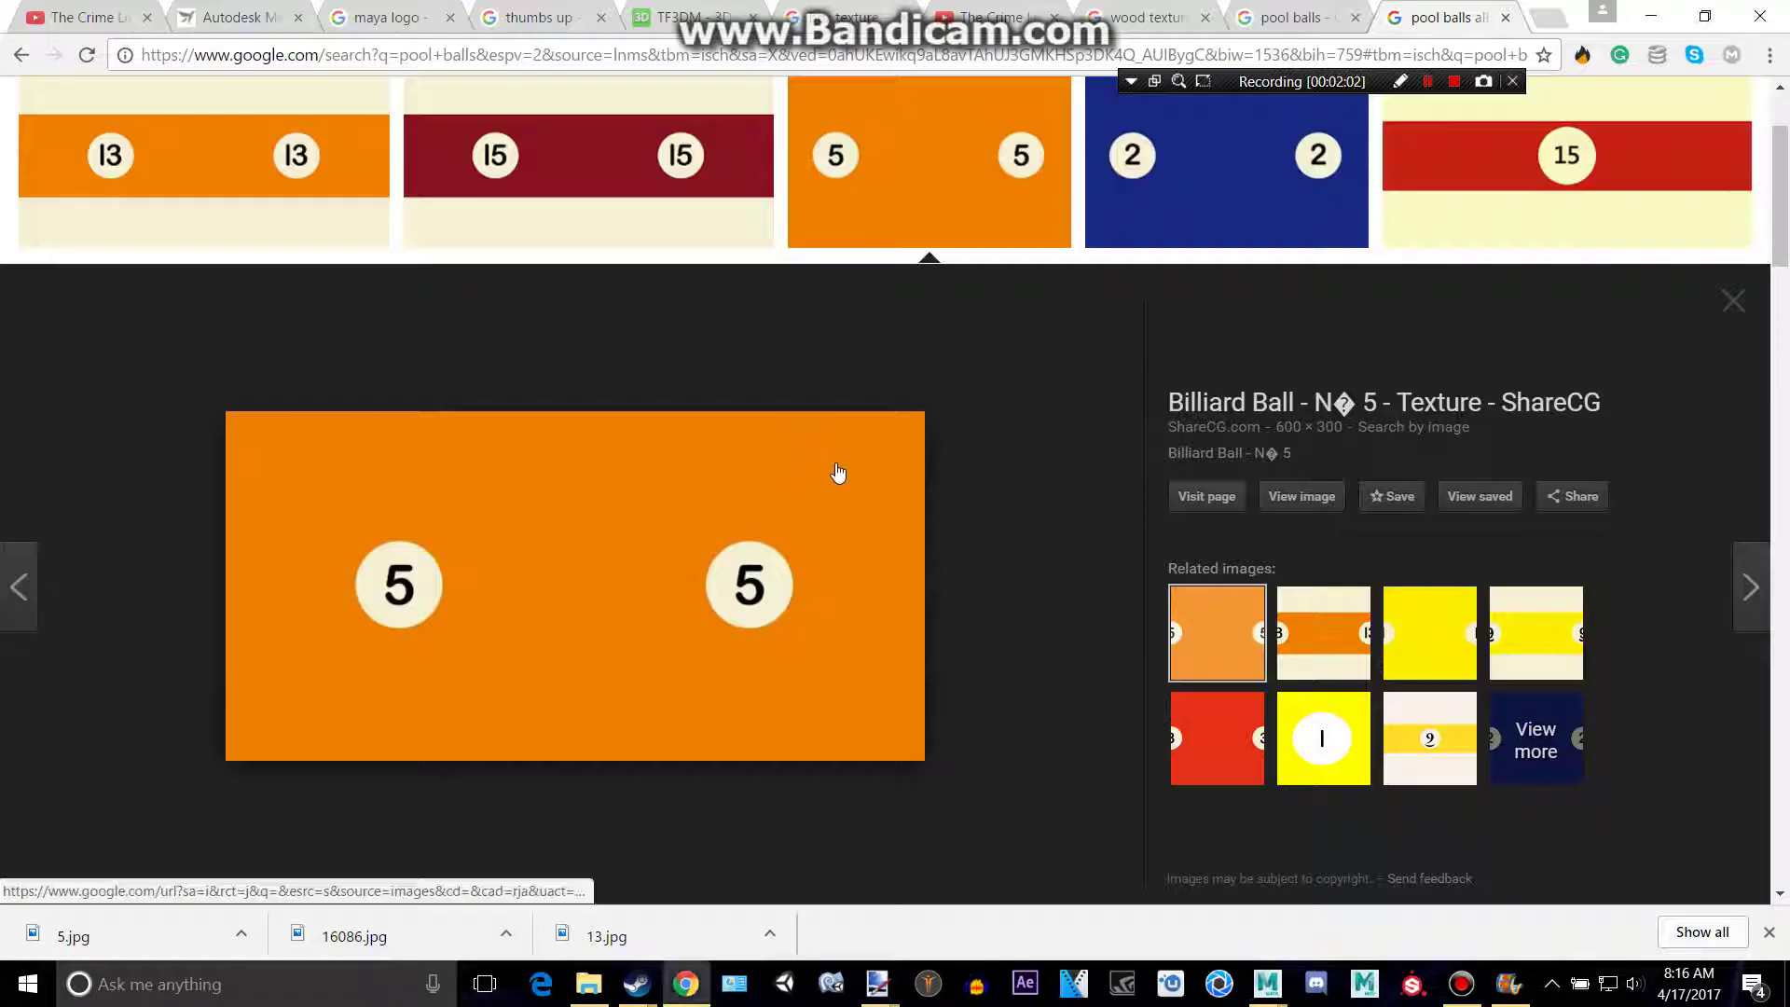
left_click(1132, 159)
right_click(695, 557)
left_click(795, 778)
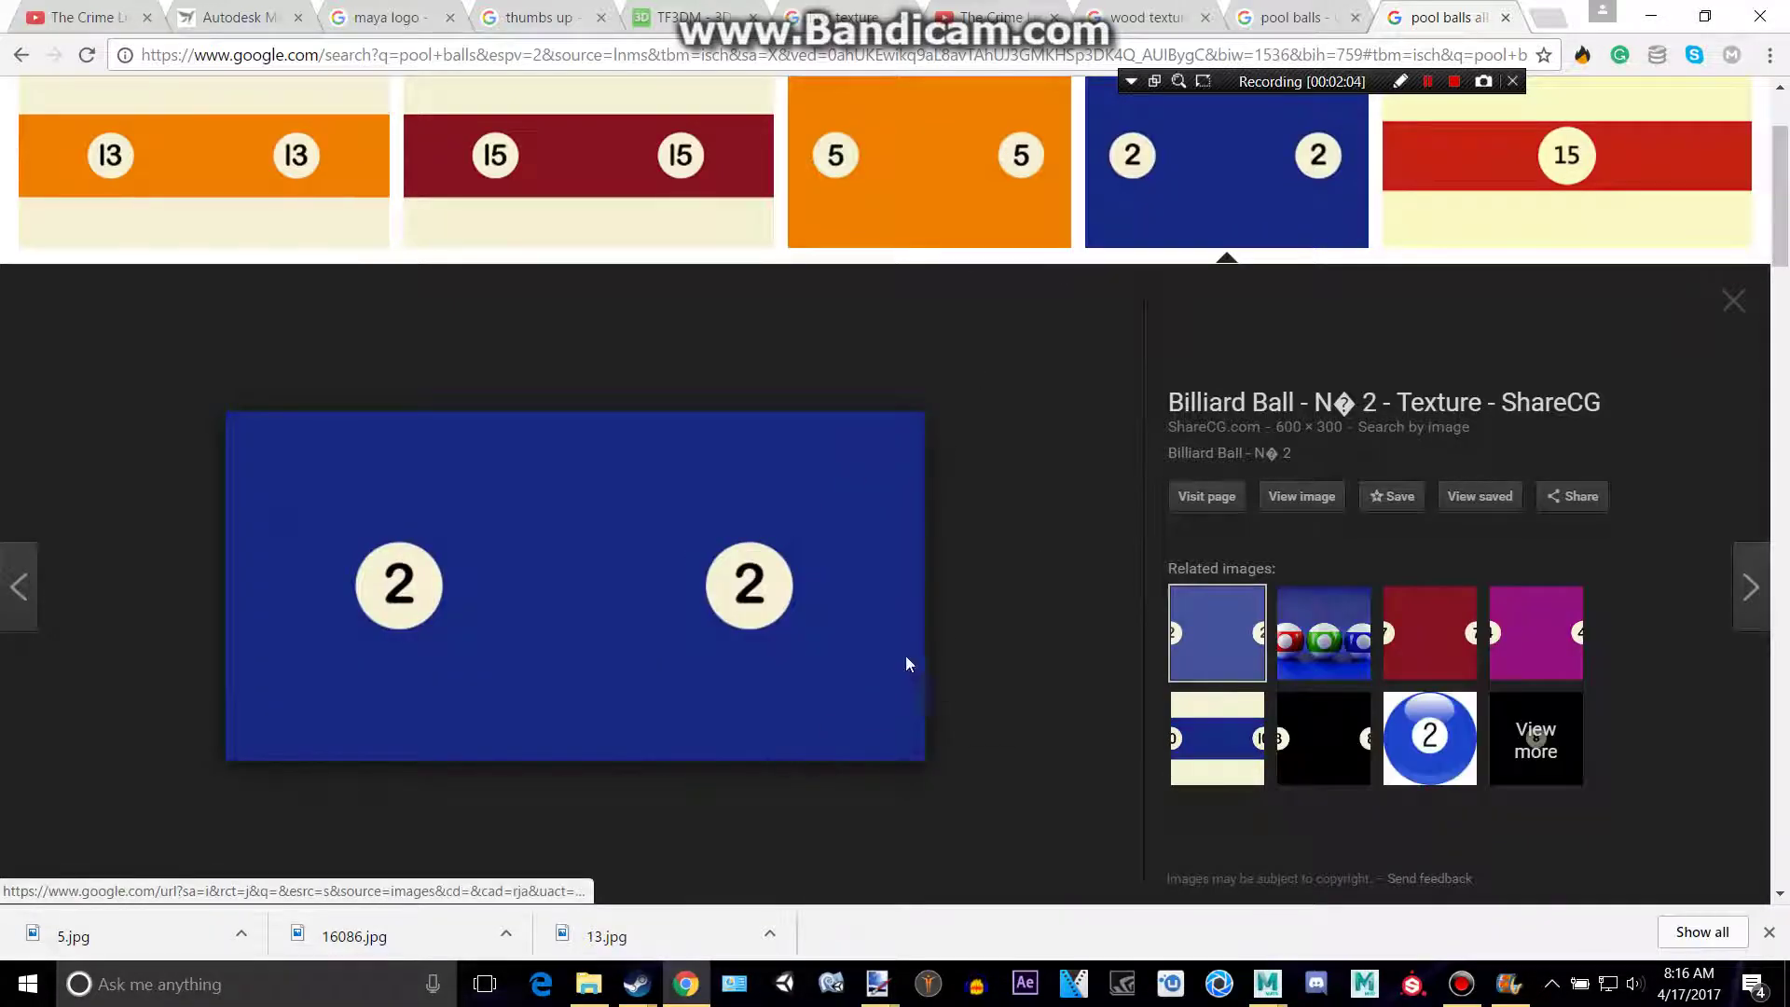
left_click(1063, 830)
key("alt+Tab")
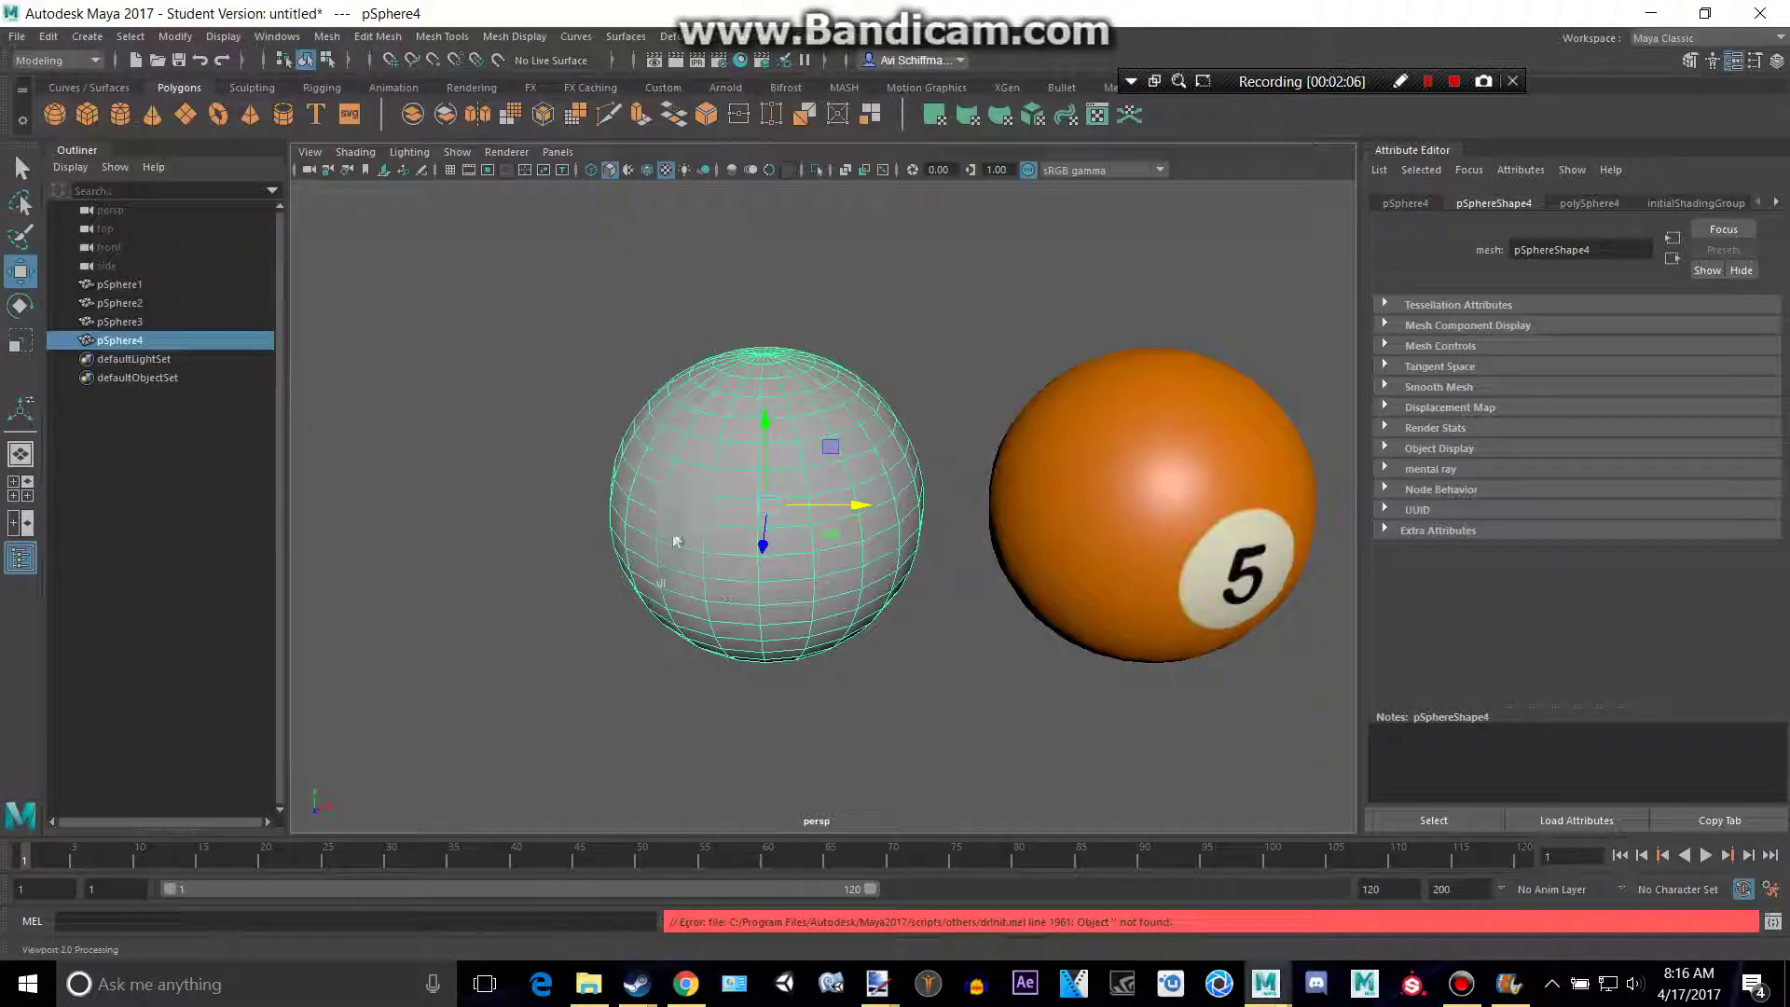
Give the fourth sphere a Blinn material with 16073.jpg as its colour texture
right_click_drag(762, 618, 671, 859)
left_click(736, 503)
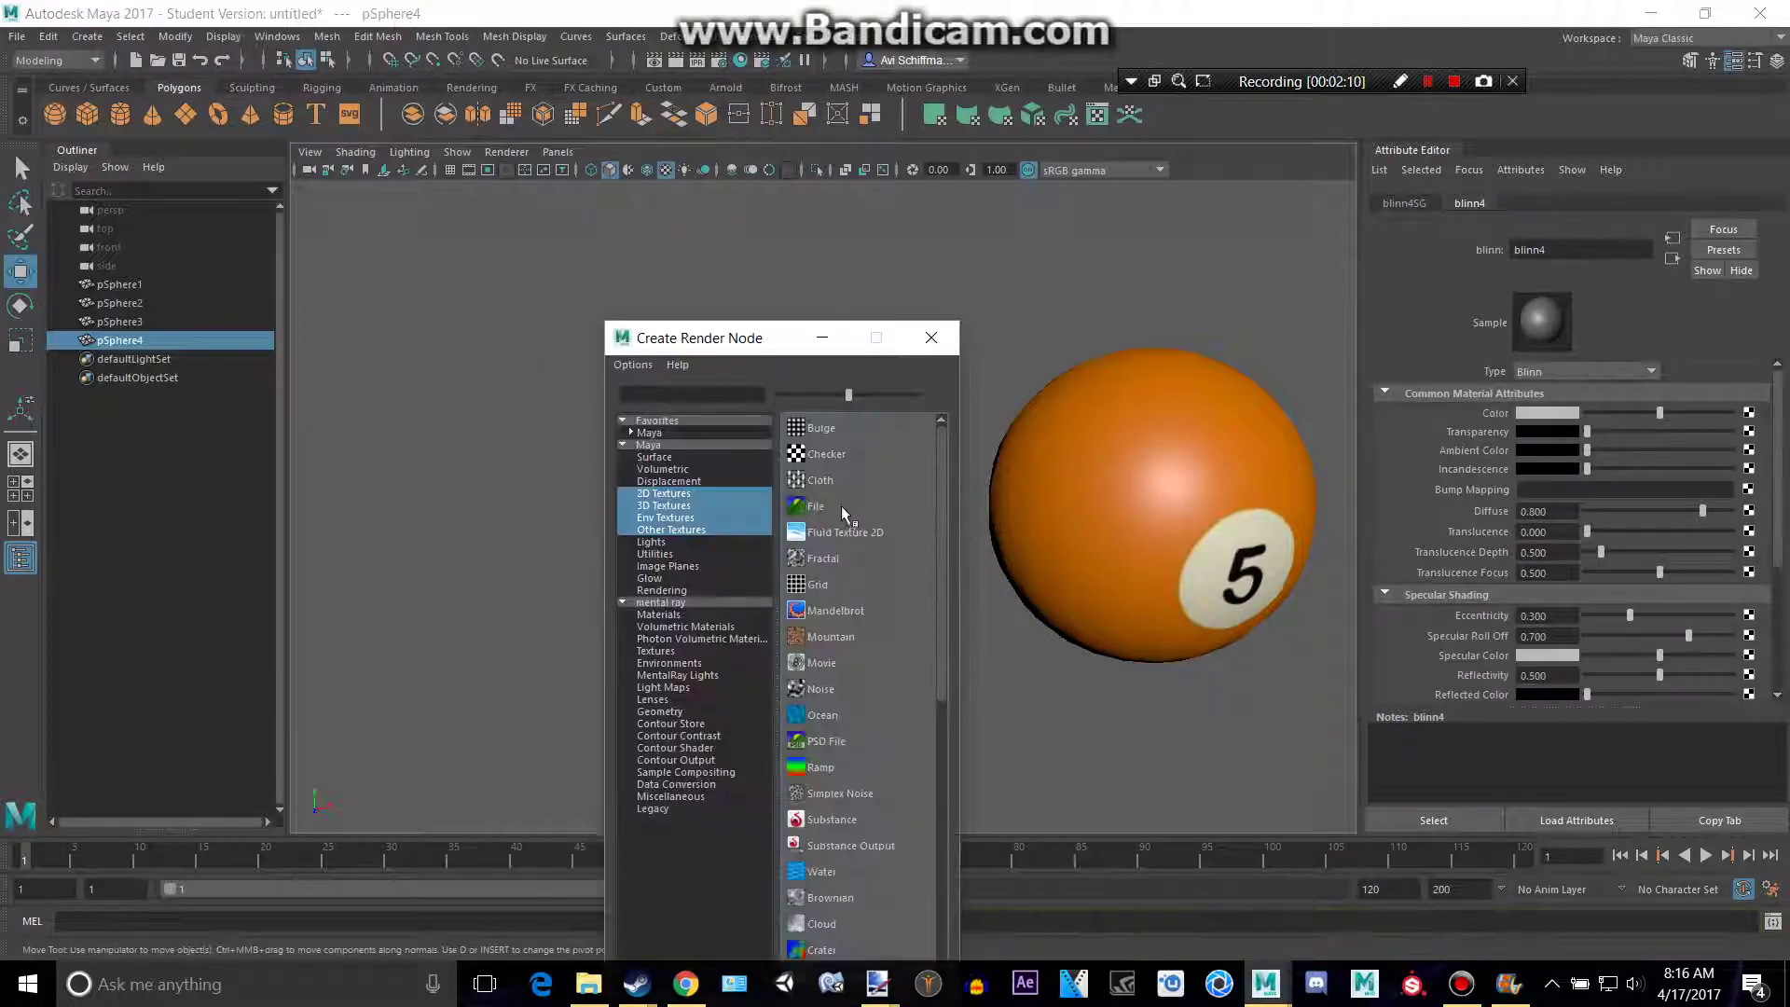
left_click(800, 506)
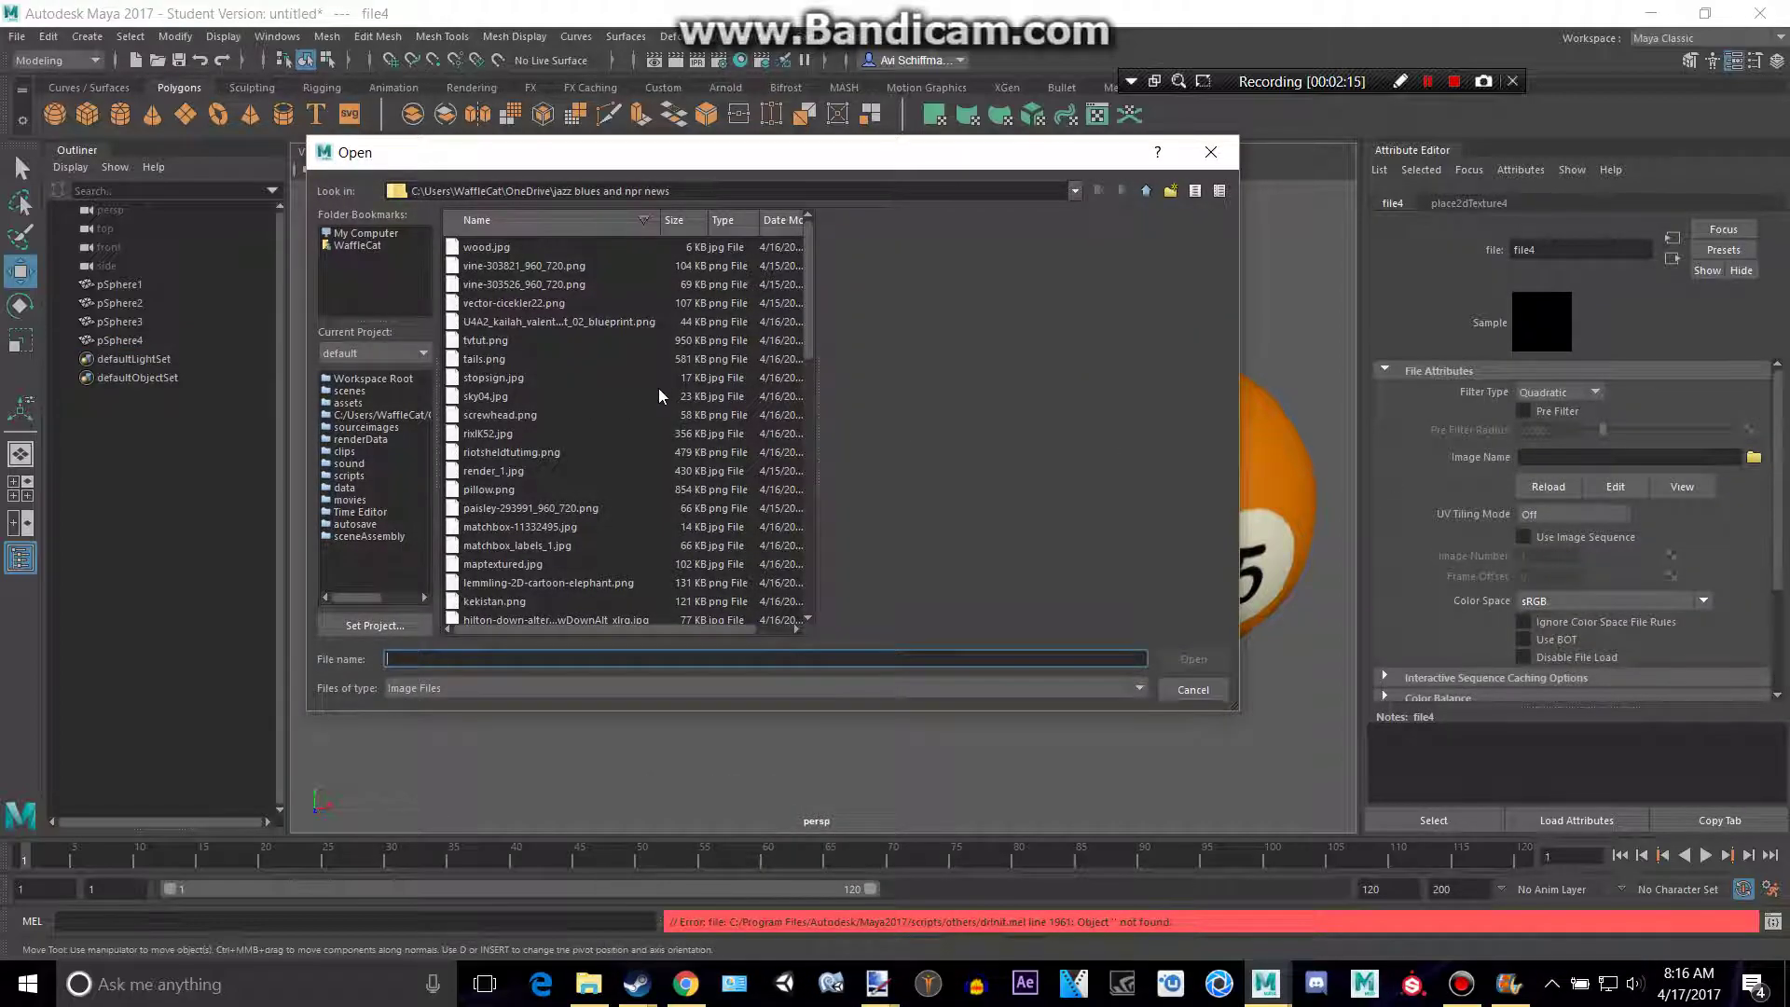
scroll(658, 386, "down", 1)
scroll(659, 386, "up", 1)
key("alt+Tab")
key("alt+Tab")
type("16")
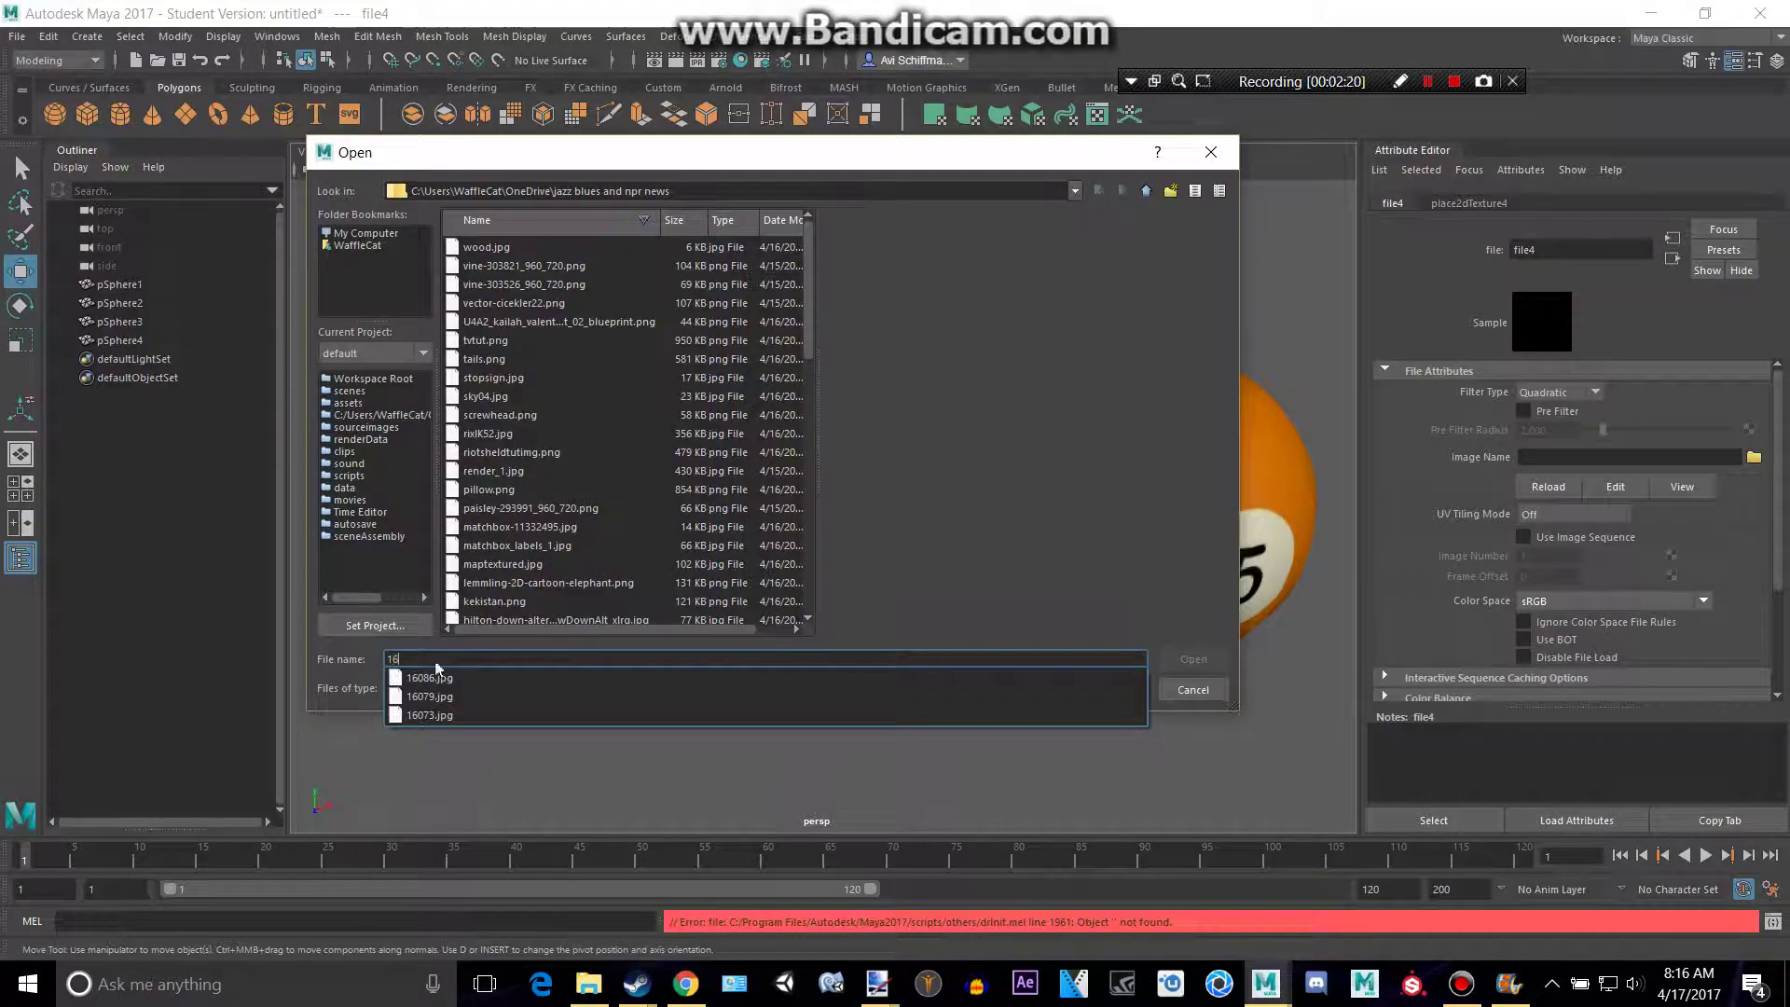
key("alt+Tab")
key("alt+Tab")
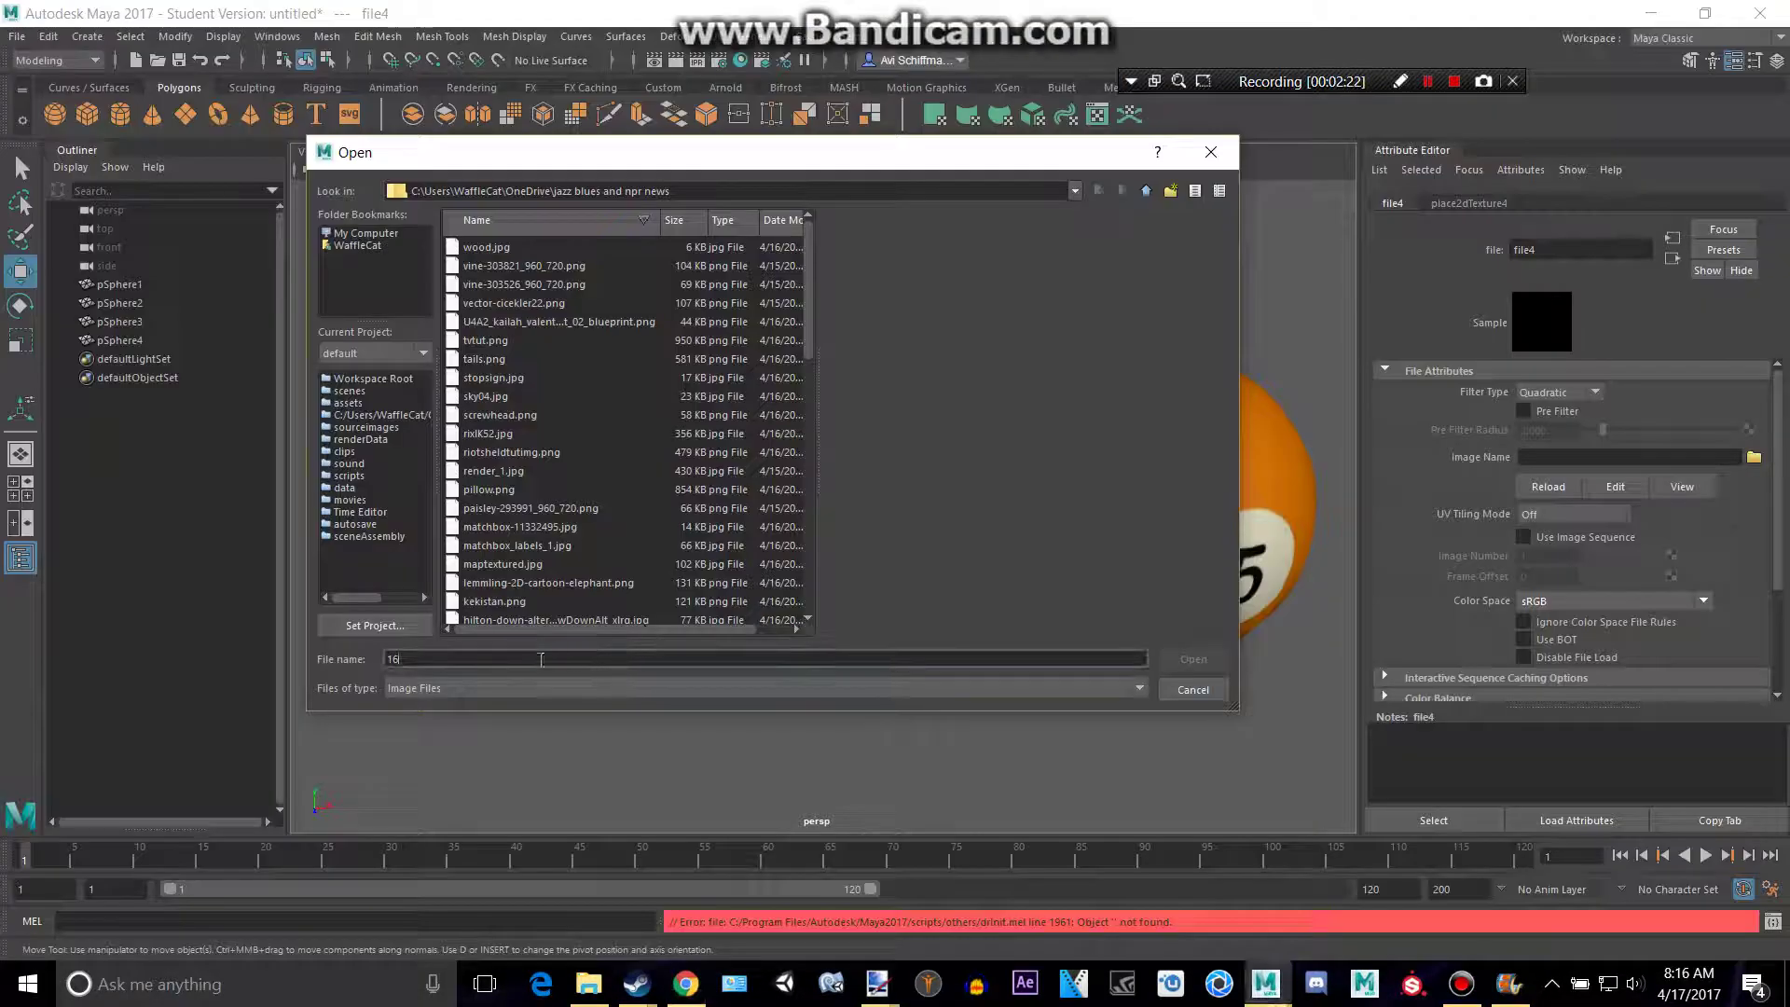
key("BackSpace")
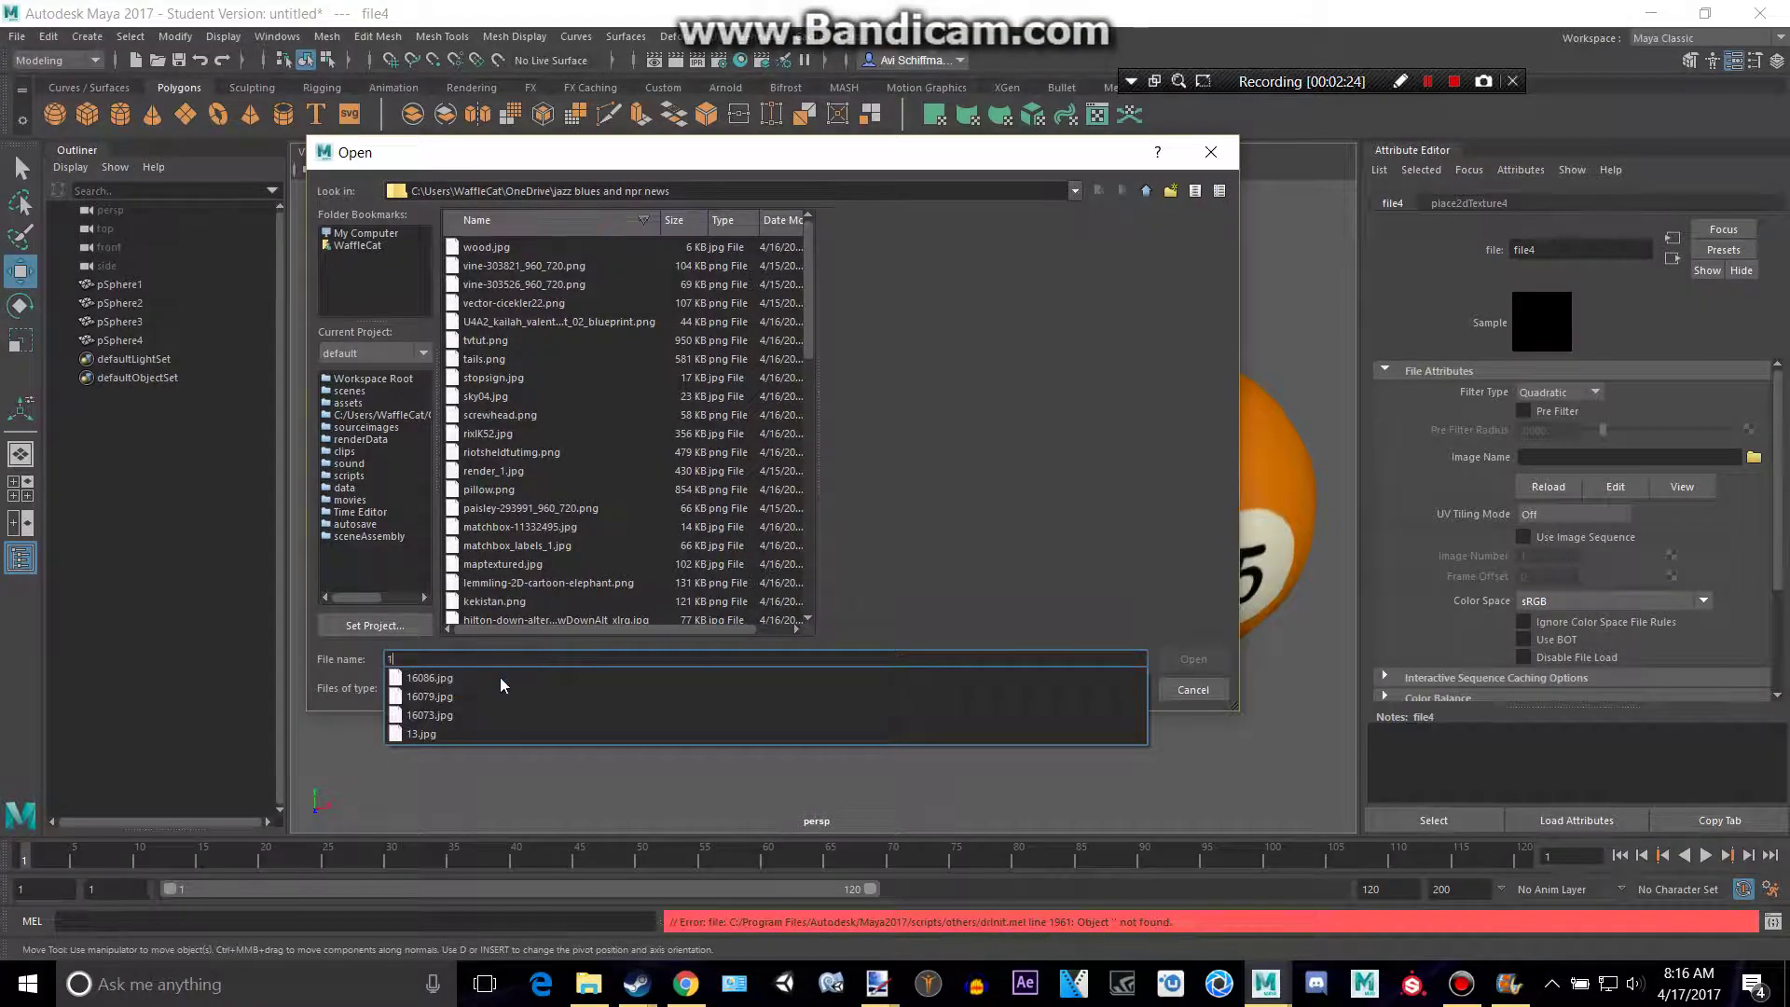
left_click(444, 715)
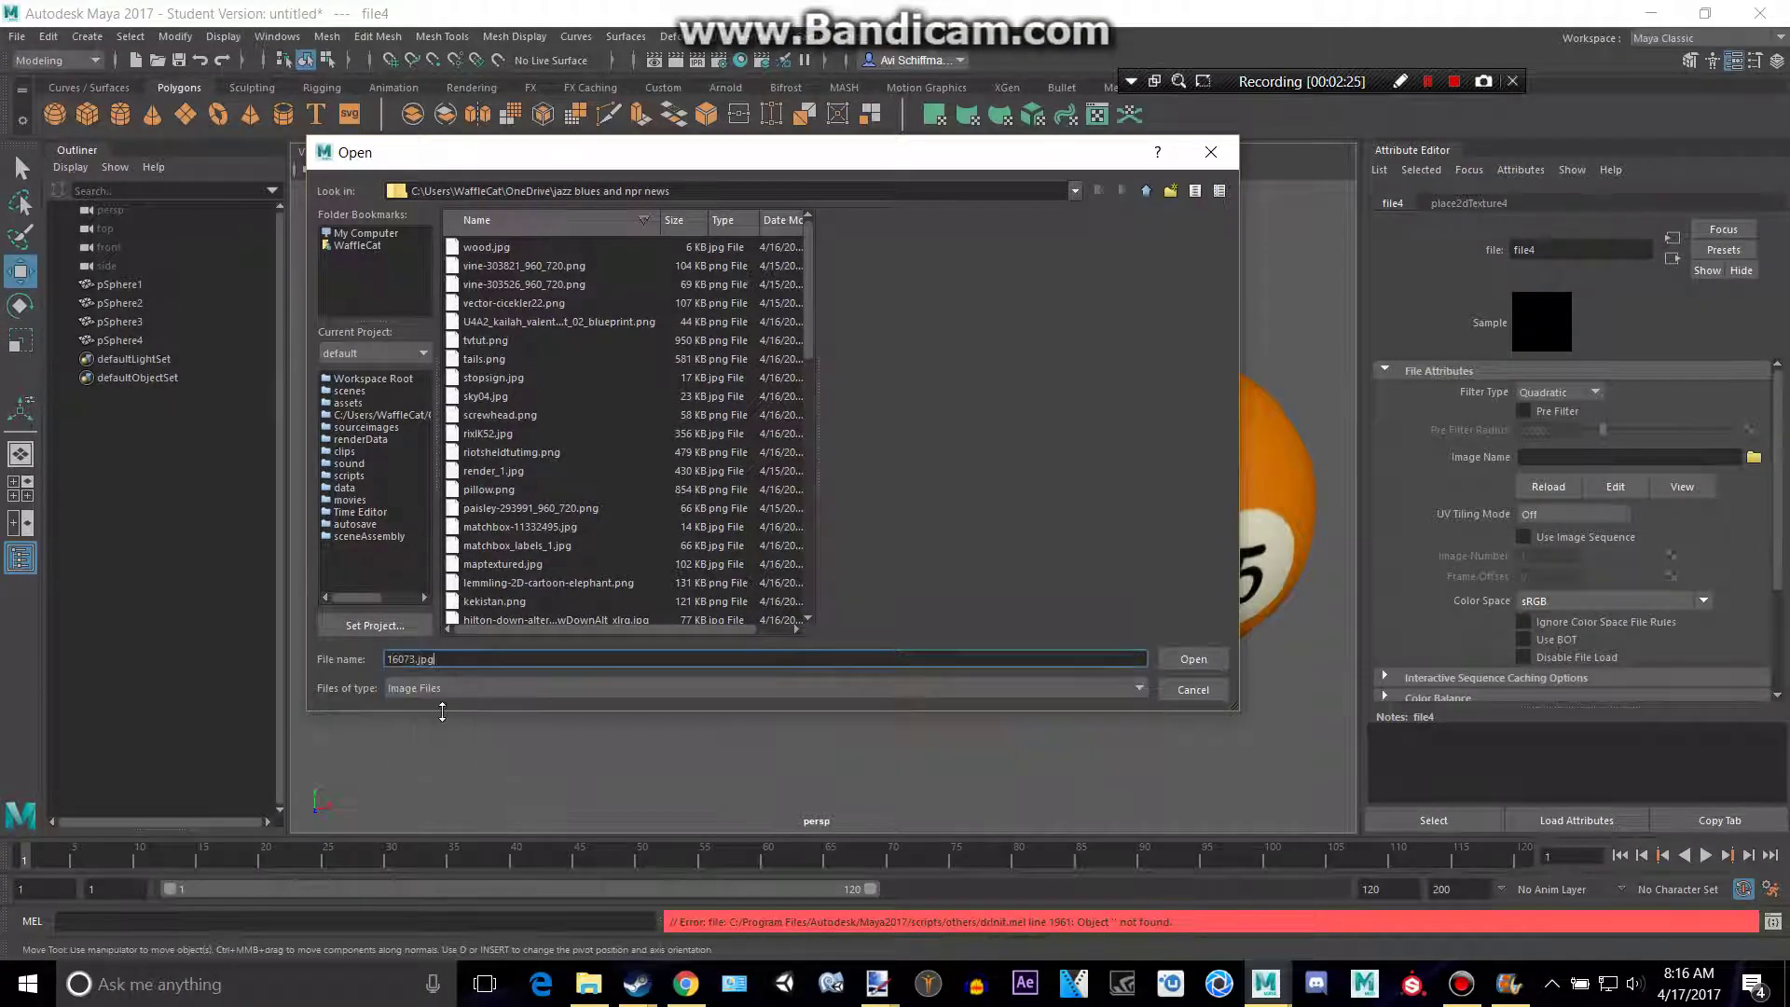
left_click(1182, 659)
mouse_move(836, 627)
left_mouse_down("alt")
mouse_move(1066, 570)
mouse_move(947, 588)
left_mouse_up("alt")
key("alt+Tab")
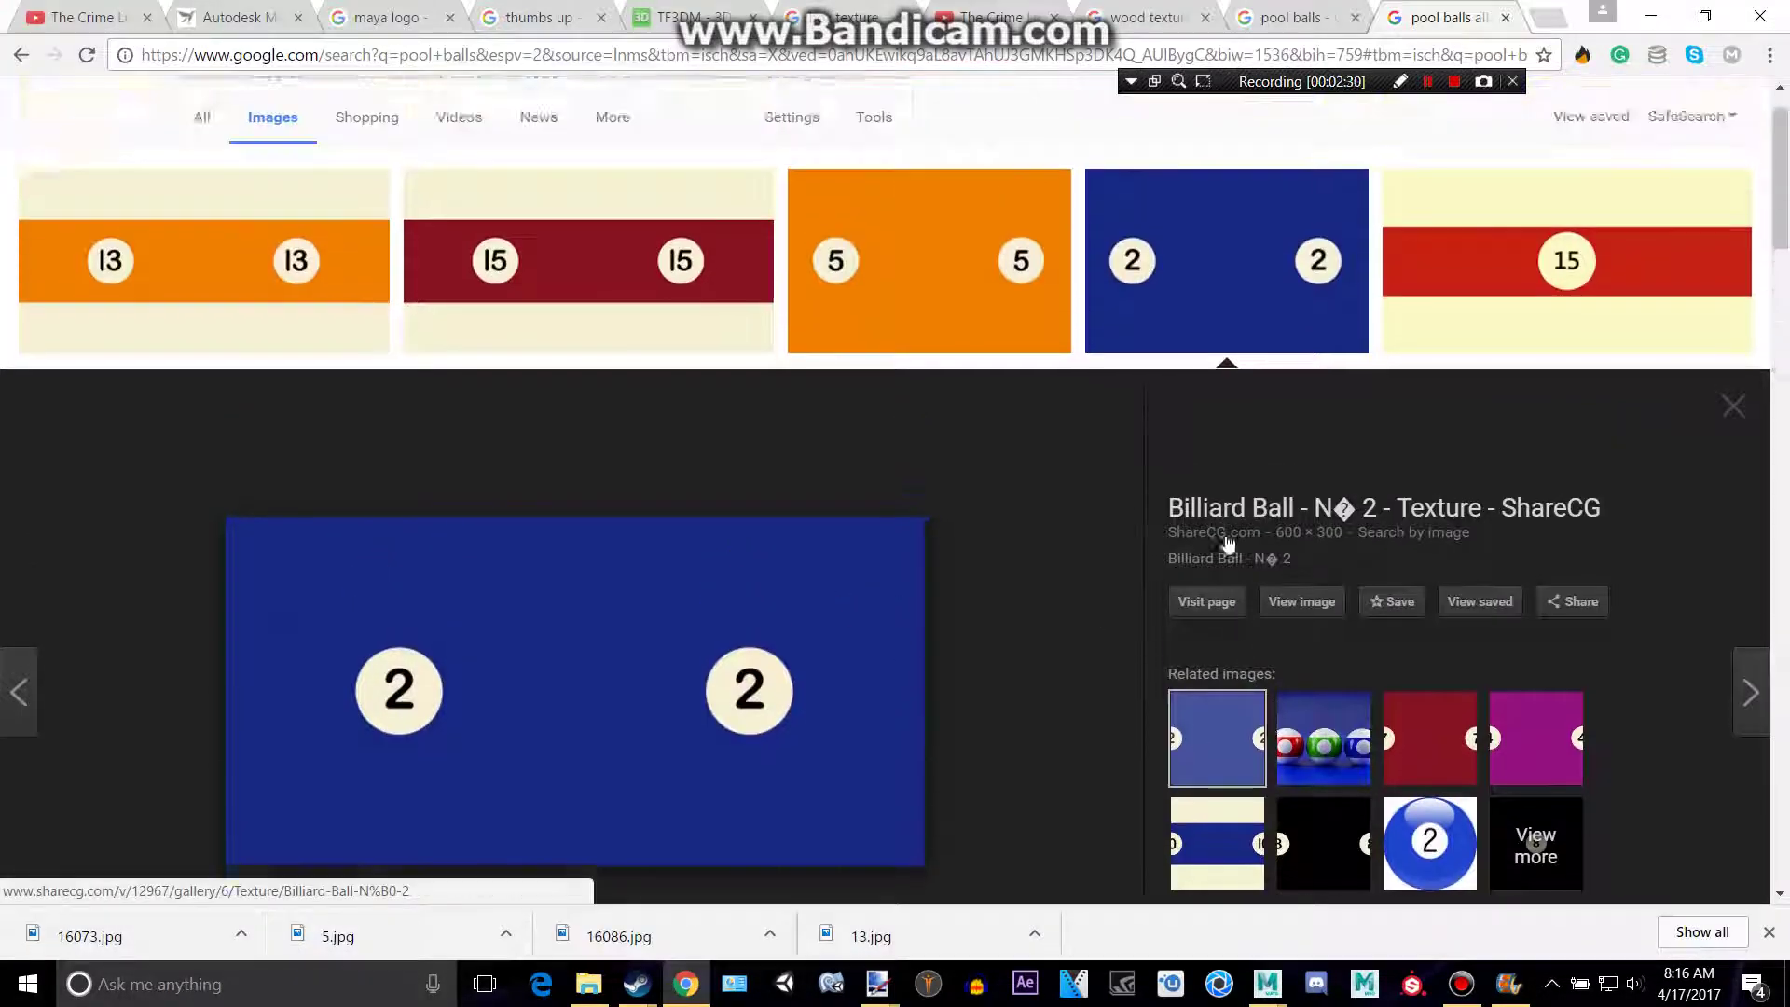
Save the dark red 7-ball texture image alongside the other ball textures
scroll(1227, 544, "up", 1)
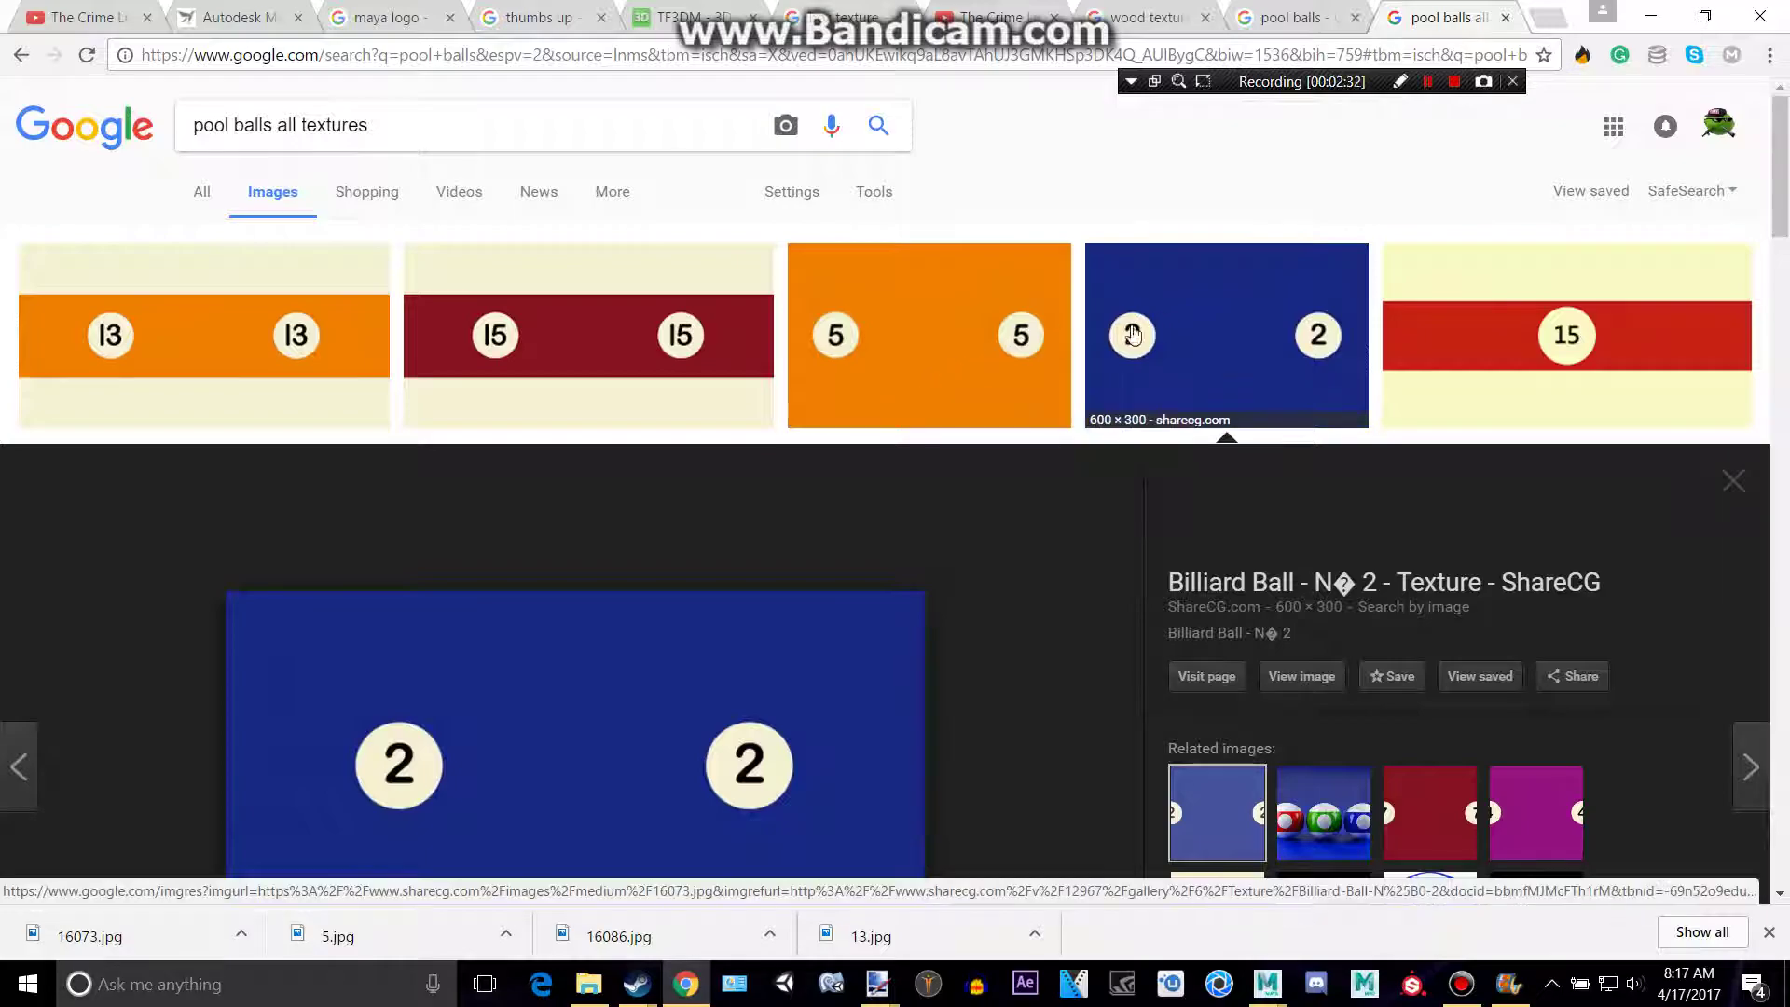
scroll(1133, 334, "down", 3)
left_click(1430, 449)
right_click(608, 336)
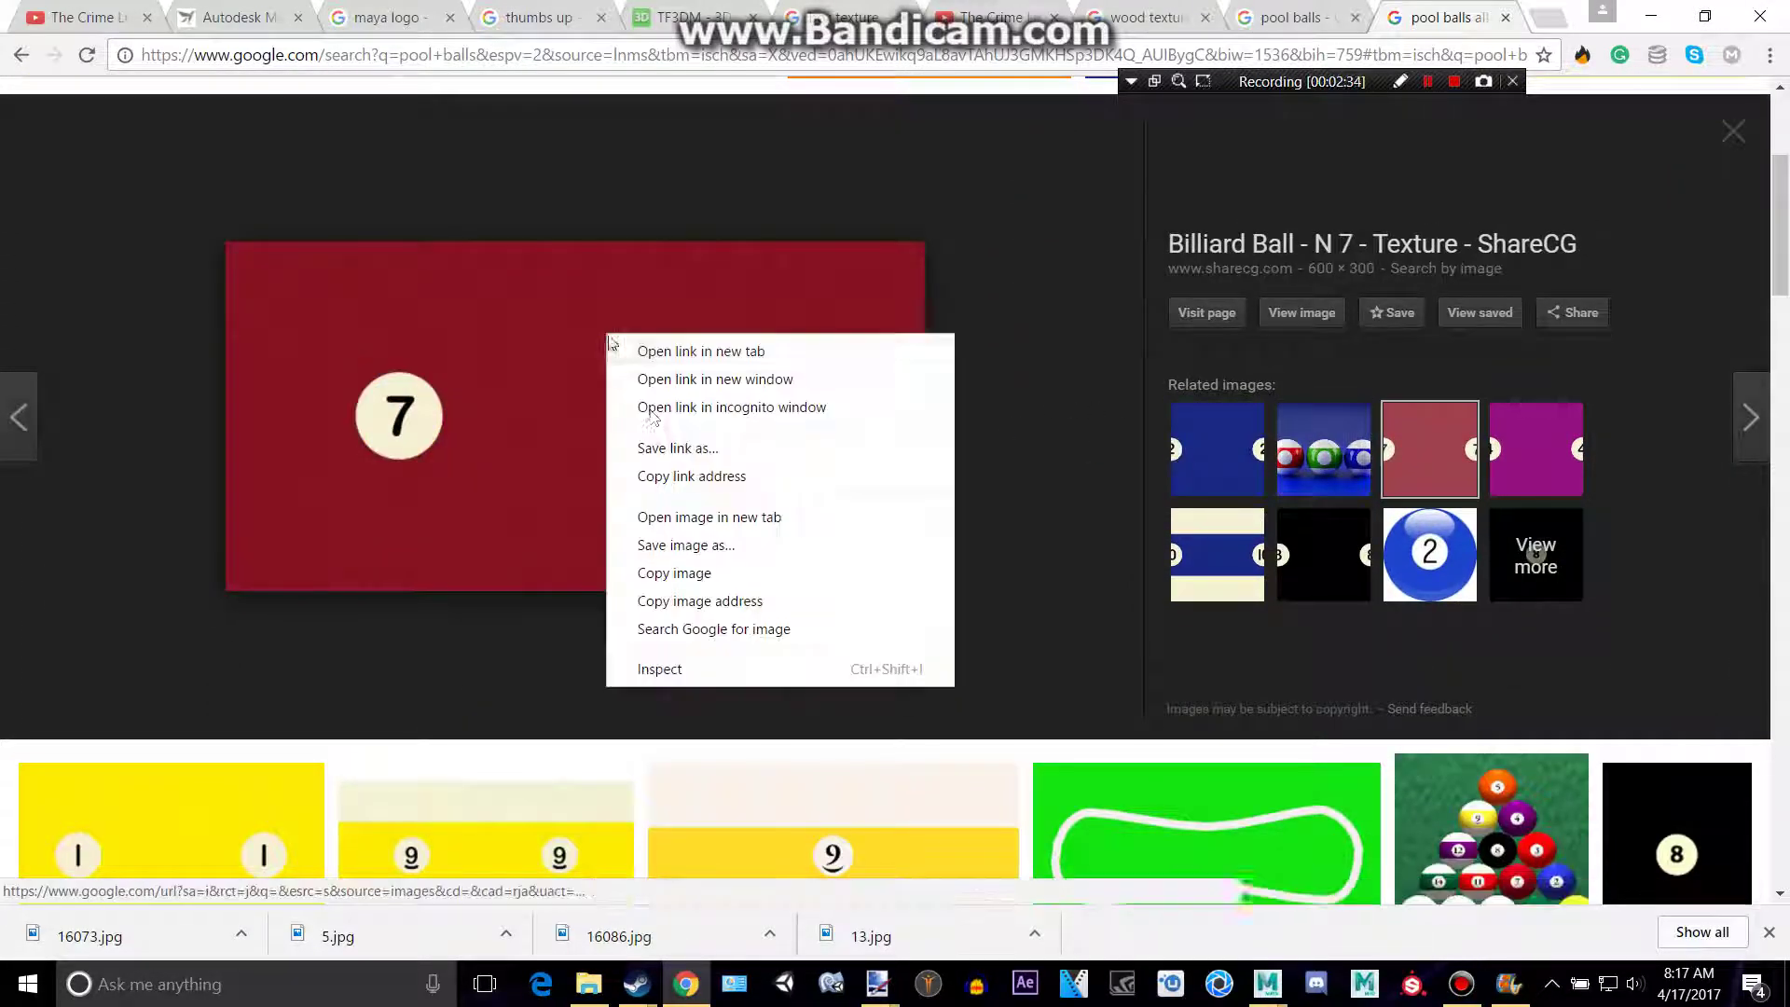
left_click(651, 546)
left_click(1042, 815)
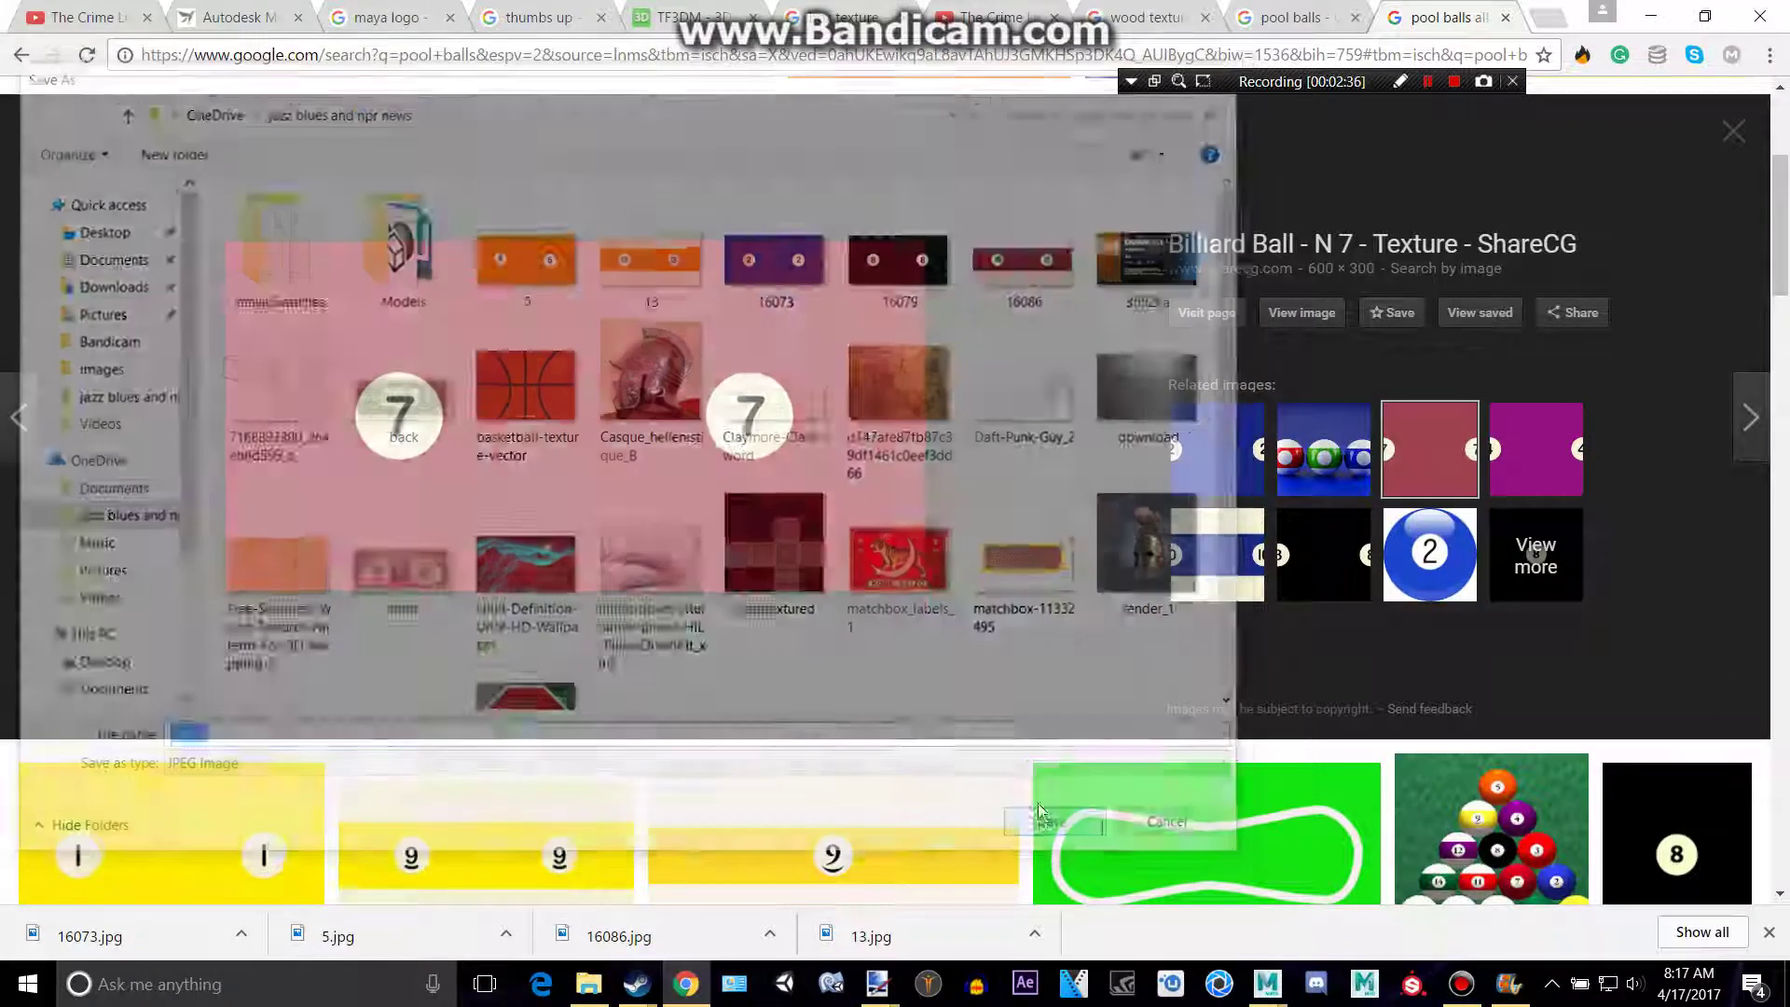
key("alt+Tab")
middle_click_drag(1126, 326, 1003, 299, "alt")
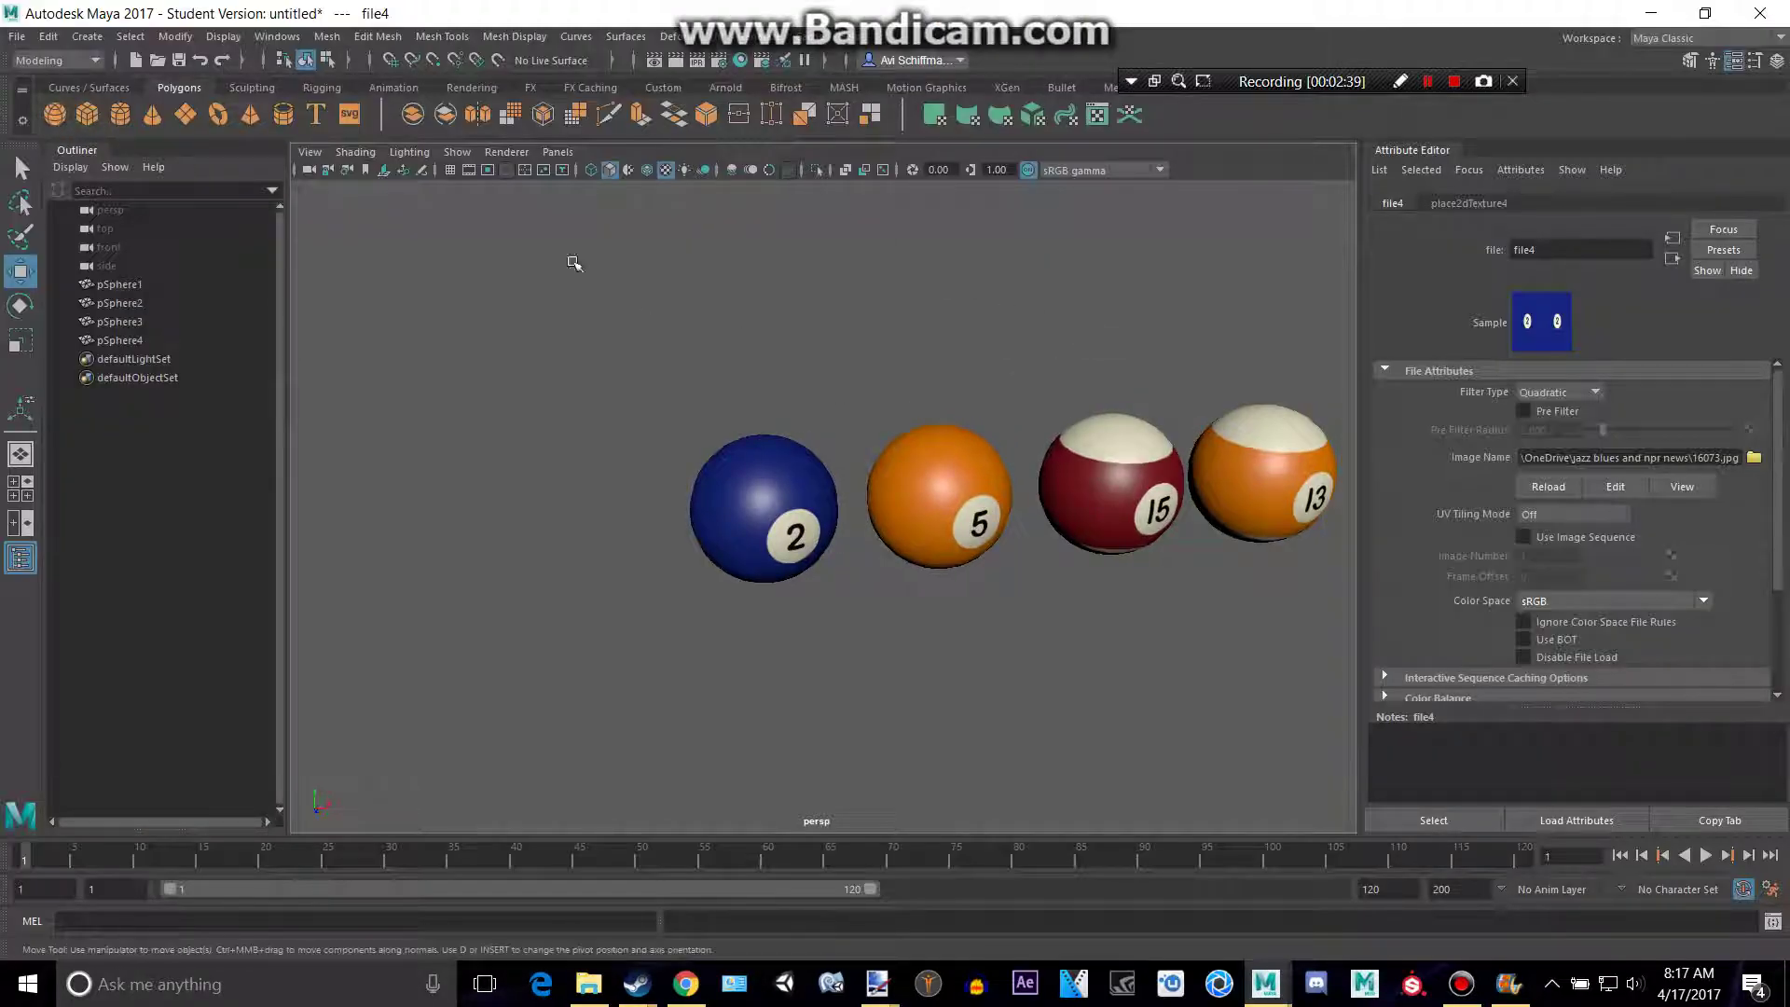
Move a spare sphere left of ball 2 and assign it a new Blinn material
key("g")
mouse_move(1341, 473)
left_mouse_down()
mouse_move(612, 423)
mouse_move(688, 439)
left_mouse_up()
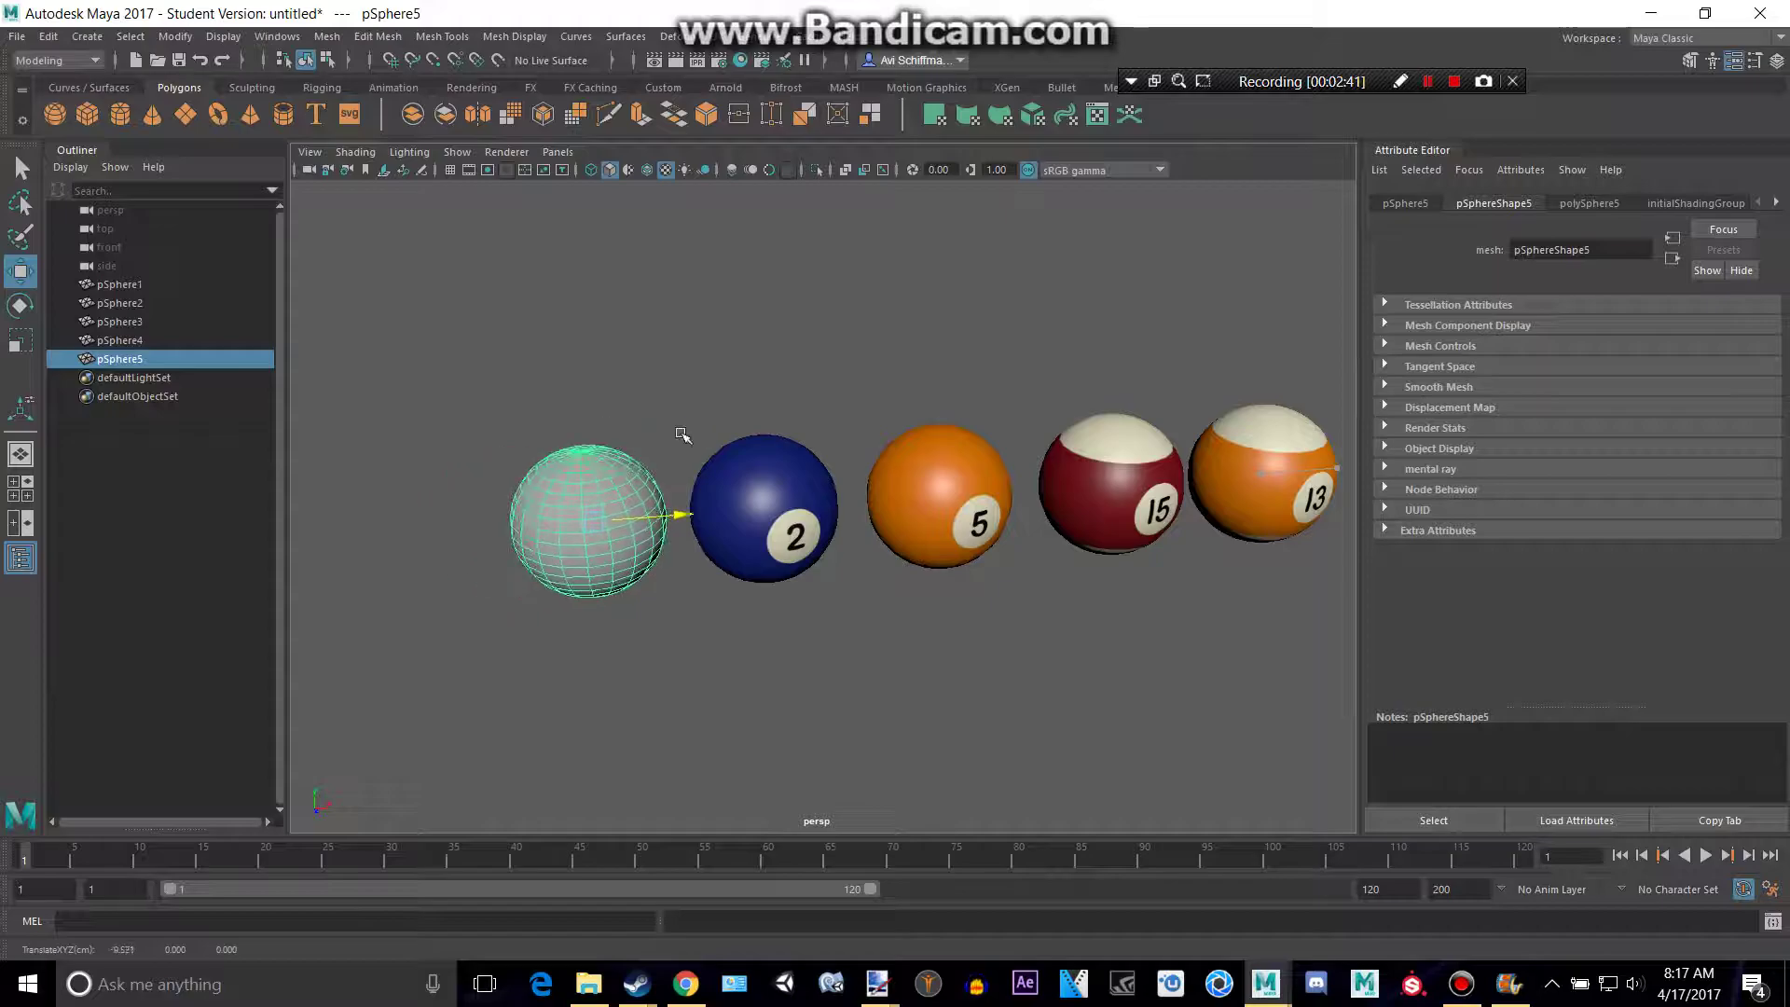
right_click_drag(592, 432, 618, 939)
left_click(582, 910)
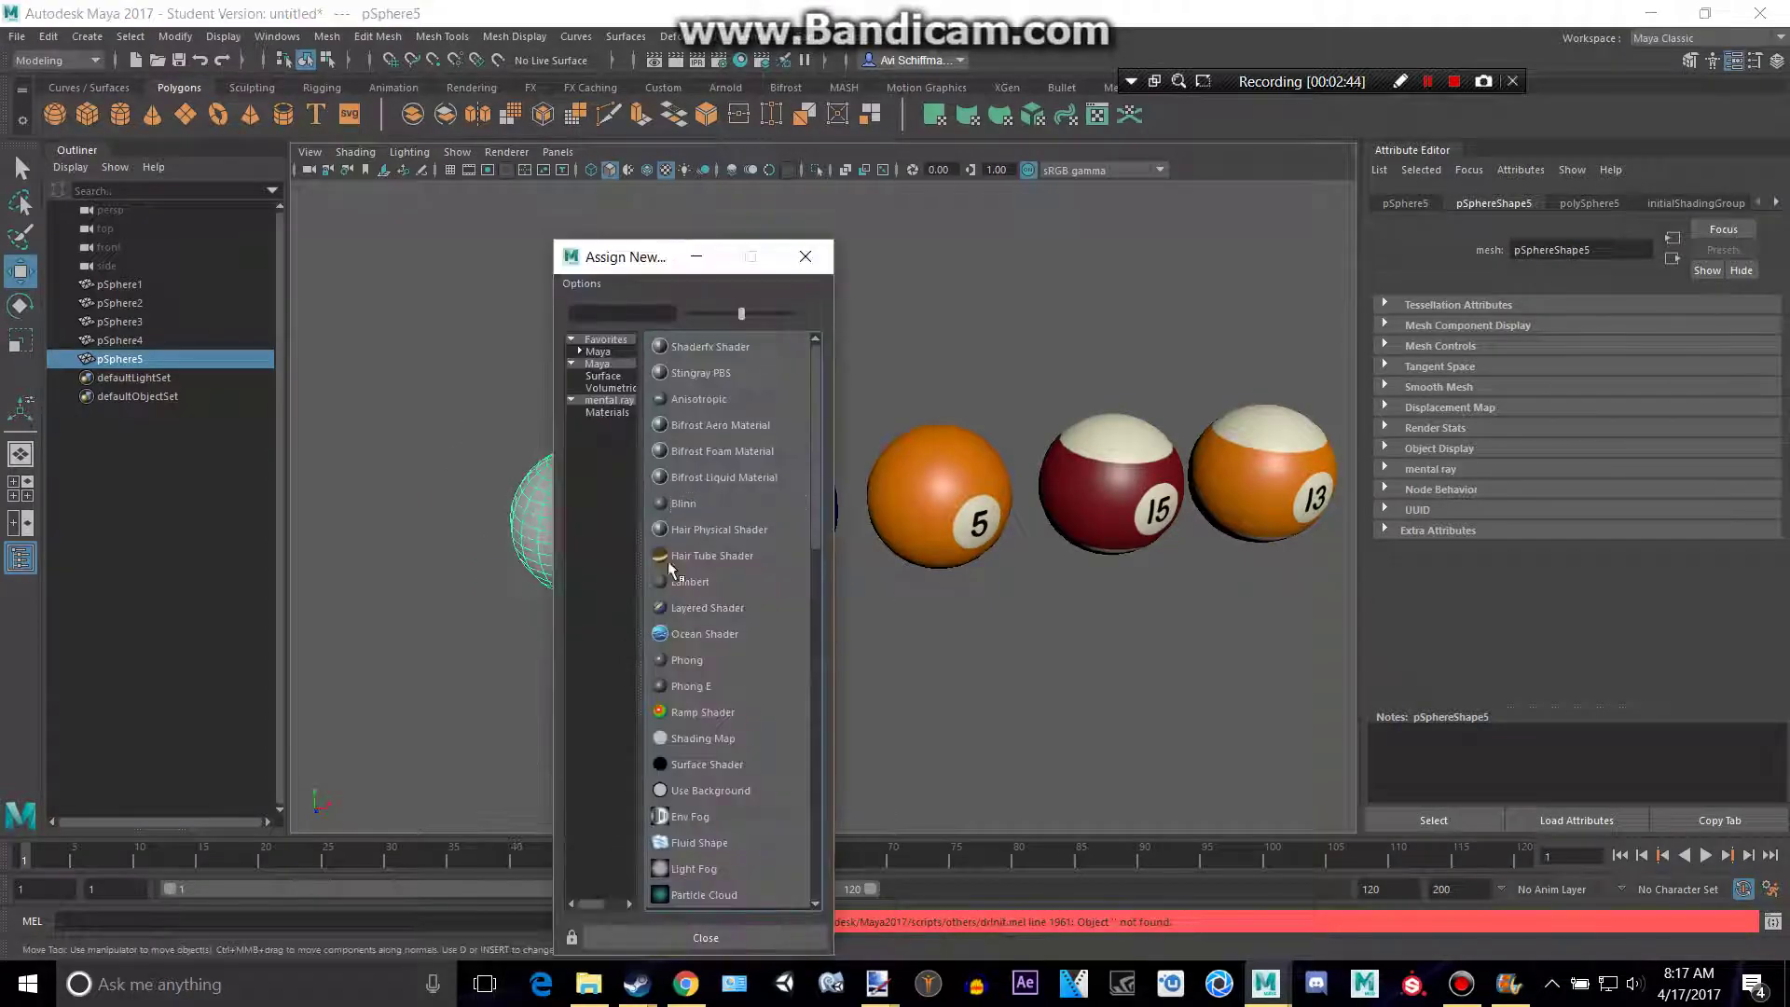
left_click(685, 503)
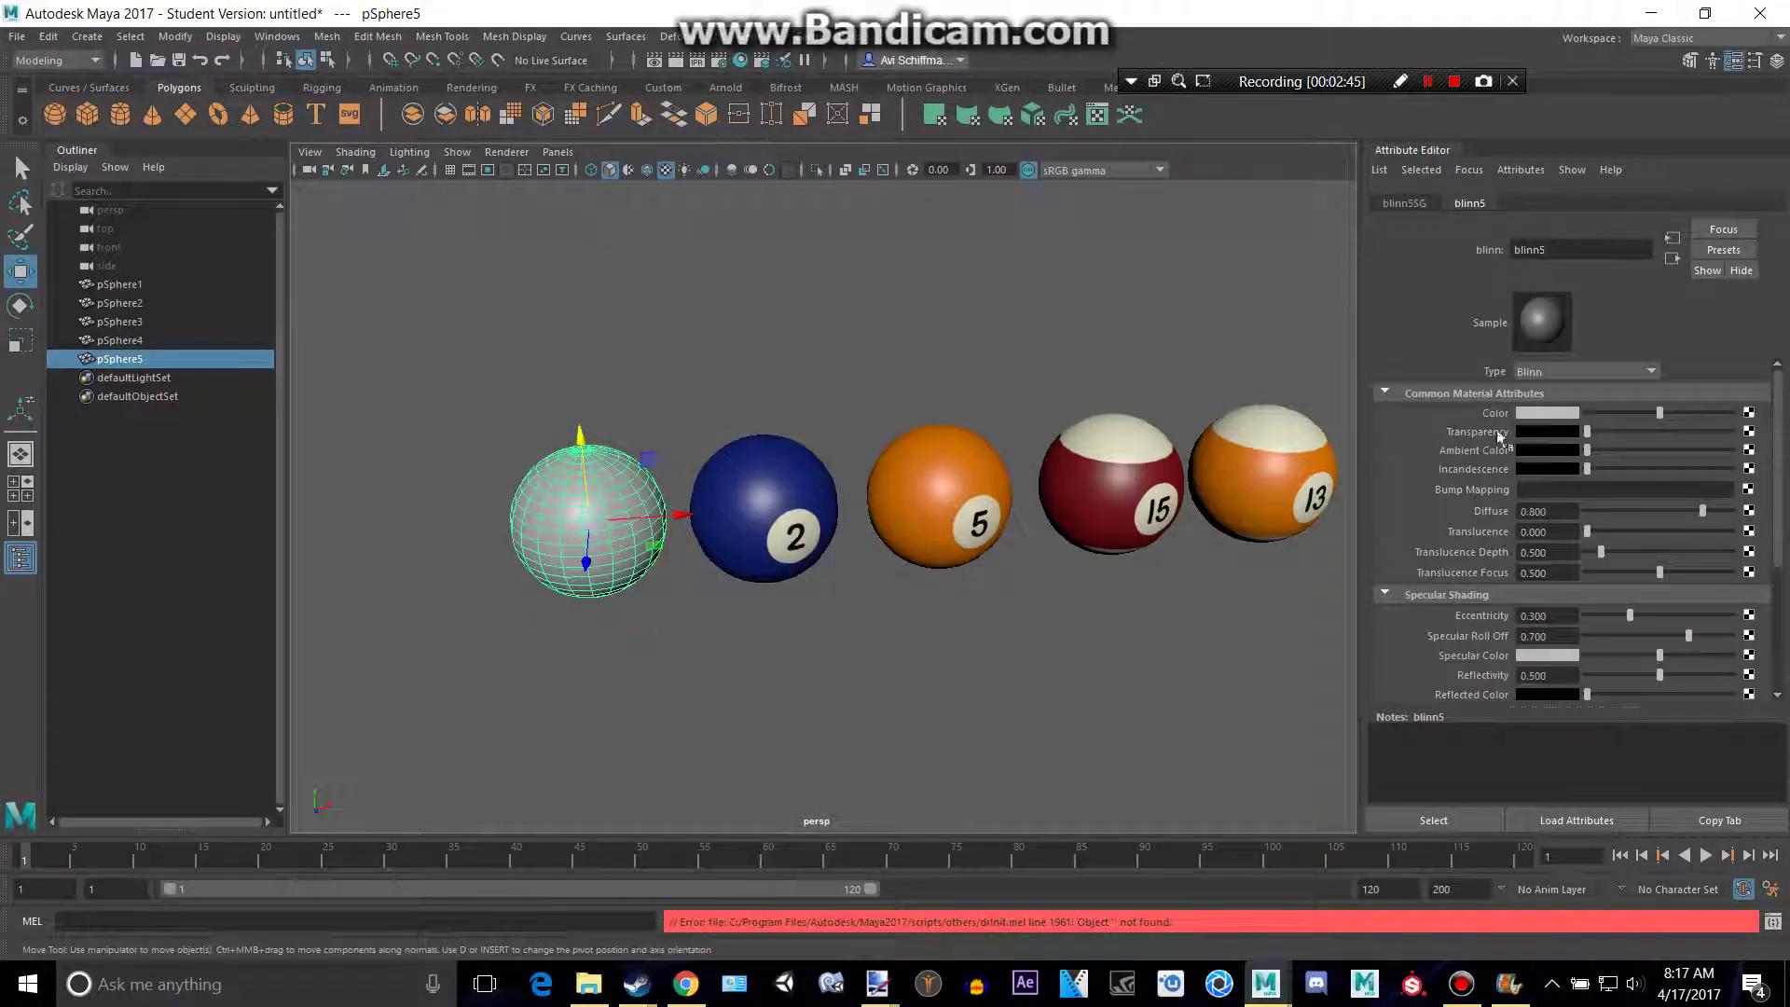
Map 16078.jpg as the 7-ball colour texture, then add a sphere at the row's left end
left_click(1748, 412)
left_click(867, 518)
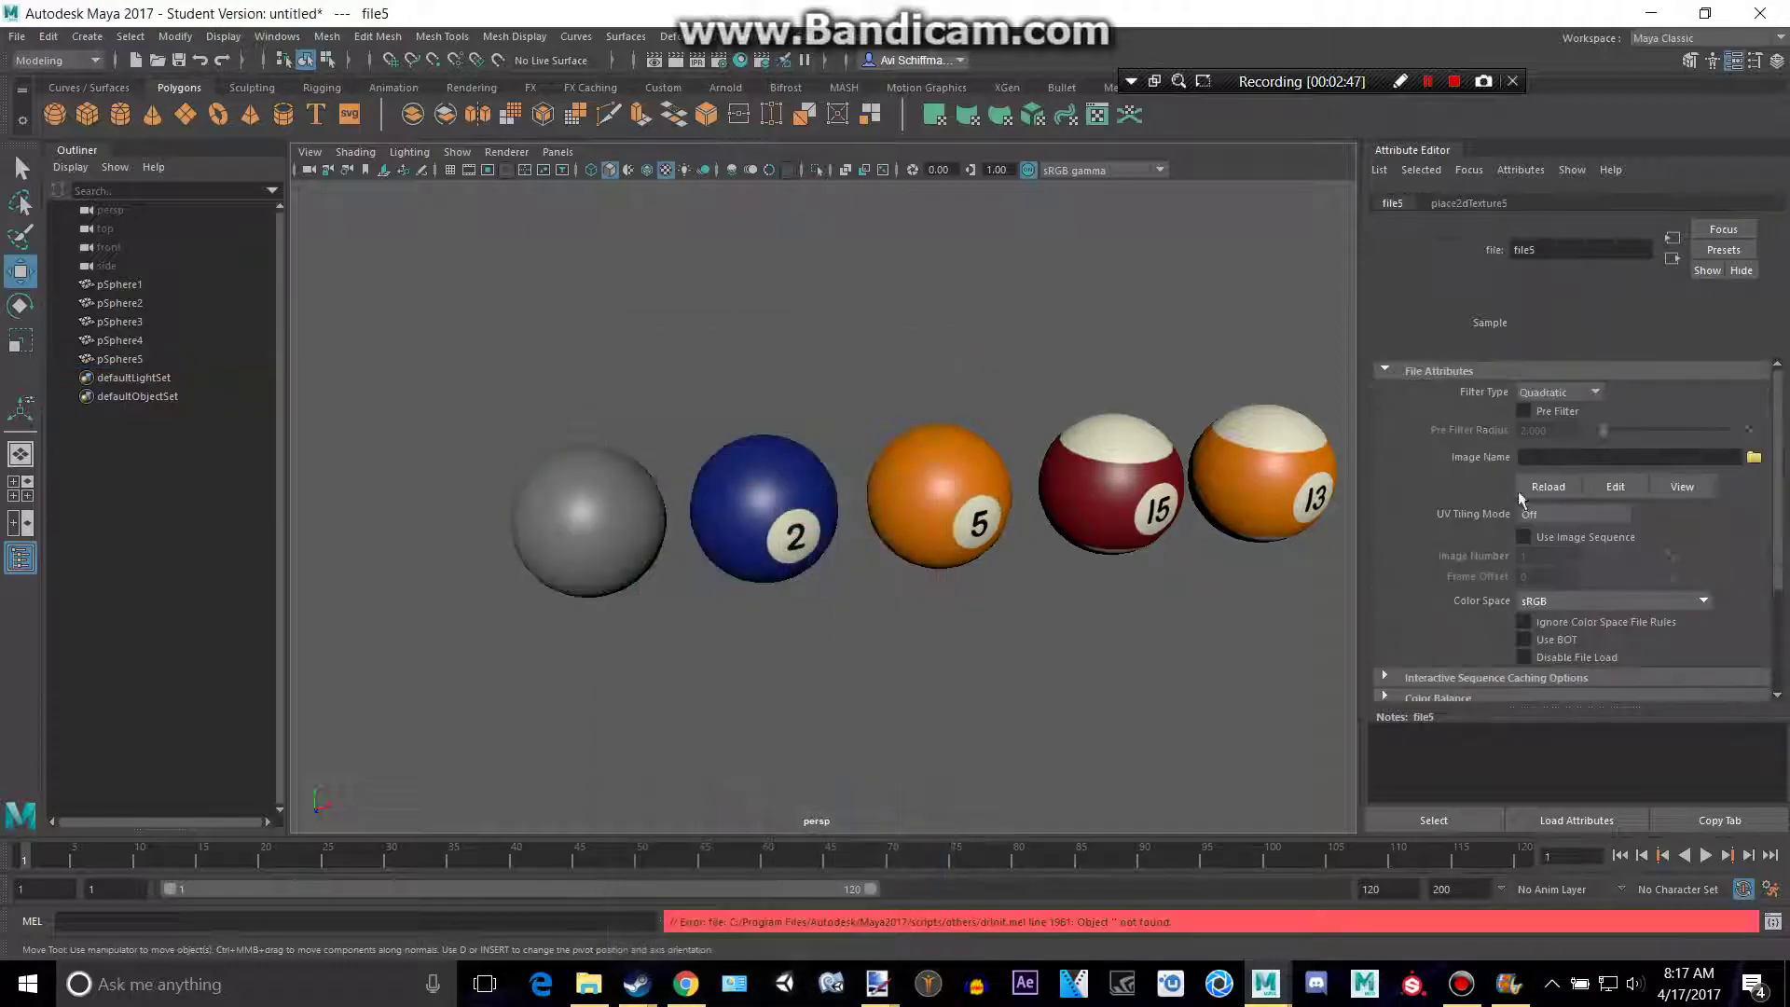
left_click(1754, 457)
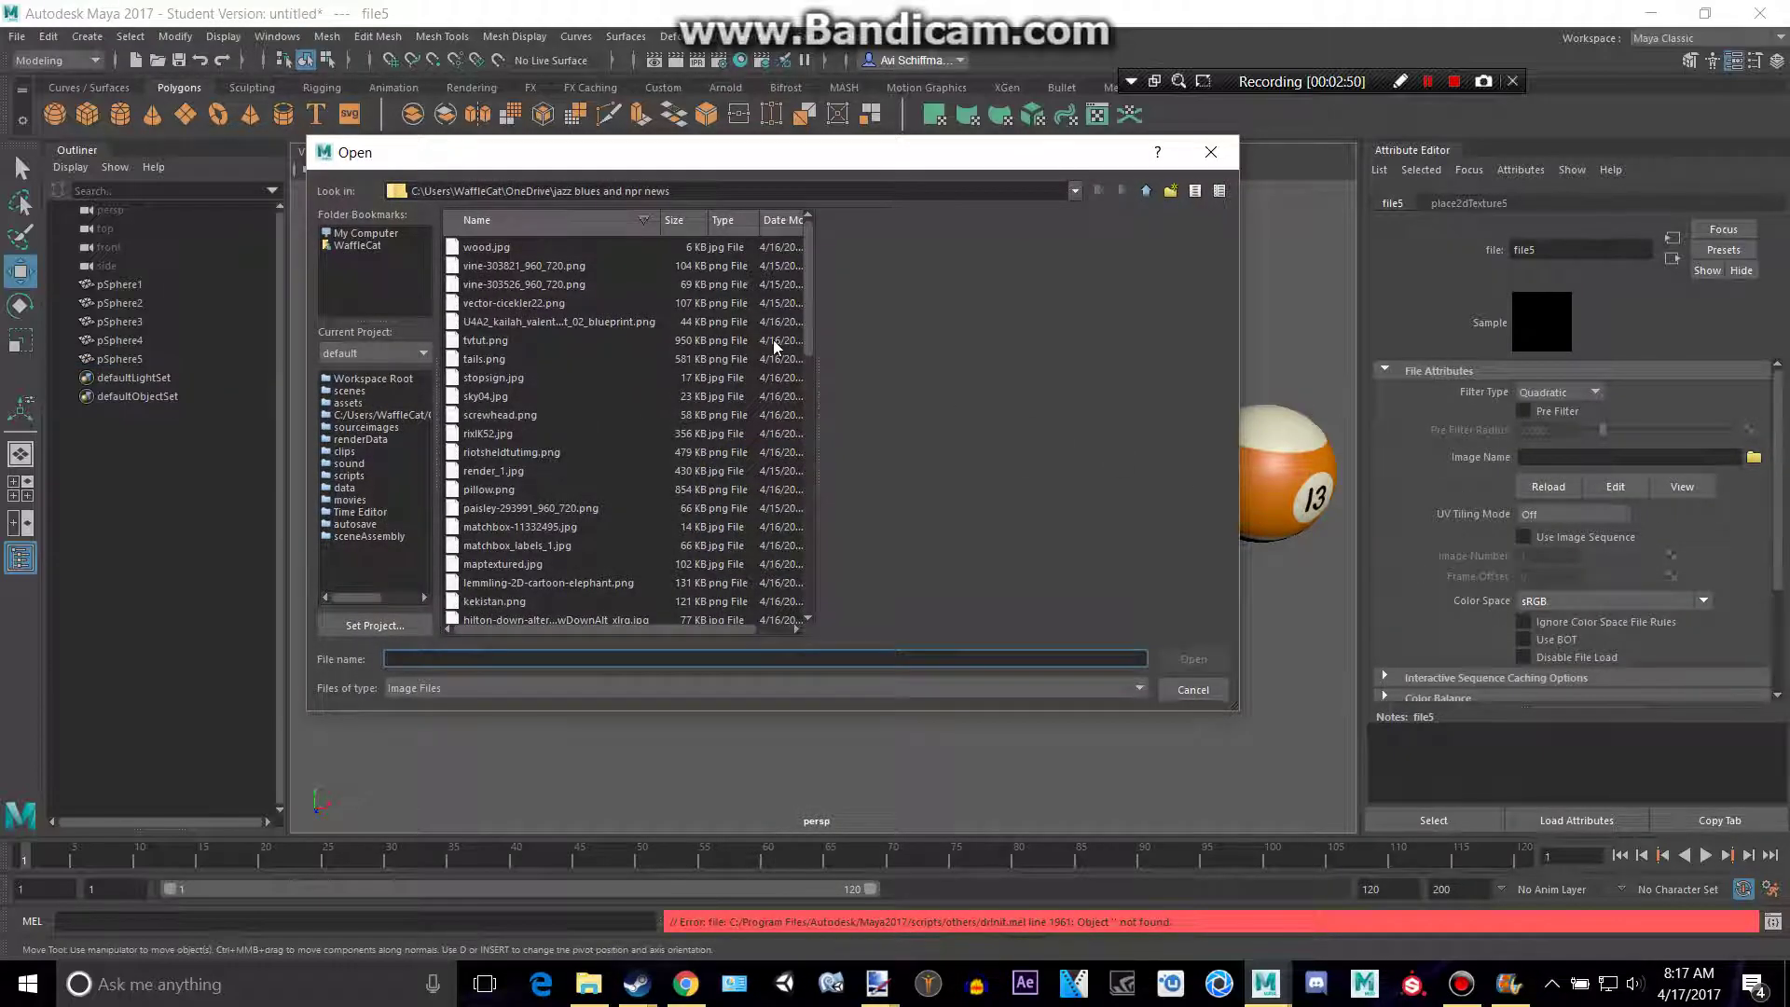
type("16")
key("alt+Tab")
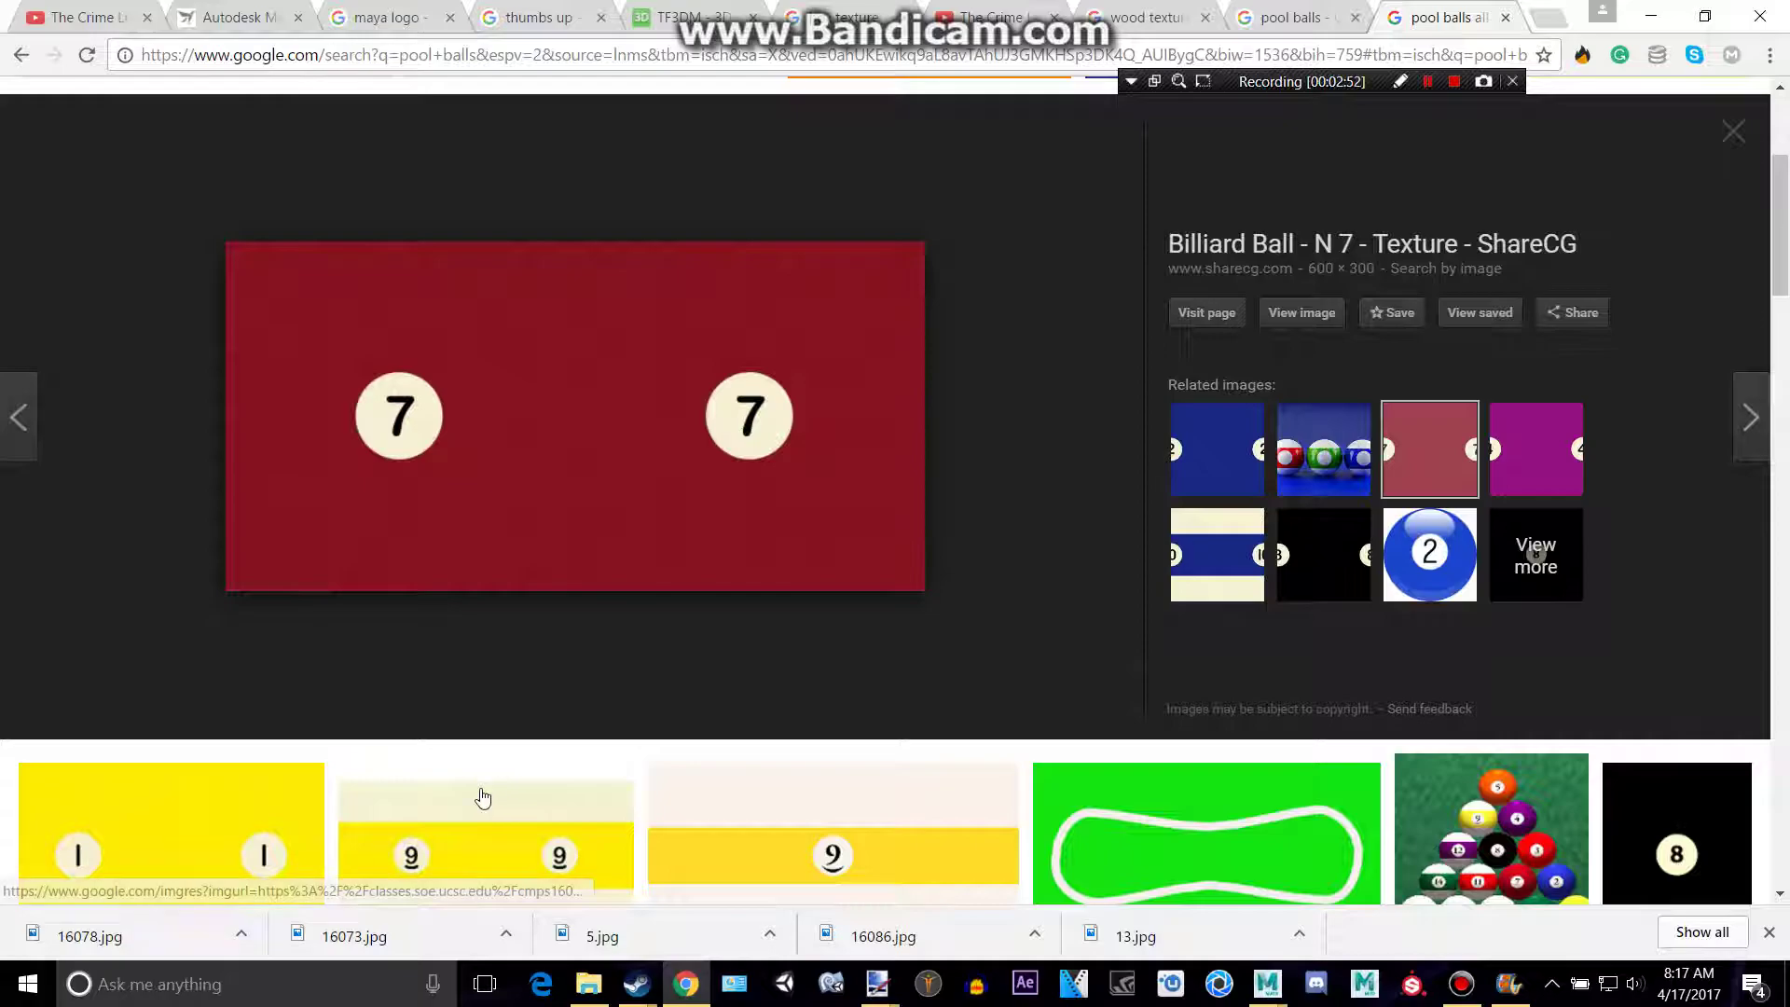
key("alt+Tab")
key("BackSpace")
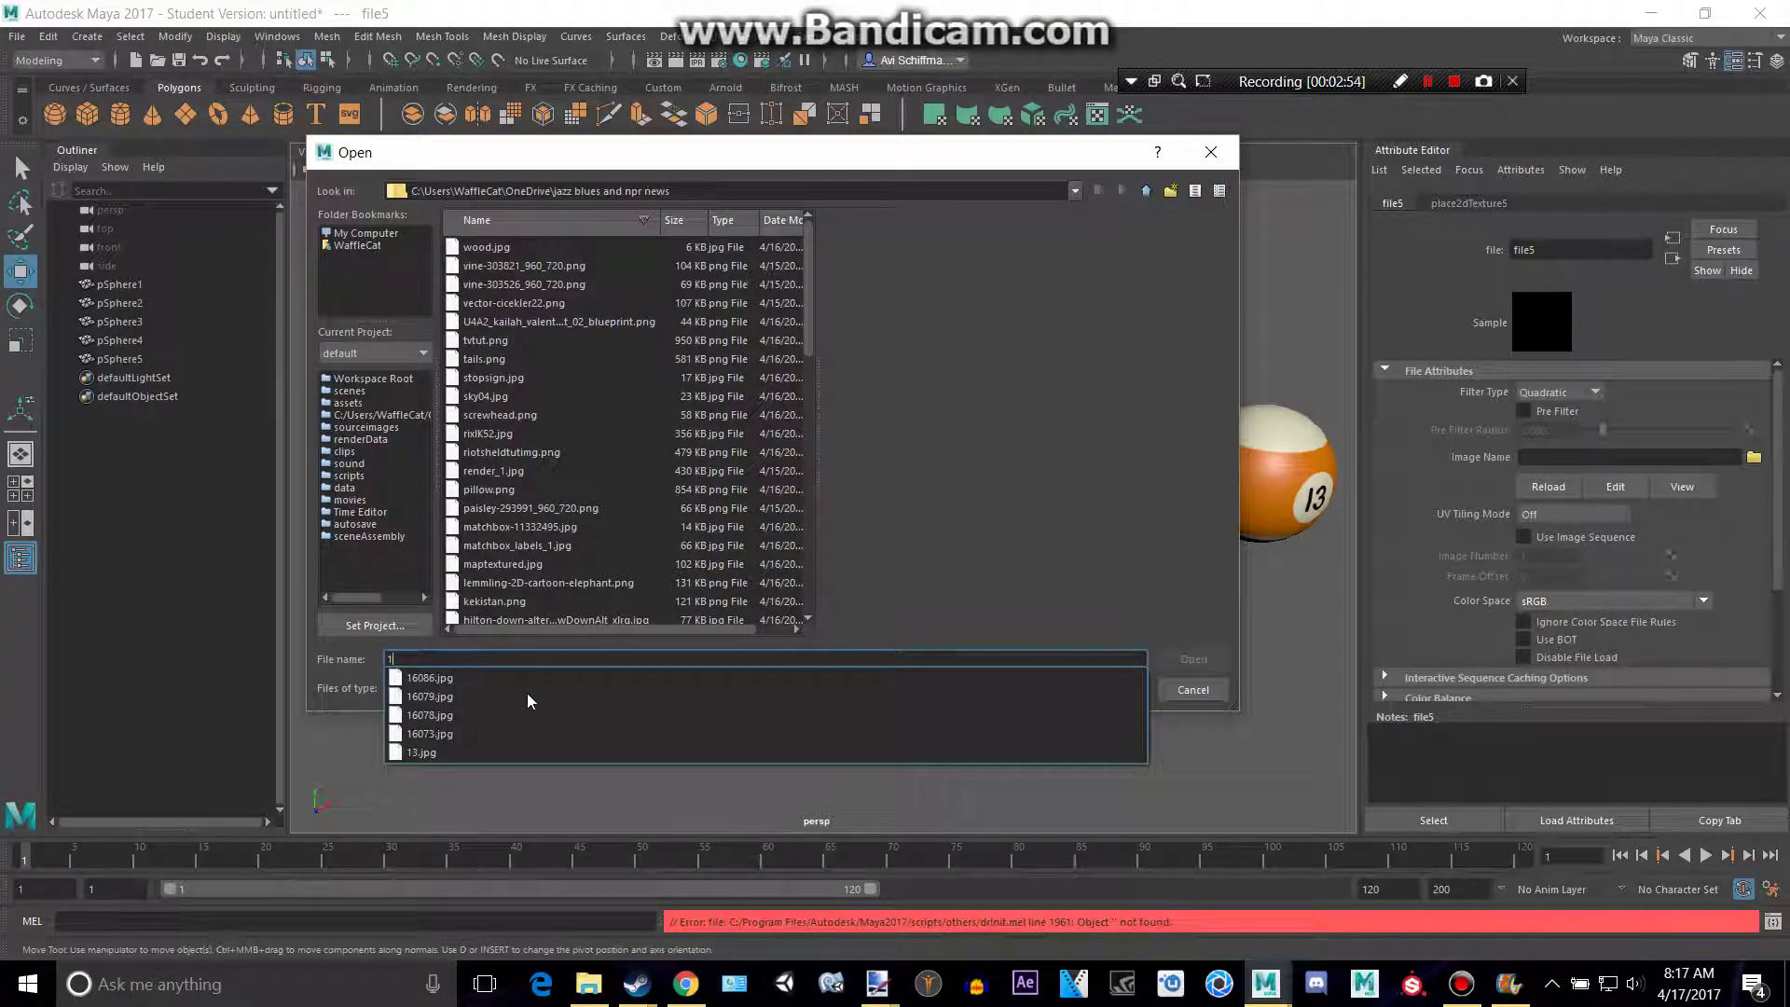
left_click(444, 717)
left_click(1207, 665)
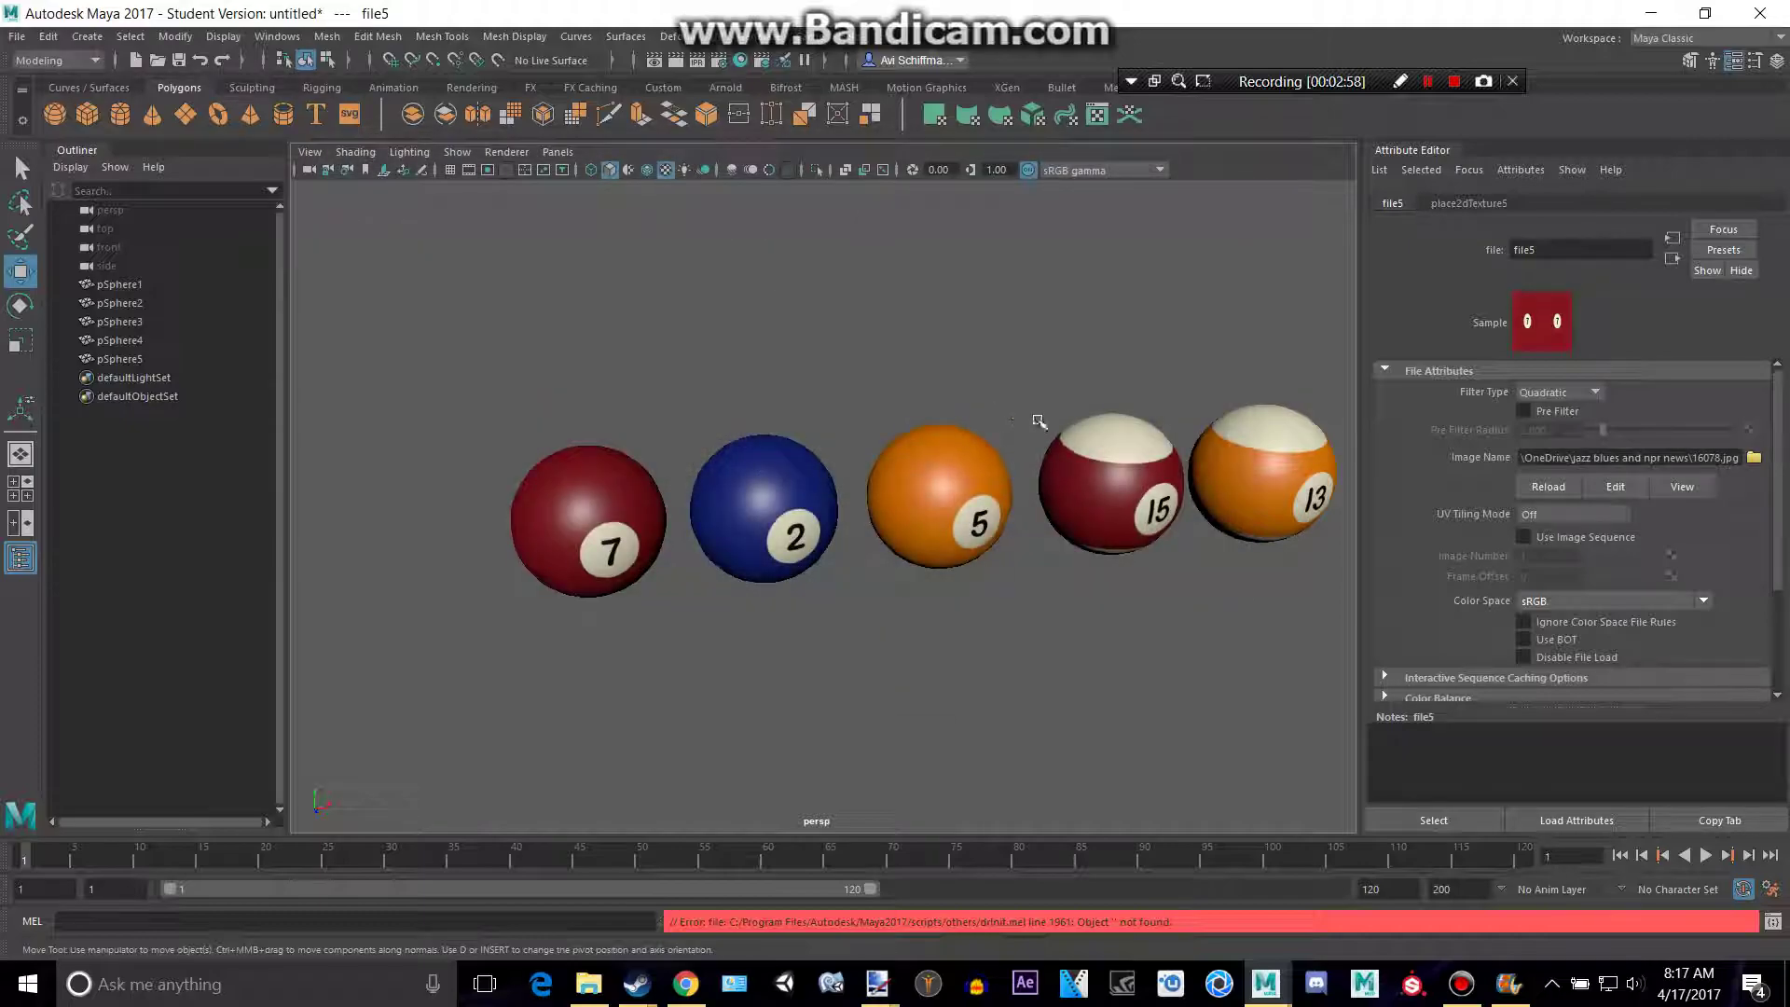
mouse_move(1038, 421)
middle_mouse_down("alt")
mouse_move(870, 388)
mouse_move(412, 351)
middle_mouse_up("alt")
left_click(54, 114)
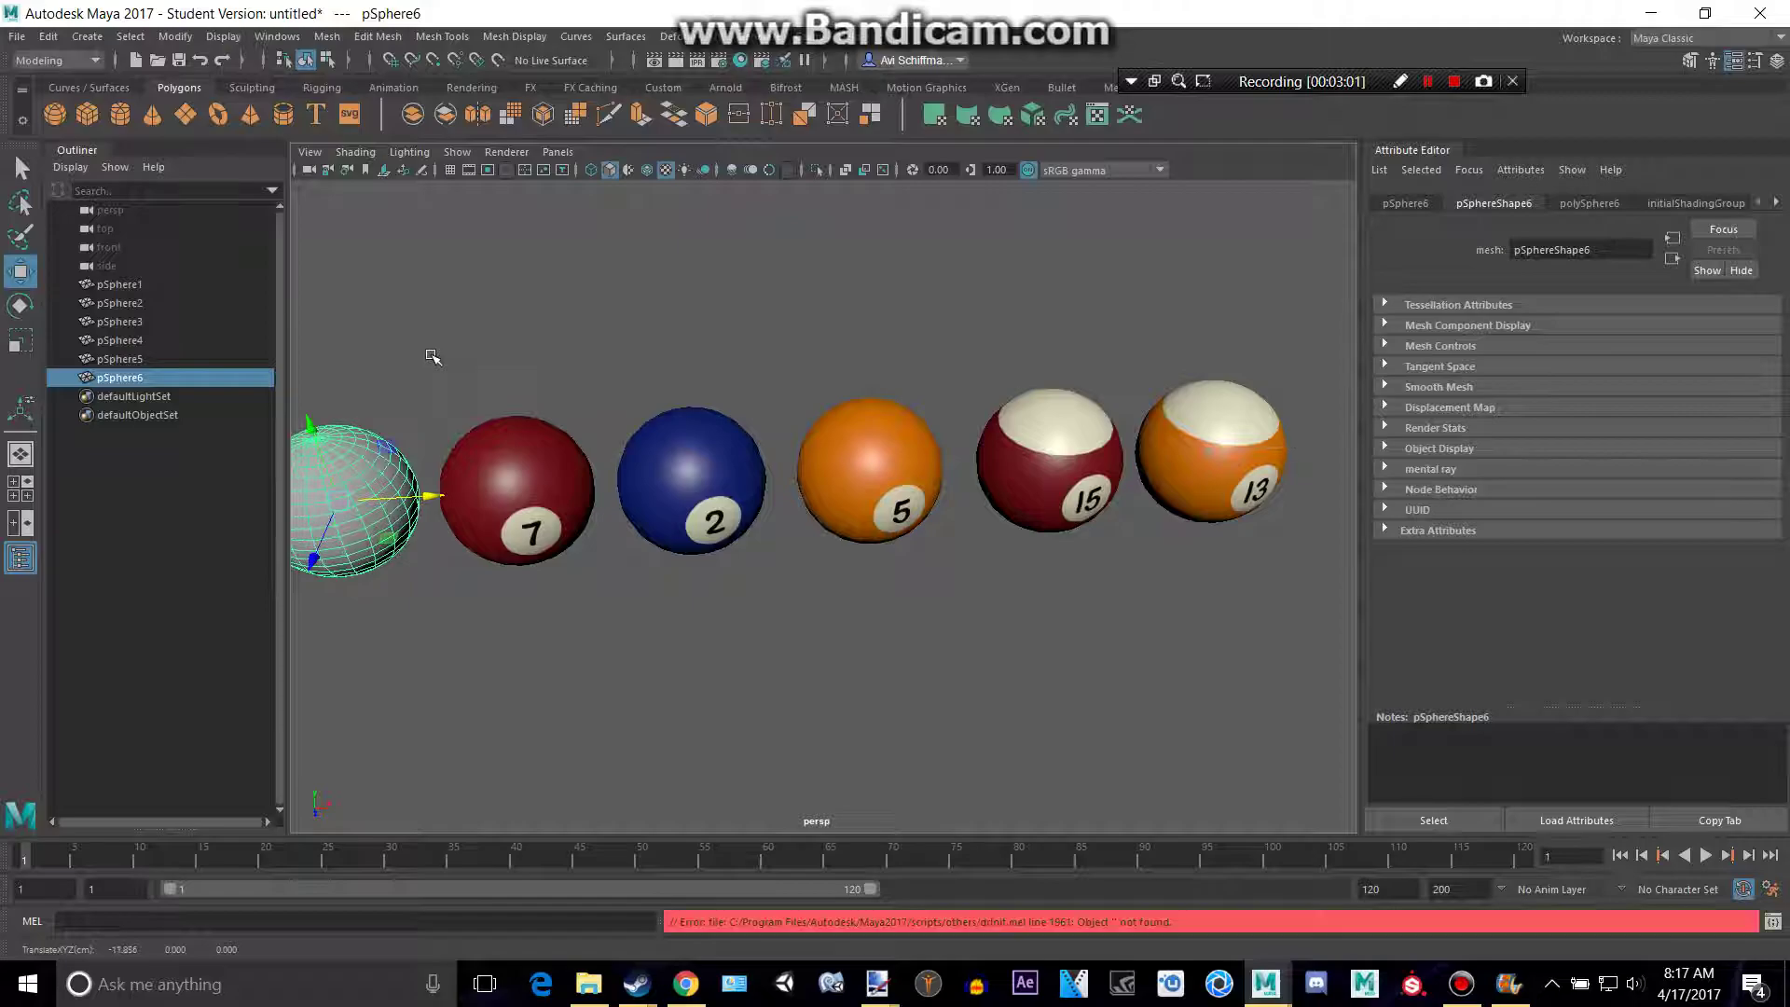
Save the yellow 1-ball texture from Chrome as one_texture.jpg, then return to Maya
key("alt+Tab")
scroll(653, 578, "down", 1)
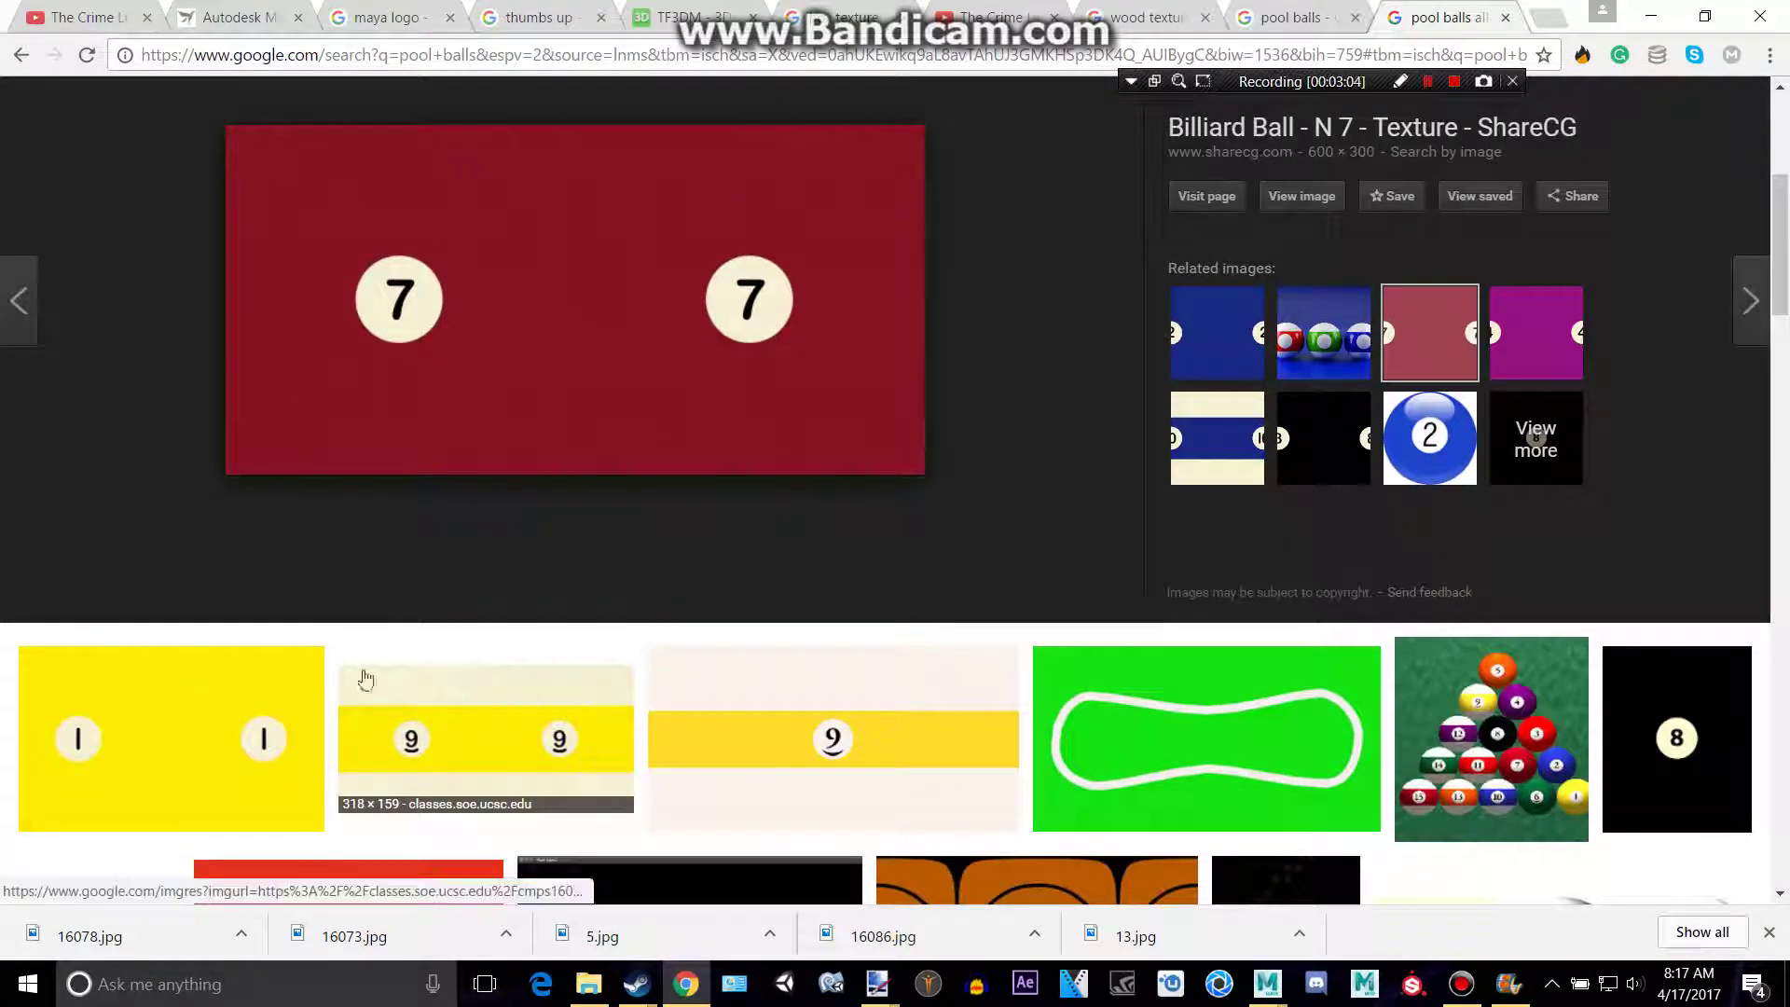
left_click(312, 685)
right_click(666, 555)
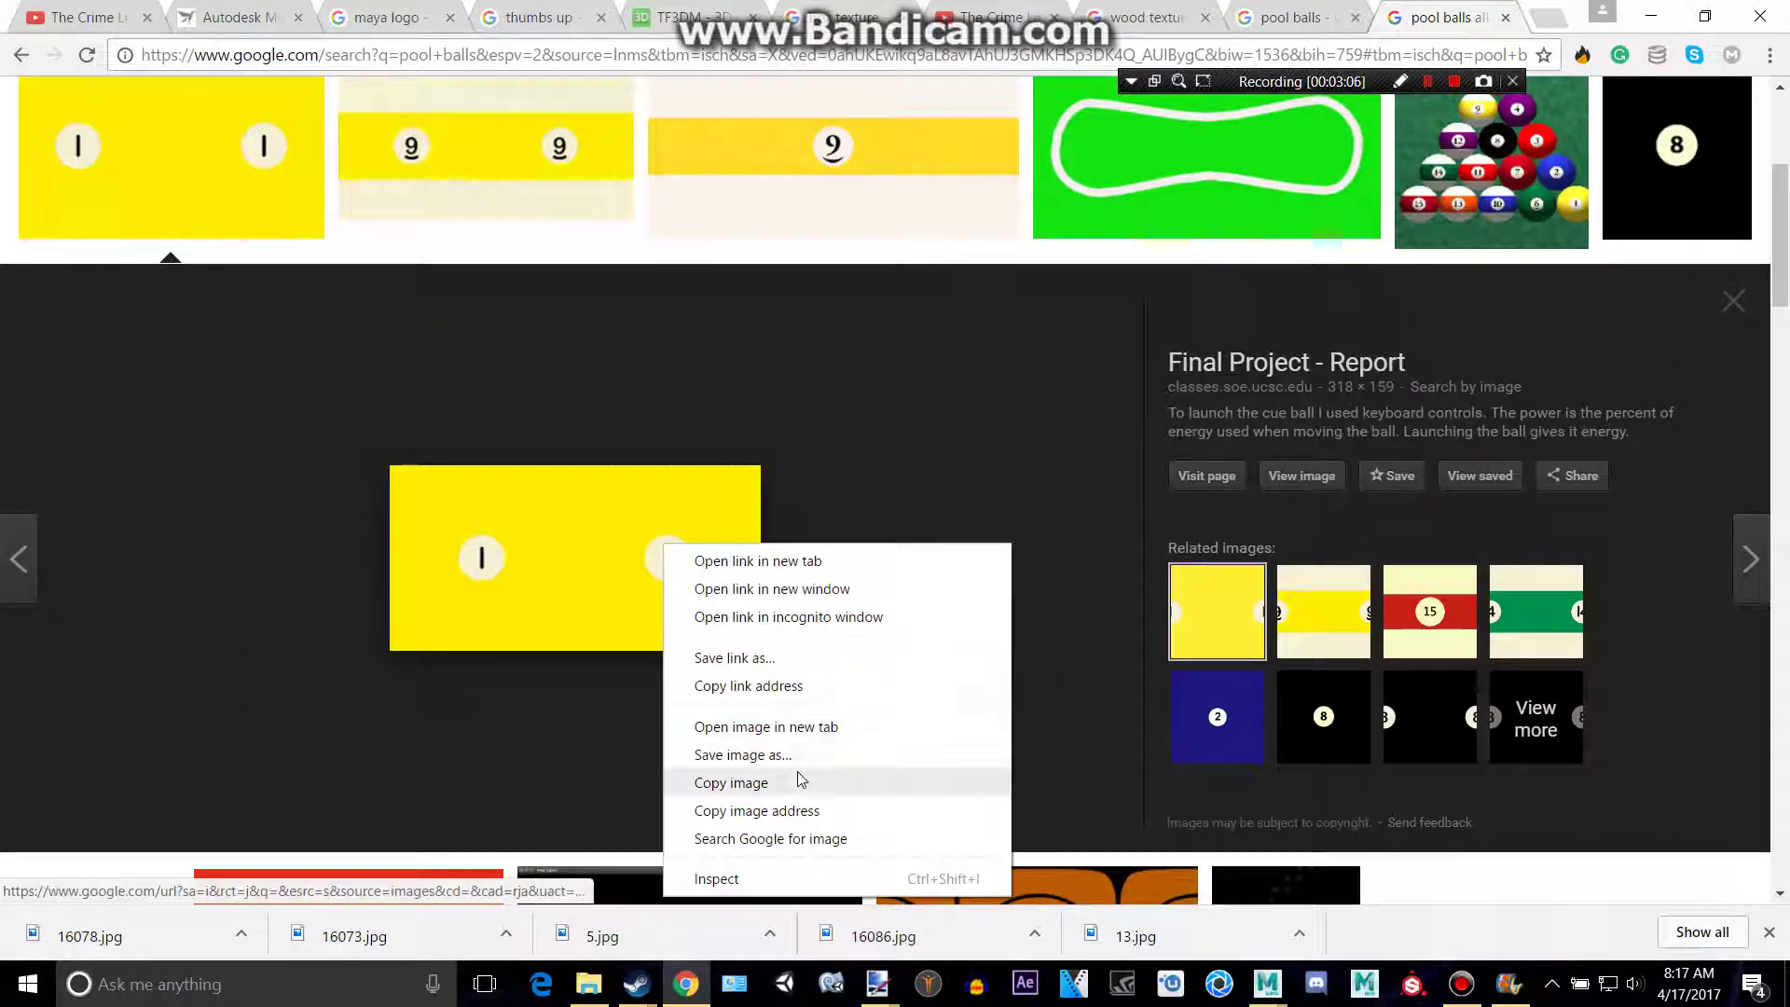
left_click(821, 746)
left_click(1063, 829)
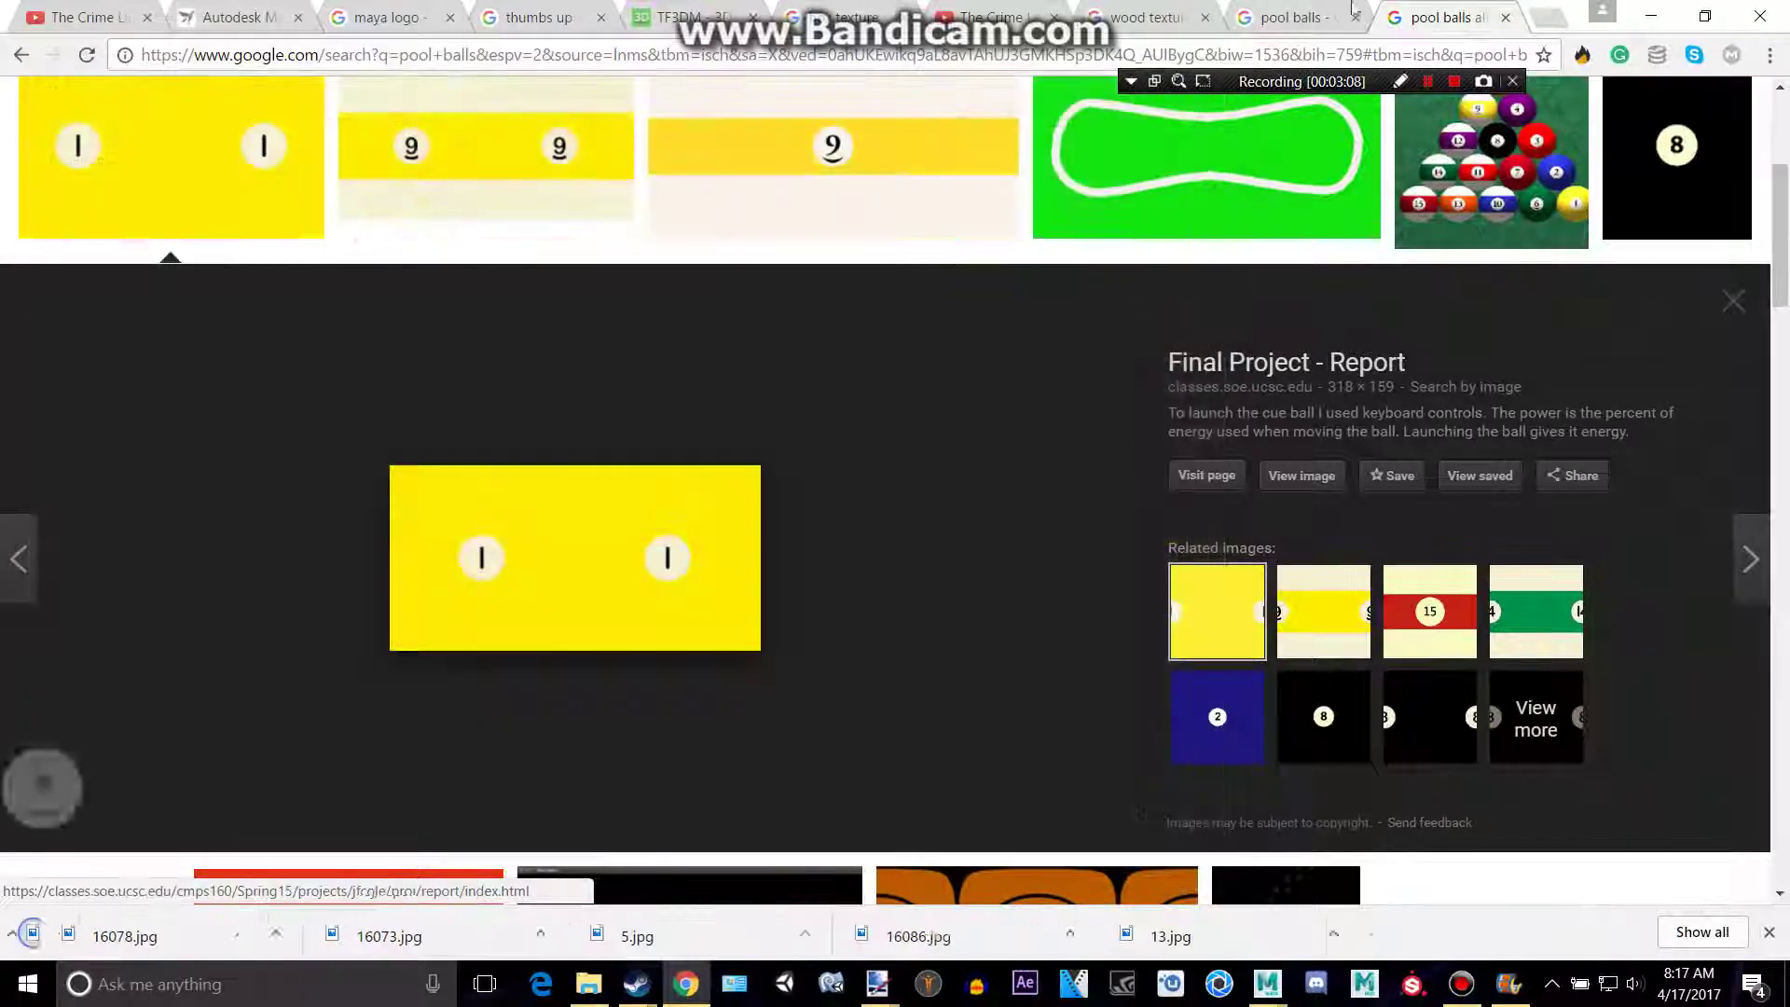
left_click(1306, 14)
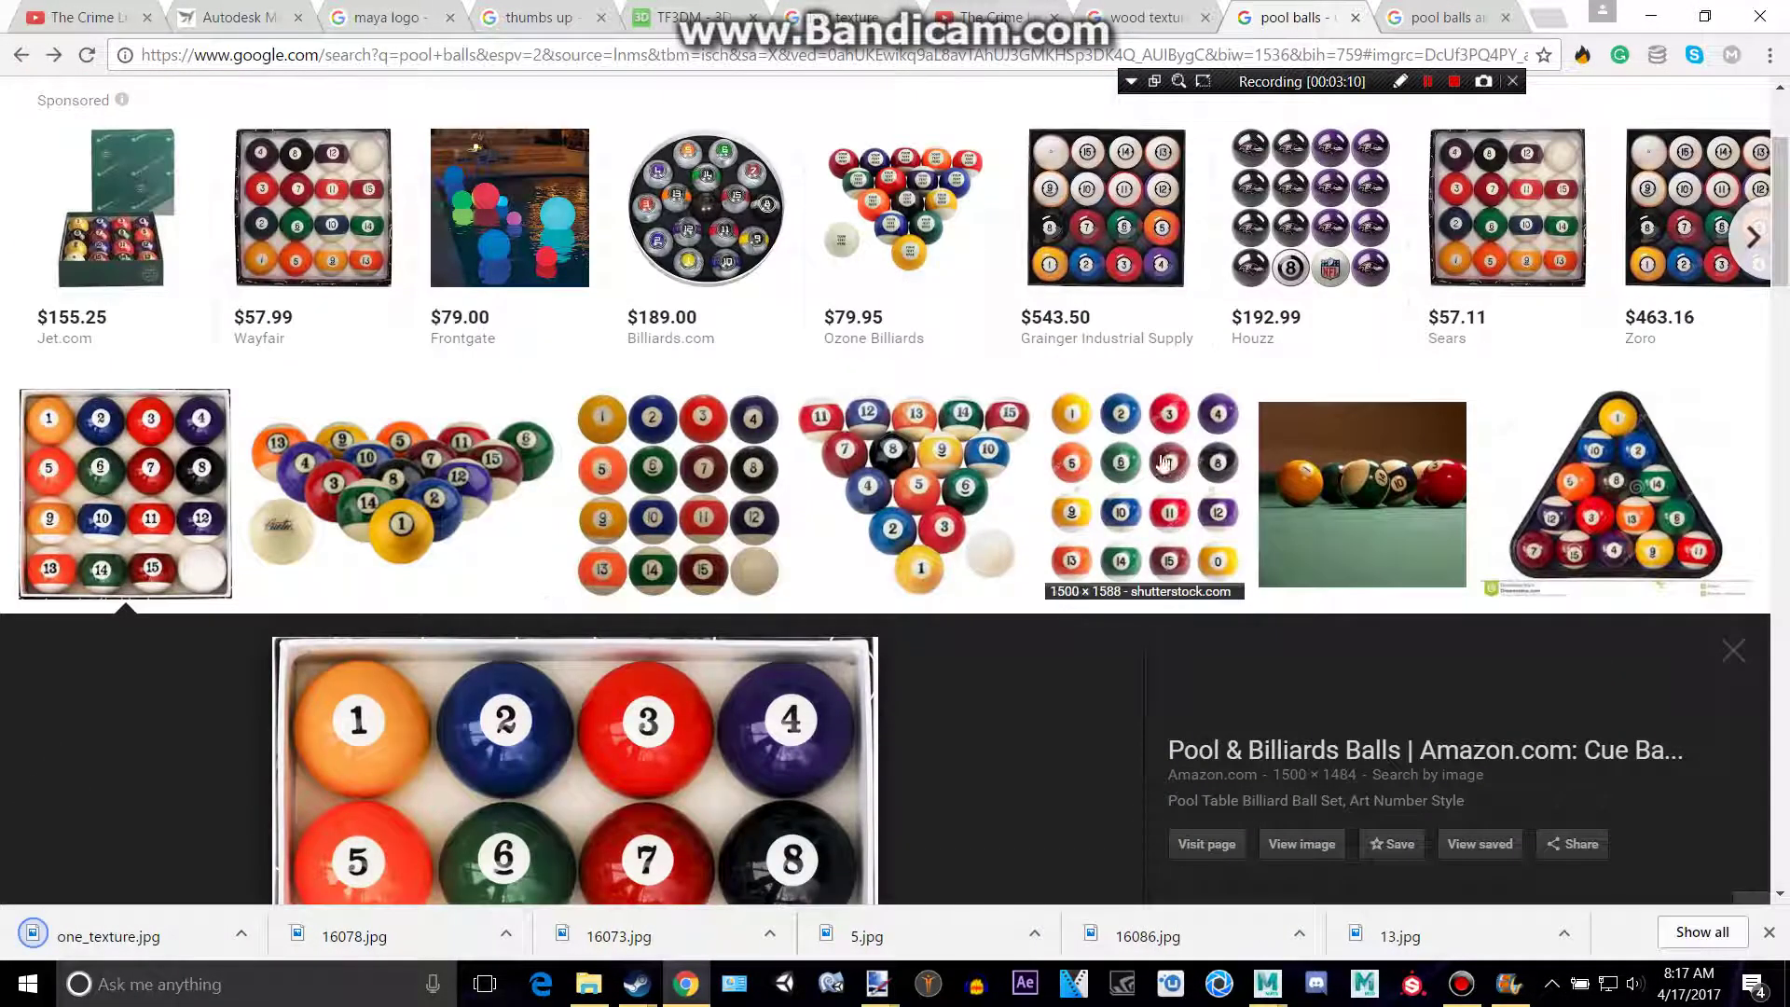
key("alt+Tab")
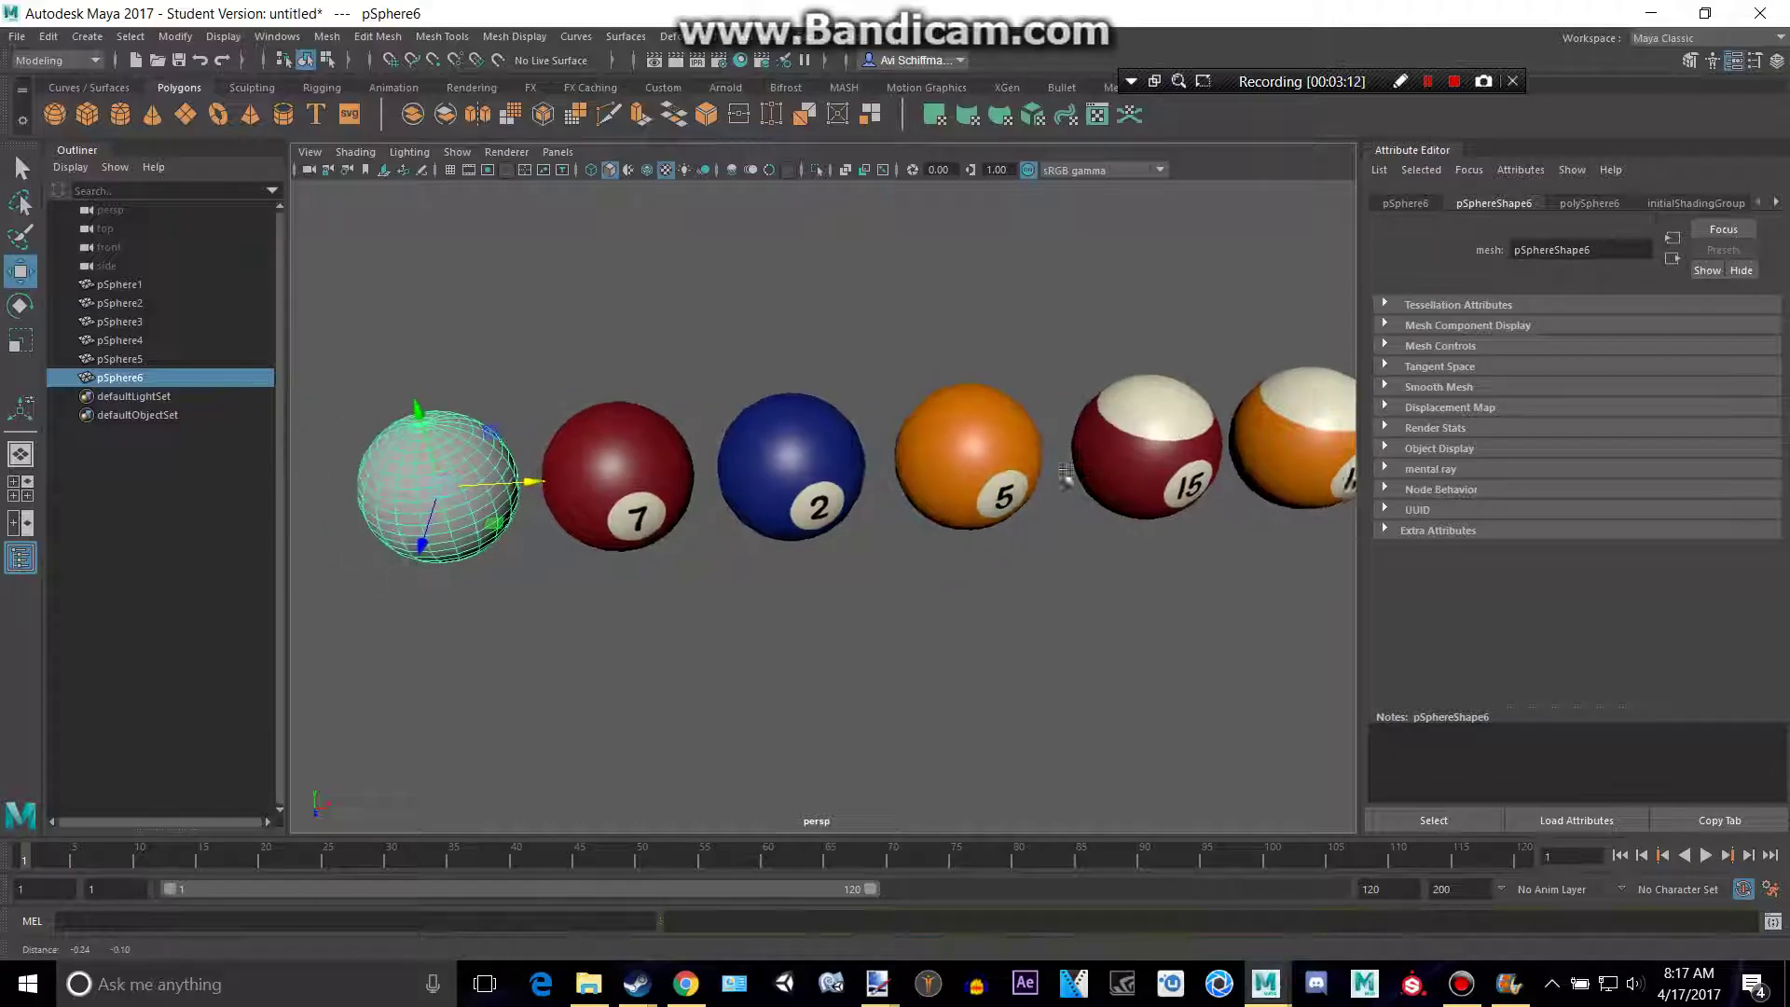
Give the leftmost sphere a Blinn material with 16079.jpg as its colour file texture
right_click_drag(473, 457, 494, 945)
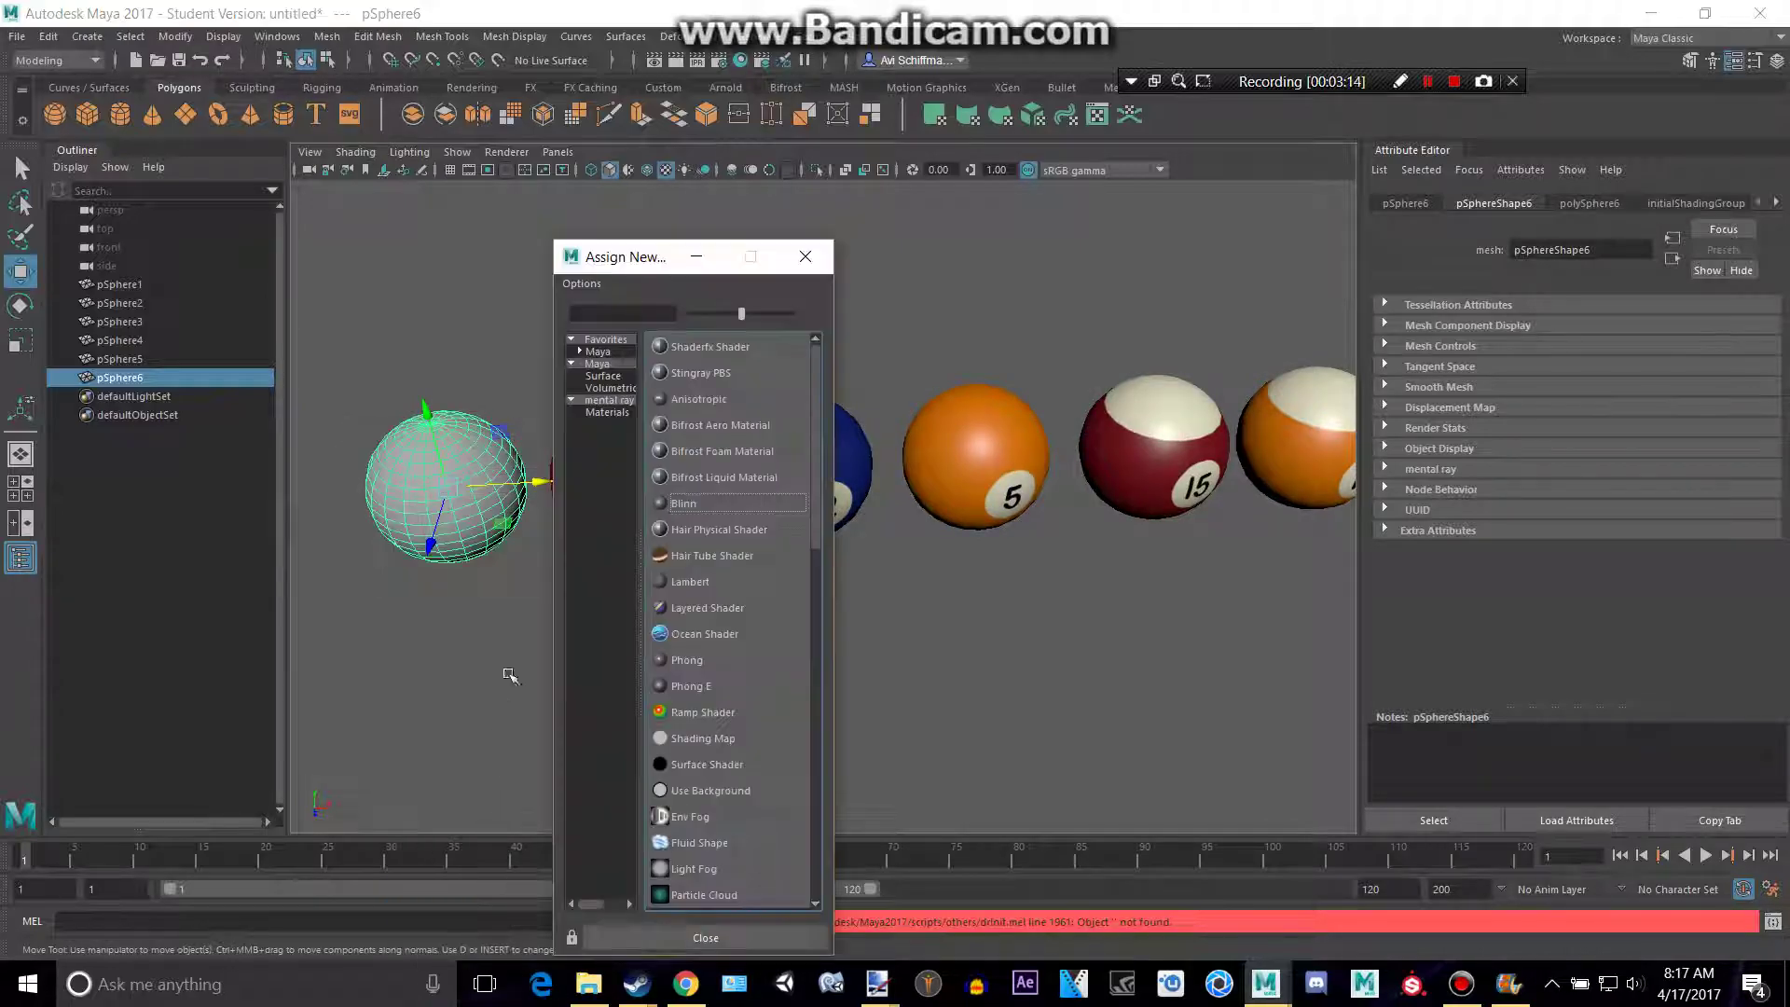
left_click(686, 504)
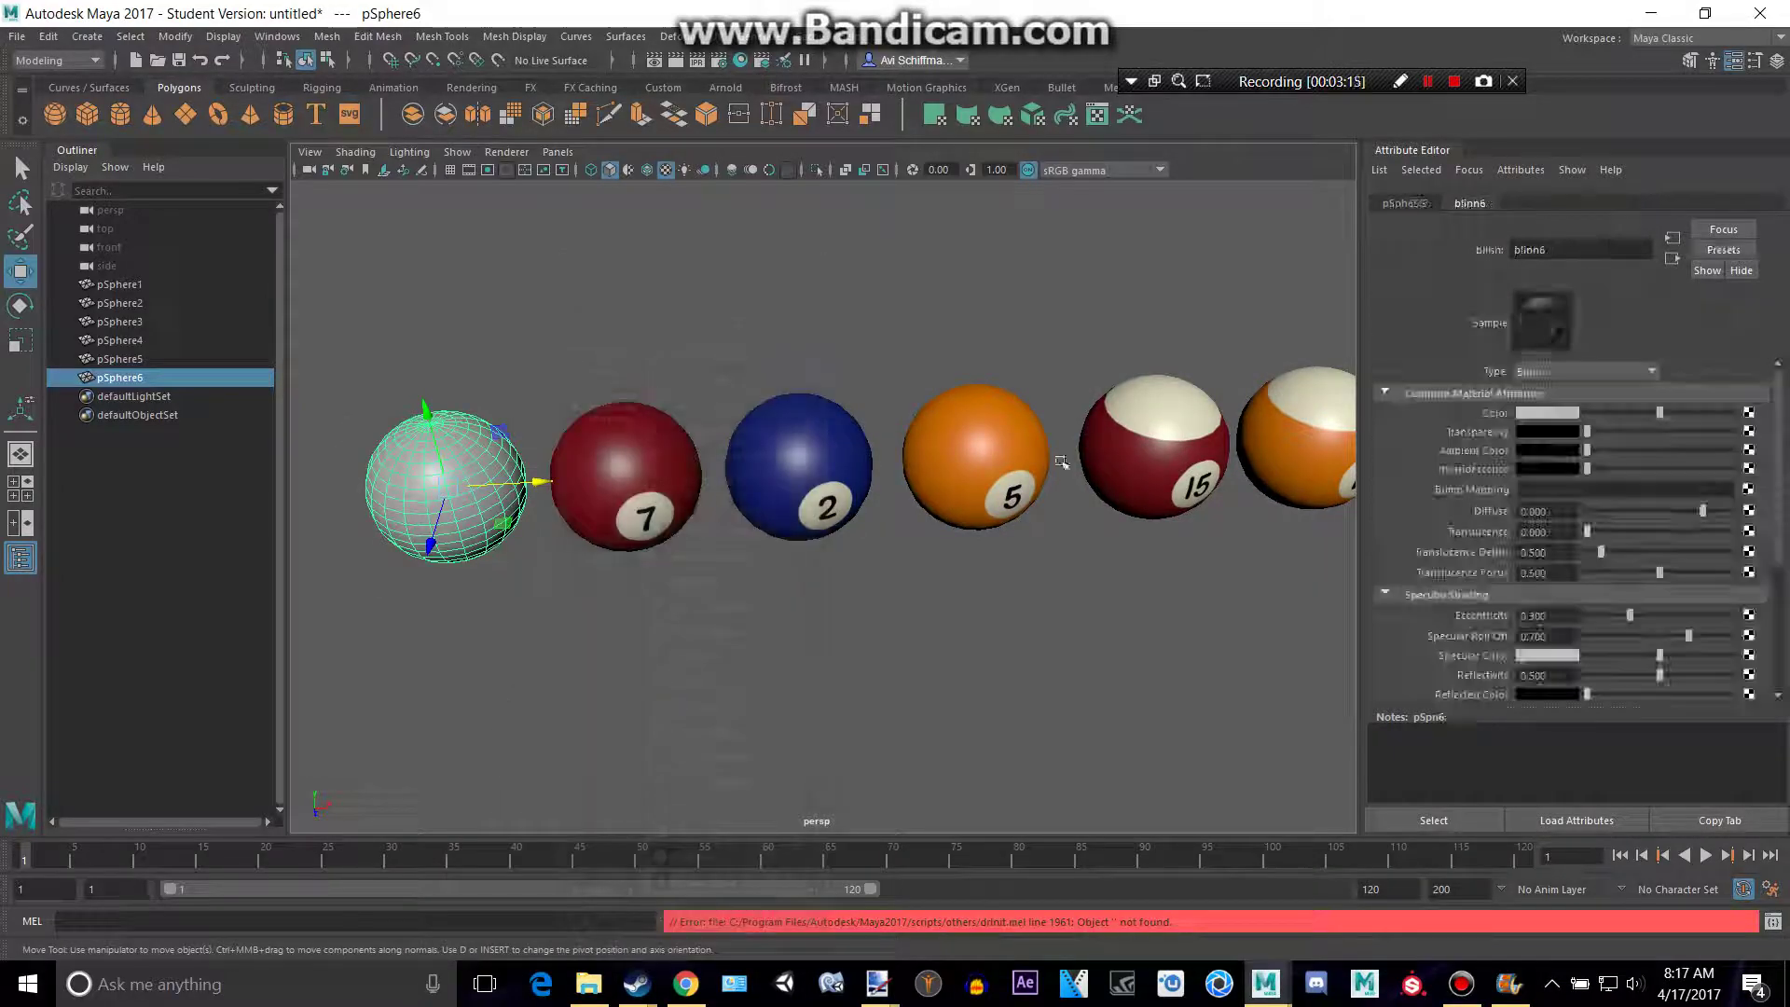
left_click(1750, 413)
left_click(829, 506)
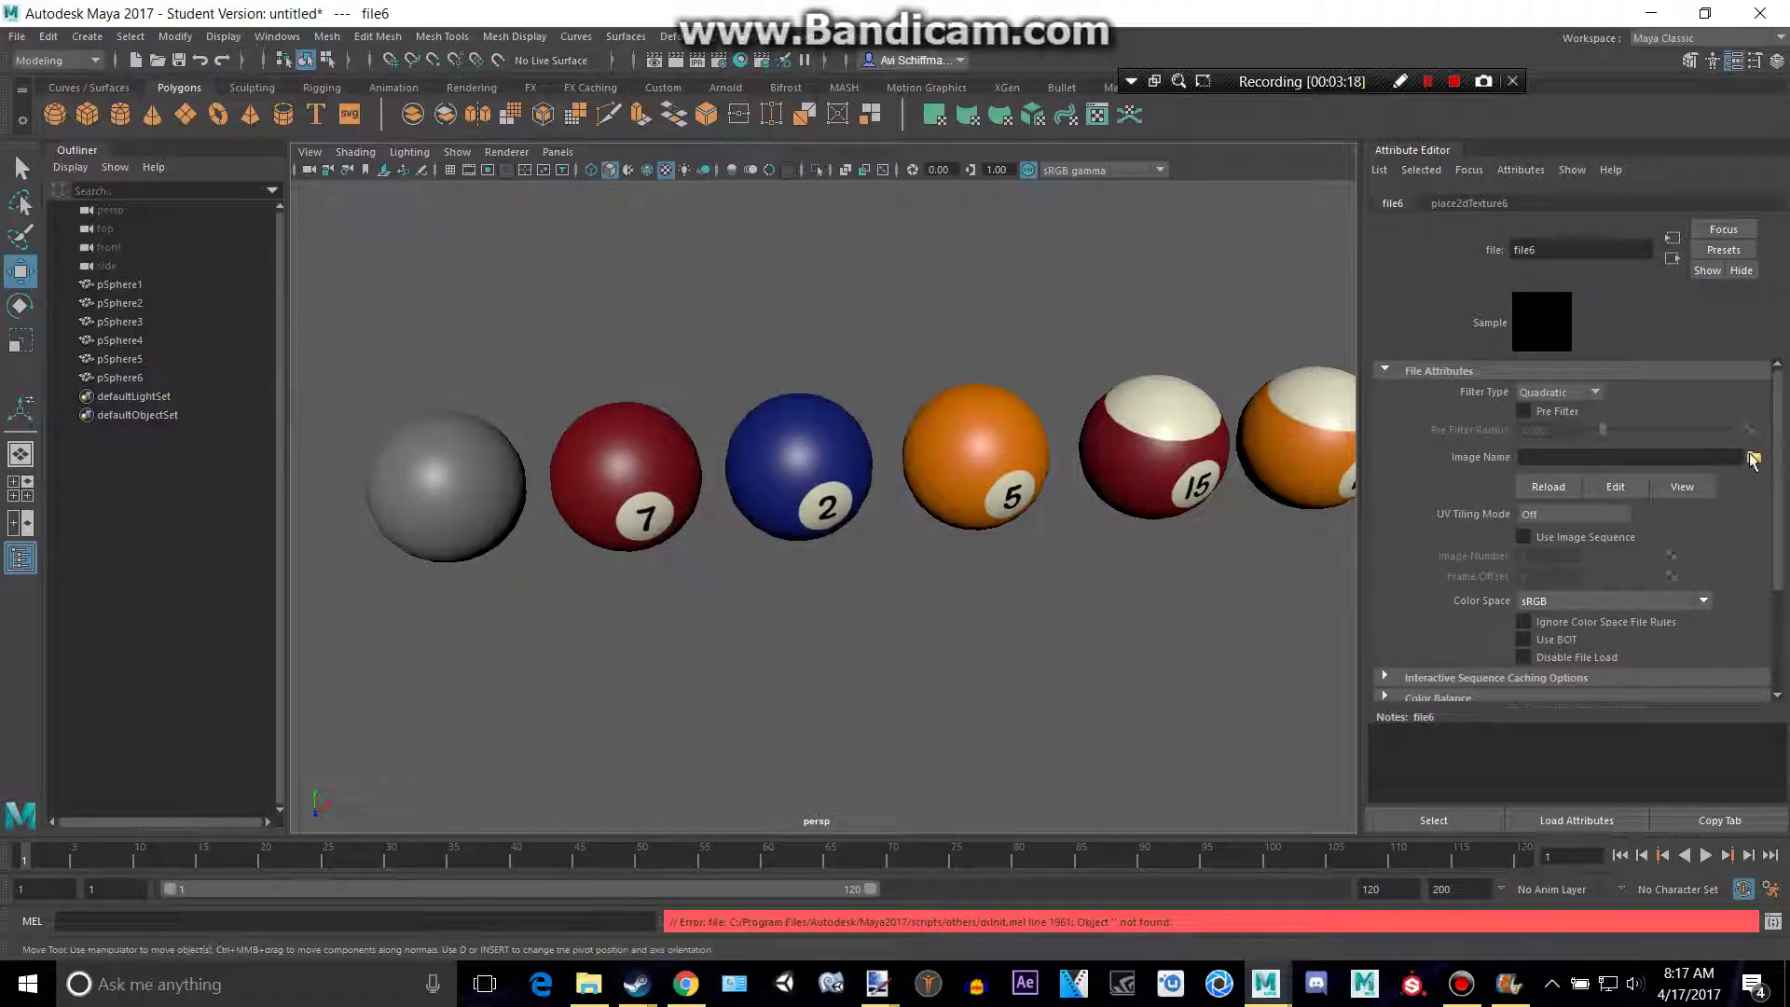
left_click(1753, 458)
type("16079.jpg")
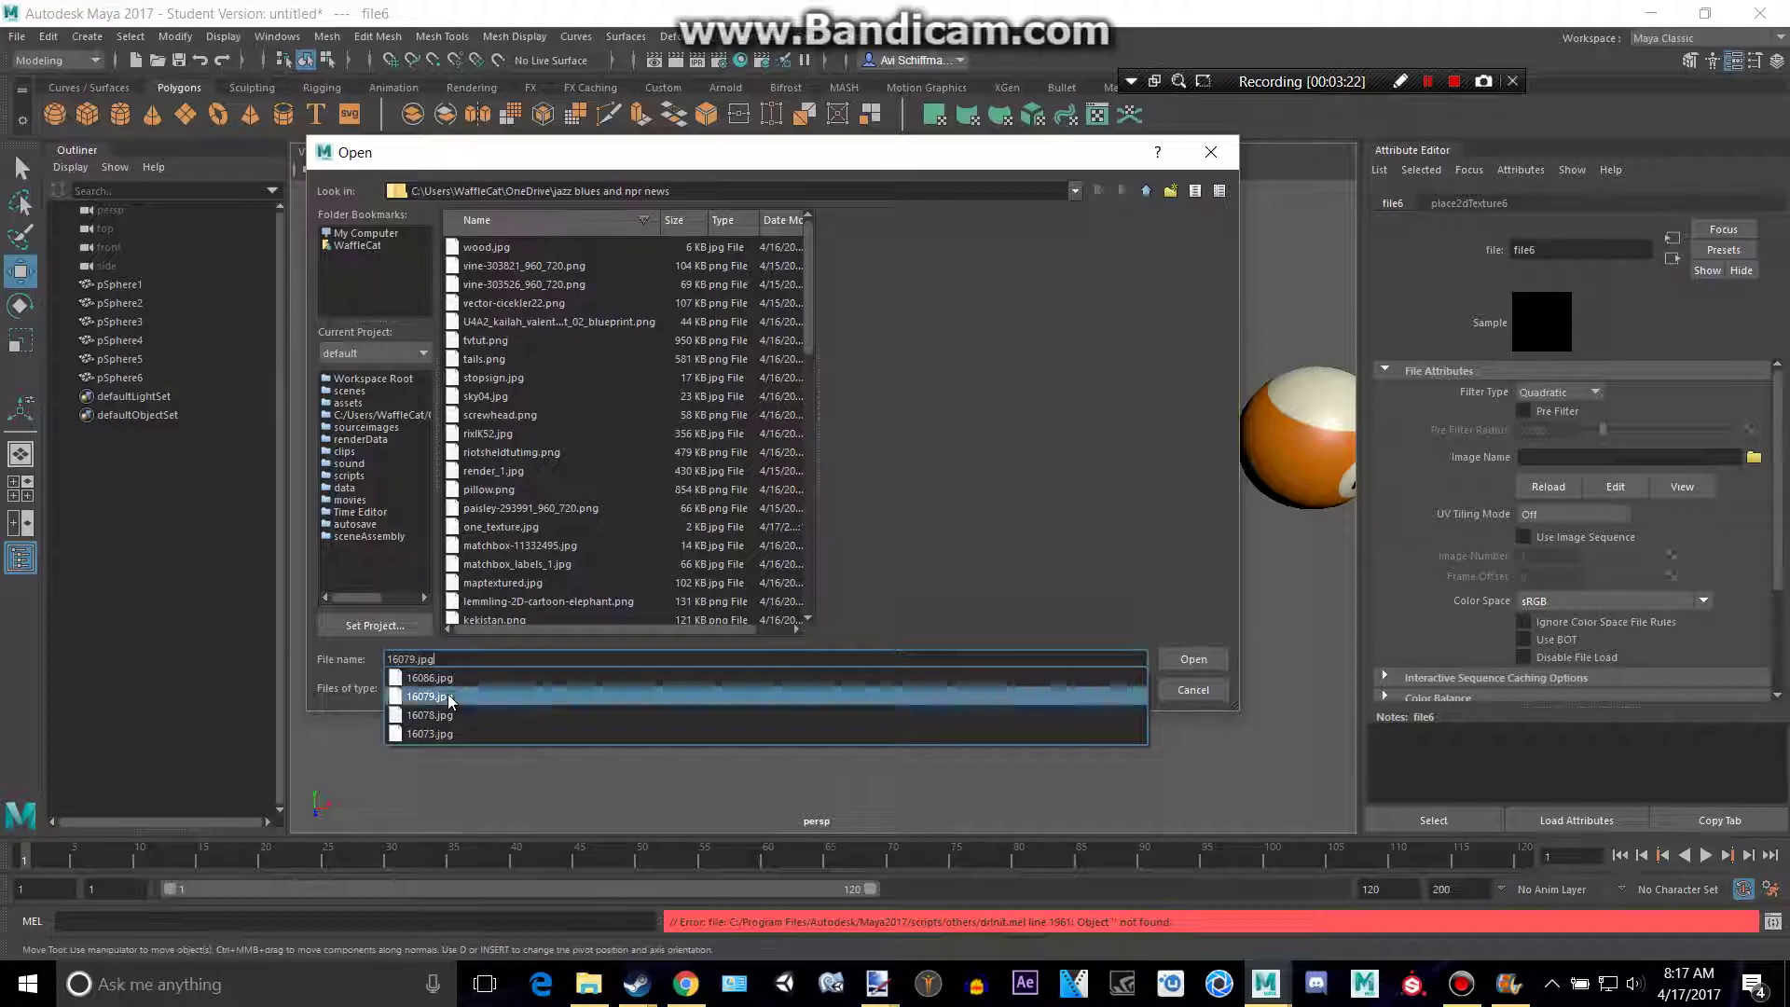
left_click(429, 697)
left_click(1184, 659)
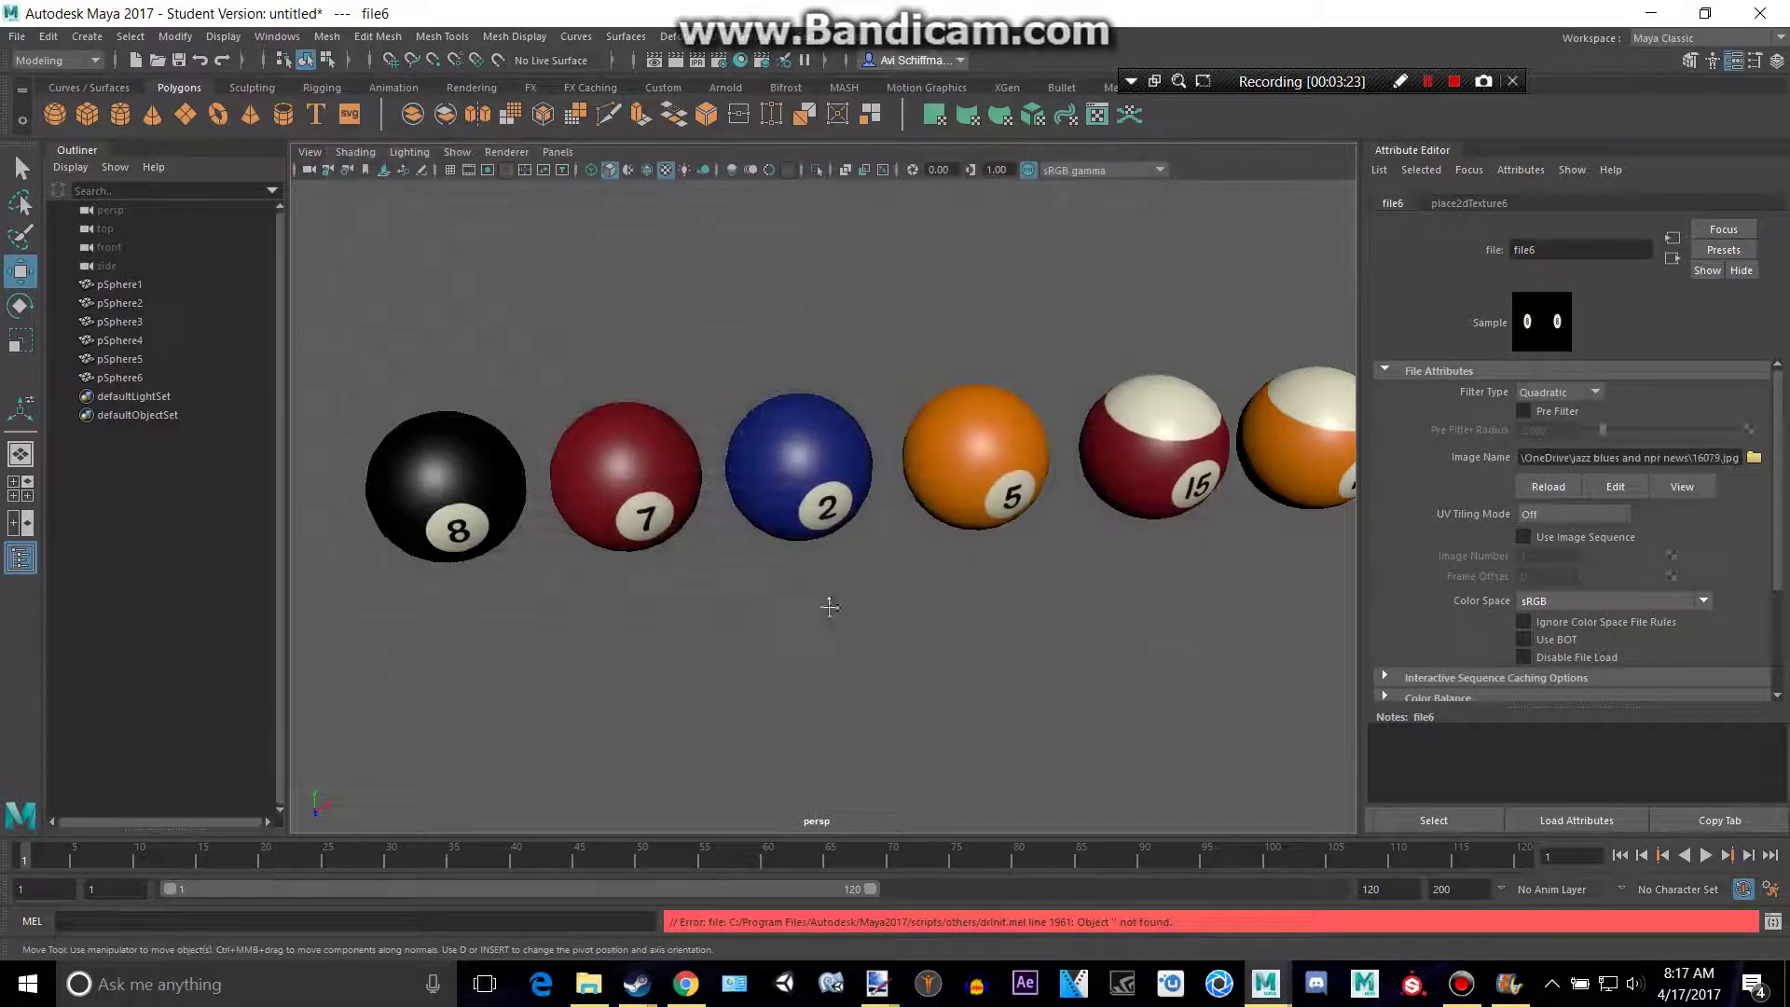
Check the row, then assign the leftmost sphere a fresh untextured Blinn material (blinn7)
left_click_drag(829, 607, 1078, 531, "alt")
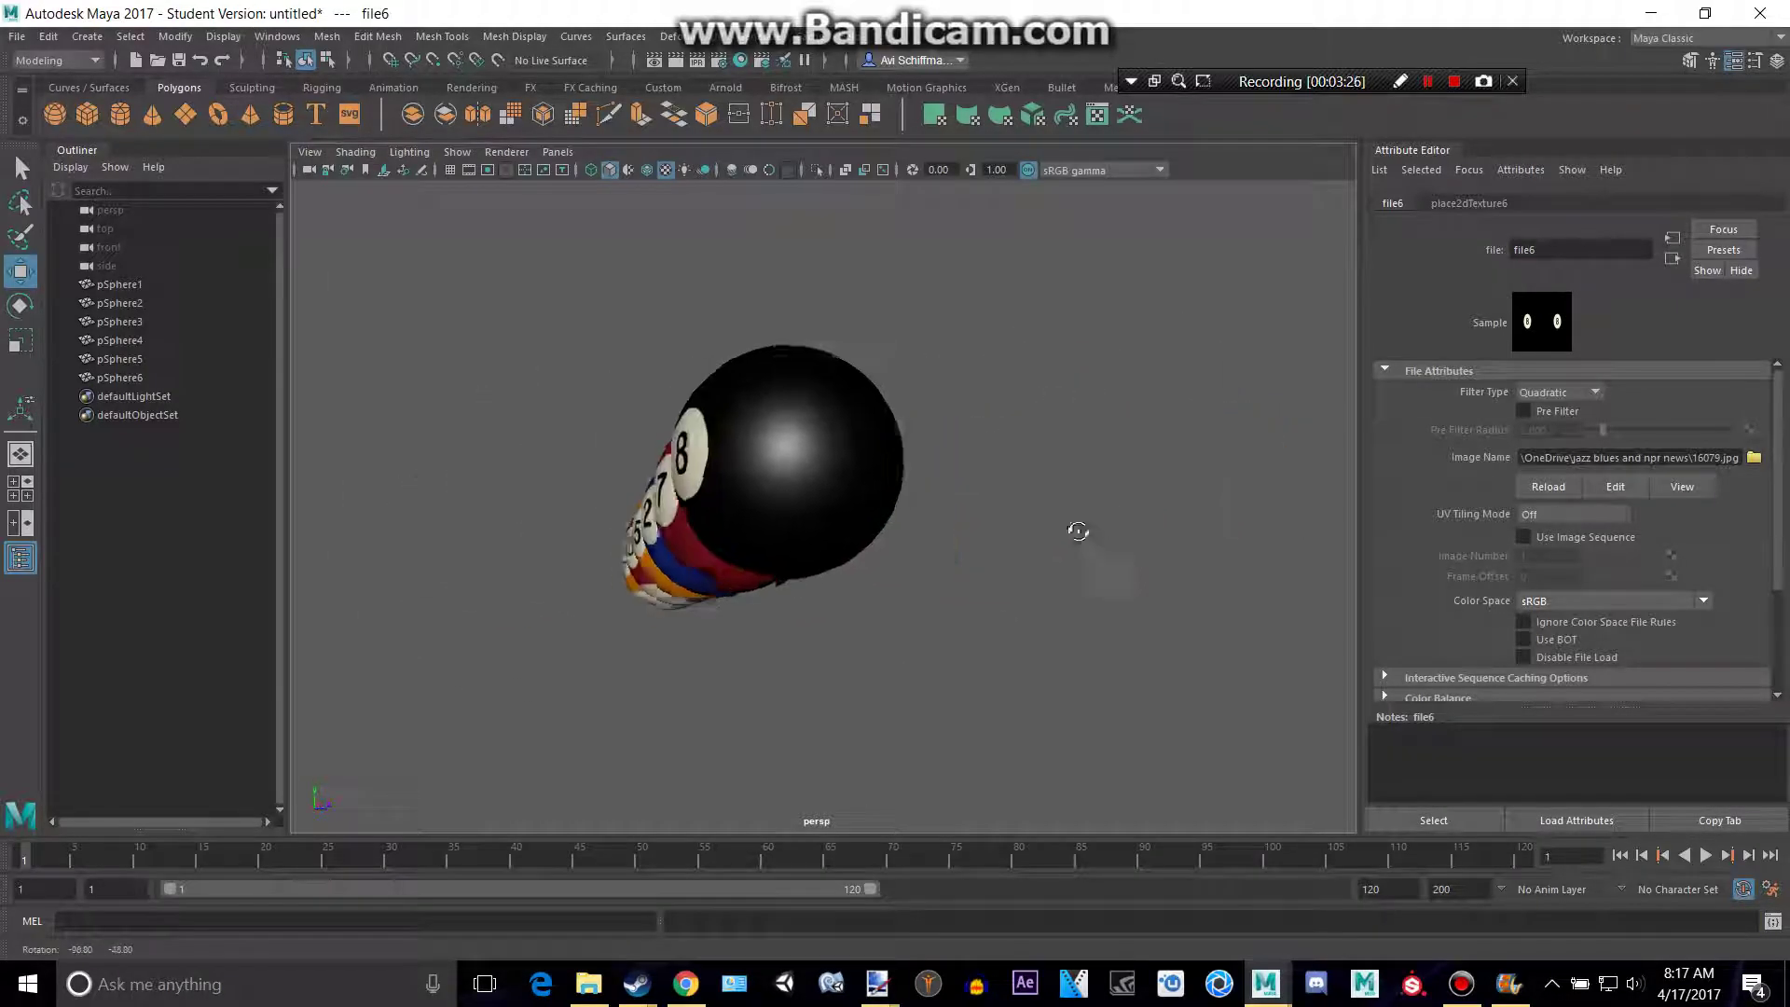
left_click(686, 984)
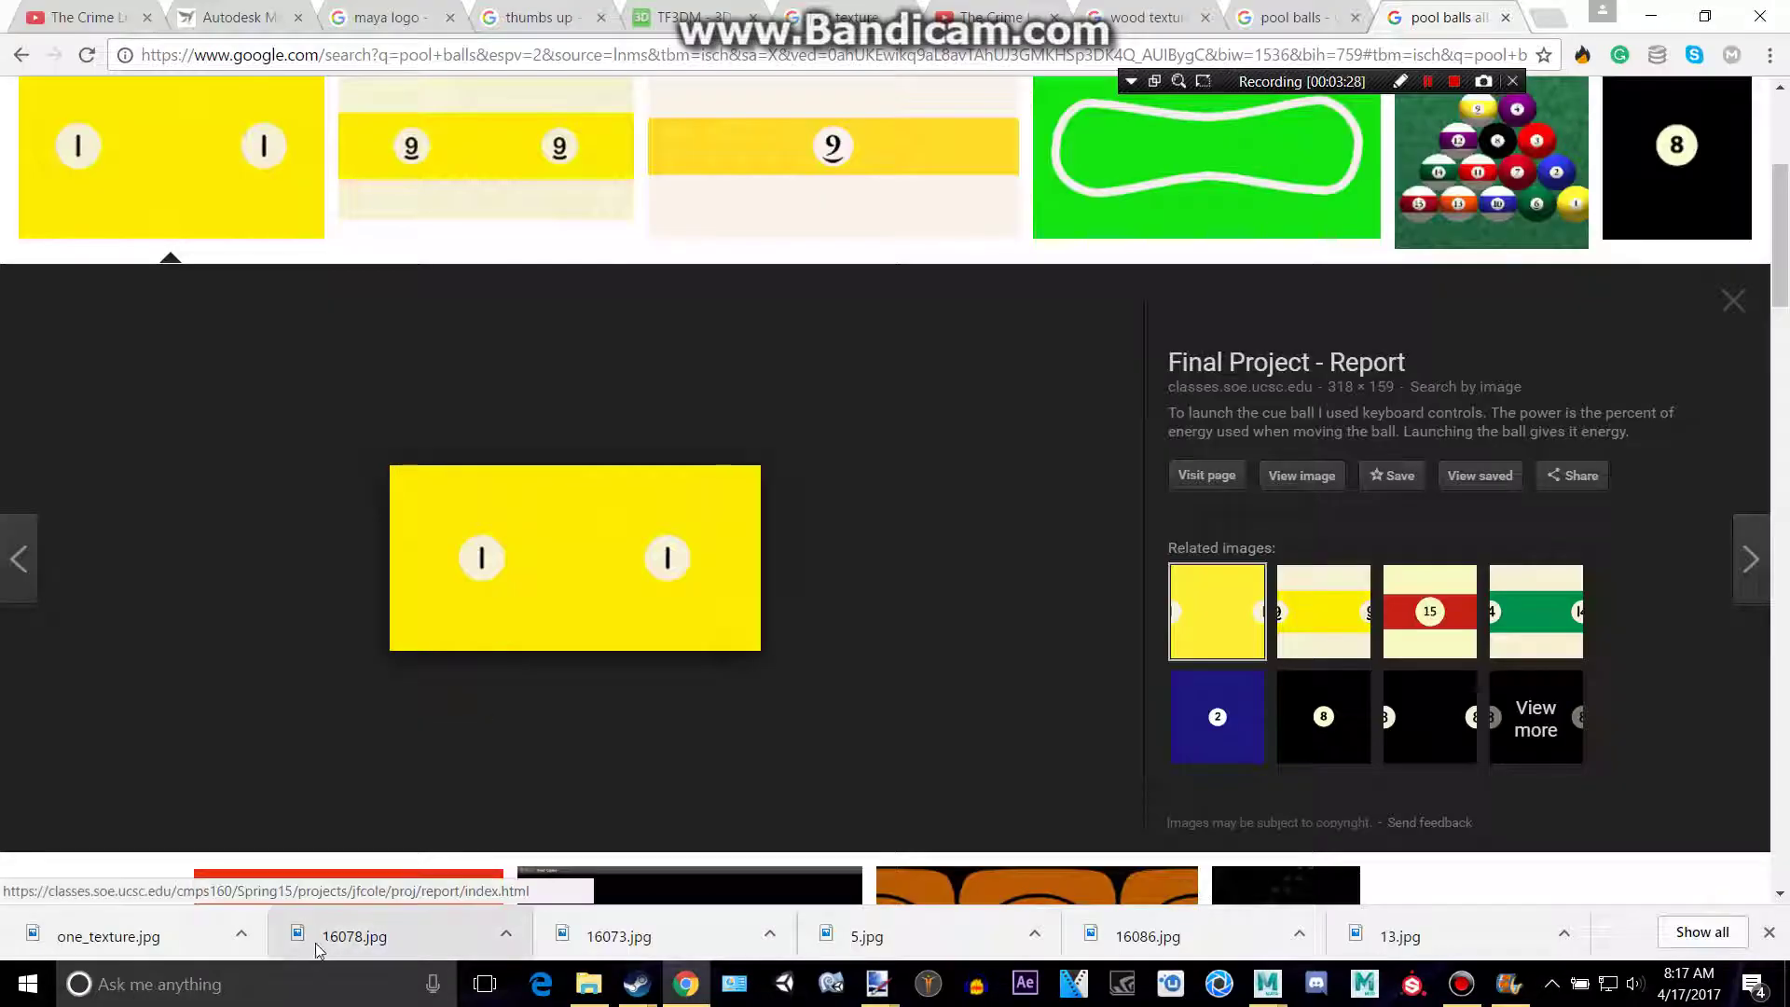
key("alt+Tab")
left_click(446, 522)
right_click(448, 432)
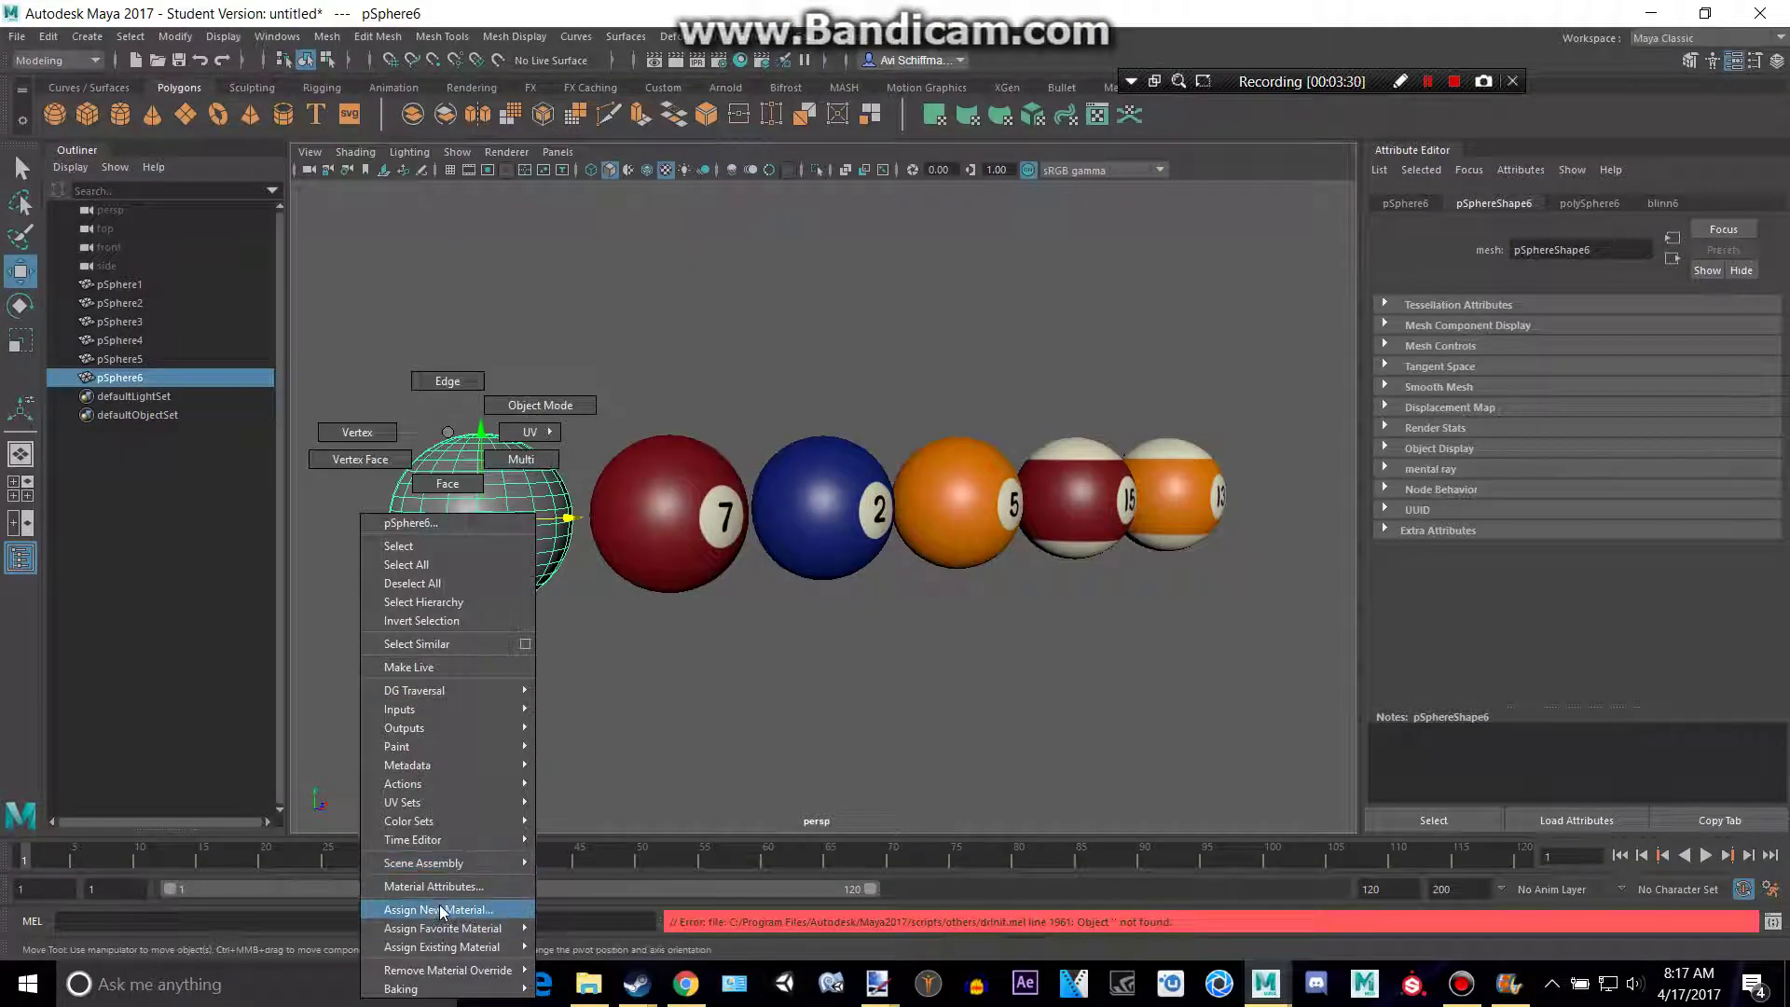
left_click(442, 910)
left_click(718, 504)
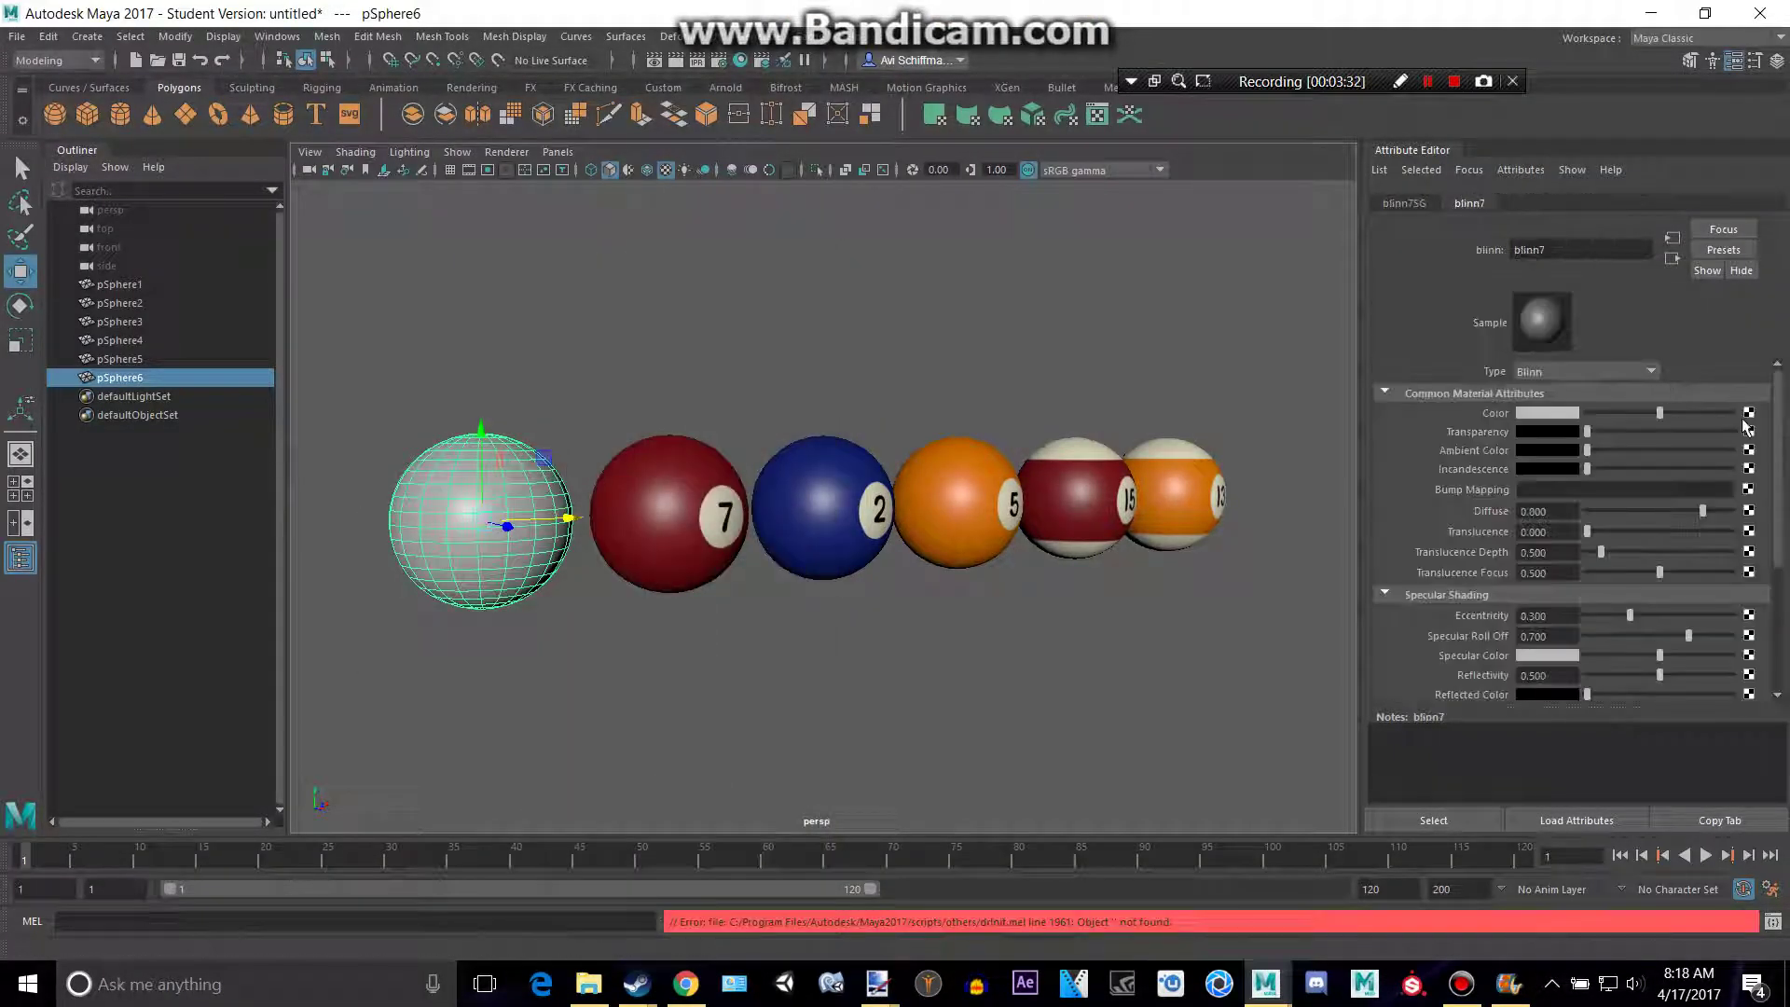
Connect a file texture (file7) using one_texture.jpg to blinn7's colour
left_click(847, 498)
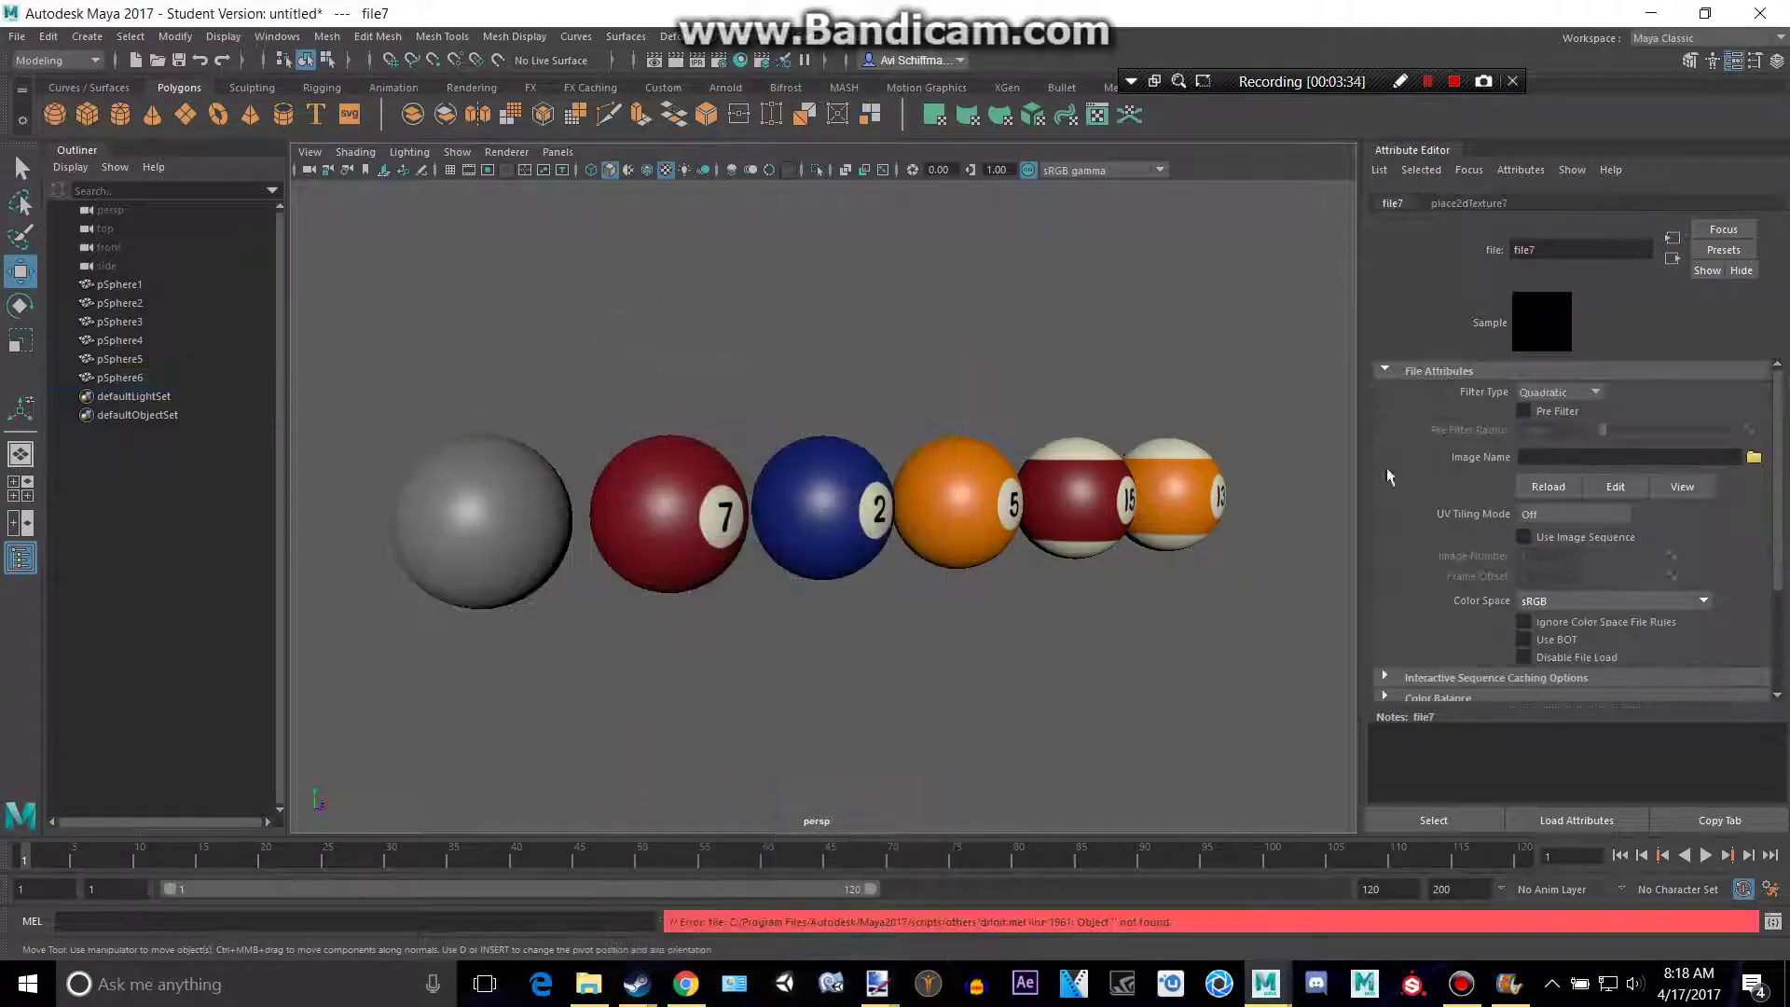
left_click(1754, 457)
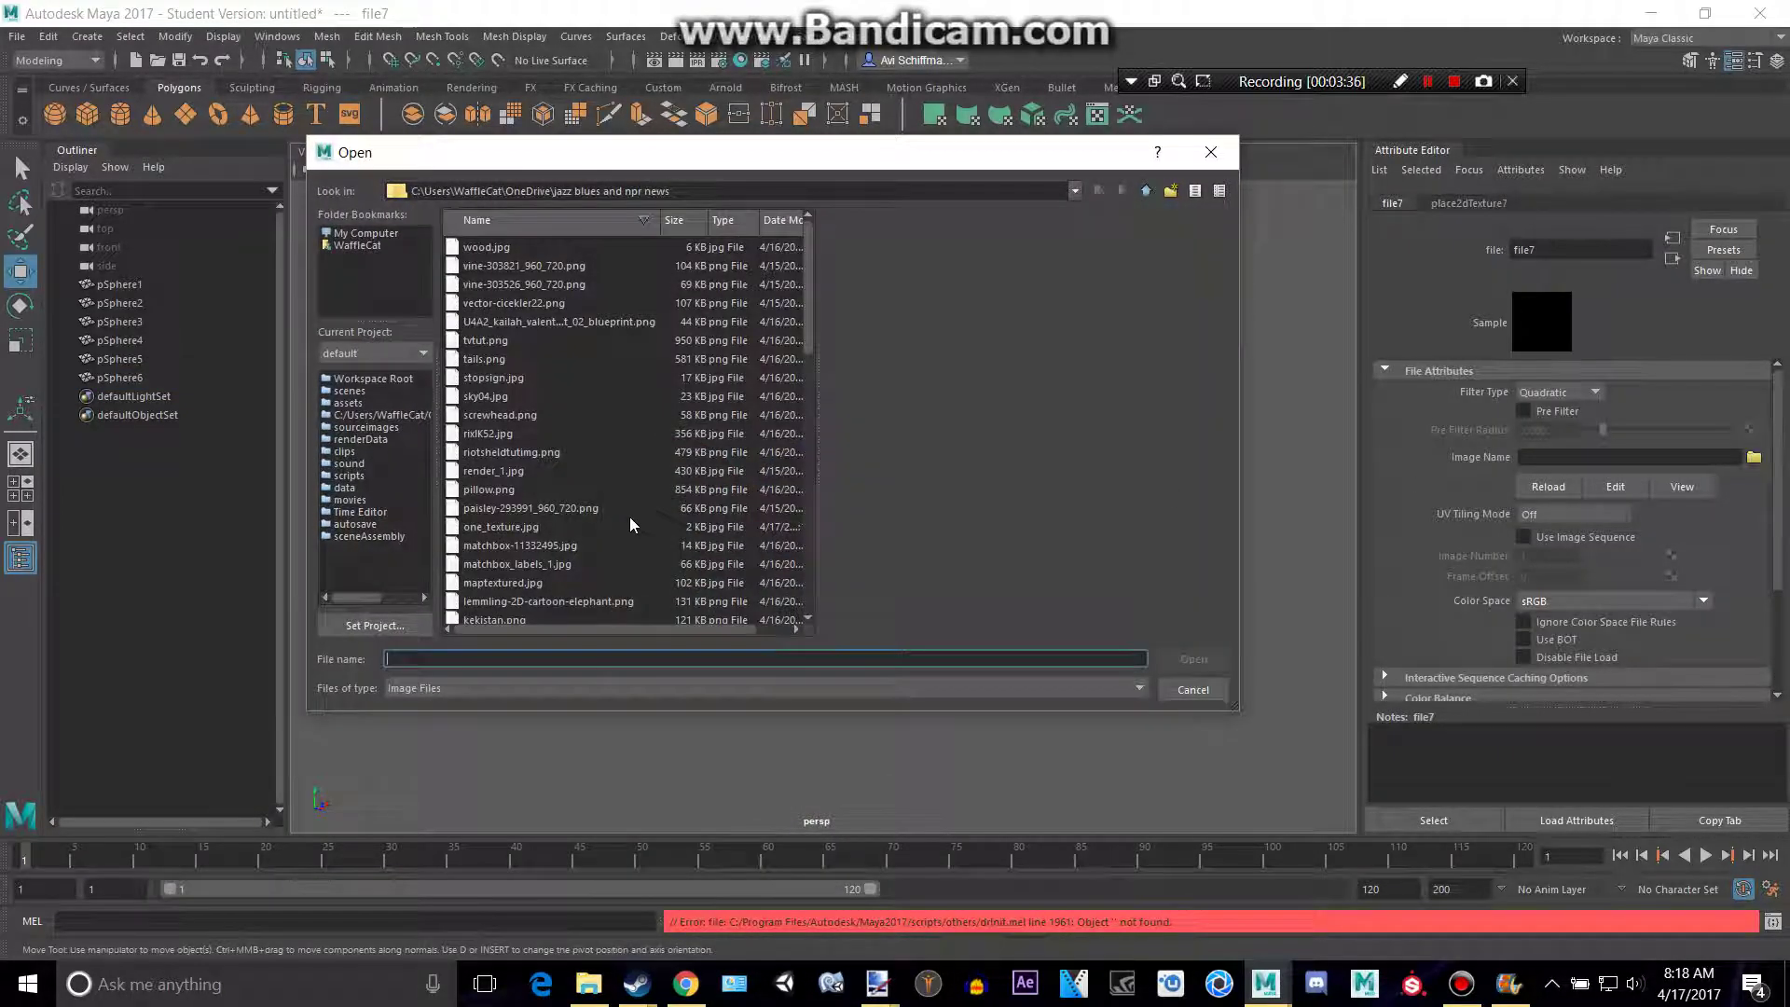
type("o")
left_click(522, 527)
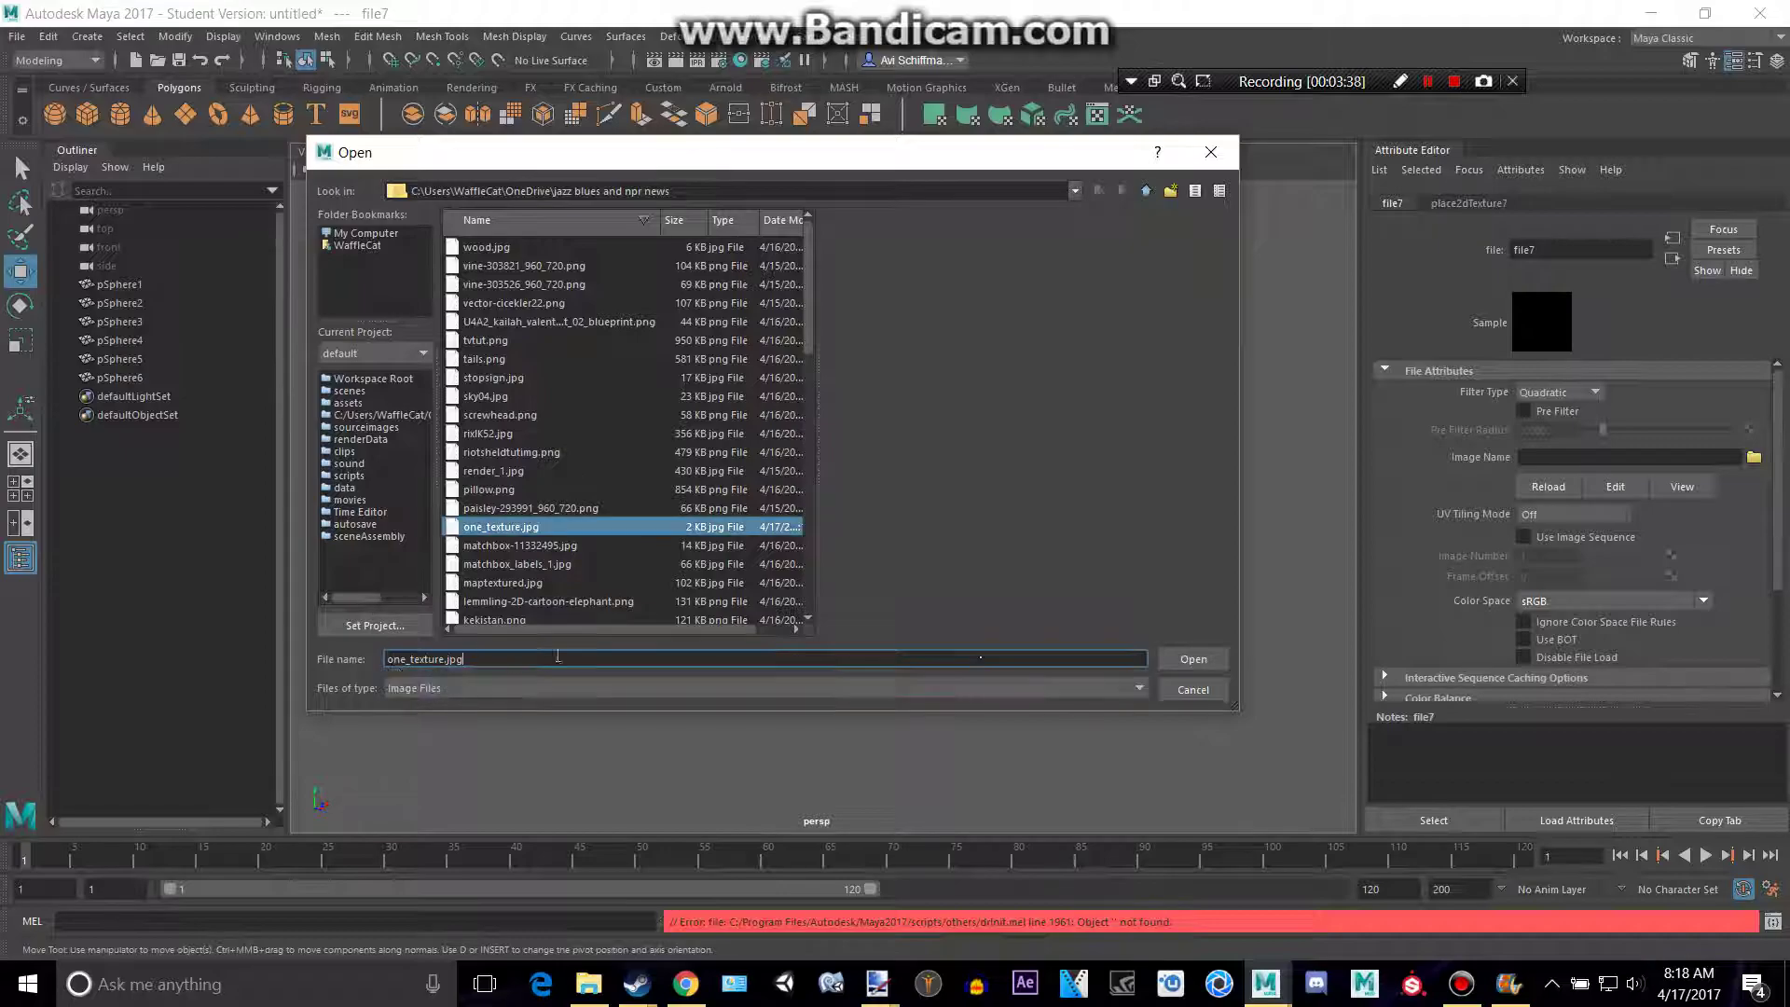
left_click(1179, 650)
Save the yellow-striped 9-ball texture from Chrome as 16080.jpg and return to Maya
key("alt+Tab")
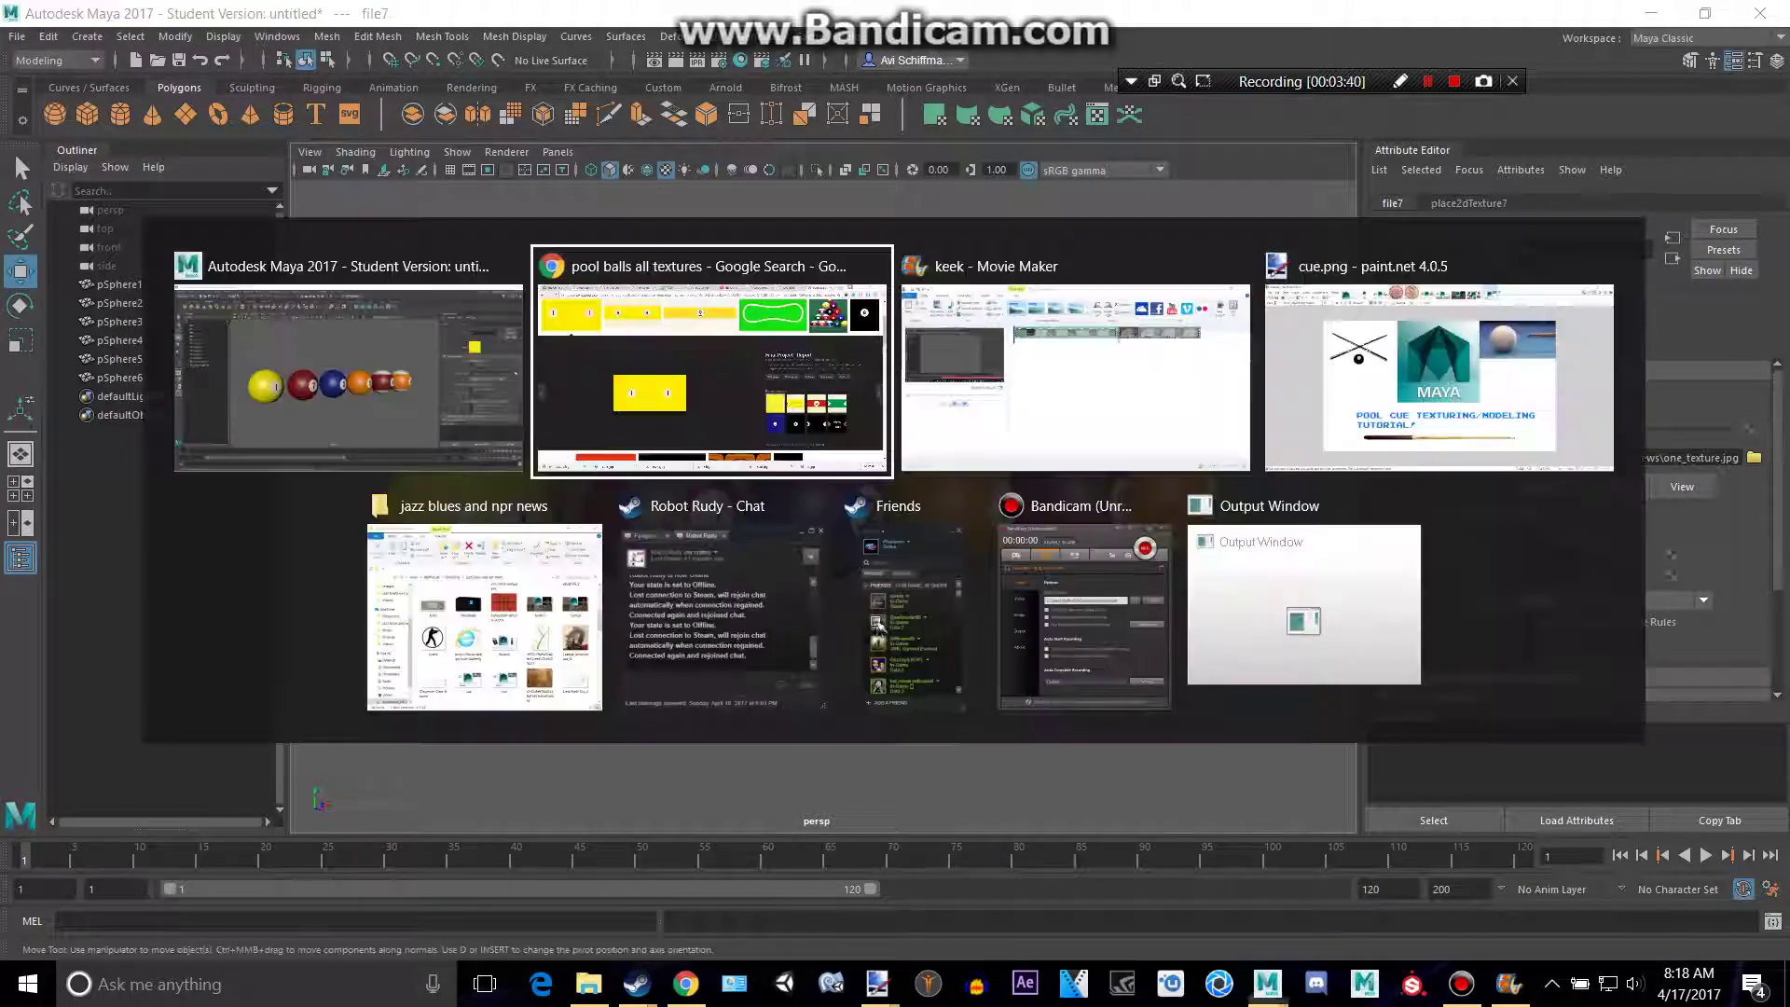
left_click(1309, 605)
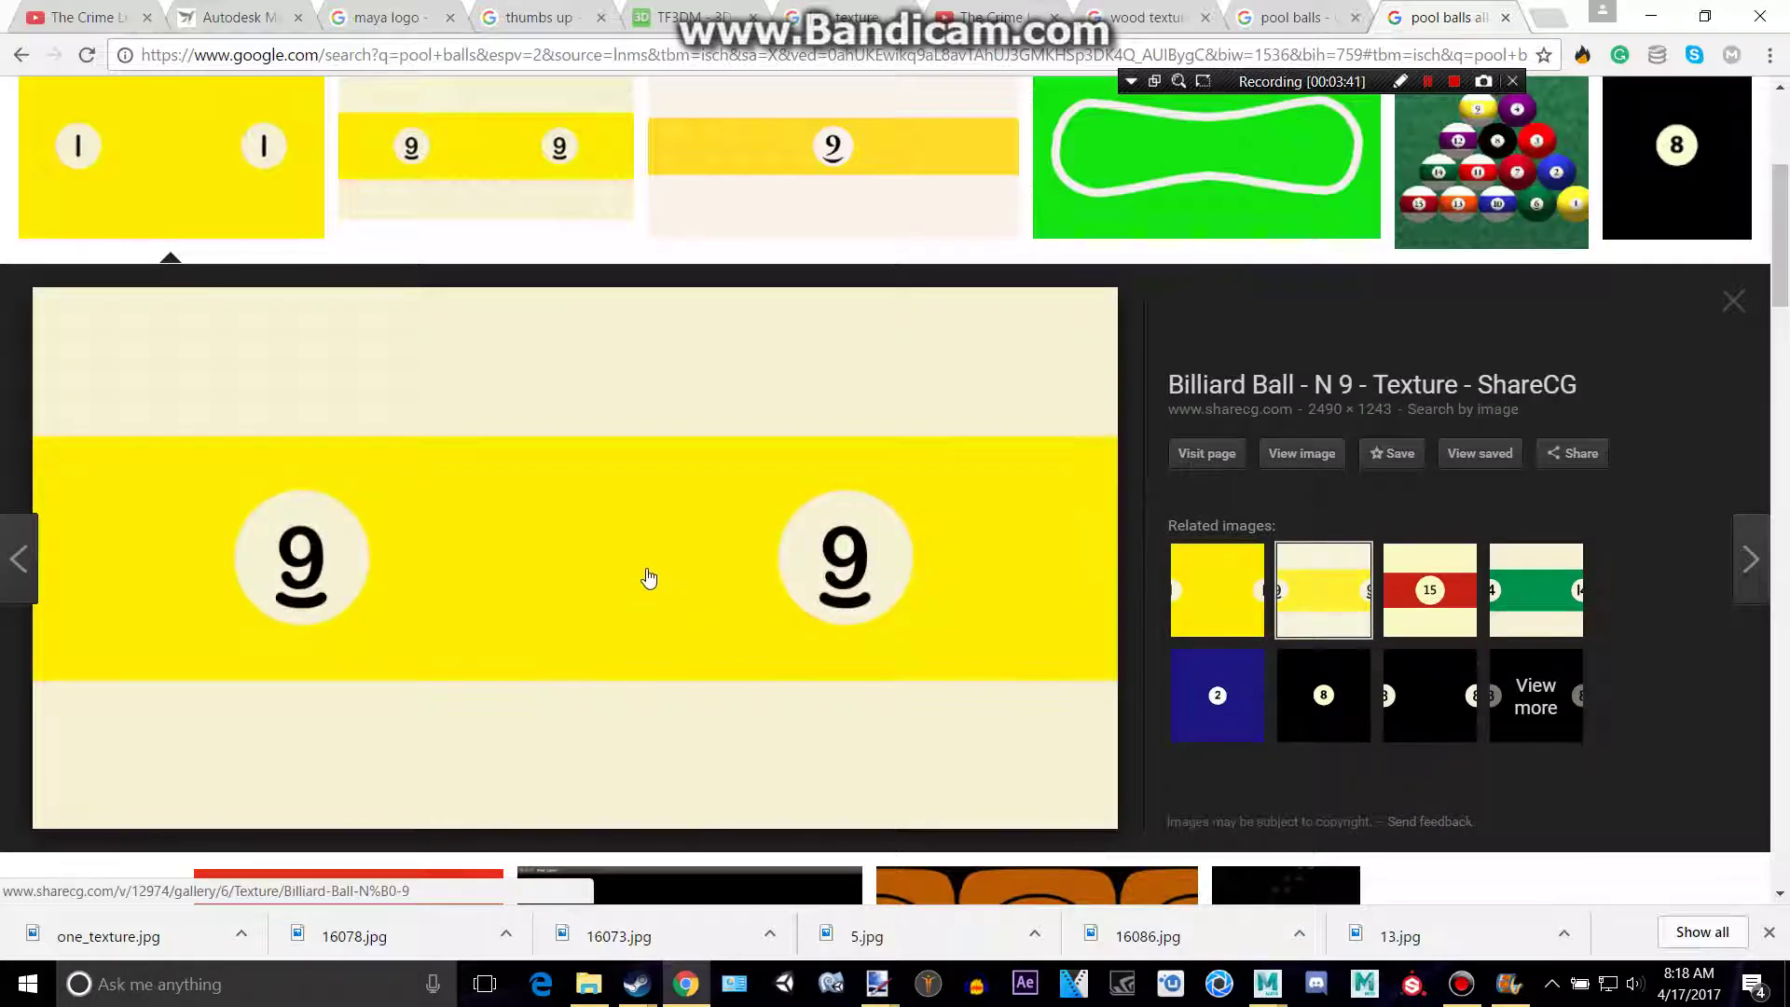
right_click(648, 578)
left_click(723, 778)
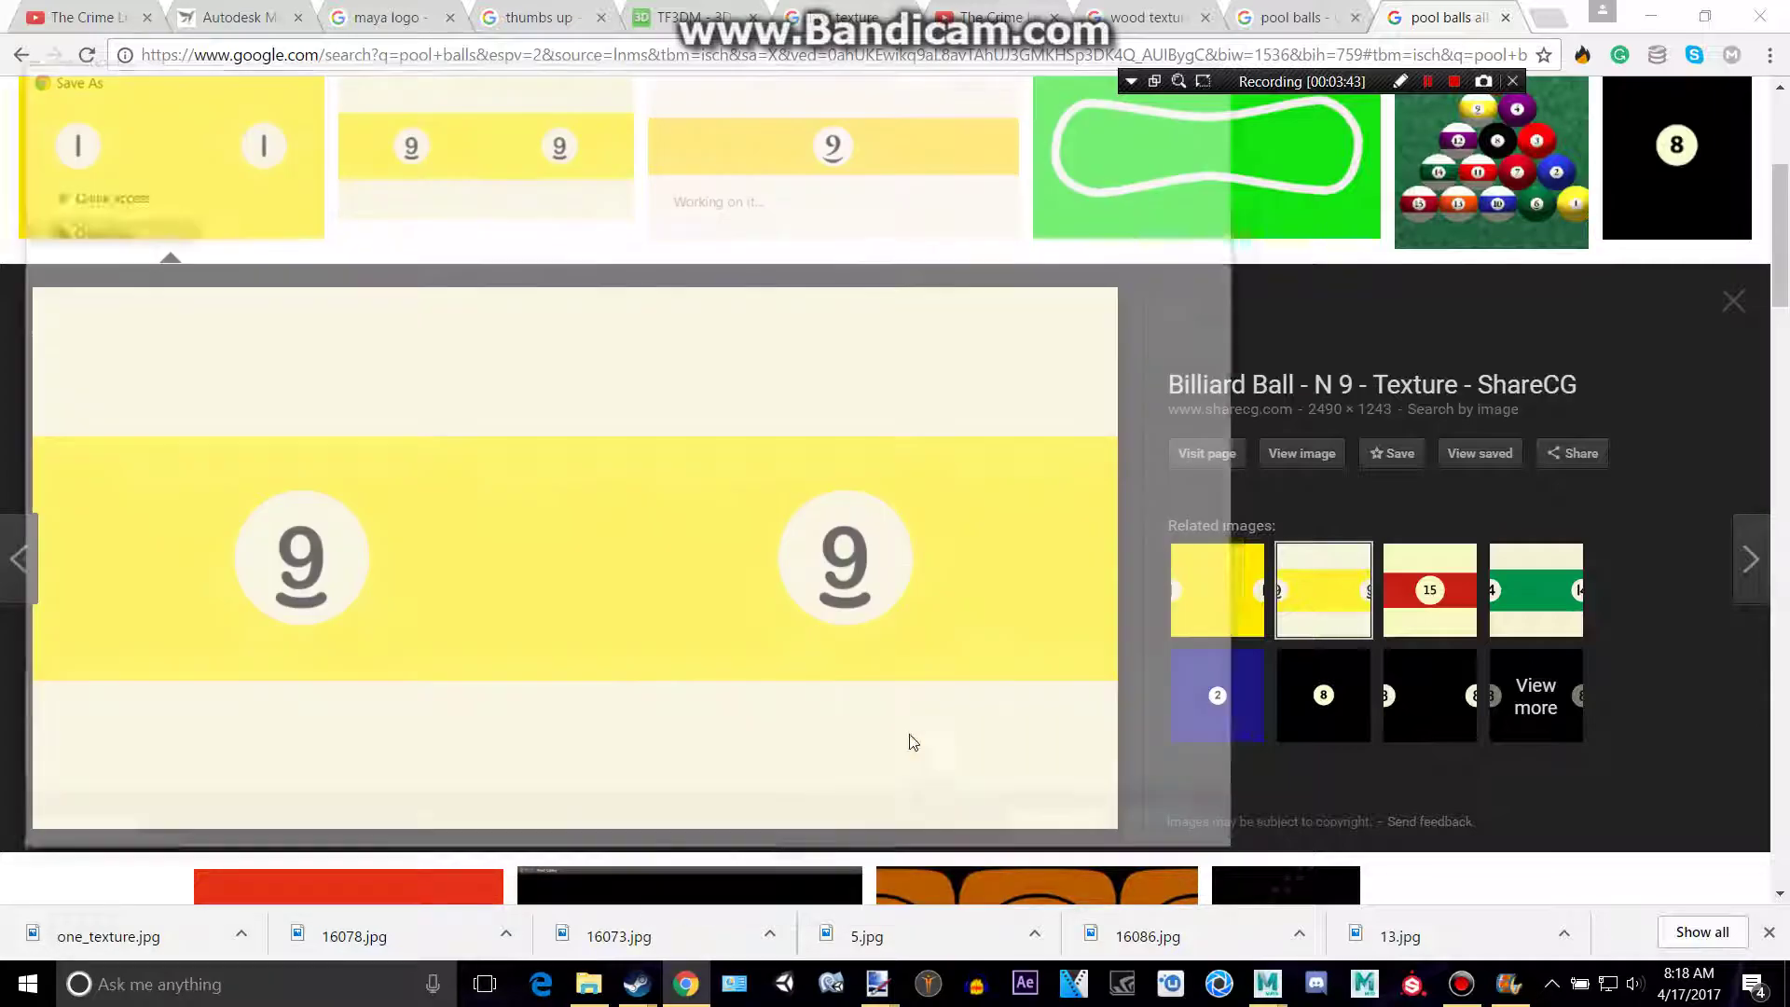
left_click(1054, 828)
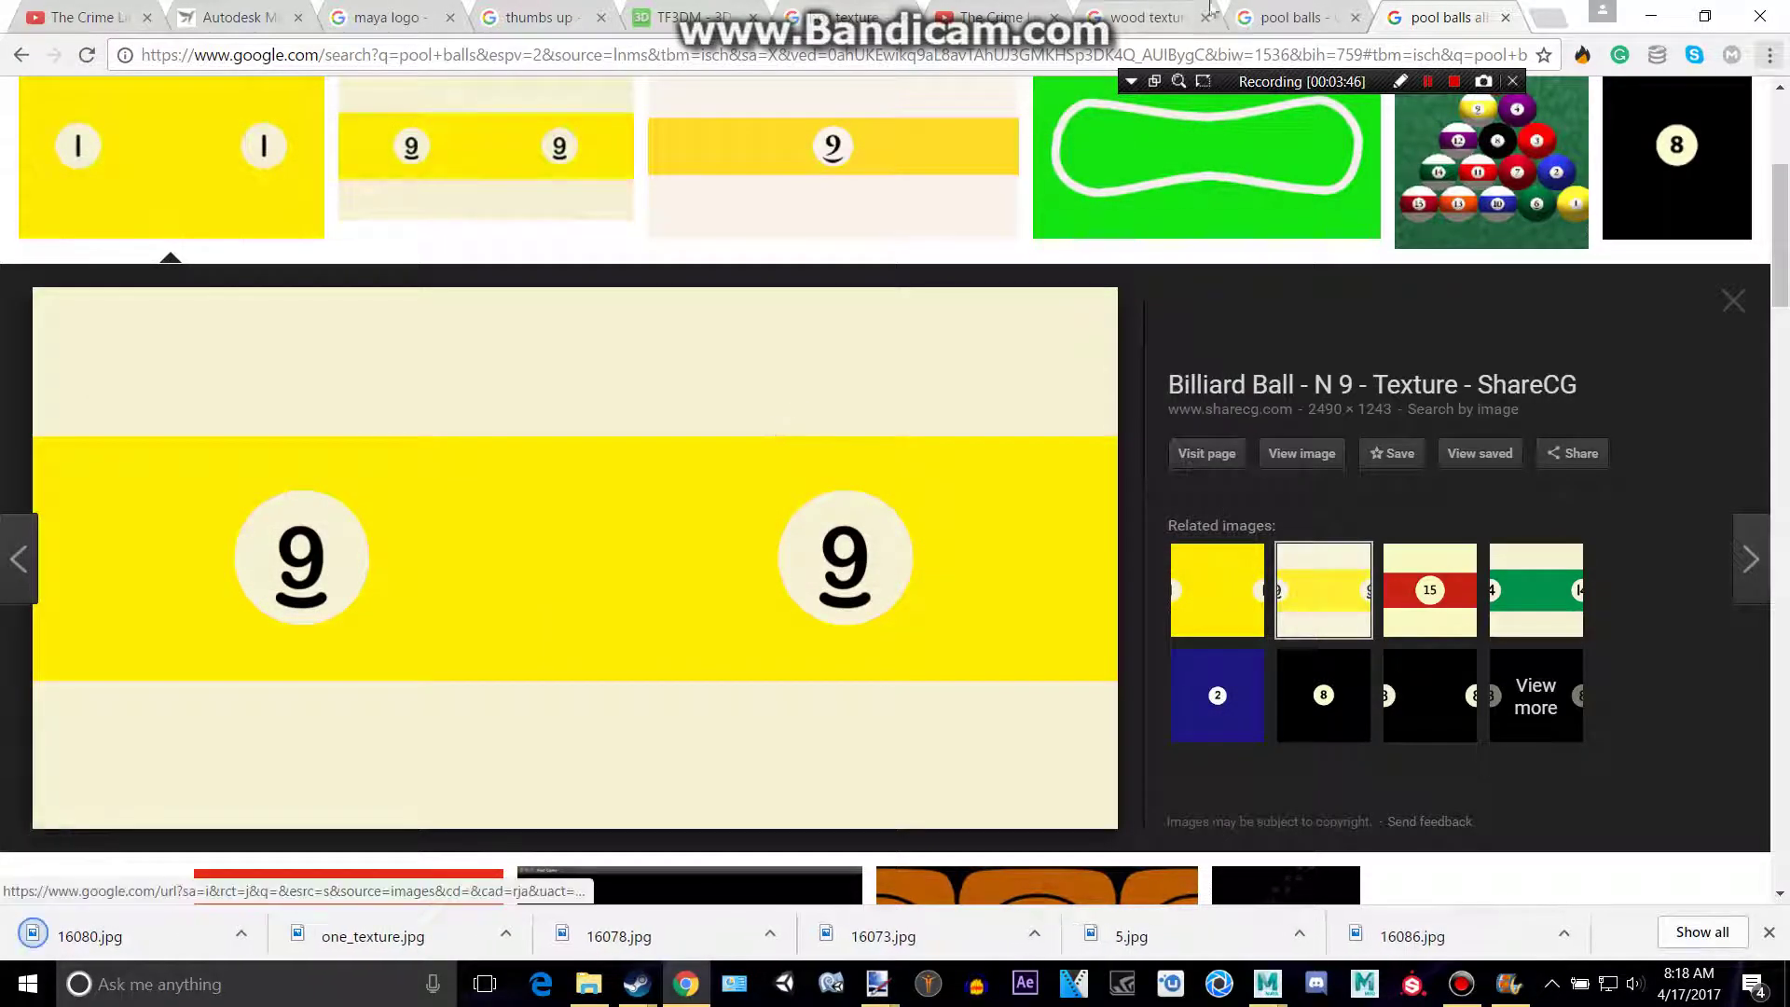
left_click(1267, 10)
scroll(447, 698, "down", 2)
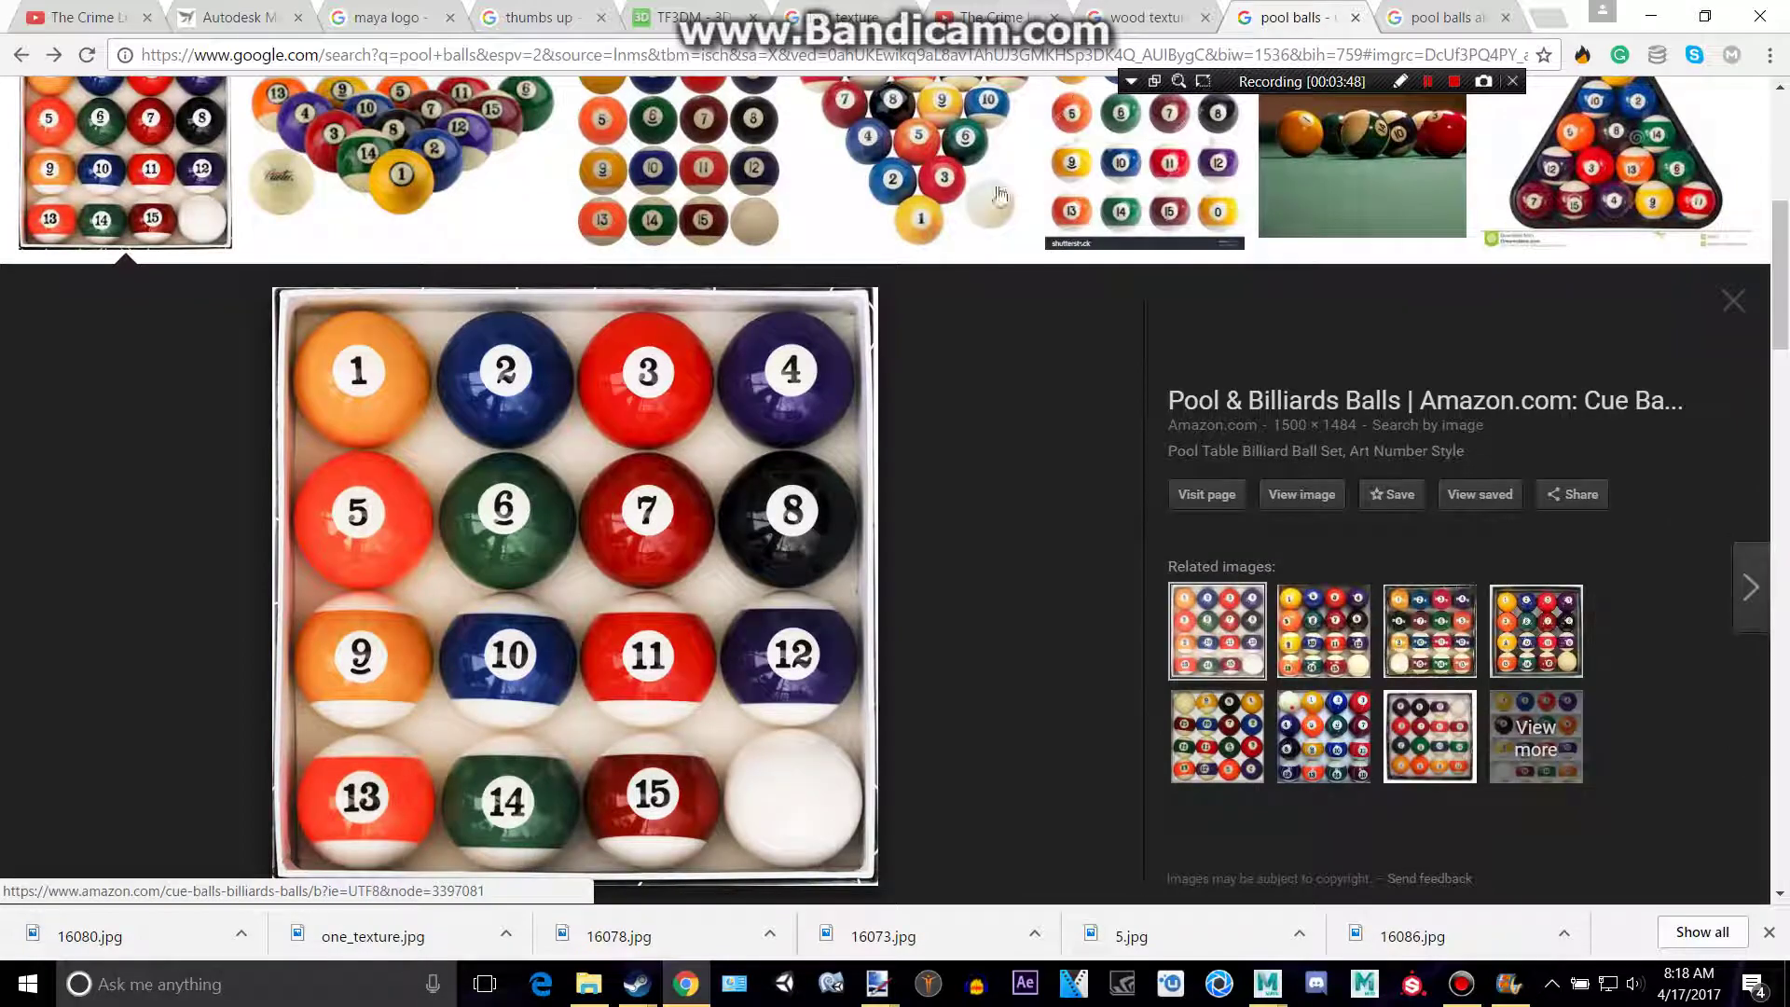
left_click(1396, 13)
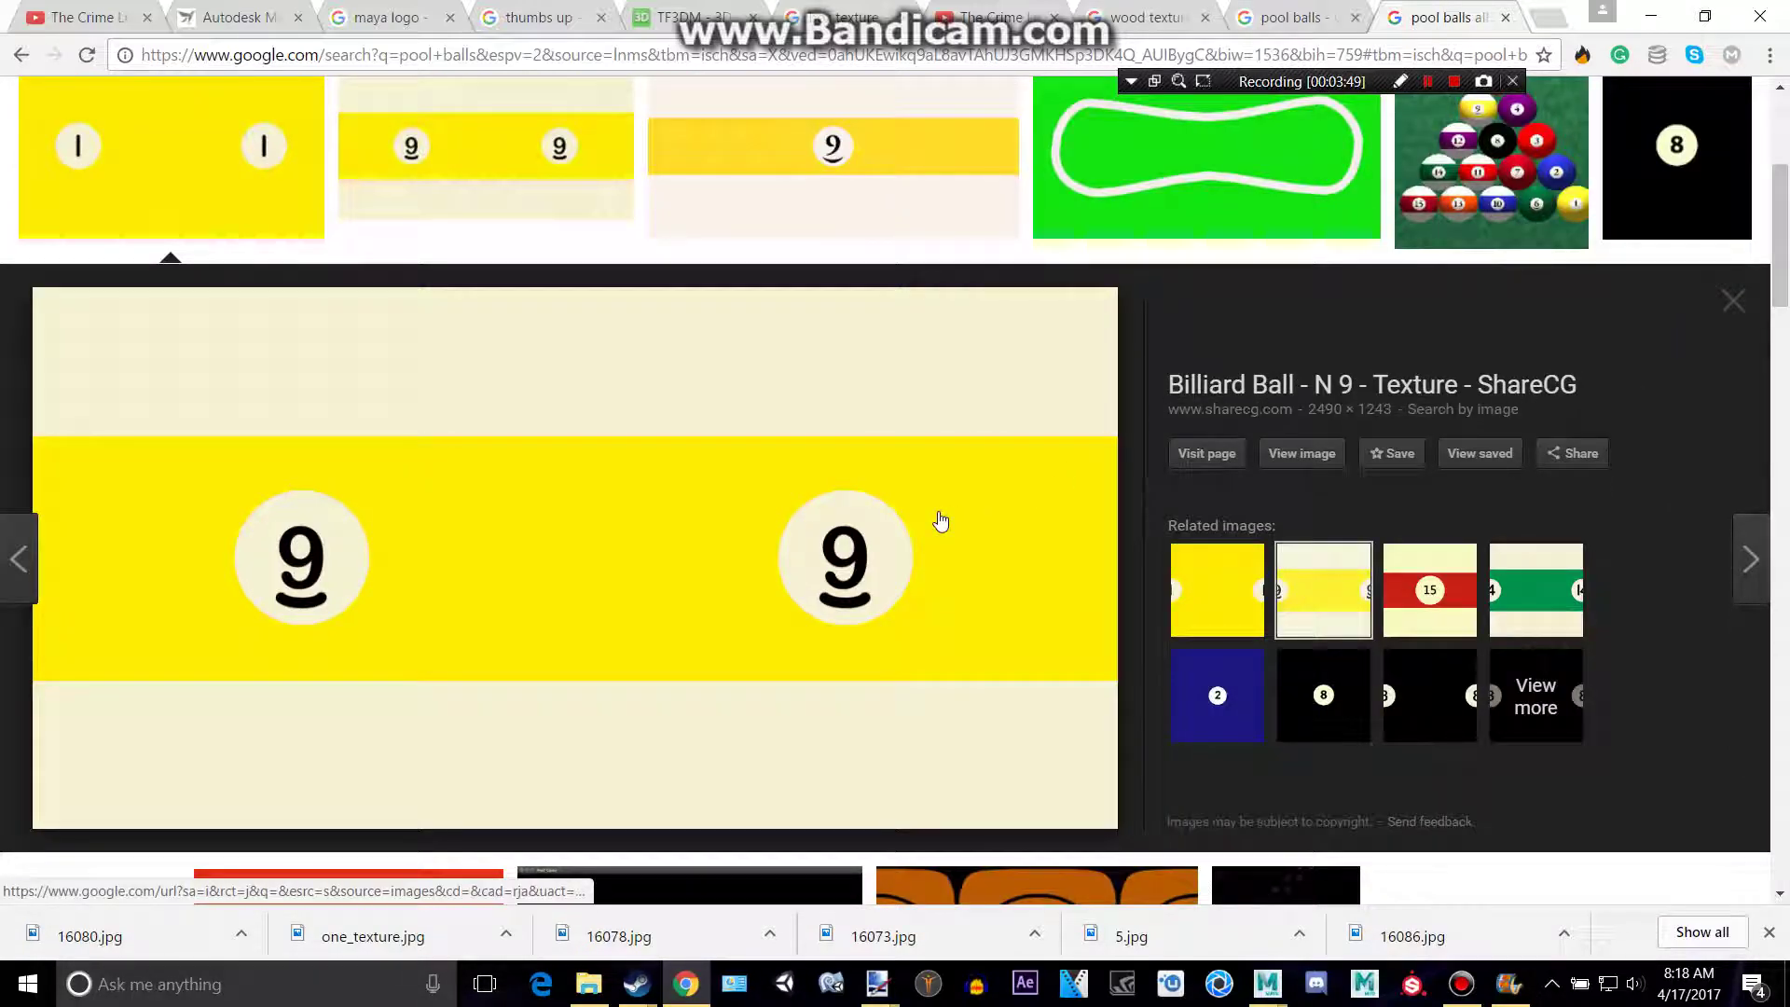
key("alt+Tab")
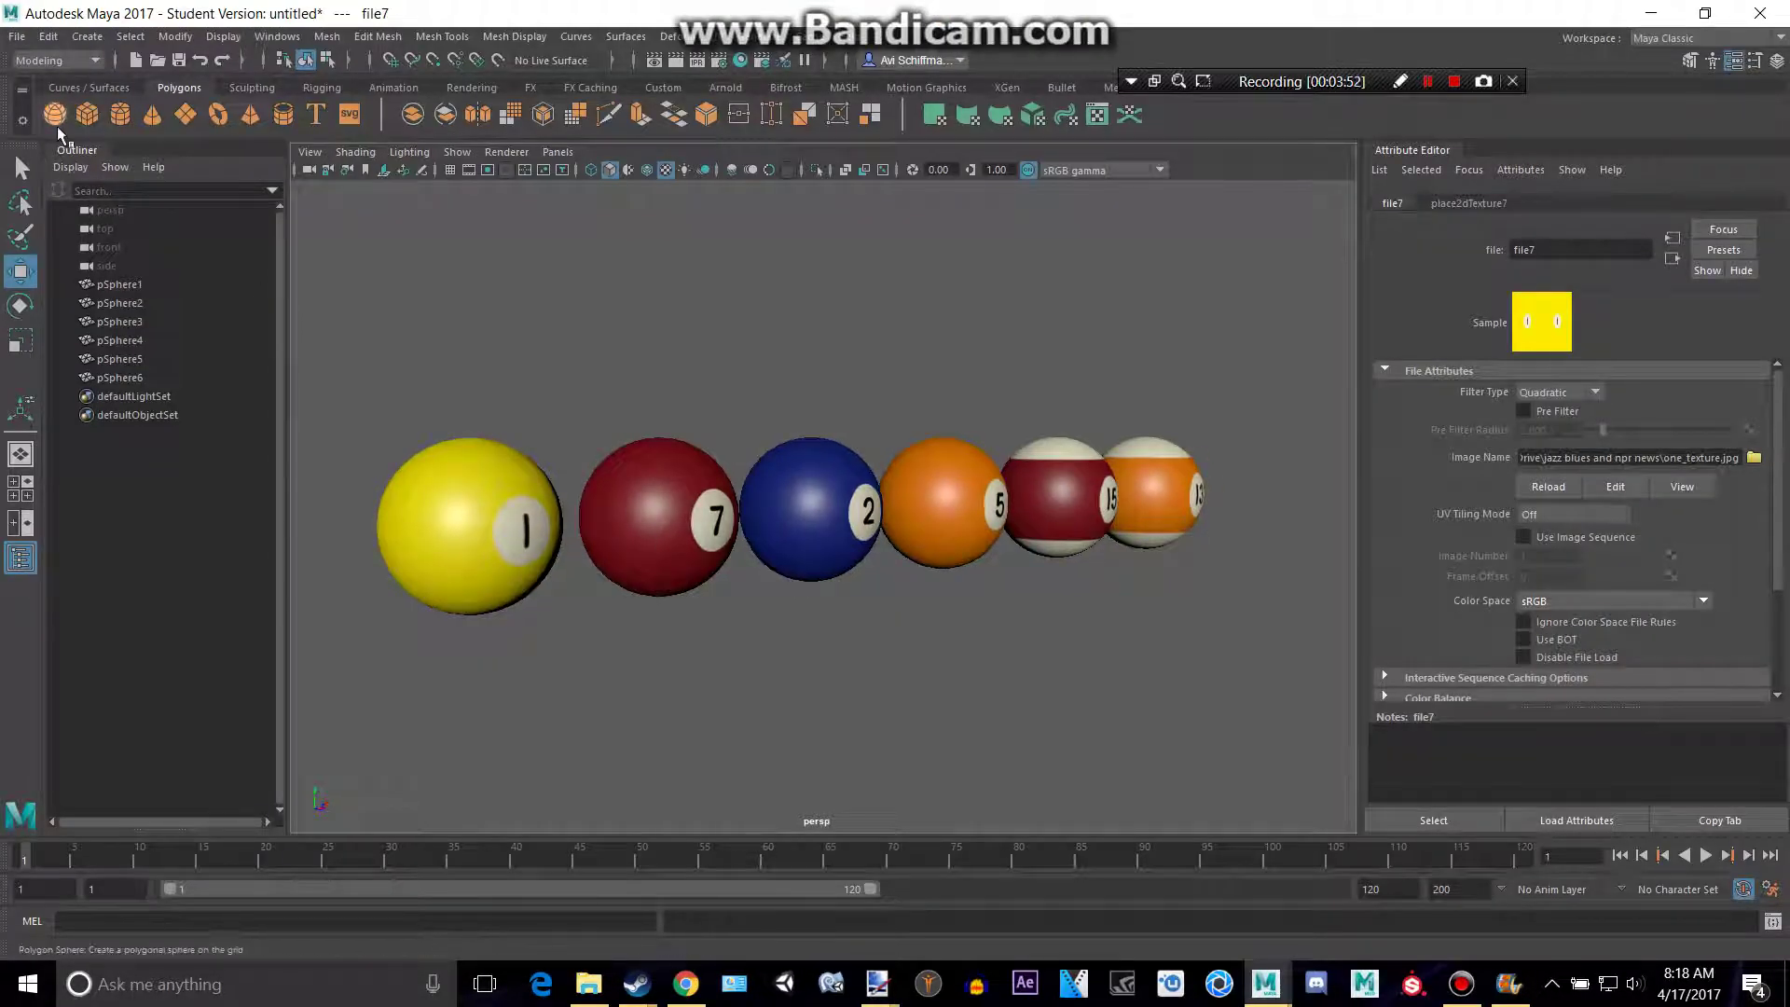
Create a new sphere at the row's left end and assign it a Blinn material
left_click(58, 126)
scroll(821, 503, "down", 3)
scroll(820, 503, "down", 2)
mouse_move(1166, 453)
left_mouse_down()
mouse_move(582, 551)
mouse_move(652, 548)
left_mouse_up()
key("f")
right_click_drag(805, 431, 818, 949)
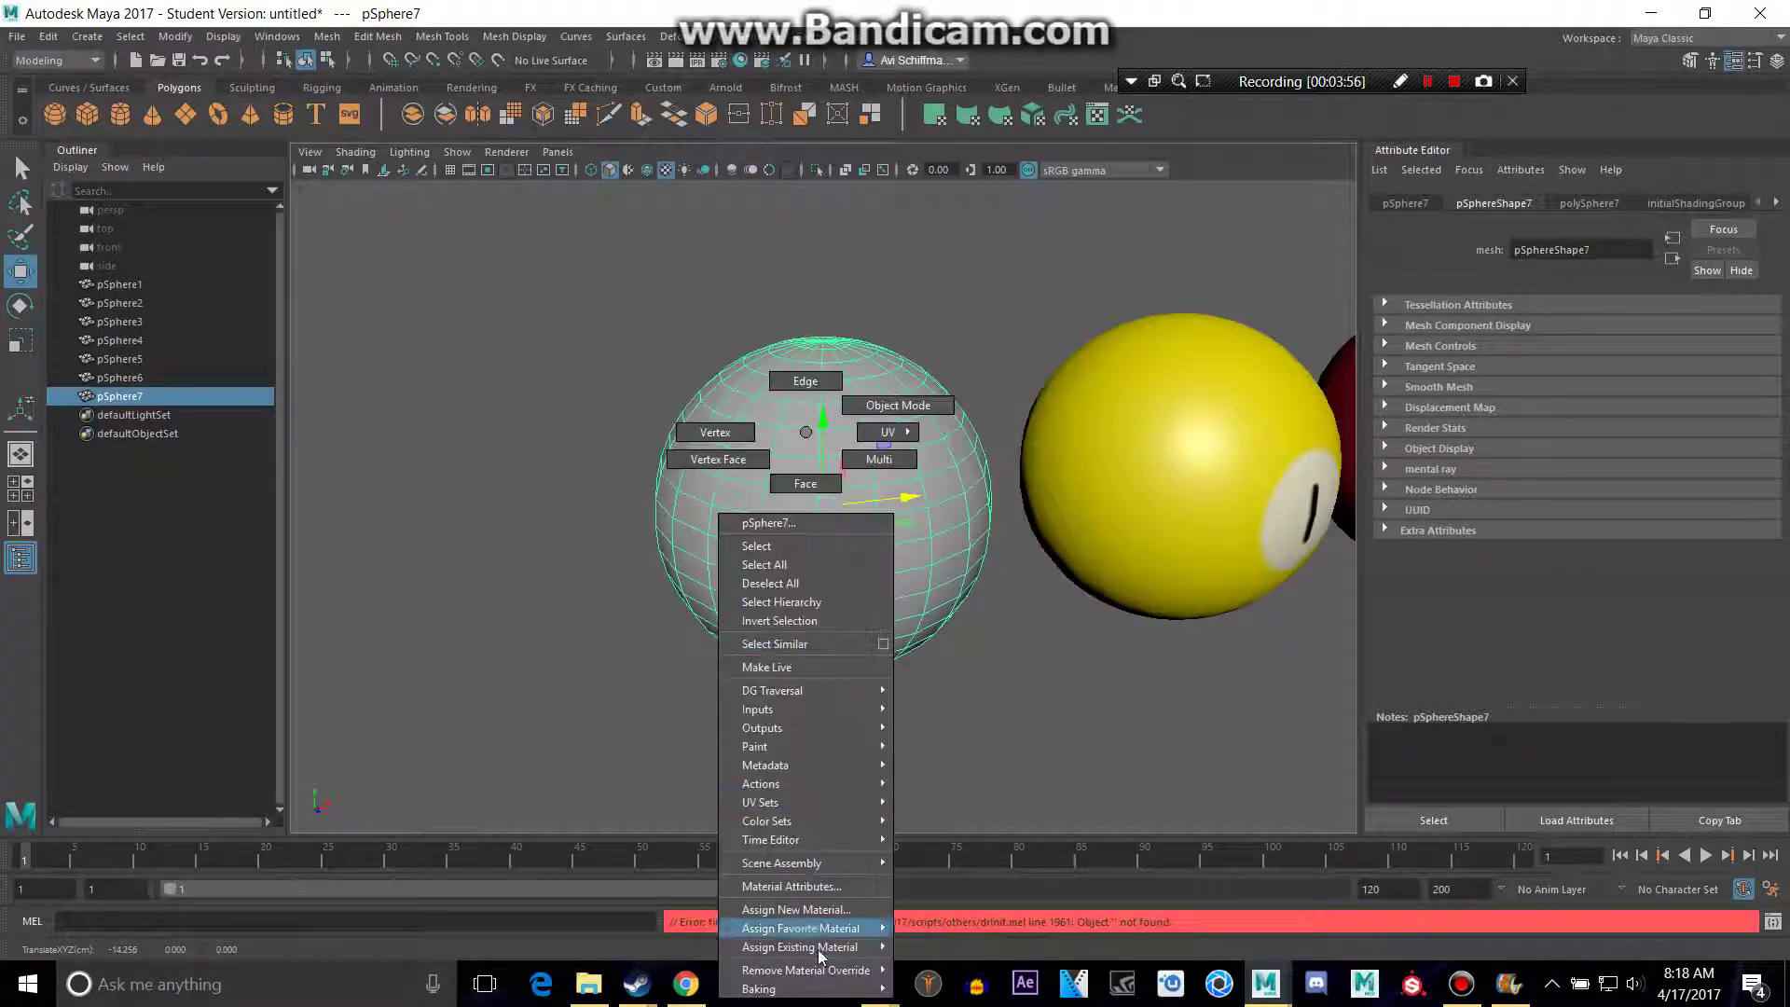
left_click(807, 912)
left_click(700, 524)
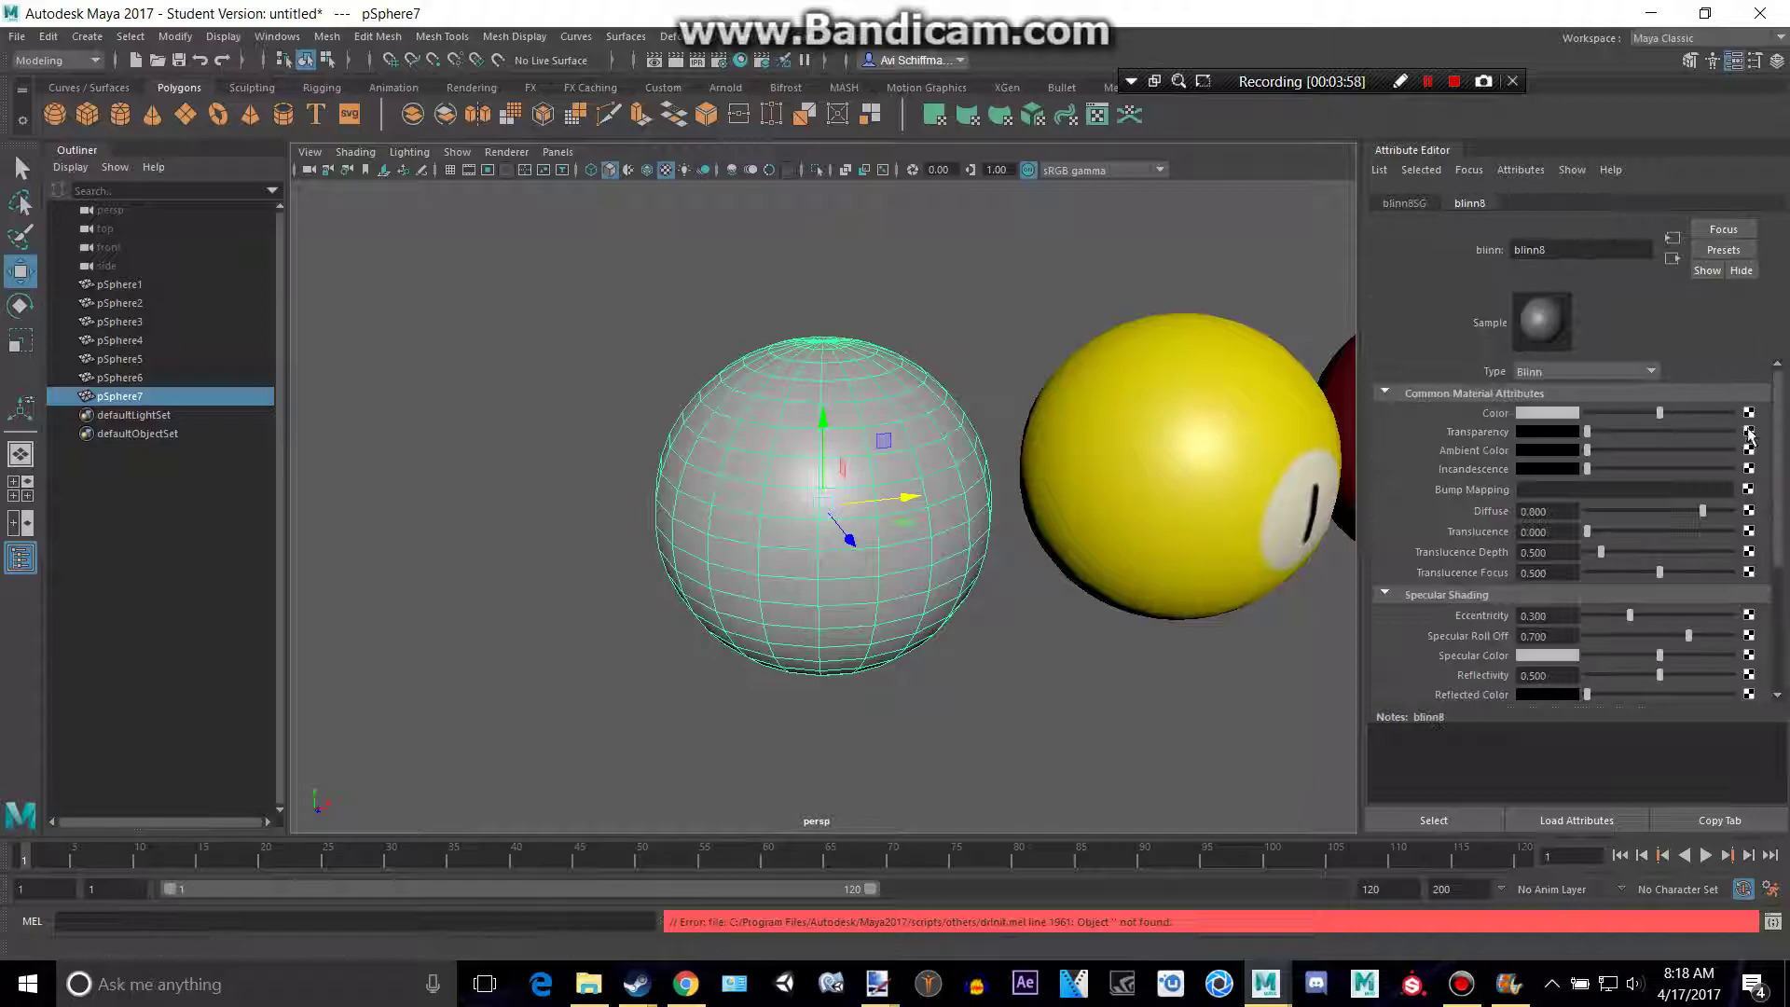
Map 16080.jpg as the sphere's colour file texture, making it the 9 ball
left_click(1750, 413)
left_click(818, 507)
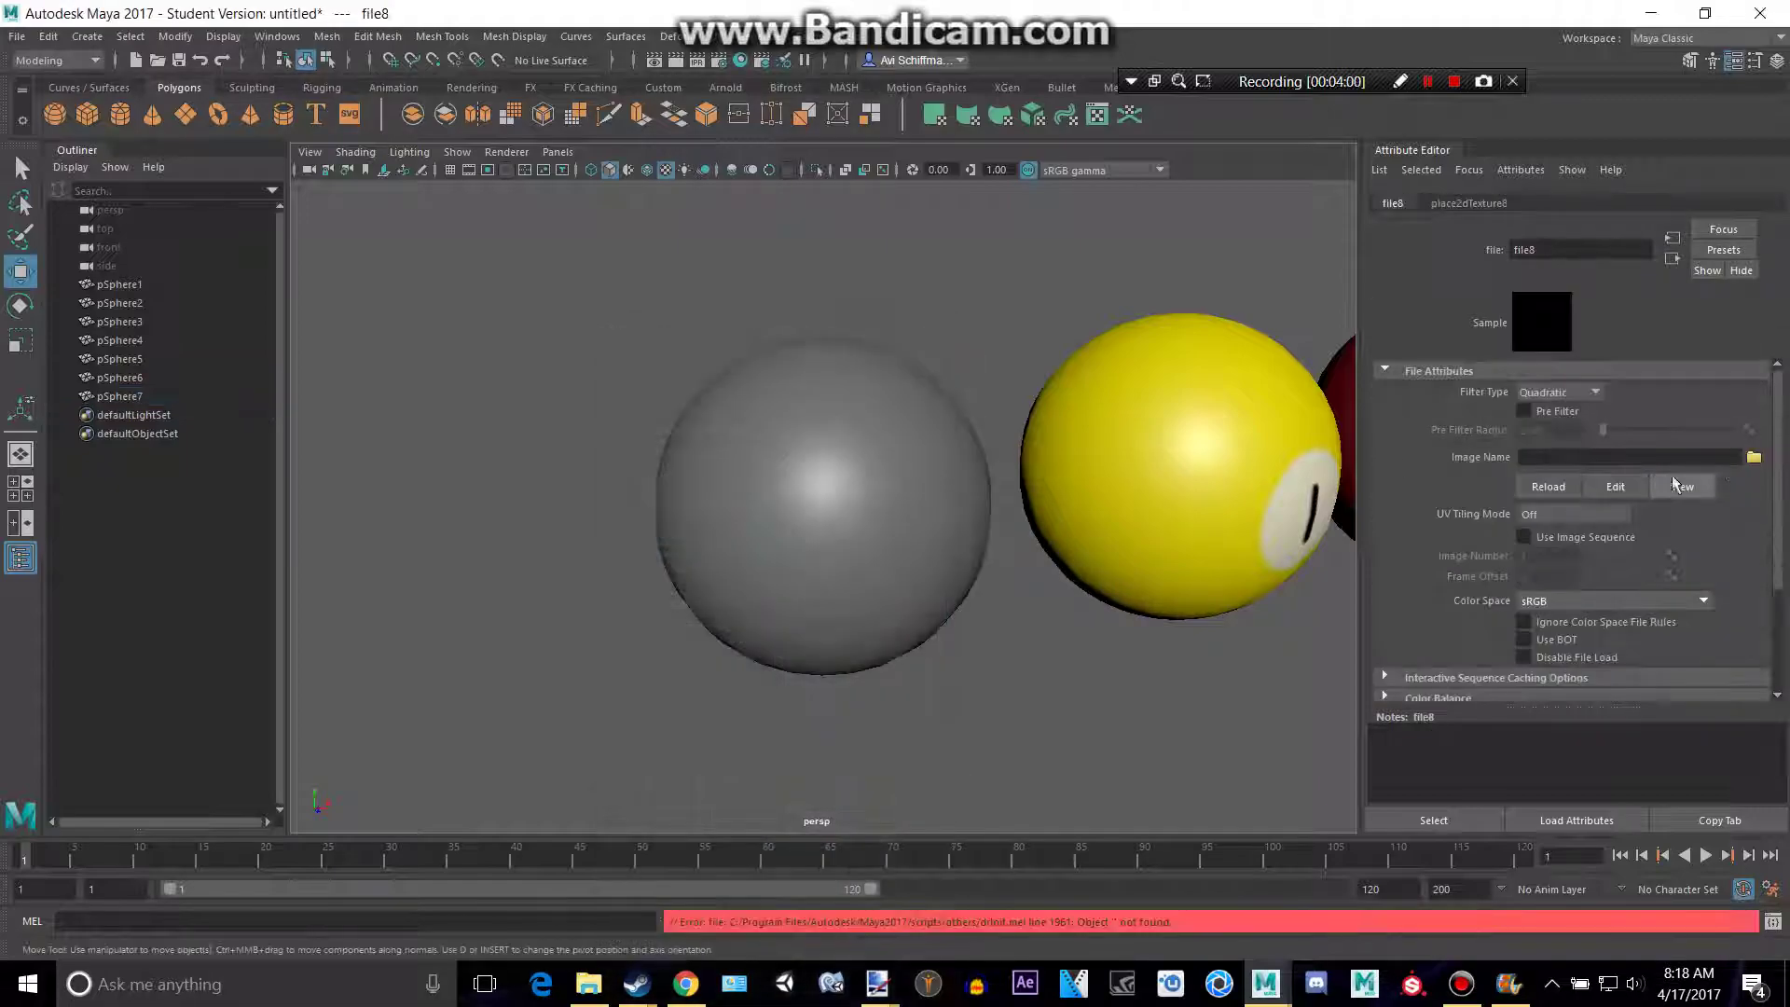
left_click(1755, 460)
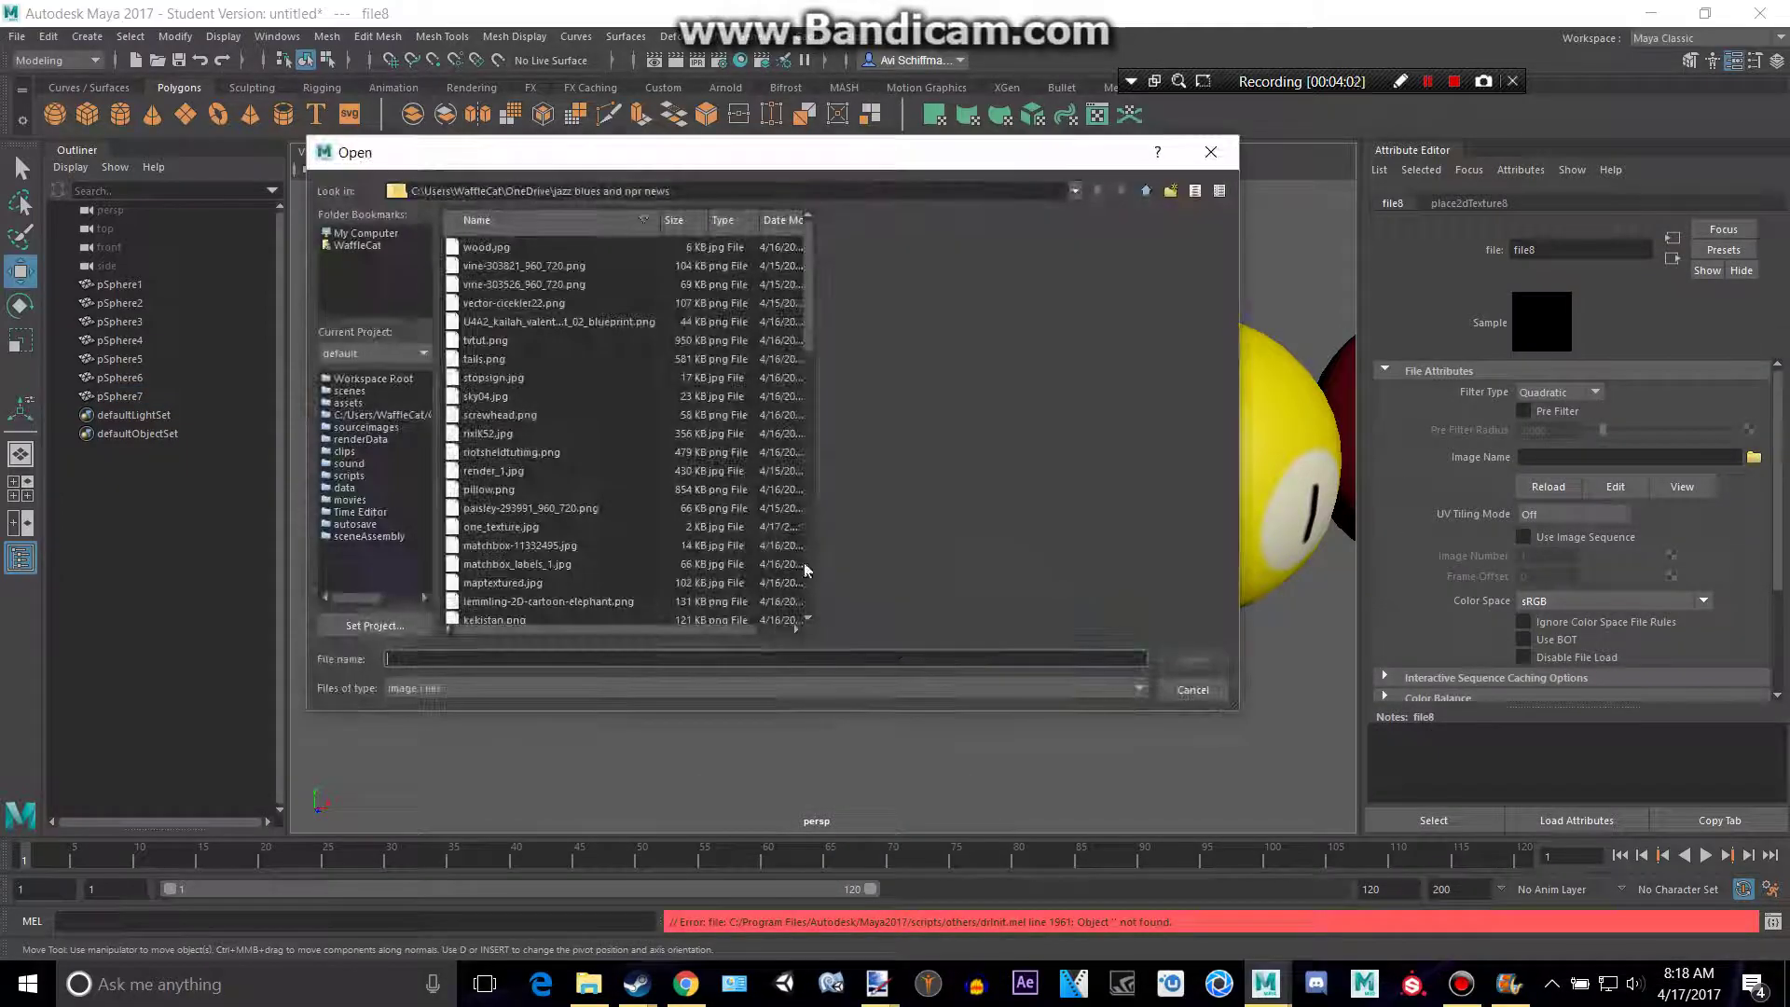
key("alt+Tab")
key("alt+Tab")
type("16")
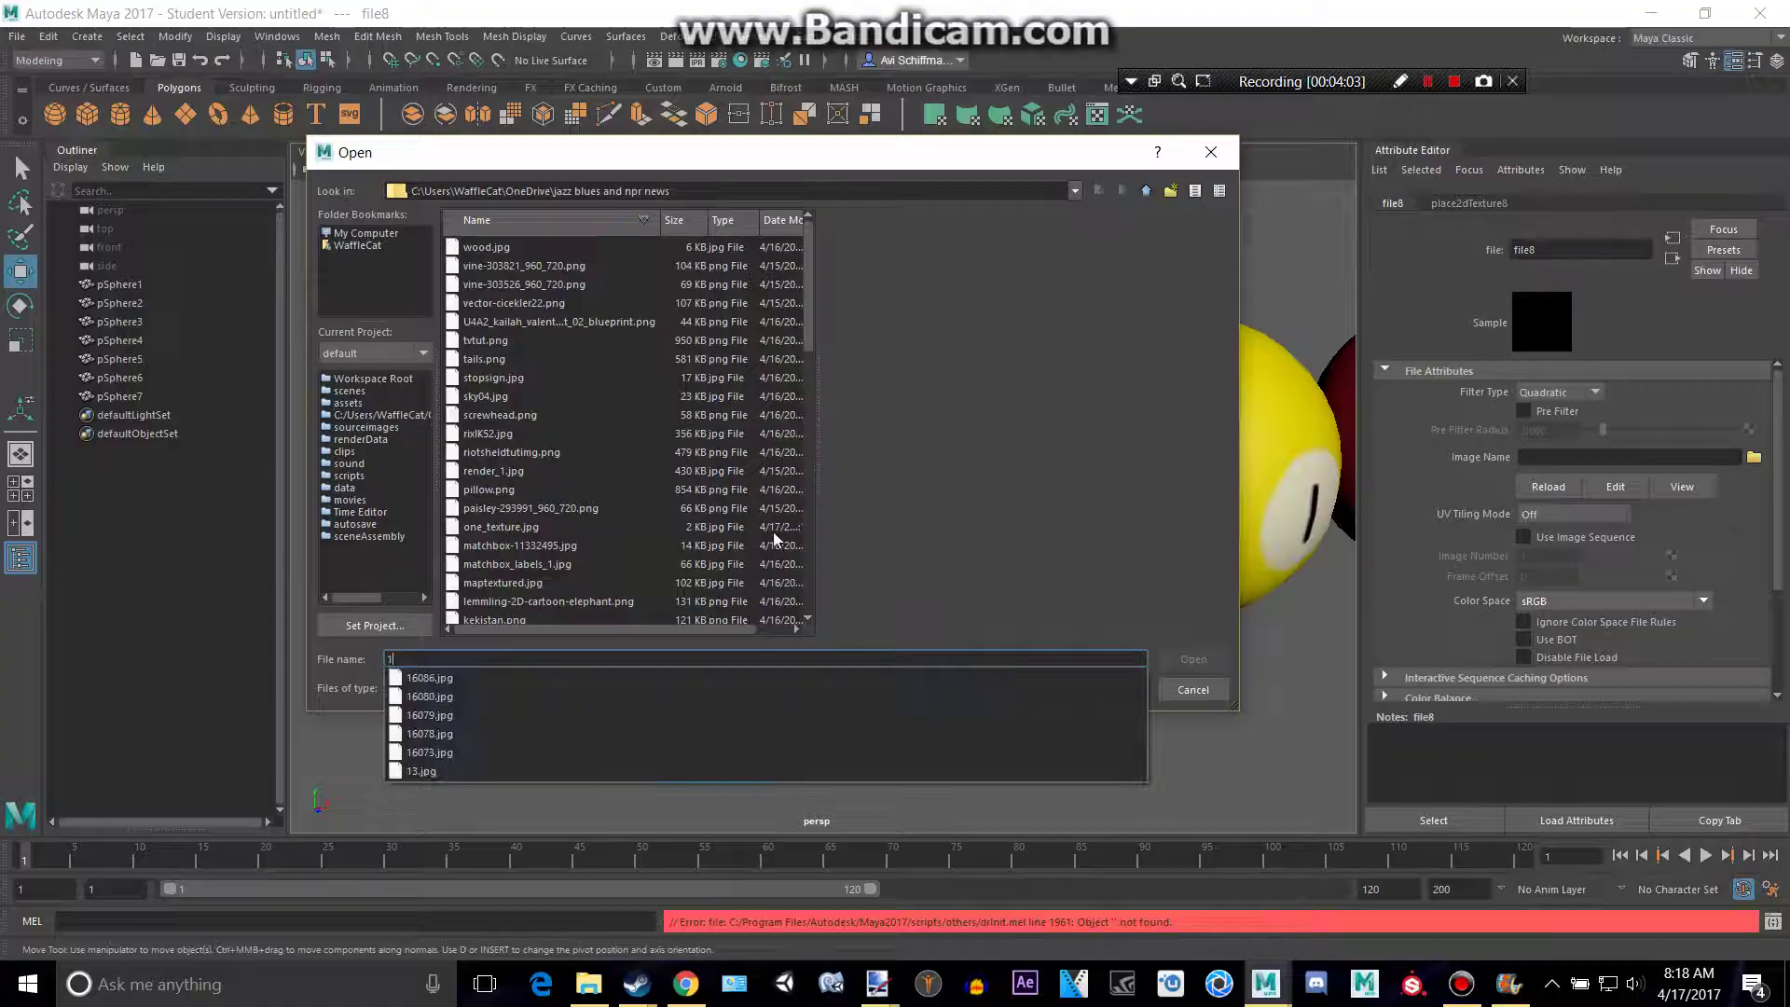
left_click(449, 696)
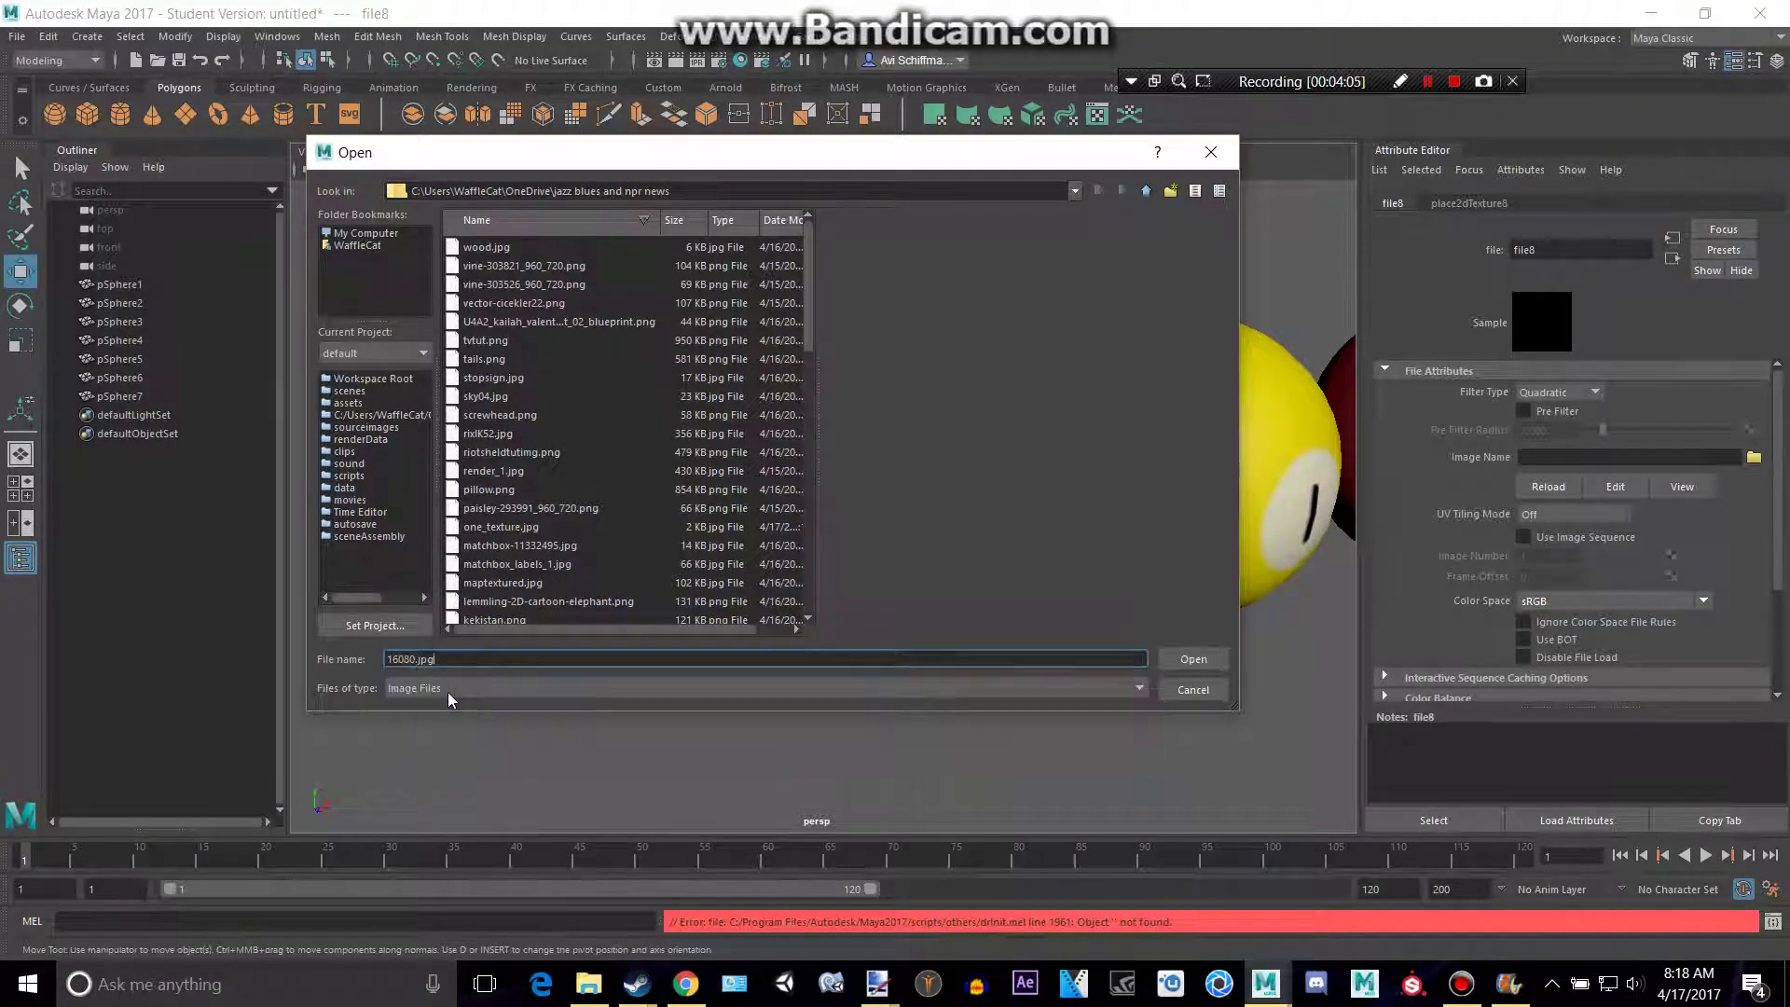
left_click(1184, 654)
scroll(1101, 652, "down", 3)
middle_click_drag(1011, 659, 831, 627, "alt")
Save the green 14-ball texture image from Chrome
key("alt+Tab")
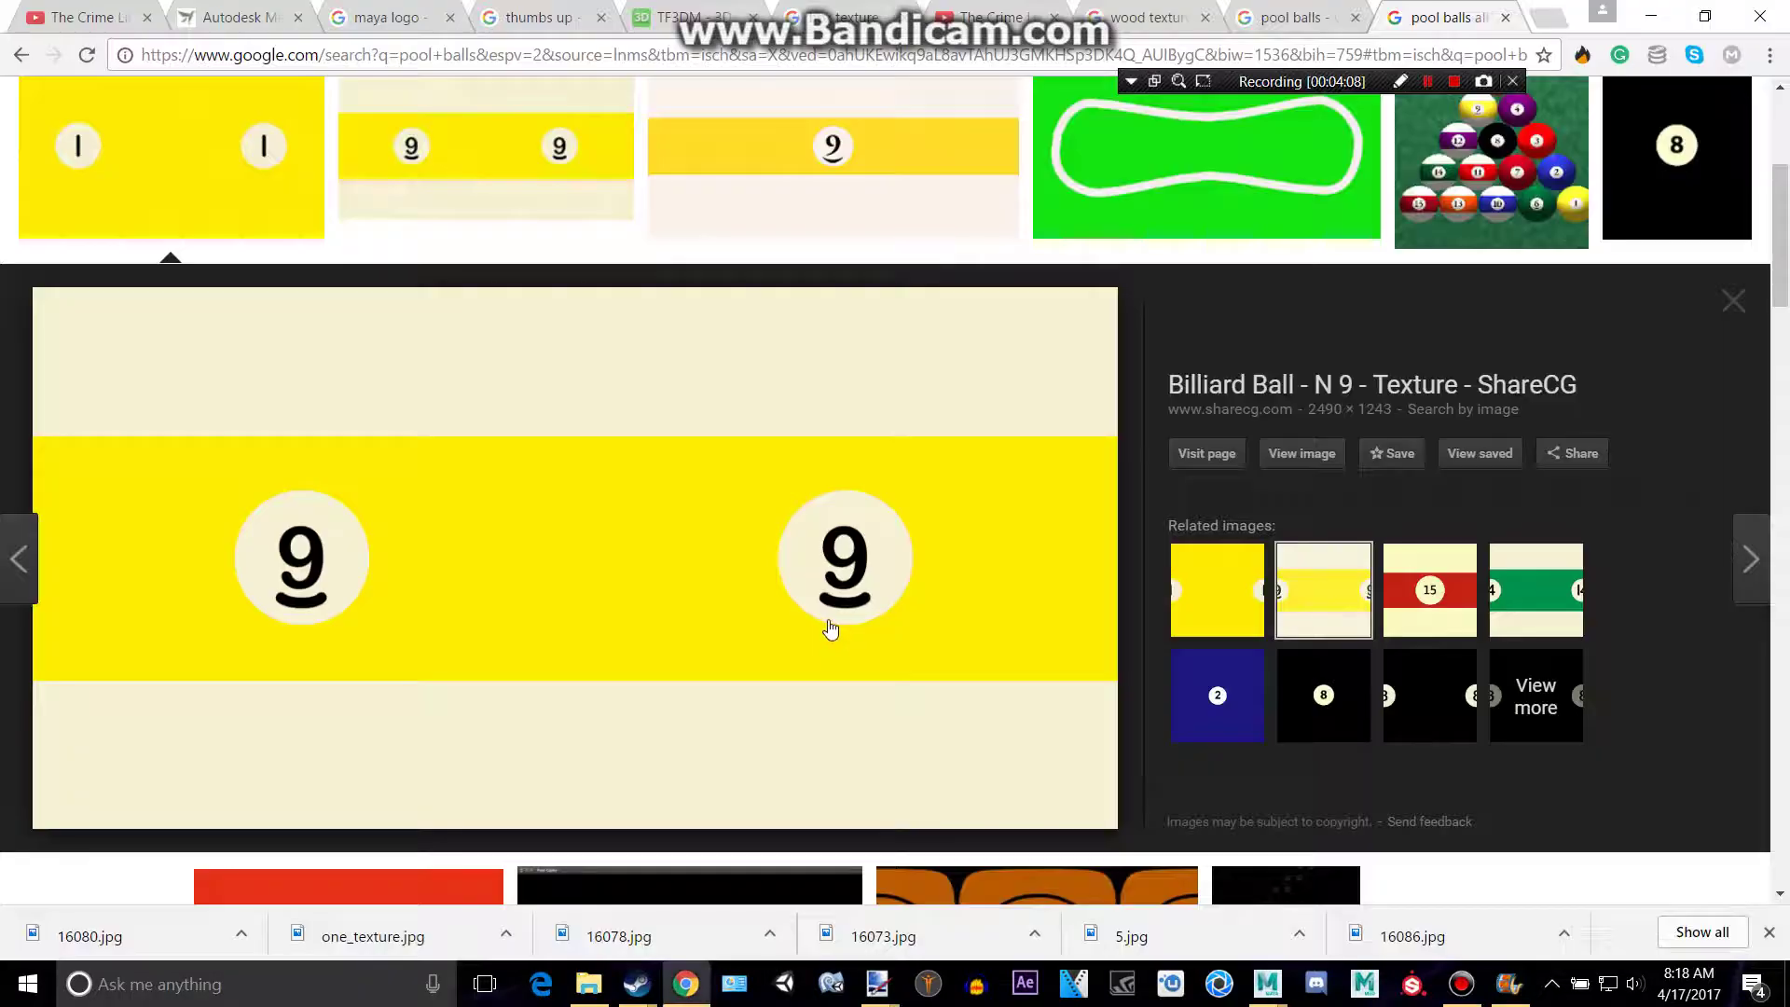
scroll(830, 627, "down", 1)
left_click(1537, 473)
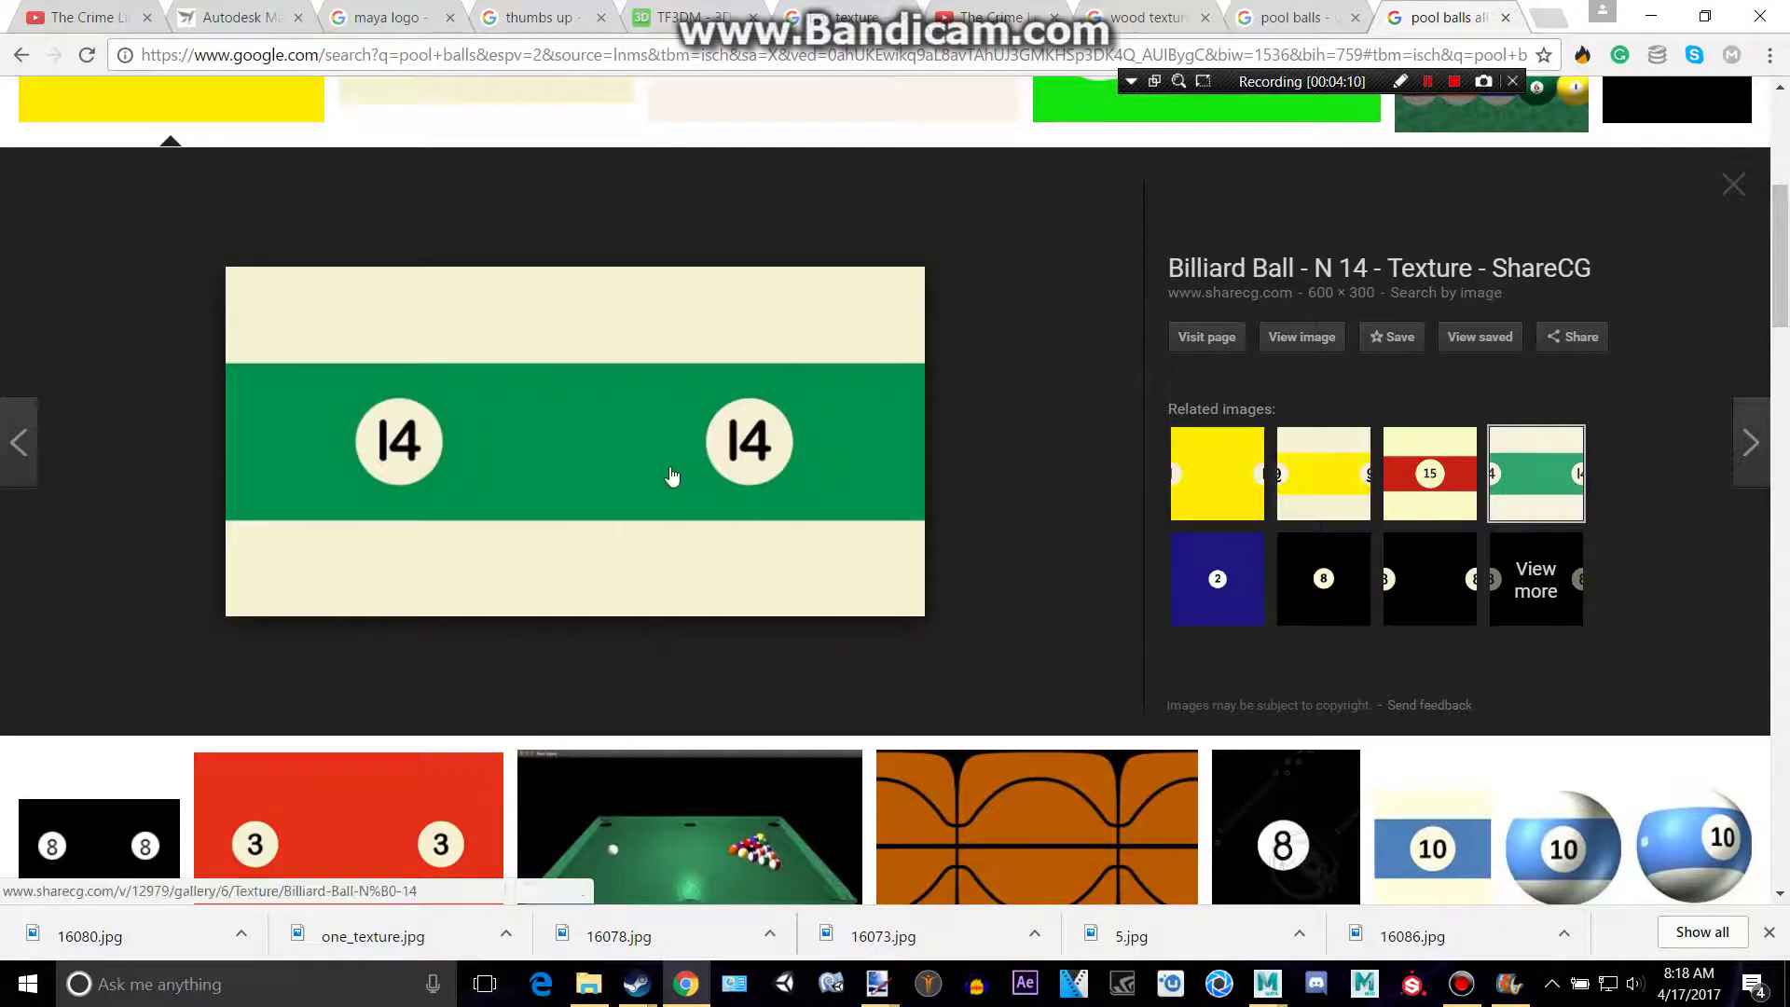
right_click(672, 476)
left_click(727, 675)
left_click(1056, 826)
key("alt+Tab")
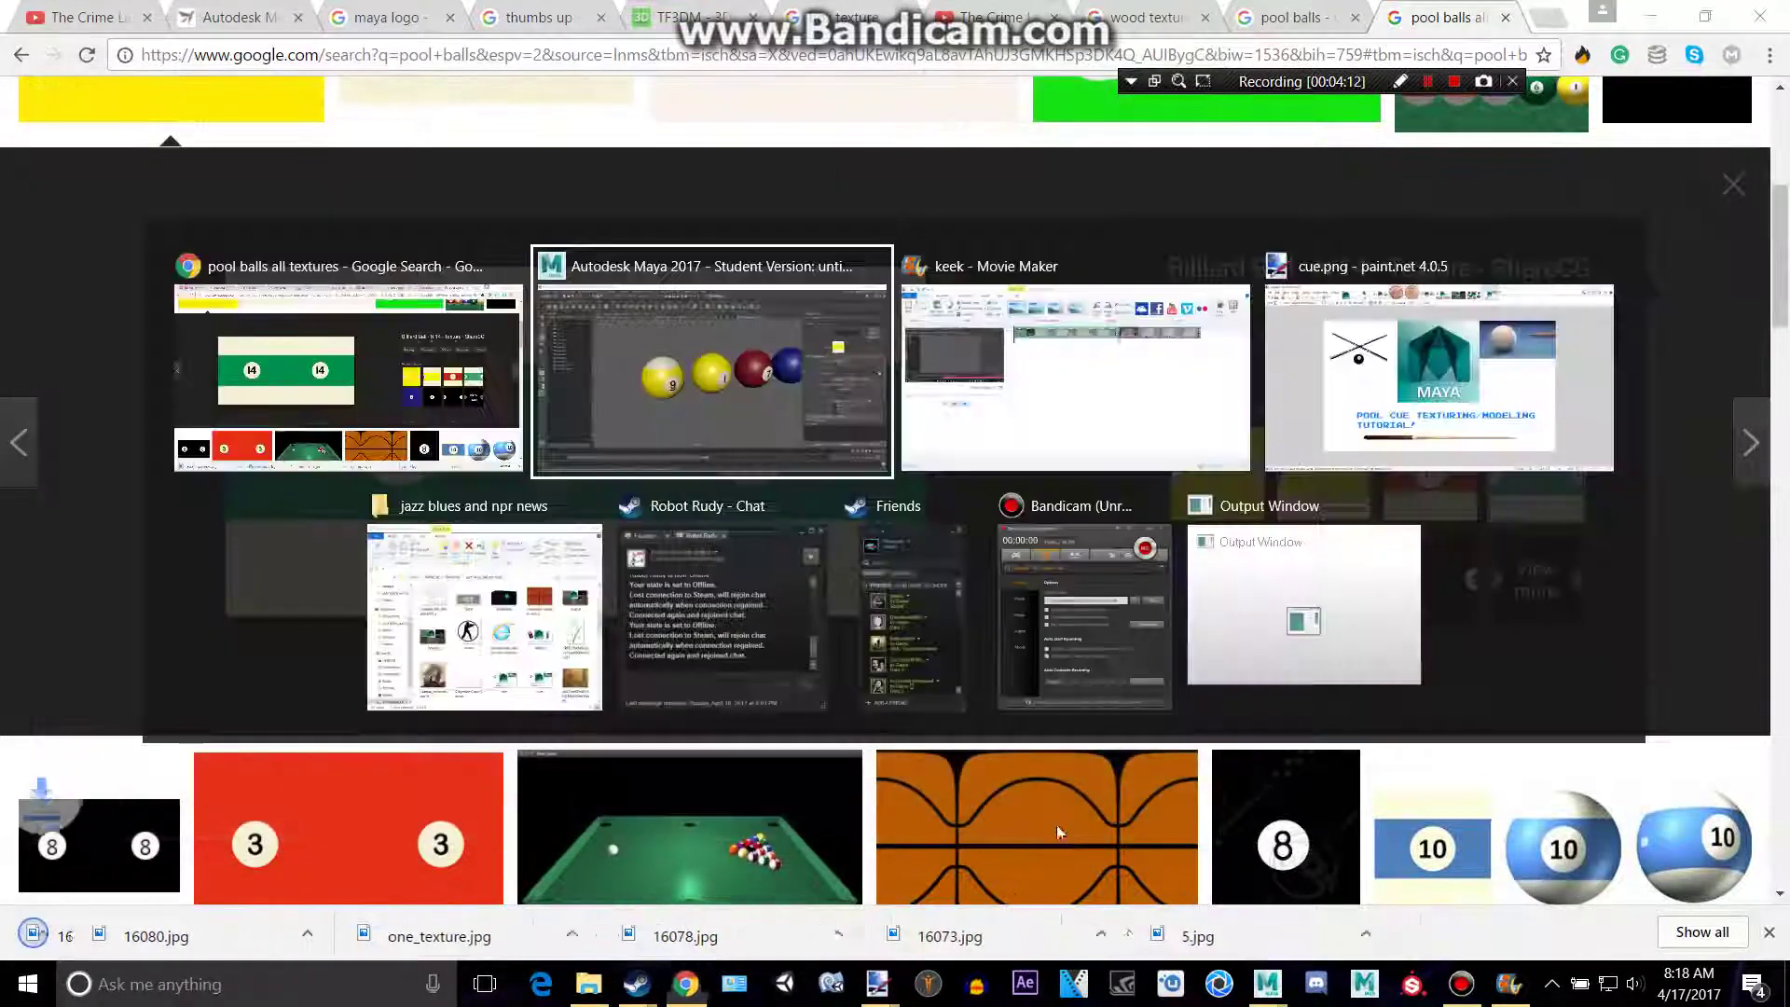
scroll(1019, 652, "up", 2)
Create another sphere beside the 9 ball and assign it a Blinn material
left_click(60, 116)
scroll(1322, 458, "down", 3)
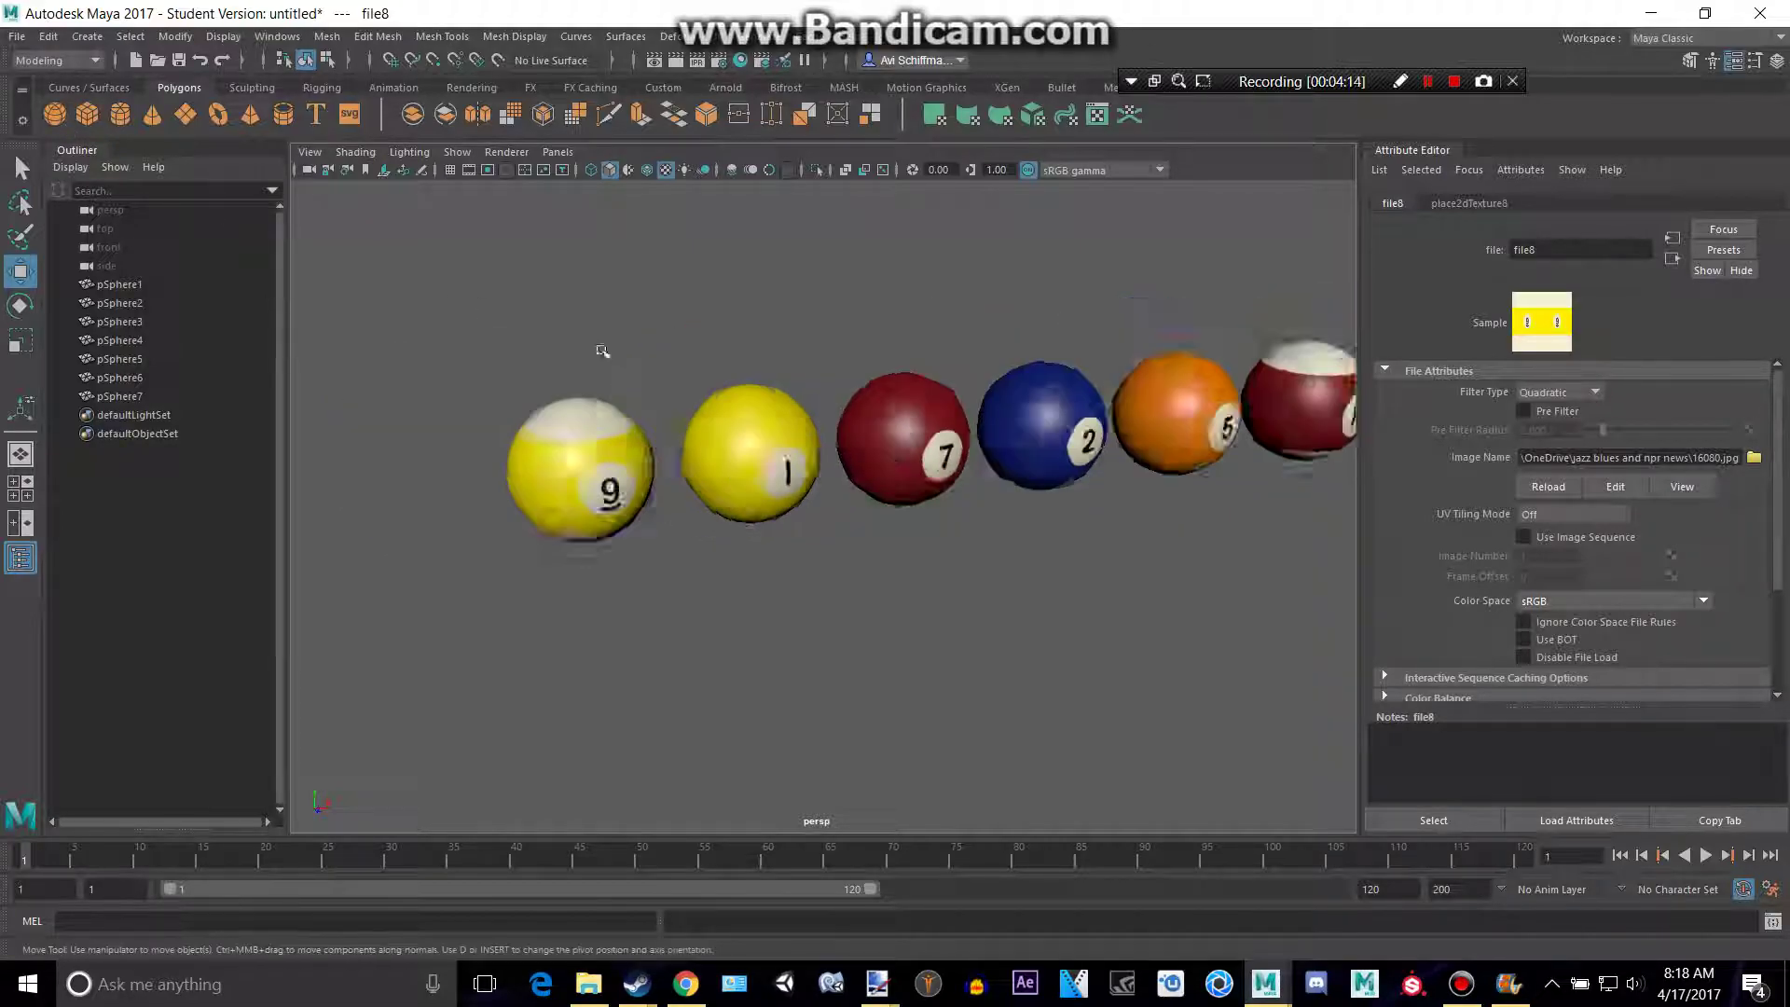
left_click_drag(1302, 420, 537, 504)
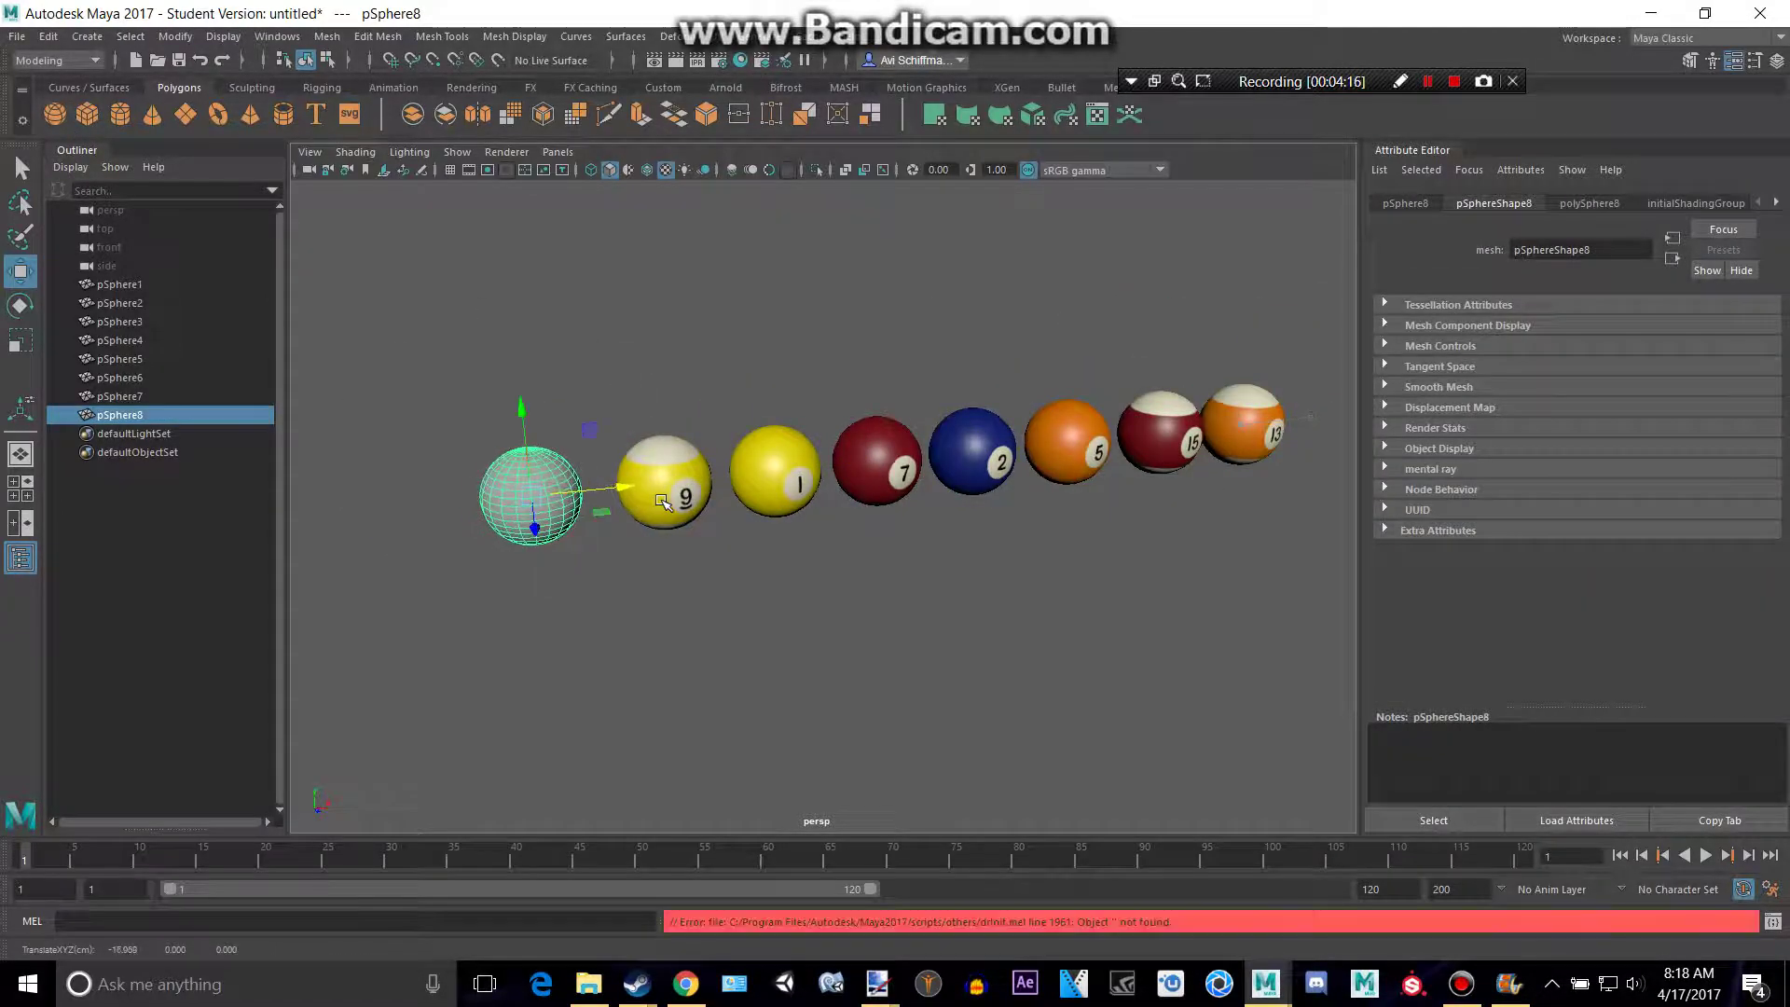
right_click_drag(531, 432, 579, 847)
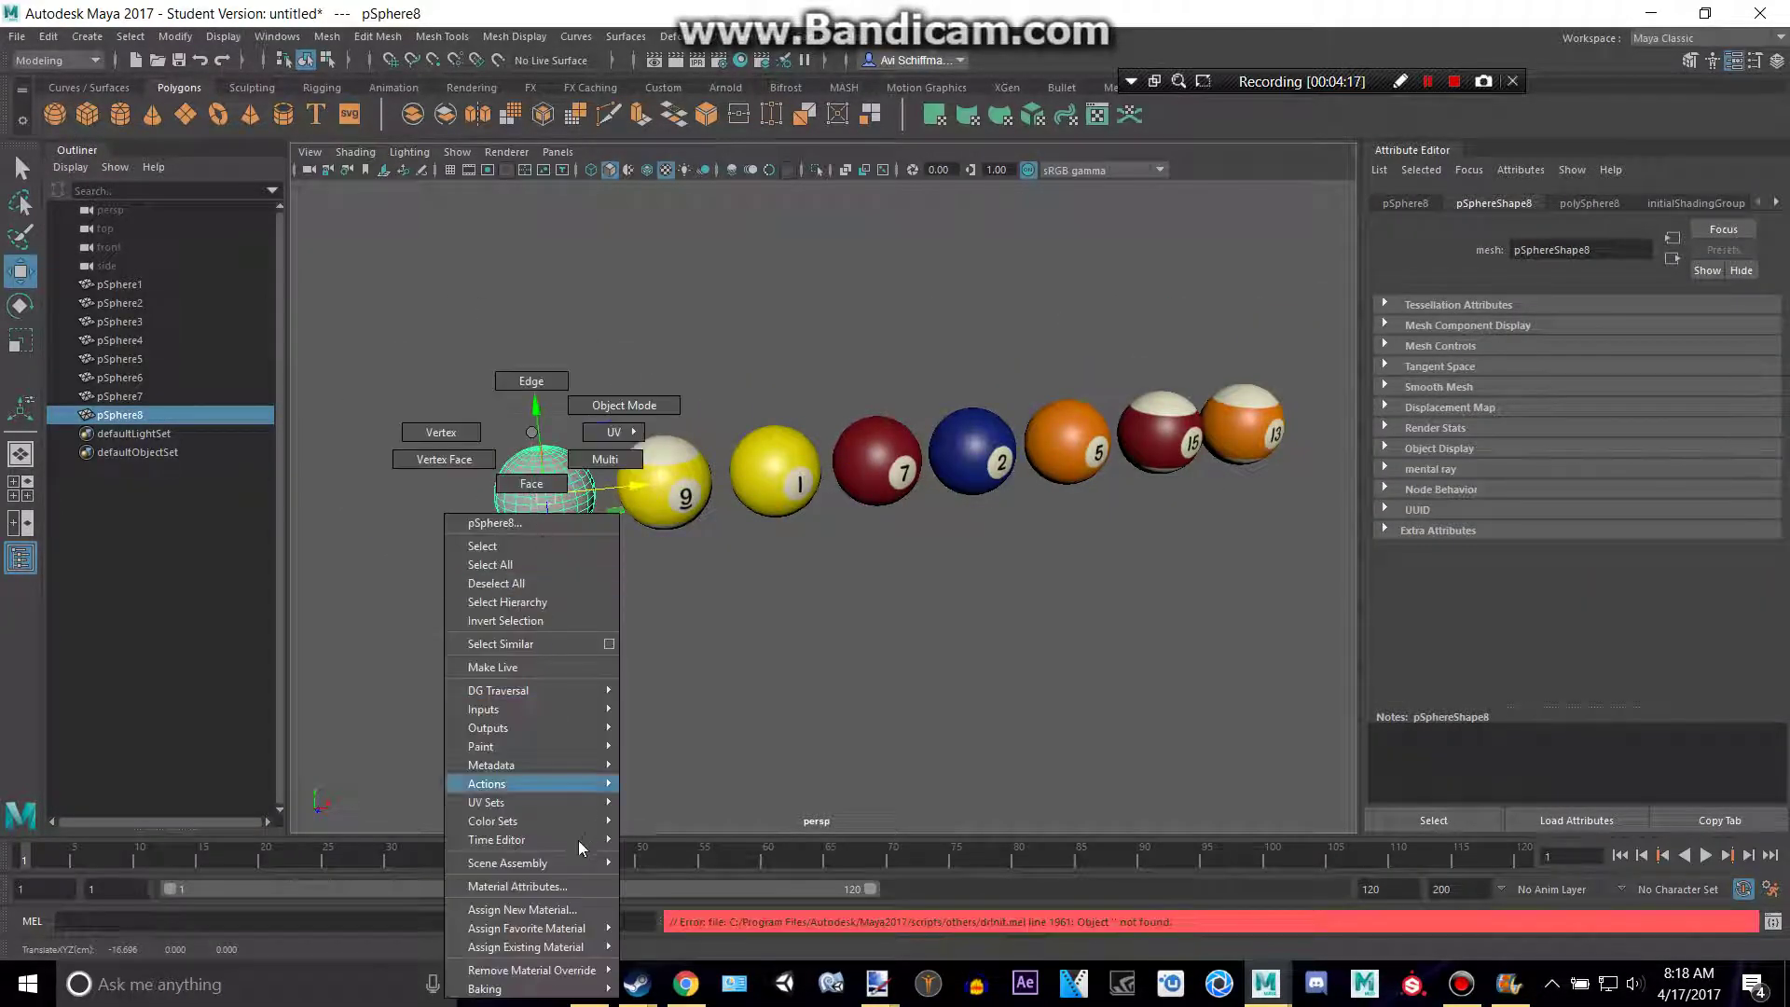
left_click(546, 910)
left_click(673, 504)
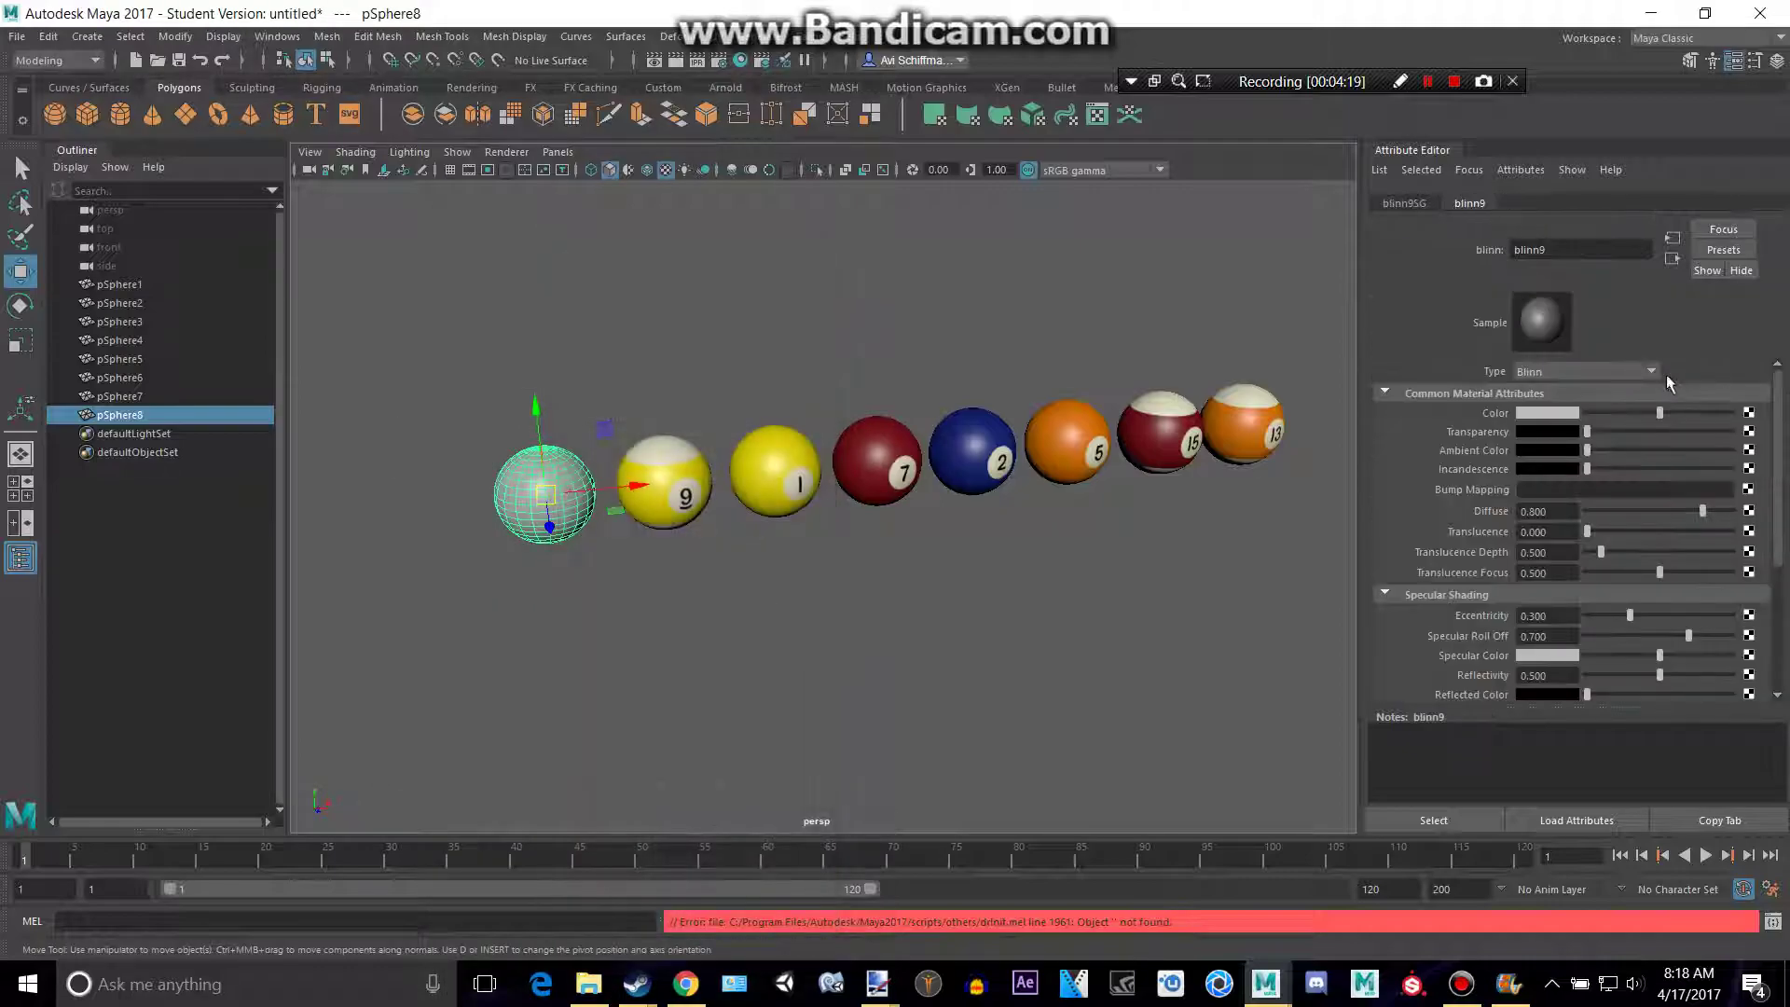
Map 16085.jpg as the sphere's colour file texture, making it the 14 ball
left_click(1747, 414)
left_click(834, 511)
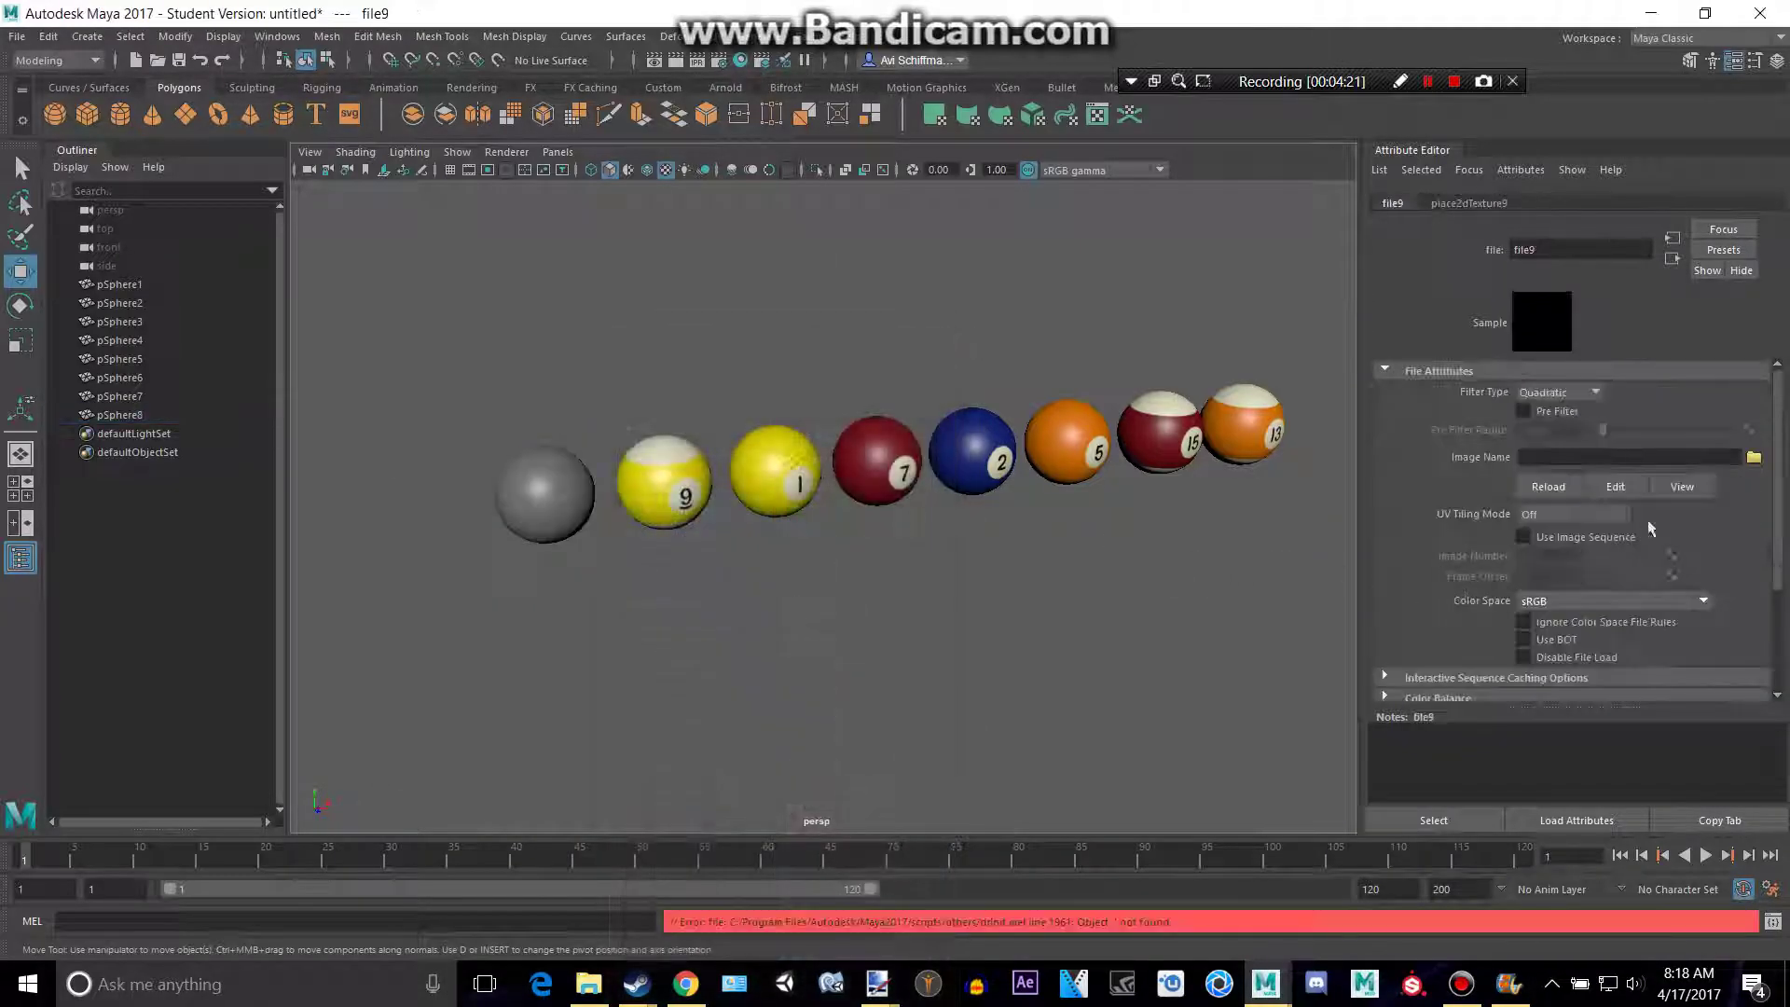
left_click(1753, 457)
type("14")
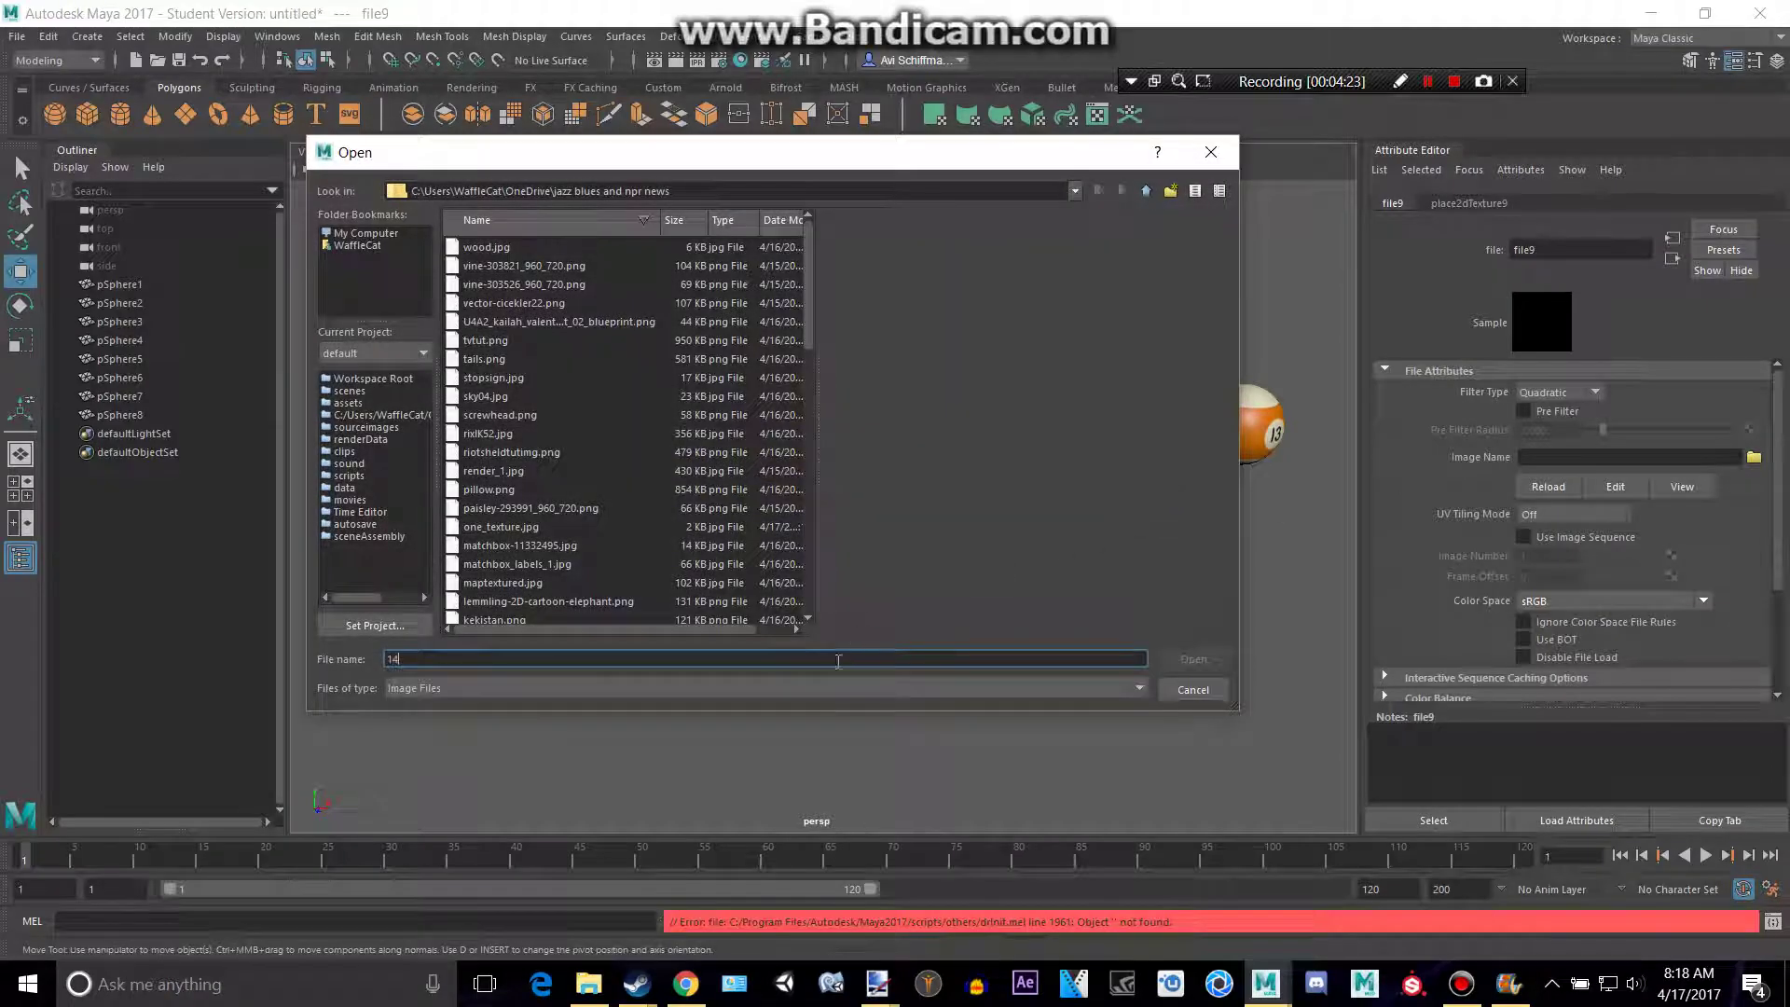
type("16")
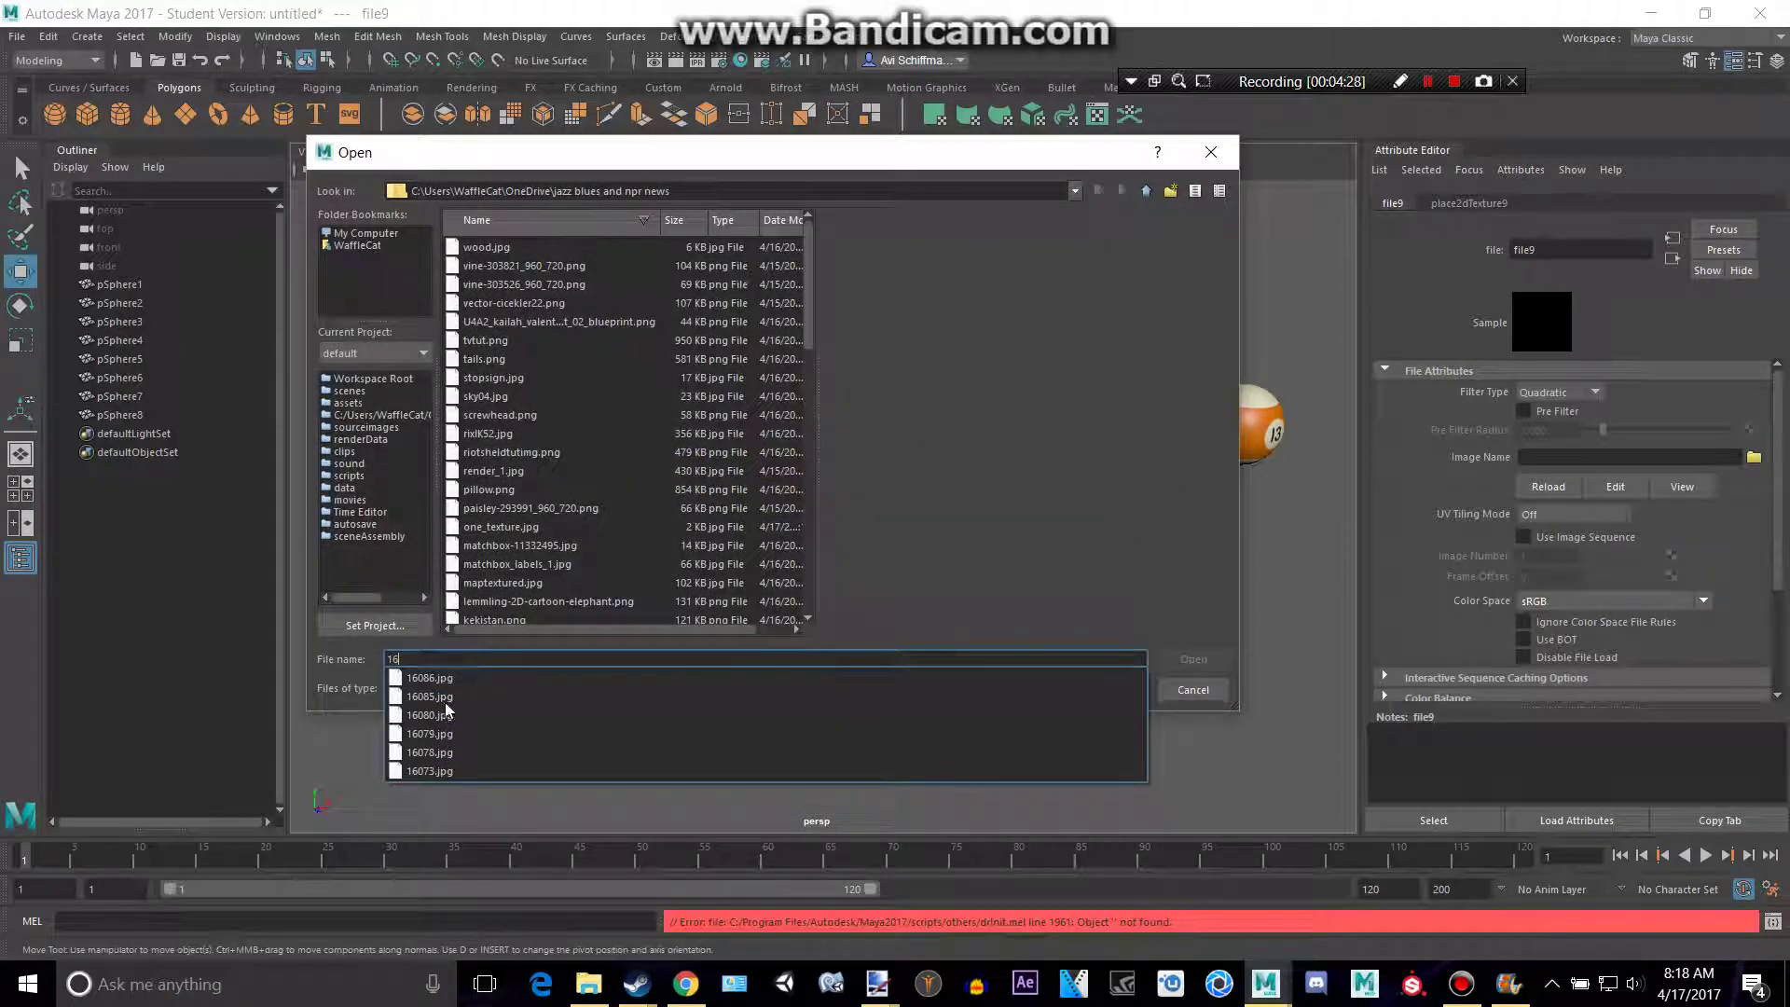
key("alt+Tab")
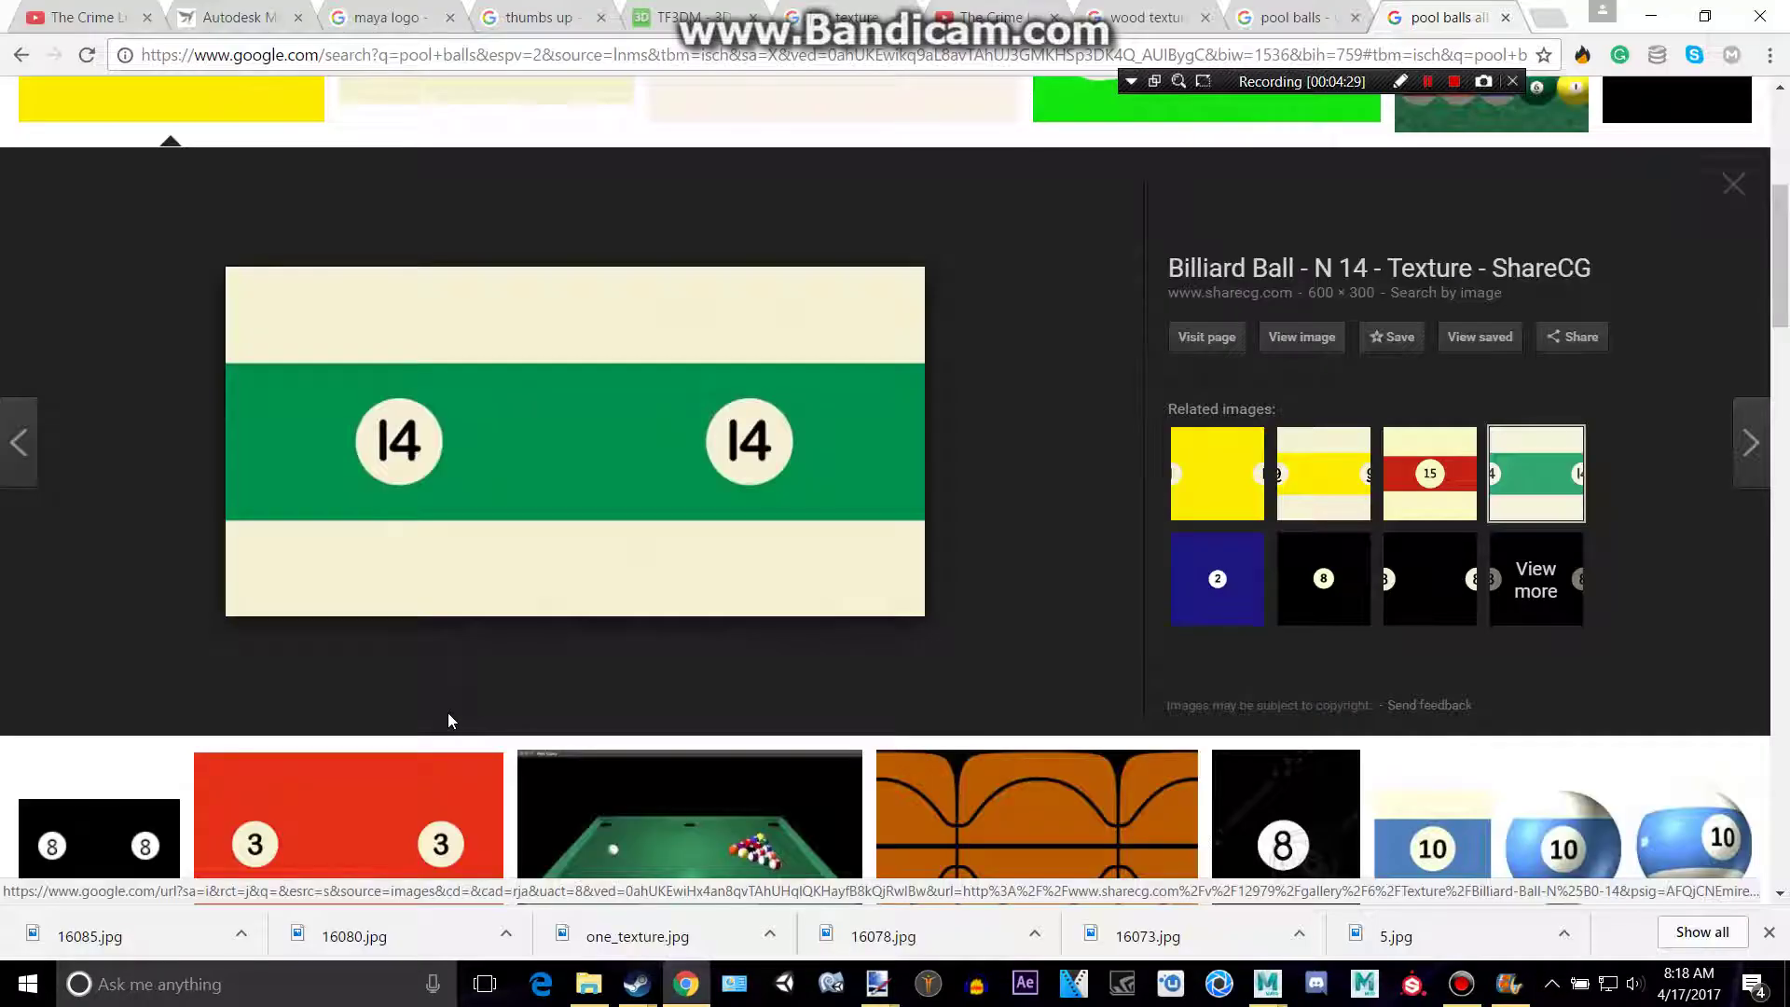
key("alt+Tab")
key("BackSpace")
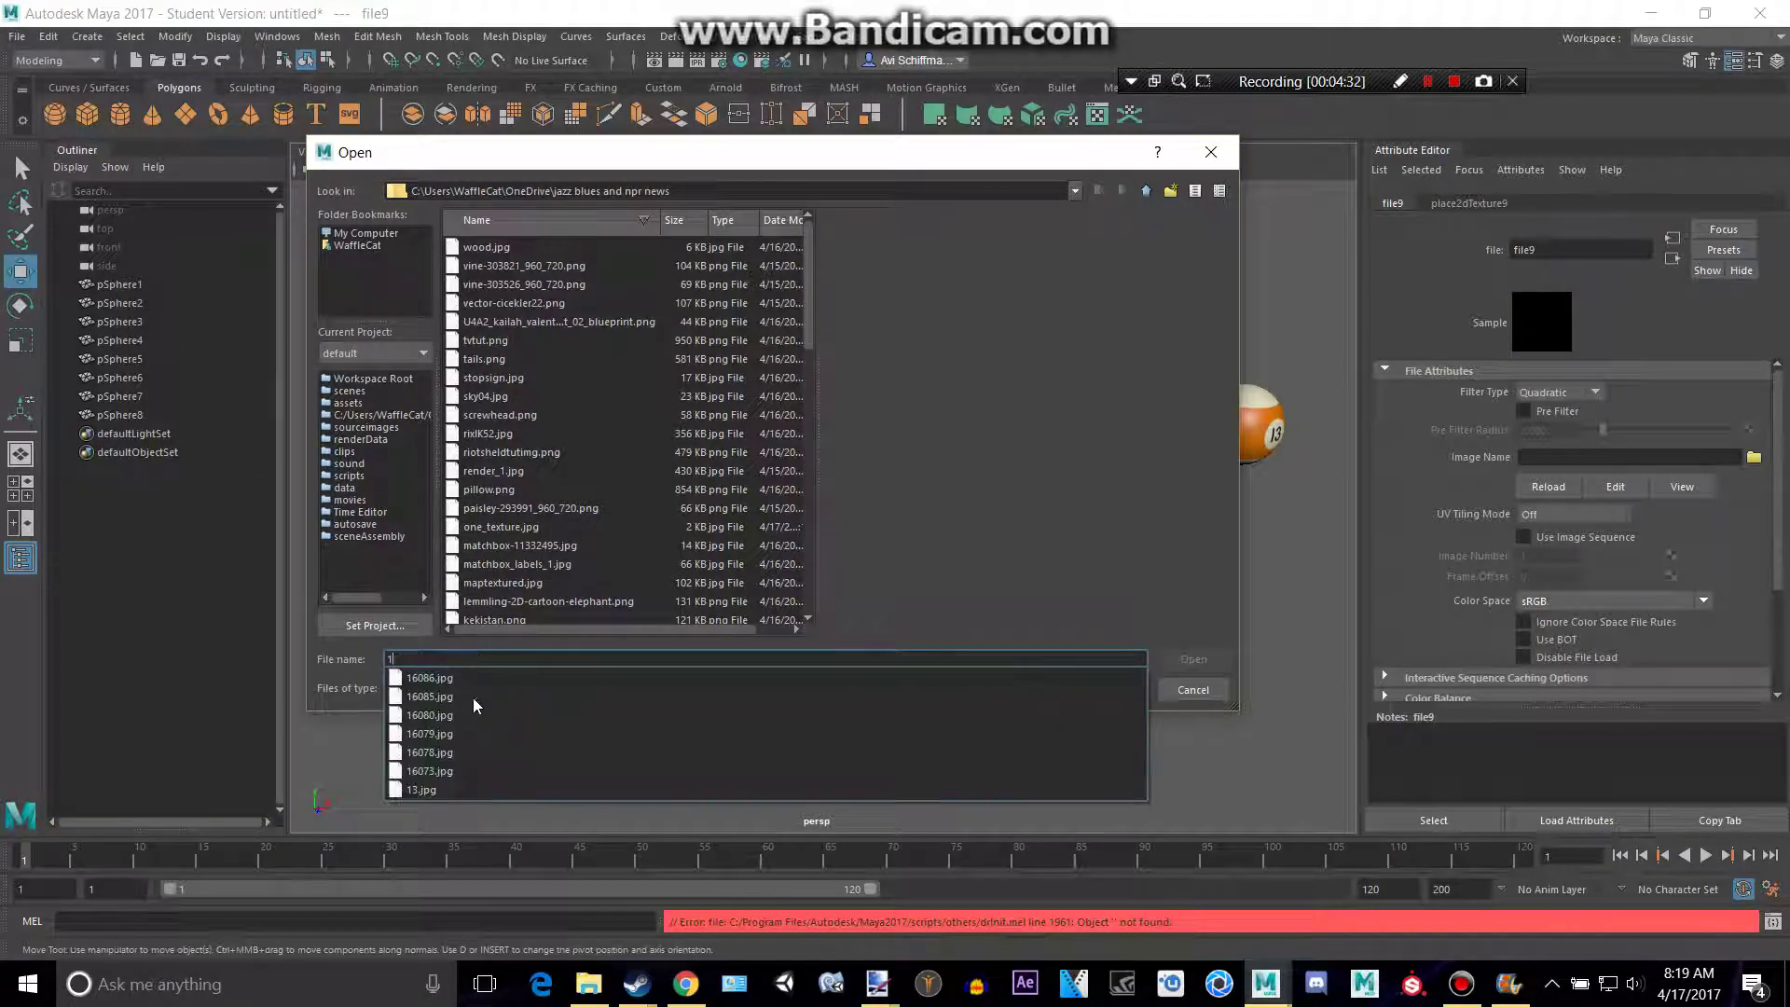
left_click(442, 699)
left_click(1193, 660)
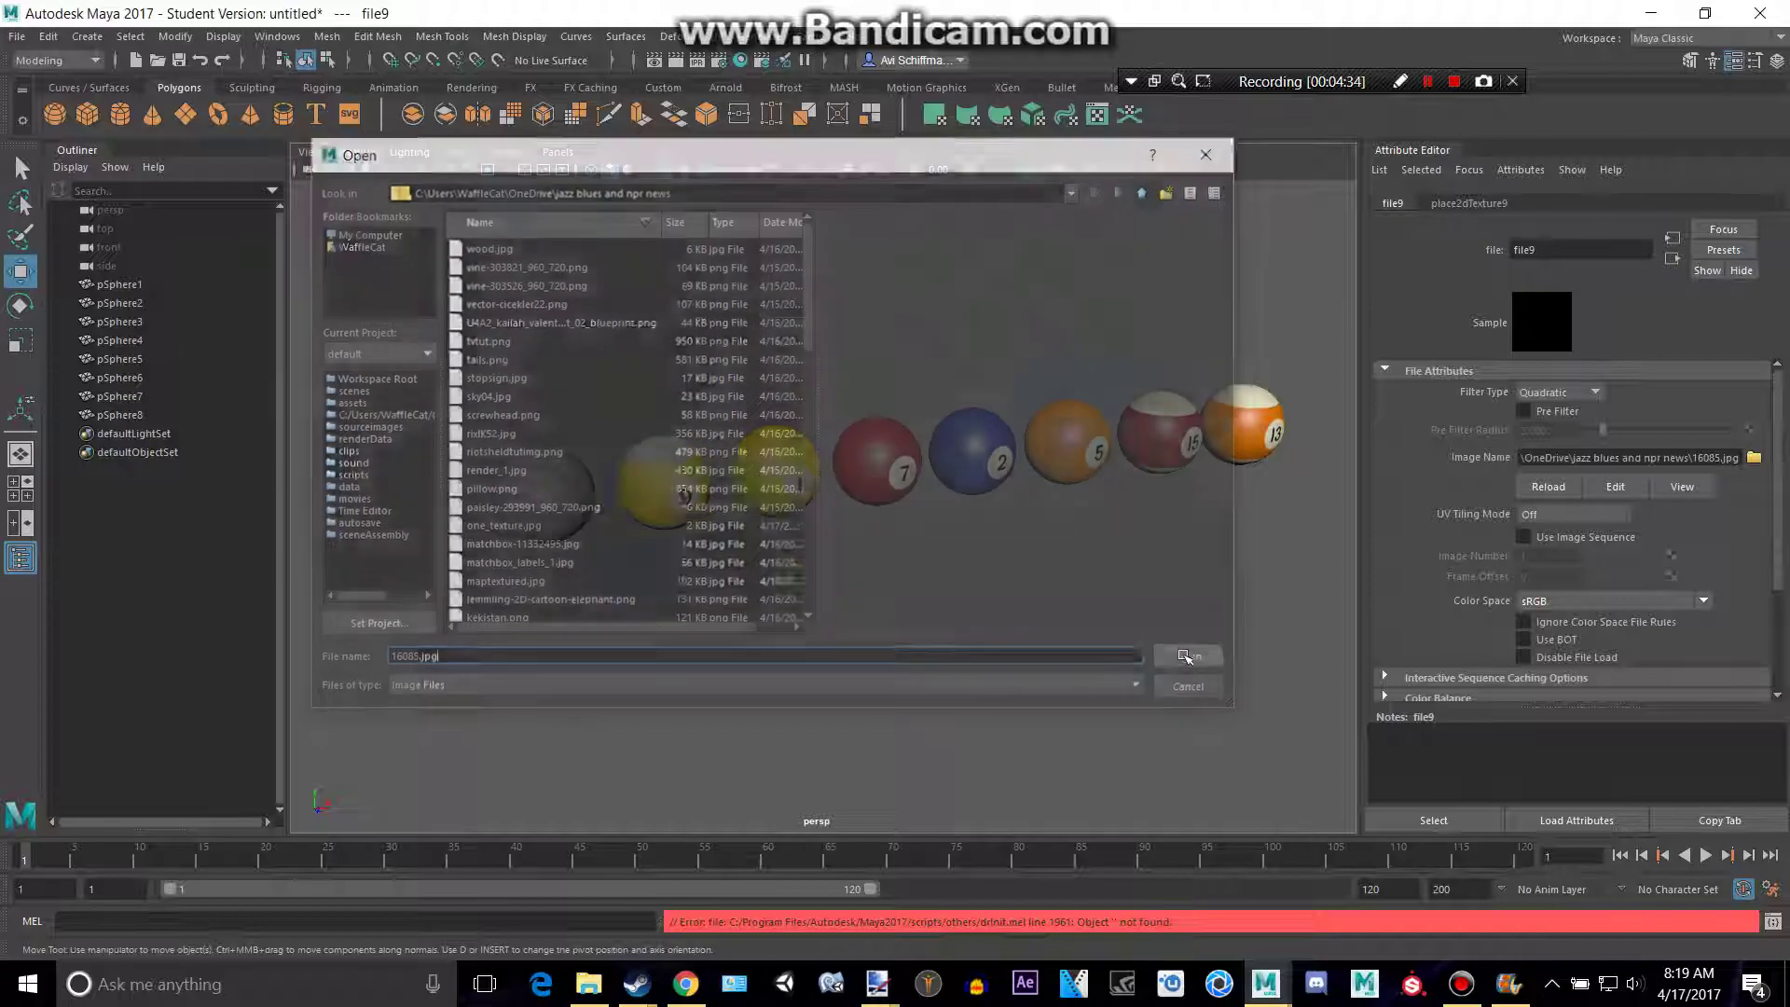
Preview the red 3-ball texture in Chrome, then orbit Maya's view around the row
key("alt+Tab")
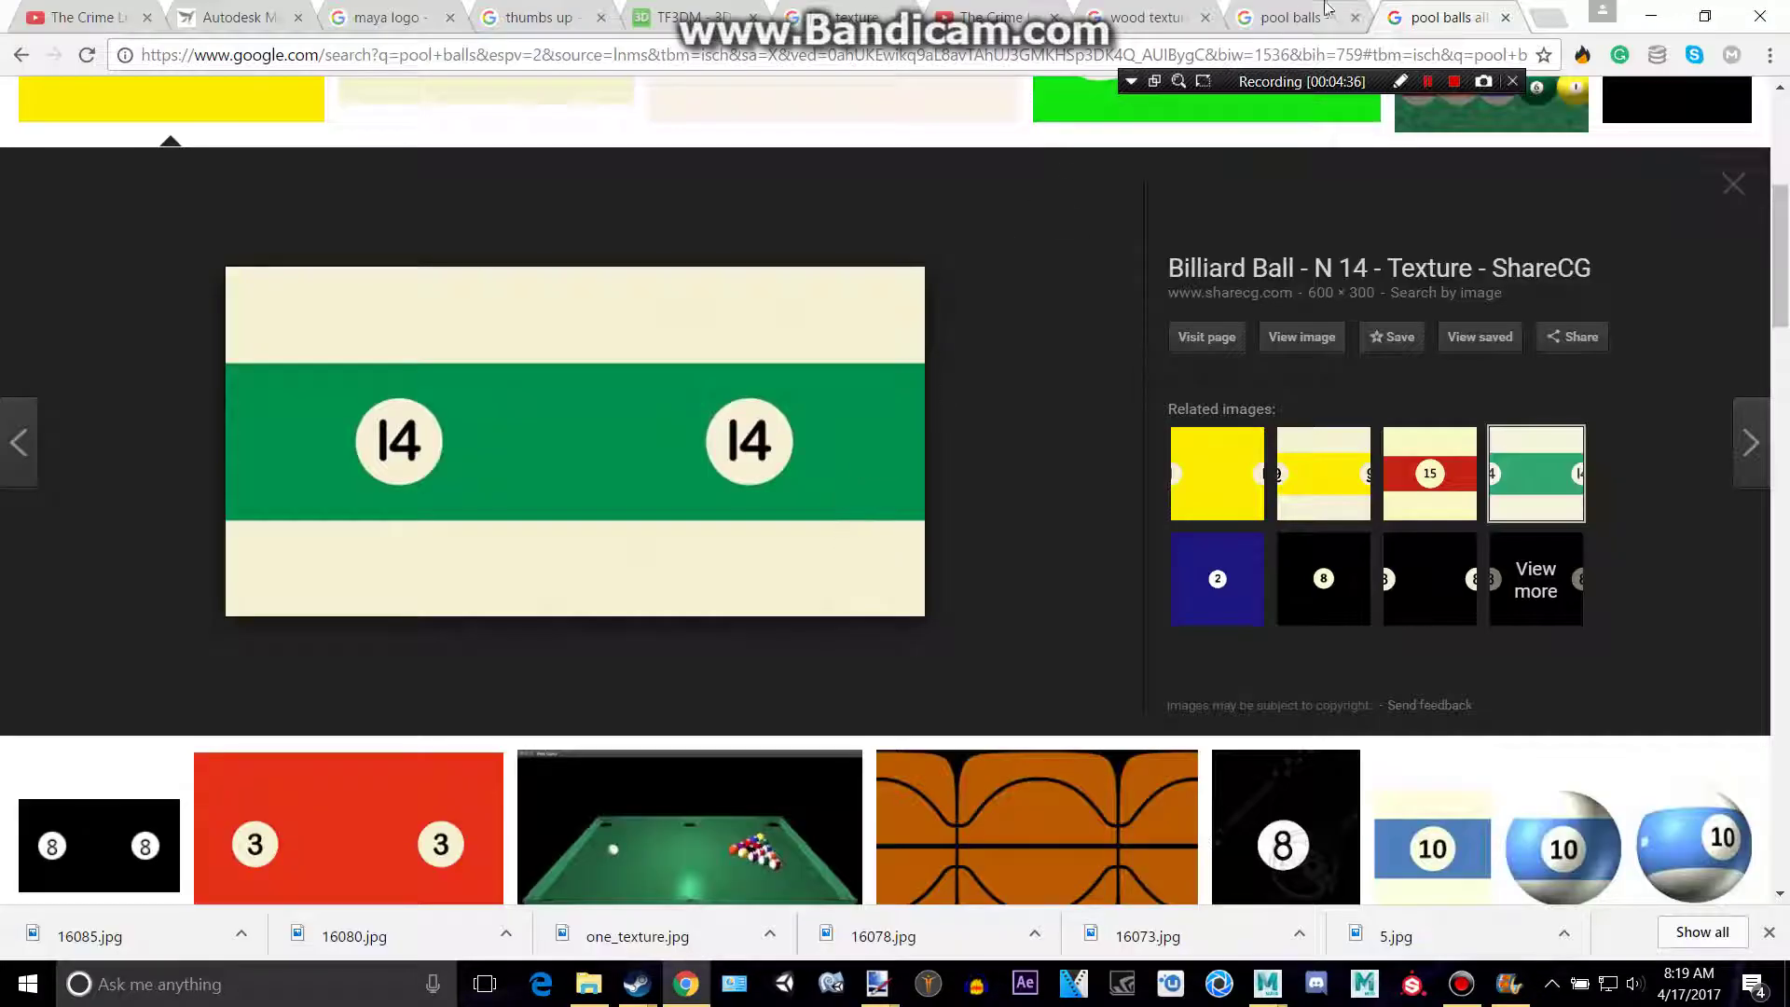
scroll(1386, 507, "down", 3)
left_click(432, 639)
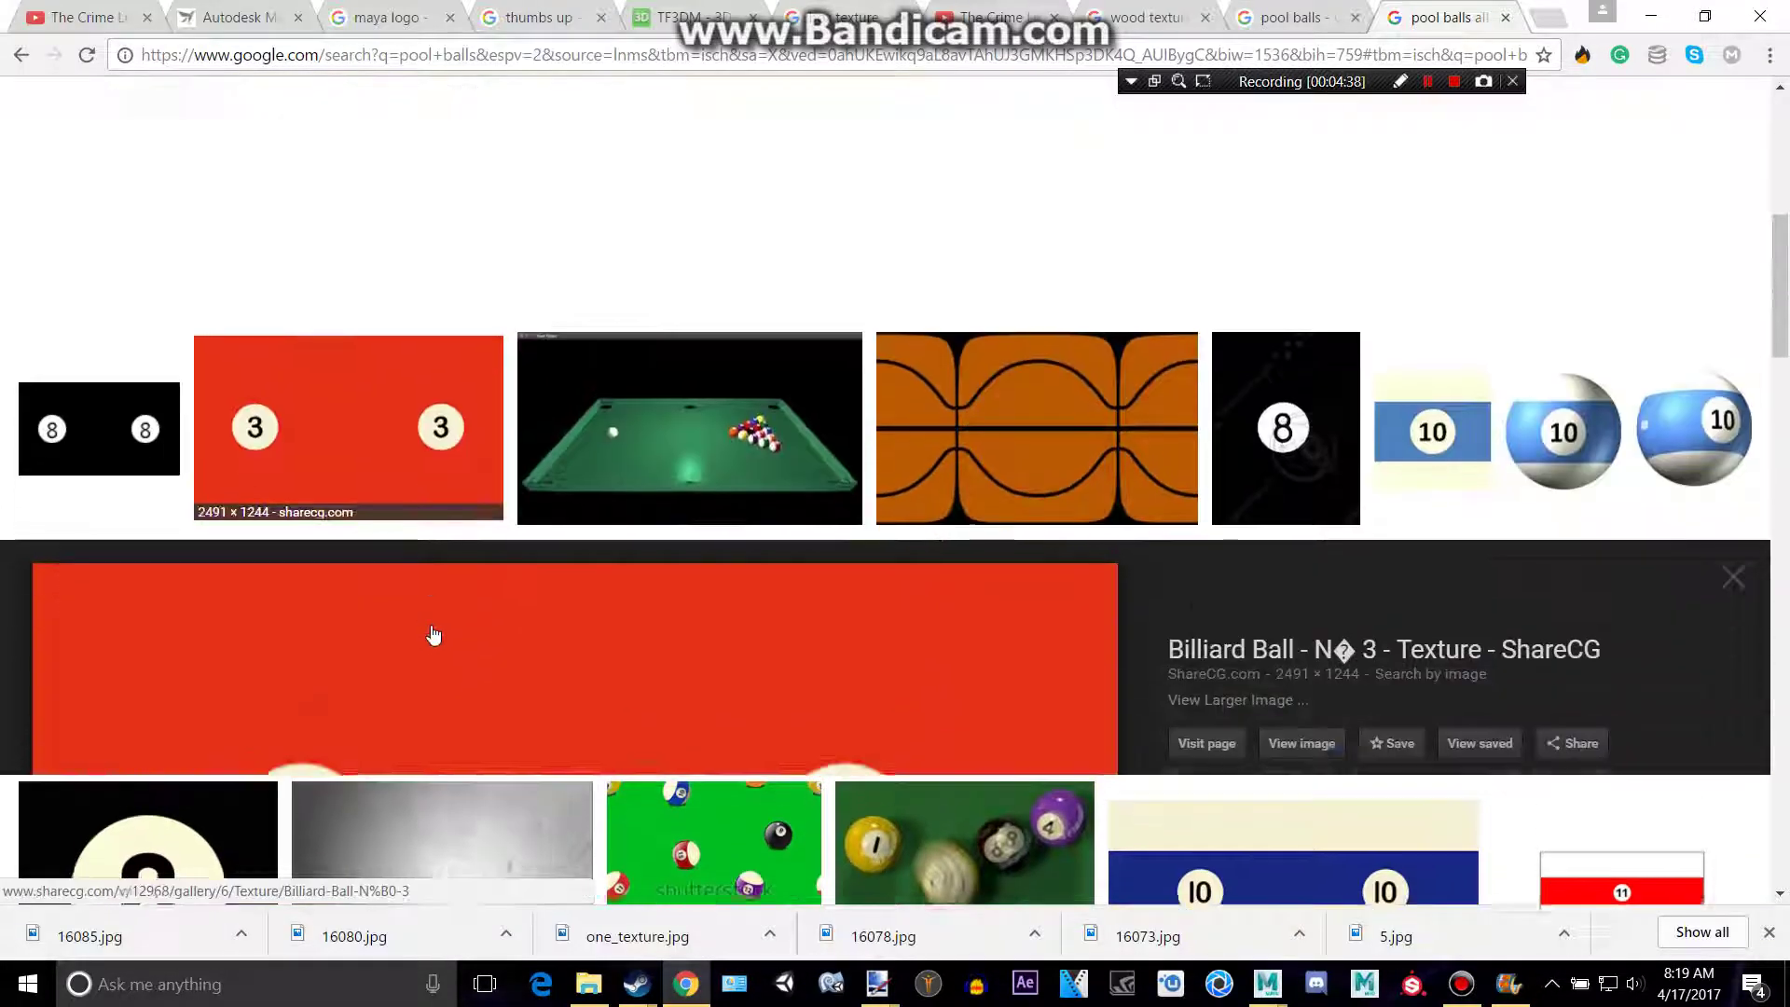
key("alt+Tab")
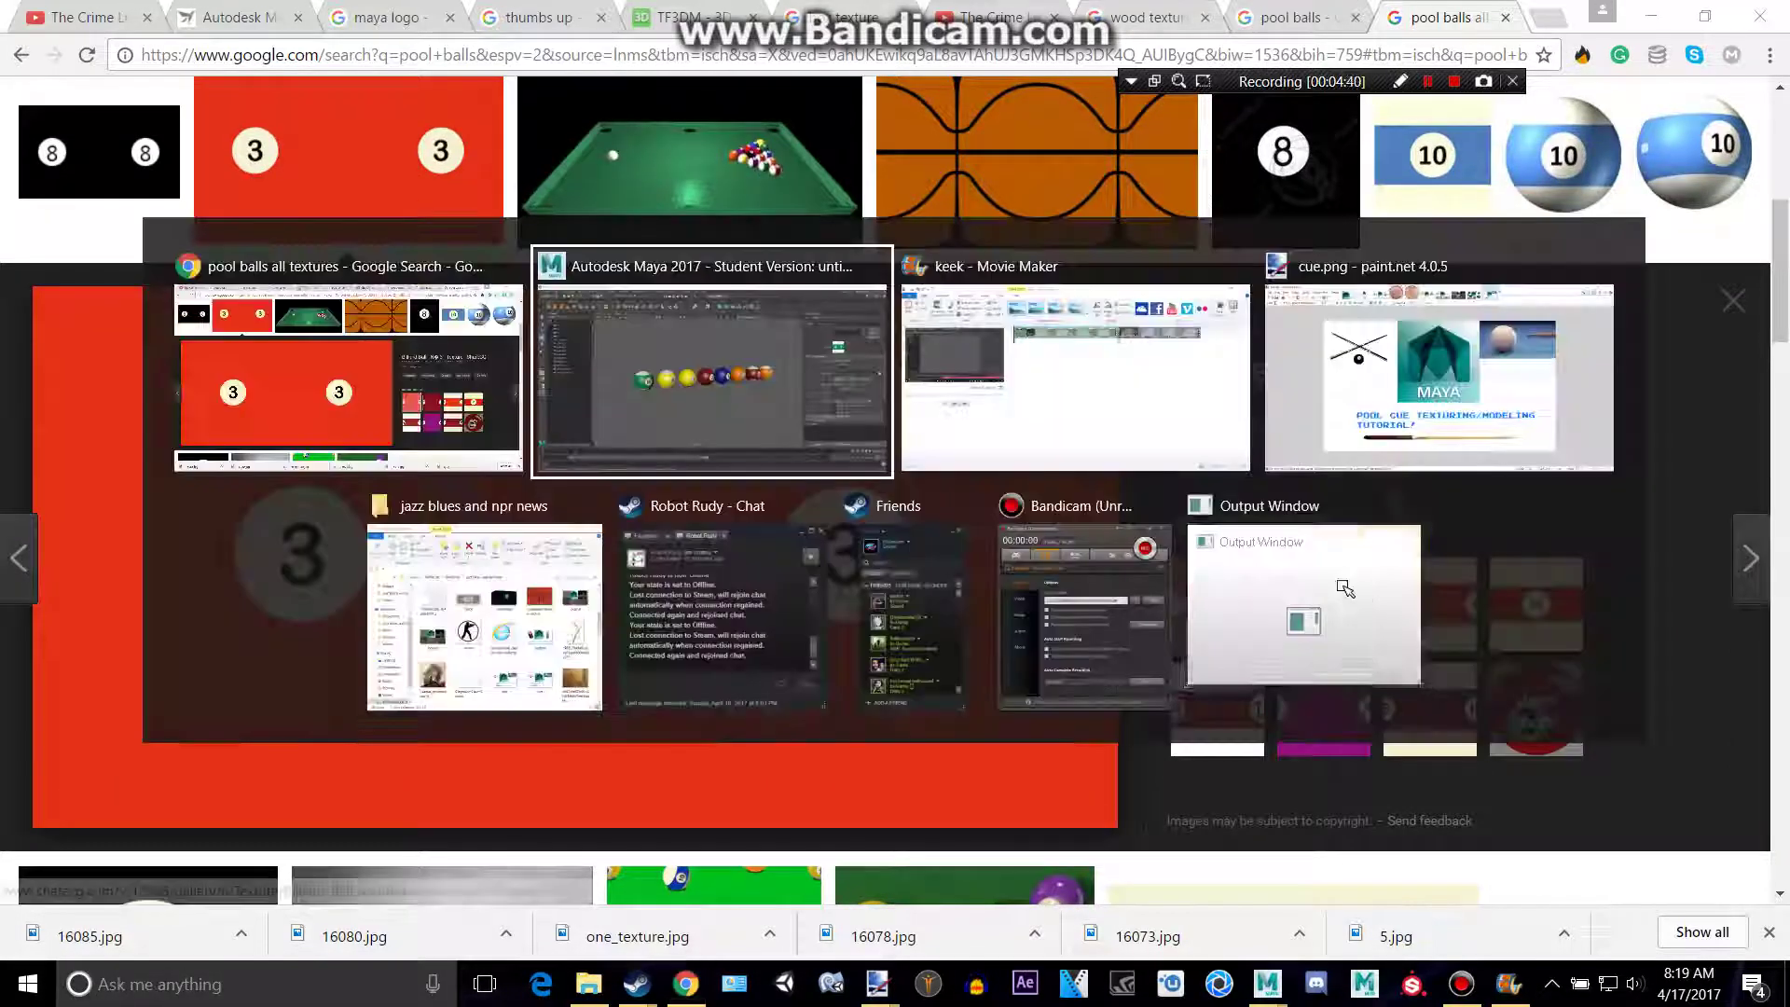
left_click_drag(1158, 554, 918, 569, "alt")
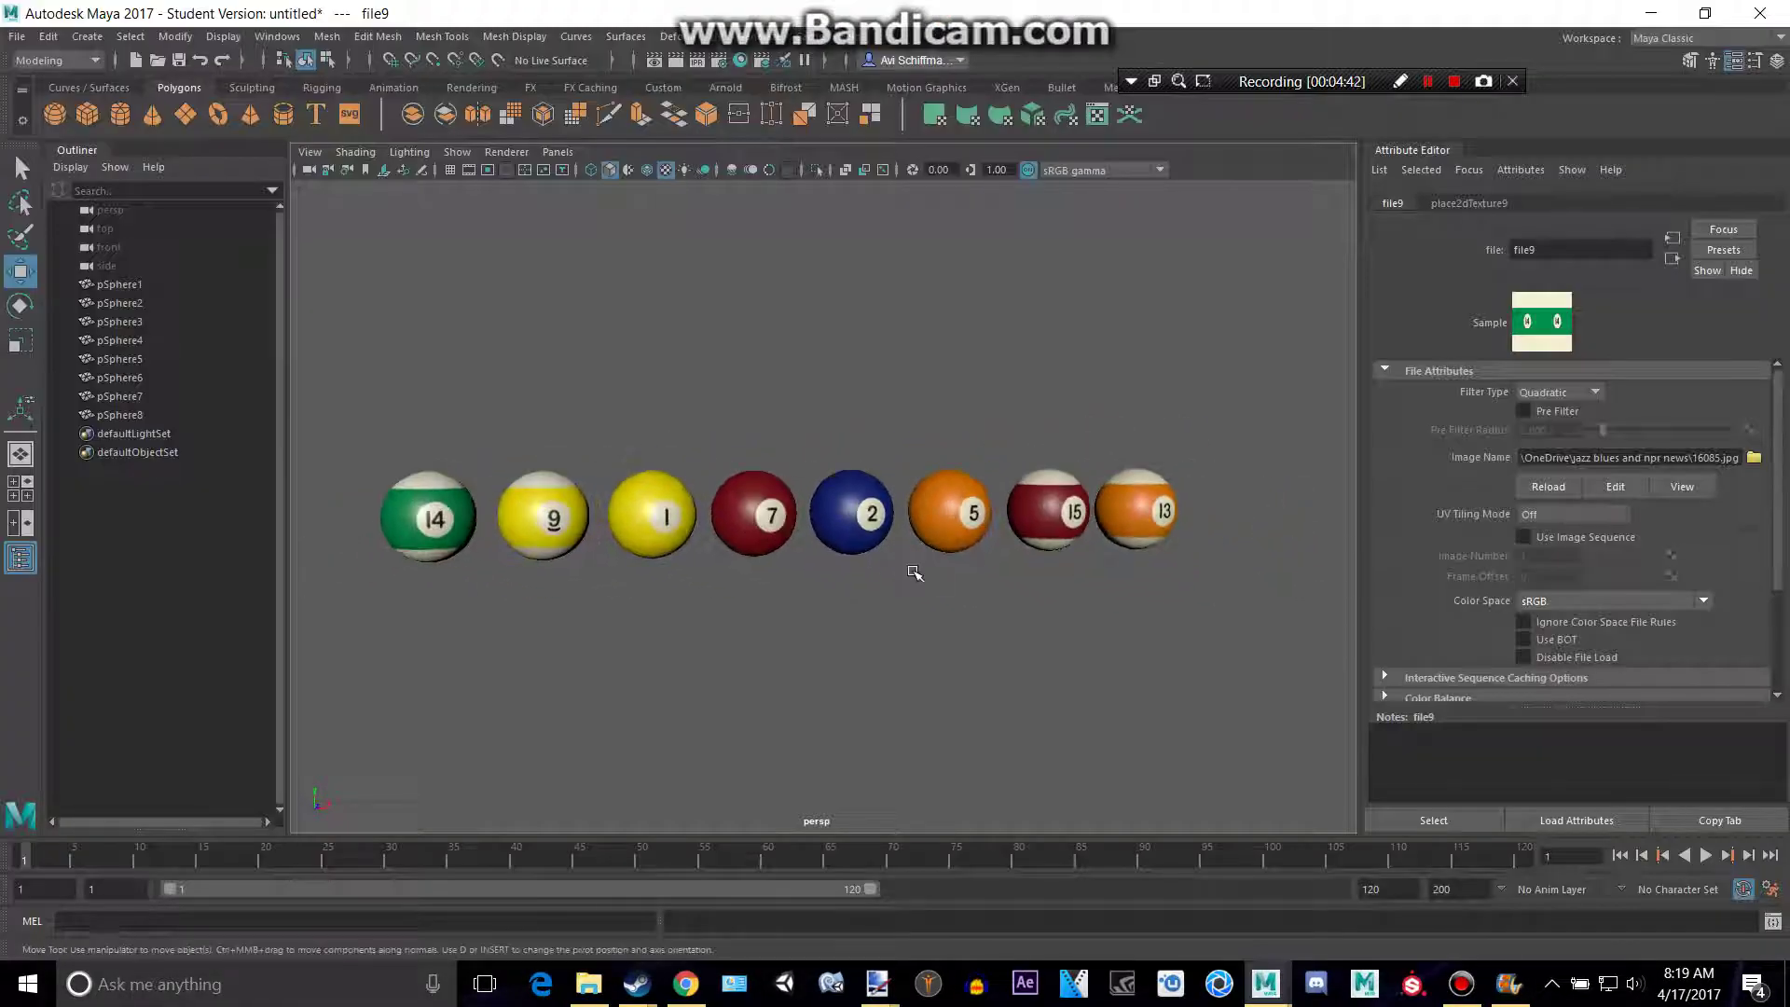
Check the ball rack reference tab in Chrome, then orbit Maya's view of the row
key("alt+Tab")
key("ctrl+shift+Tab")
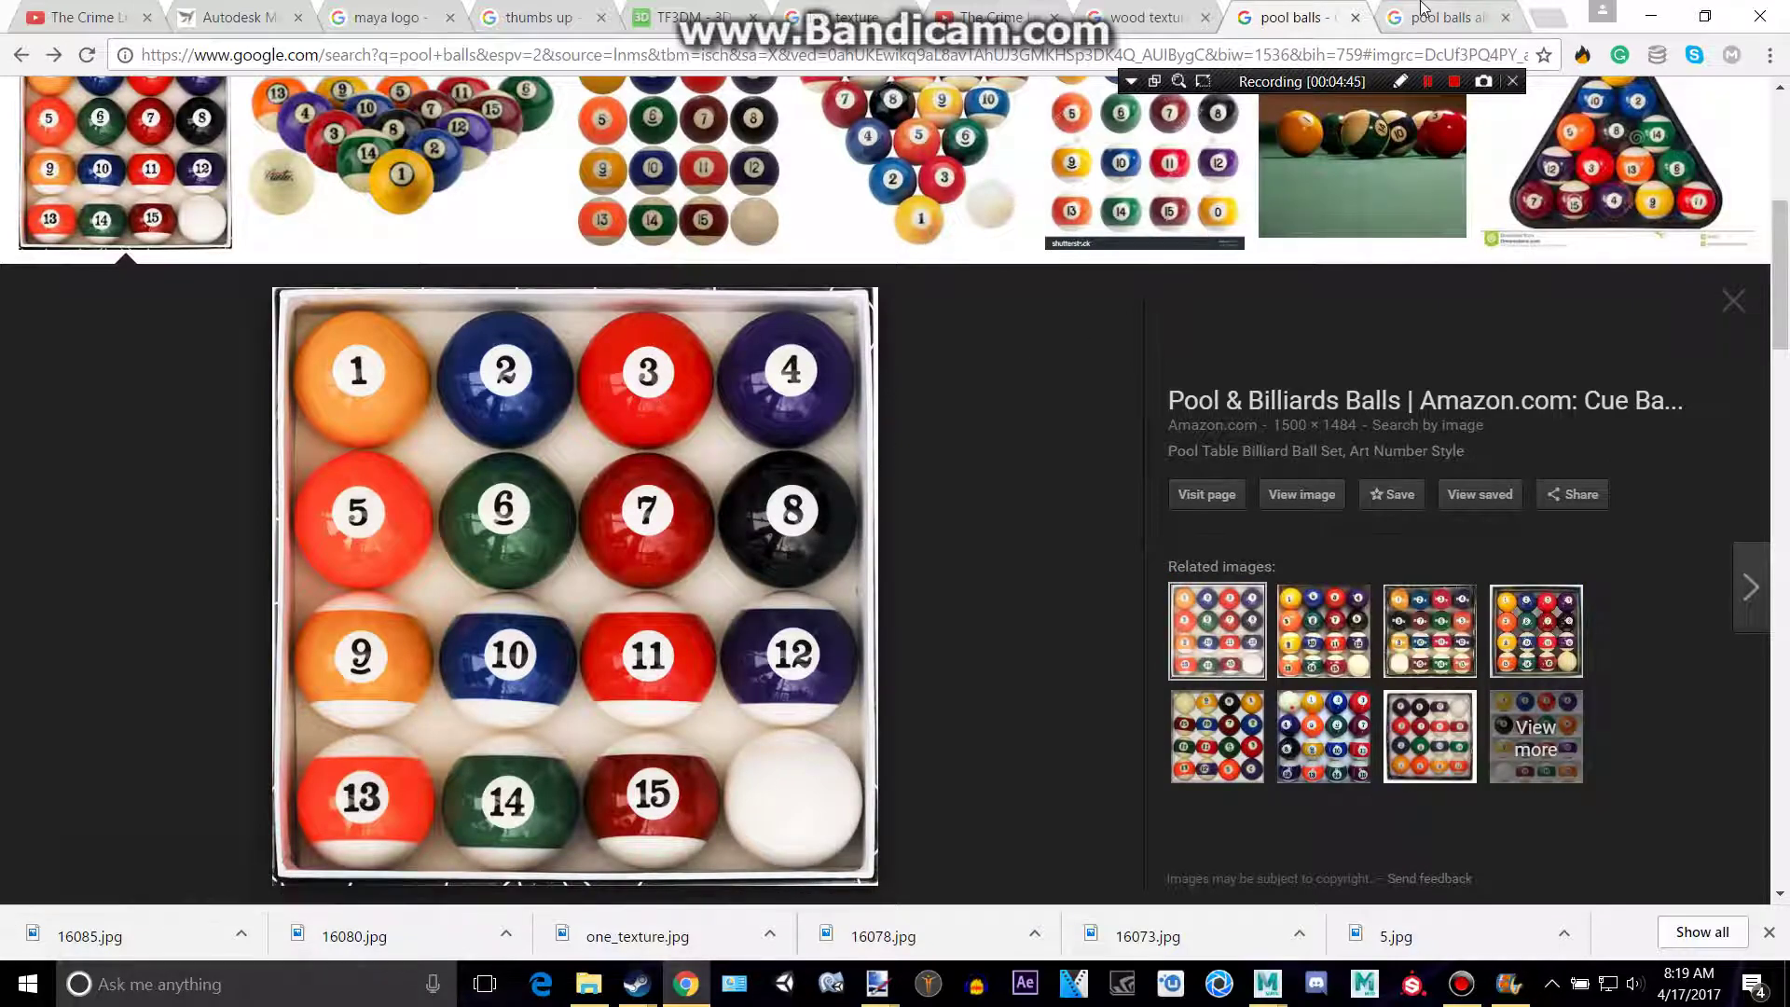
key("ctrl+Tab")
key("alt+Tab")
left_click_drag(915, 549, 700, 436, "alt")
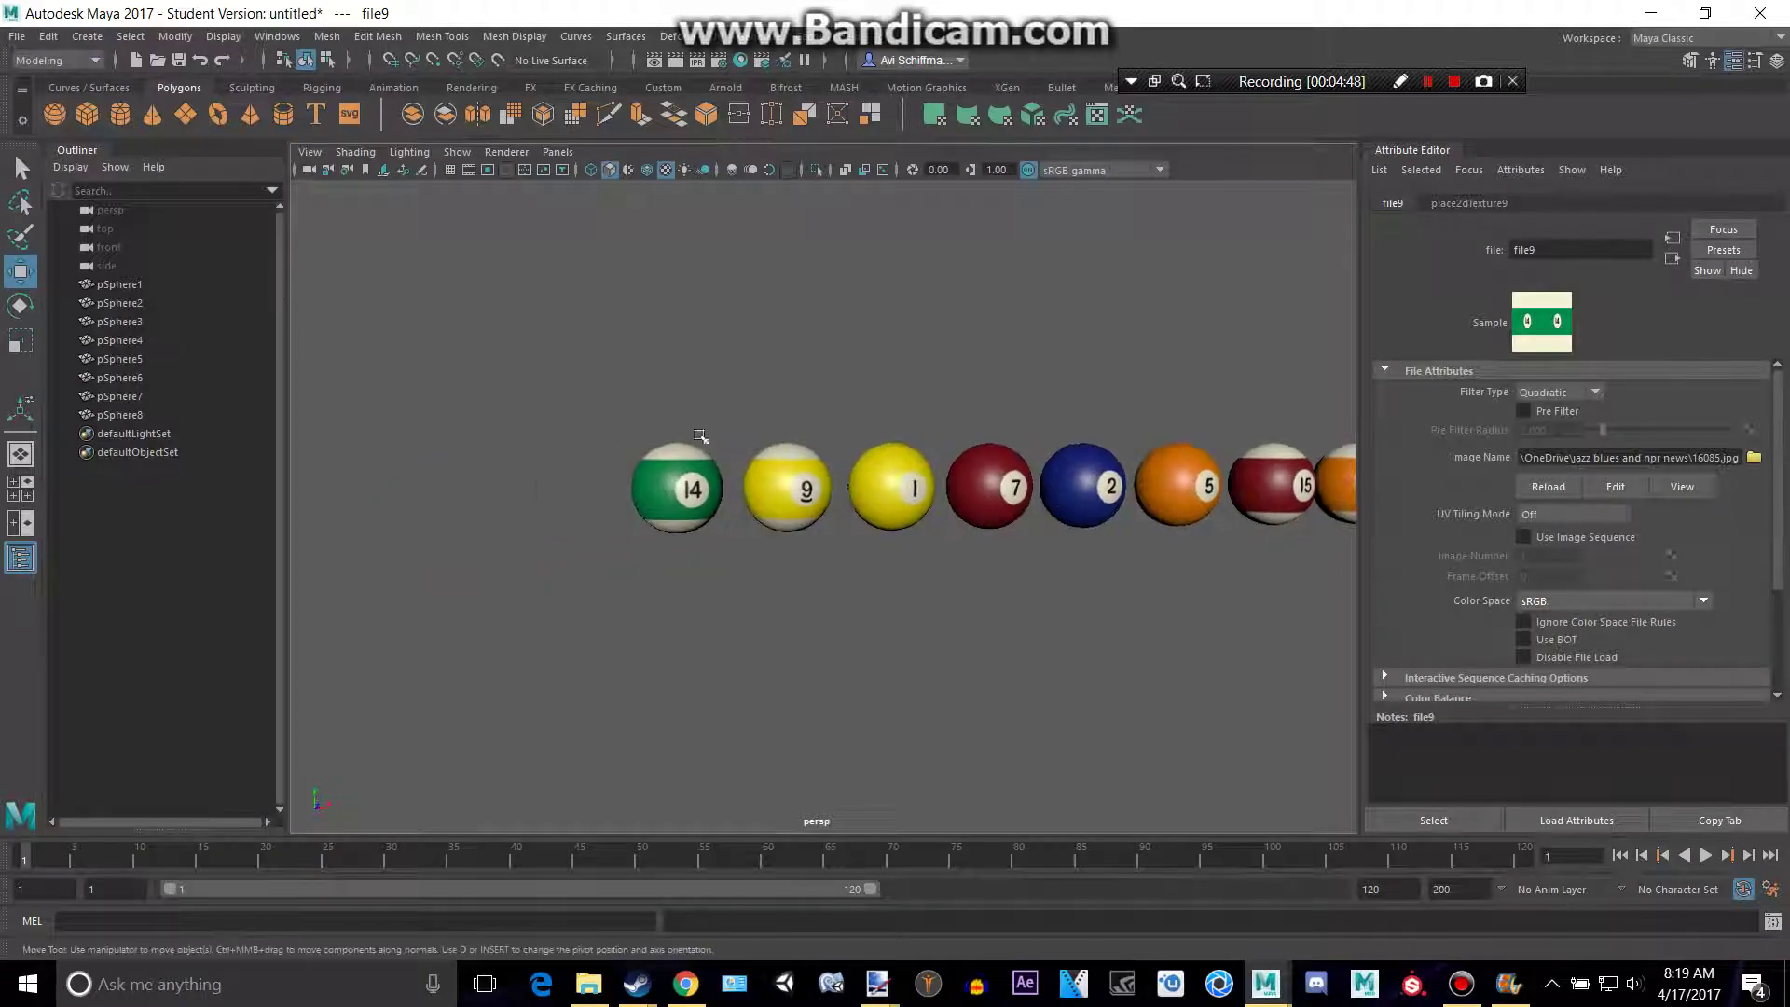
Create a ninth sphere with a Blinn material and an empty colour file texture
left_click(54, 114)
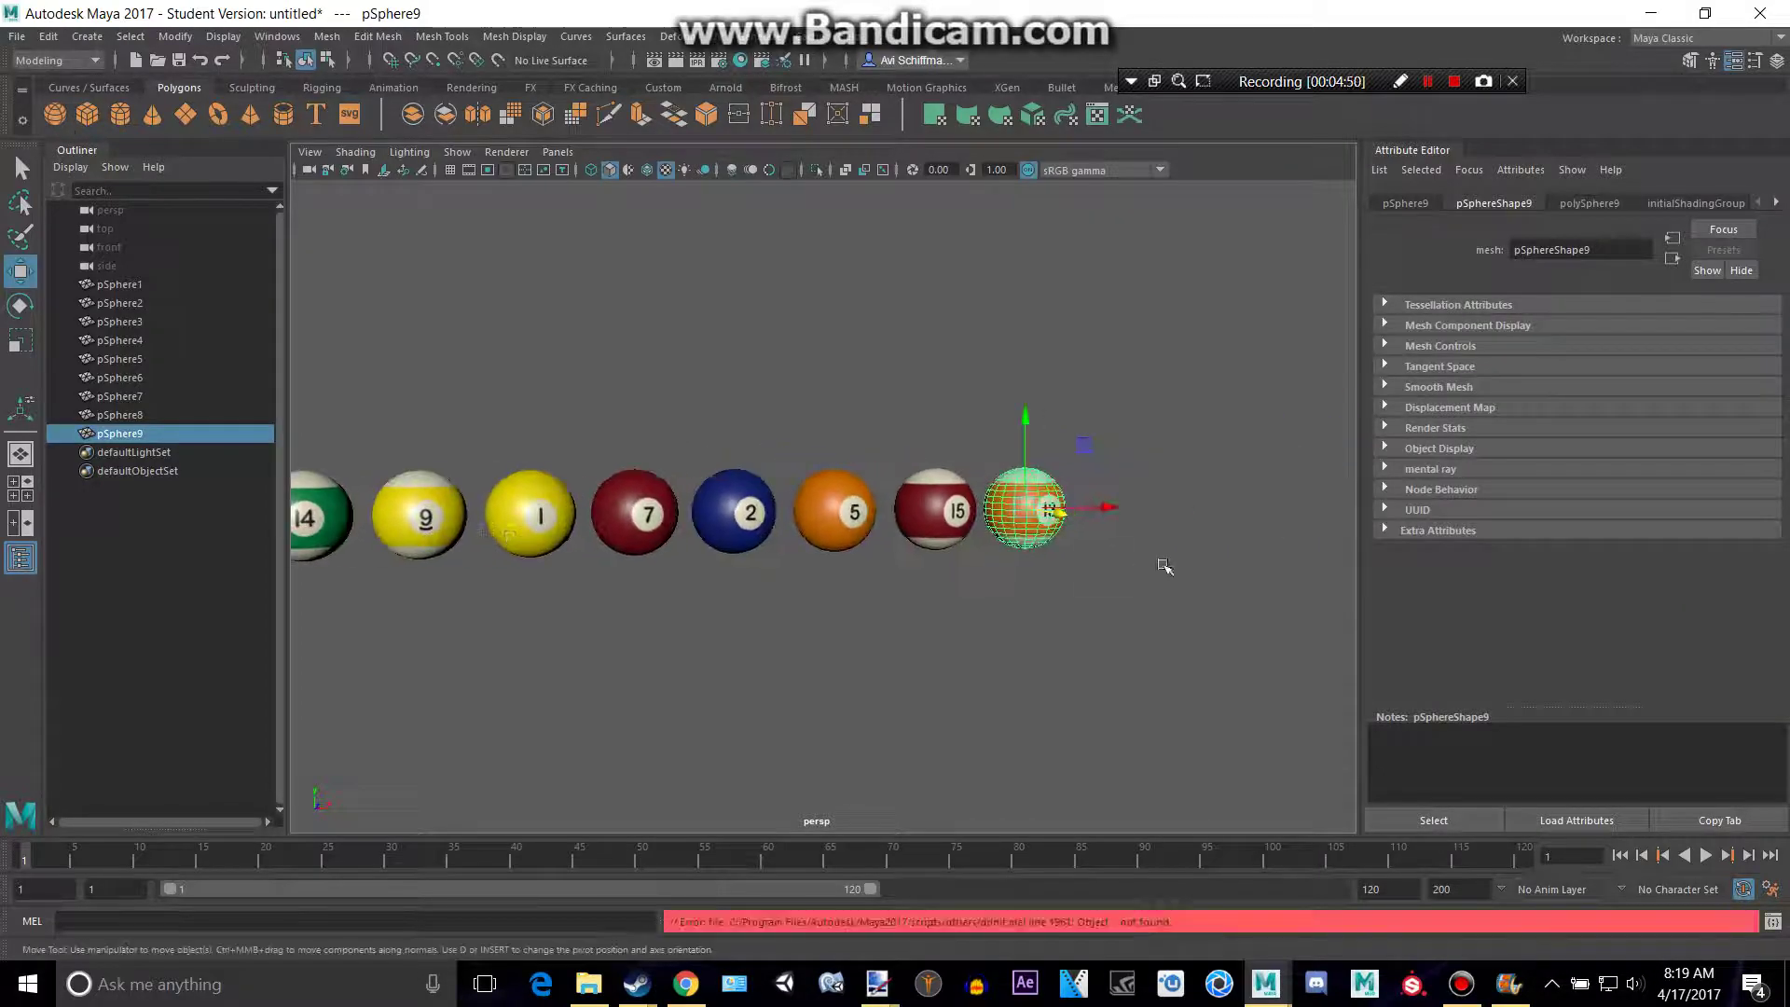
left_click(1027, 503)
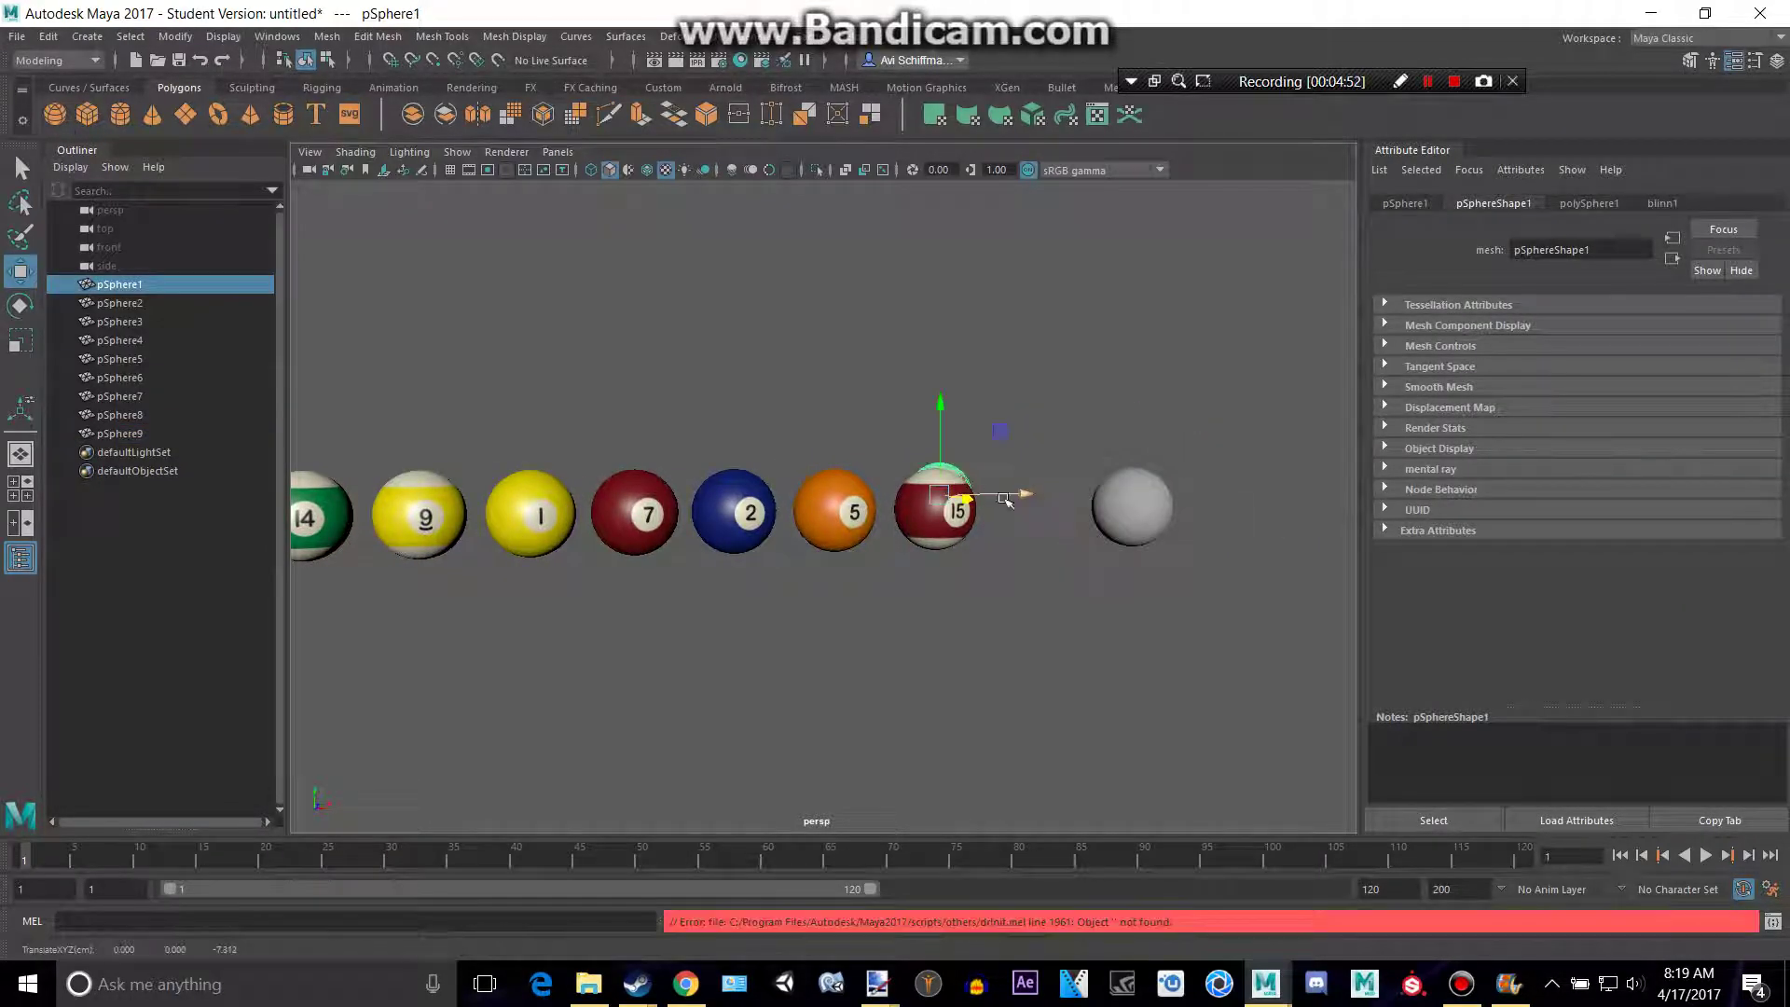
left_click(1130, 508)
key("f")
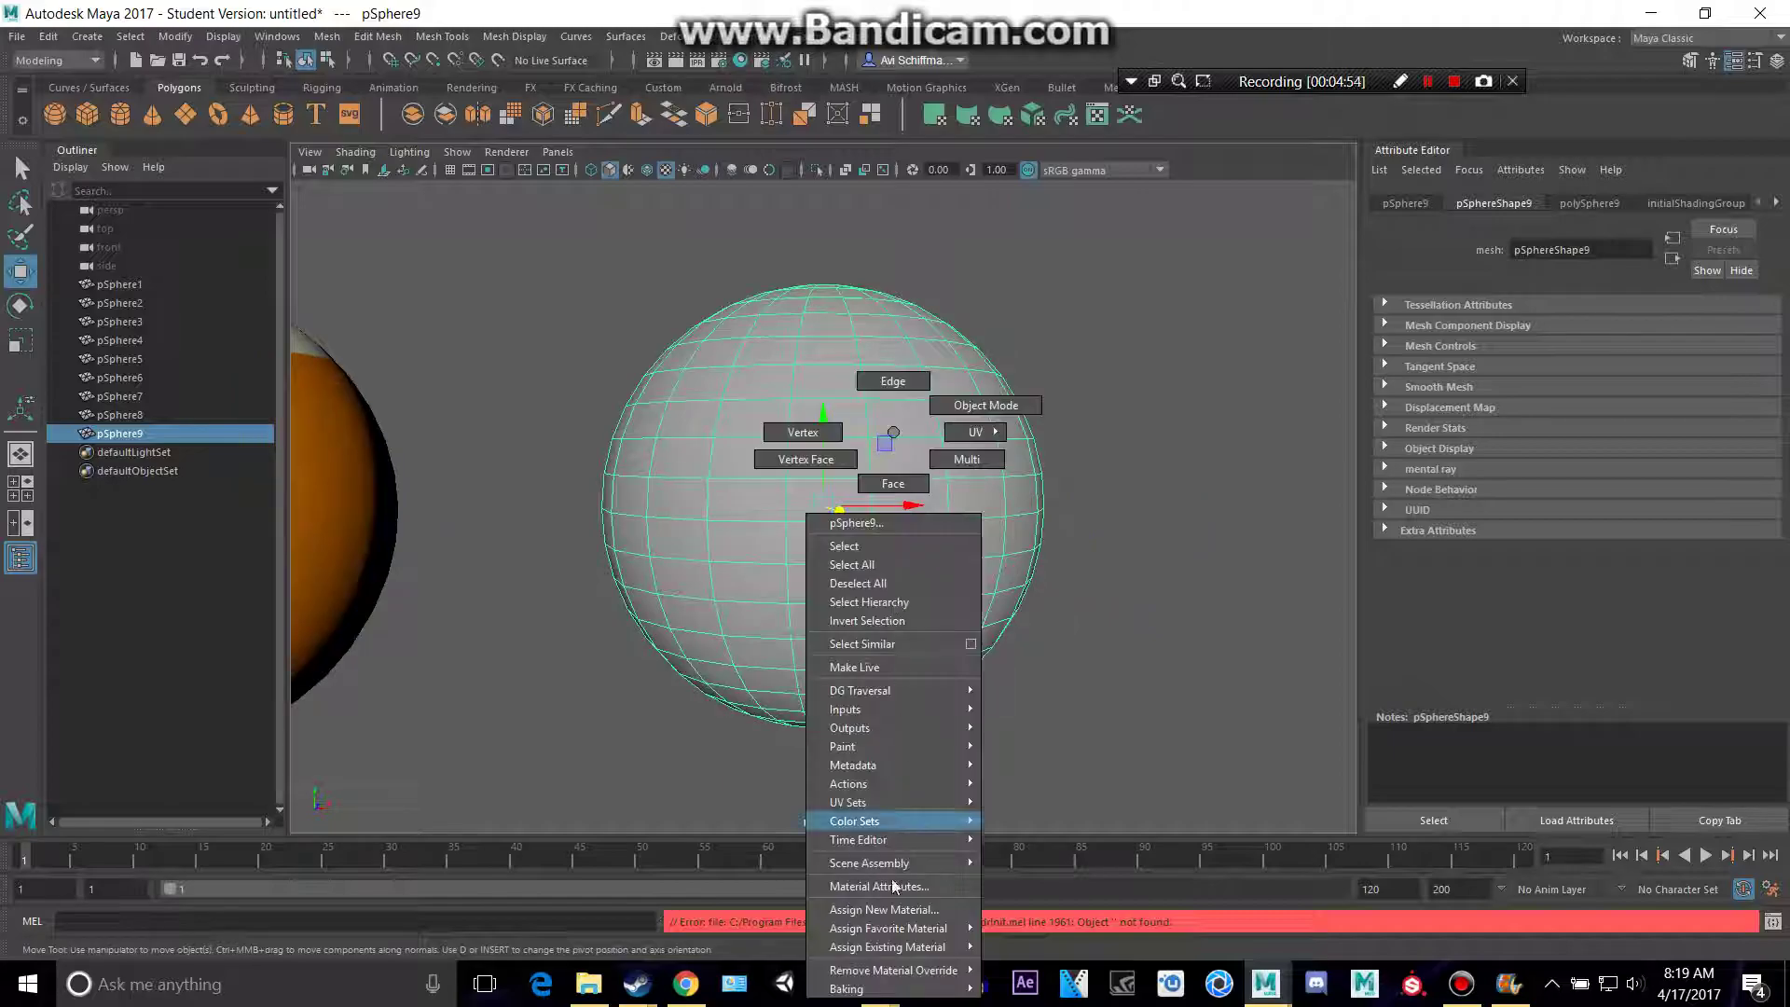
right_click_drag(890, 613, 919, 821)
left_click(746, 518)
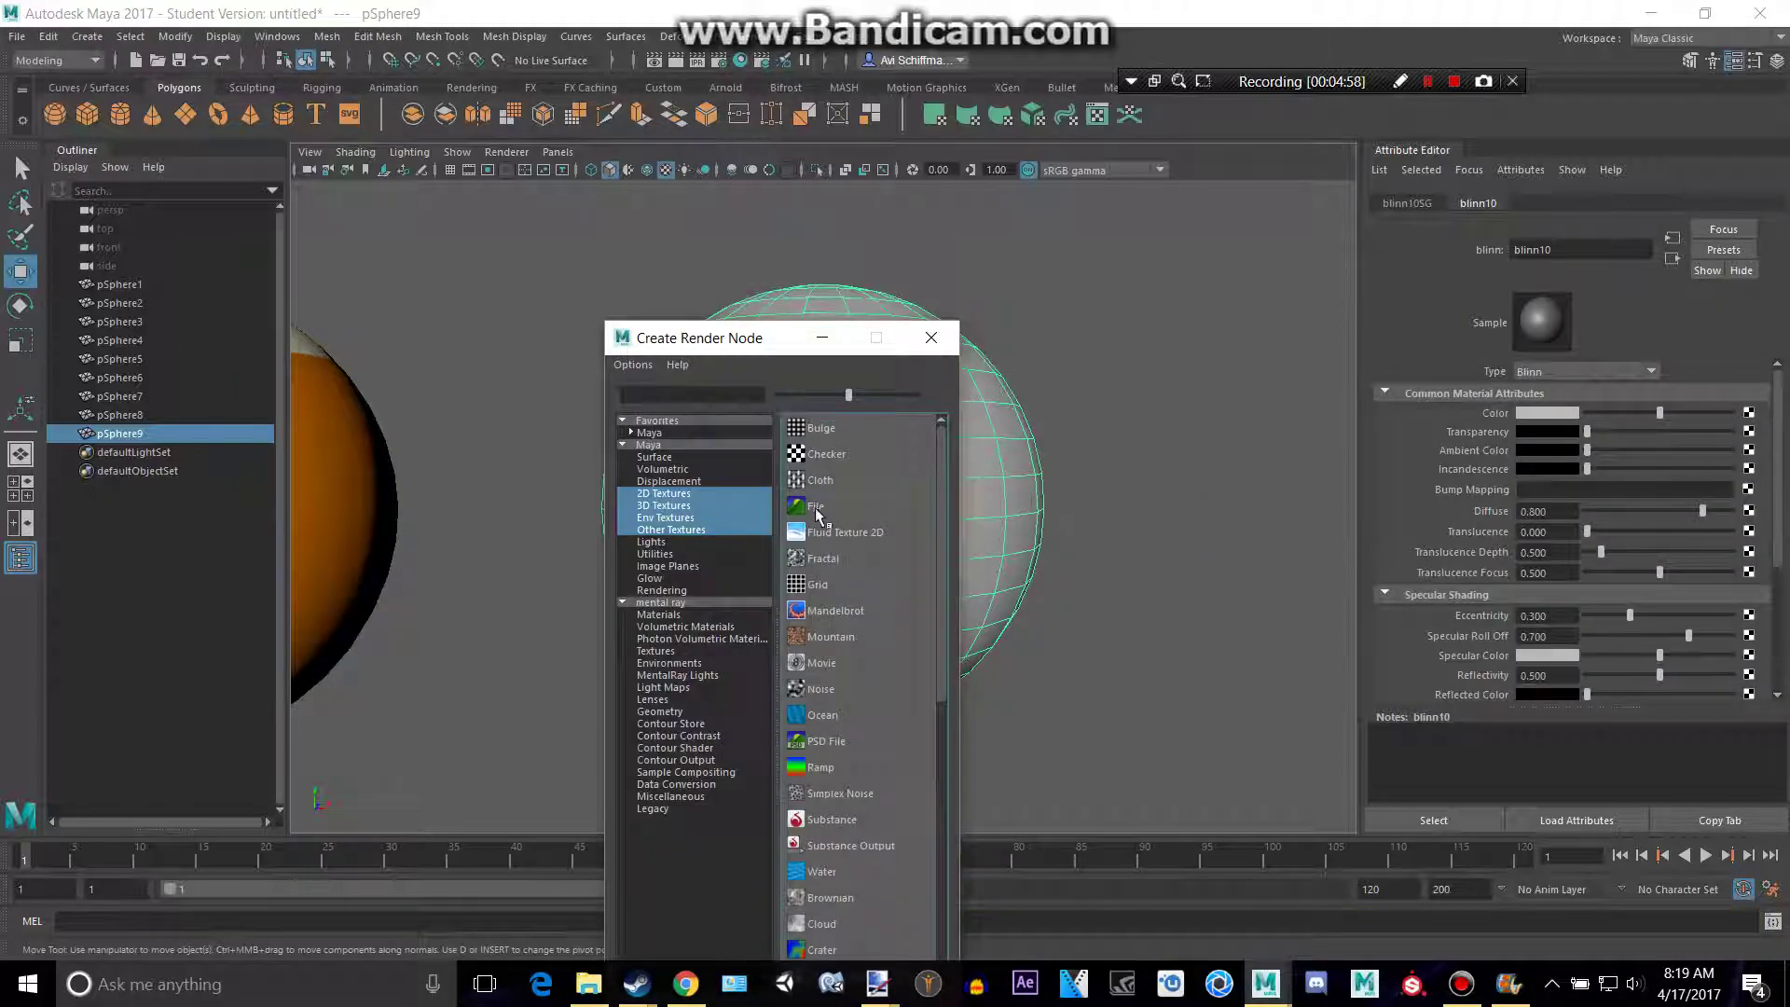
left_click(816, 509)
left_click(1754, 458)
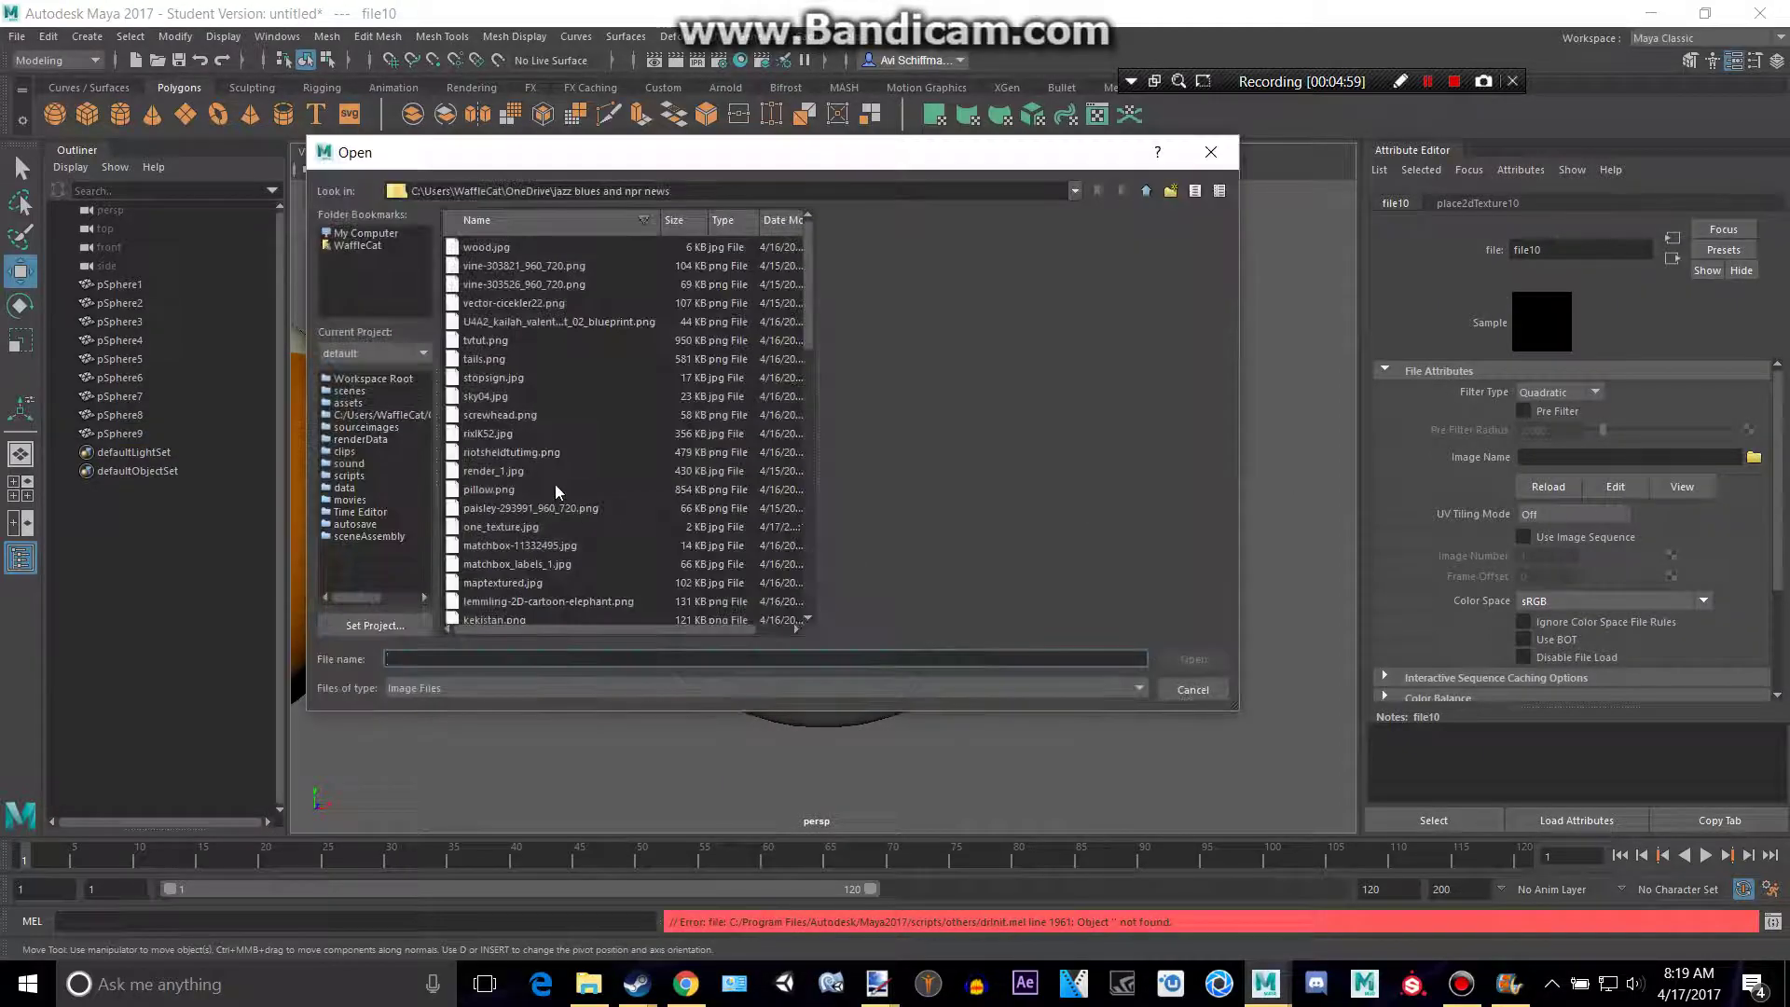
Save the red 3-ball texture image from Chrome as 3.jpg
type("16")
key("alt+Tab")
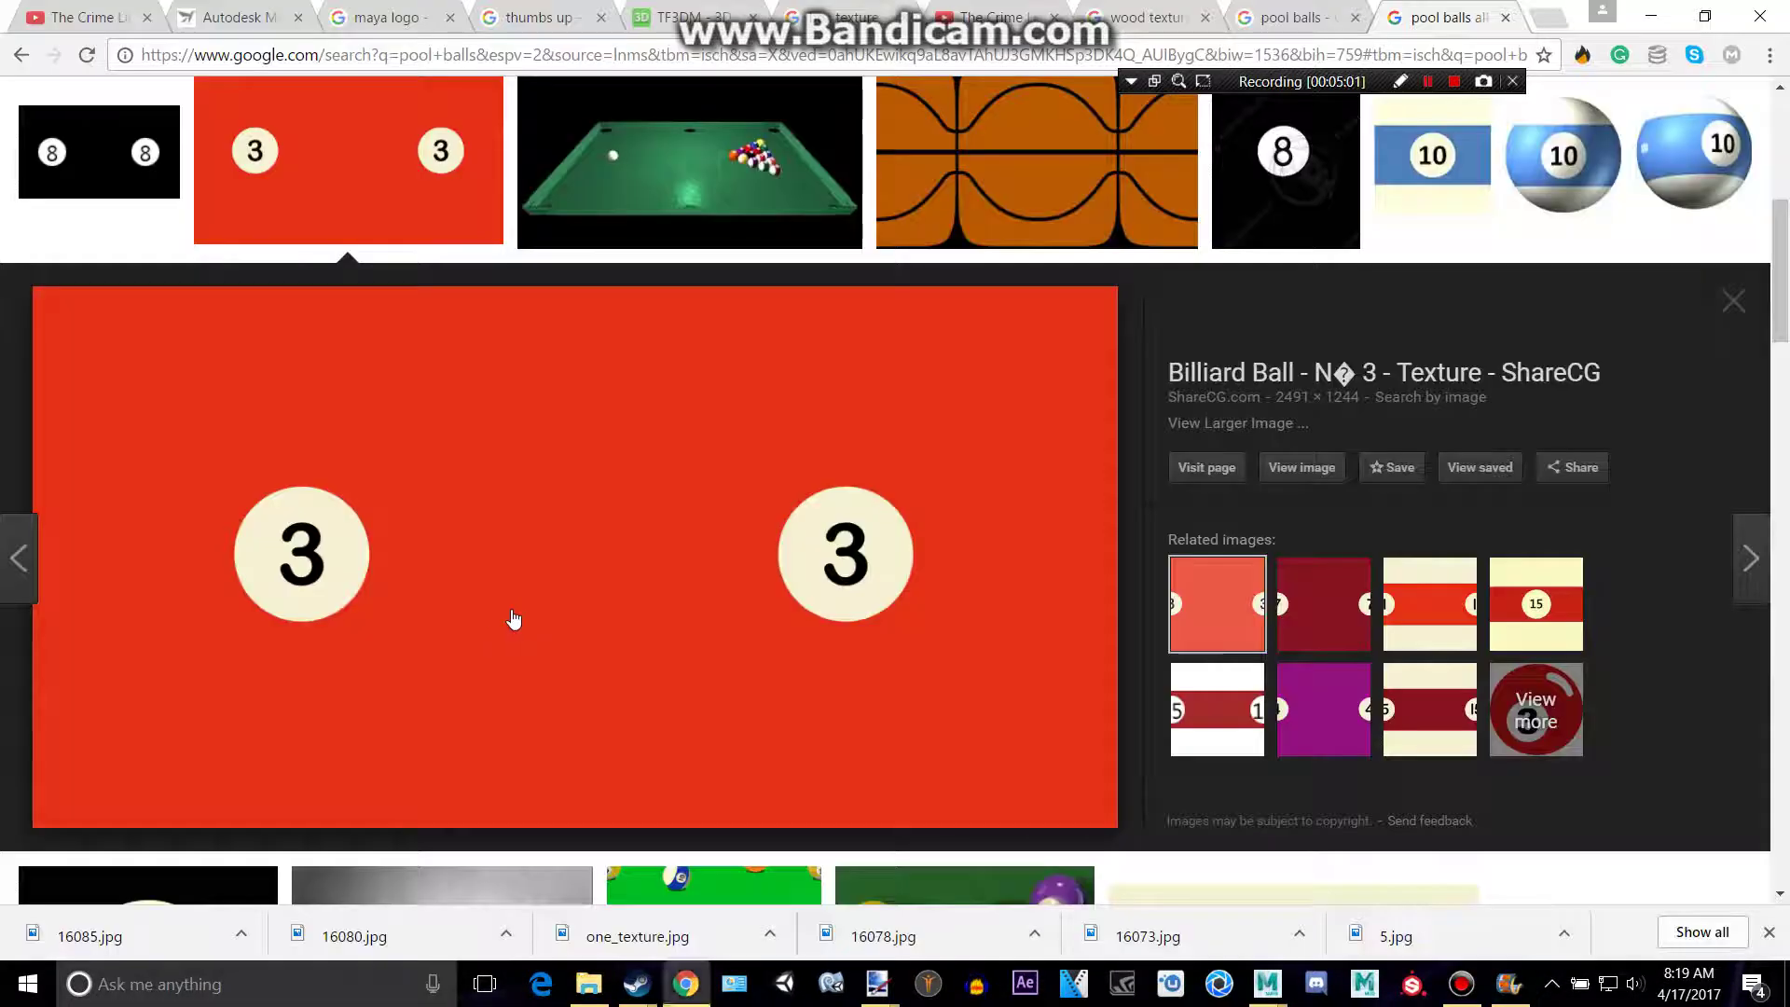
scroll(242, 398, "up", 5)
scroll(242, 399, "down", 6)
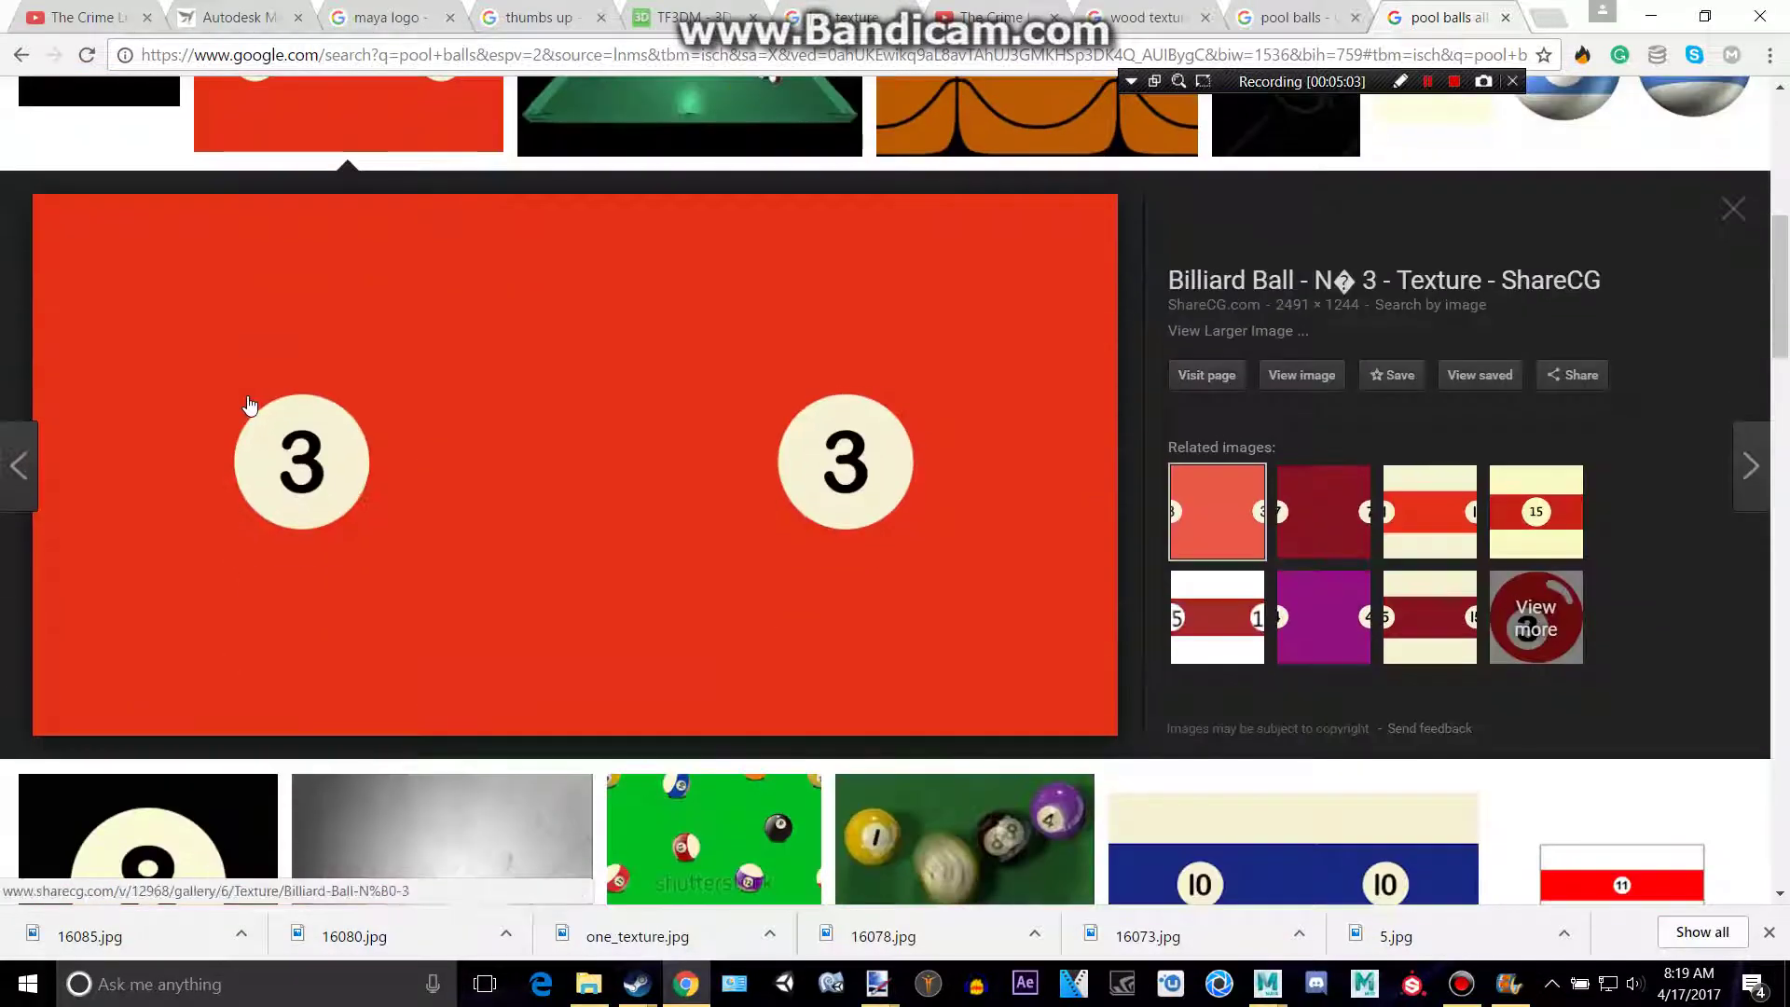
scroll(871, 702, "up", 1)
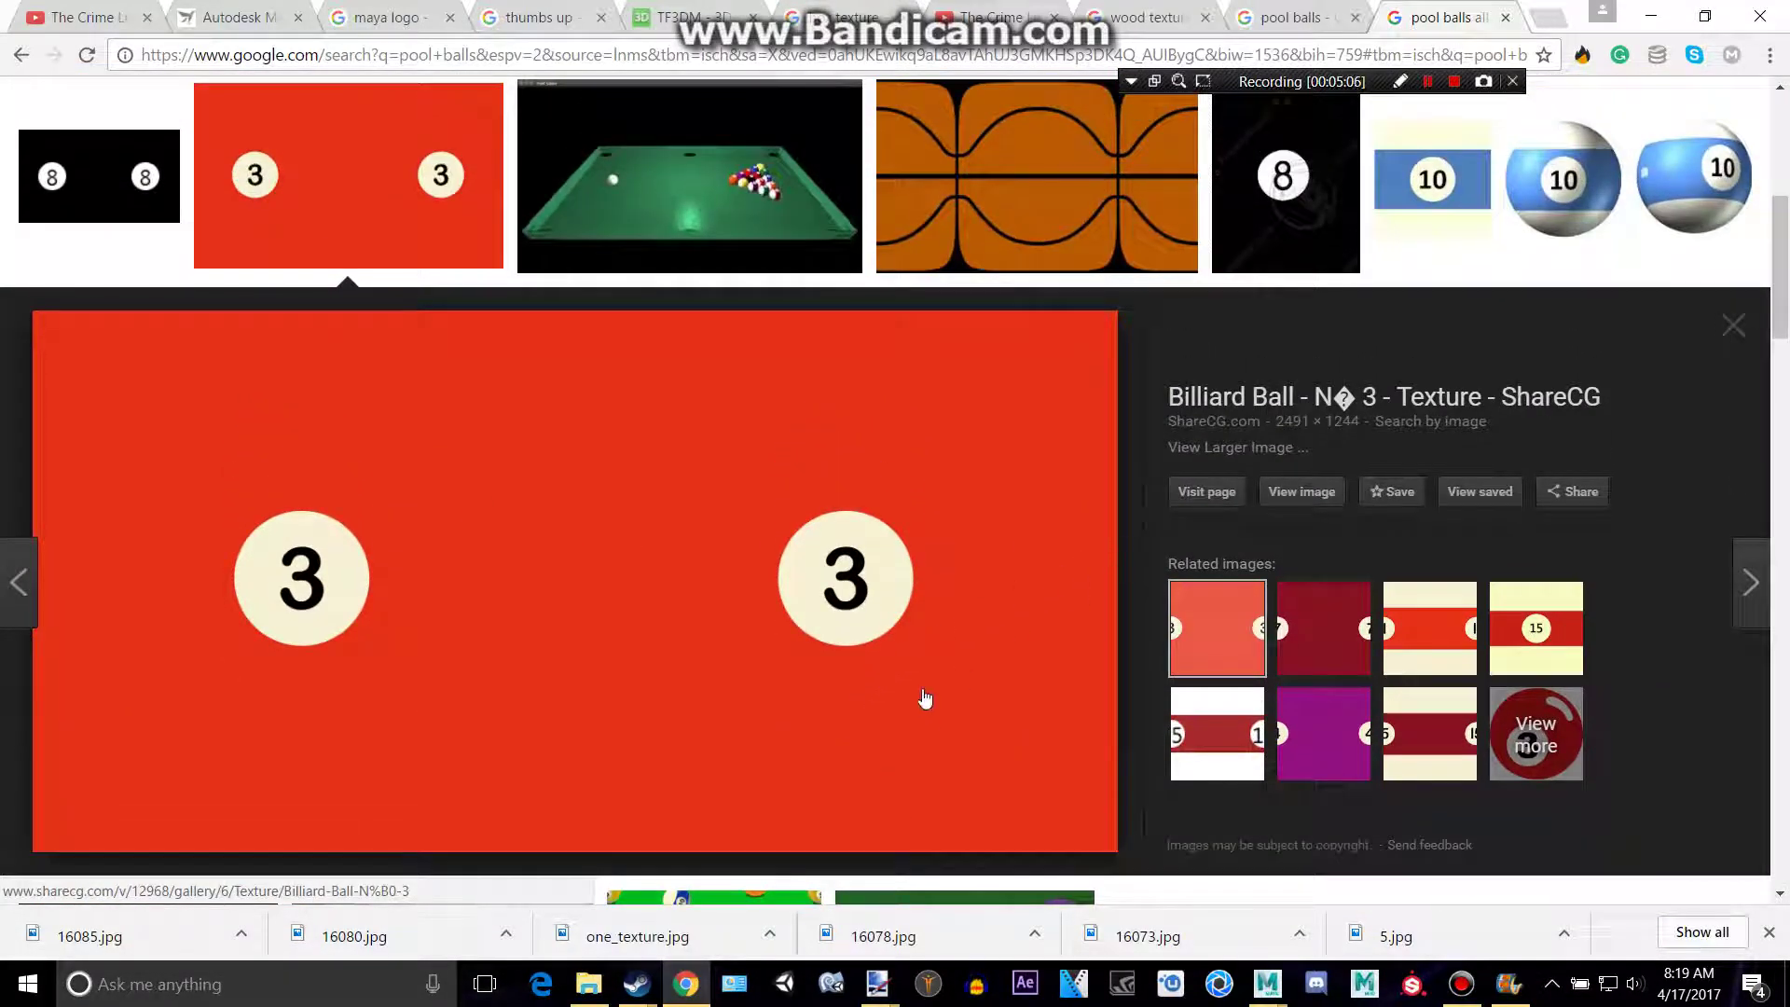
key("alt+Tab")
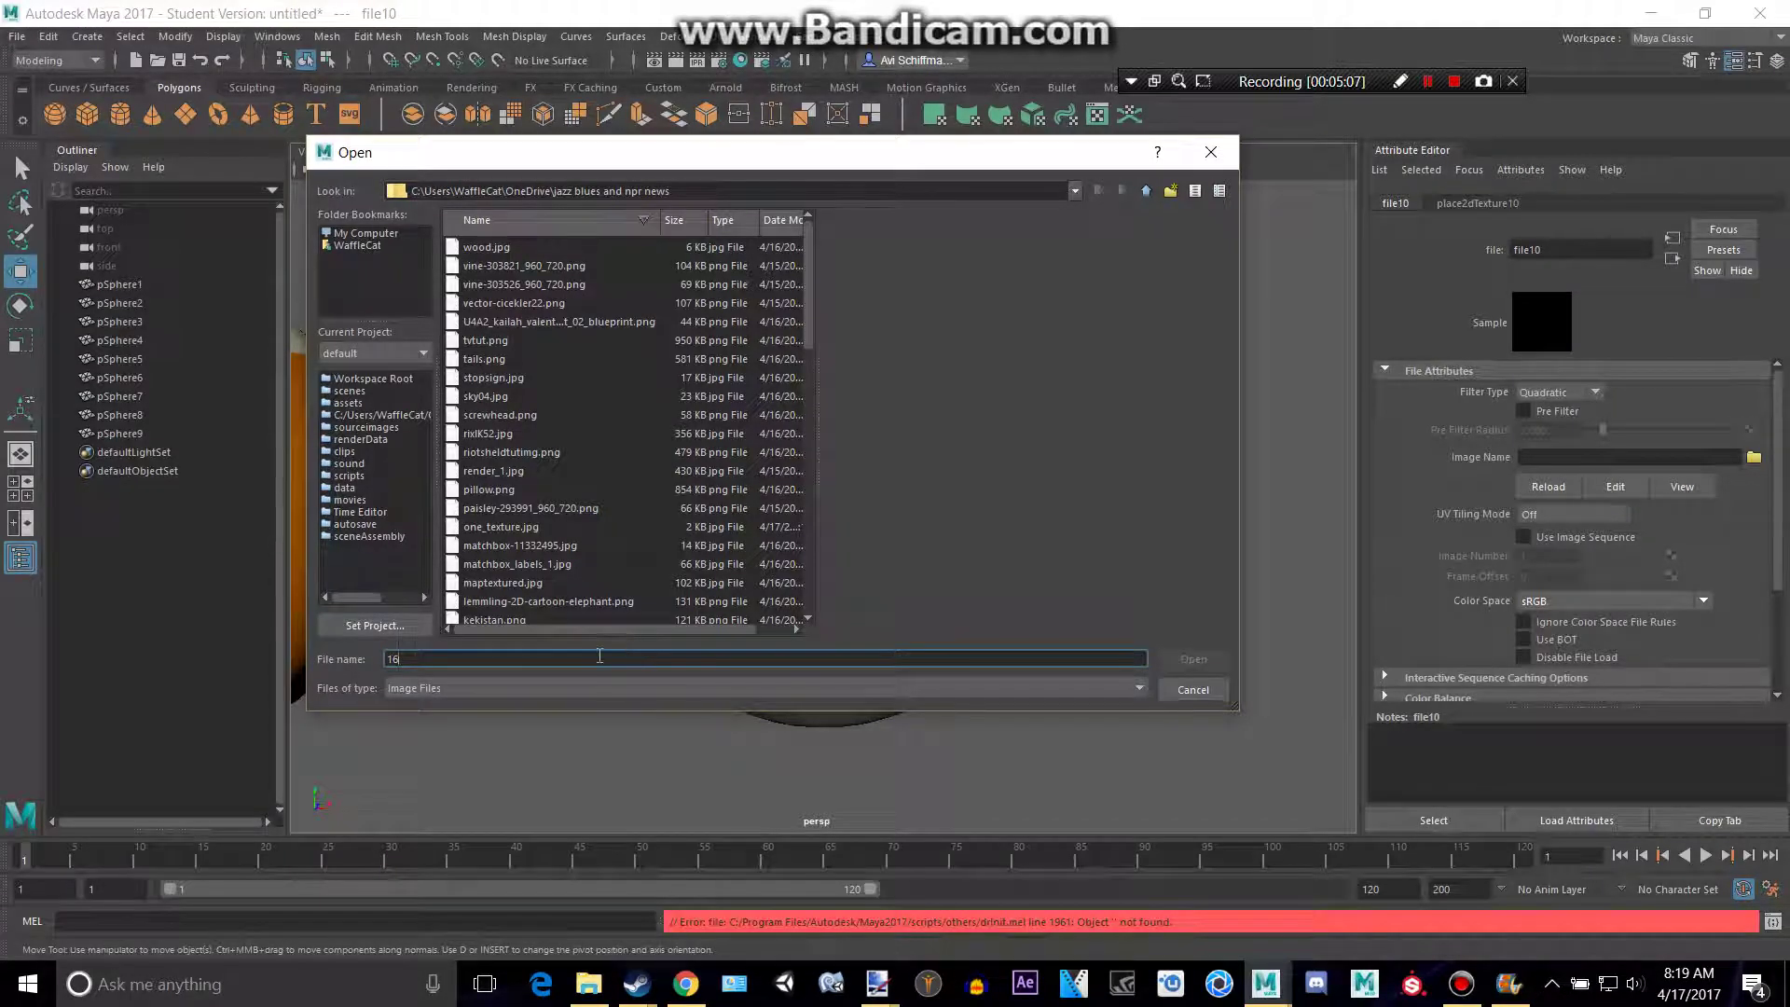
key("alt+Tab")
right_click(593, 578)
left_click(620, 818)
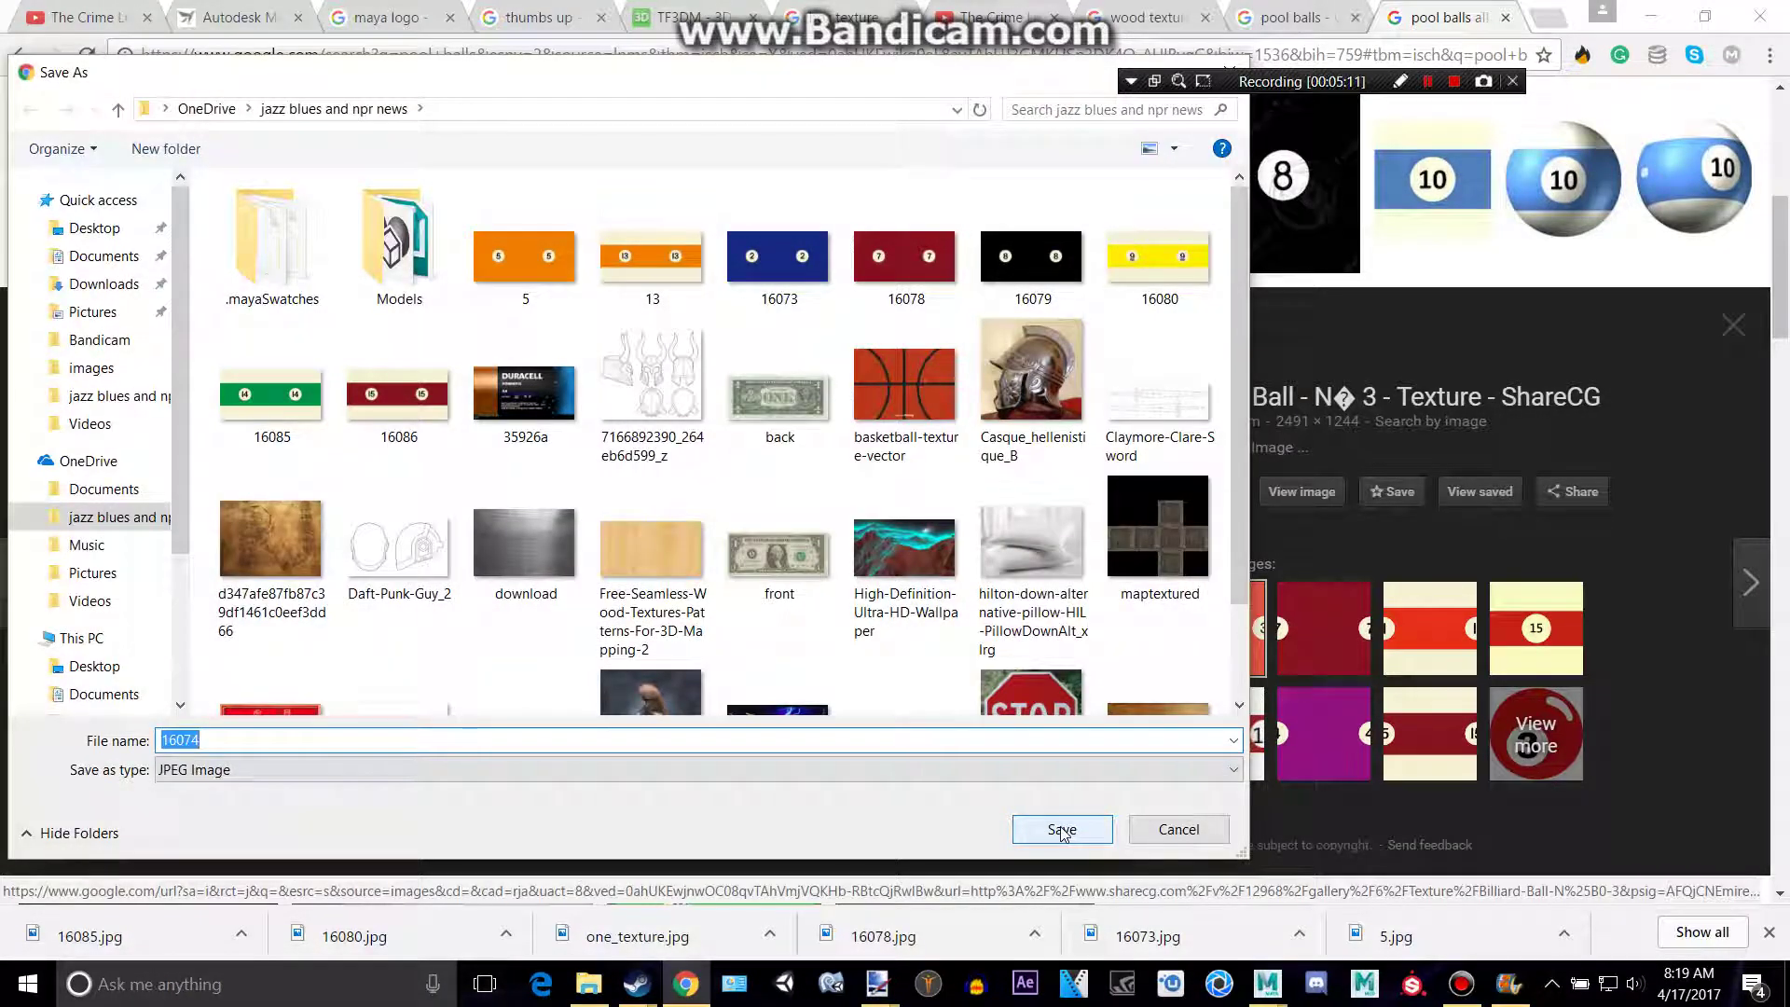
left_click(1060, 831)
Load 3.jpg as the ninth sphere's colour texture, making it the 3 ball
key("alt+Tab")
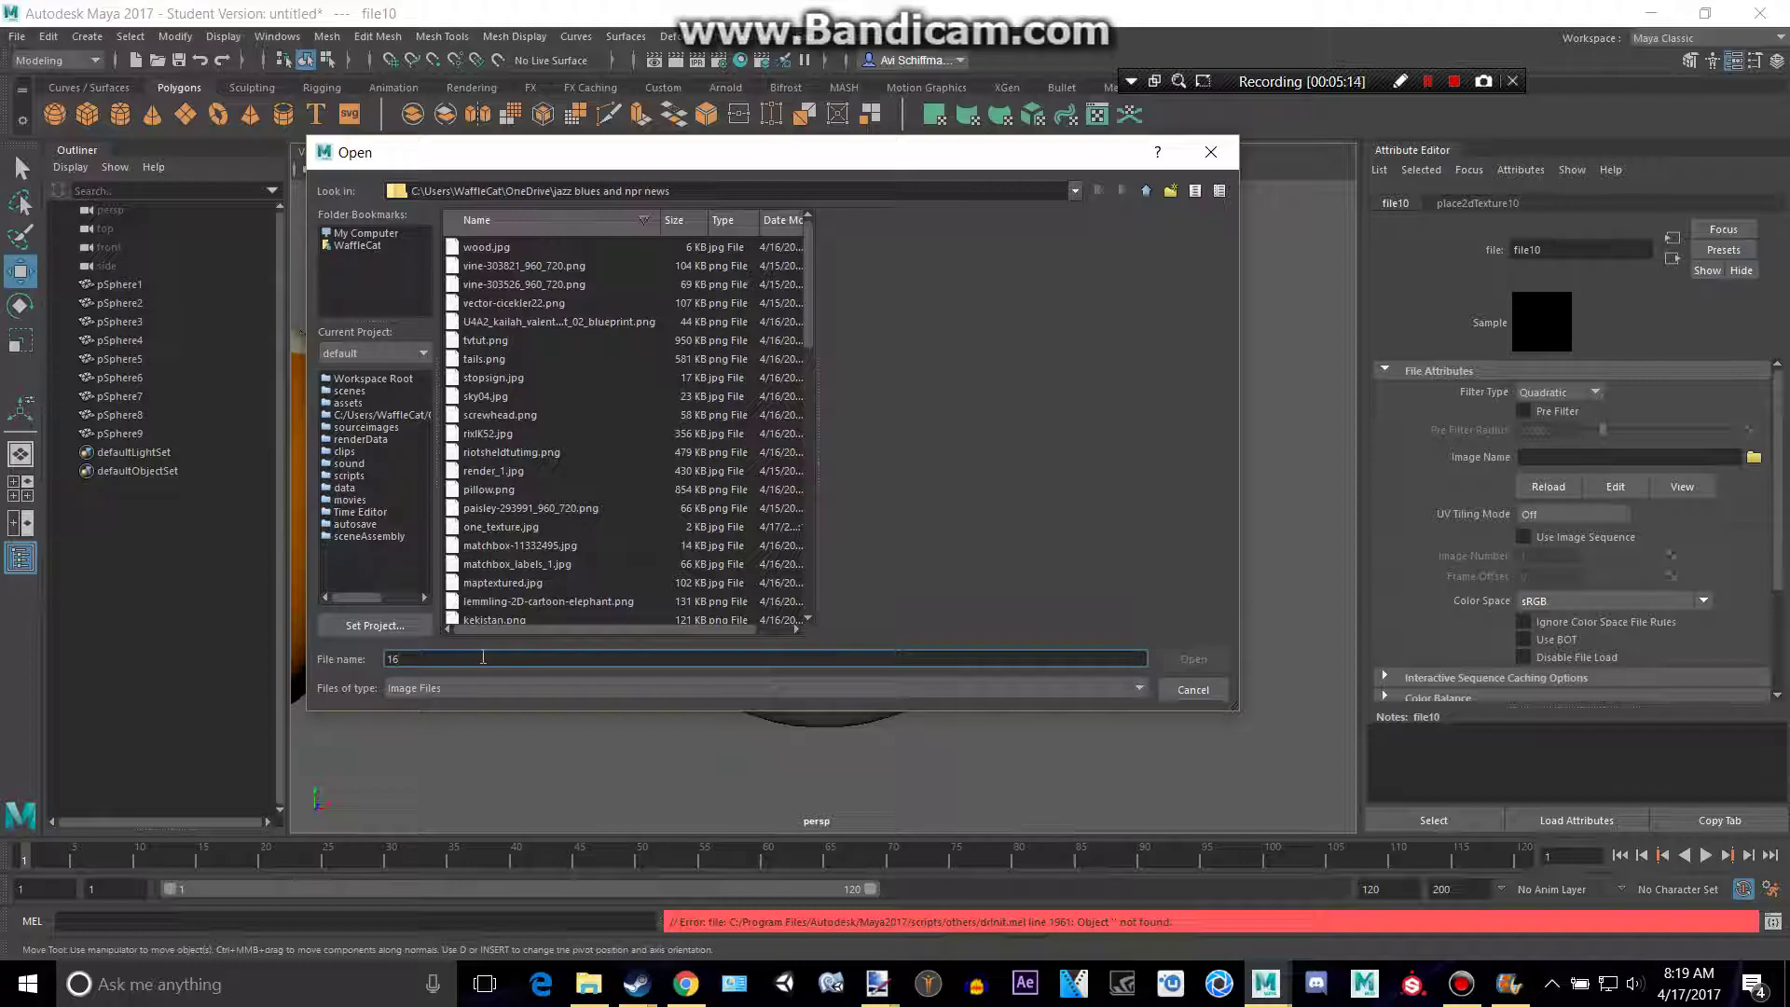
type("3")
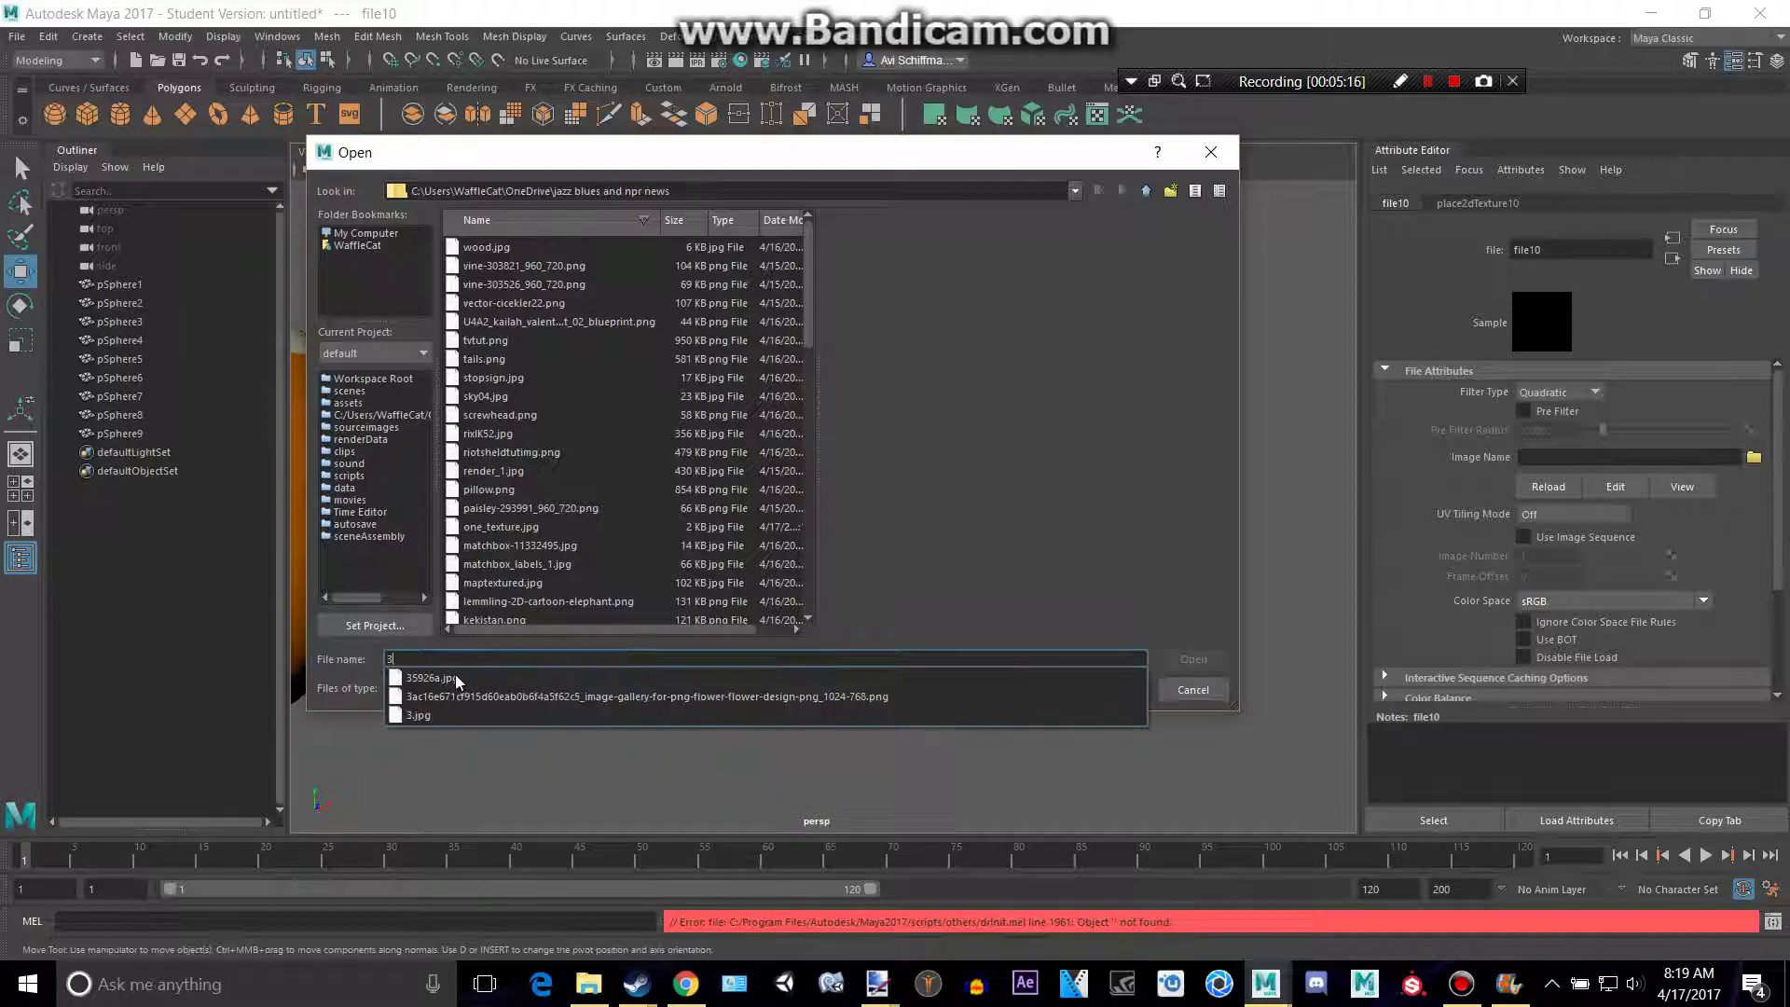
left_click(445, 716)
left_click(1209, 662)
mouse_move(1211, 663)
right_mouse_down("alt")
mouse_move(1131, 640)
mouse_move(947, 640)
mouse_move(585, 569)
mouse_move(792, 660)
right_mouse_up("alt")
Preview the purple 4-ball texture image in Chrome
key("alt+Tab")
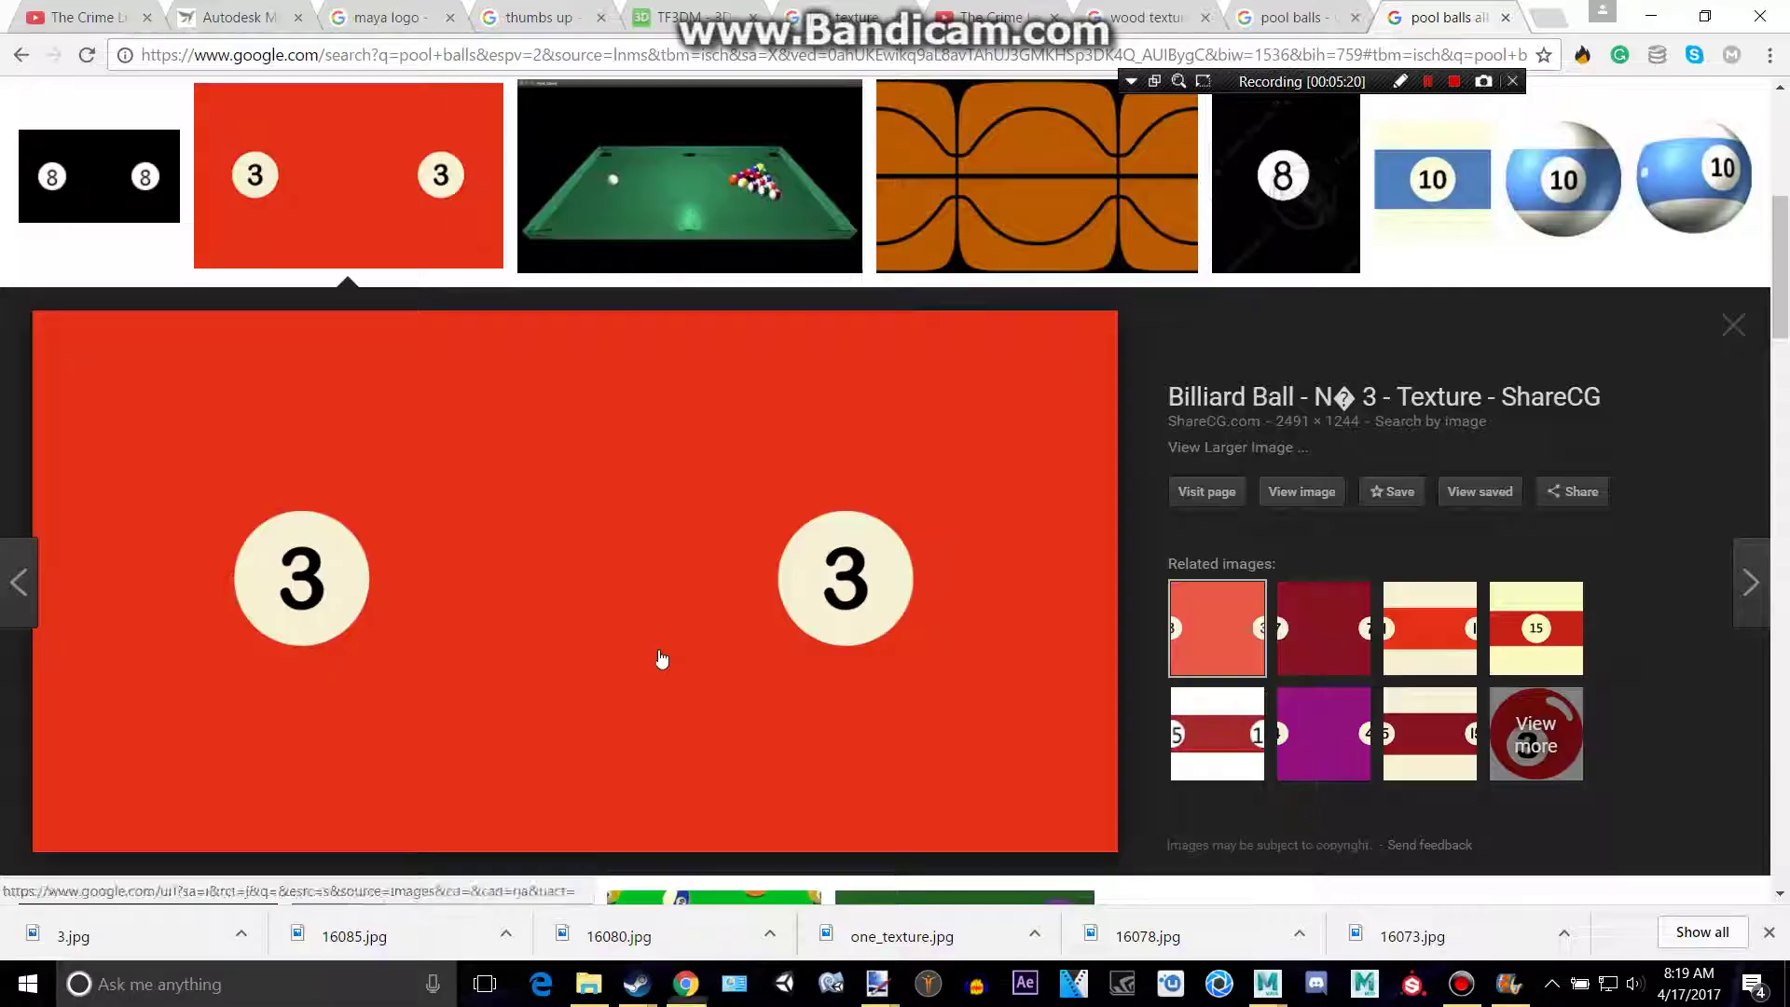
scroll(1317, 697, "down", 1)
left_click(1323, 617)
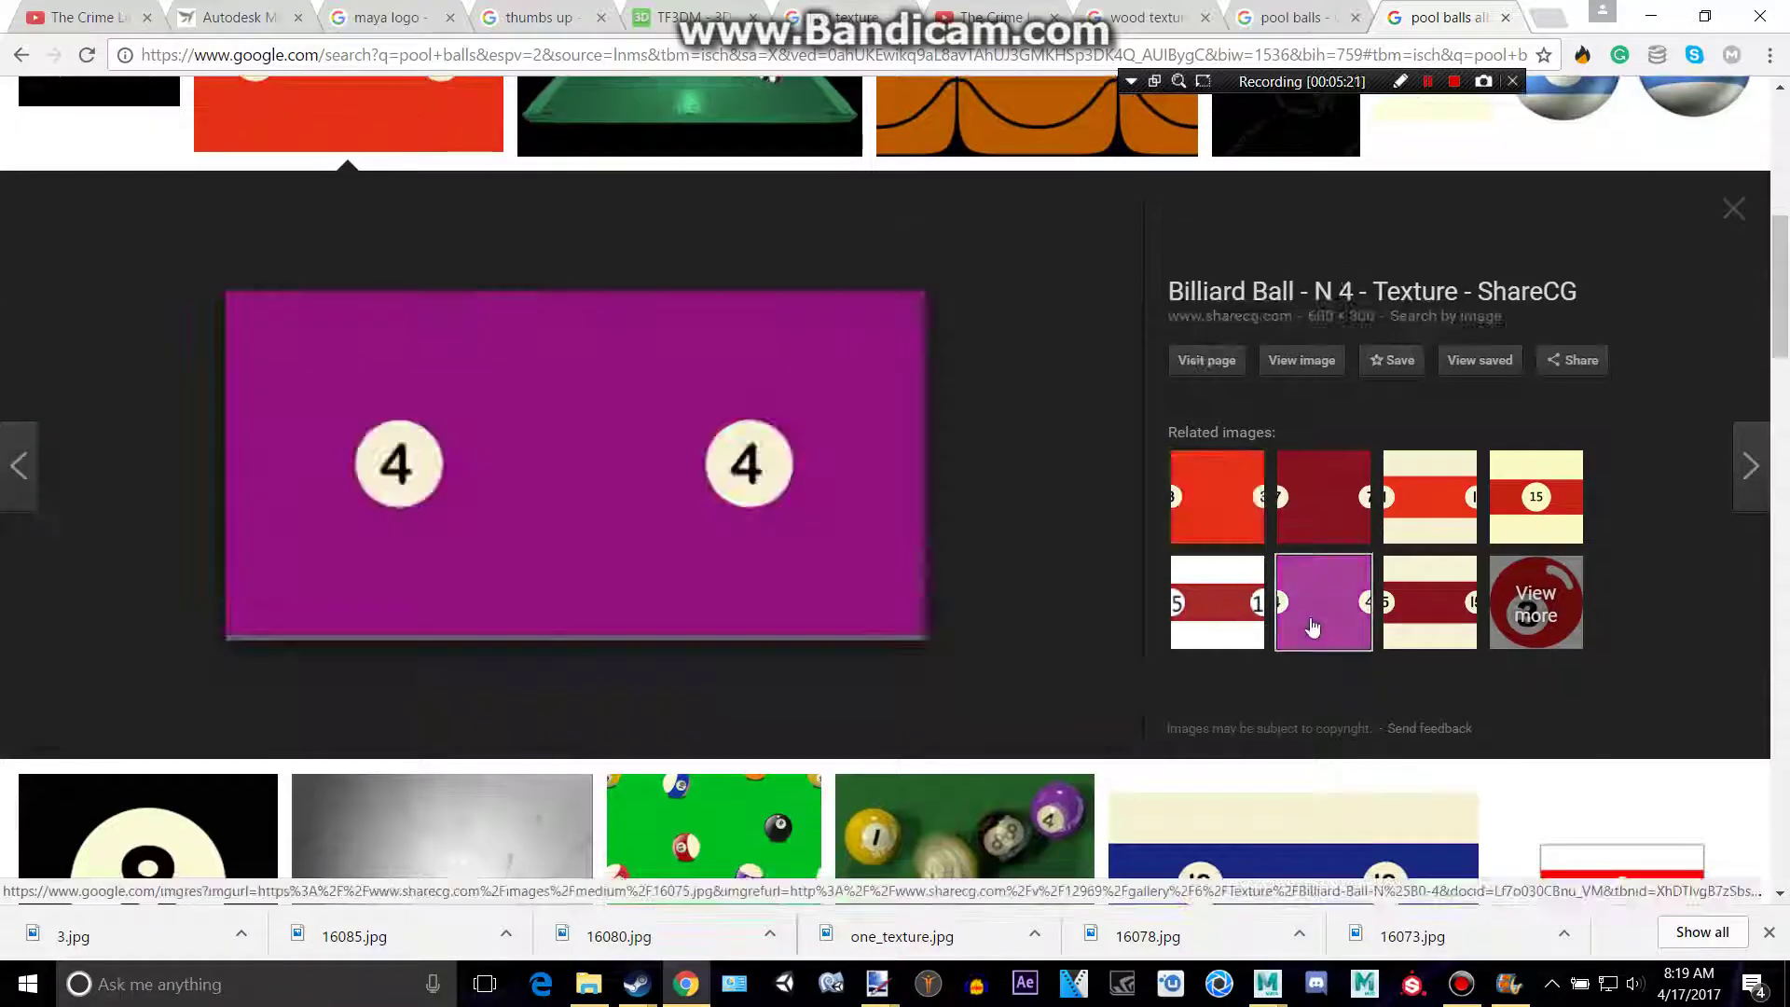
right_click(616, 512)
left_click(699, 752)
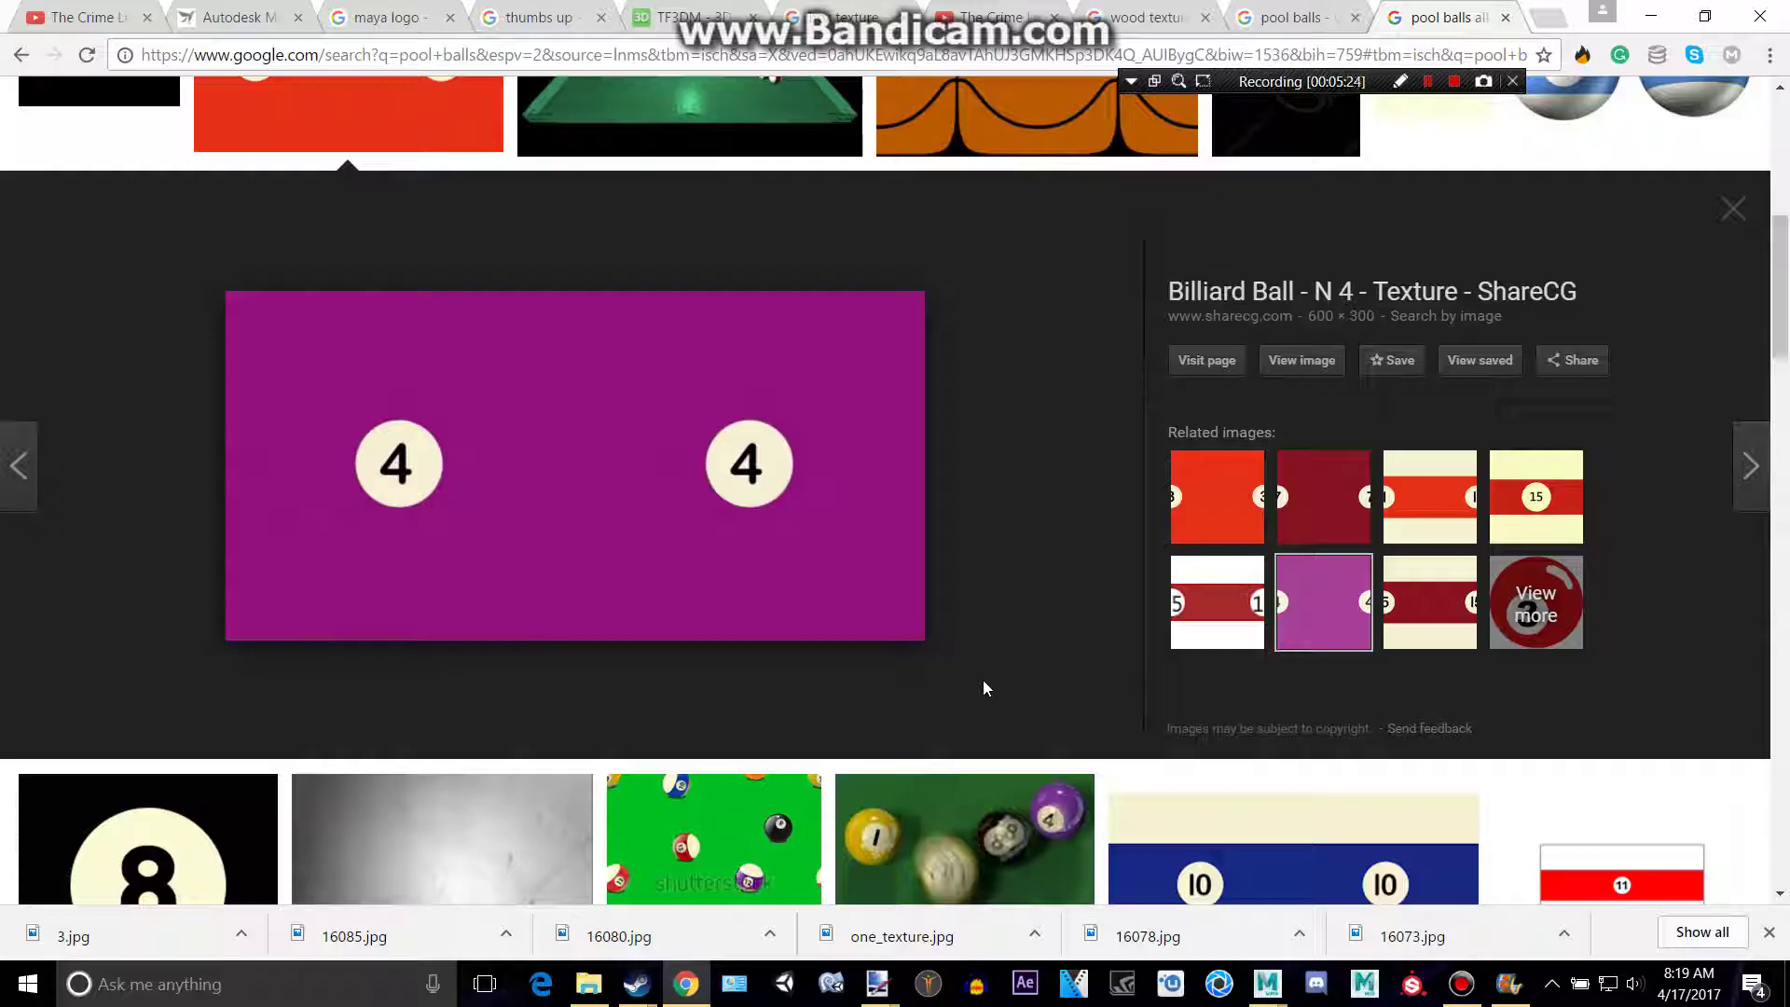
scroll(832, 641, "up", 1)
Save the purple 4-ball texture image from Chrome as 4.jpg
key("alt+Tab")
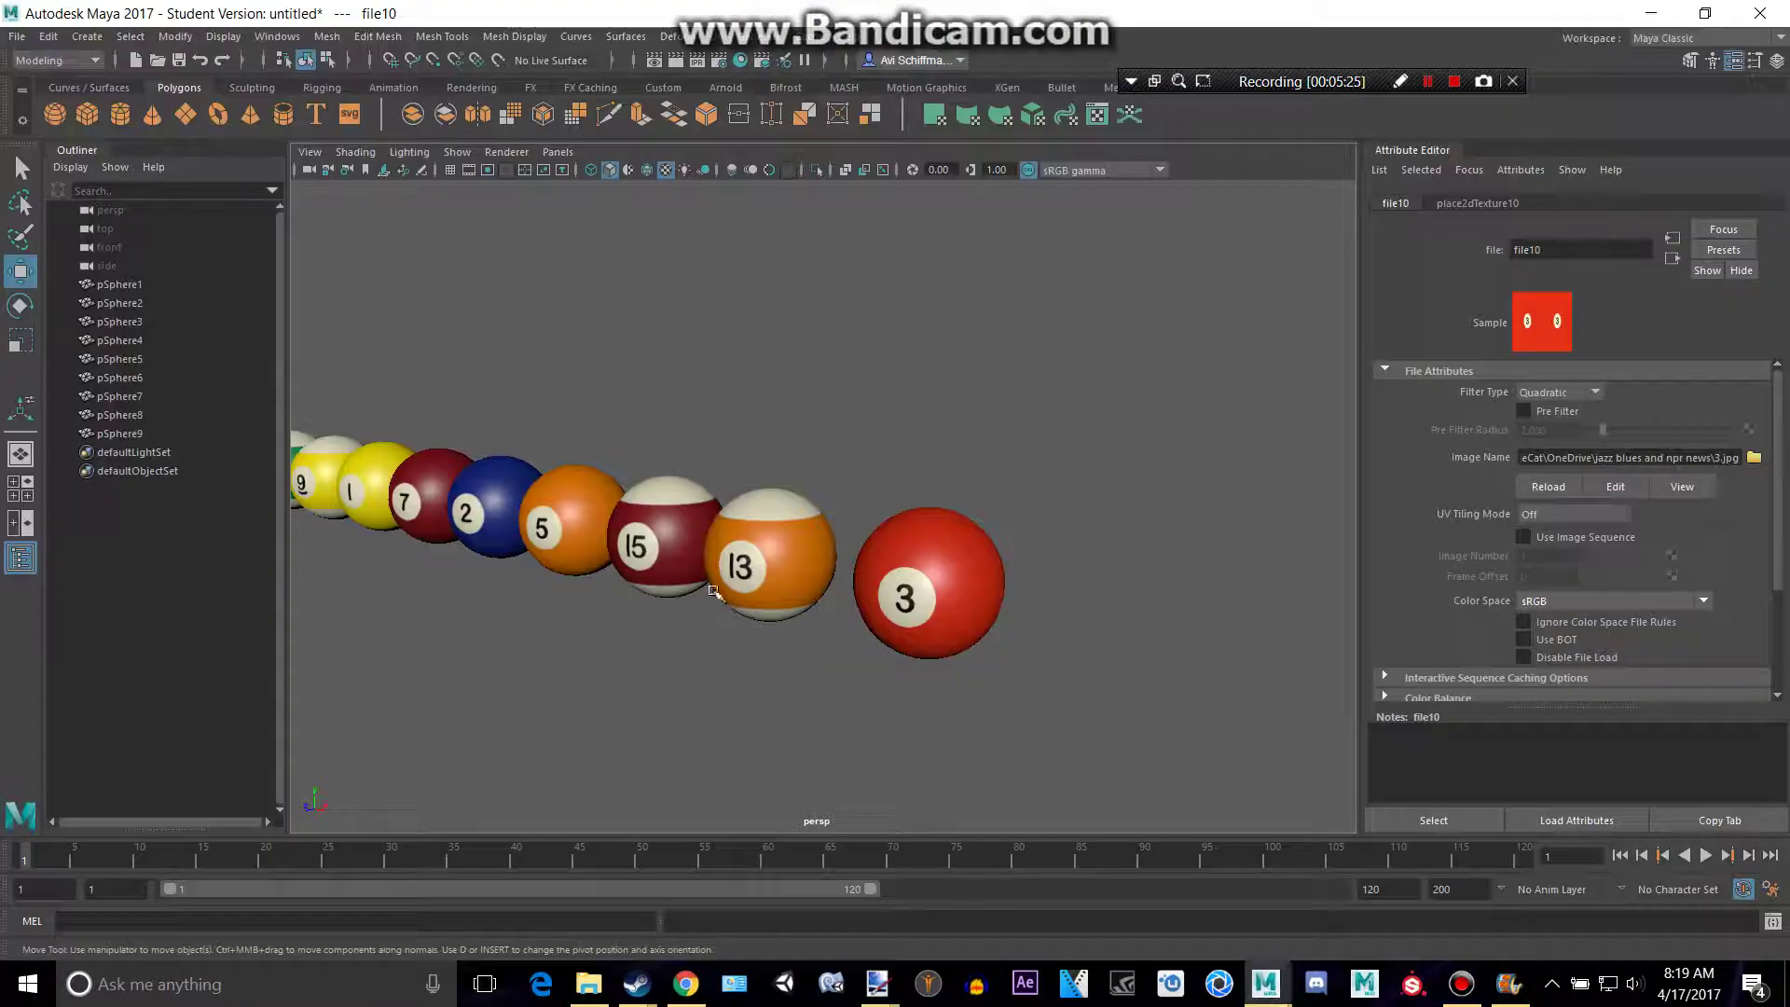
right_click_drag(802, 606, 866, 637, "alt")
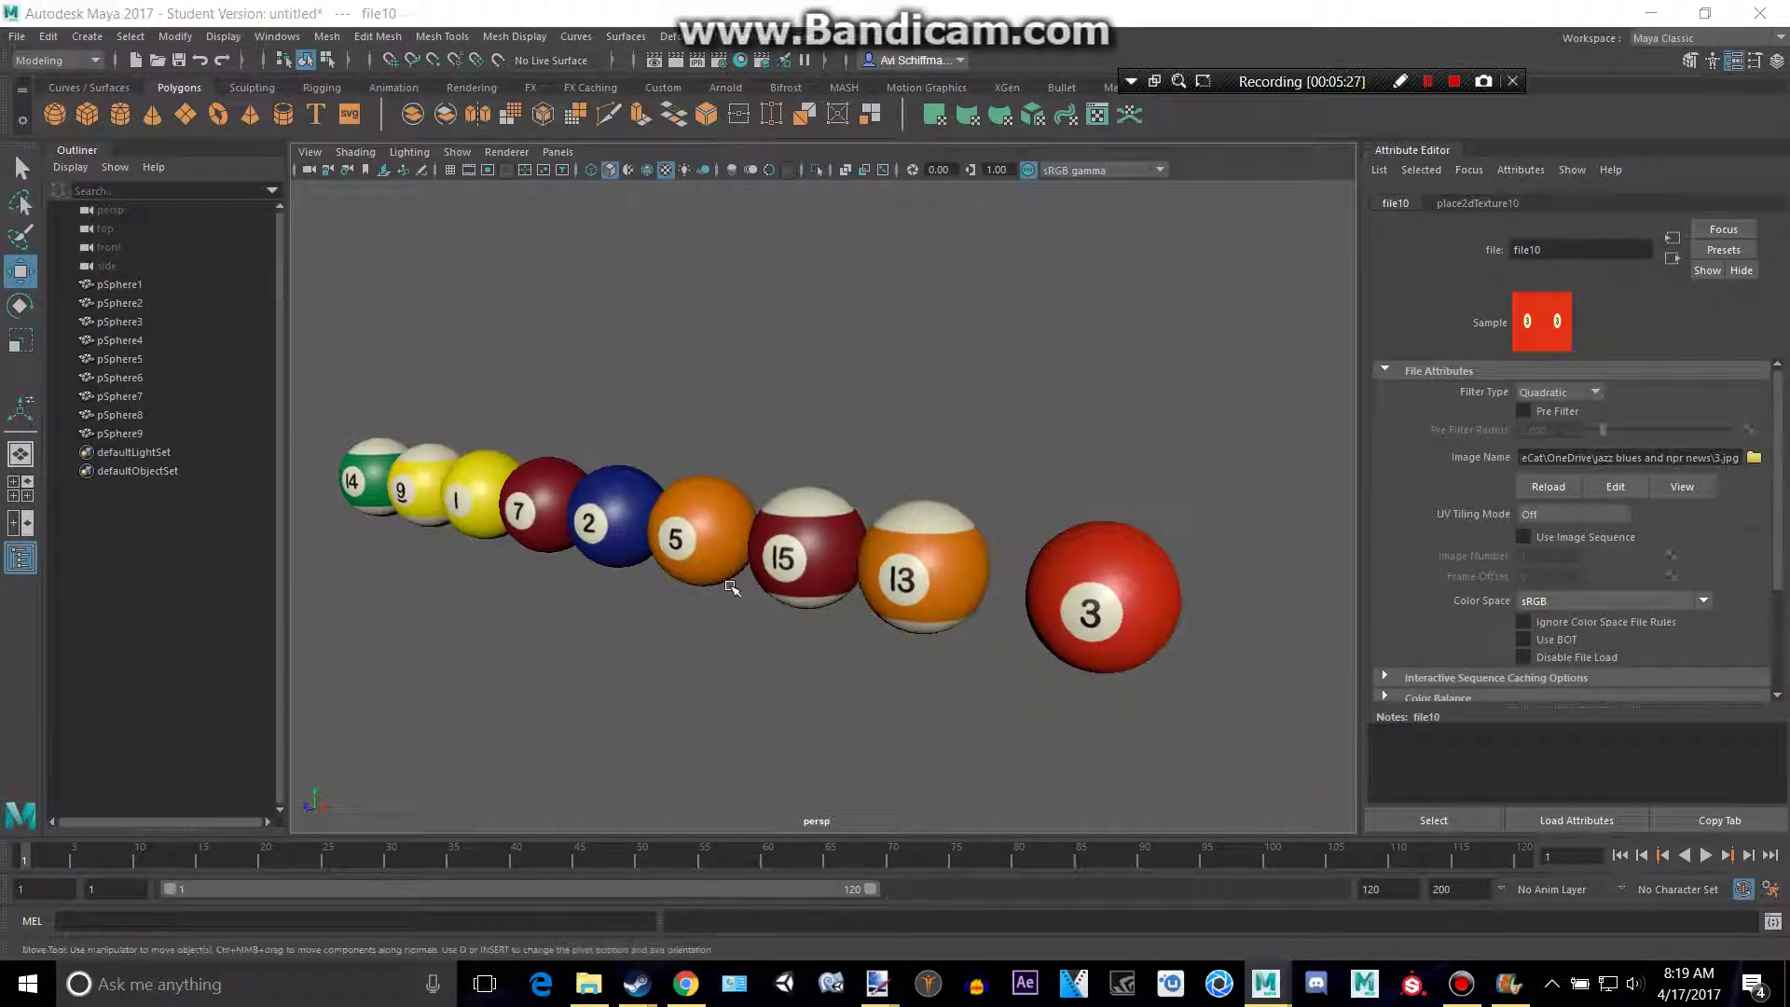
key("alt+Tab")
right_click(772, 576)
left_click(858, 786)
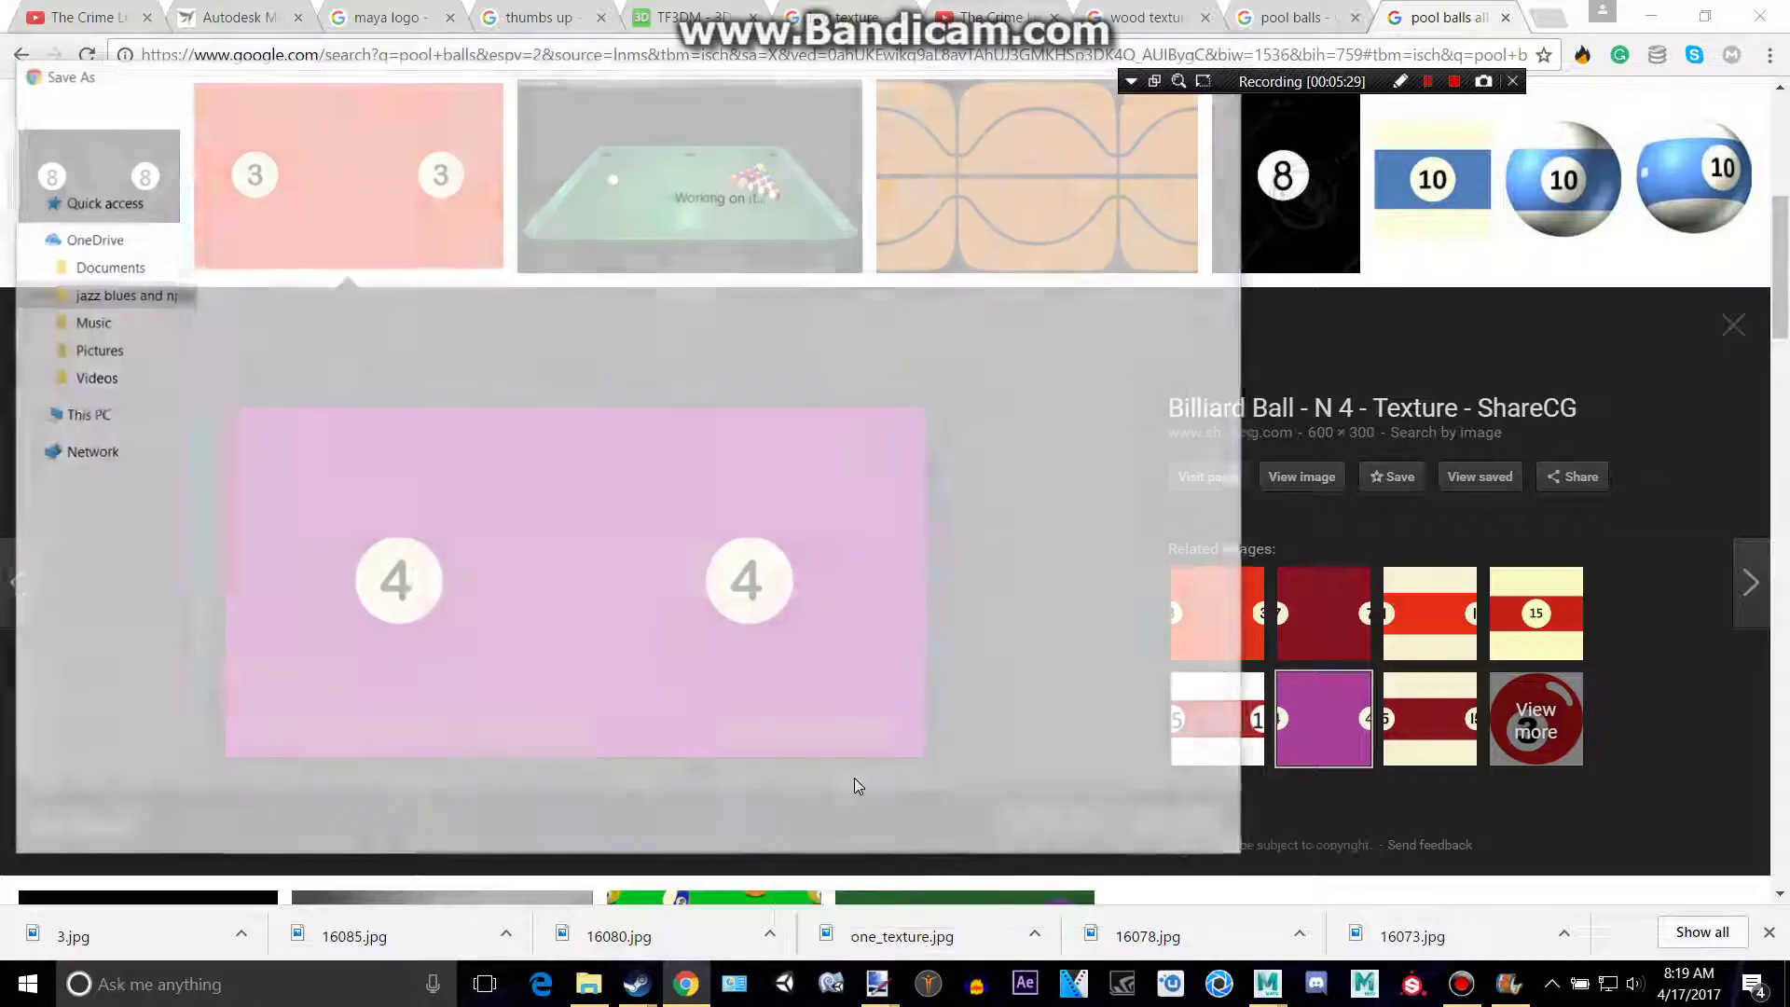
left_click(1032, 833)
key("alt+Tab")
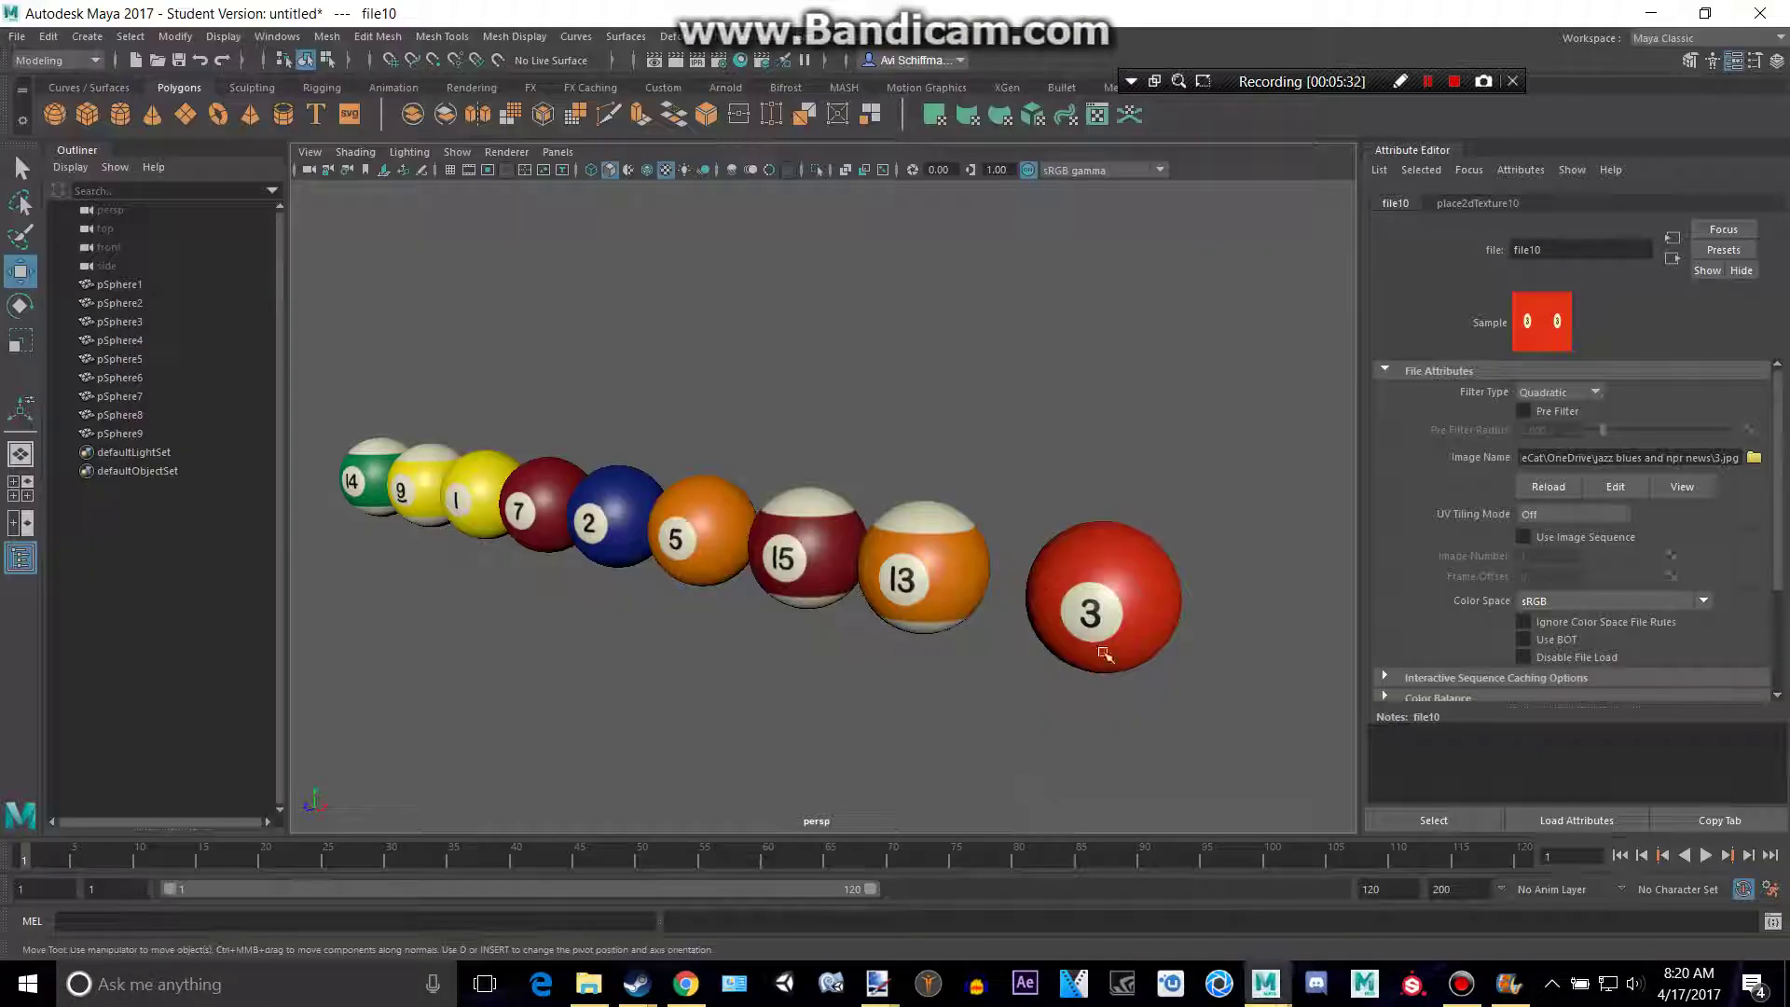
Create a tenth sphere beside the 3 ball and assign it a Blinn material
left_click(61, 112)
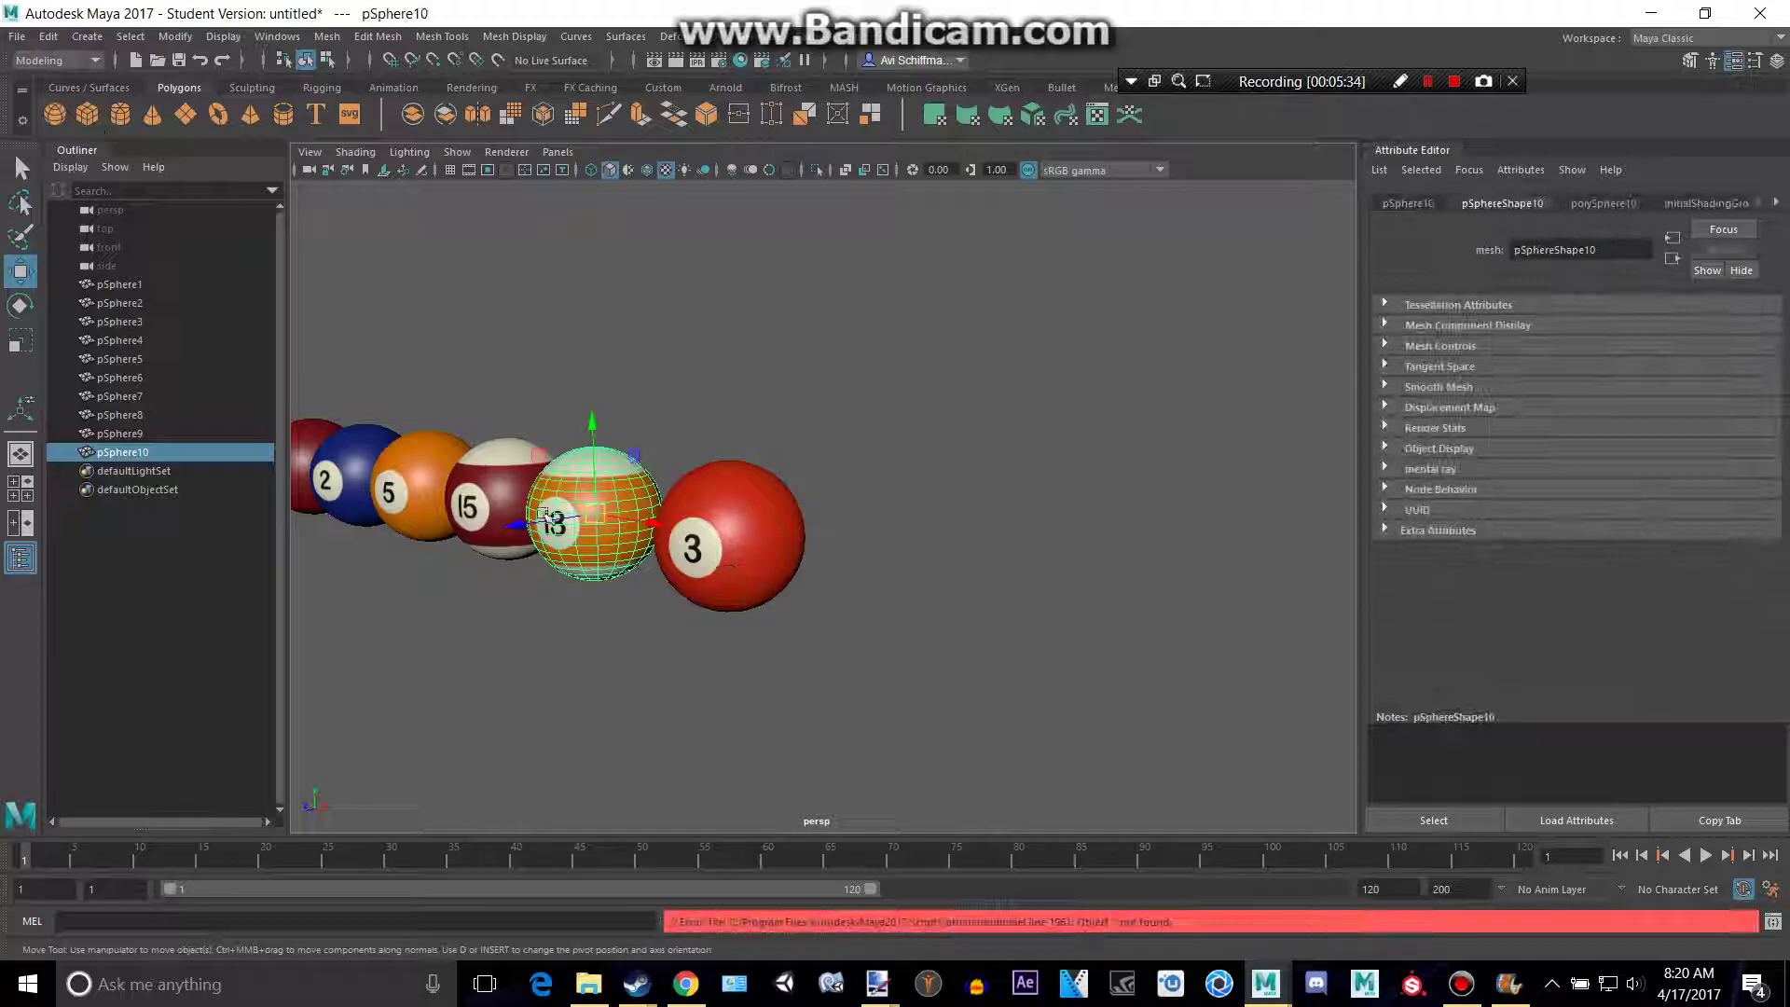
left_click_drag(657, 544, 979, 659)
right_click_drag(900, 431, 923, 862)
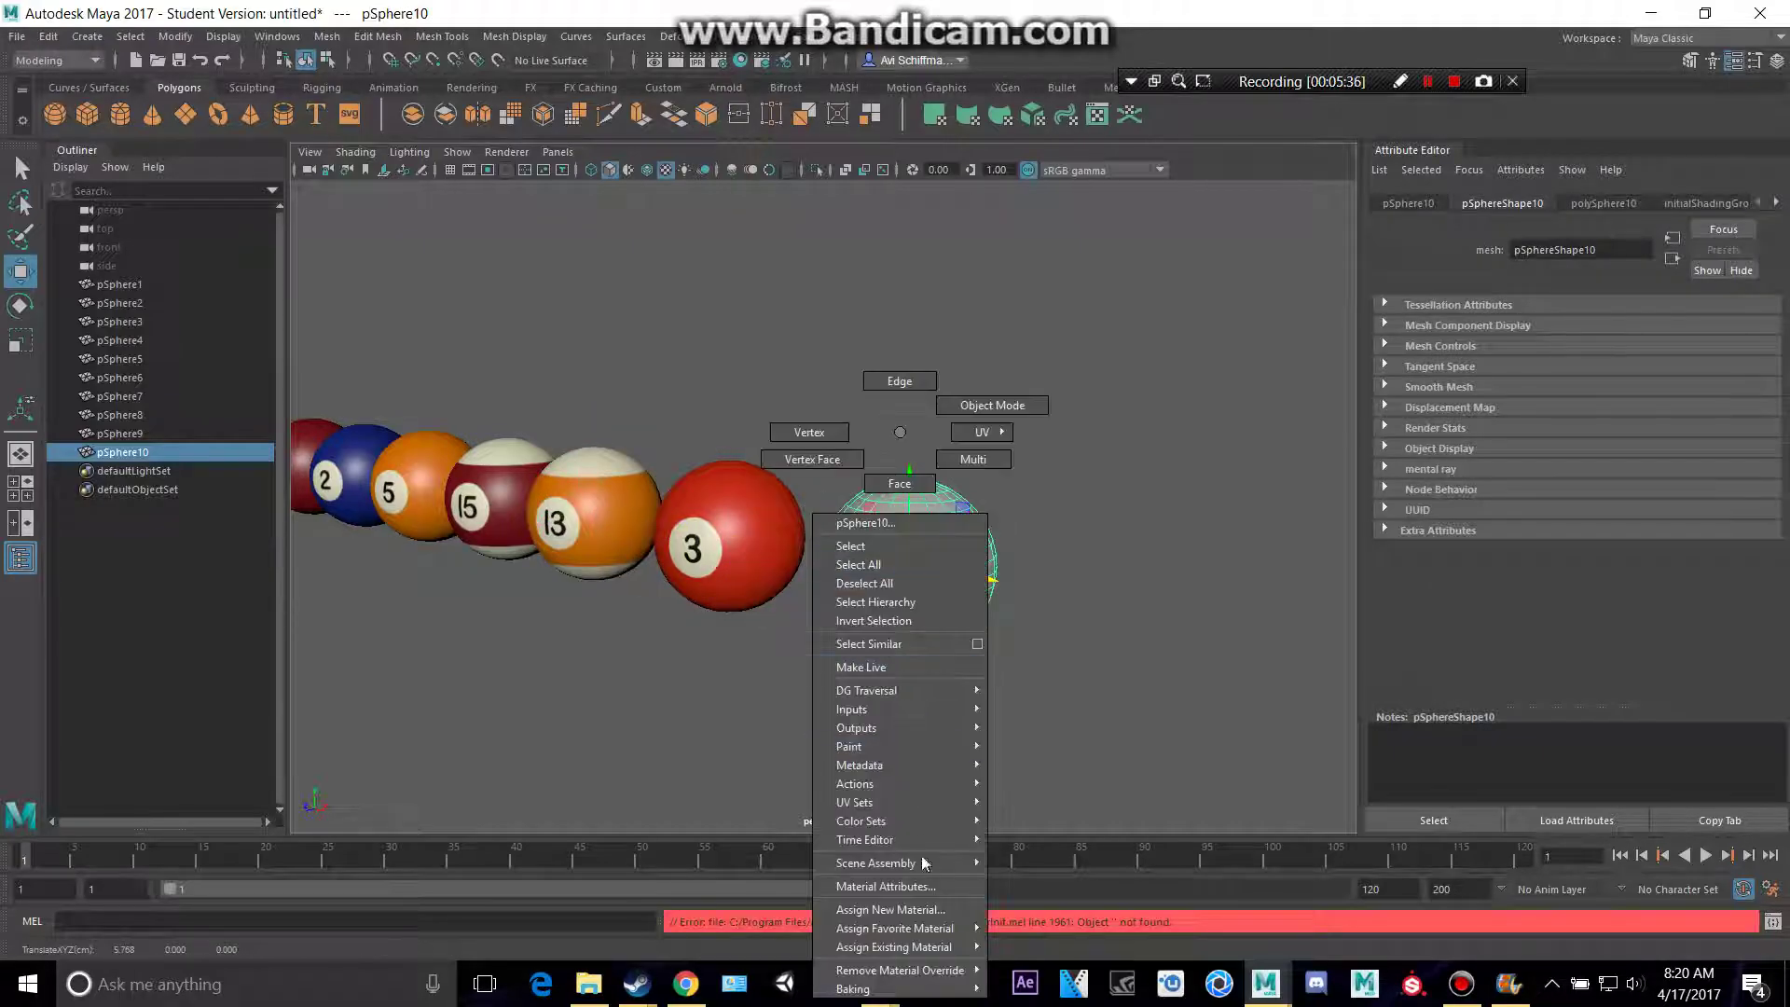
left_click(911, 911)
left_click(743, 520)
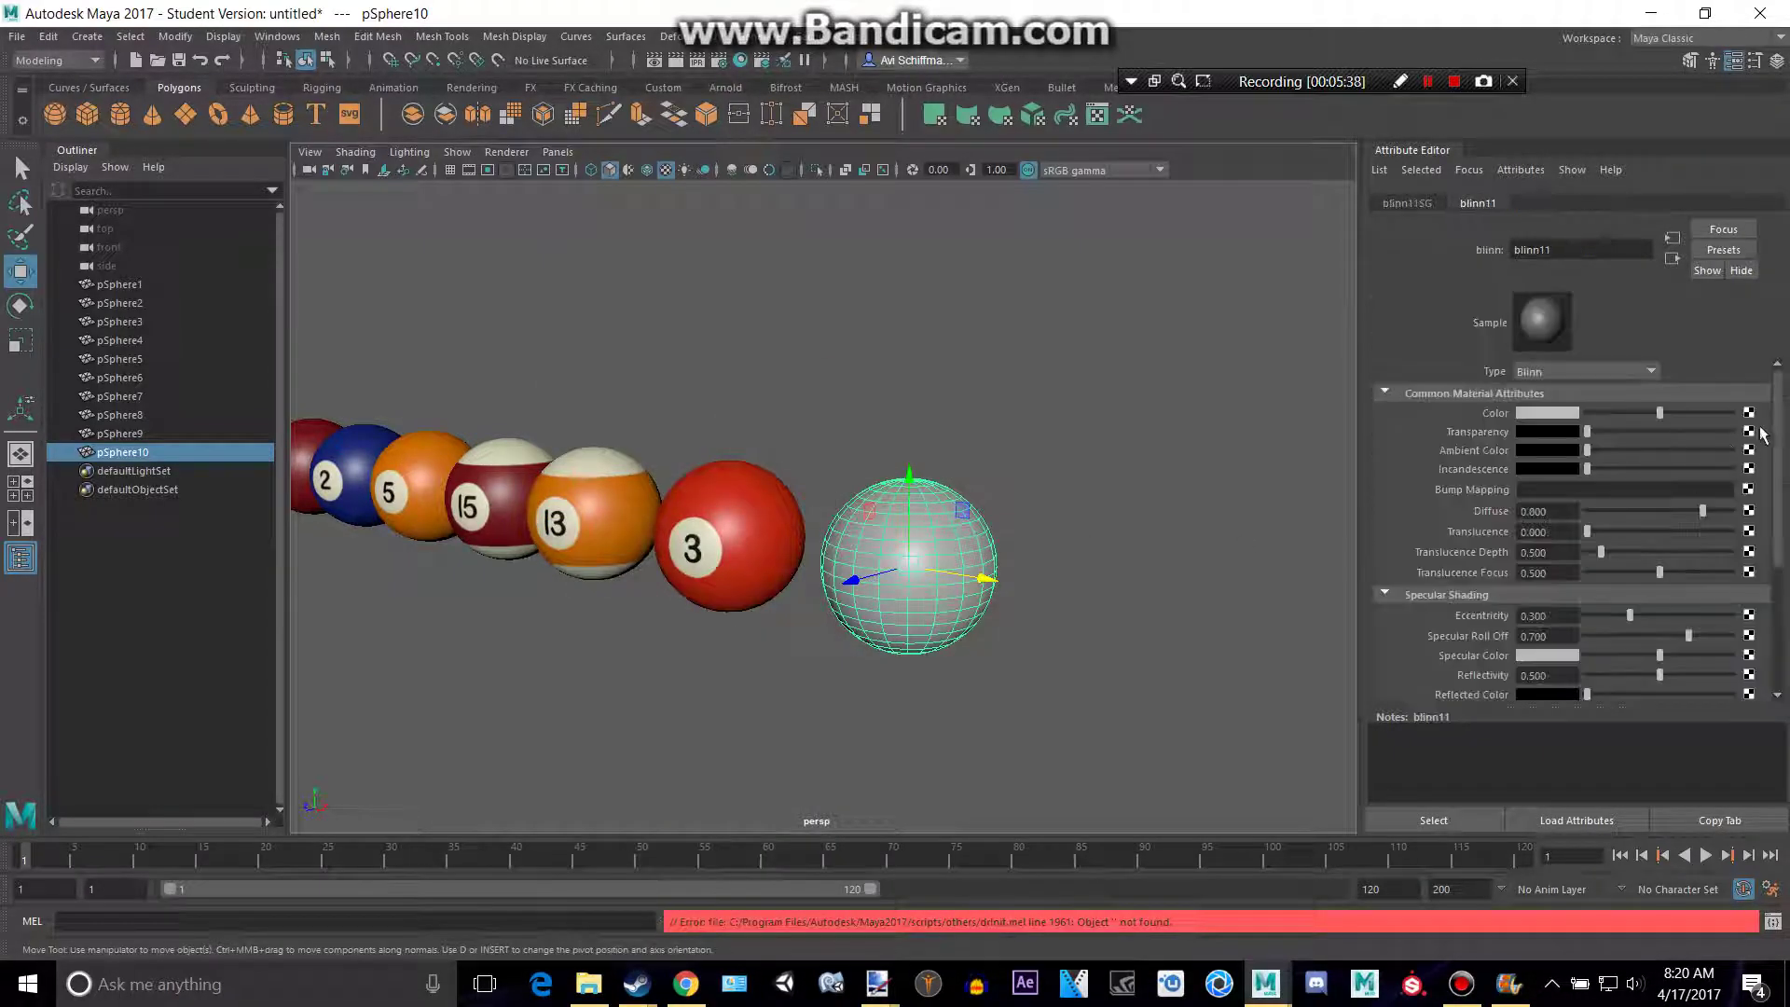
Map 4.jpg as the sphere's colour file texture, making it the 4 ball
left_click(1749, 413)
left_click(846, 512)
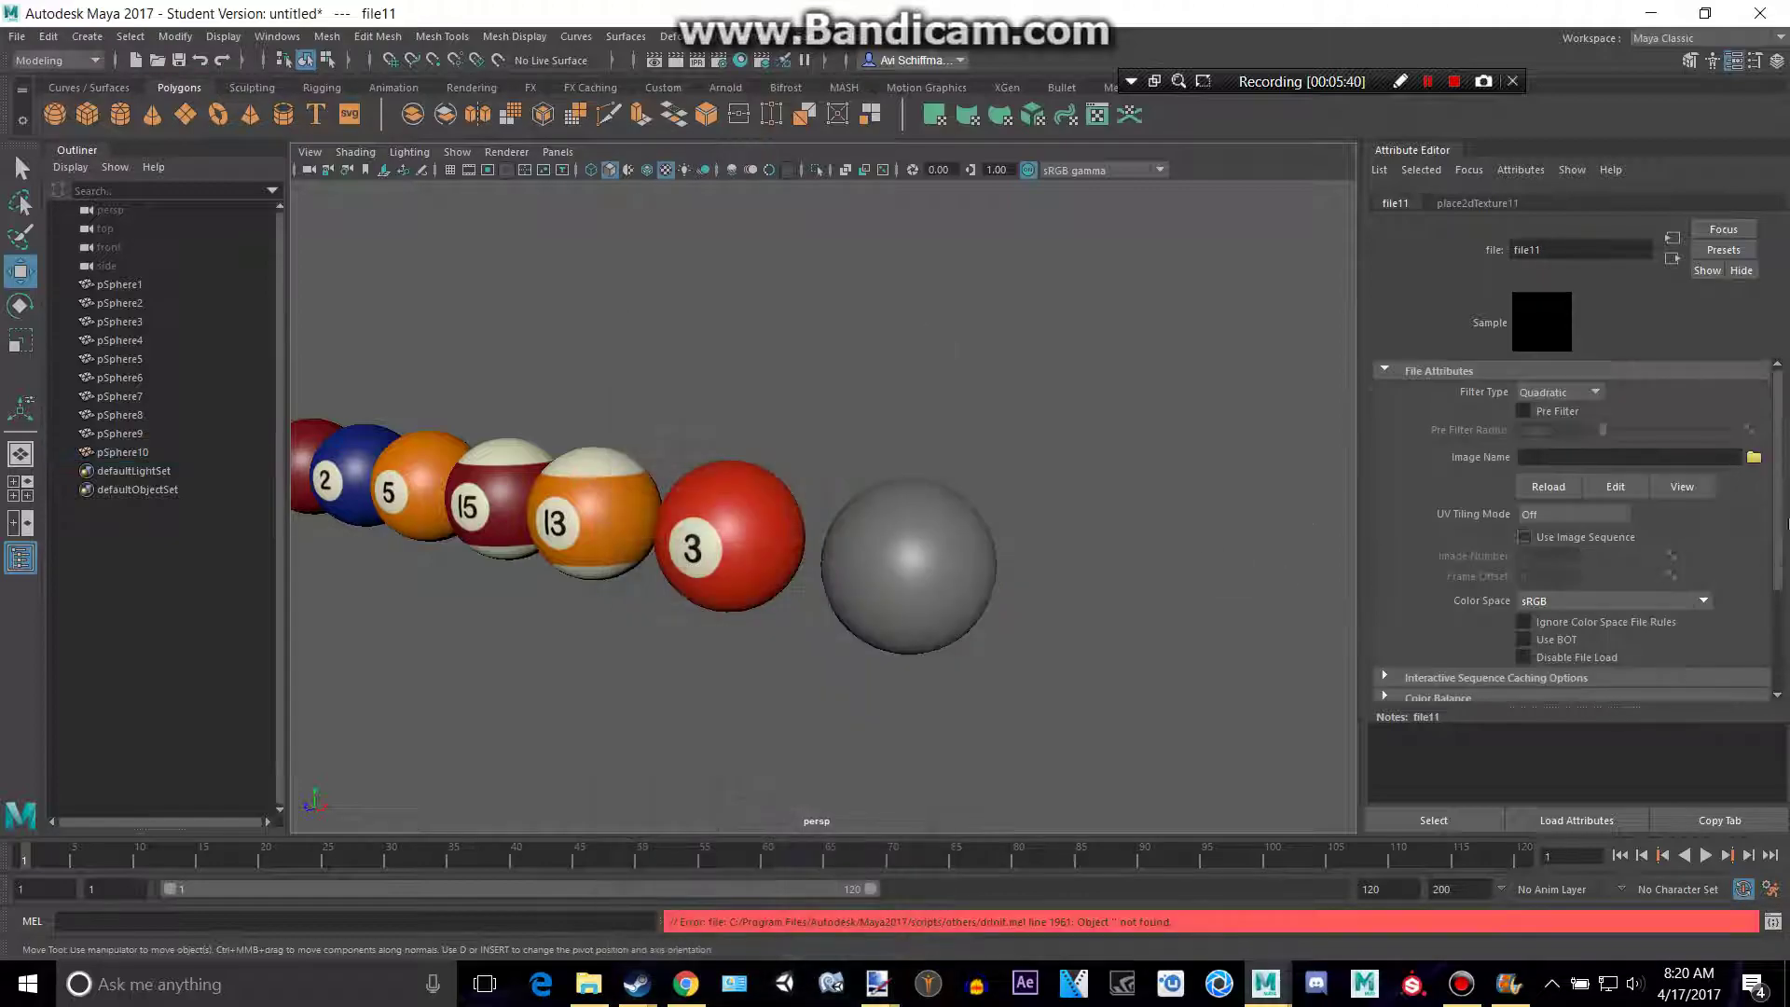
left_click(1754, 459)
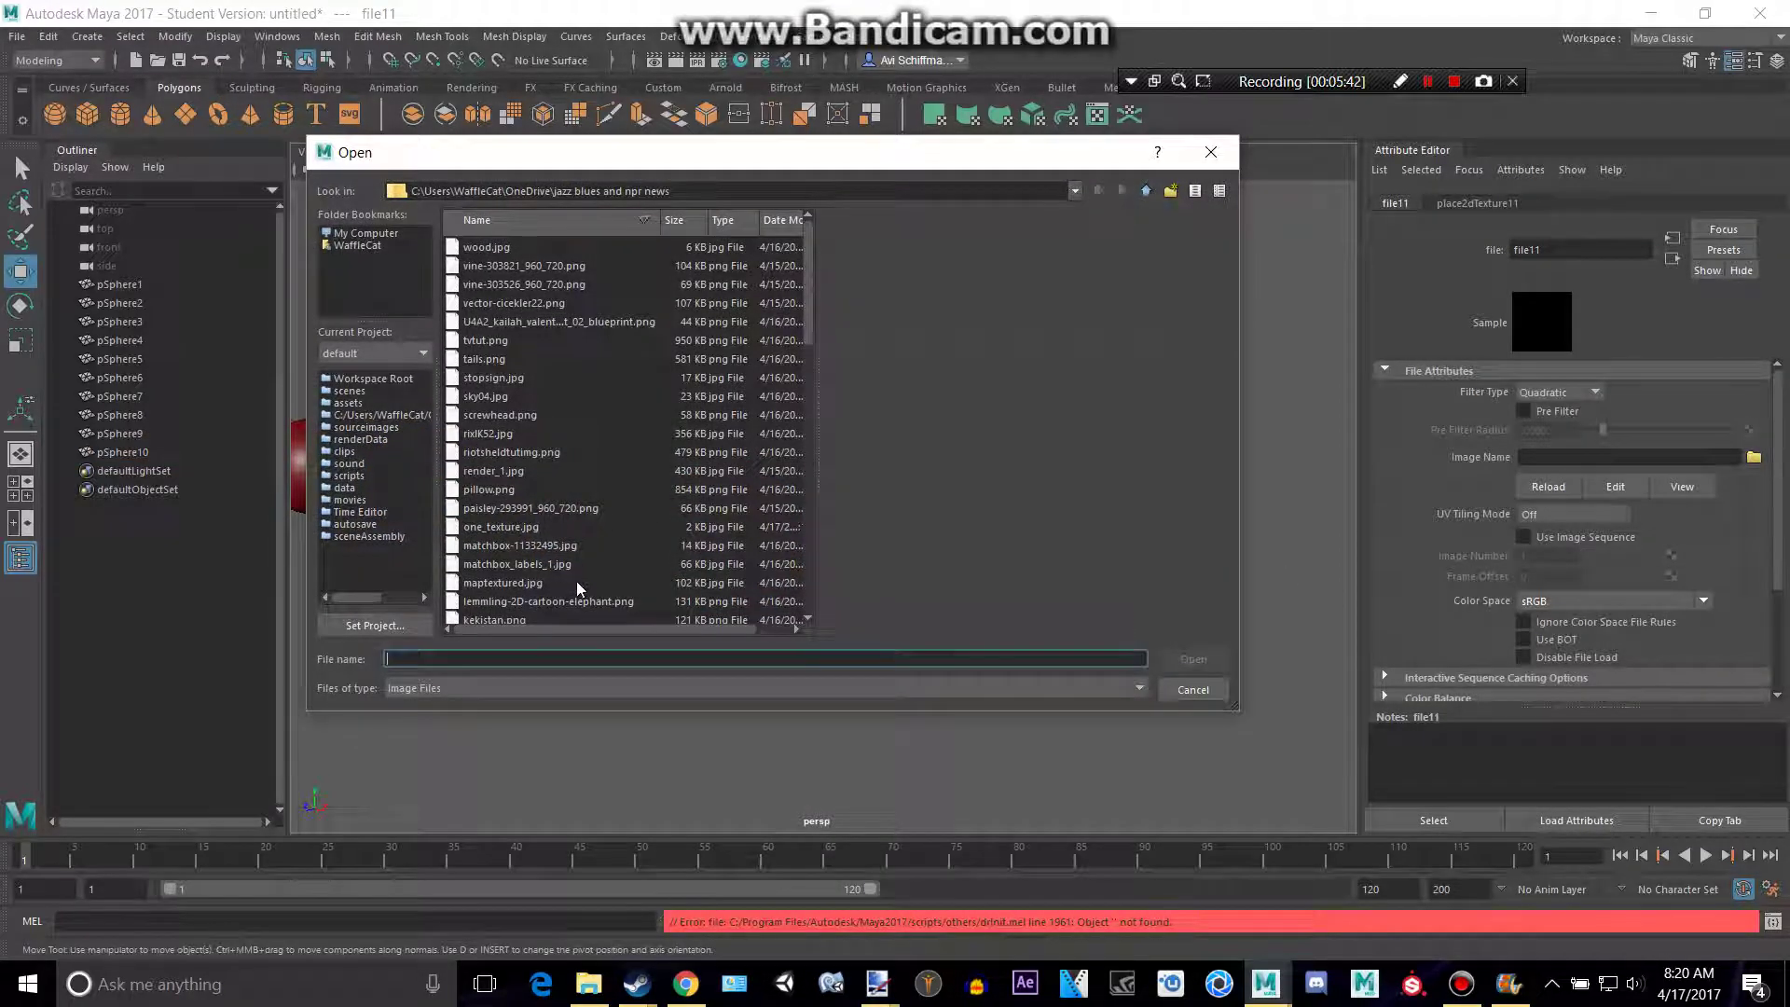
type("4.jpg")
left_click(1186, 666)
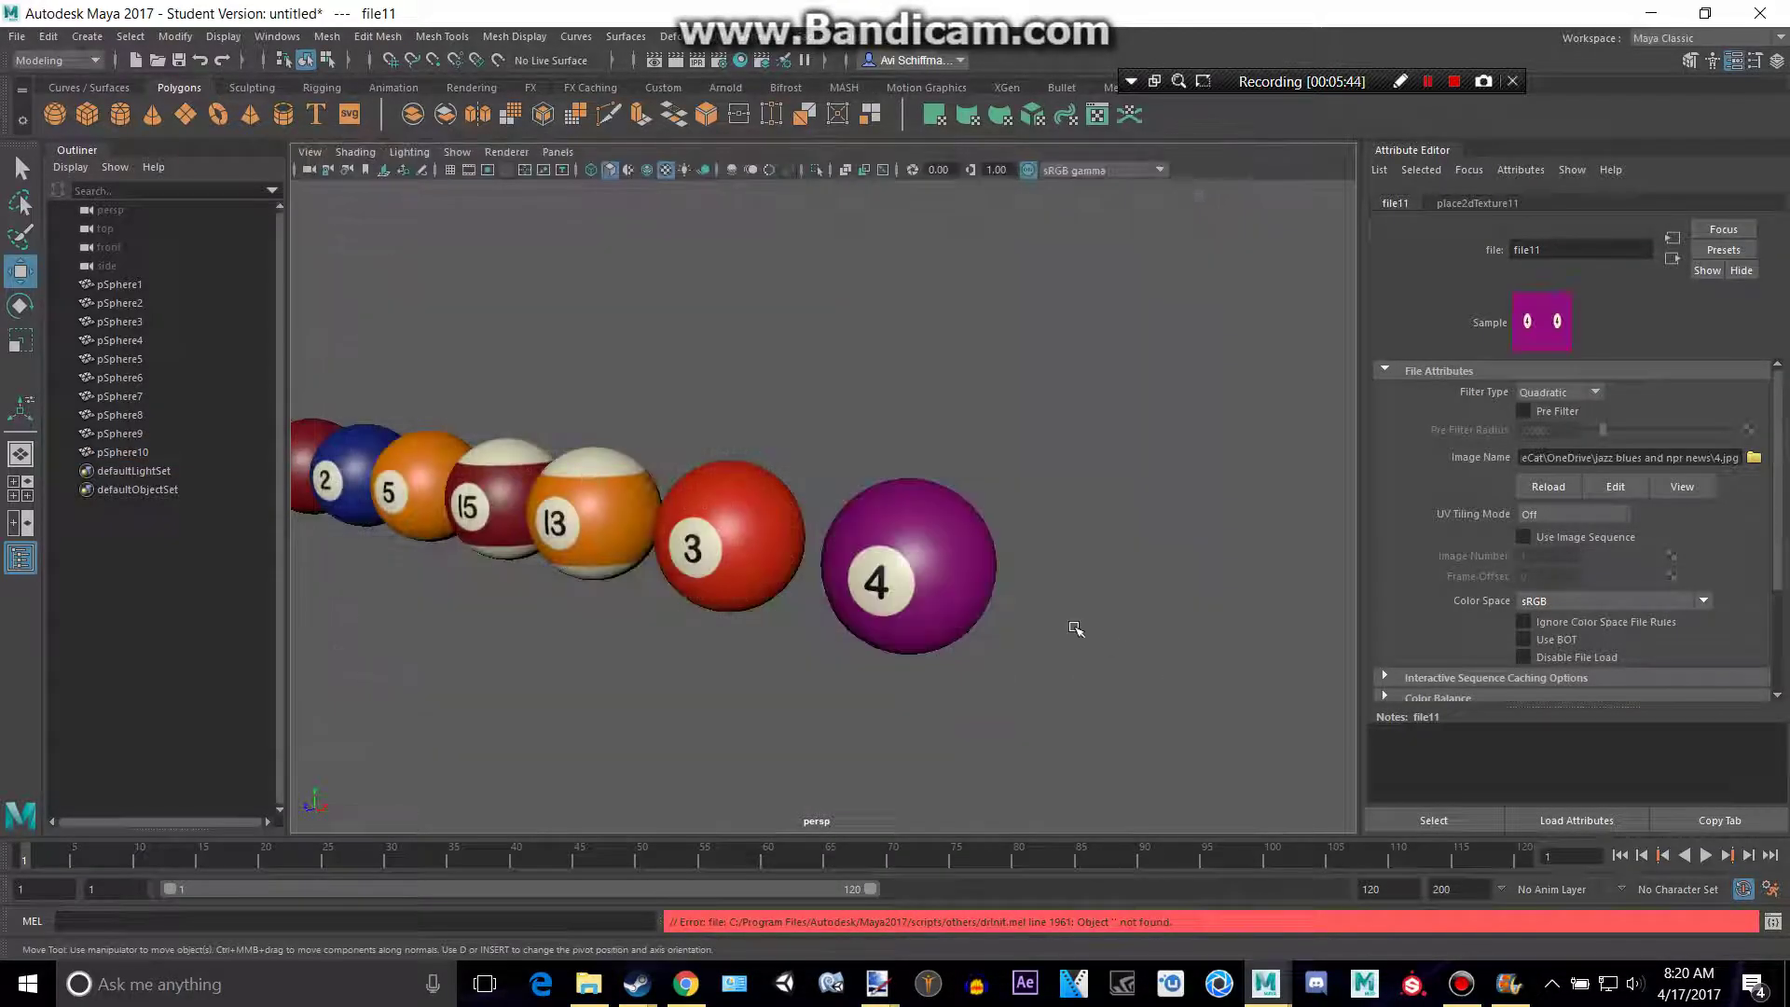
key("alt+Tab")
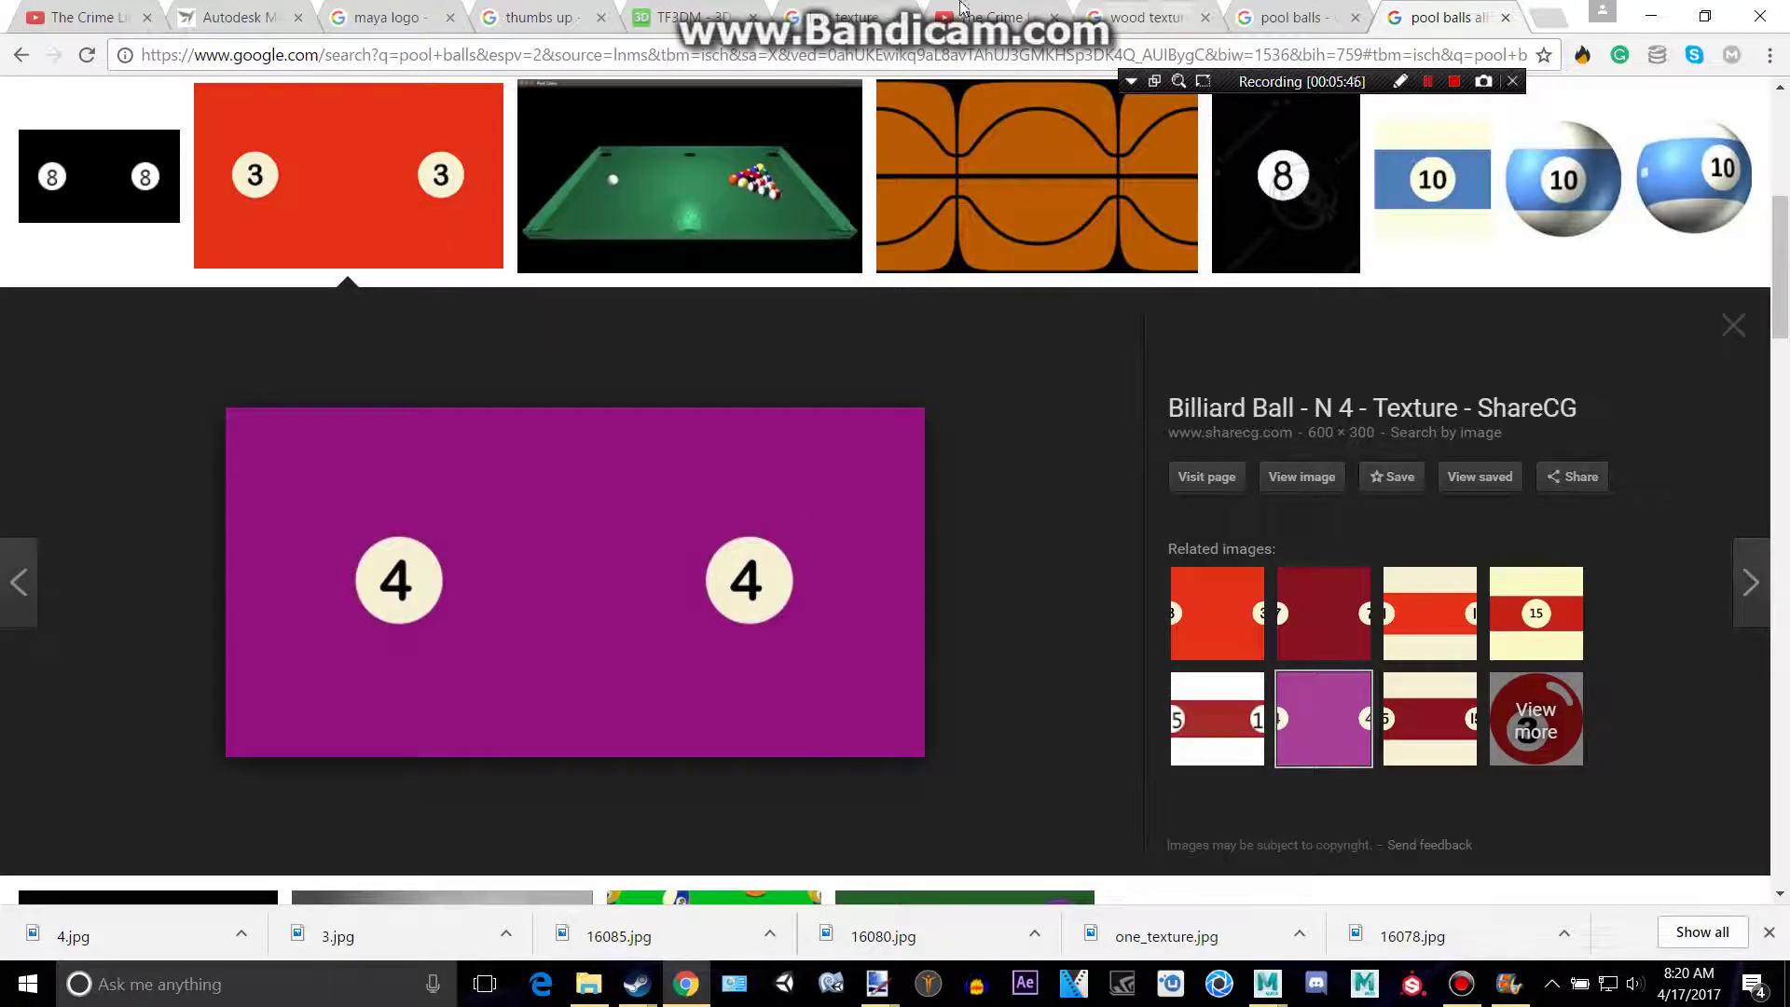
Browse the pool ball image results, briefly checking the ball row in Maya
left_click(1264, 13)
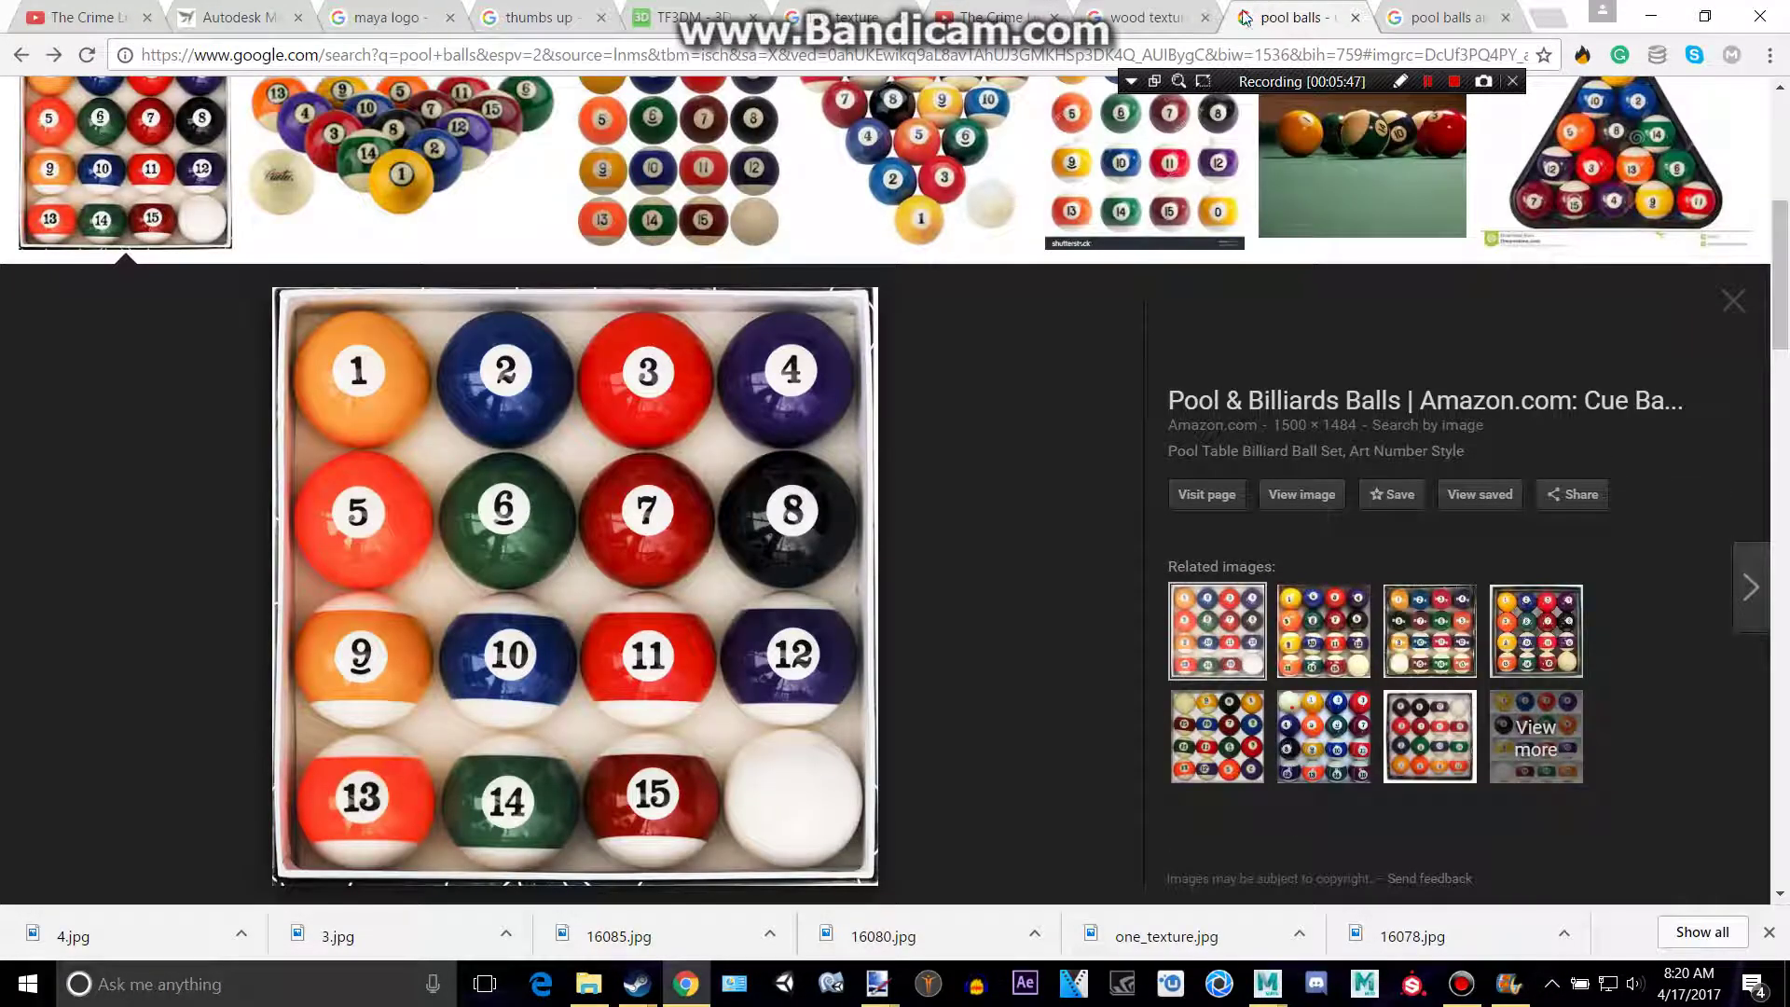
scroll(918, 481, "down", 5)
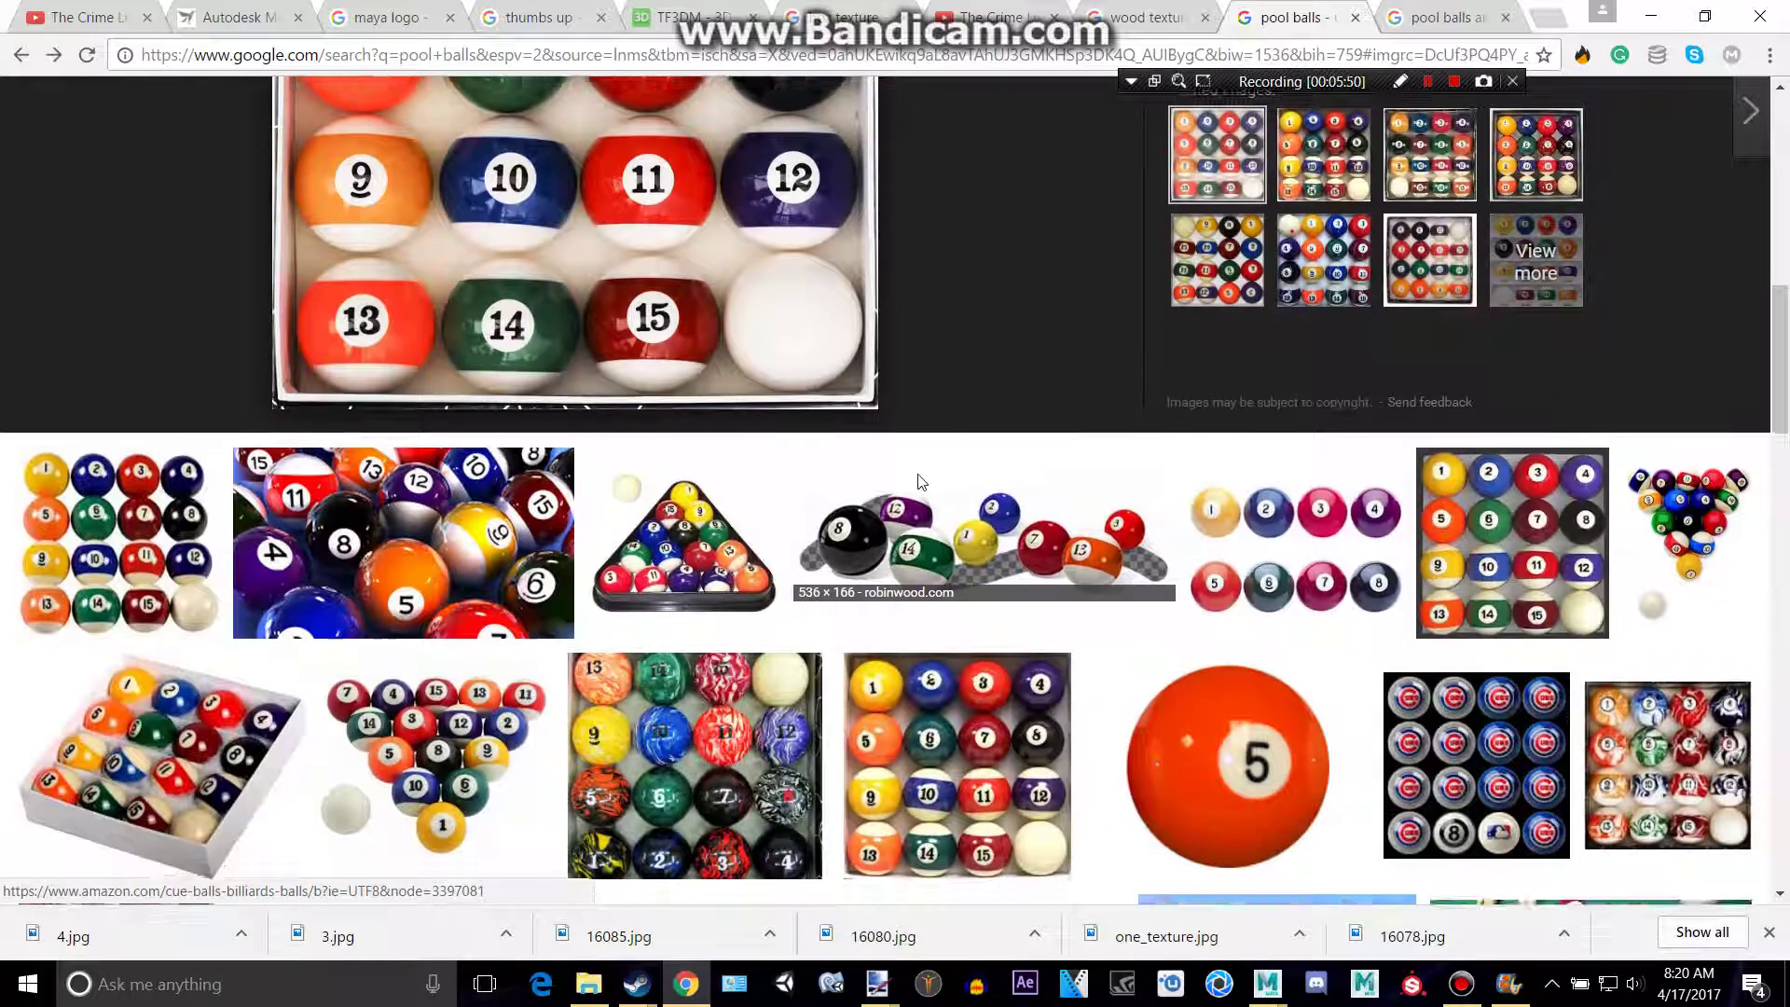
scroll(919, 482, "down", 3)
key("alt+Tab")
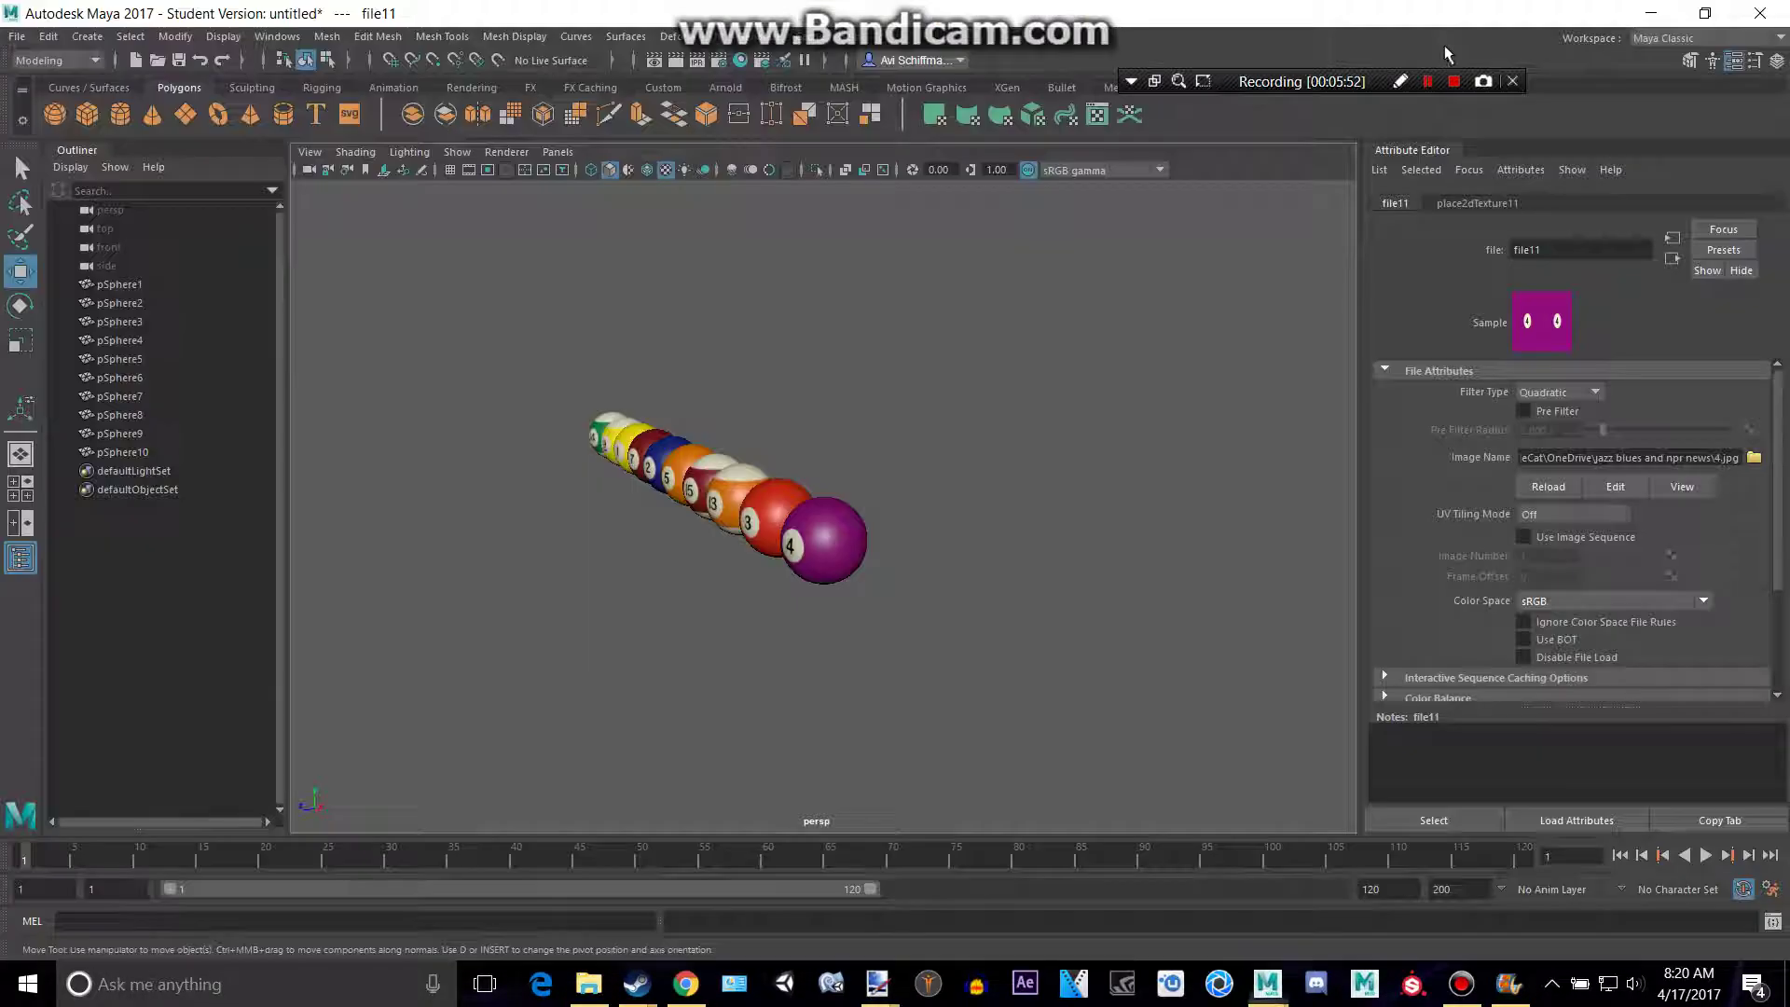
key("alt+Tab")
scroll(1031, 487, "down", 1)
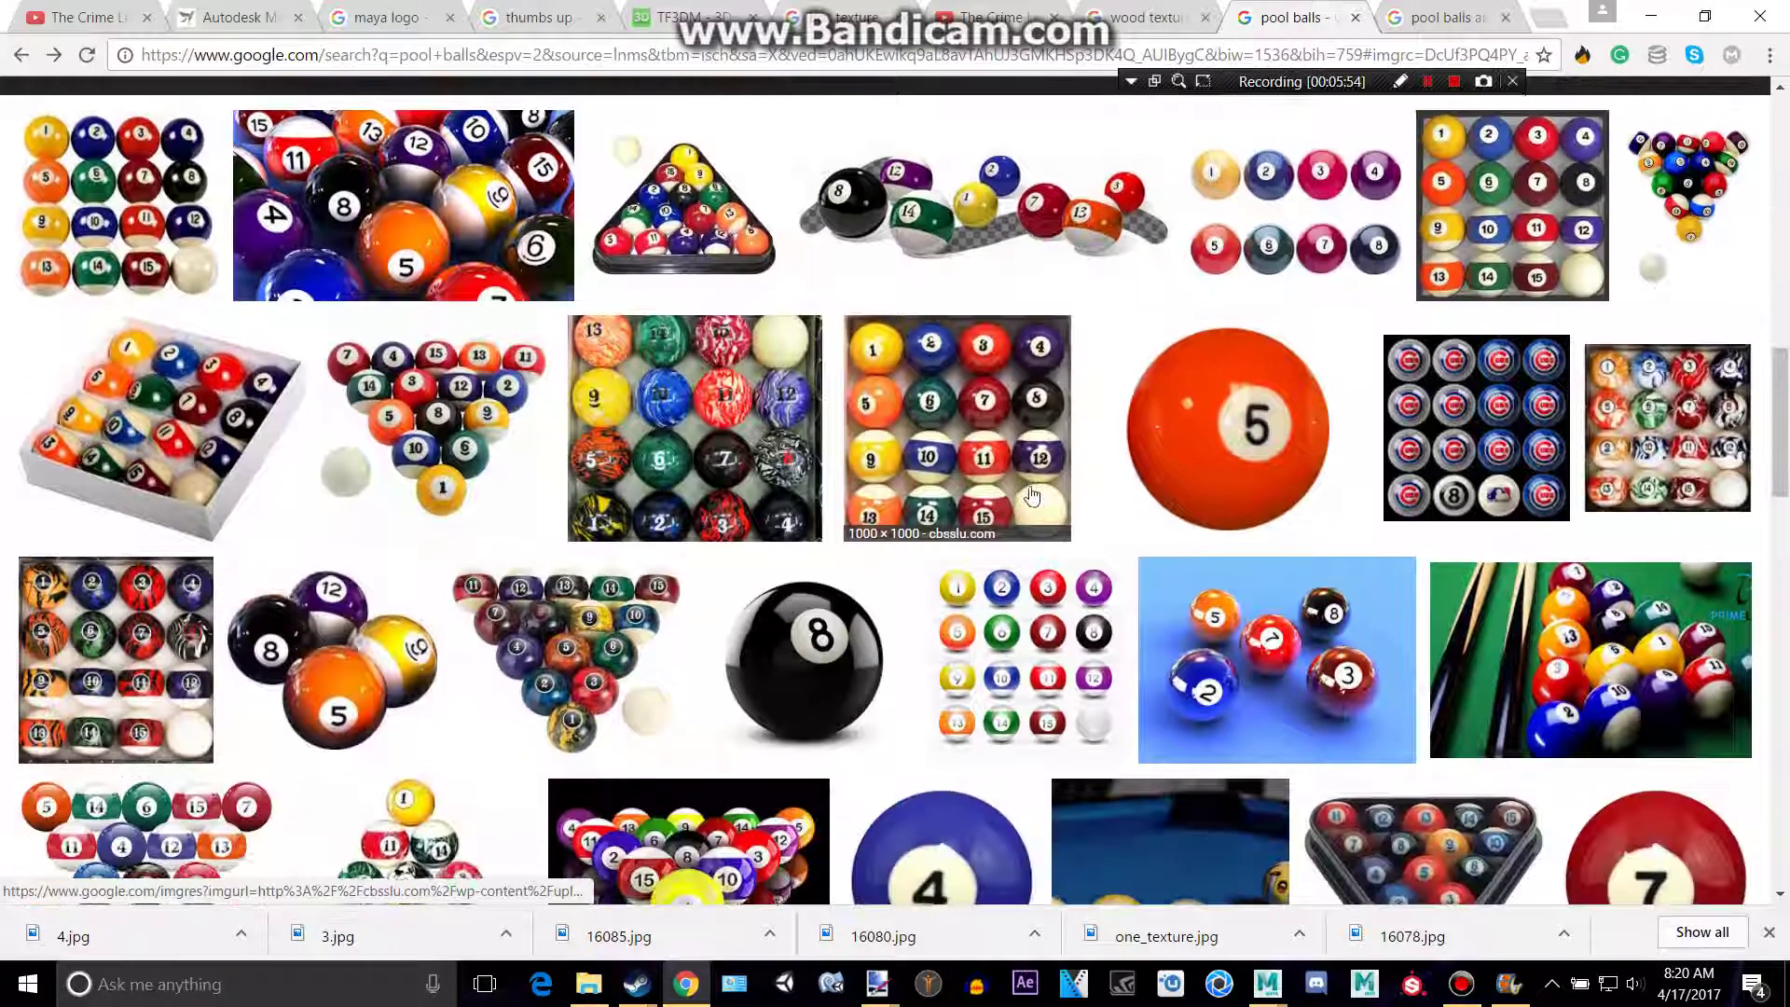
scroll(1030, 487, "up", 5)
scroll(1030, 485, "up", 3)
key("ctrl+Tab")
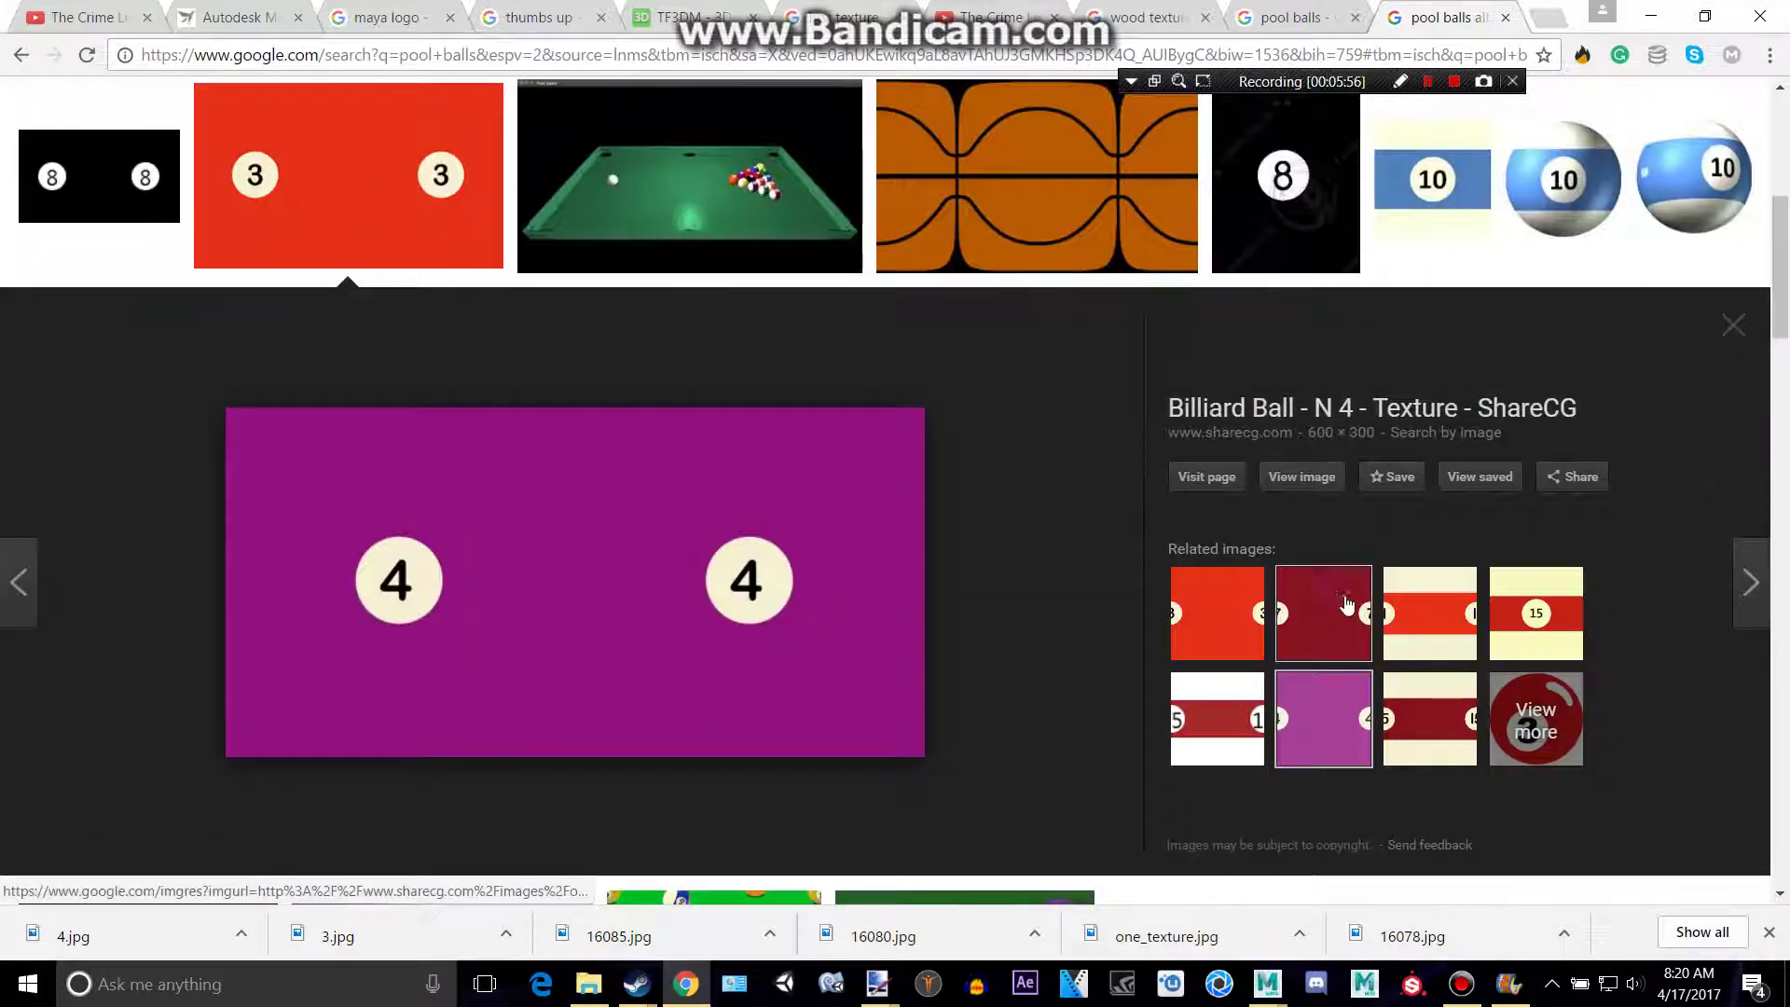
Preview the red-striped 11-ball texture and save the image to disk
left_click(1345, 606)
left_click(1501, 623)
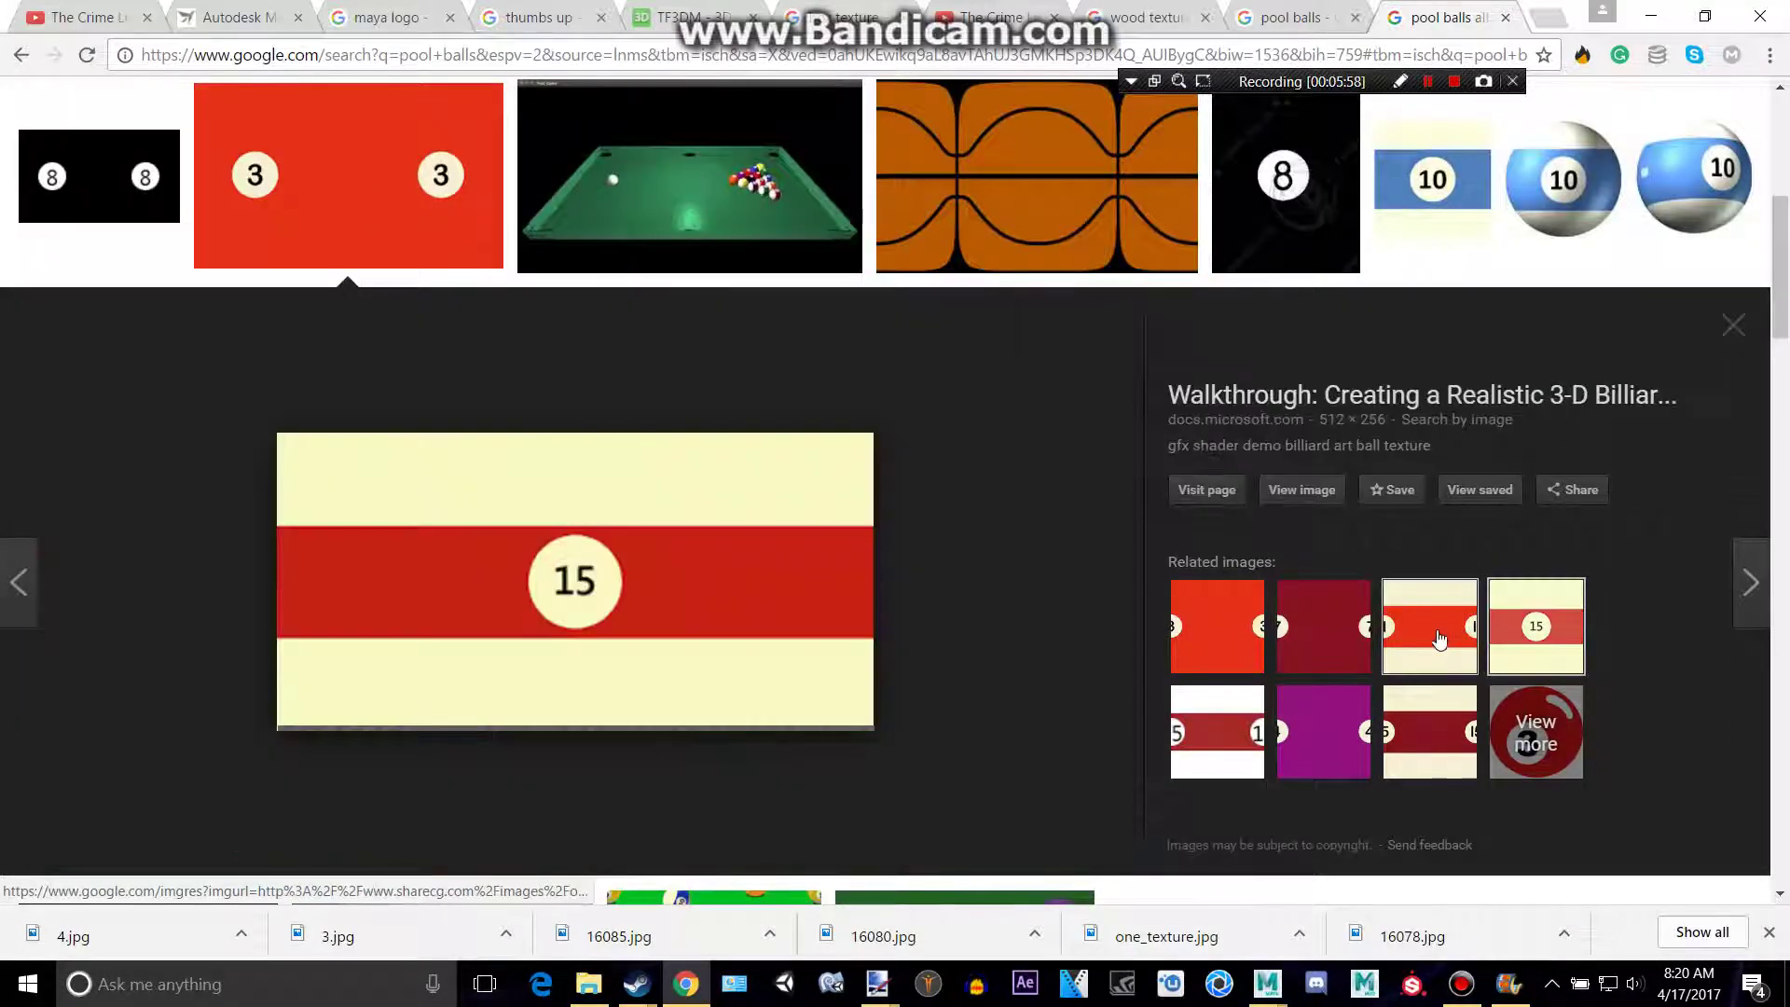
left_click(1427, 616)
right_click(911, 536)
left_click(1044, 743)
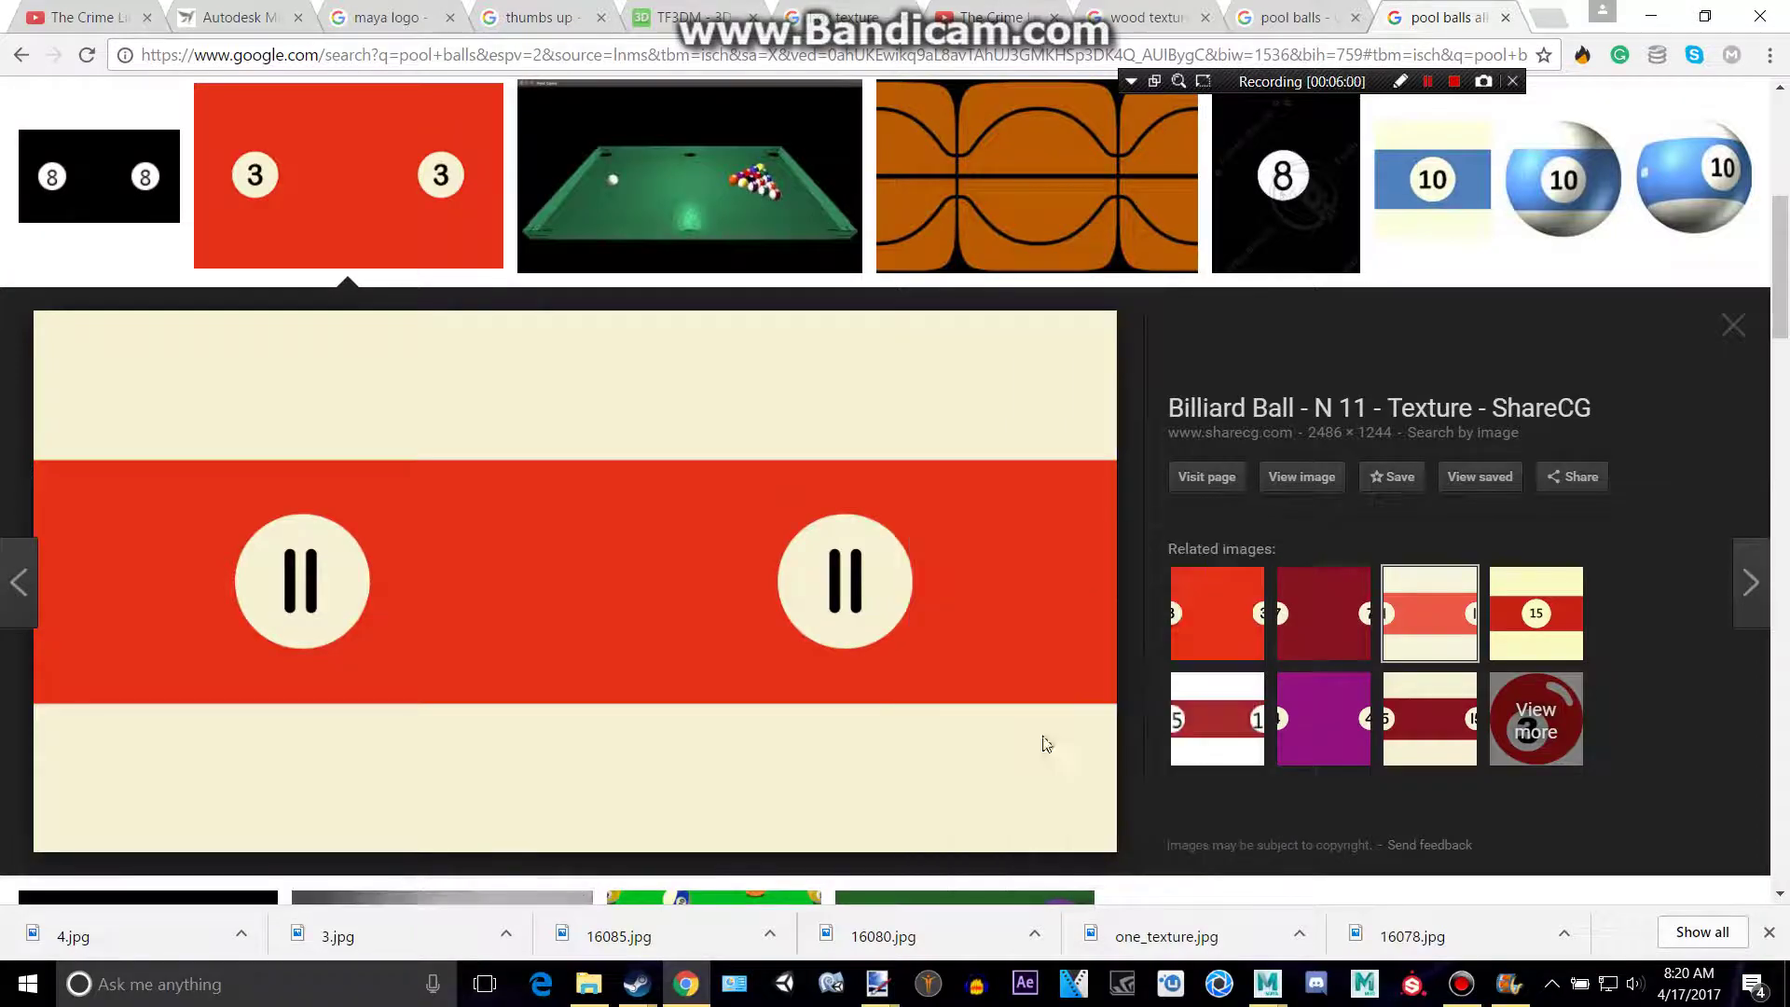
left_click(1063, 829)
key("alt+Tab")
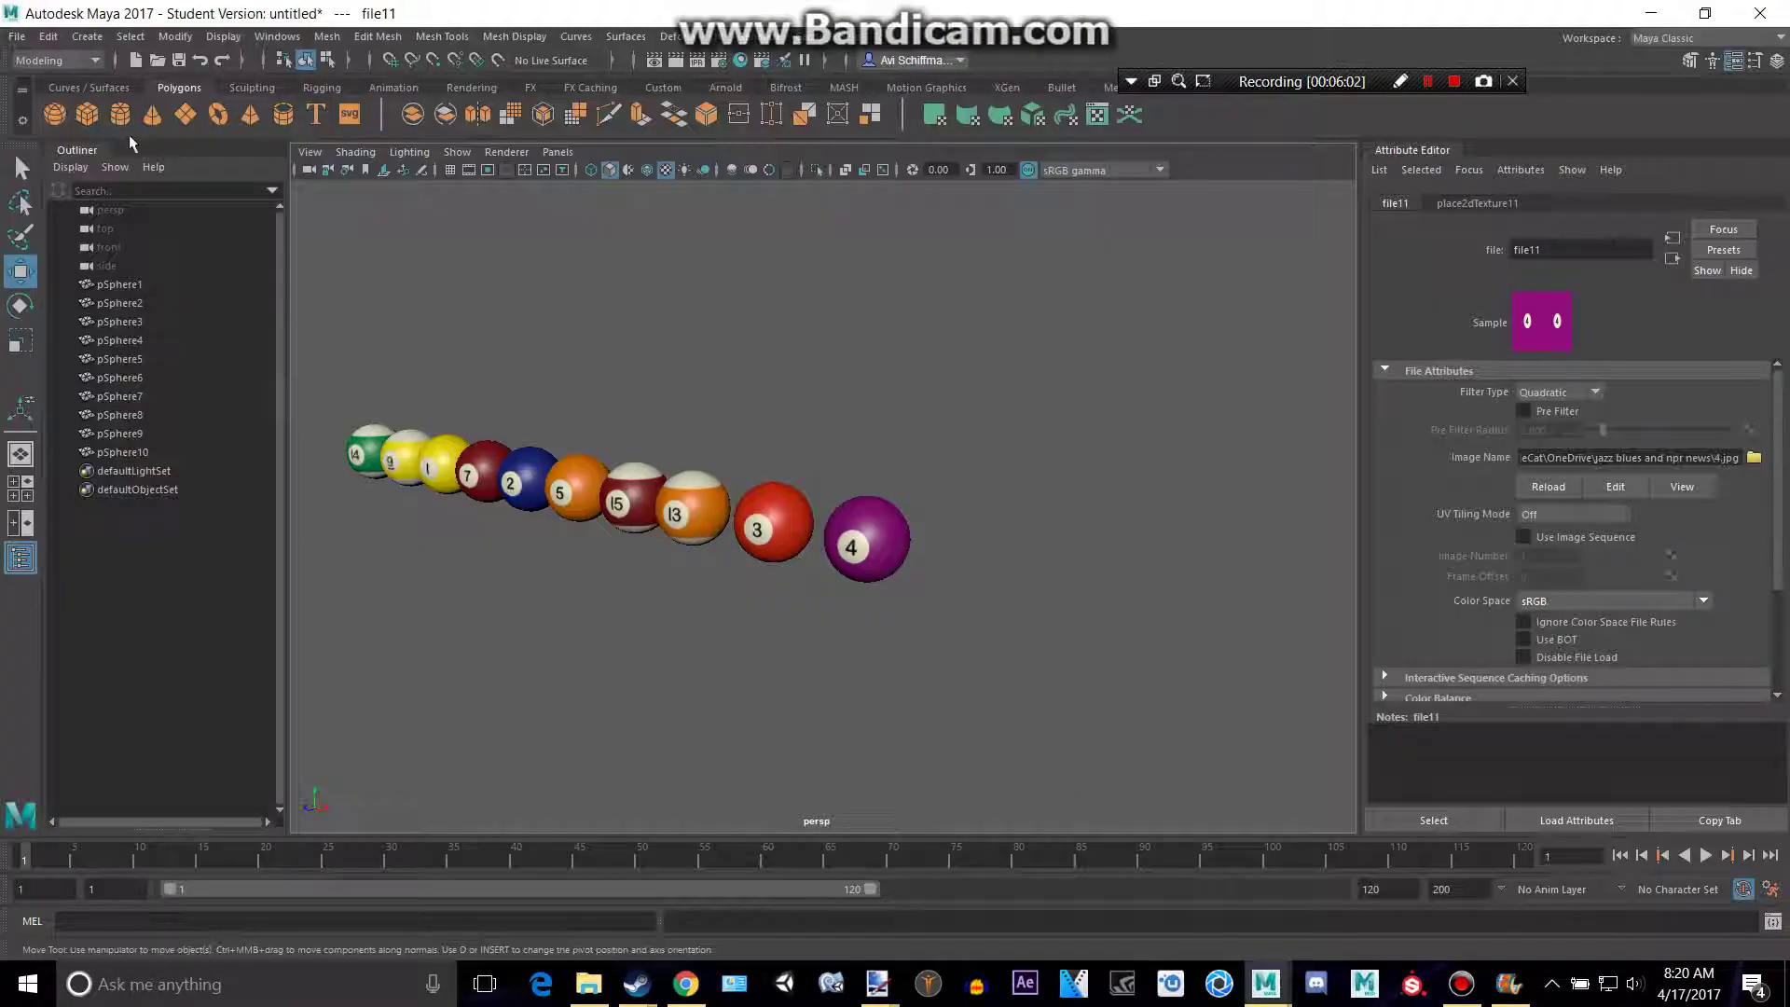
Create a new polygon sphere right of the 4 ball and assign it a new Blinn material
left_click(54, 114)
mouse_move(769, 536)
left_mouse_down()
mouse_move(1052, 652)
mouse_move(1017, 651)
left_mouse_up()
right_click_drag(961, 430, 1014, 908)
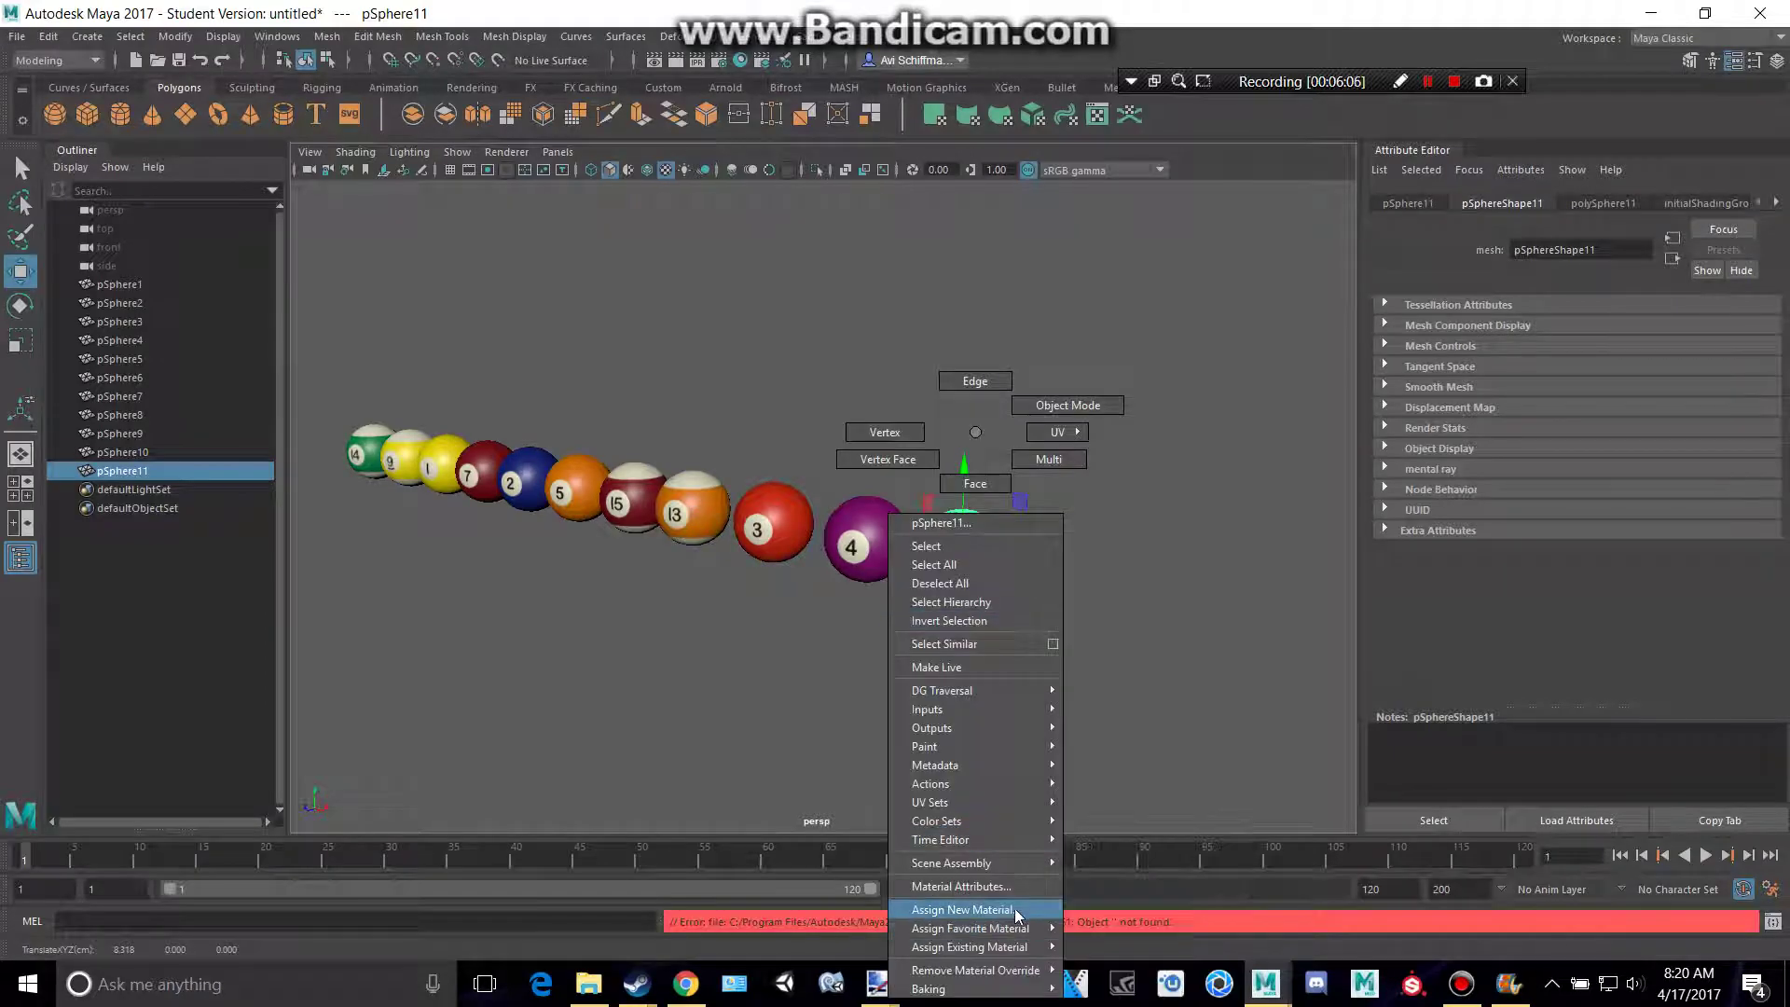
left_click(682, 504)
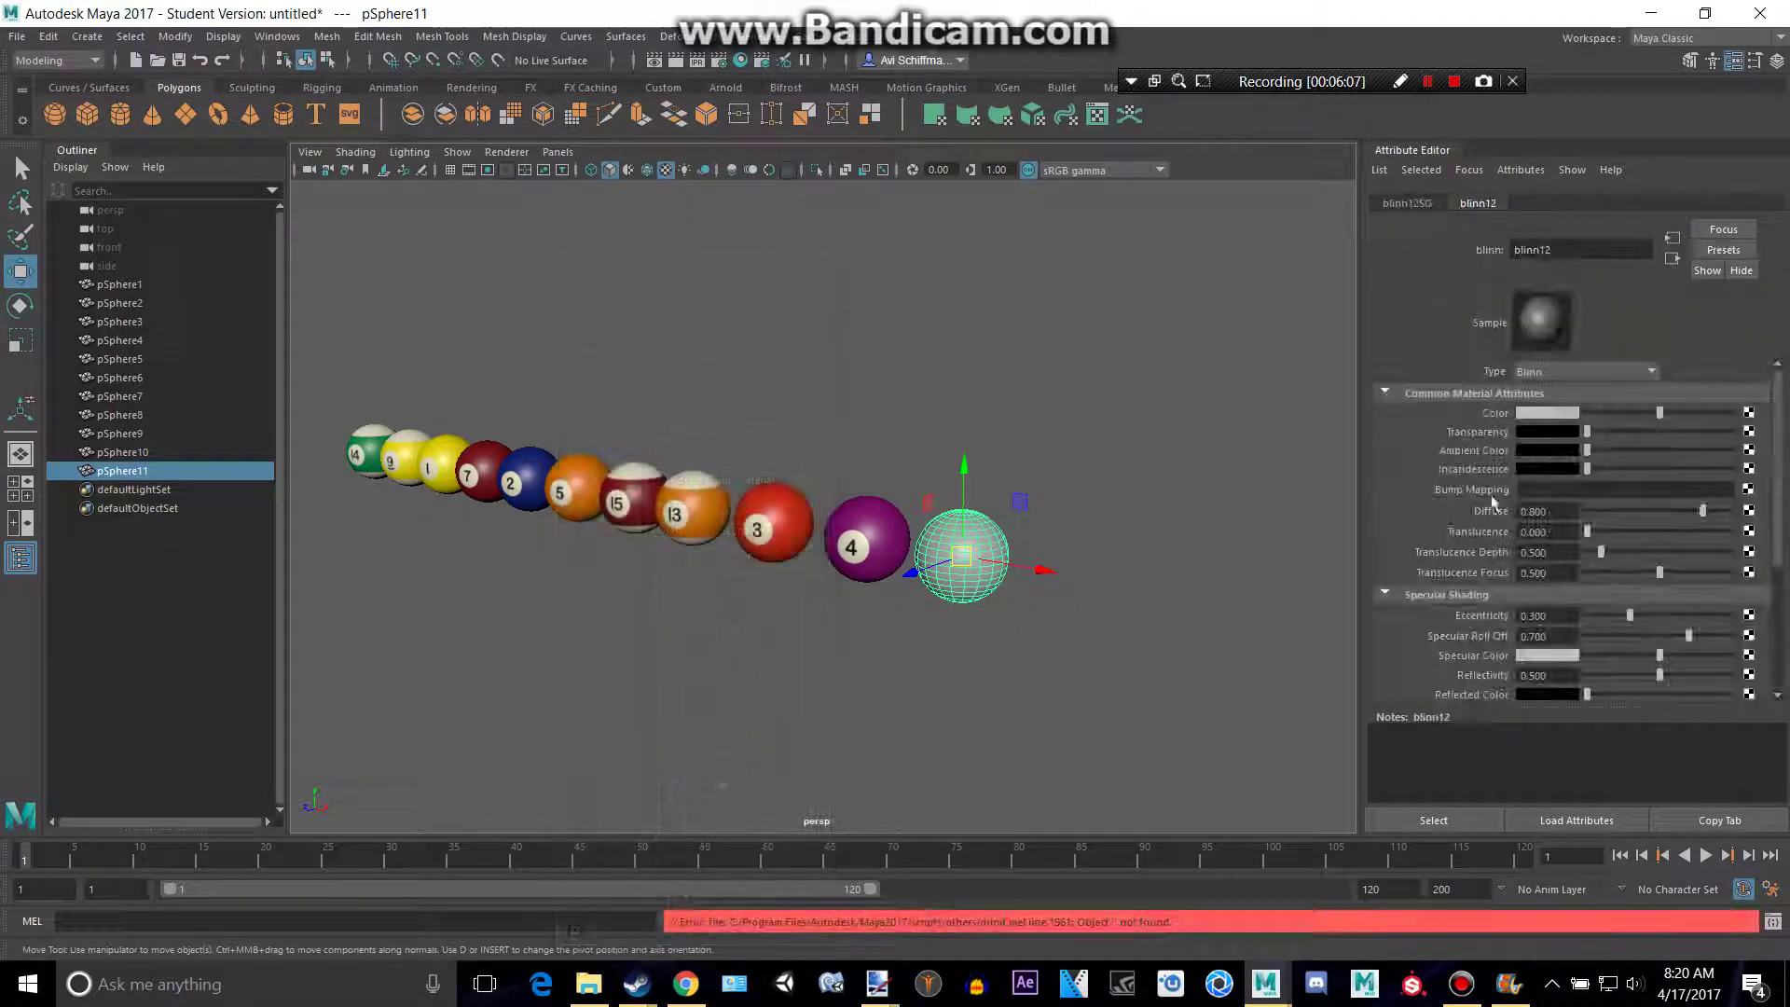
Map the Blinn's colour to a file texture using 16082.jpg
left_click(1748, 413)
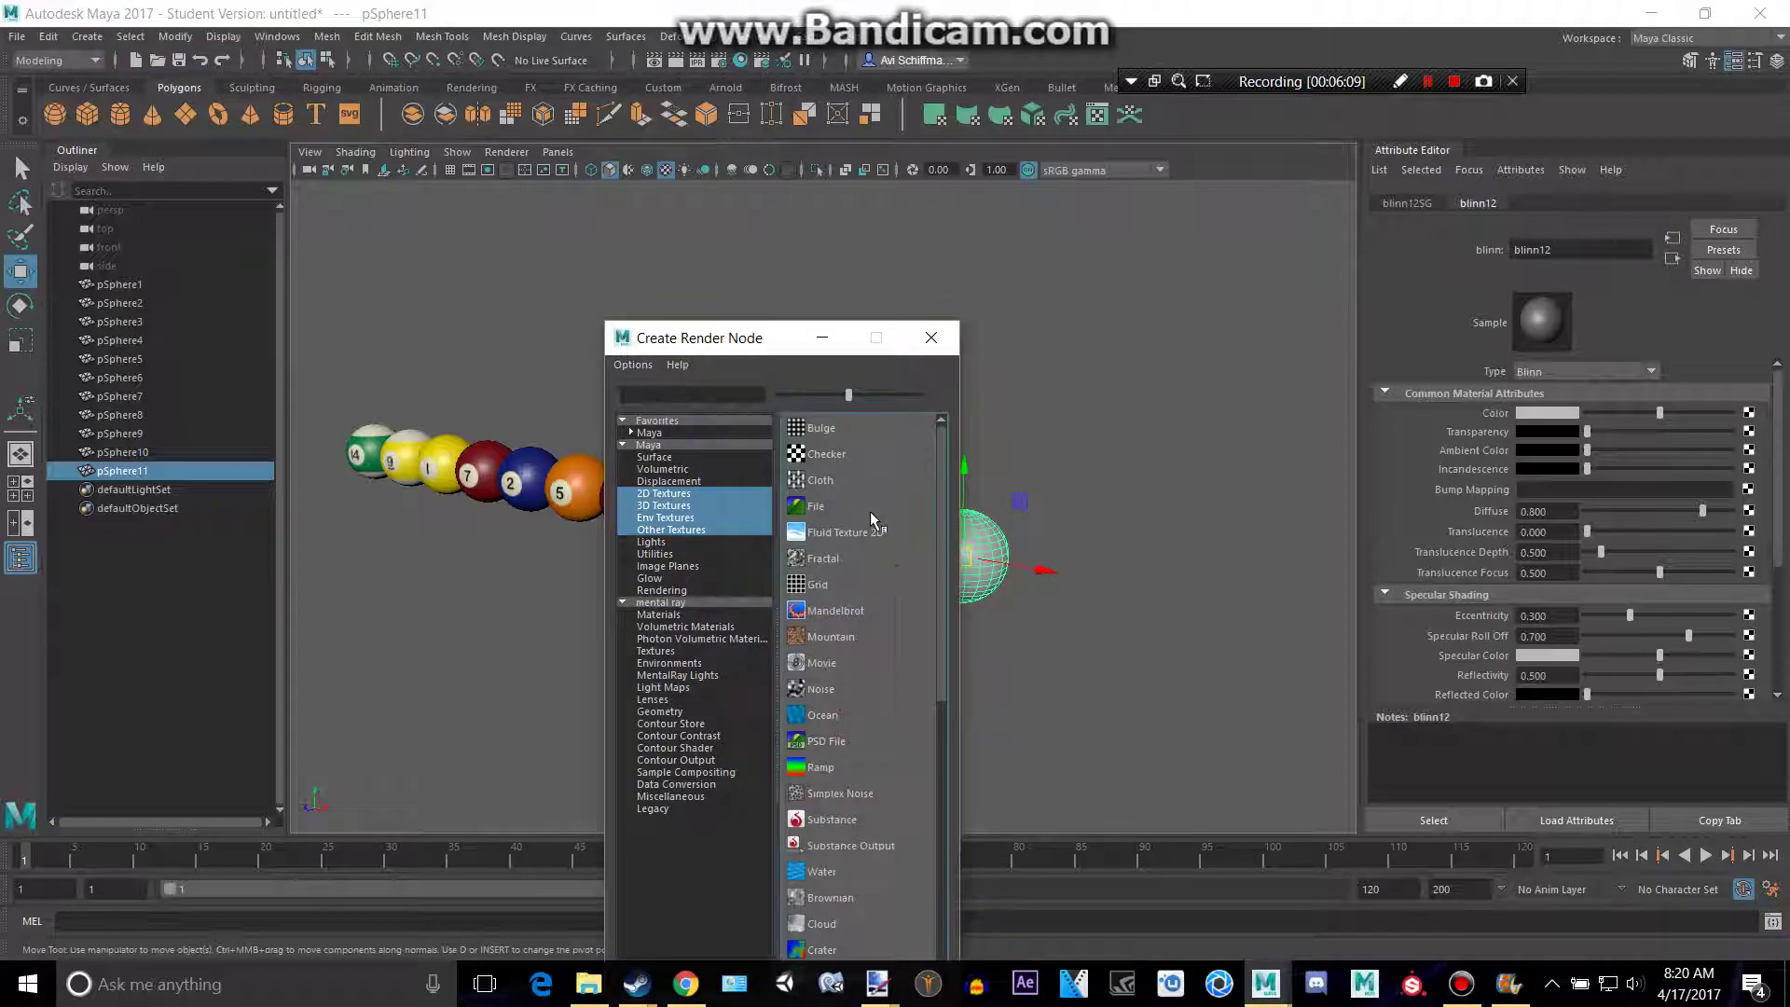
left_click(870, 511)
left_click(1754, 456)
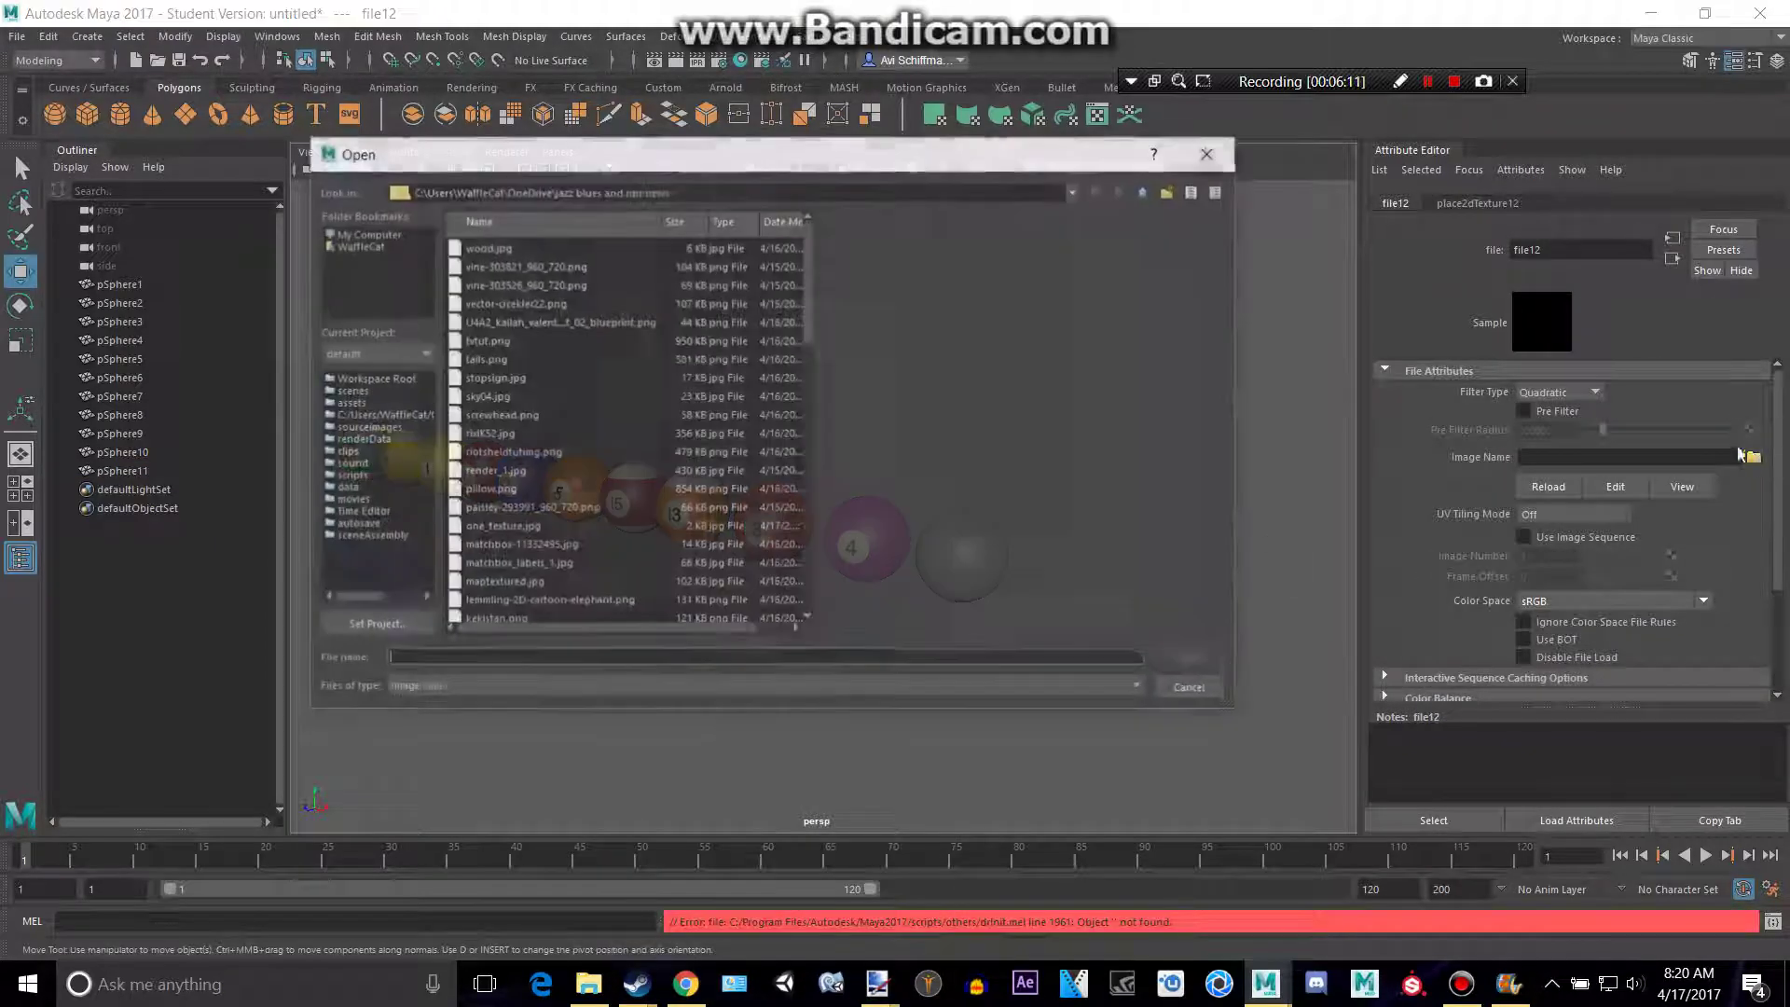
key("alt+Tab")
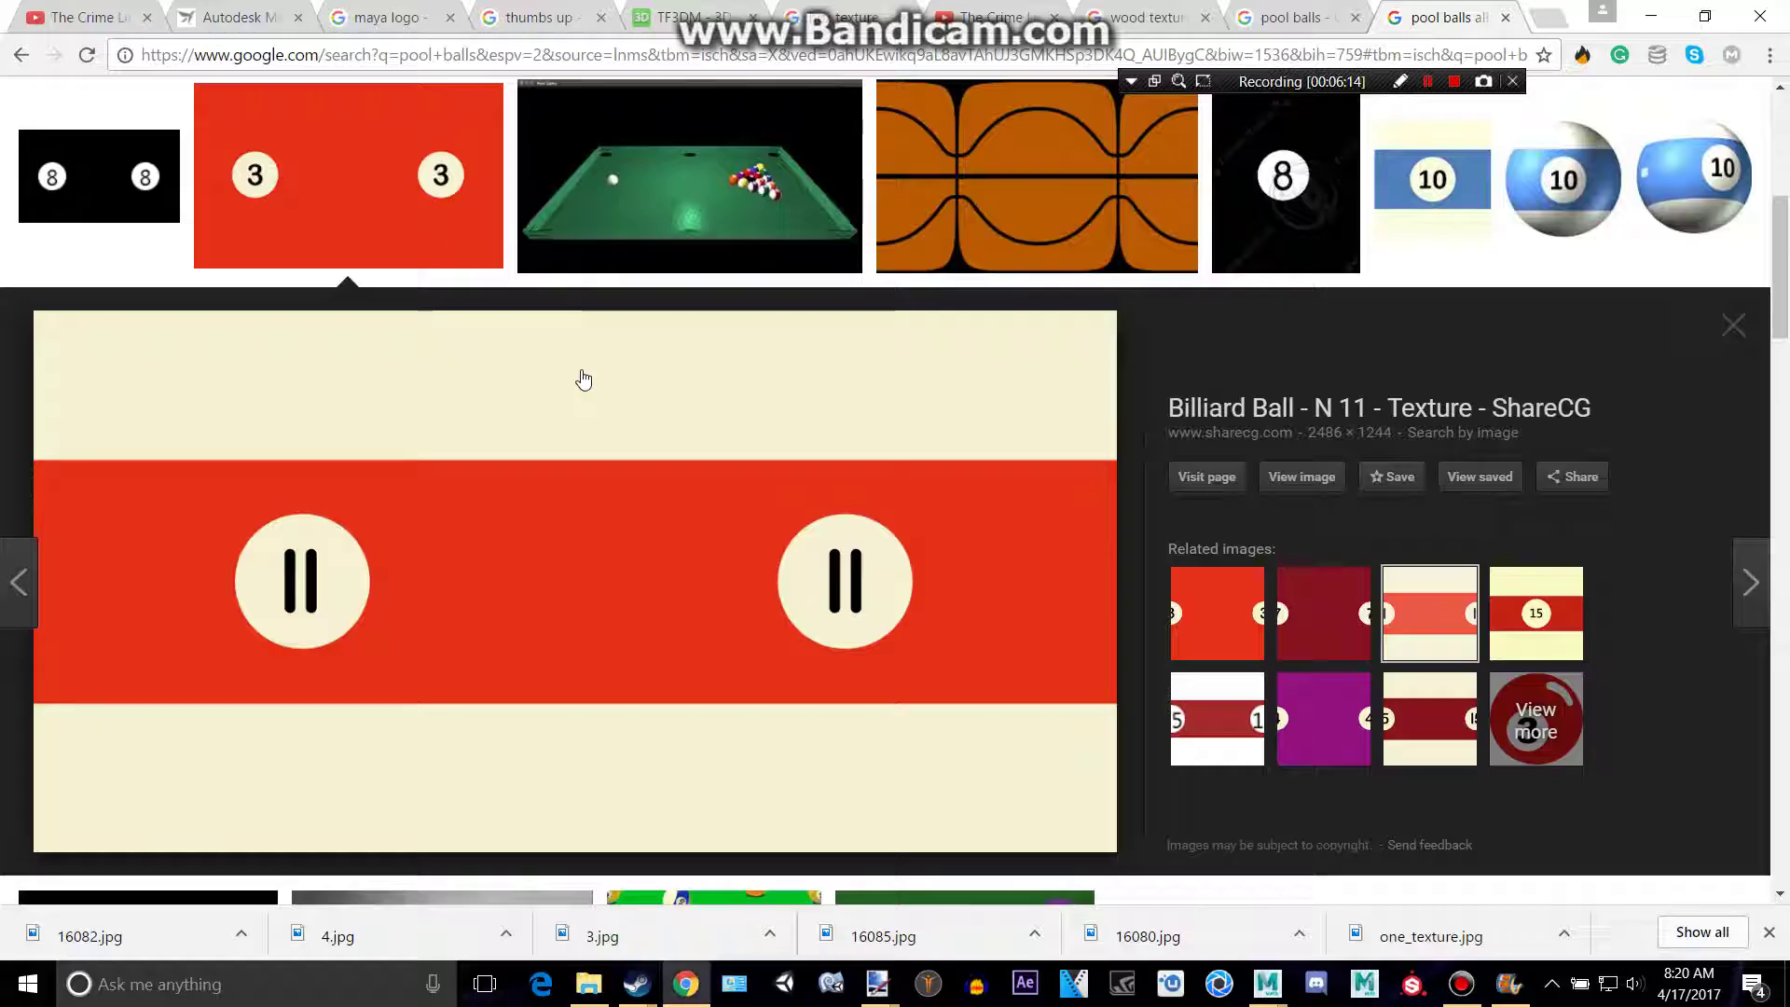
key("alt+Tab")
type("1")
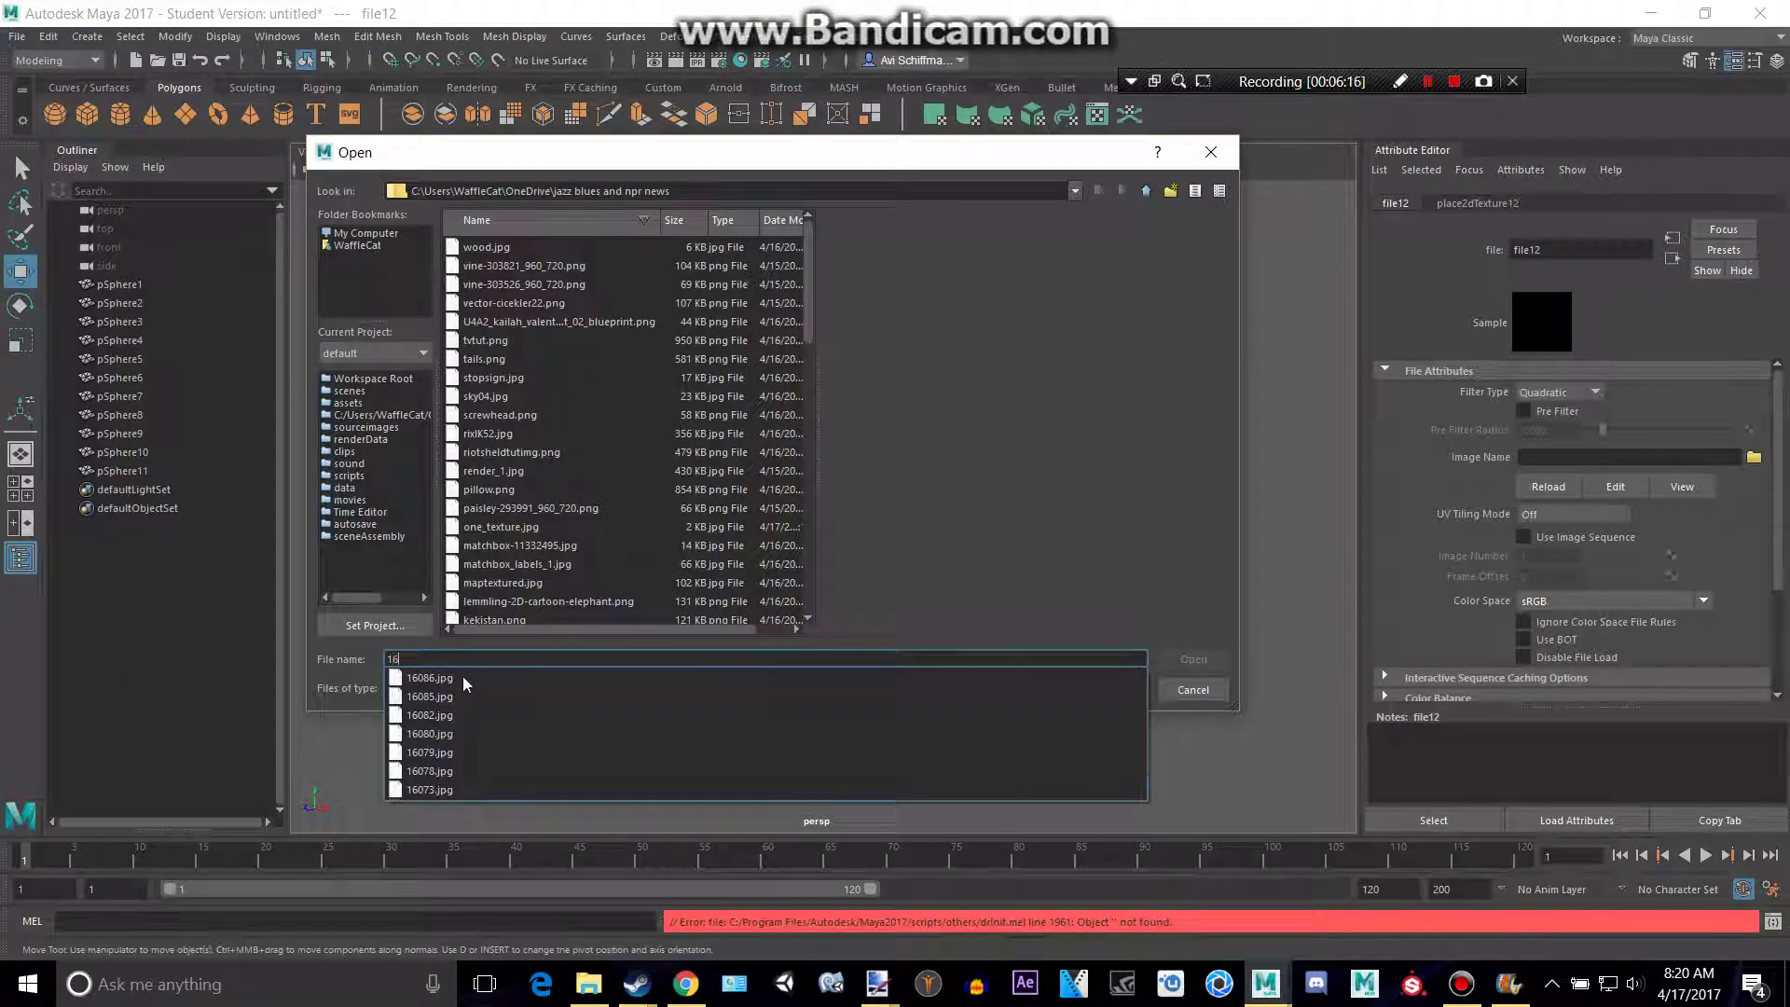
left_click(448, 716)
left_click(1193, 659)
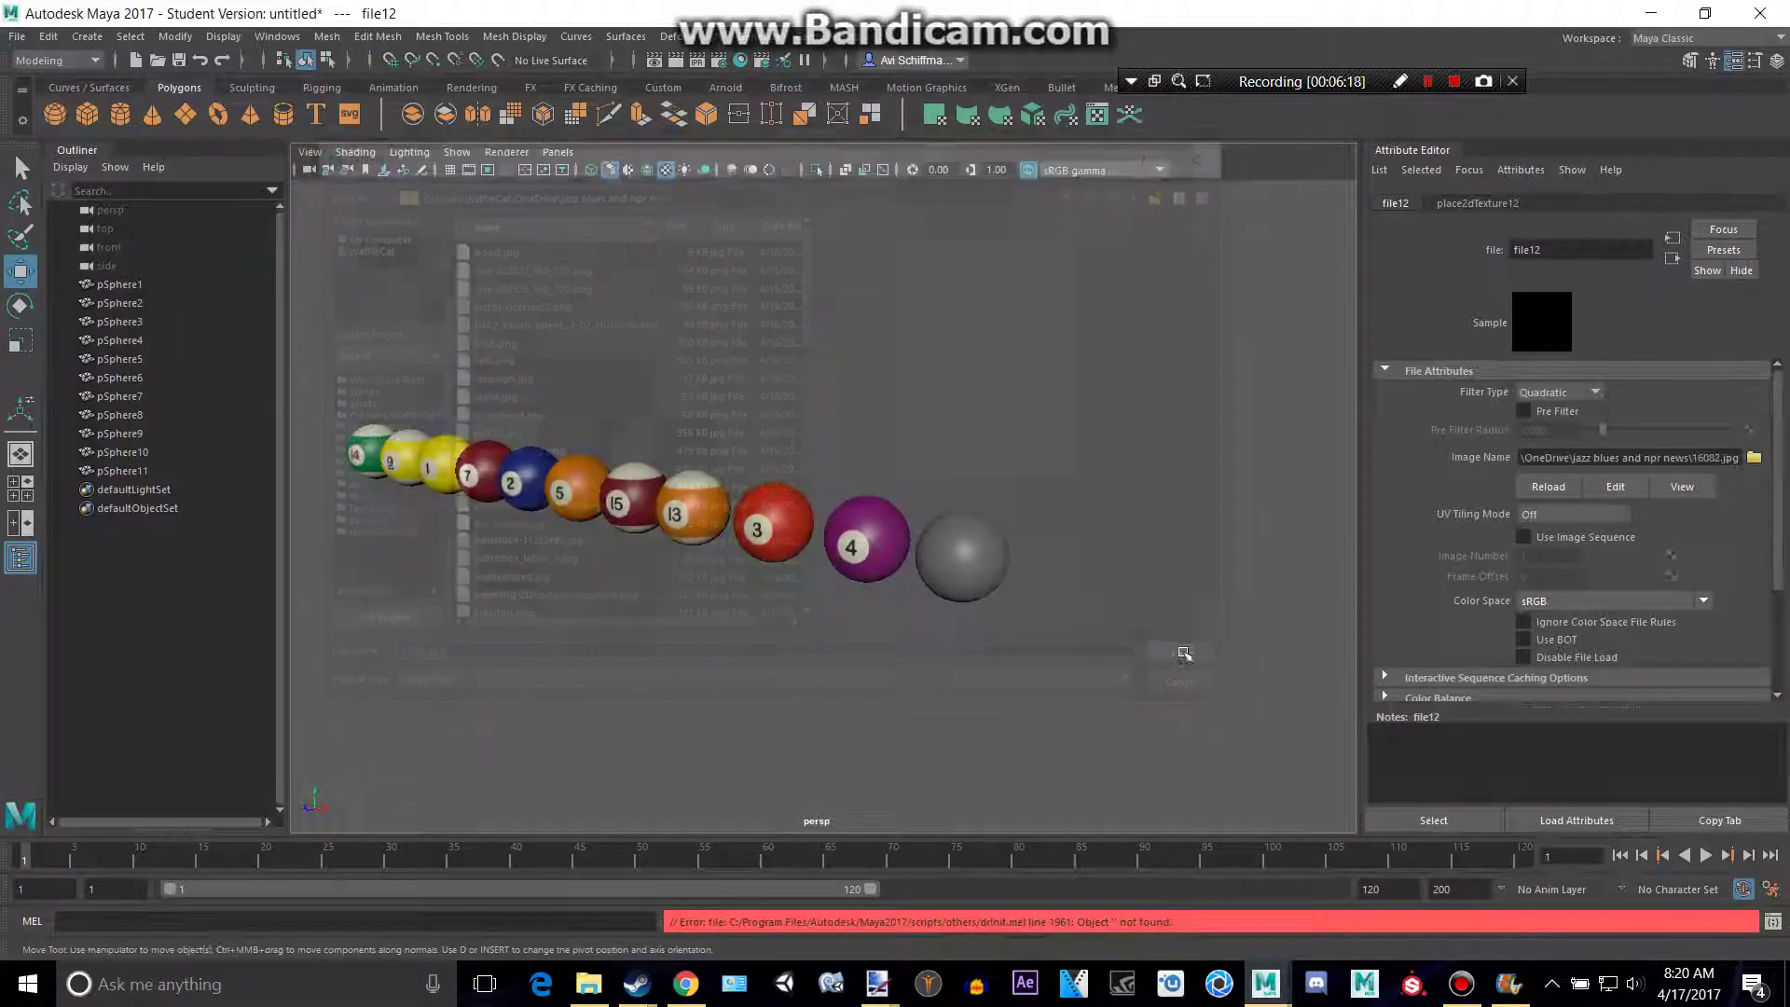
key("alt+Tab")
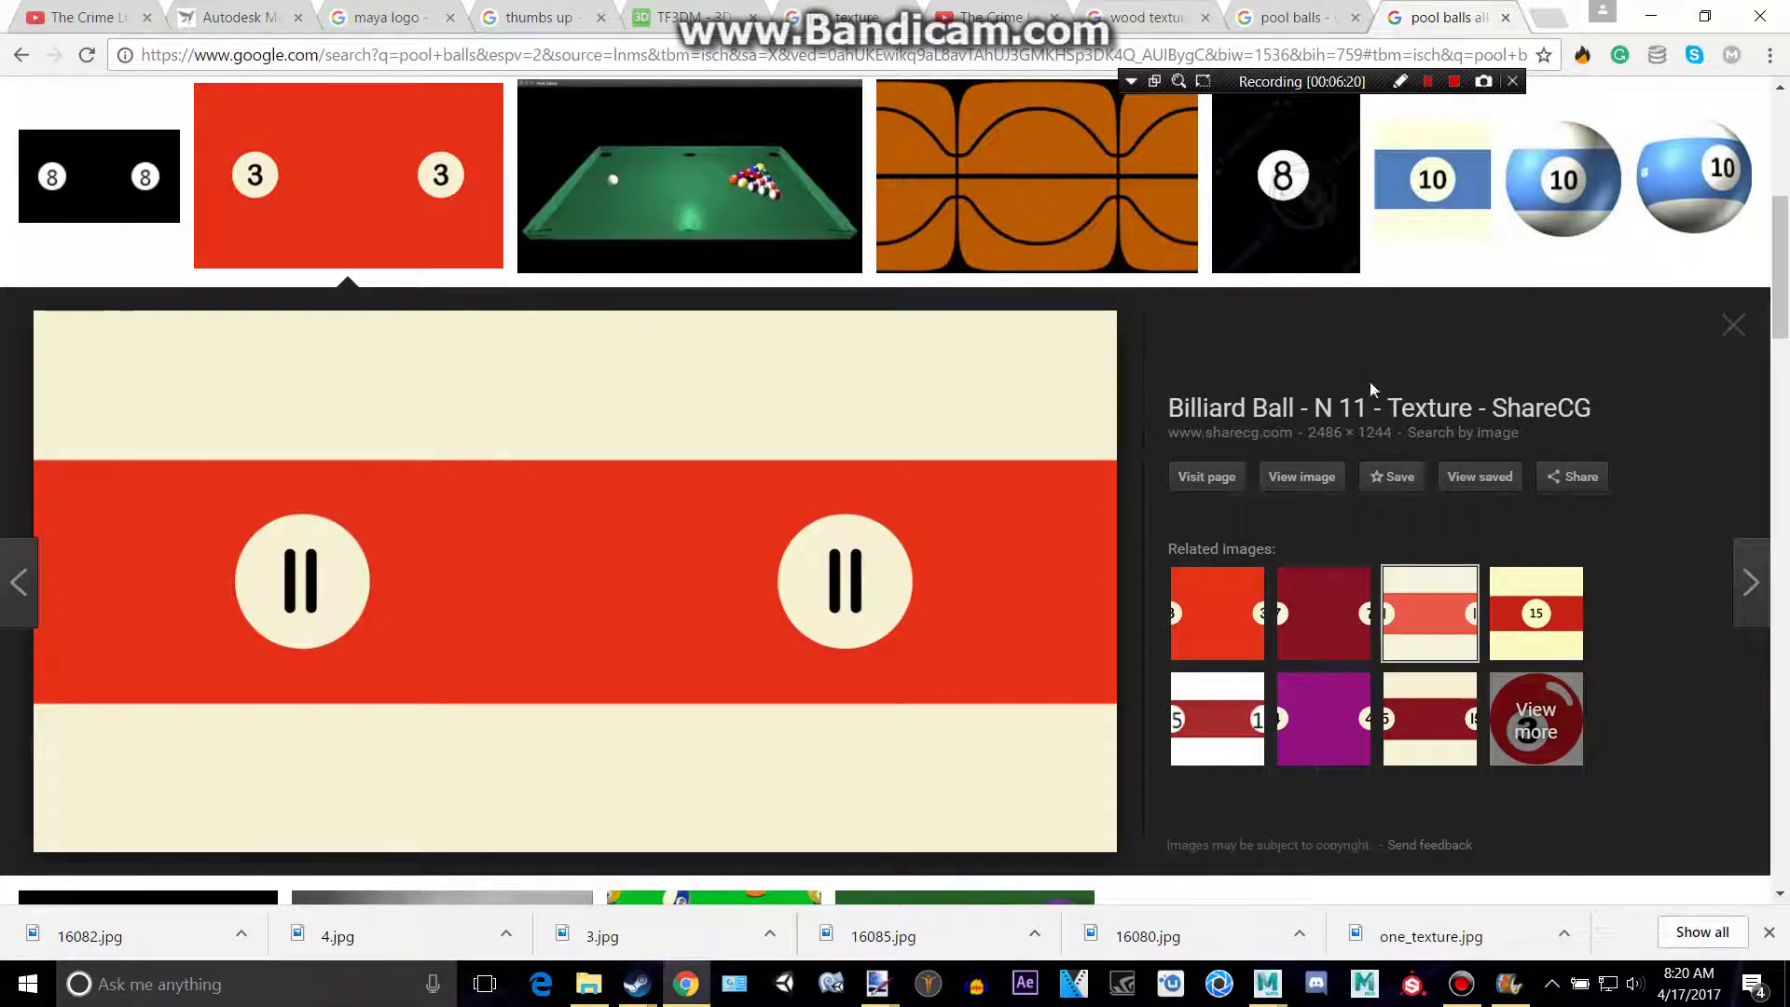
Scroll the image results and preview the related 15-ball texture
scroll(1502, 271, "down", 2)
scroll(1490, 331, "up", 3)
scroll(1585, 391, "down", 1)
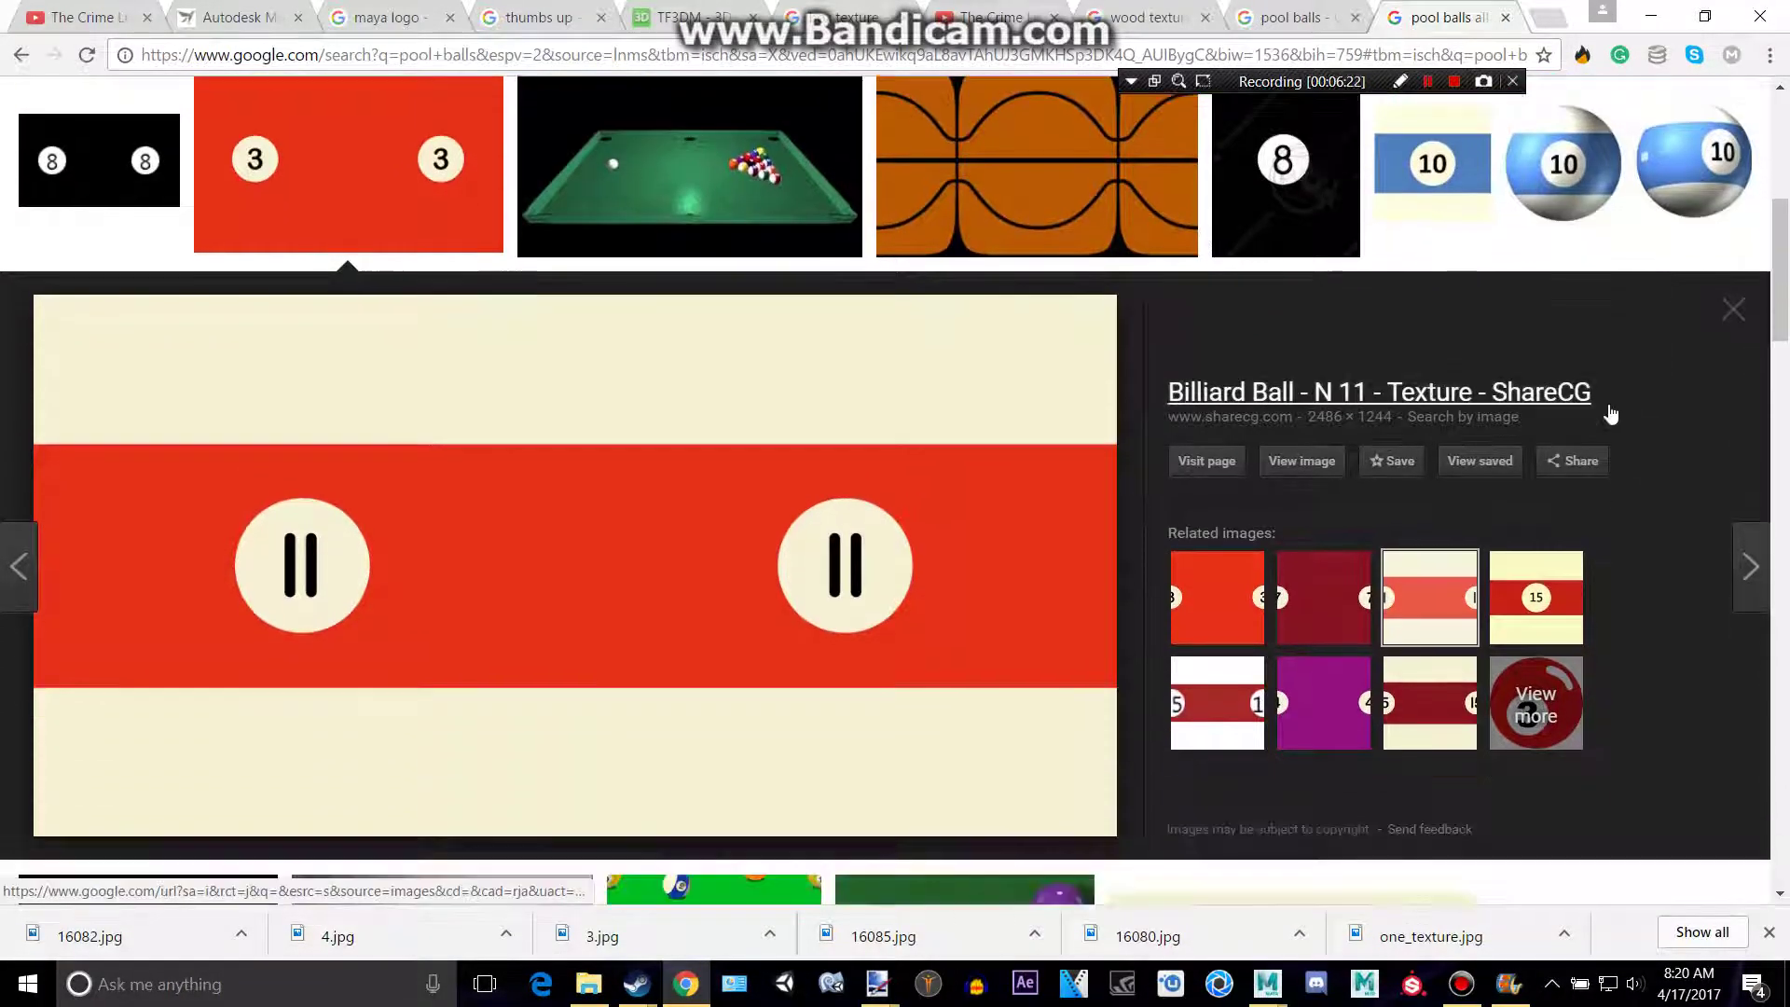
scroll(1492, 522, "down", 1)
left_click(1433, 607)
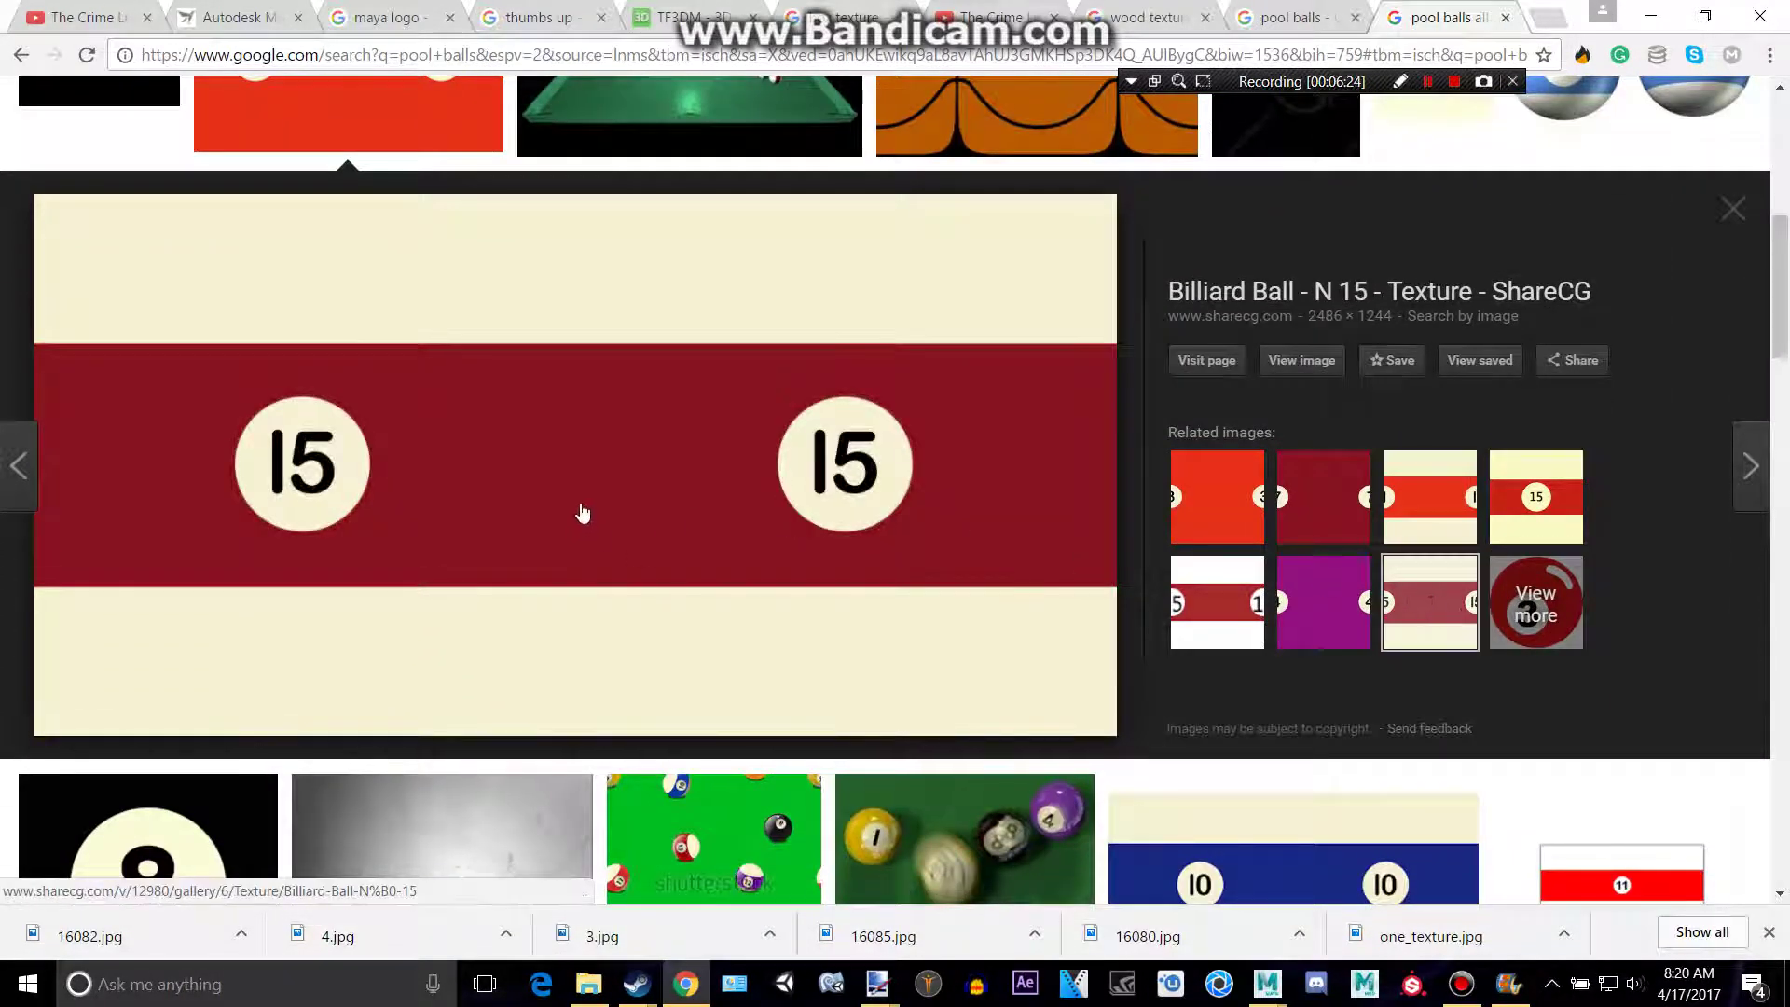
key("alt+Tab")
key("alt+Tab")
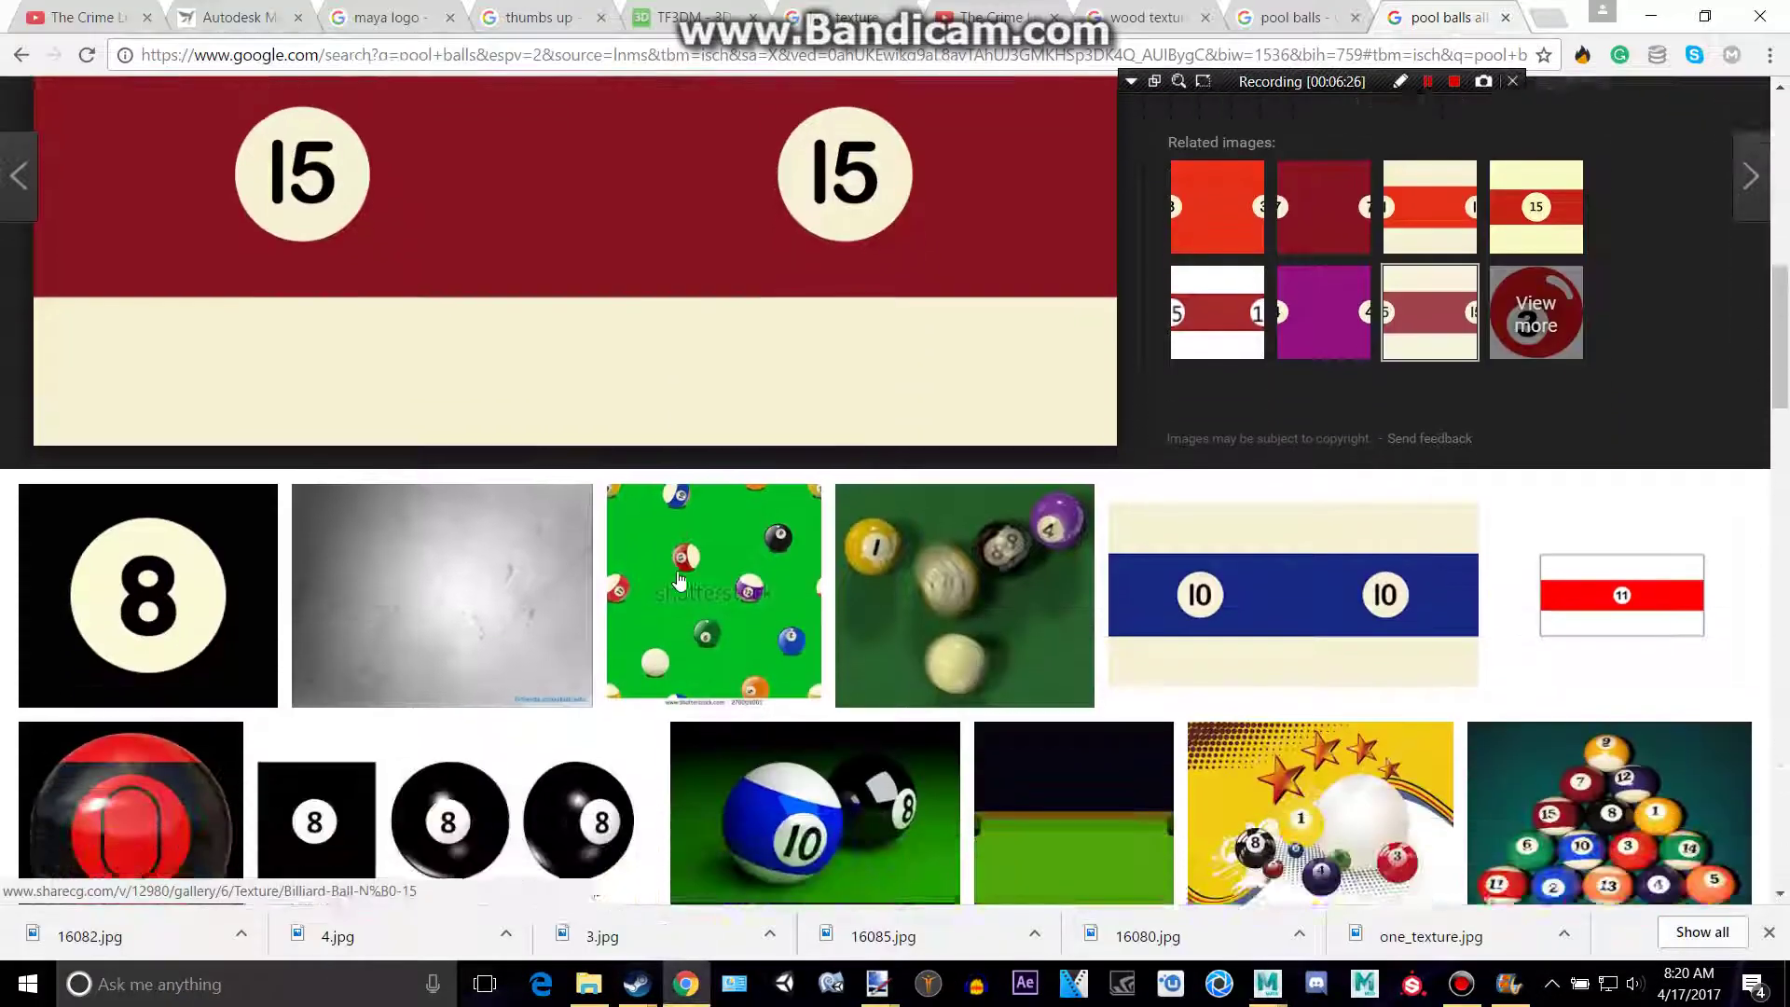
Save the green 6-ball texture image as 16077
scroll(354, 513, "down", 1)
scroll(400, 518, "down", 3)
scroll(400, 518, "down", 1)
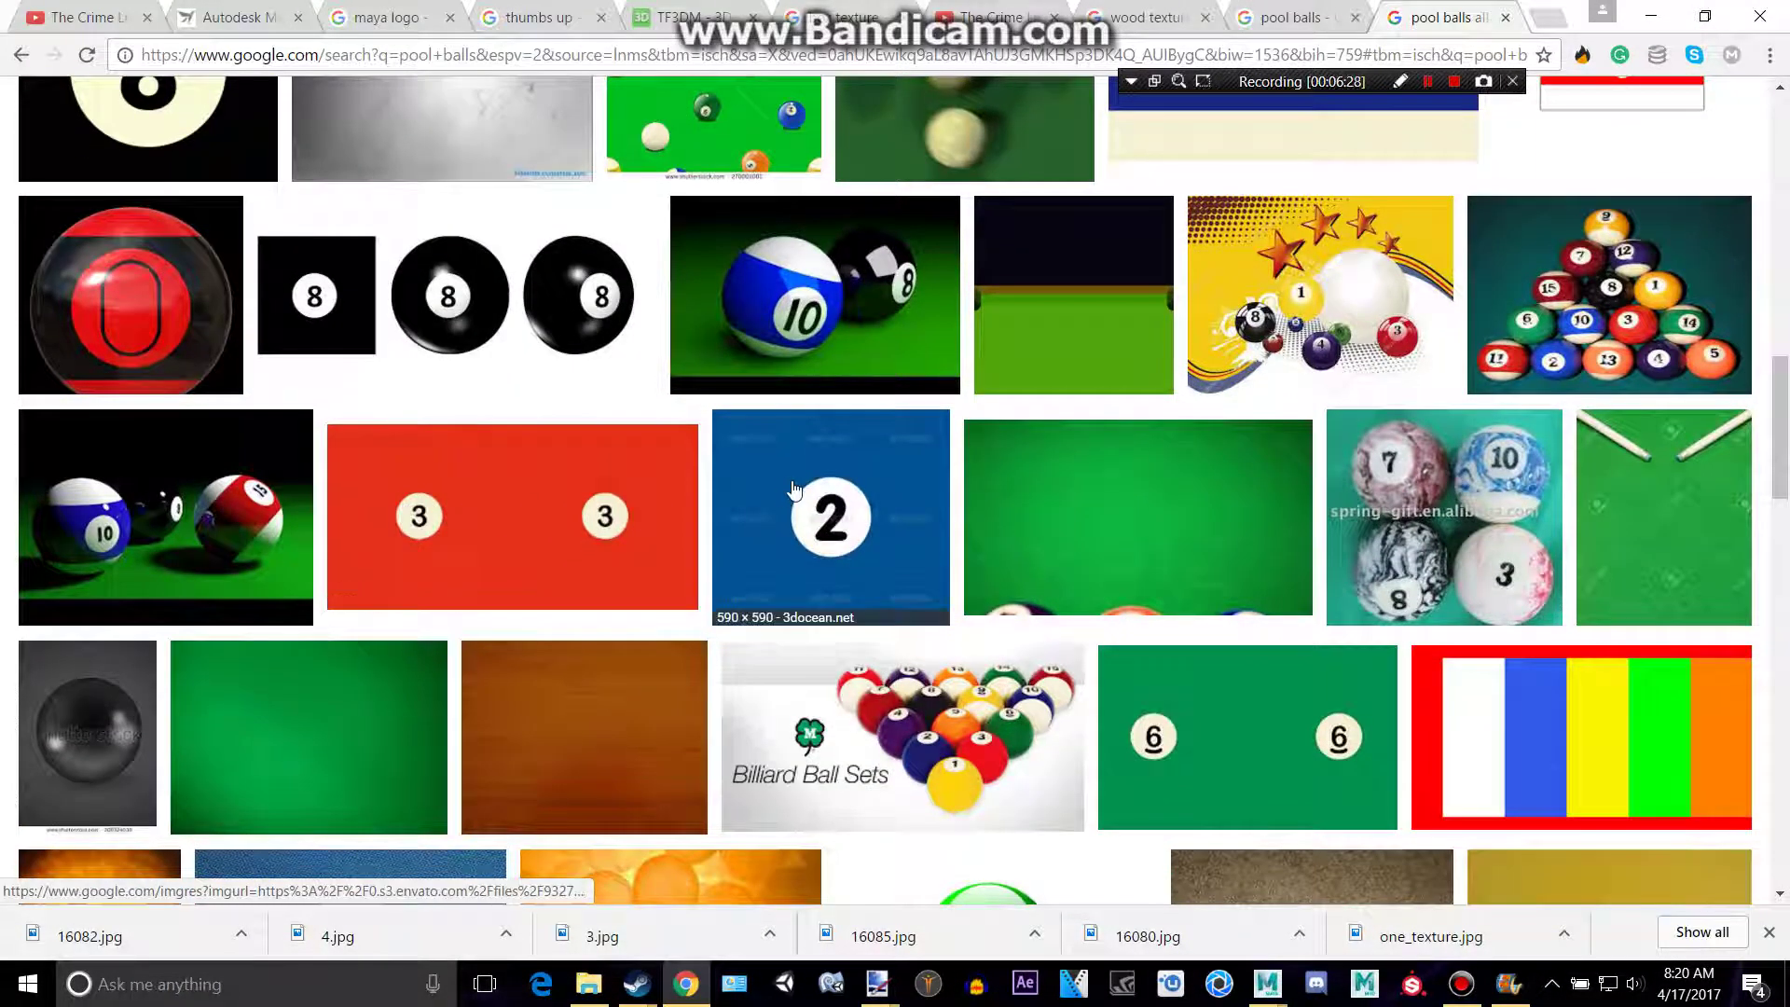
scroll(1154, 463, "down", 3)
left_click(1154, 464)
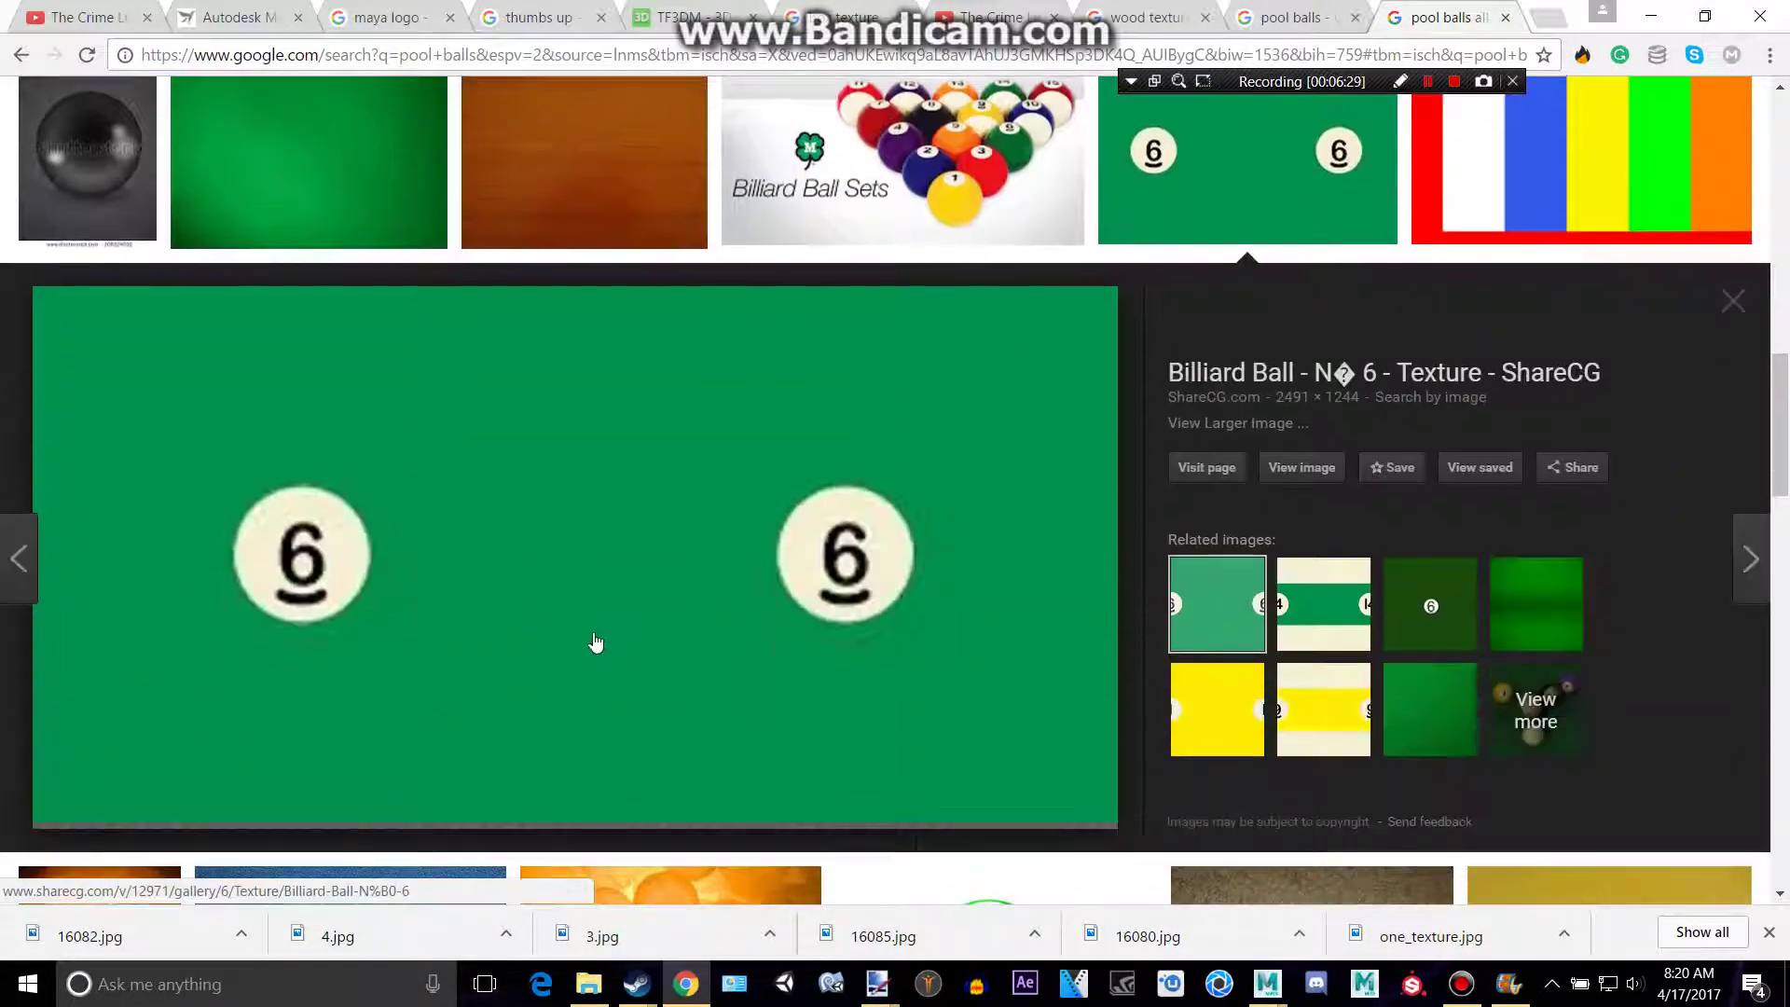
right_click(661, 509)
left_click(771, 737)
left_click(1067, 824)
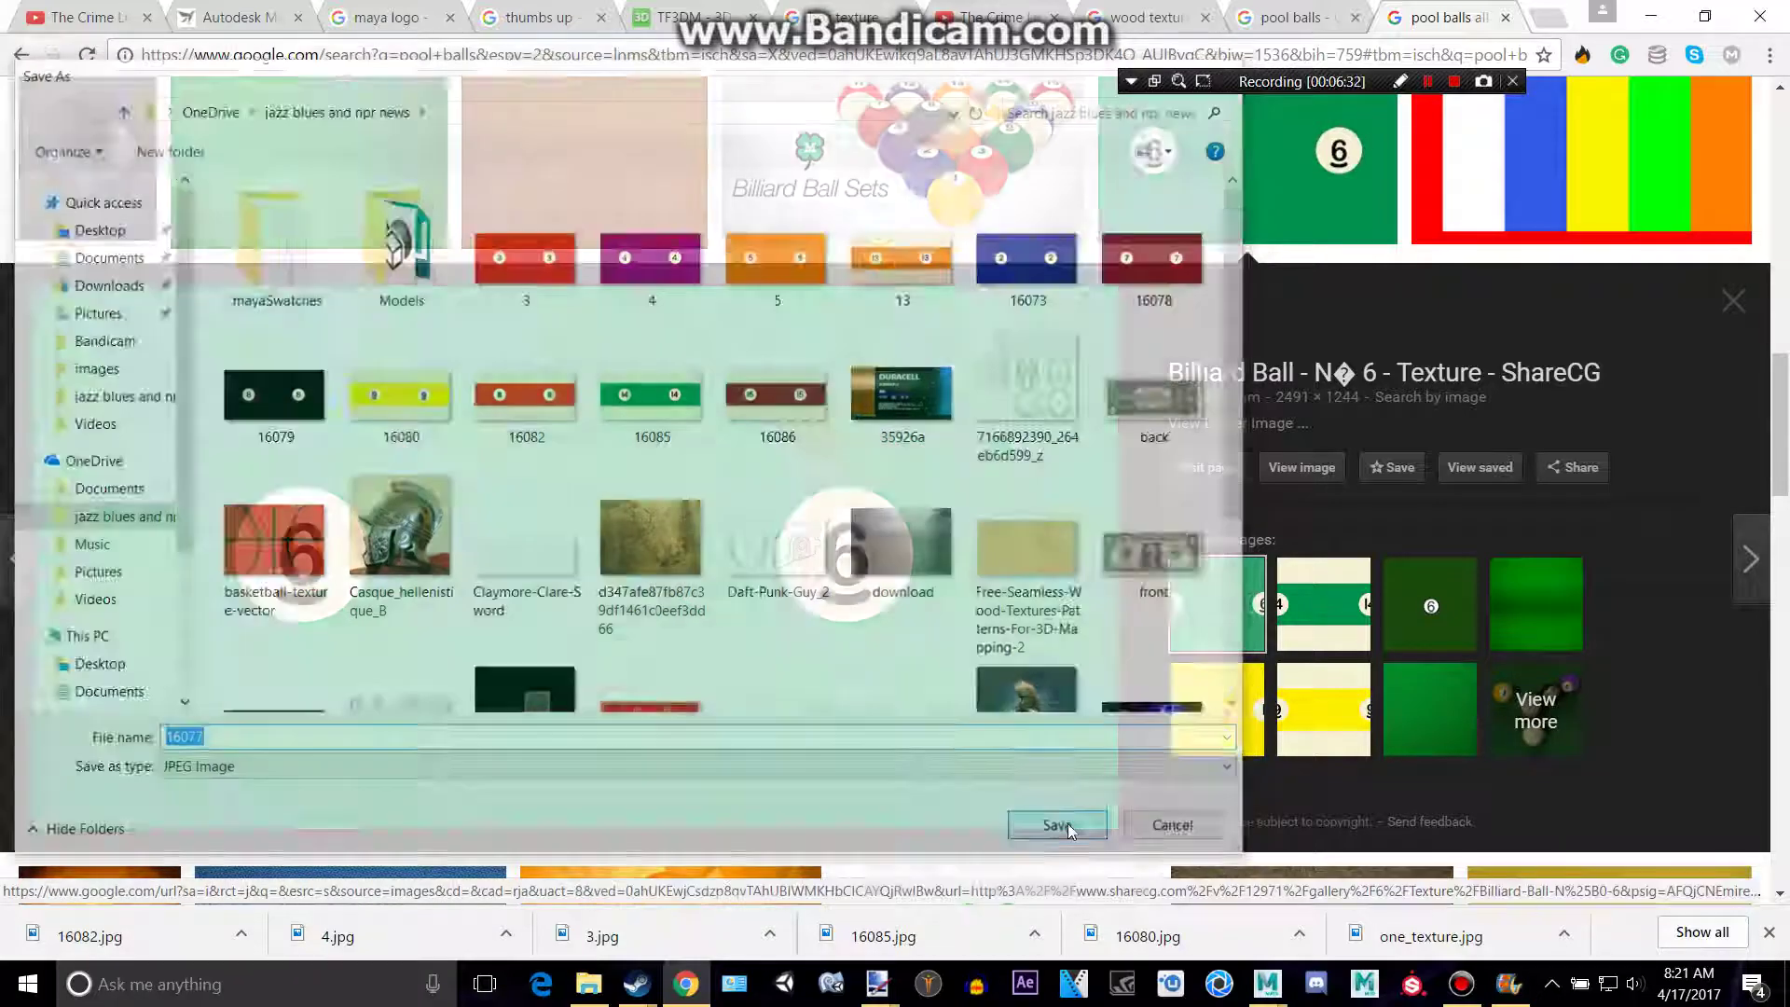
Select the untextured sphere pSphere12 and move it to the row's end beside the 11 ball
key("alt+Tab")
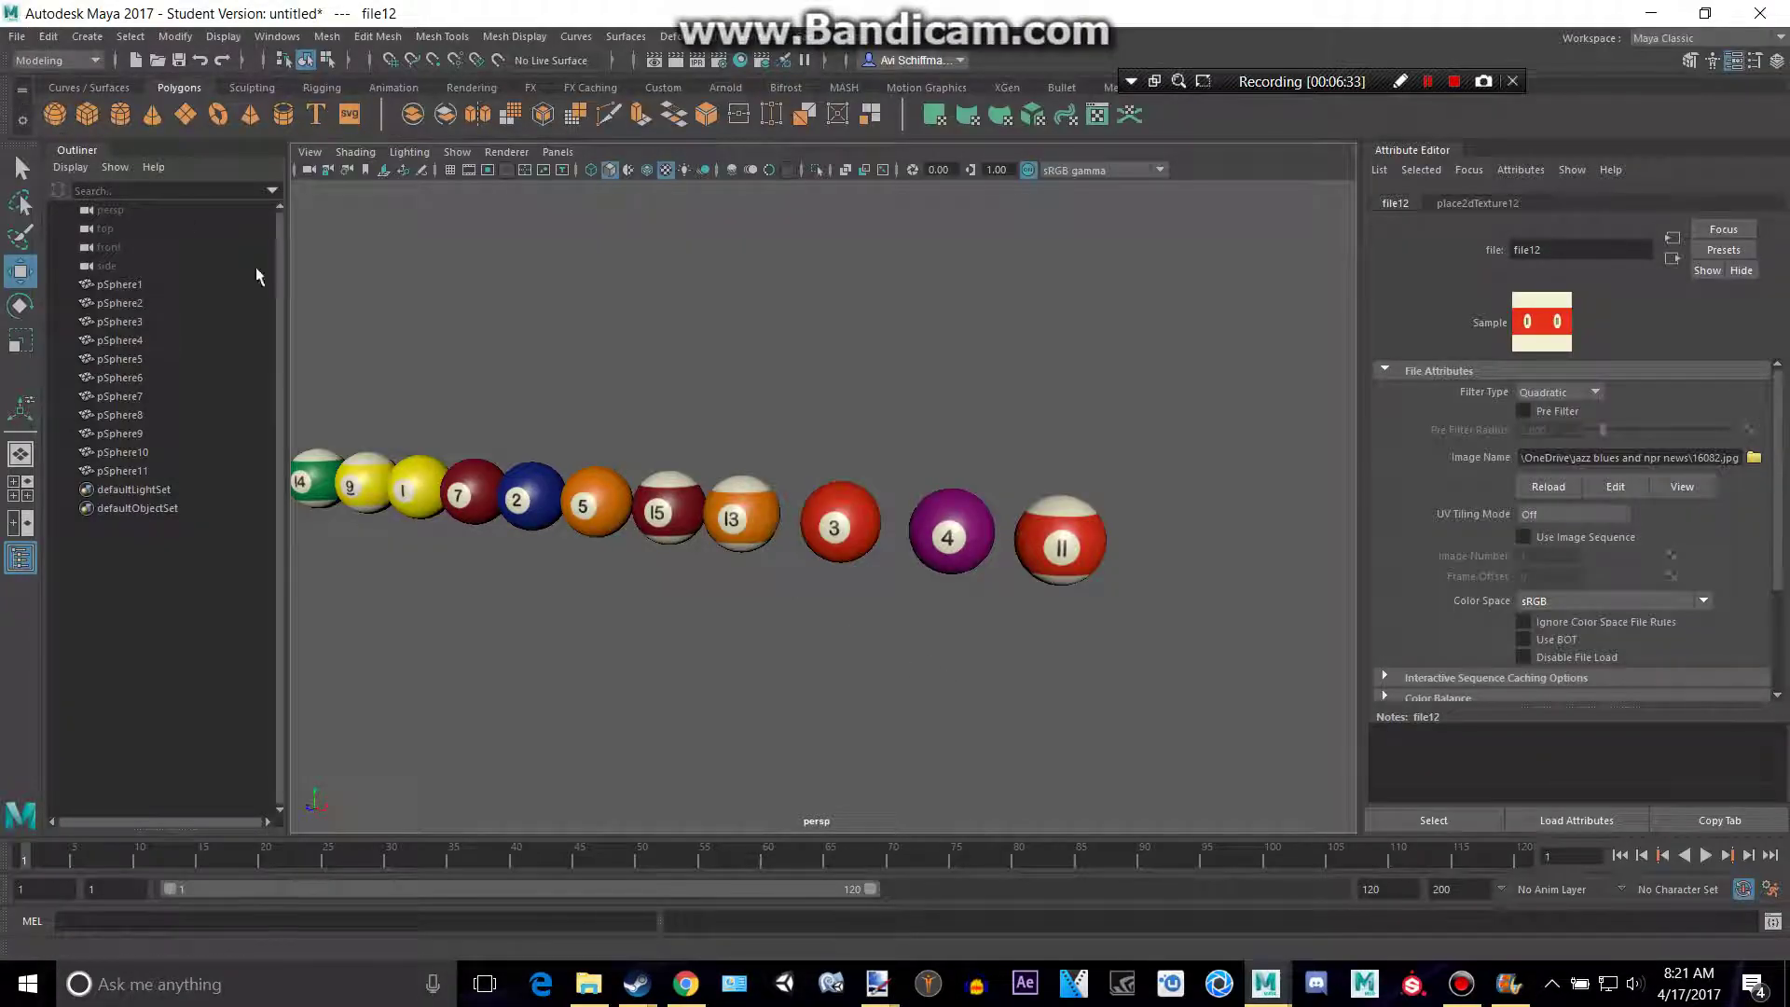
left_click(741, 522)
left_click_drag(797, 520, 1248, 639)
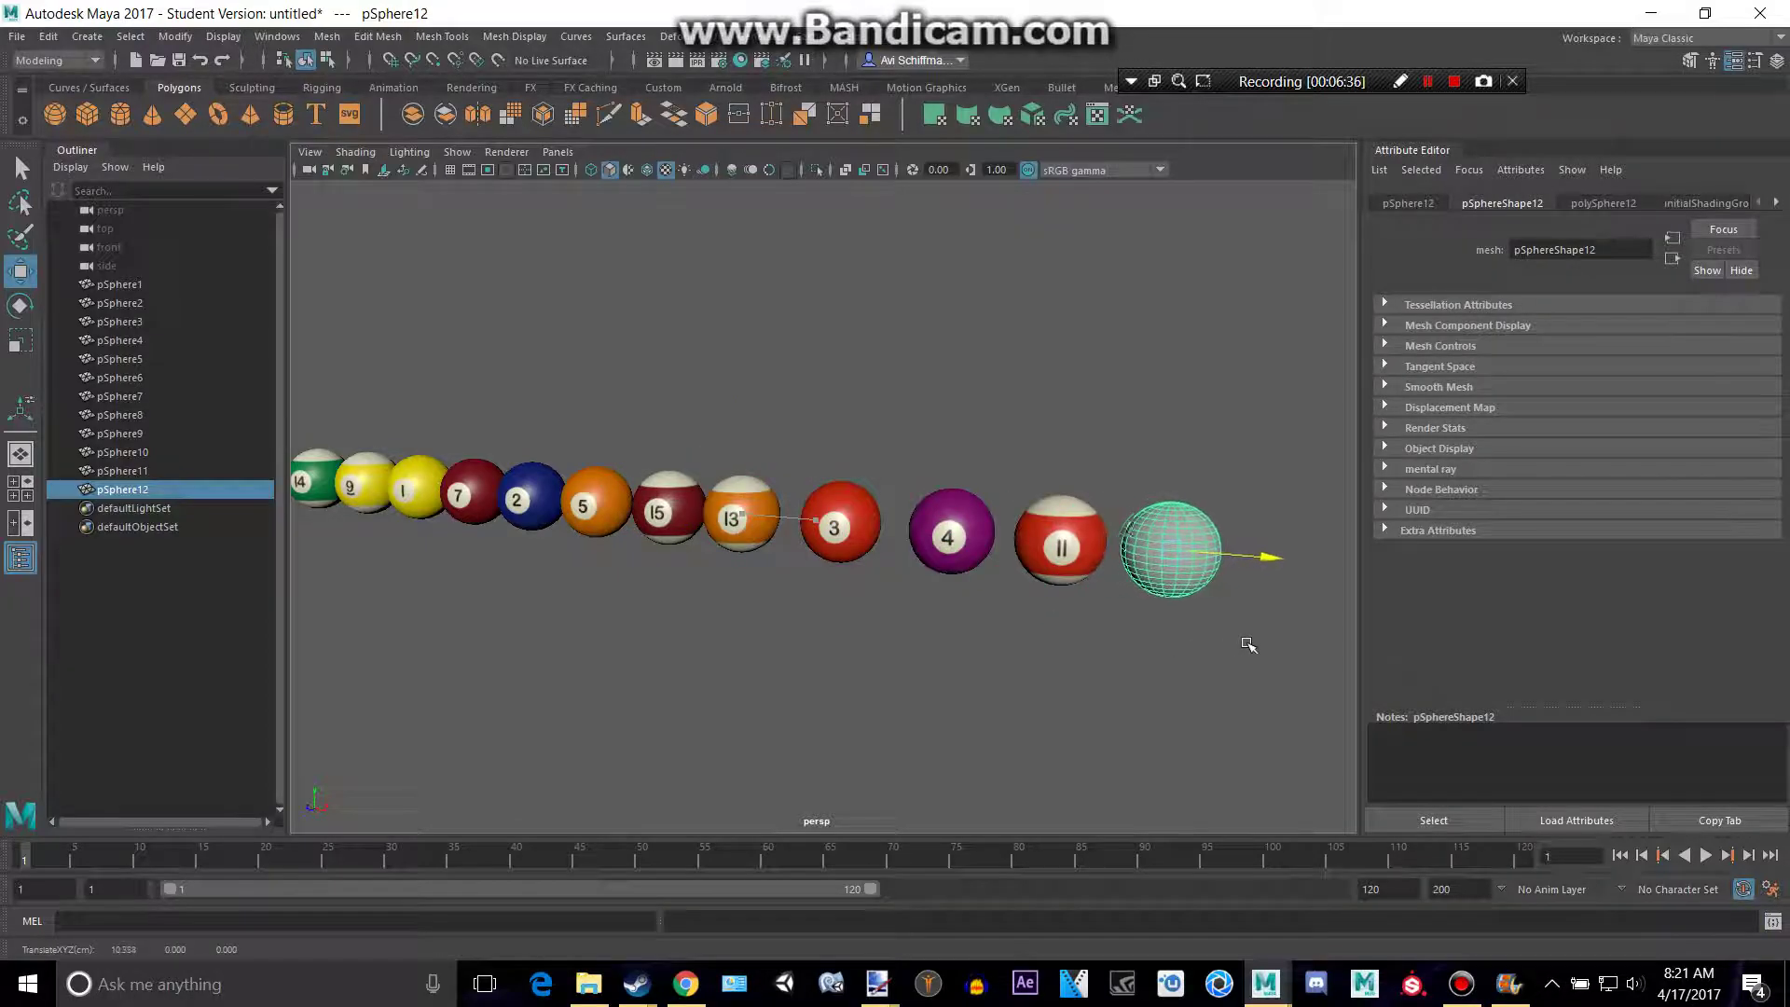
right_click(1177, 555)
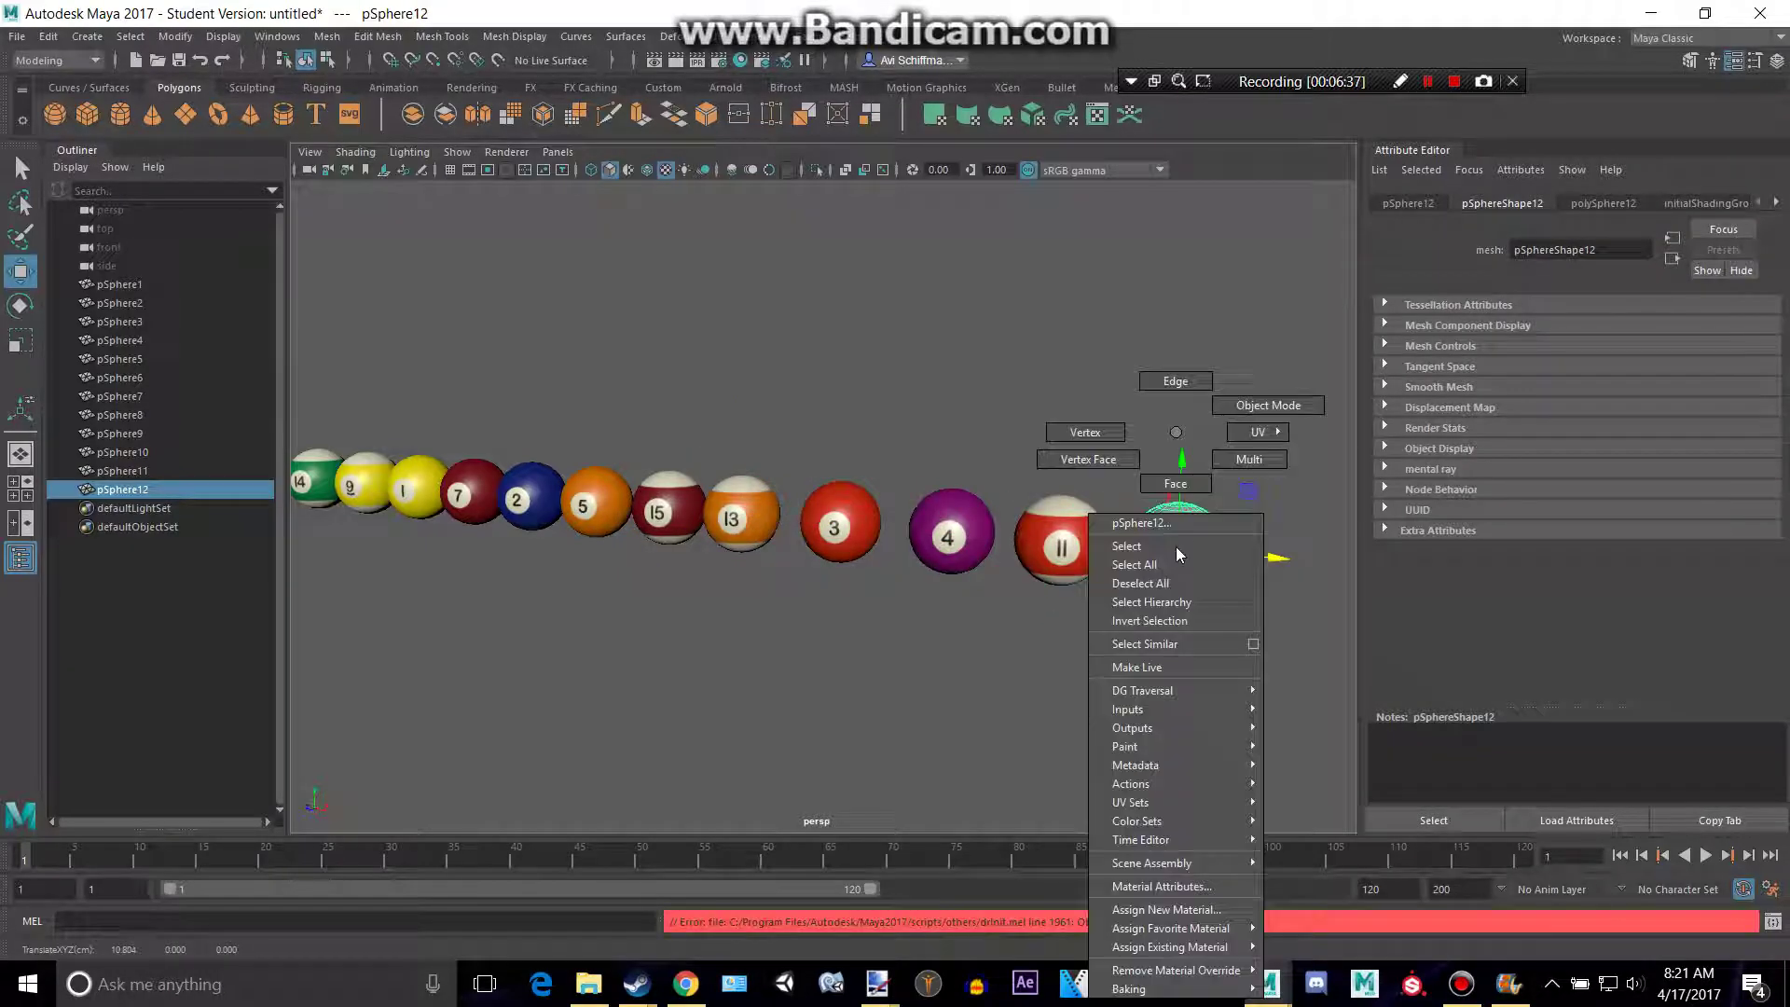
Assign a new Blinn with a 16077.jpg file texture on its colour
left_click(1165, 910)
left_click(684, 503)
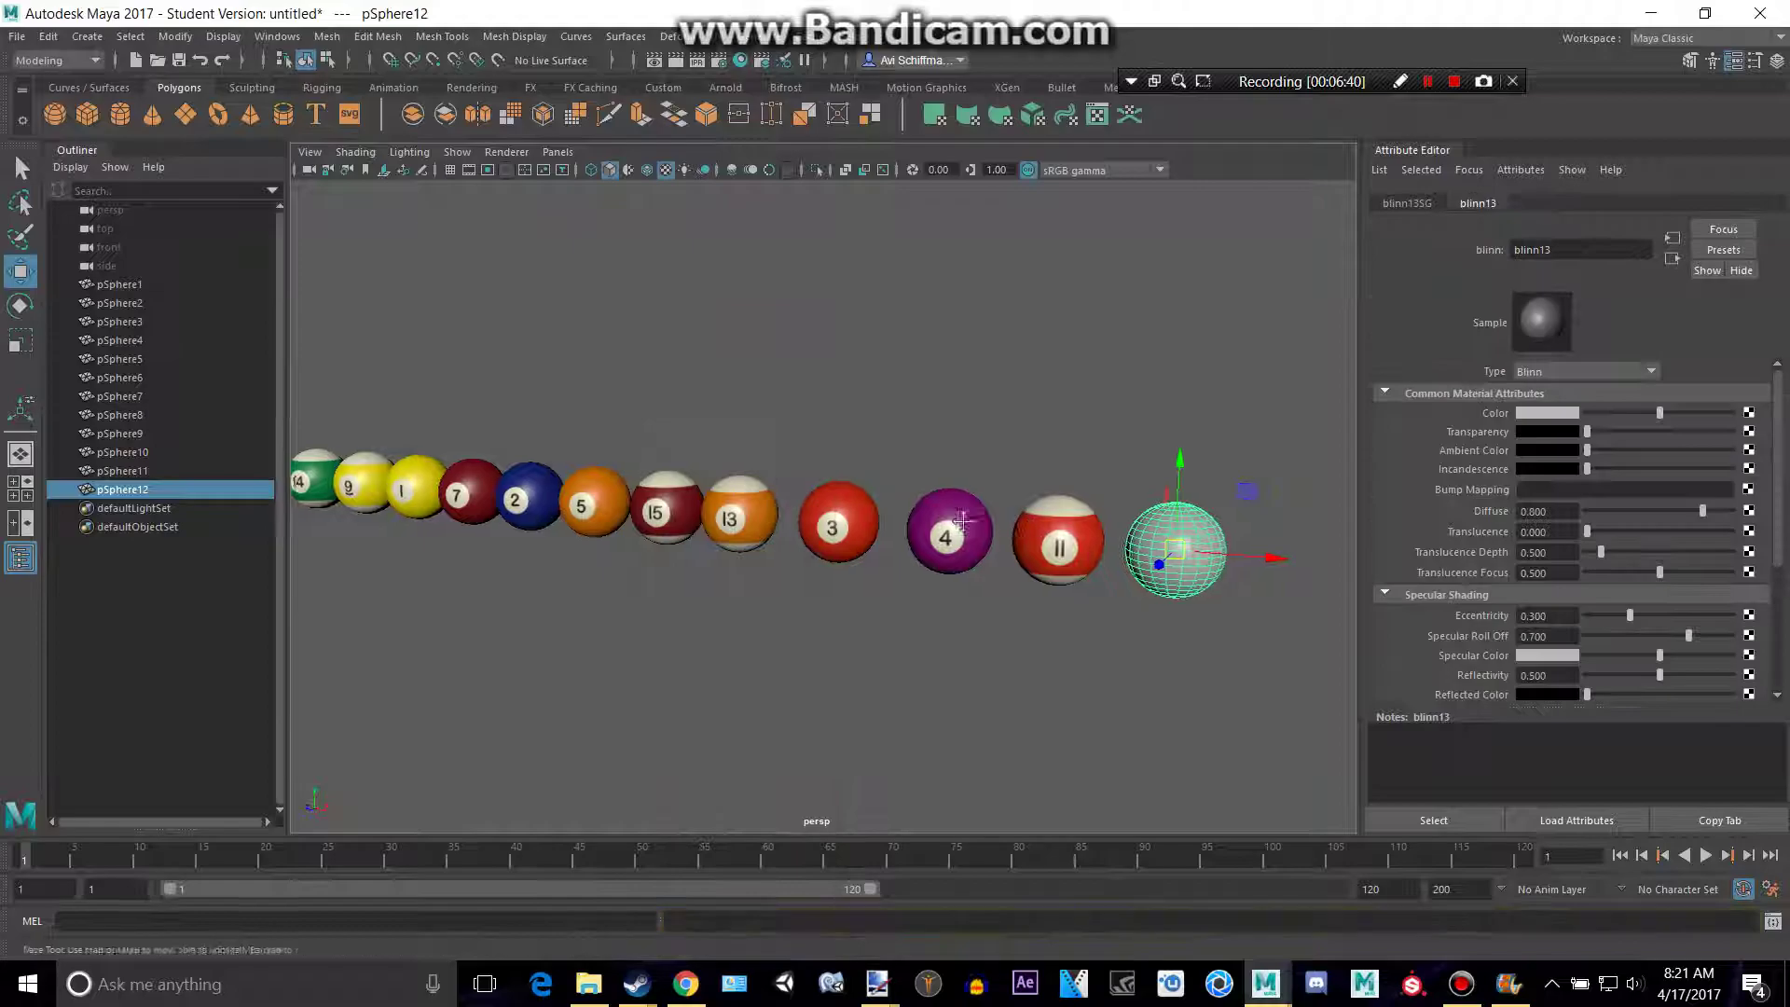
left_click(1750, 415)
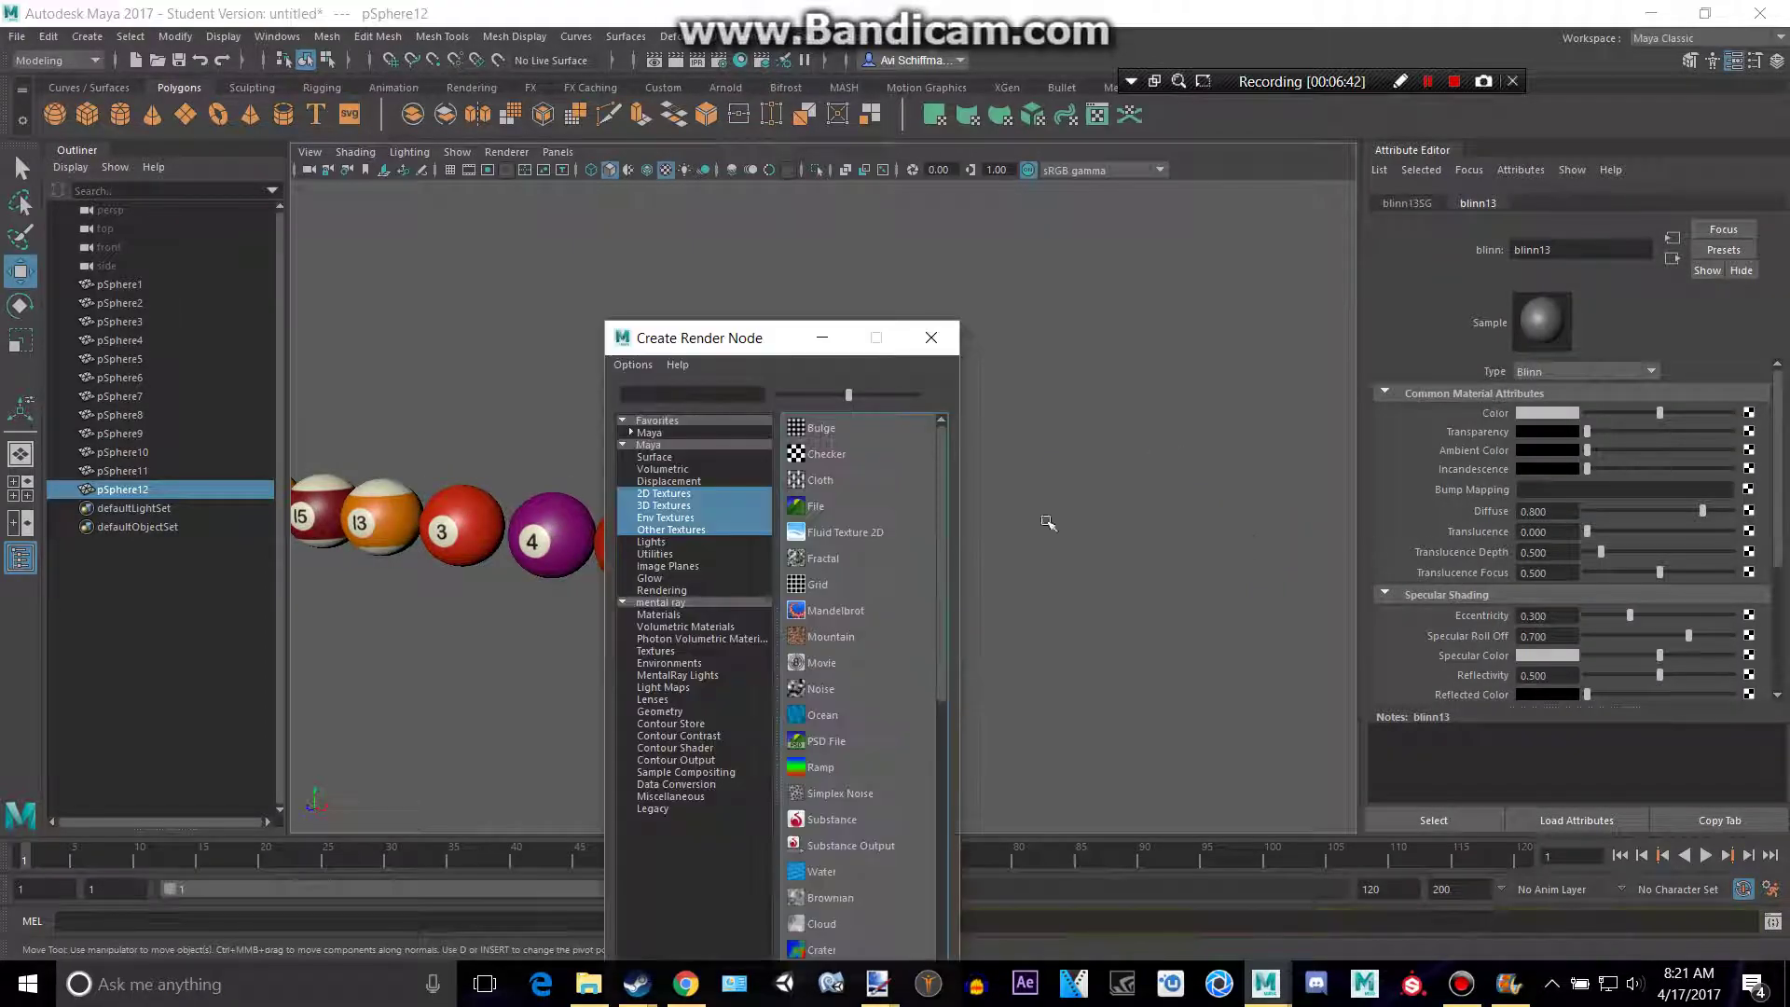
left_click(841, 500)
left_click(1755, 459)
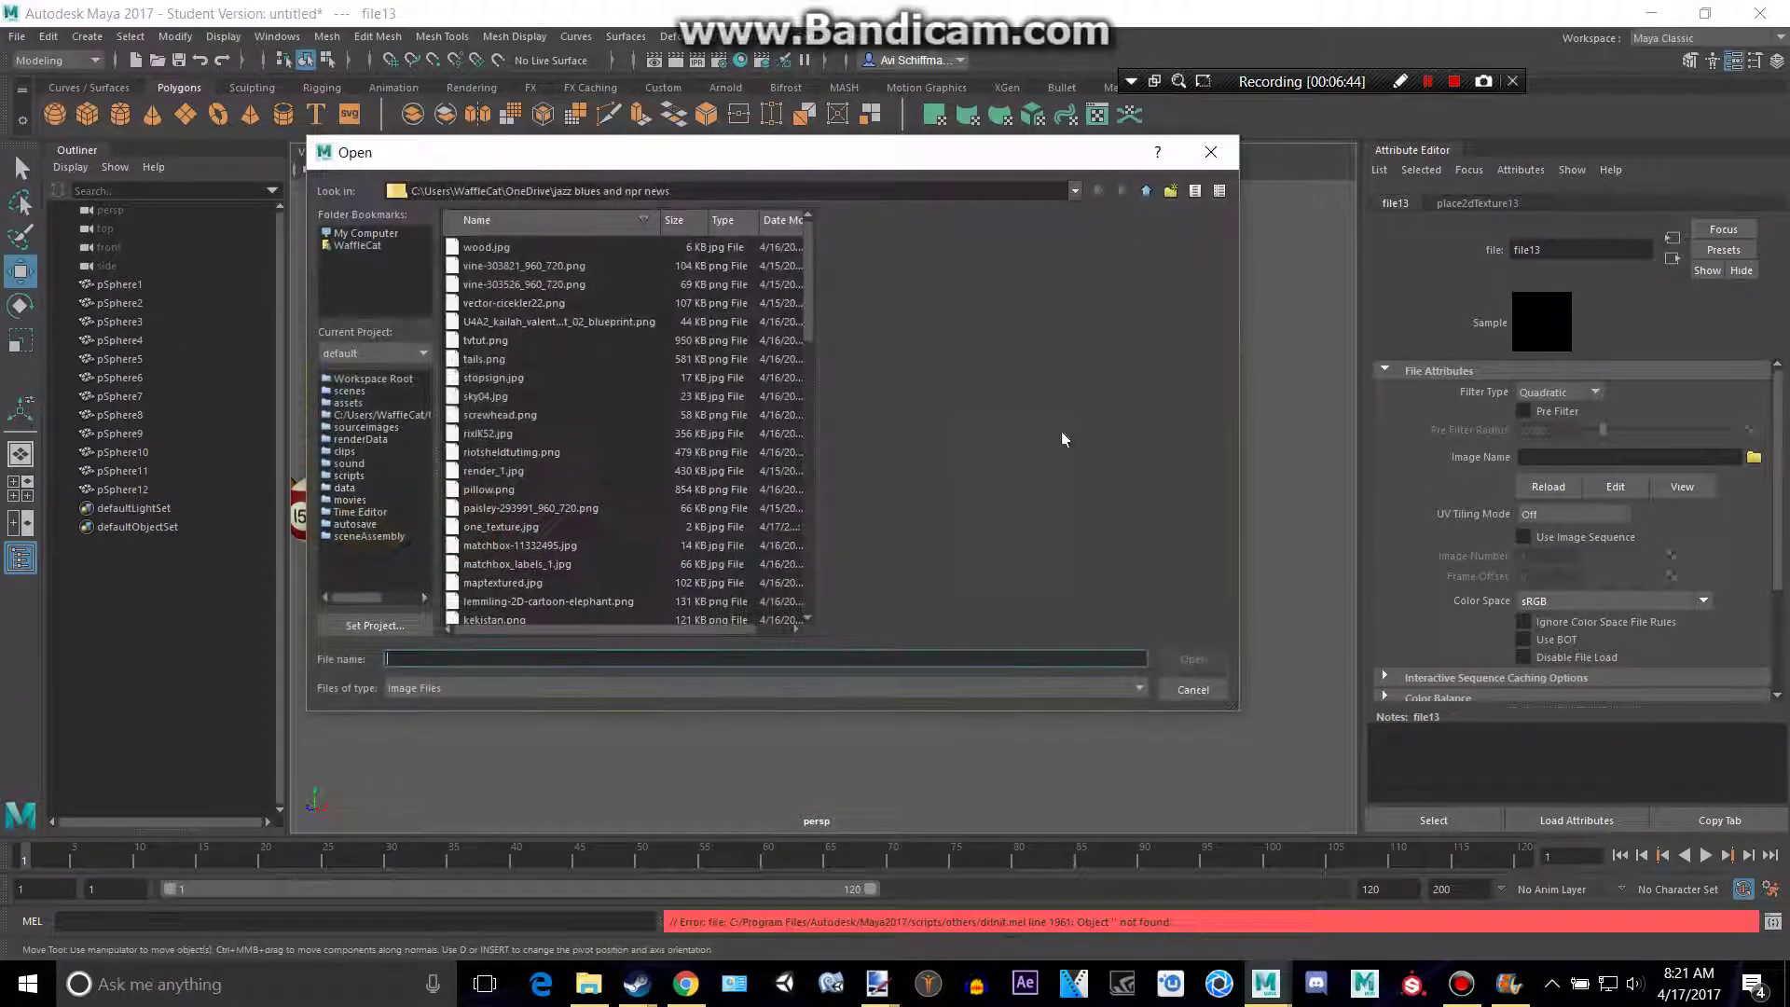
key("alt+Tab")
key("alt+Tab")
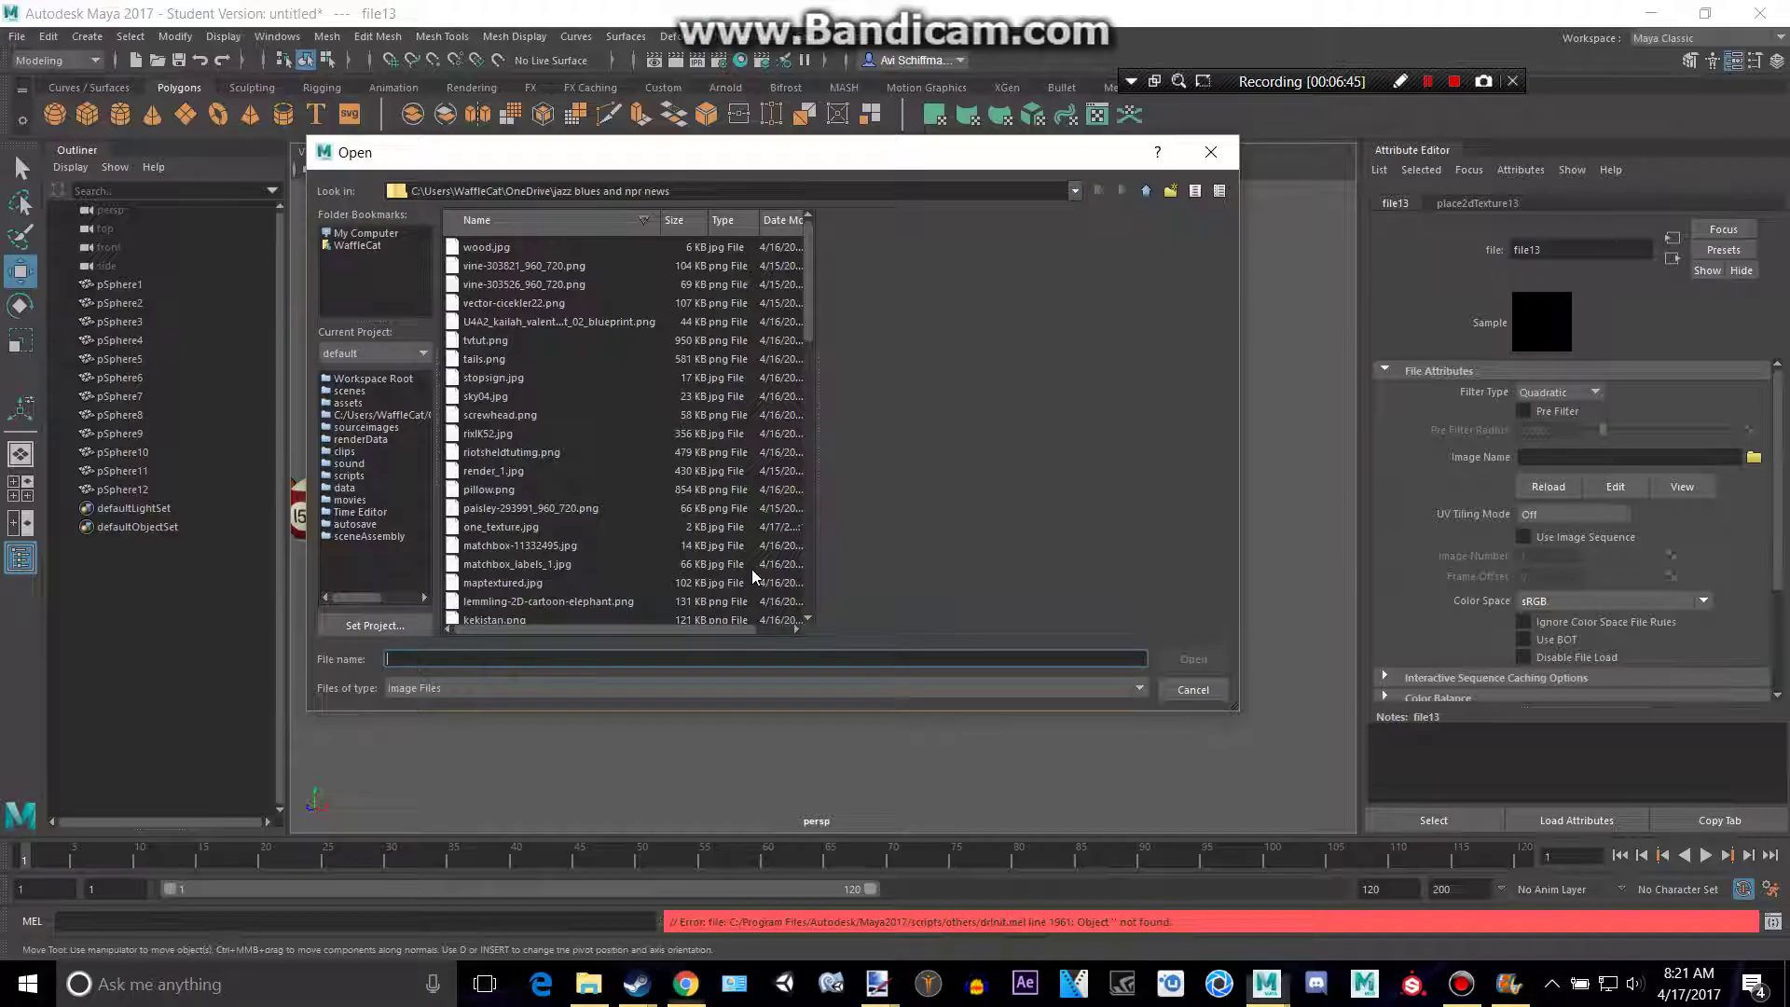
type("16")
left_click(454, 788)
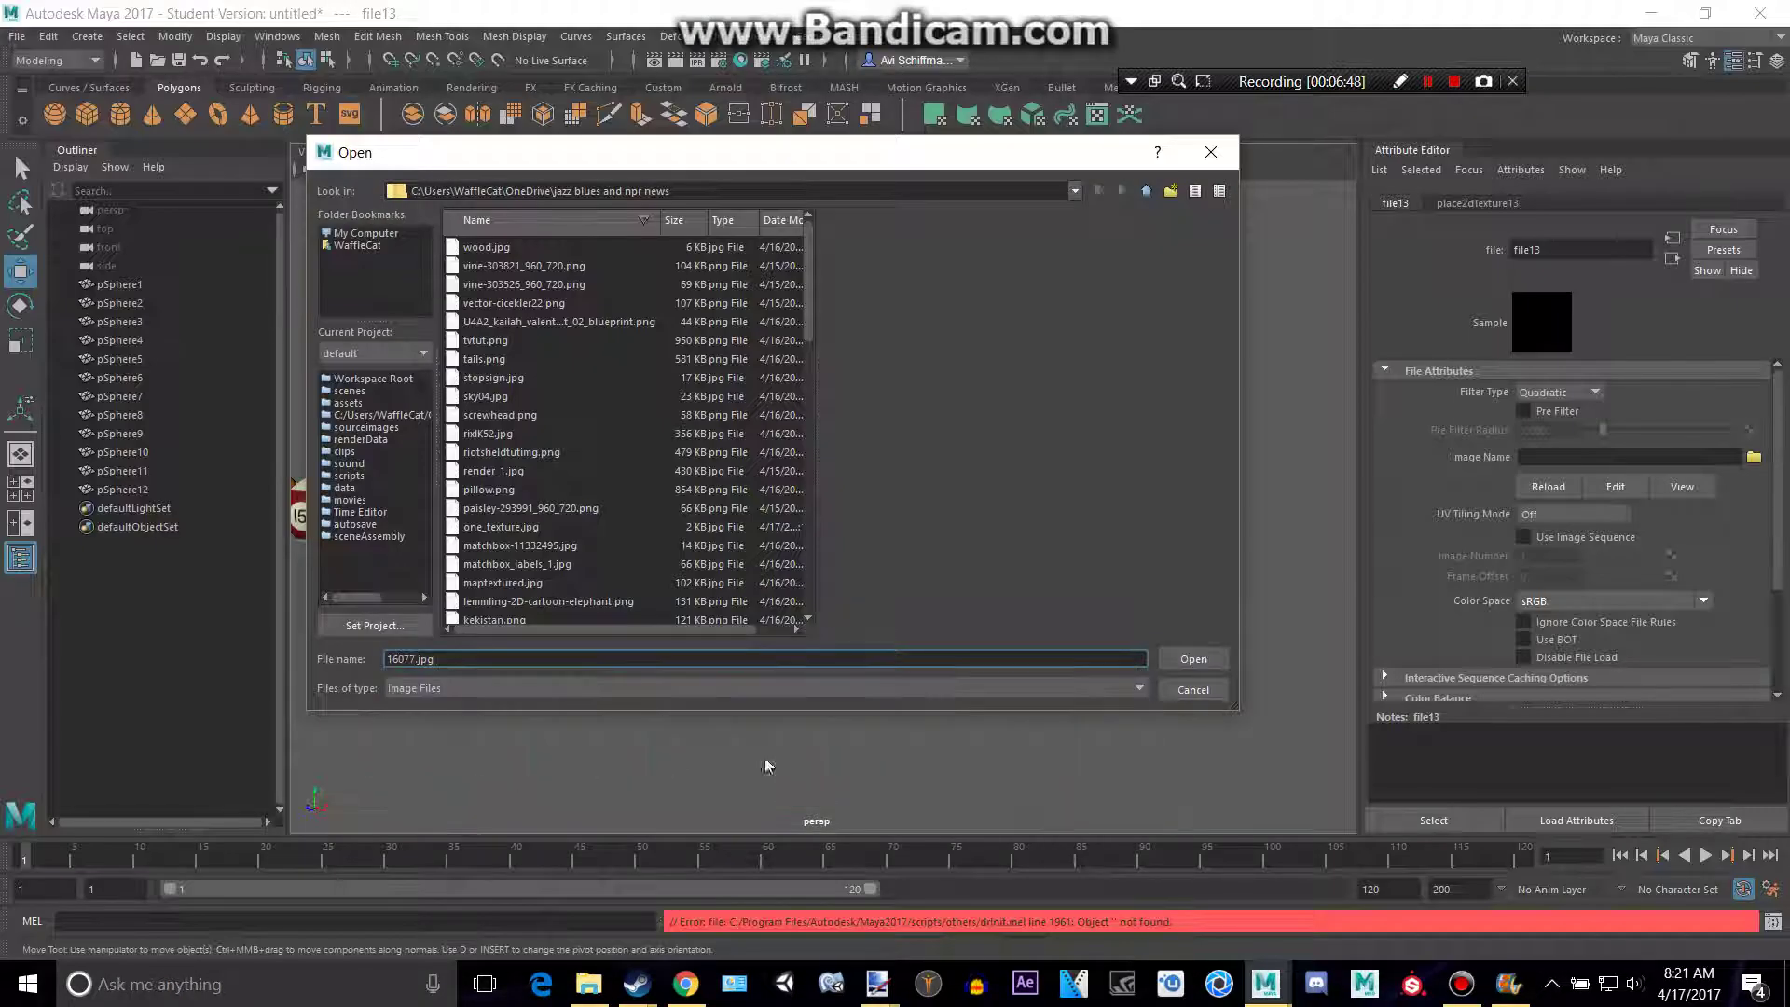
left_click(1193, 658)
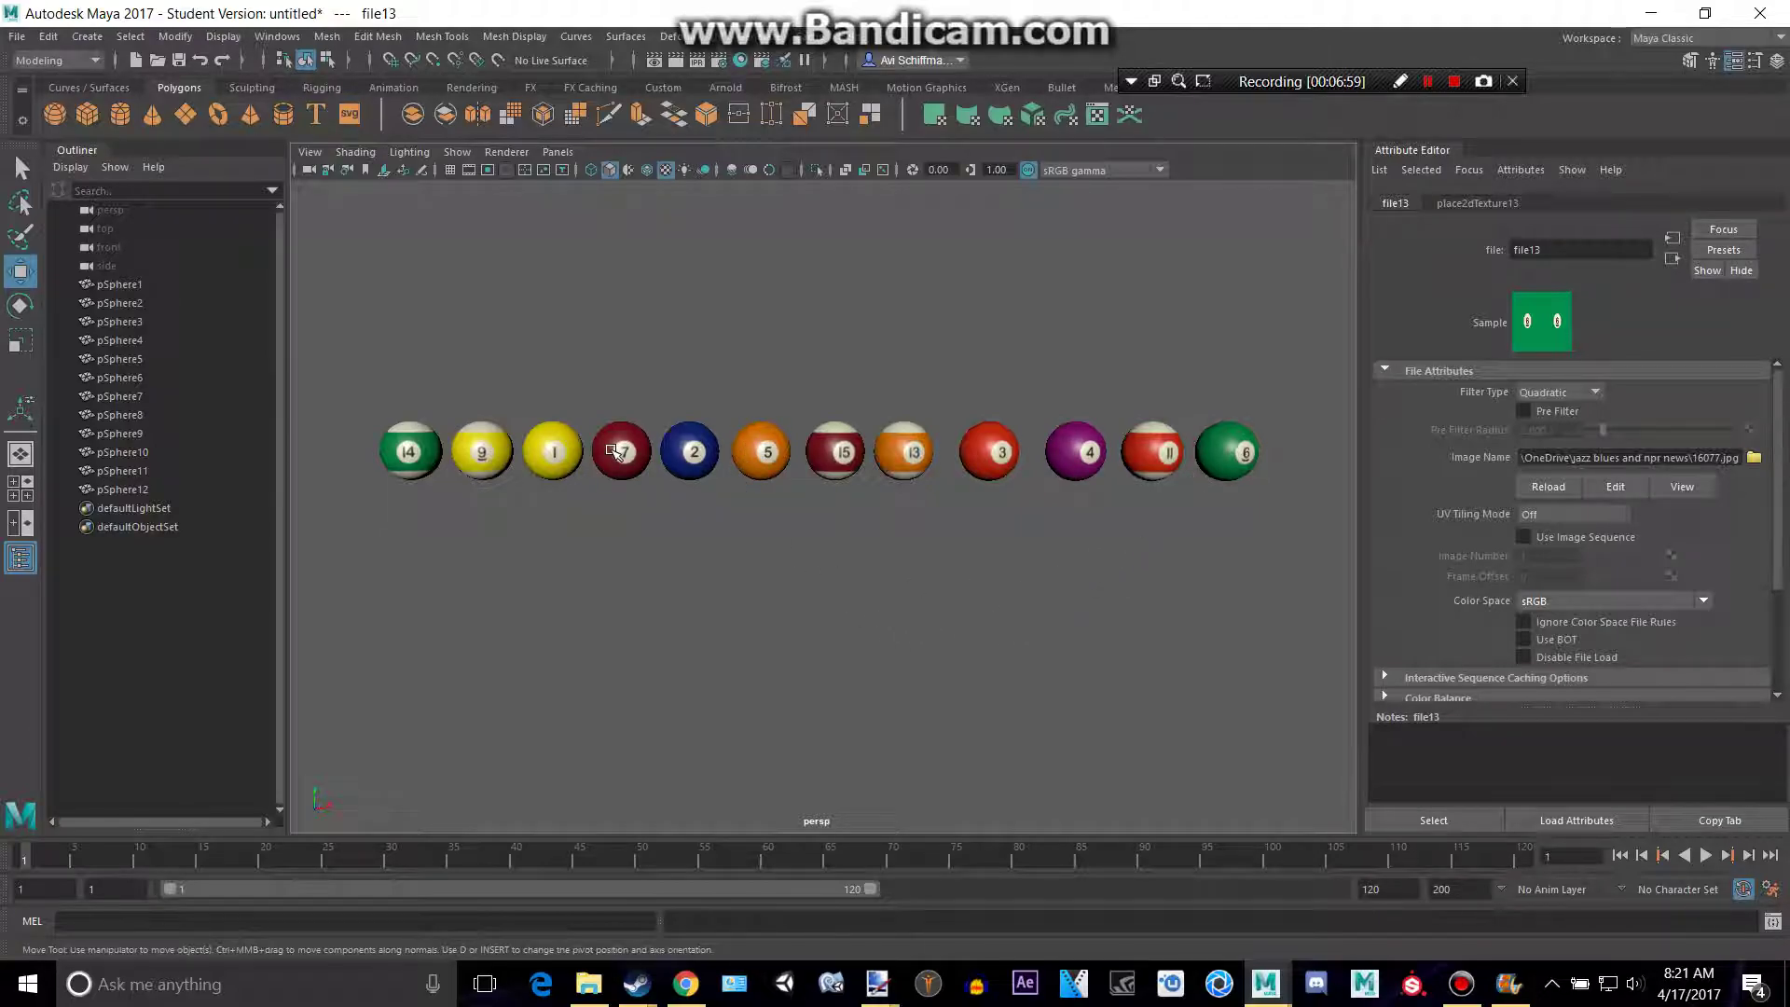
middle_click_drag(807, 538, 779, 556, "alt")
key("alt+Tab")
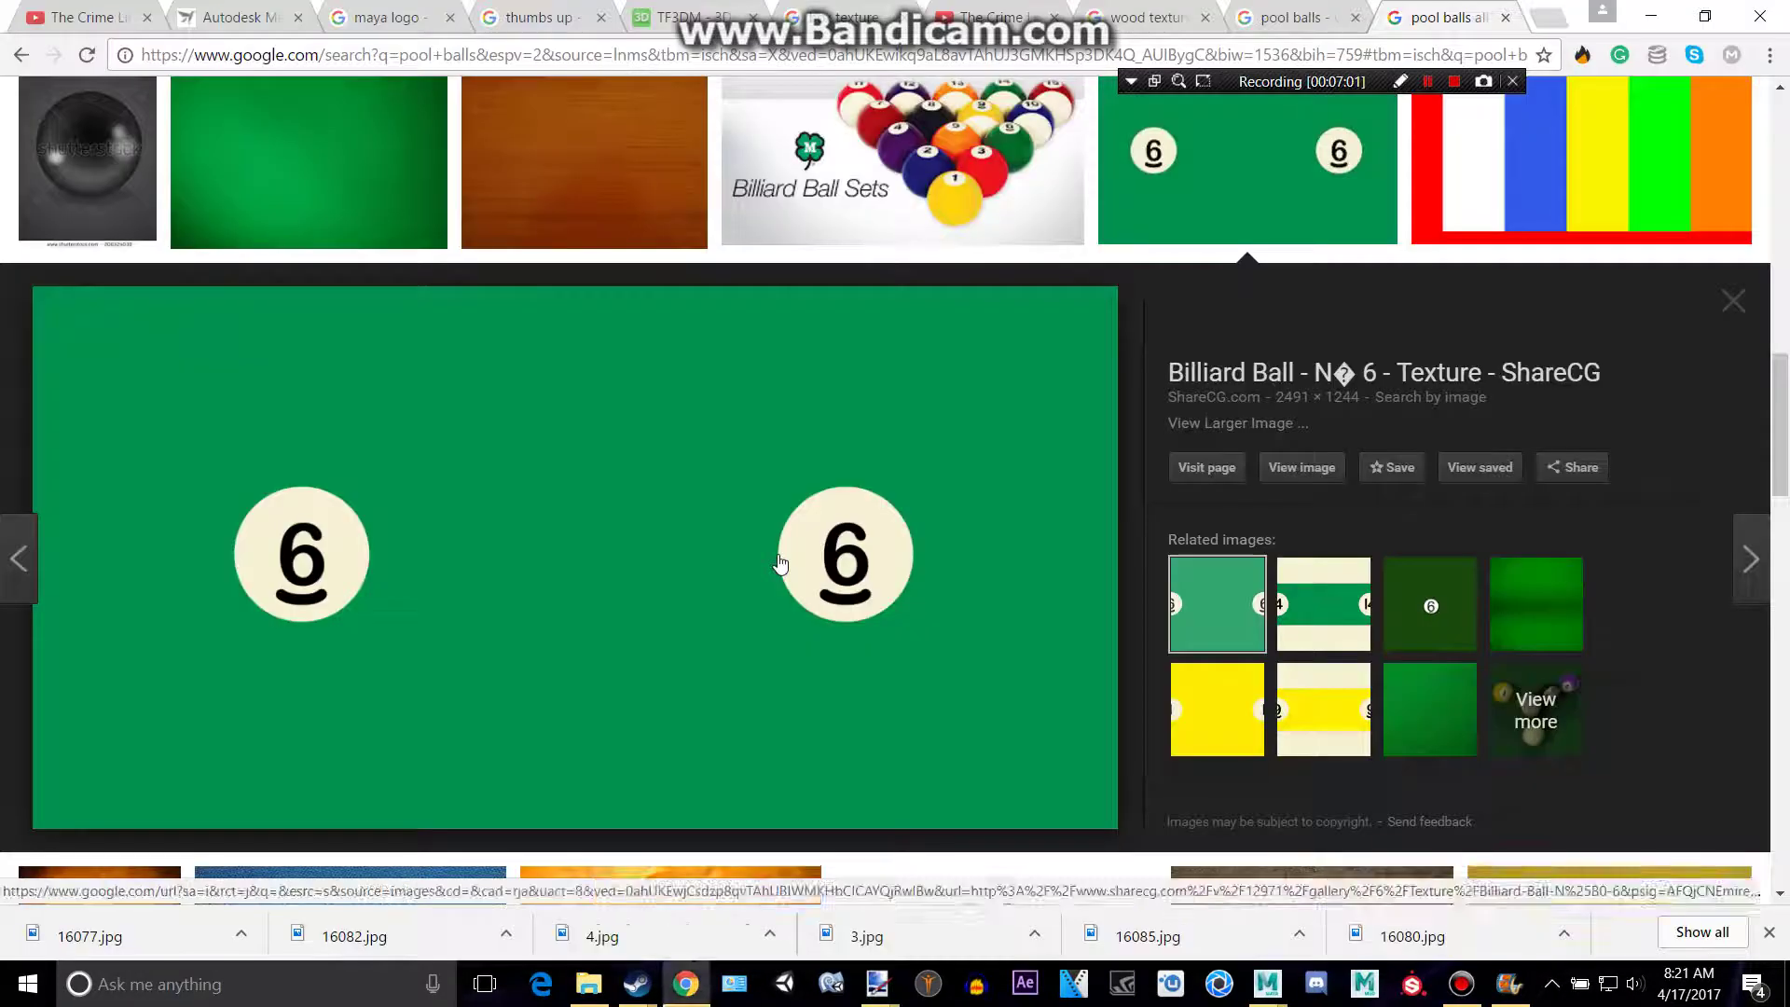
key("alt+Tab")
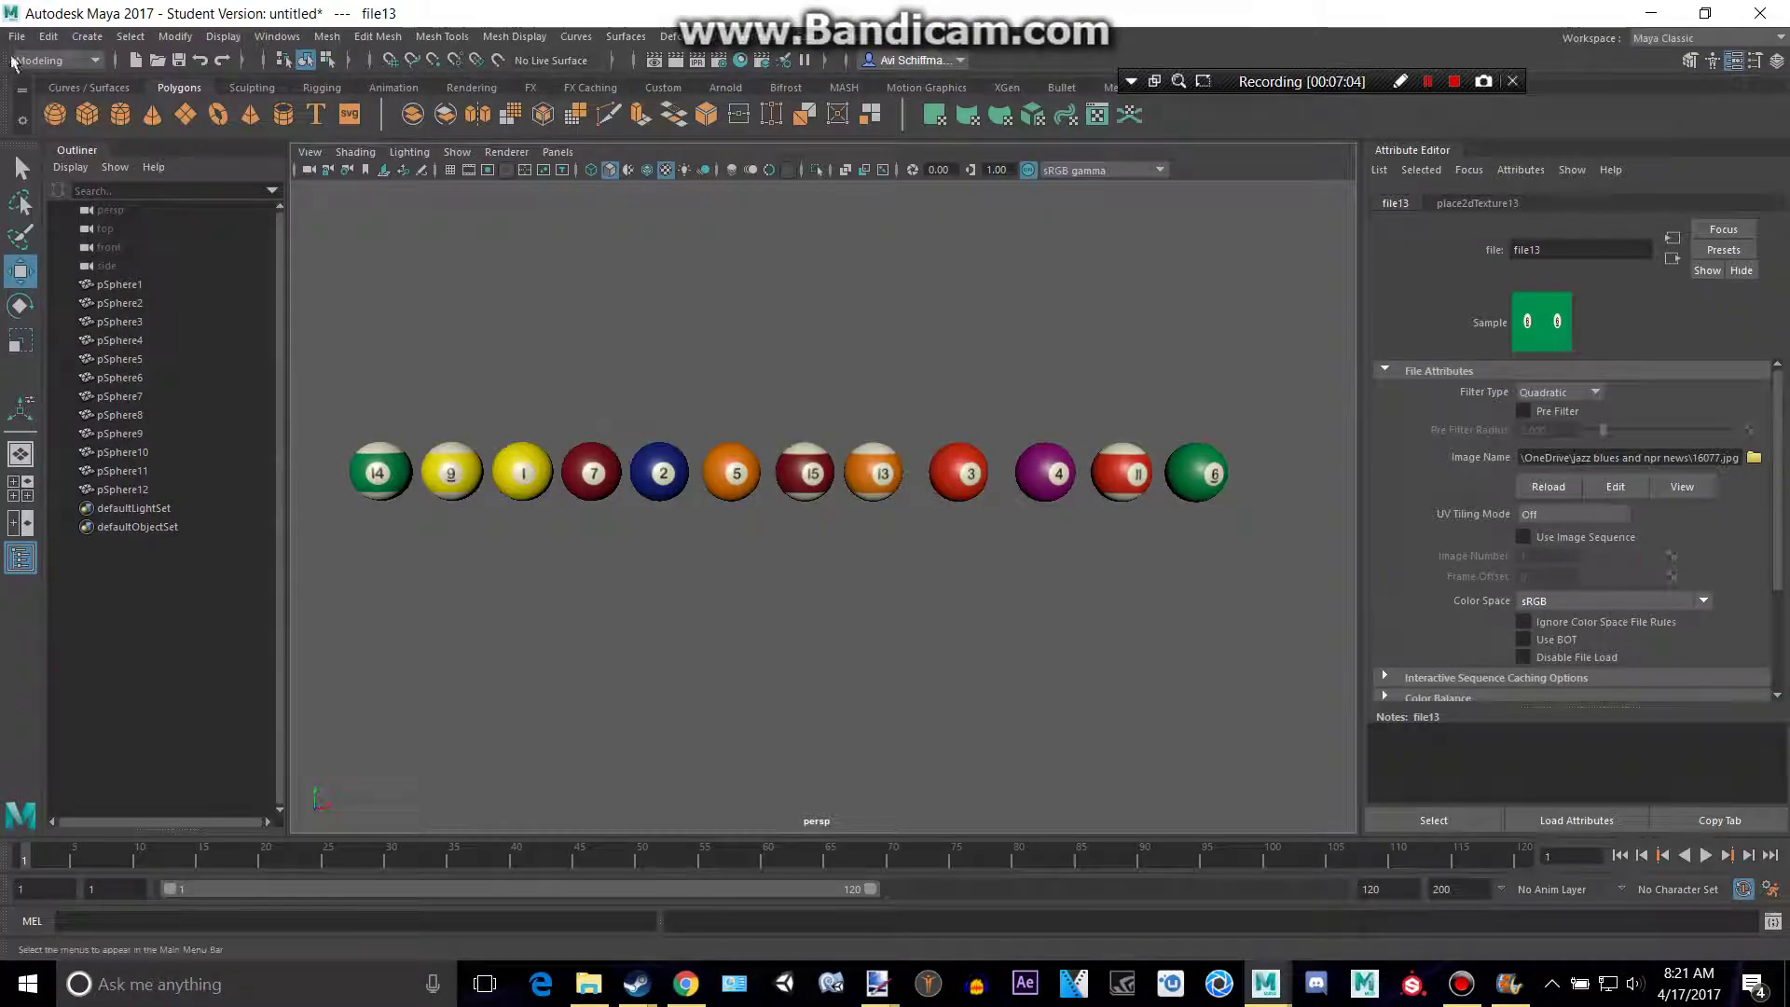
left_click(12, 40)
left_click(108, 242)
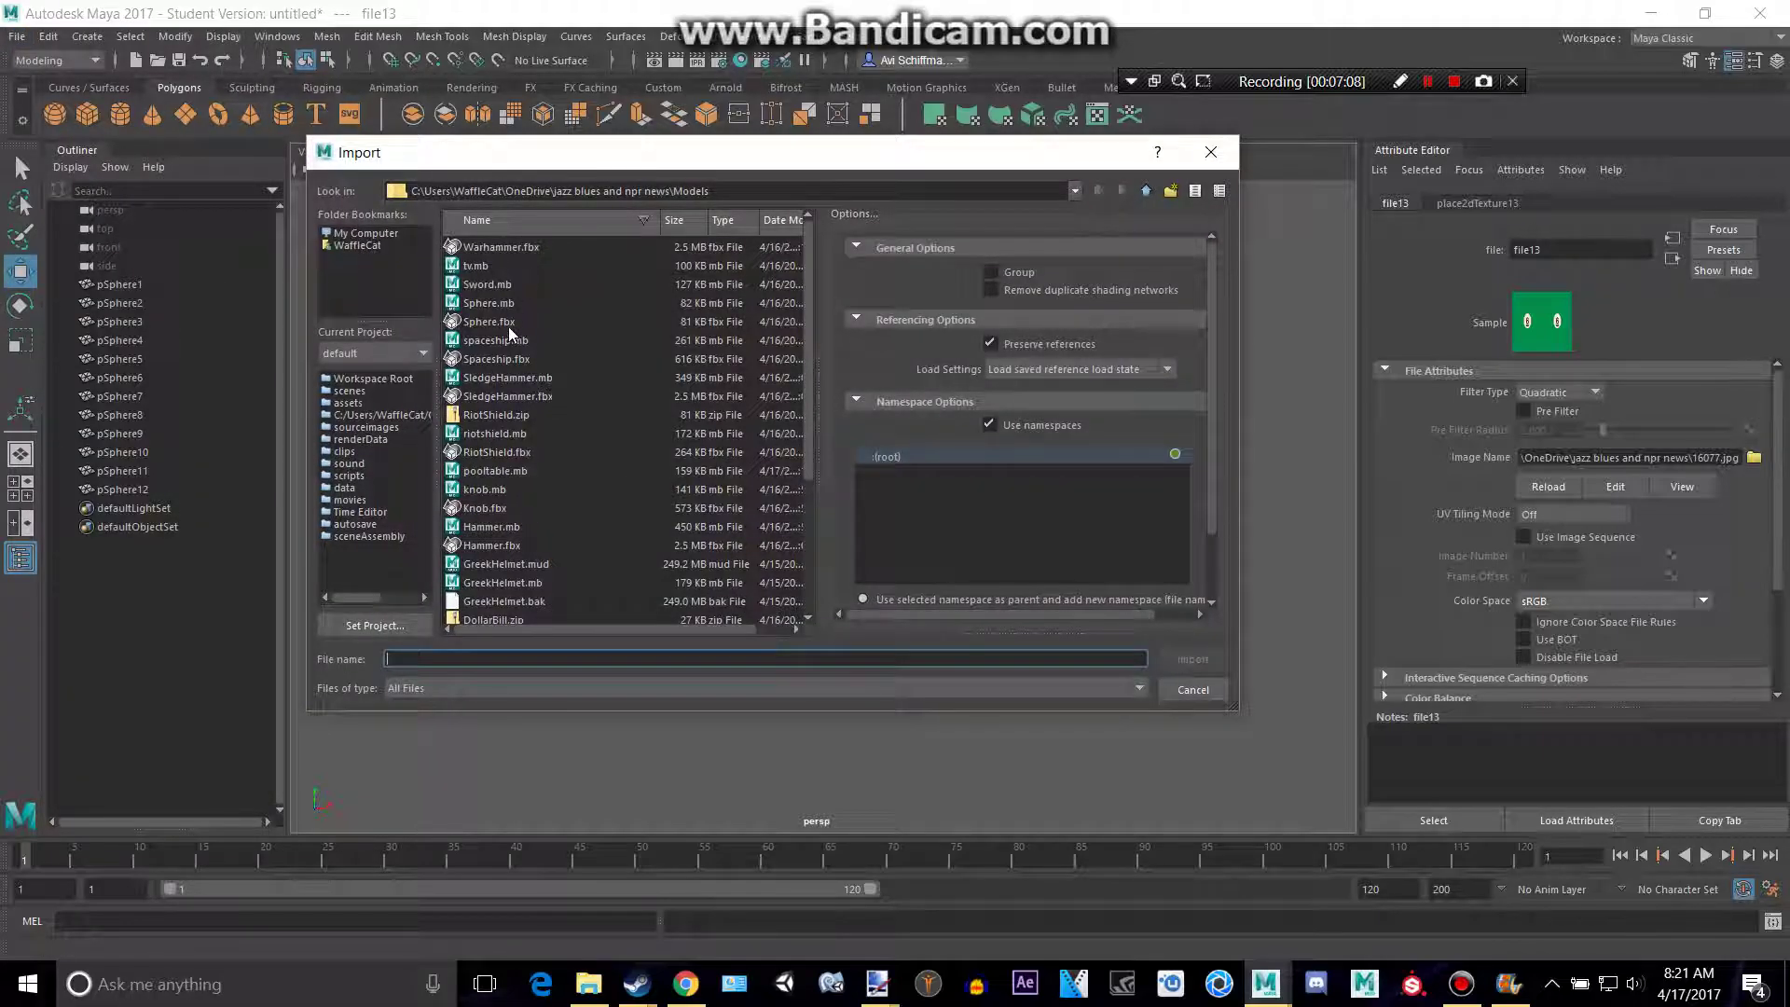
type("8b")
left_click(467, 684)
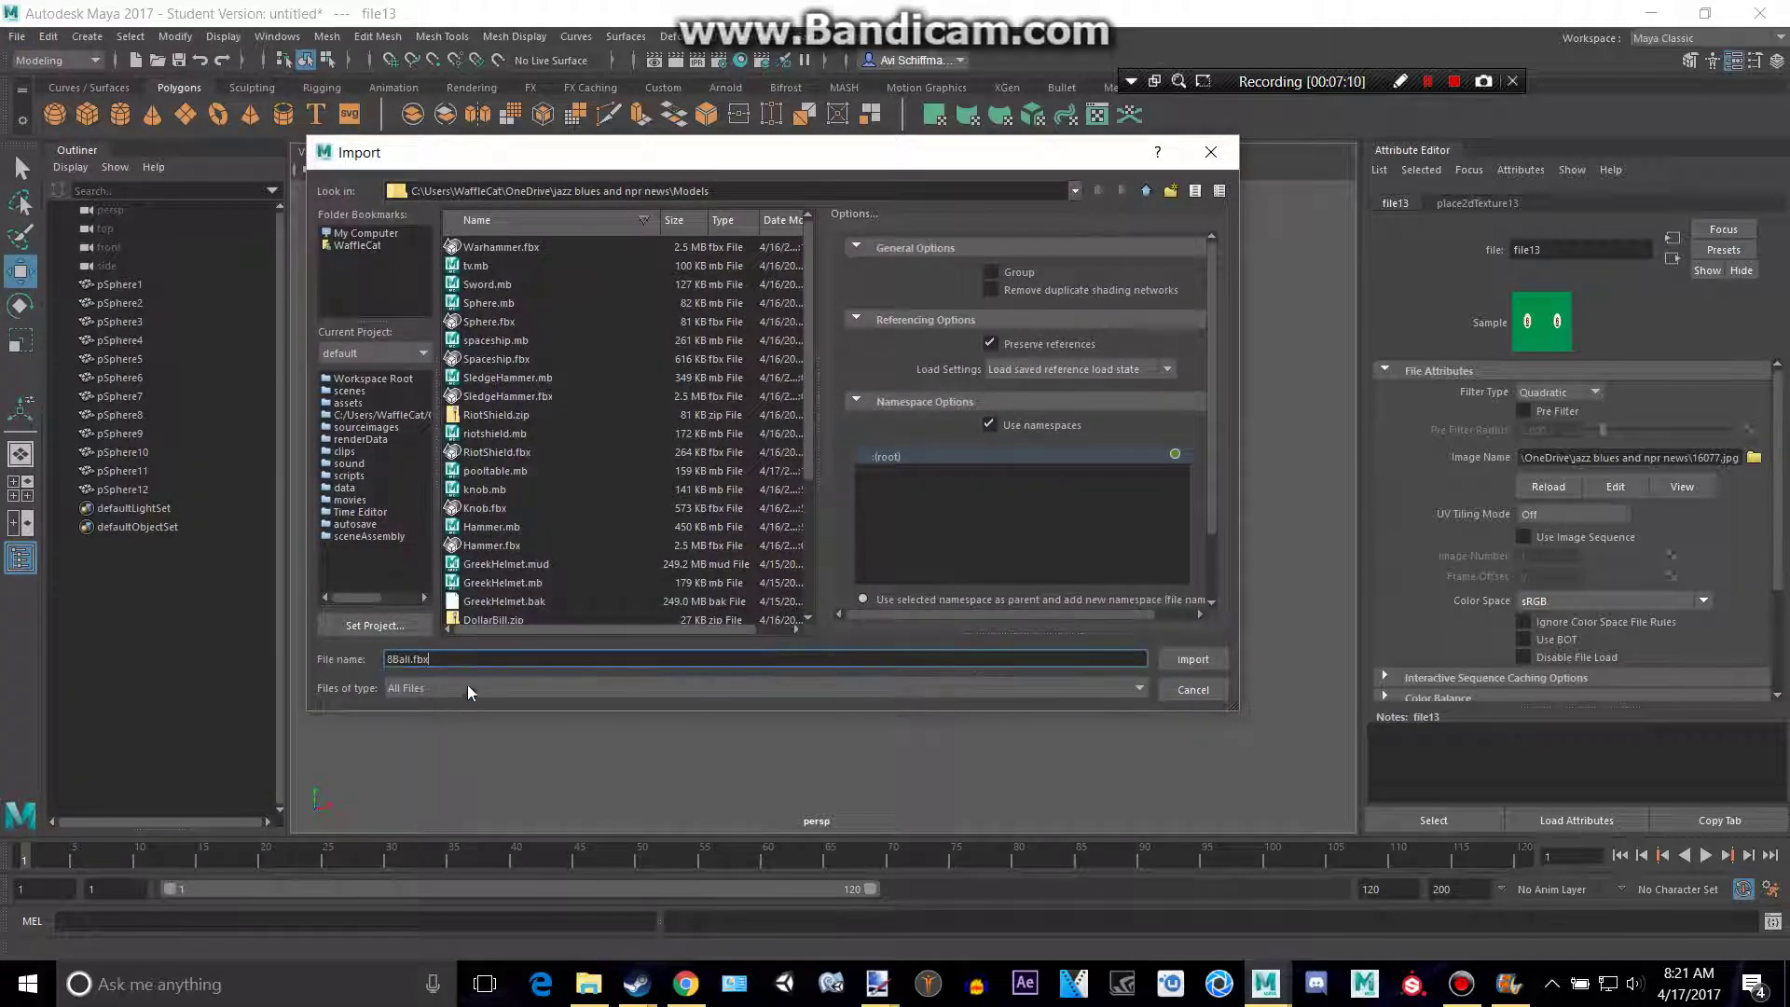
left_click(1193, 659)
left_click(948, 559)
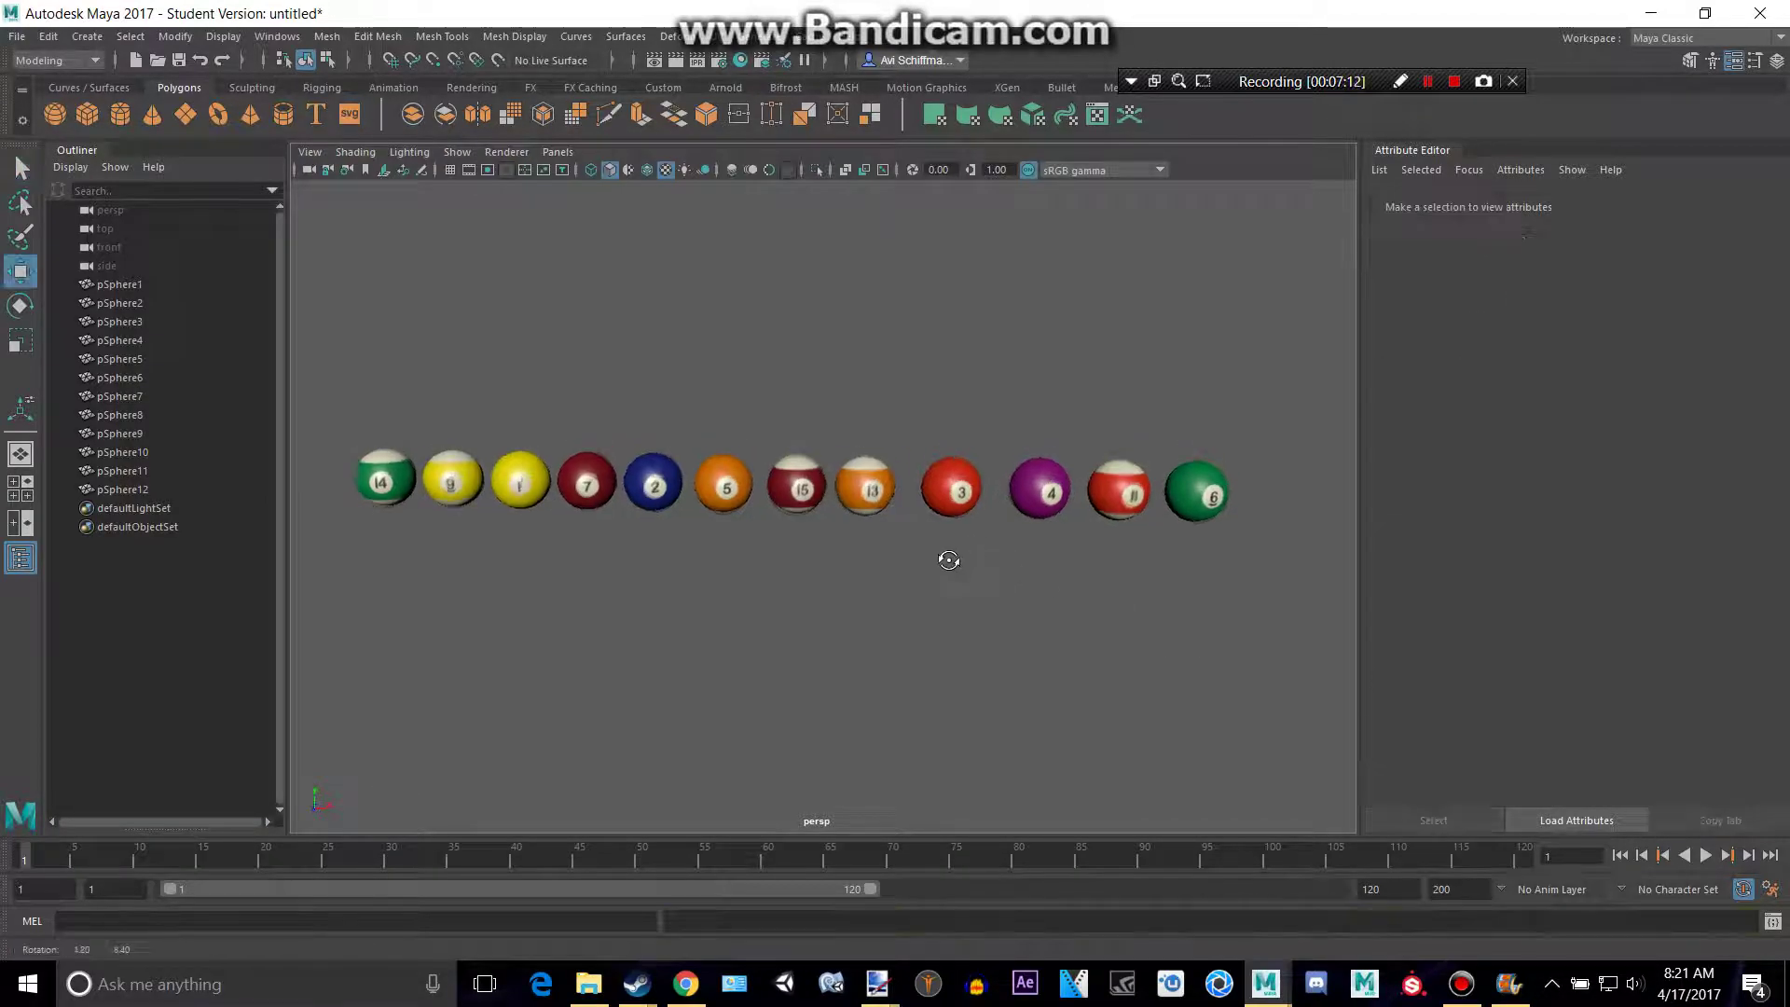
Move the green 6 ball (pSphere12) further right along the row and frame it
left_click(108, 492)
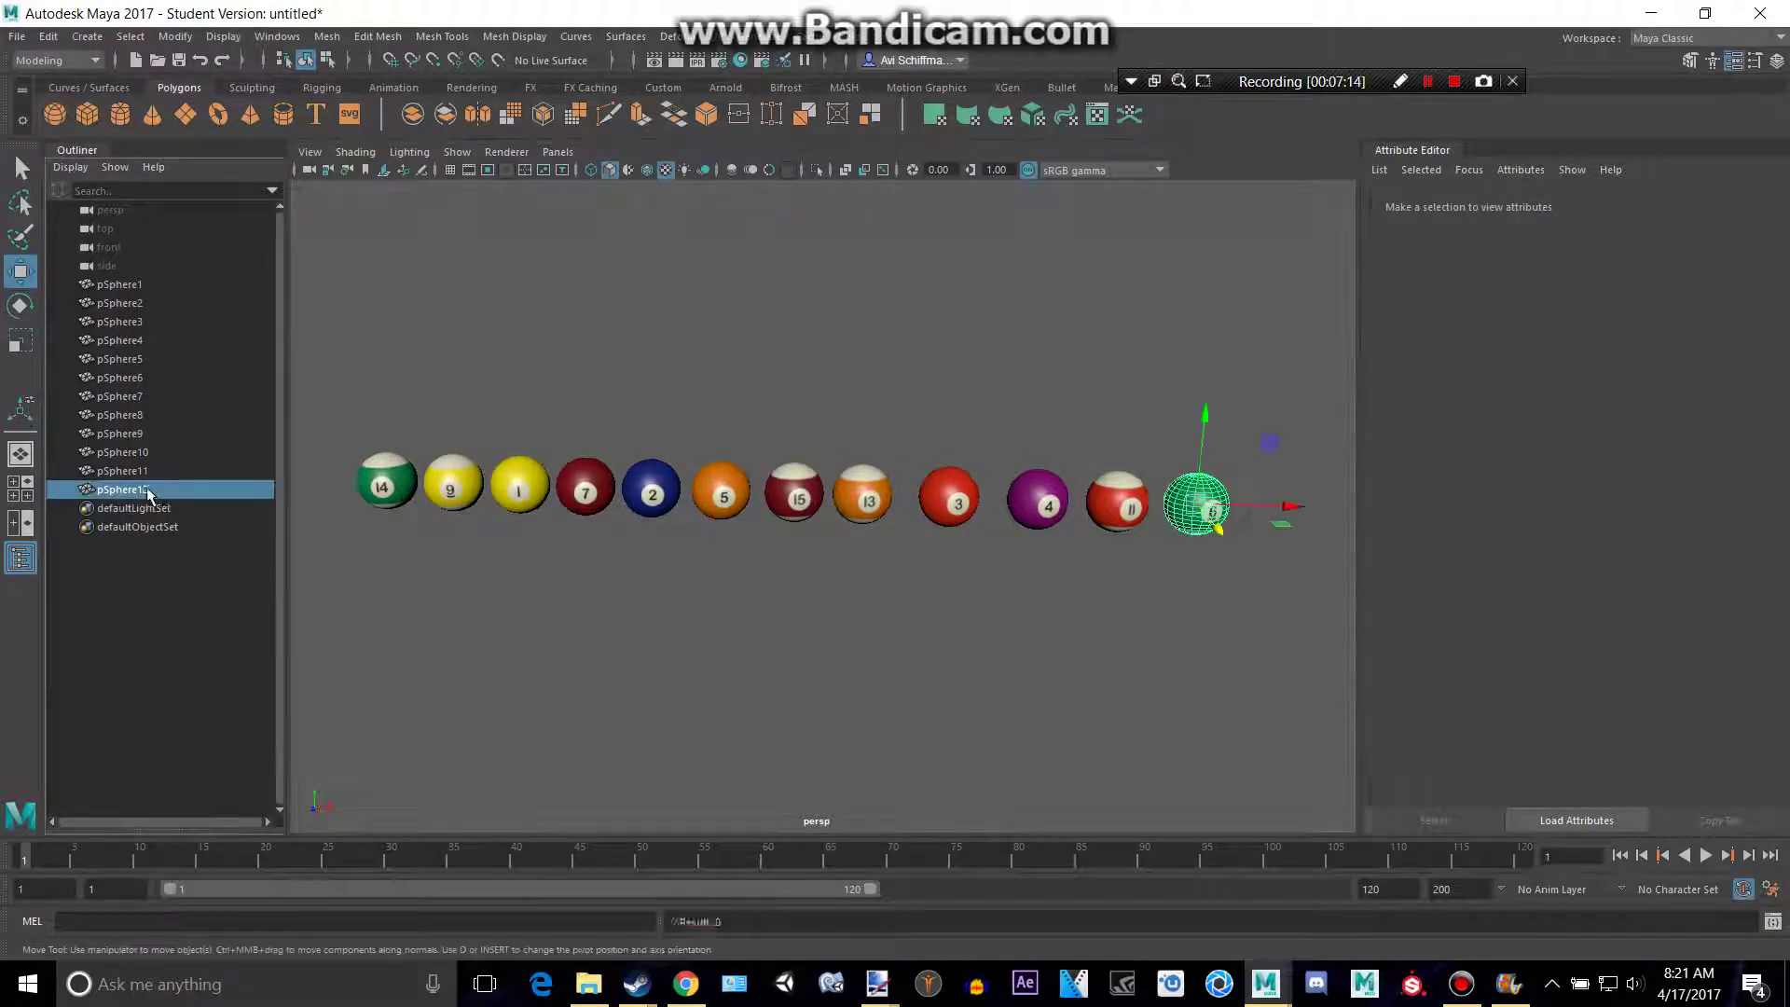
left_click_drag(1265, 503, 1309, 500)
key("f")
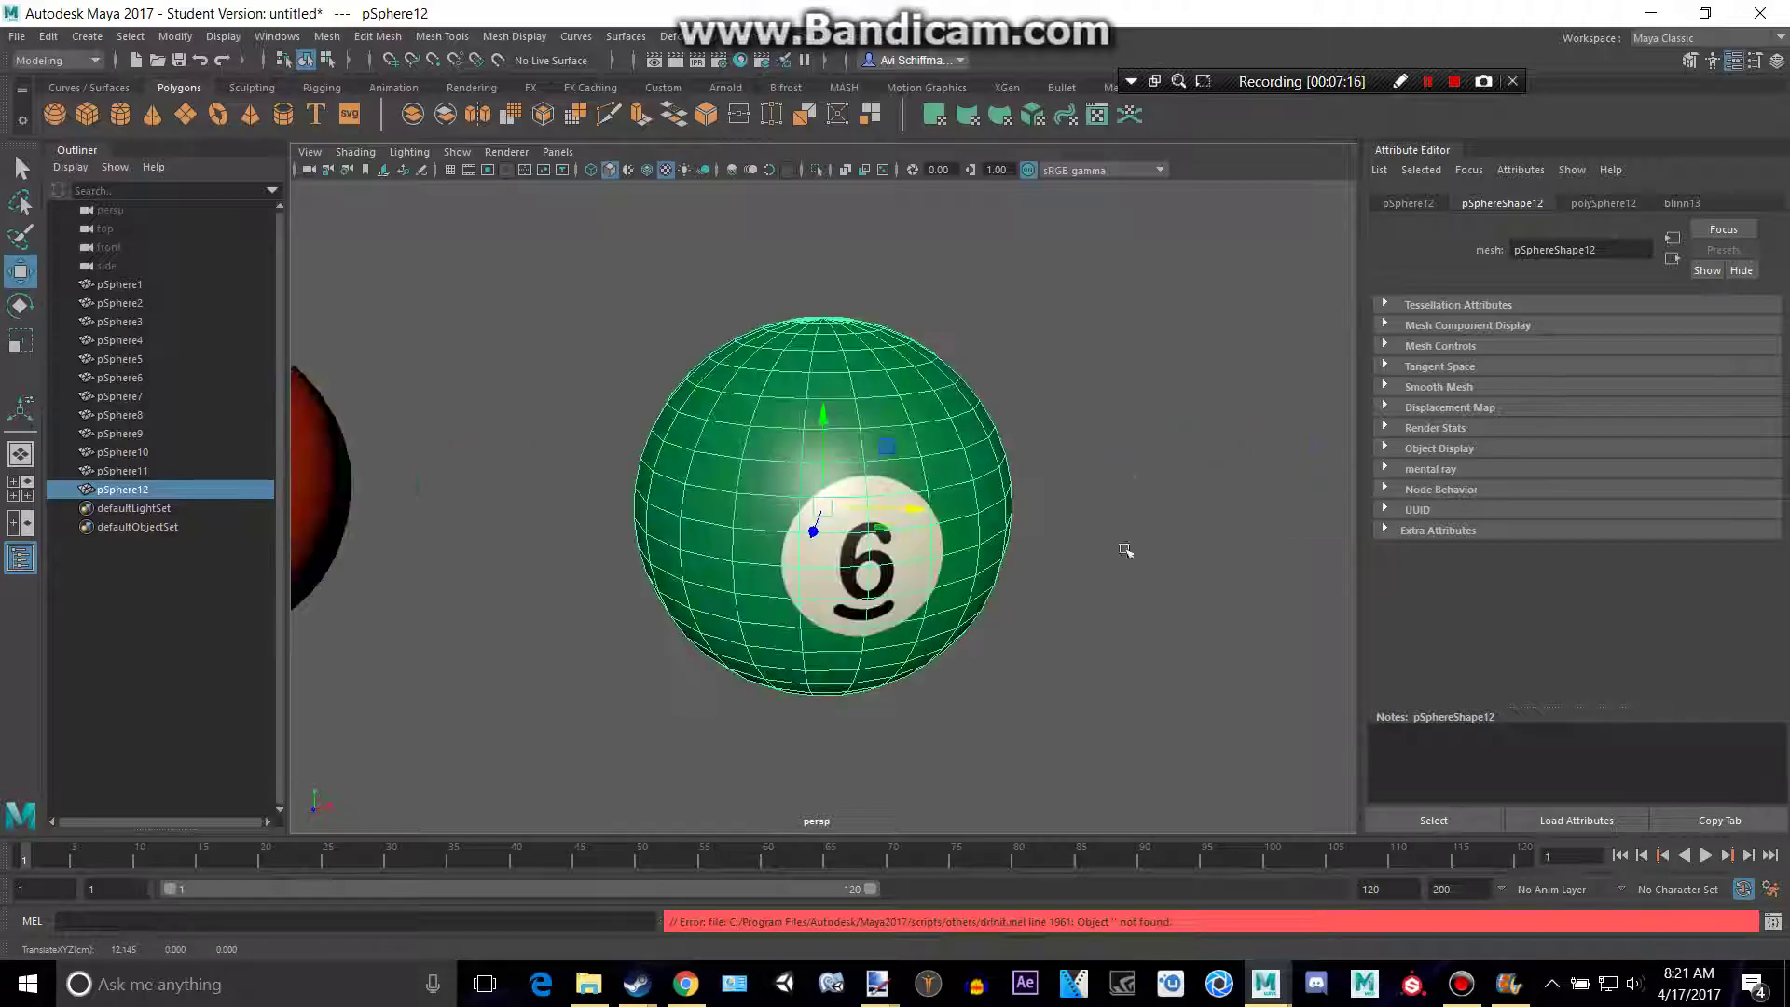
scroll(893, 536, "down", 5)
middle_click_drag(746, 550, 930, 550, "alt")
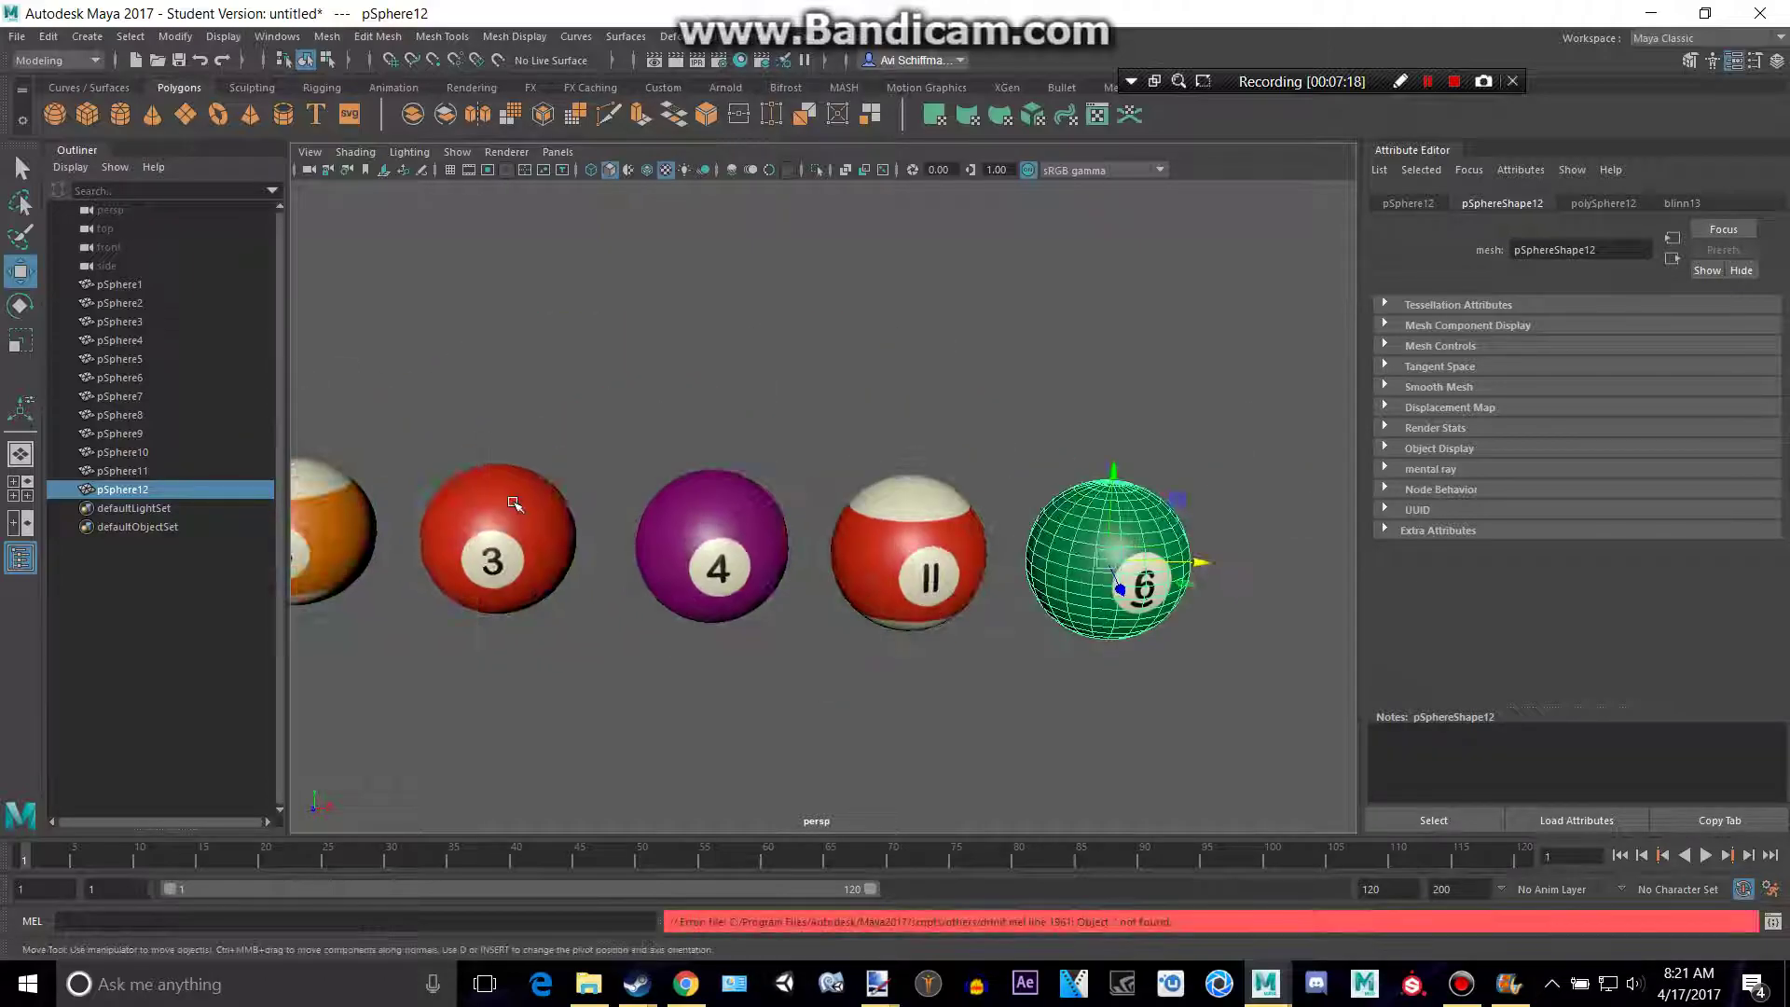
scroll(930, 551, "up", 2)
scroll(929, 550, "down", 2)
Nudge the 13 ball slightly up and right, then inspect the row and select the 6 ball
left_click(640, 571)
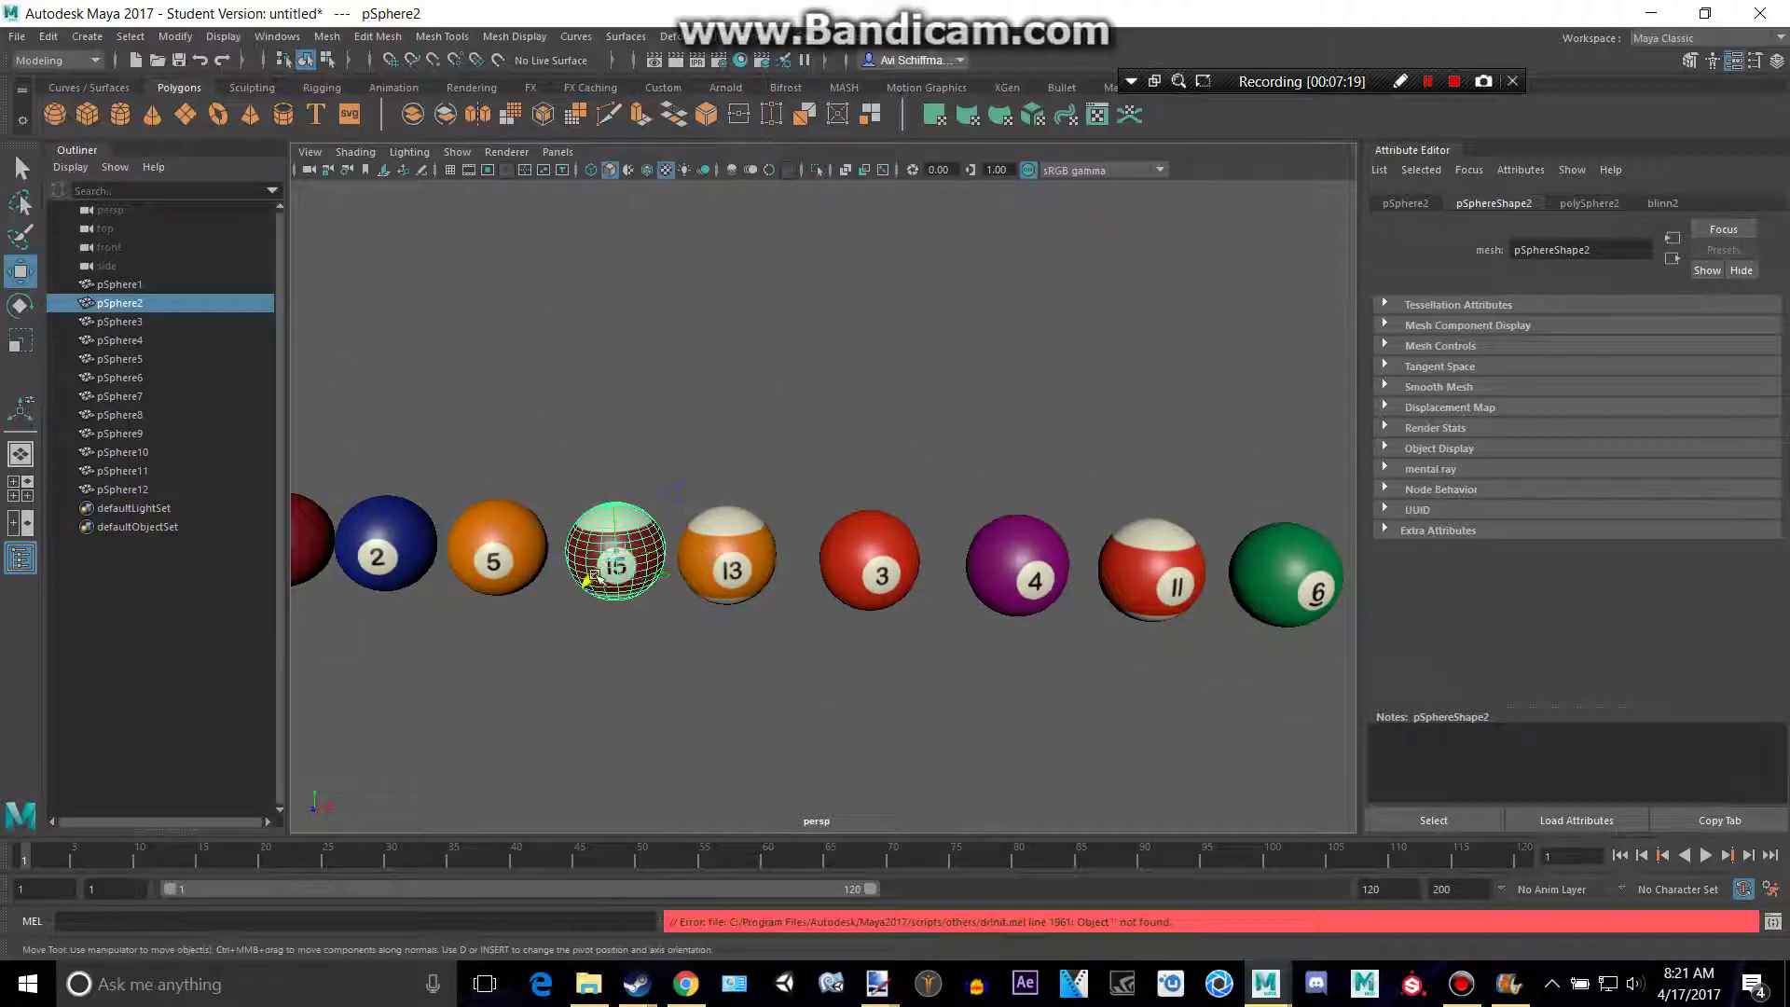
left_click(726, 560)
middle_click_drag(624, 570, 640, 544)
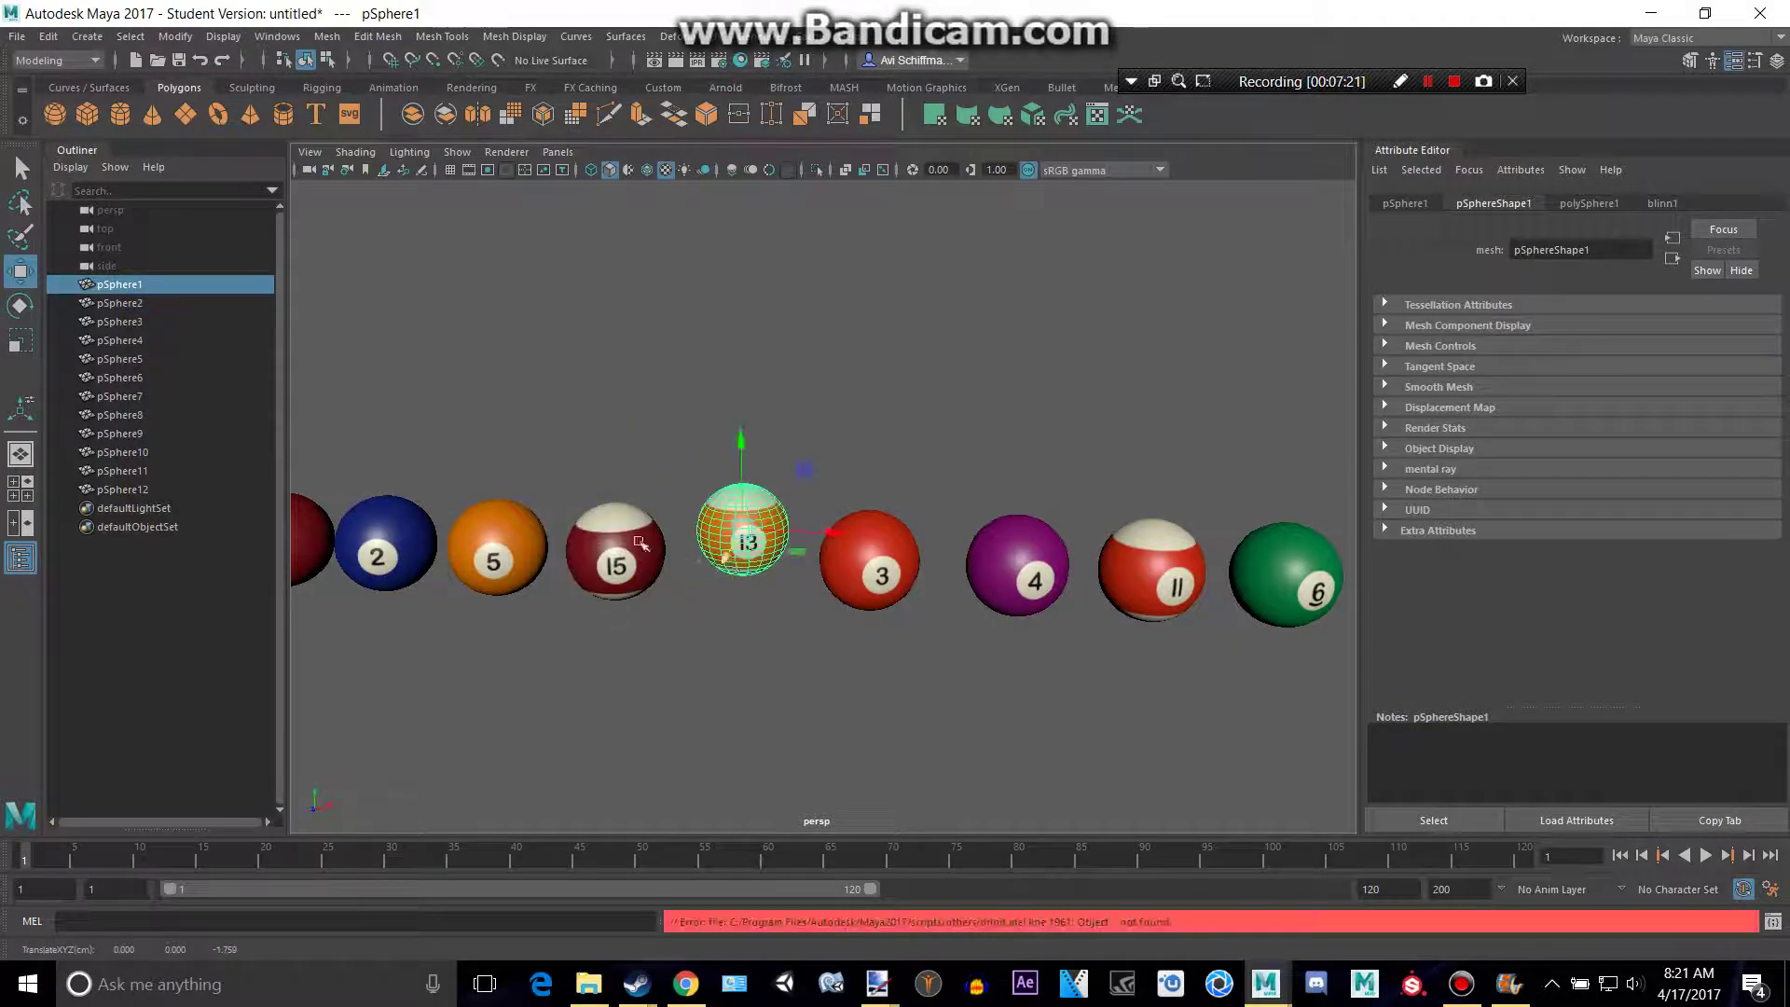
scroll(639, 543, "down", 2)
scroll(640, 543, "down", 2)
middle_click_drag(307, 564, 546, 566, "alt")
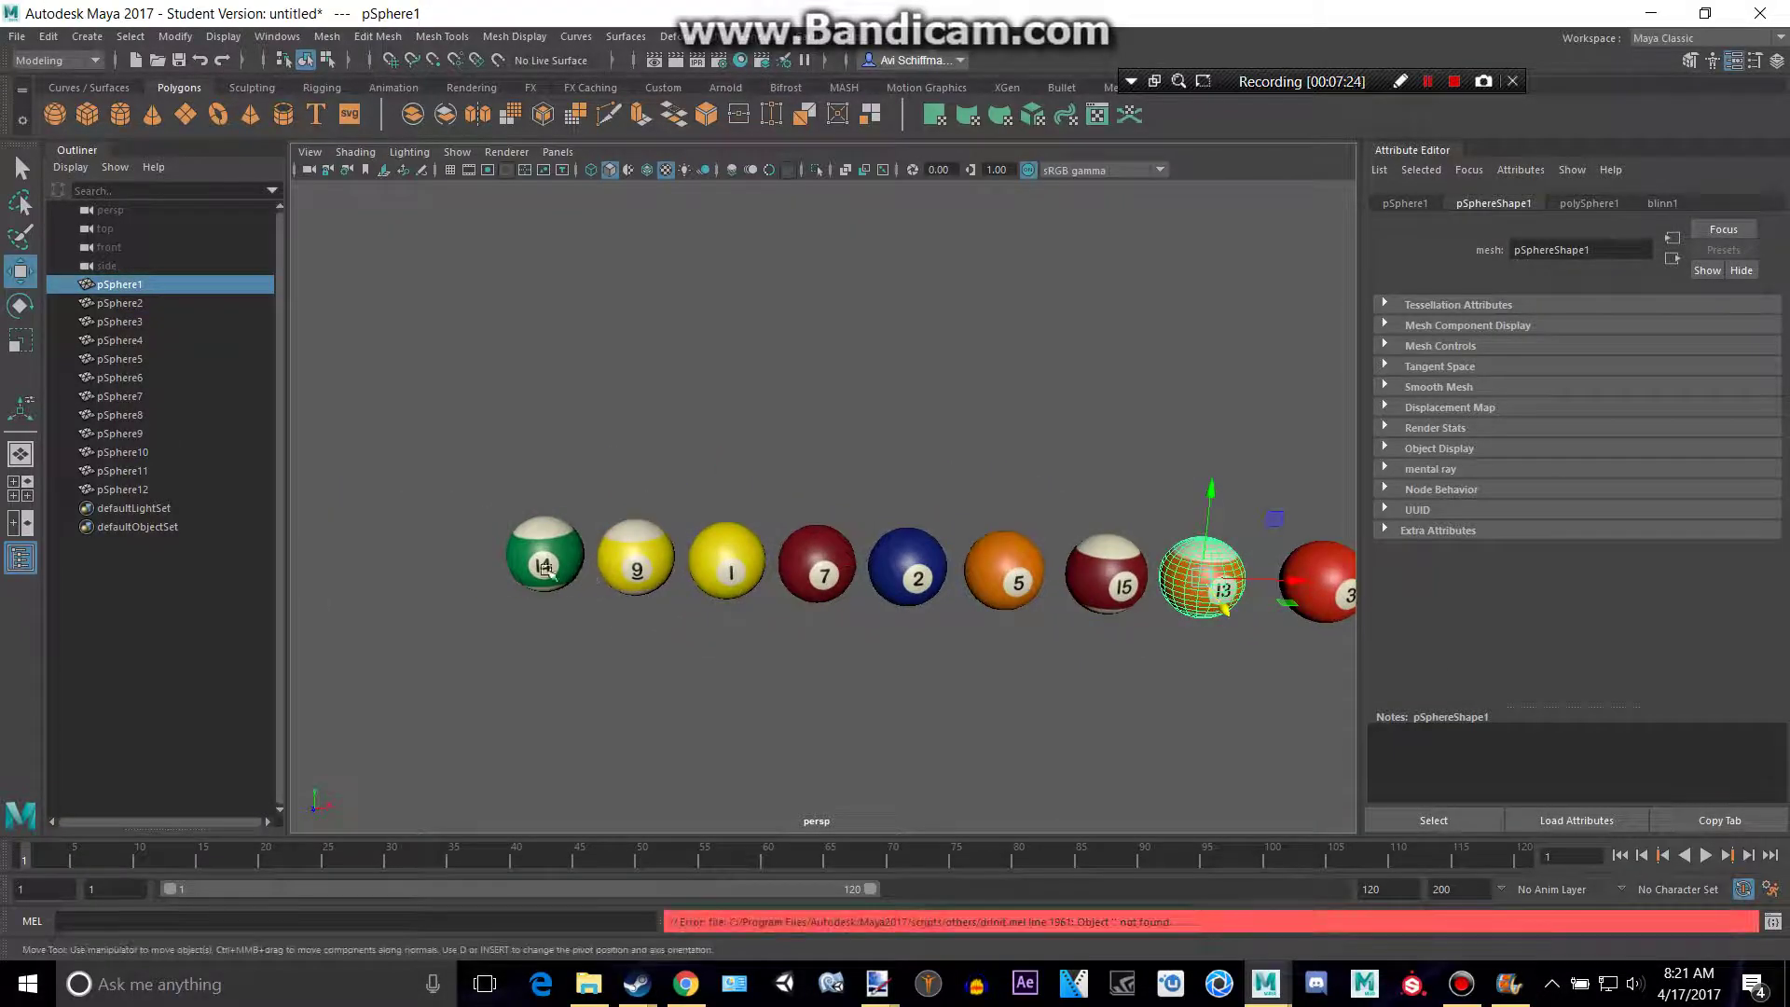
scroll(659, 603, "down", 5)
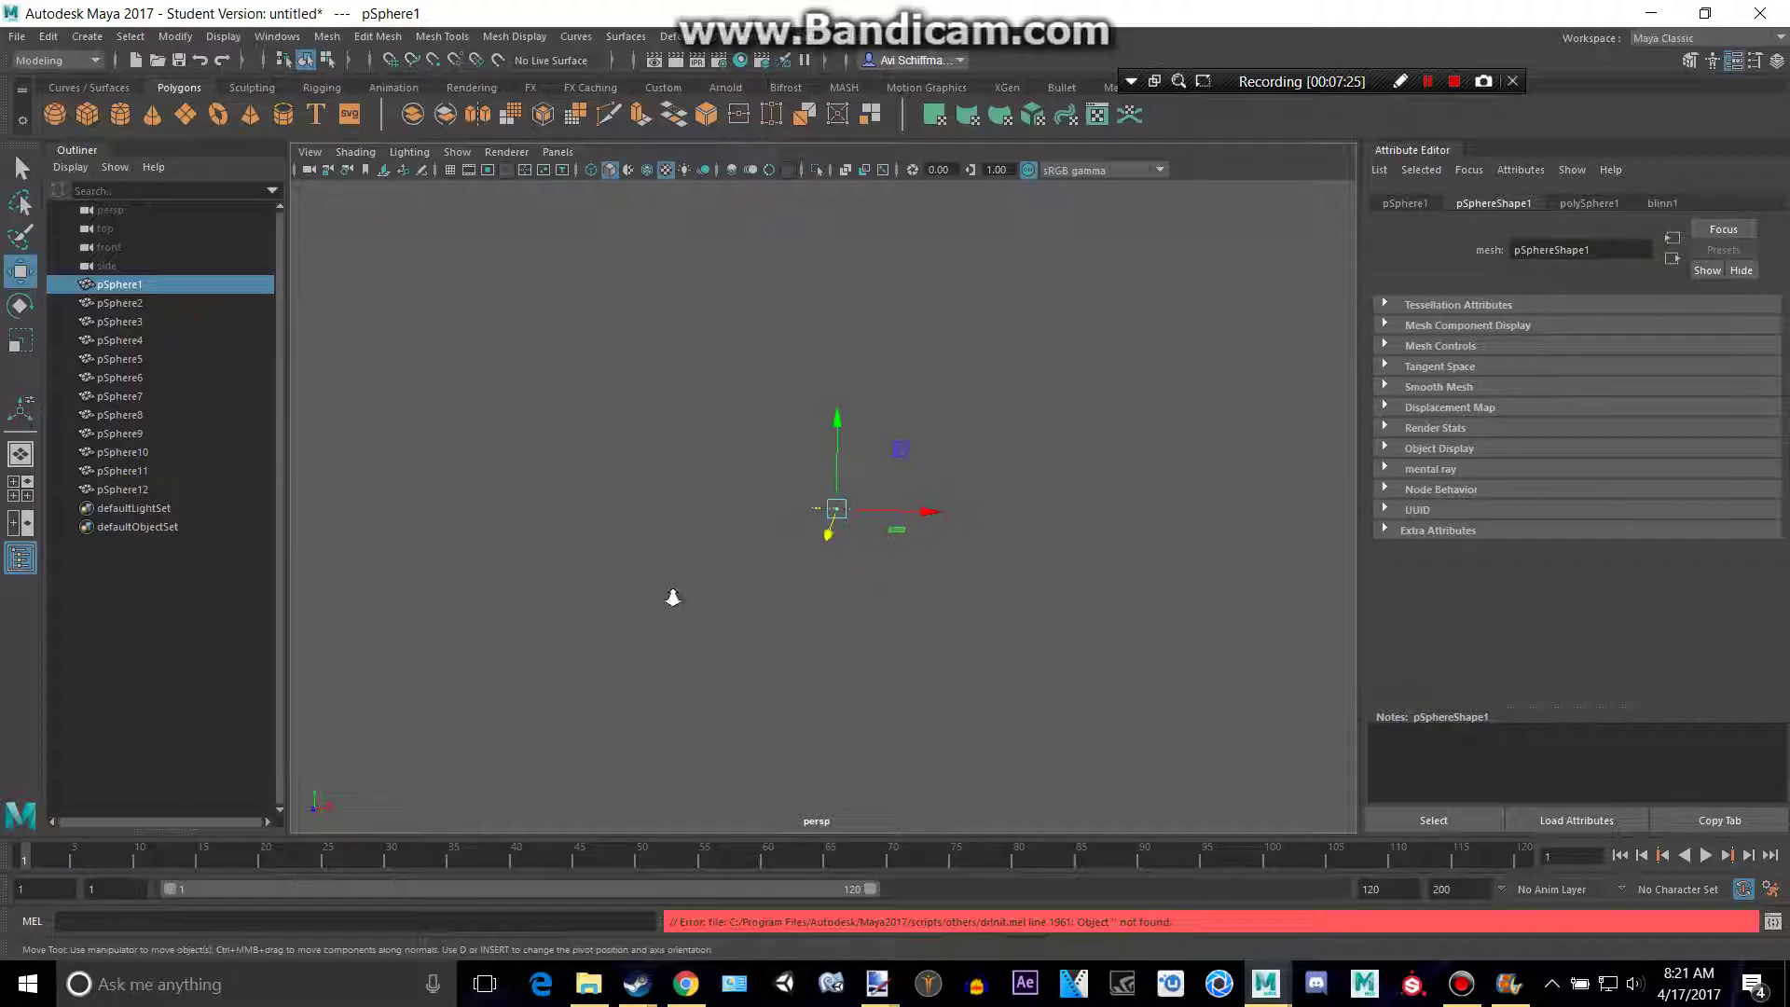
scroll(674, 602, "up", 3)
scroll(680, 600, "up", 3)
scroll(888, 602, "down", 2)
middle_click_drag(889, 601, 625, 530, "alt")
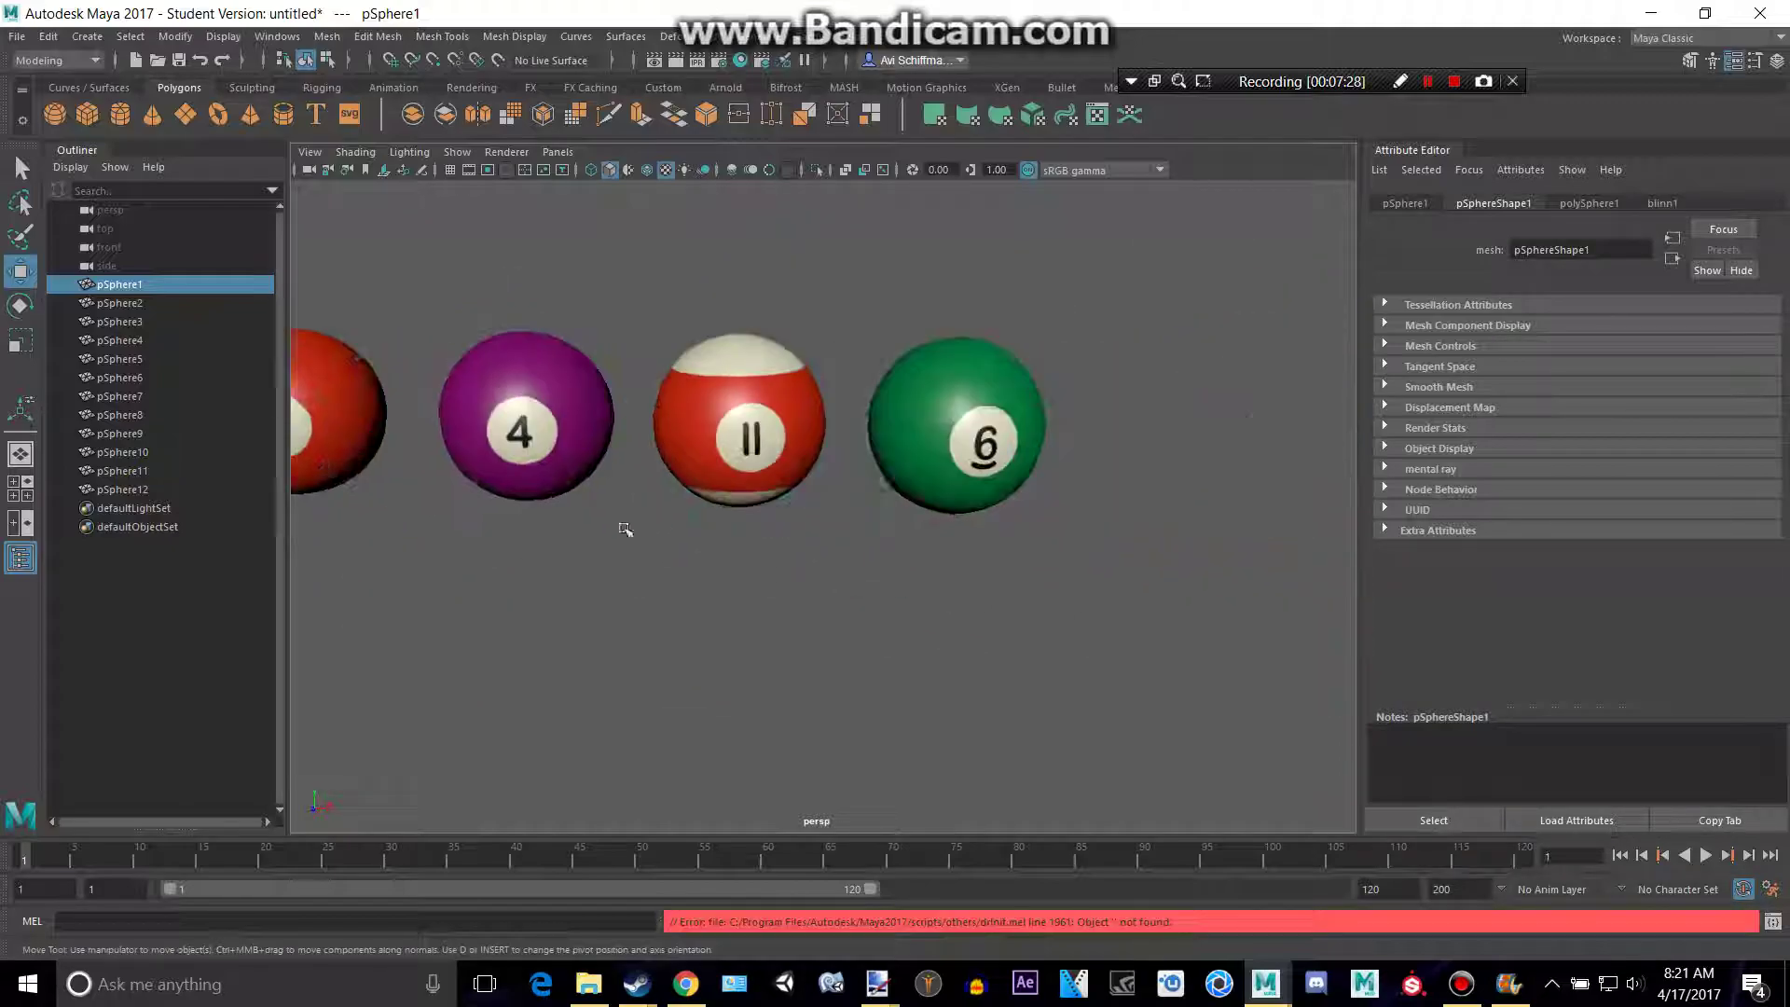
left_click(1022, 435)
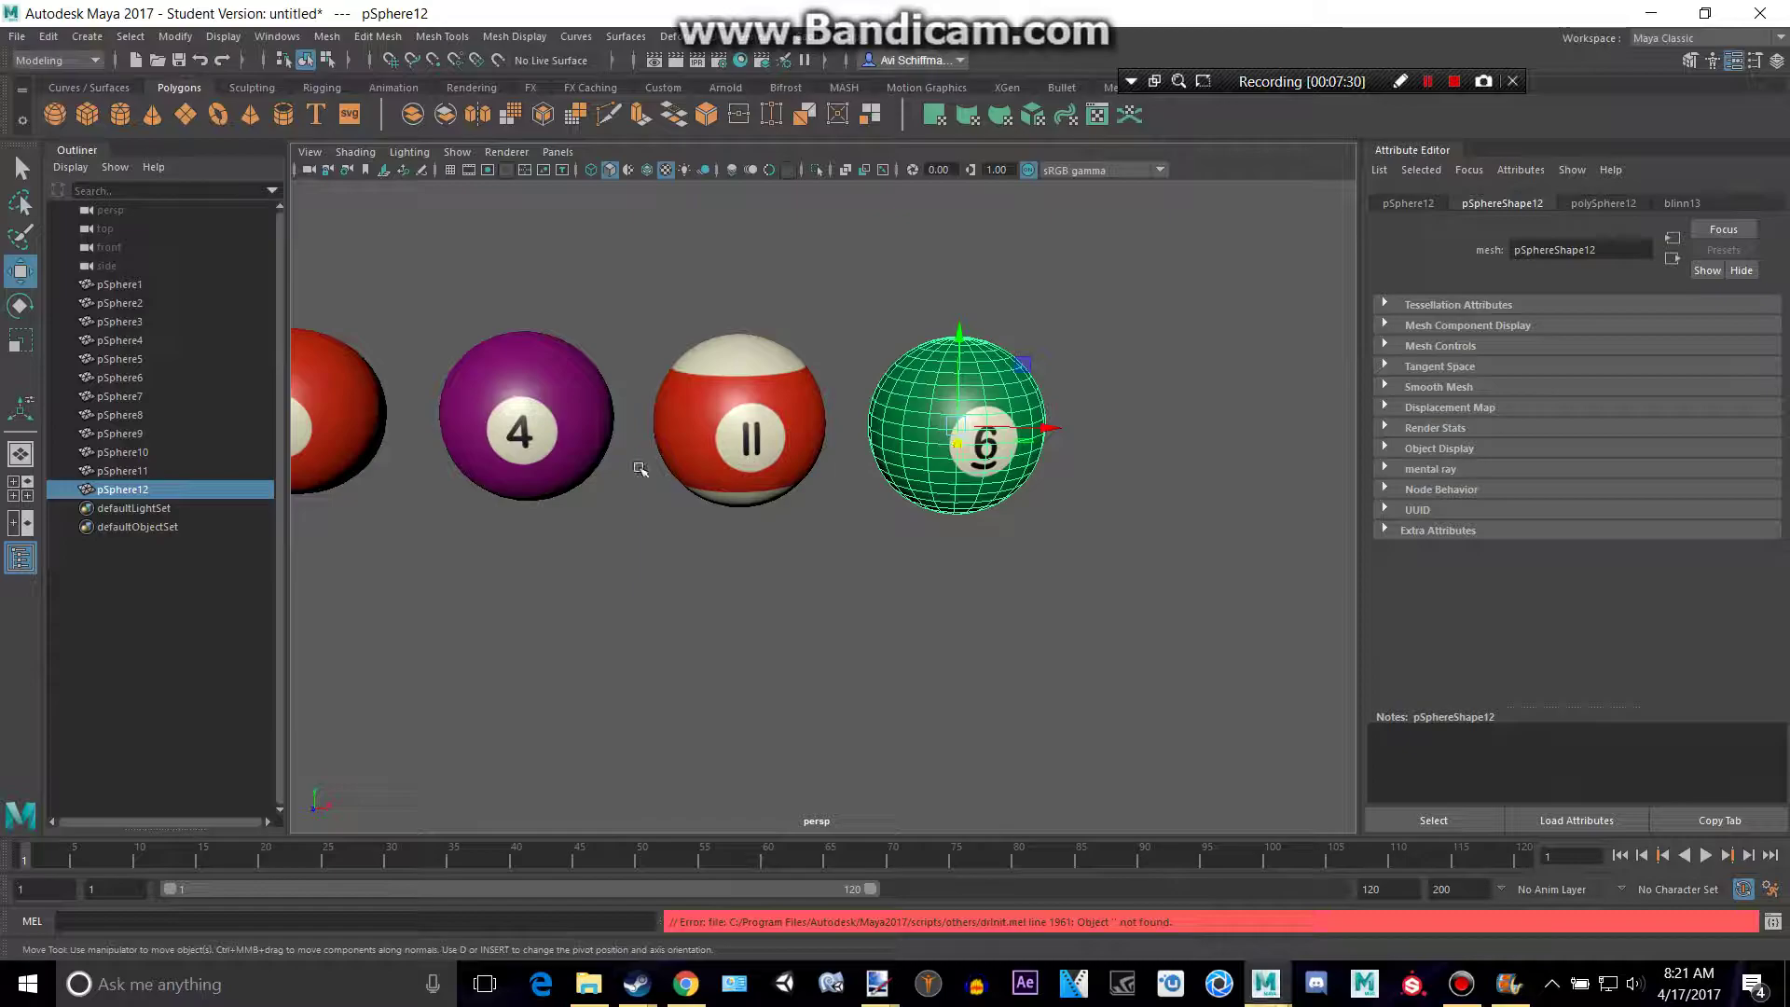
Pull back and level the view to show the whole ball row
middle_click_drag(640, 469, 708, 480, "alt")
scroll(708, 480, "down", 4)
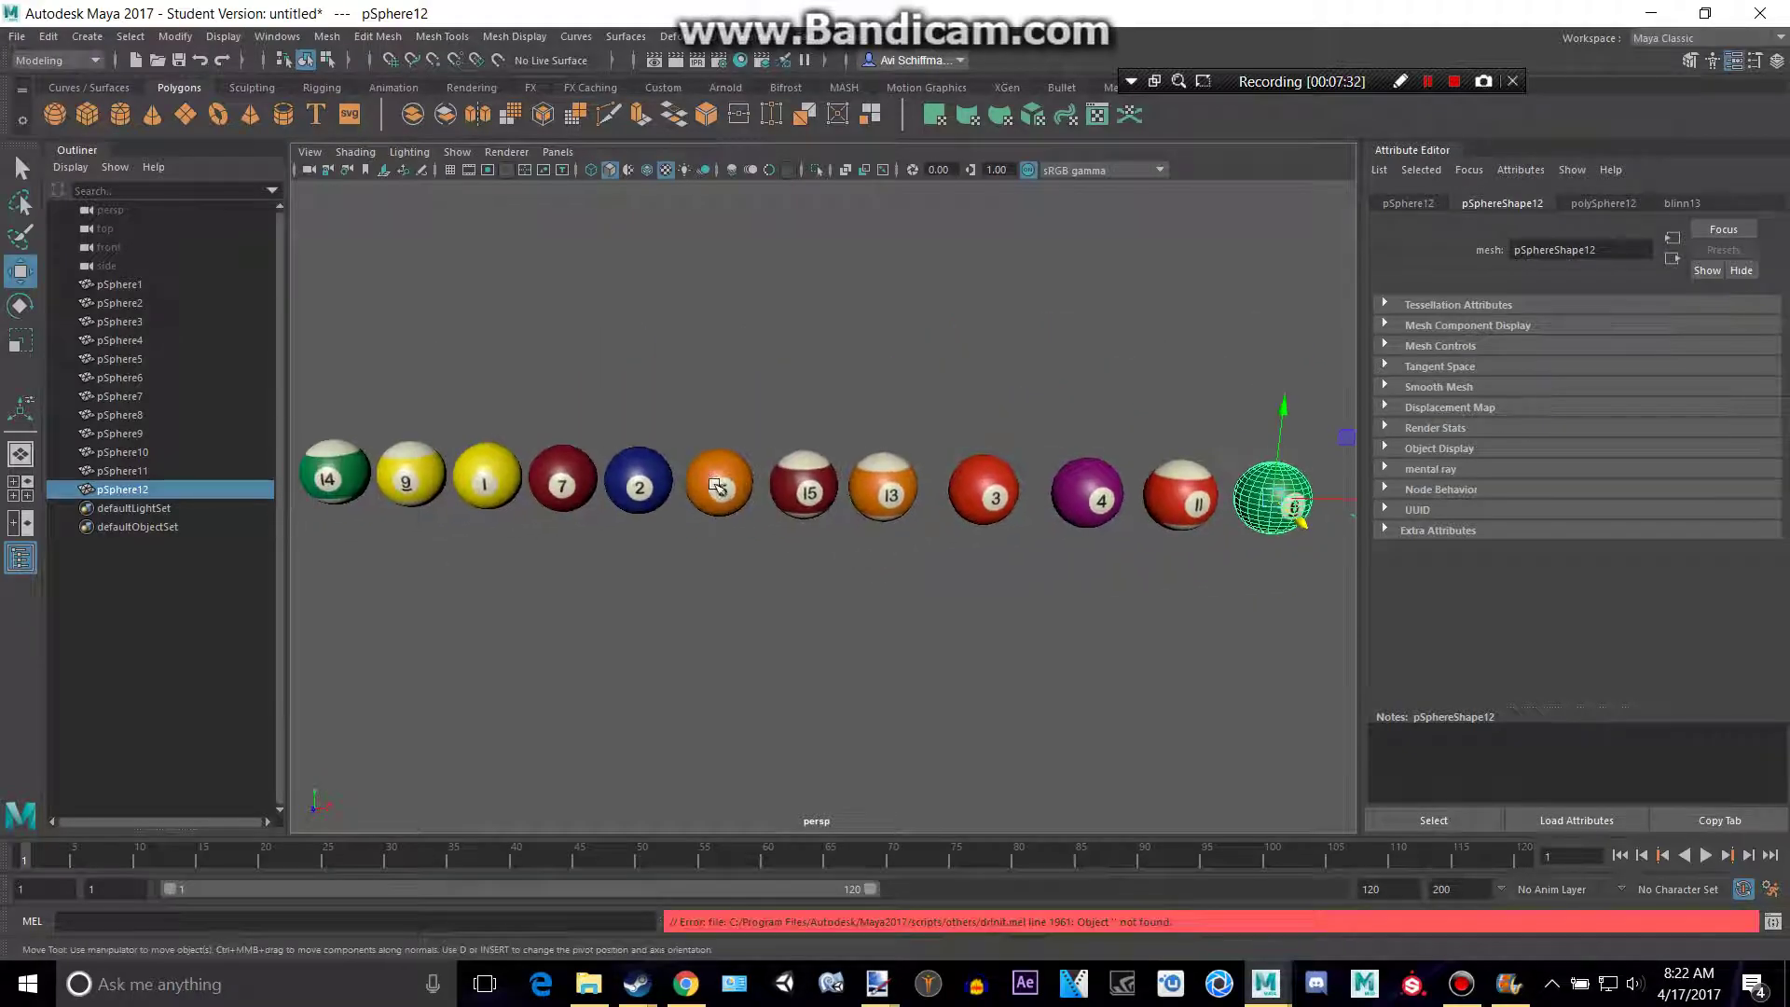
left_click_drag(665, 491, 721, 508, "alt")
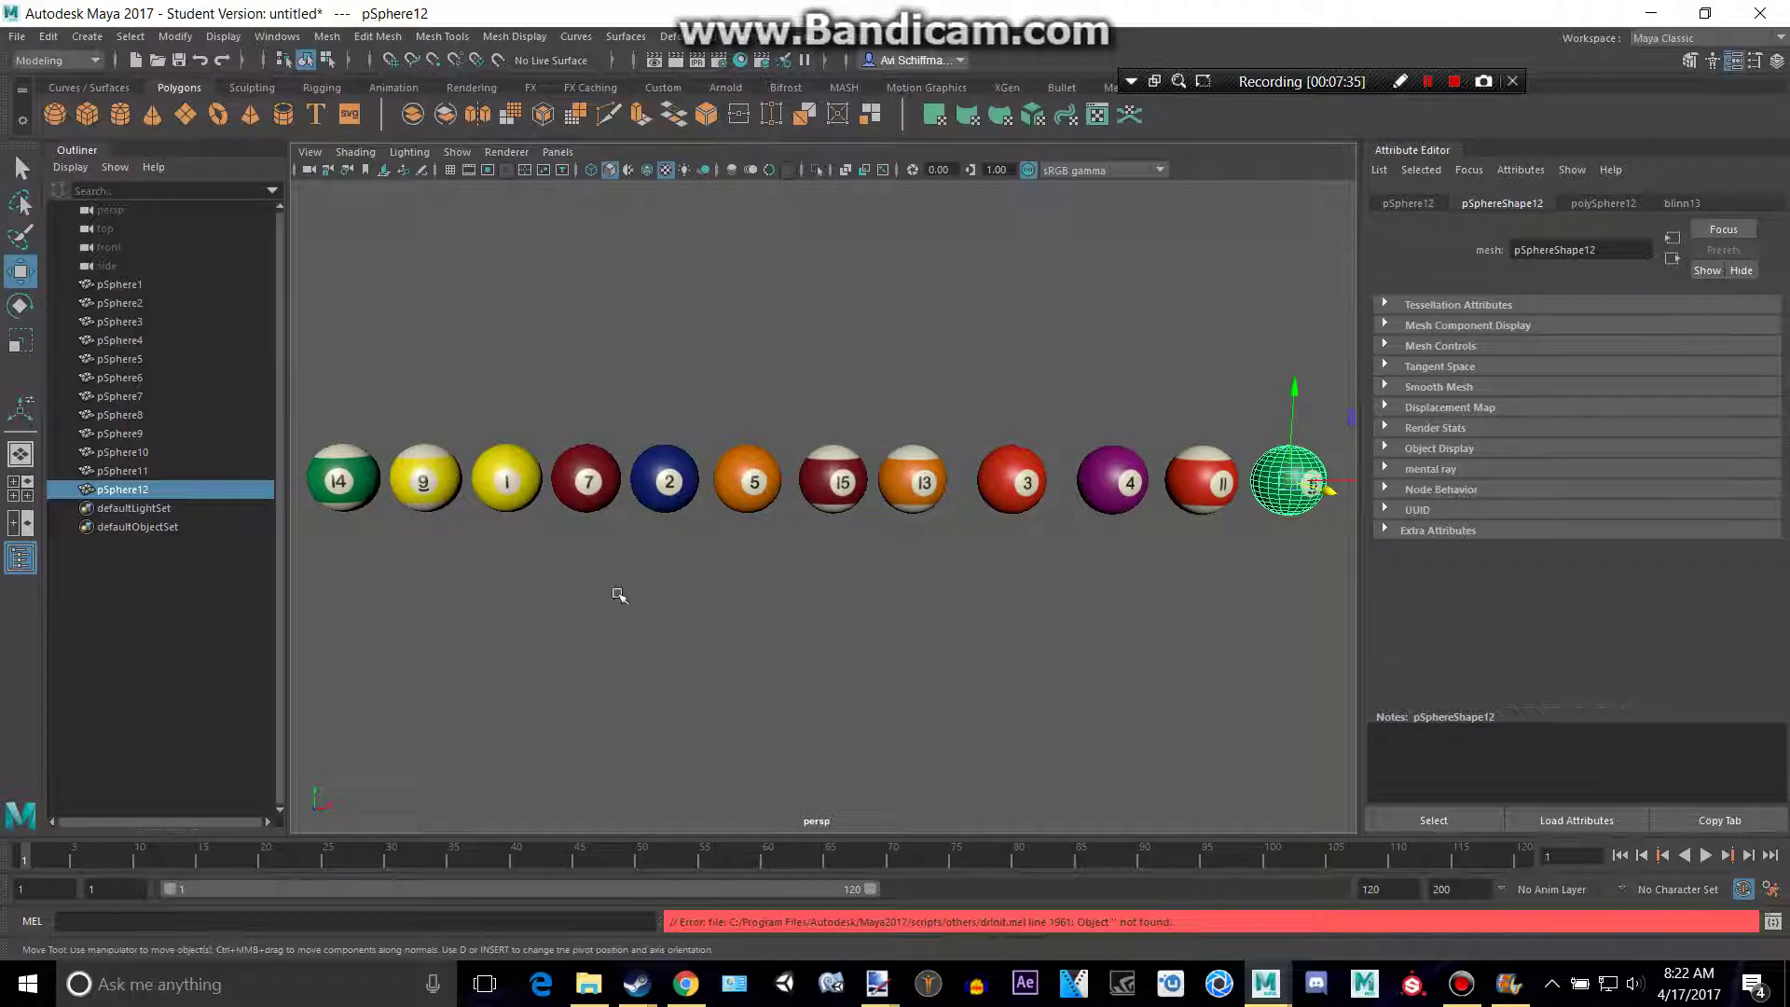
Preview the blue striped 10-ball texture and save it as 16081
key("alt+Tab")
scroll(1017, 503, "up", 6)
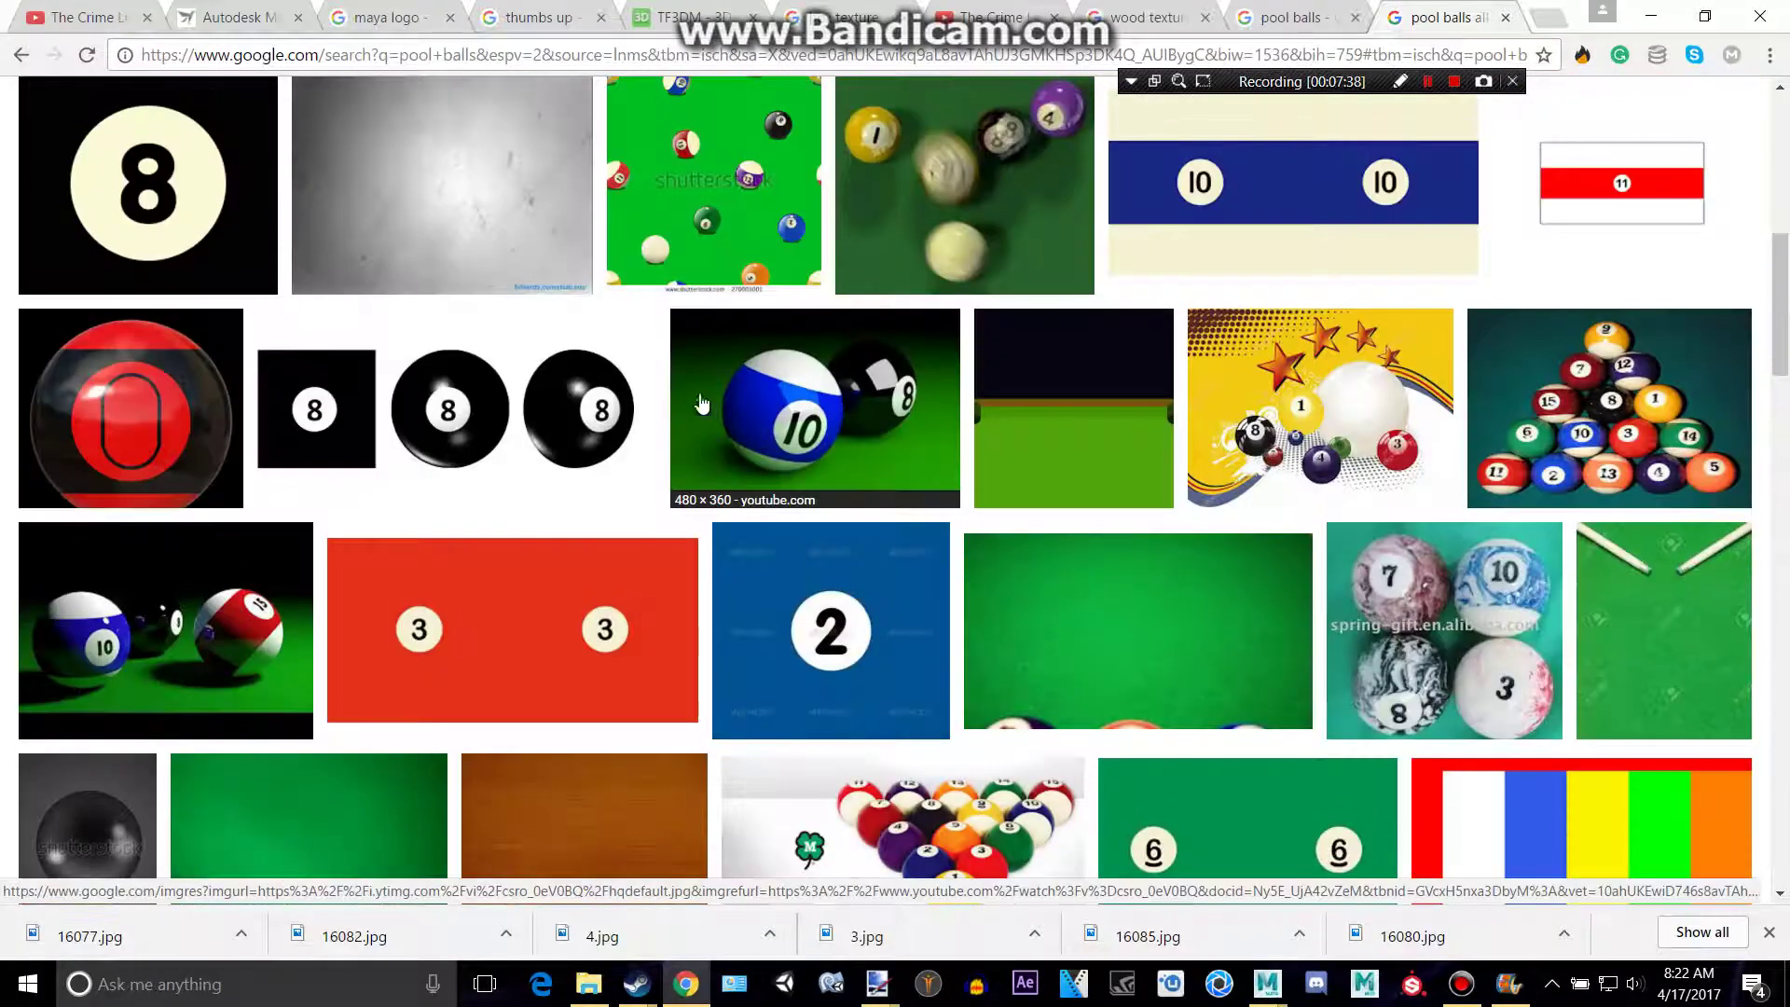
scroll(1018, 503, "up", 6)
scroll(1017, 504, "down", 4)
left_click(1287, 541)
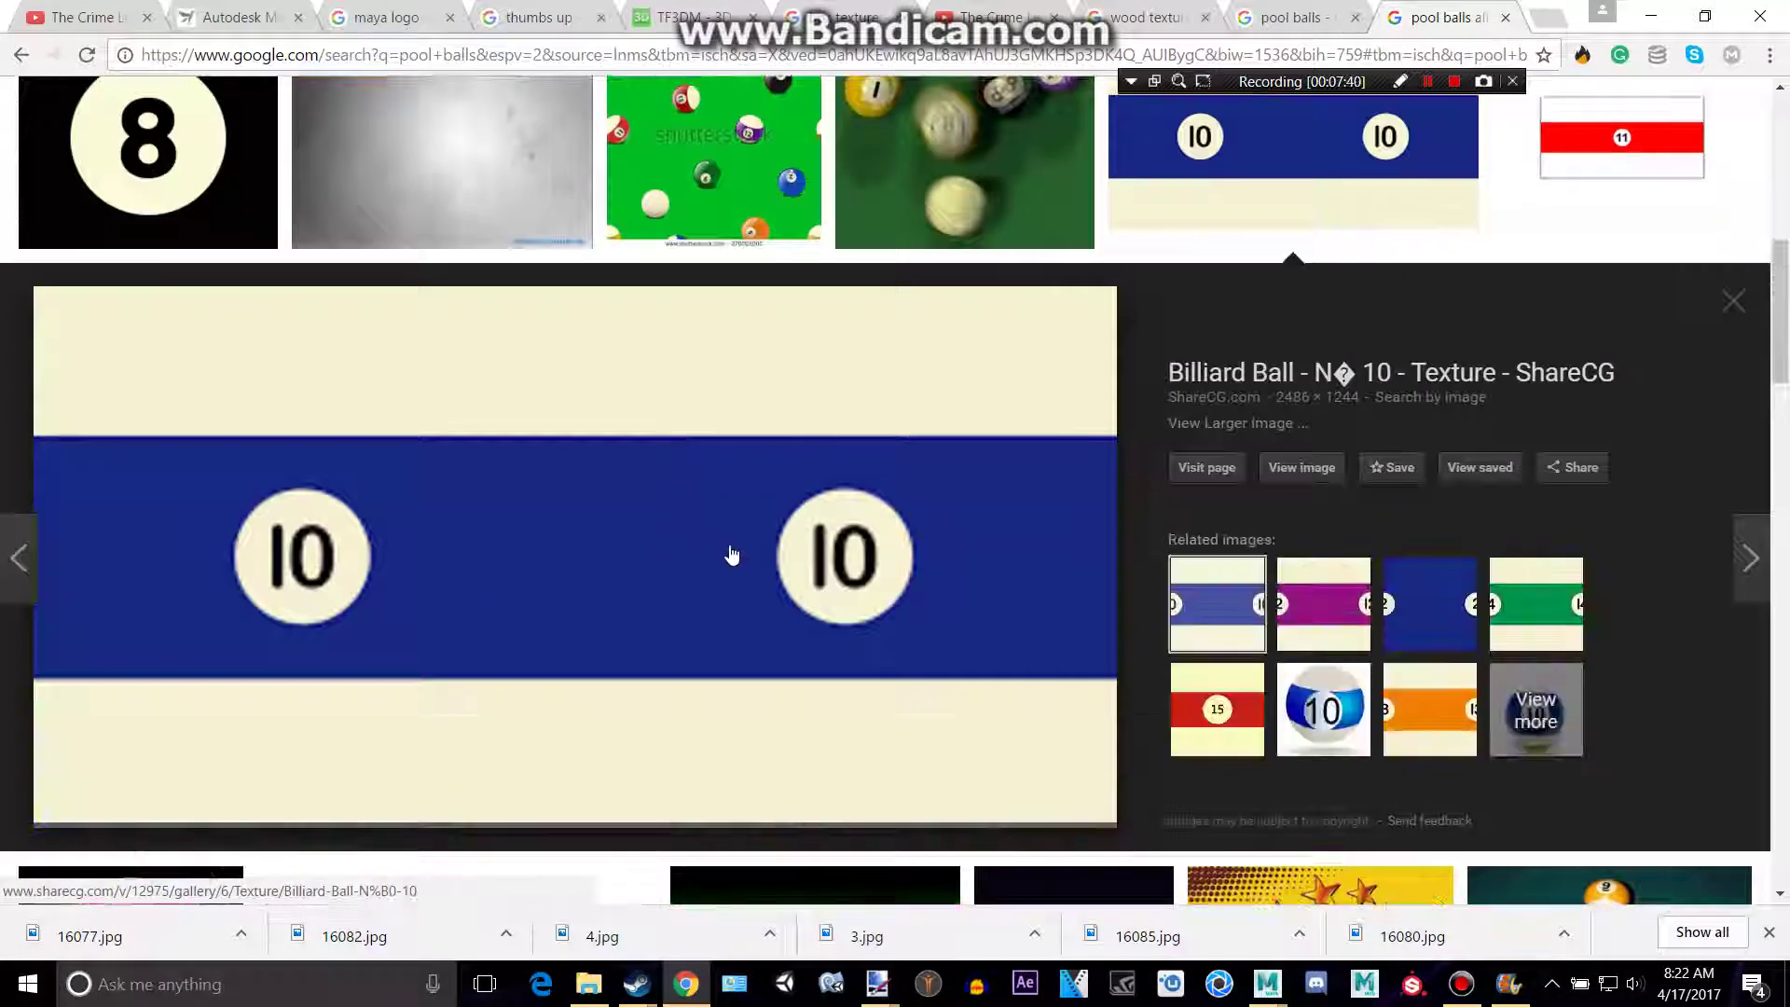
right_click(726, 566)
left_click(800, 776)
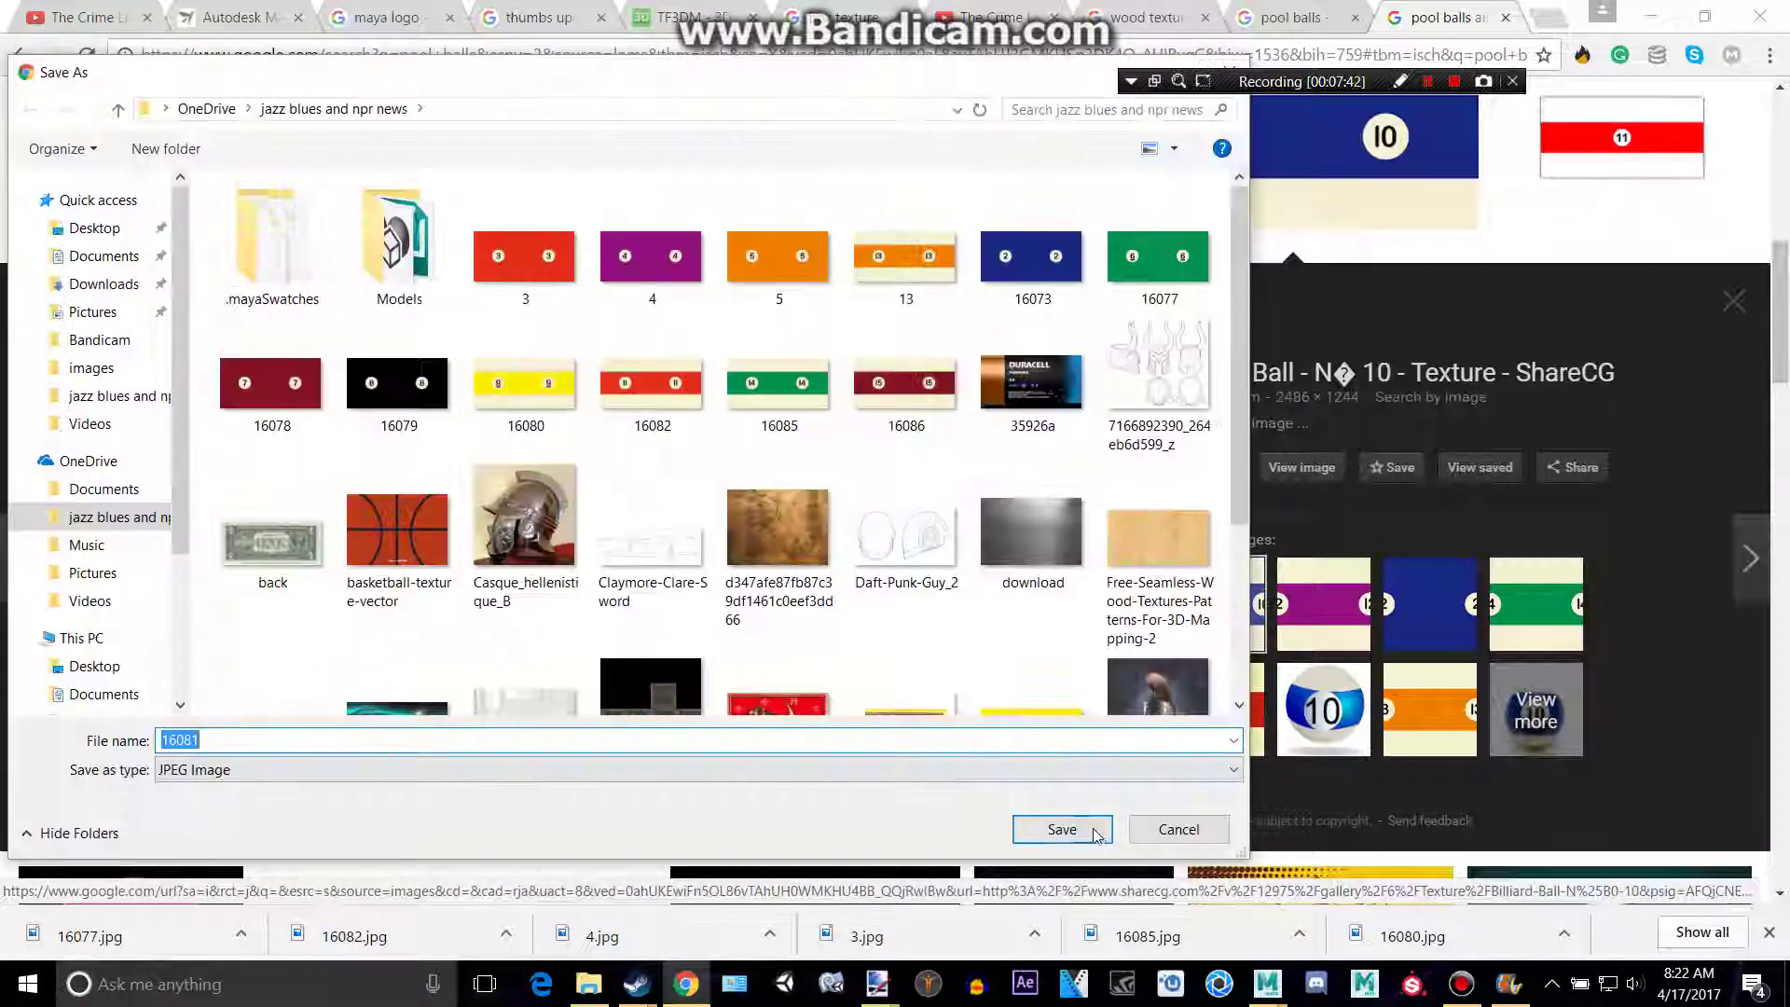
left_click(1063, 829)
key("alt+Tab")
Create a new sphere past the 6 ball and assign it a new Blinn material
middle_click_drag(1107, 571, 839, 559, "alt")
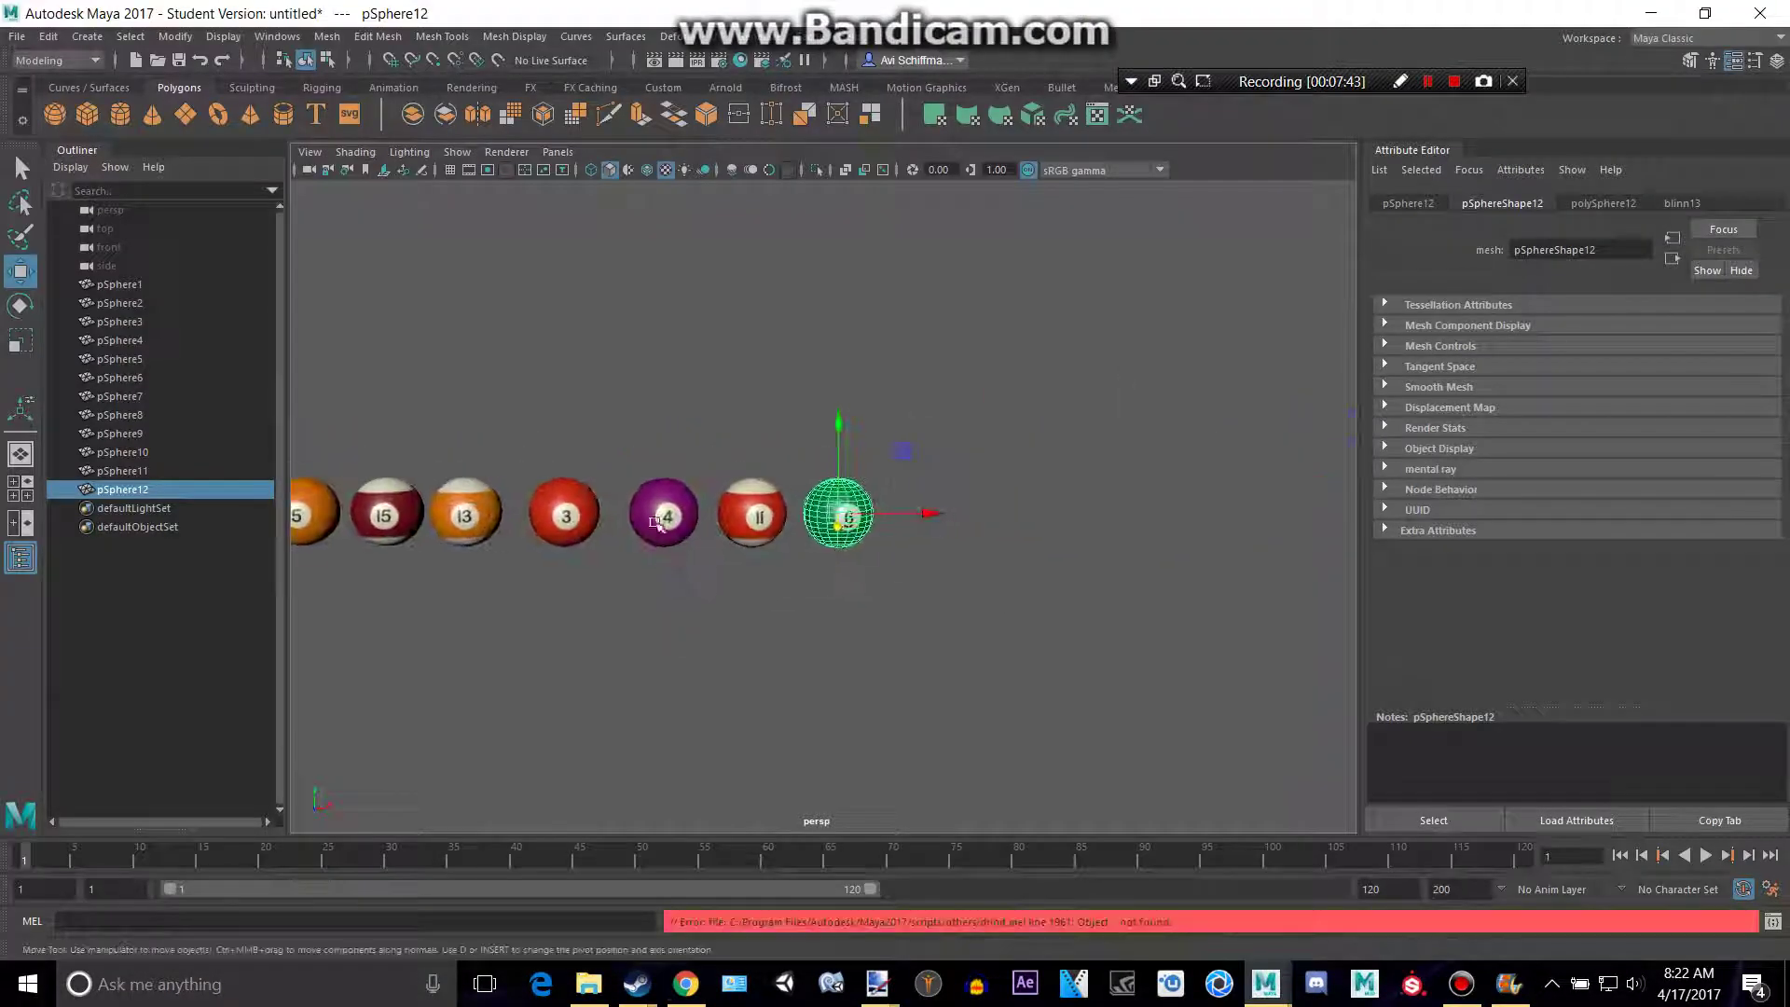
scroll(867, 562, "up", 3)
left_click(54, 125)
scroll(578, 417, "down", 3)
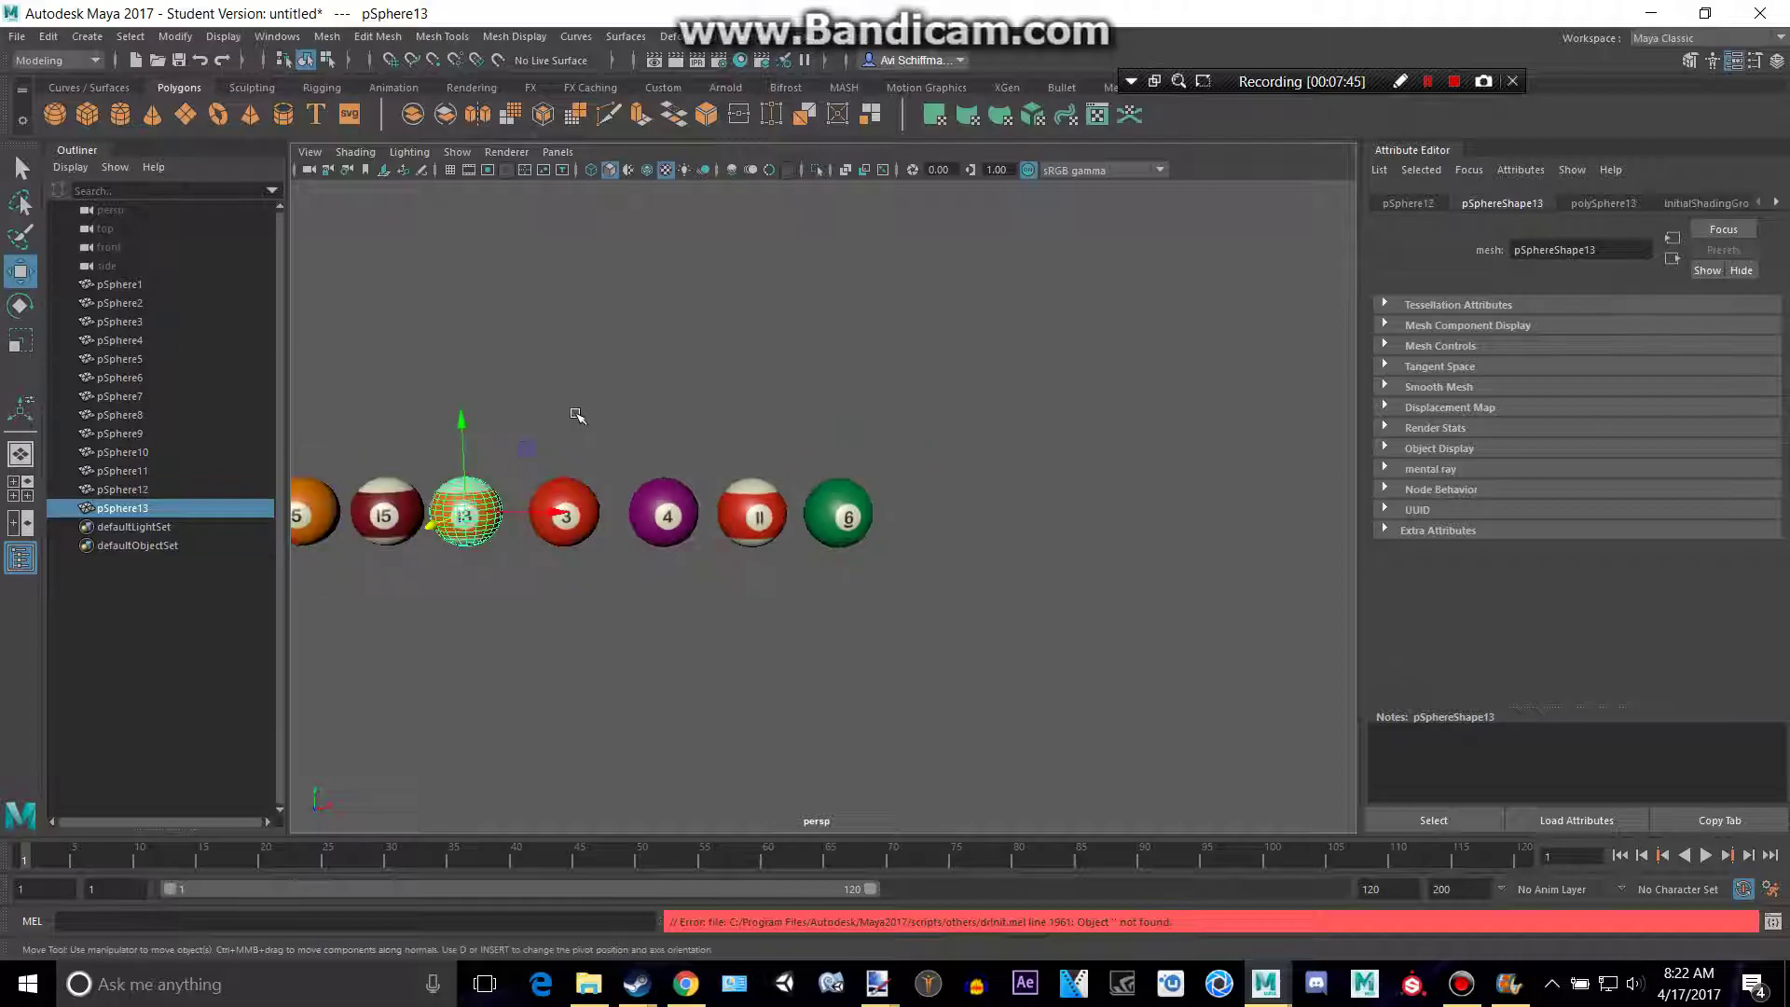
mouse_move(536, 517)
left_mouse_down()
mouse_move(1027, 607)
mouse_move(1004, 600)
left_mouse_up()
mouse_move(906, 432)
right_mouse_down()
mouse_move(926, 887)
mouse_move(895, 910)
right_mouse_up()
left_click(746, 541)
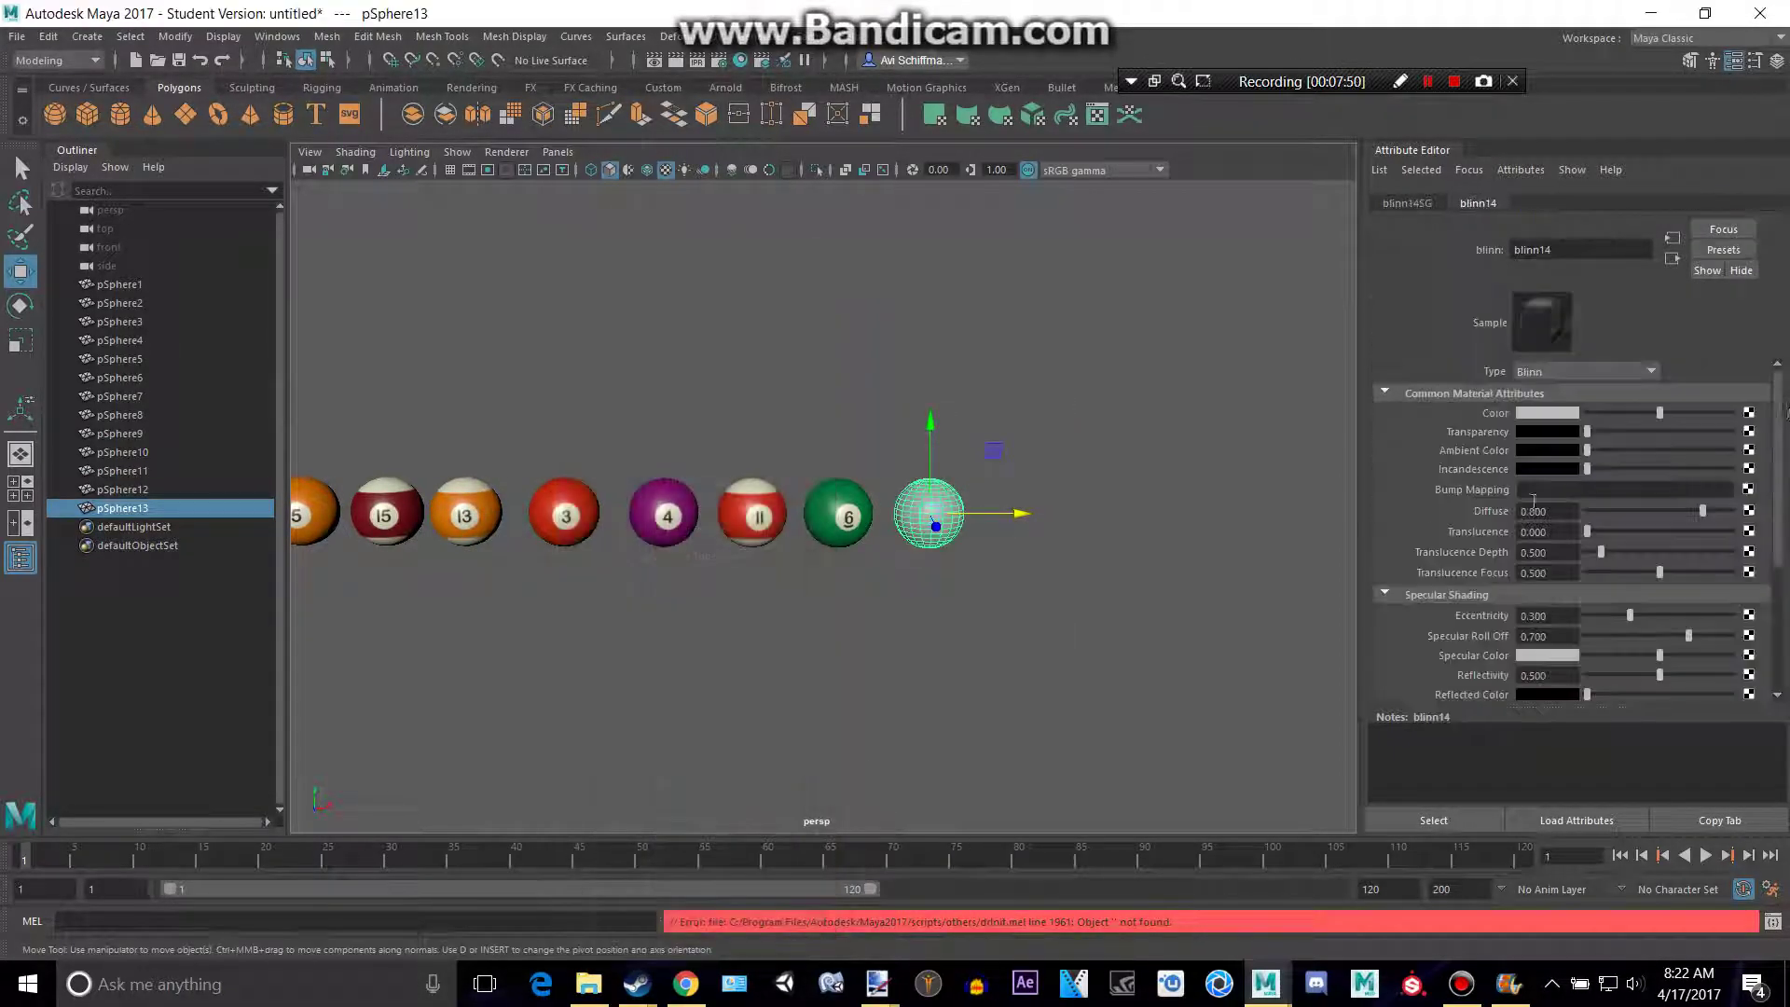
Texture the Blinn's colour with the file 16081.jpg, making it the 10 ball
left_click(1748, 412)
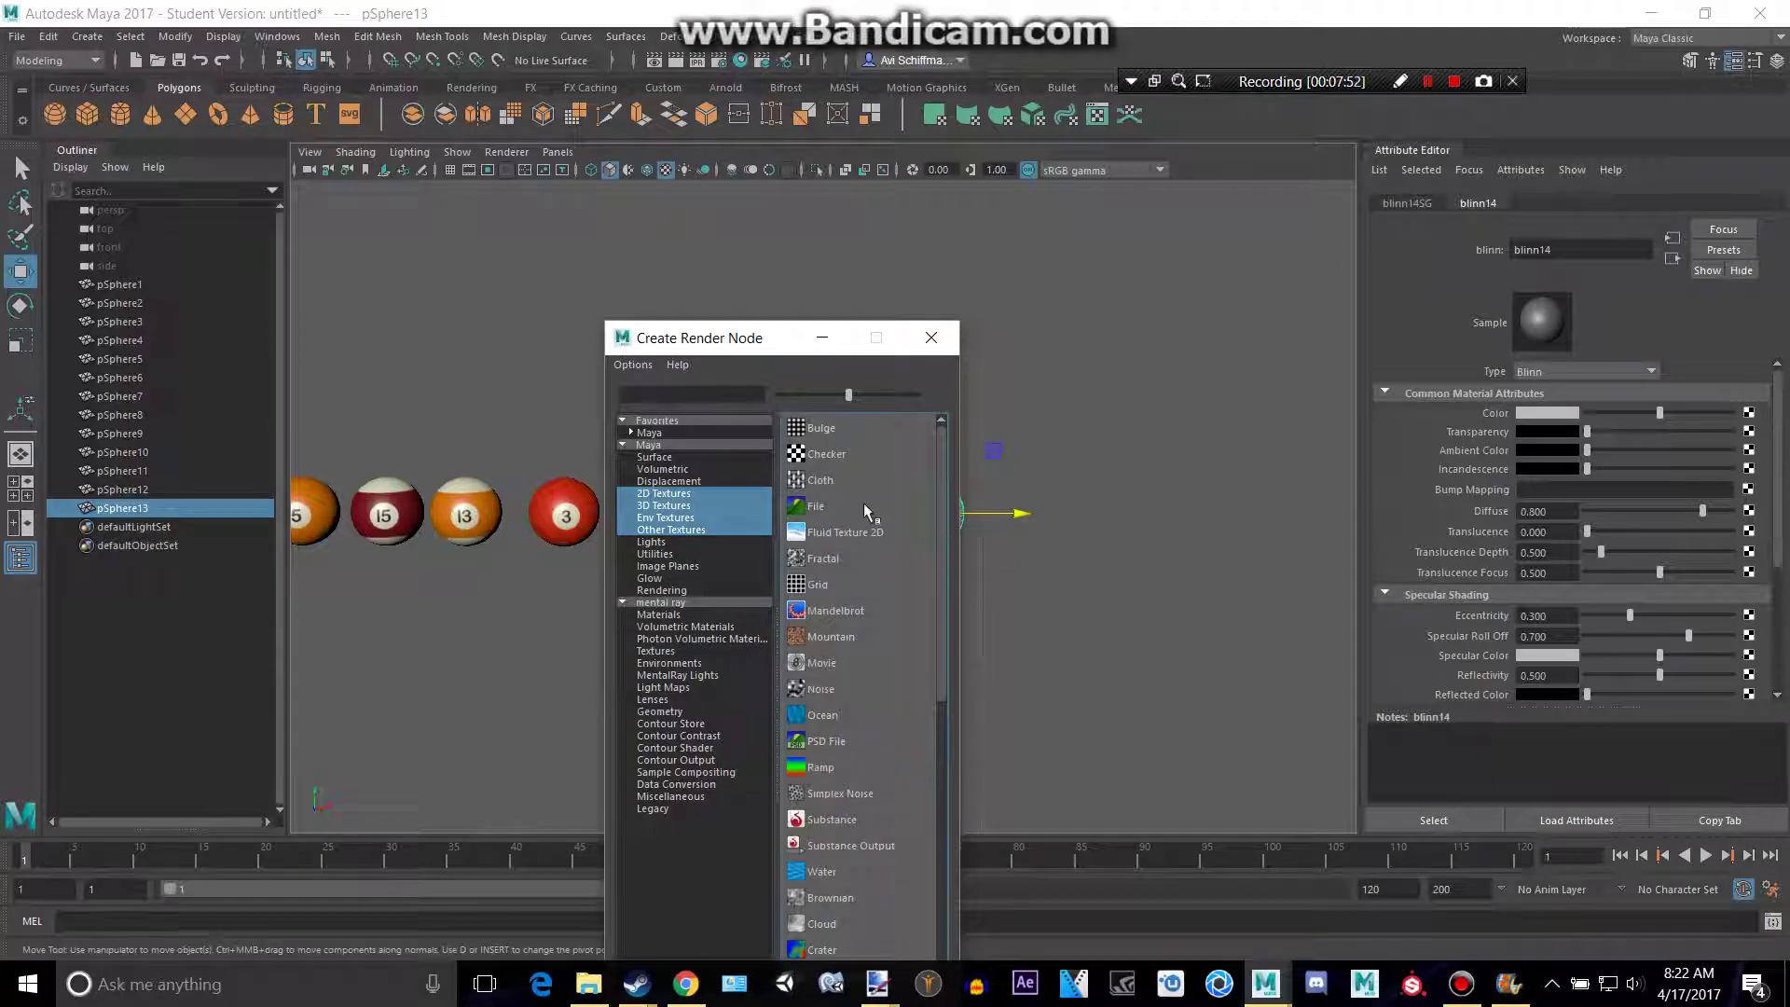
left_click(816, 505)
left_click(1754, 457)
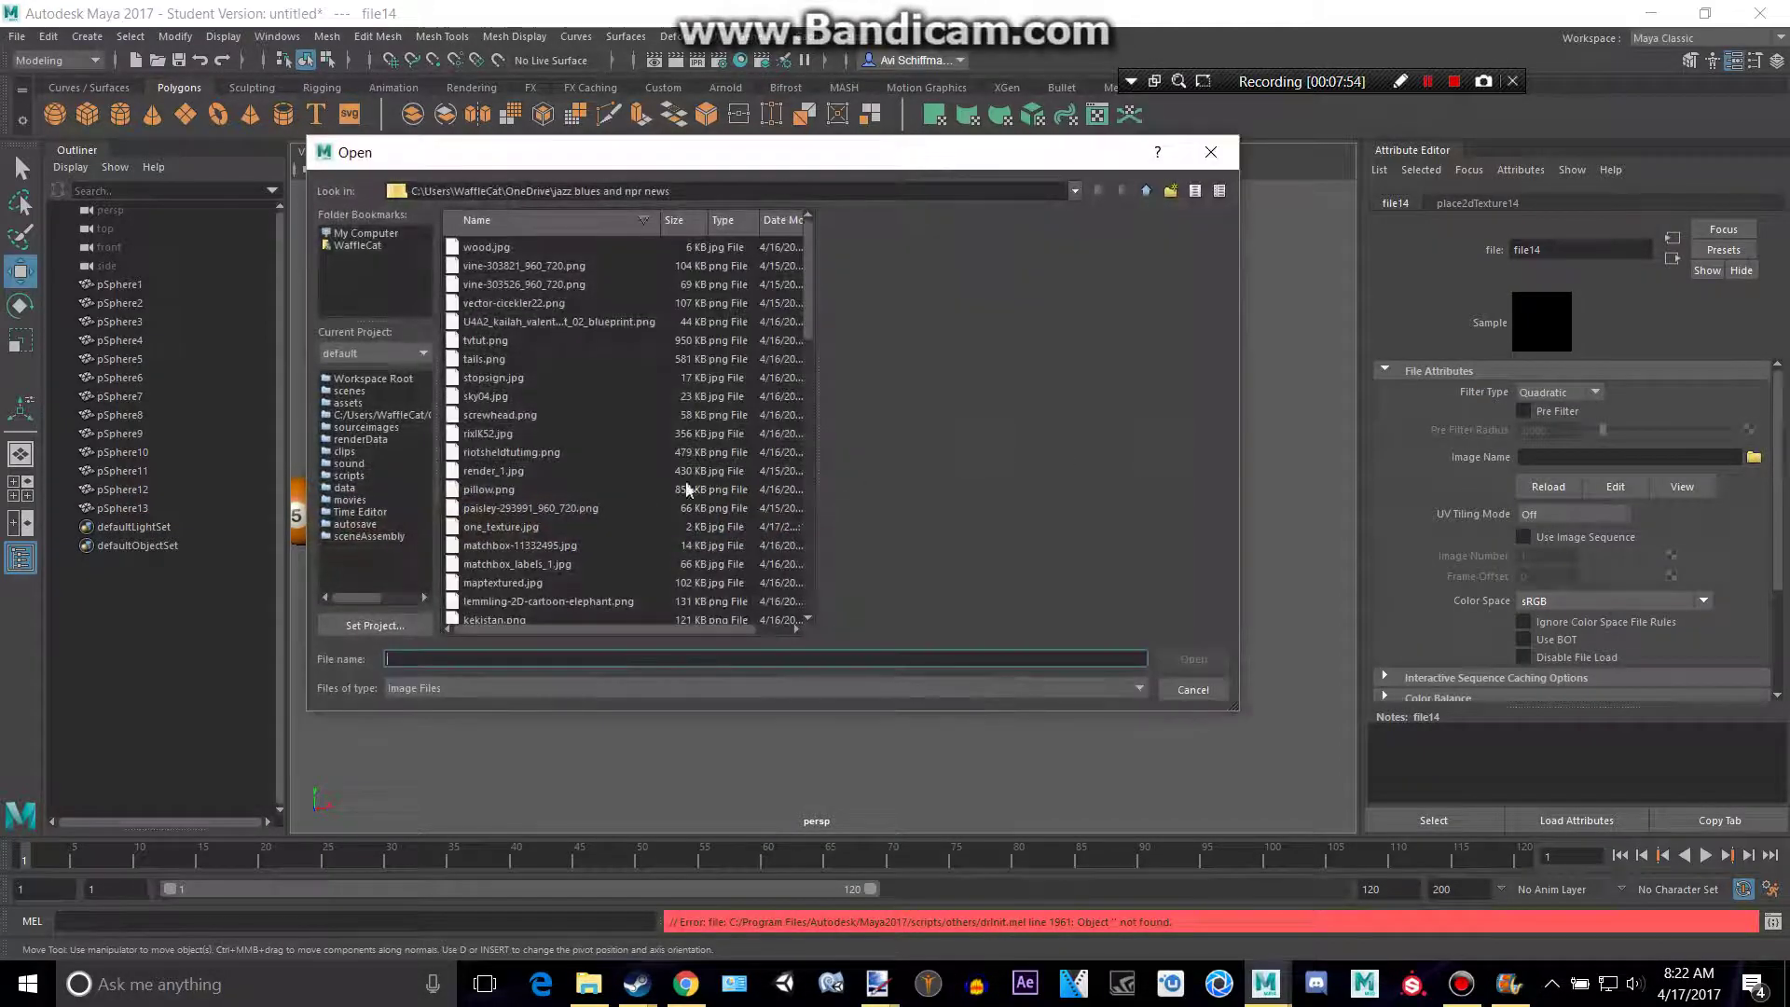
type("16")
key("alt+Tab")
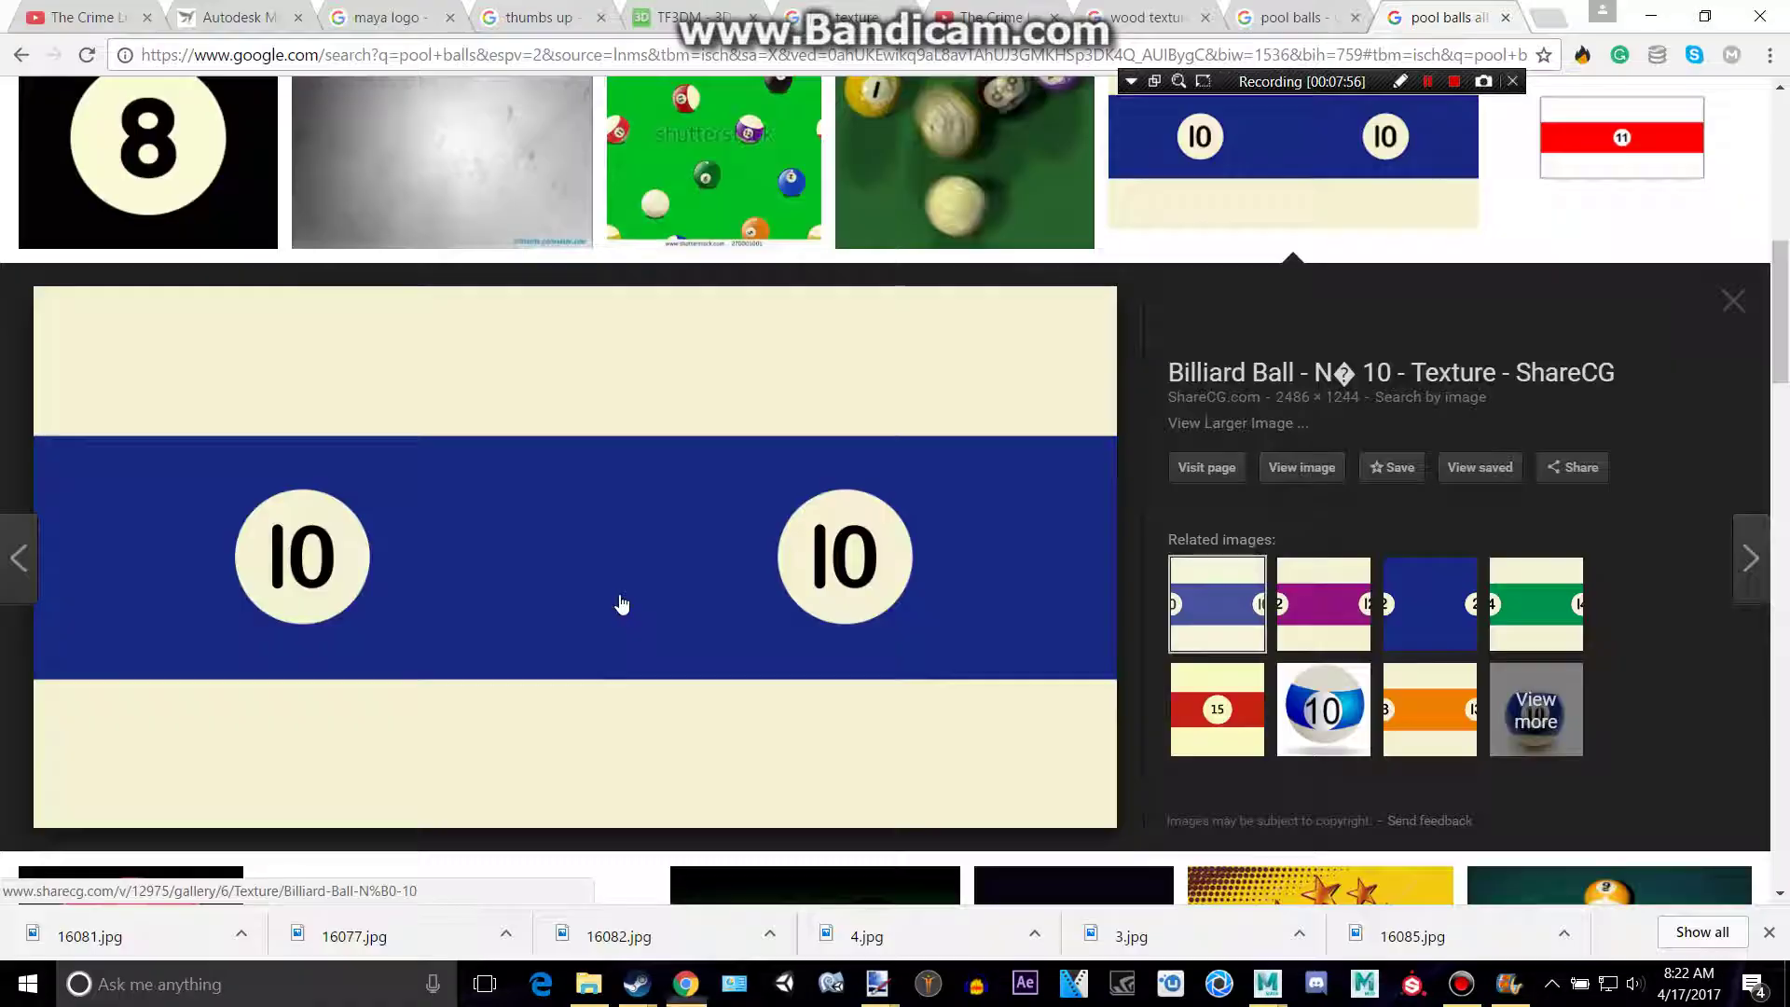
key("alt+Tab")
key("BackSpace")
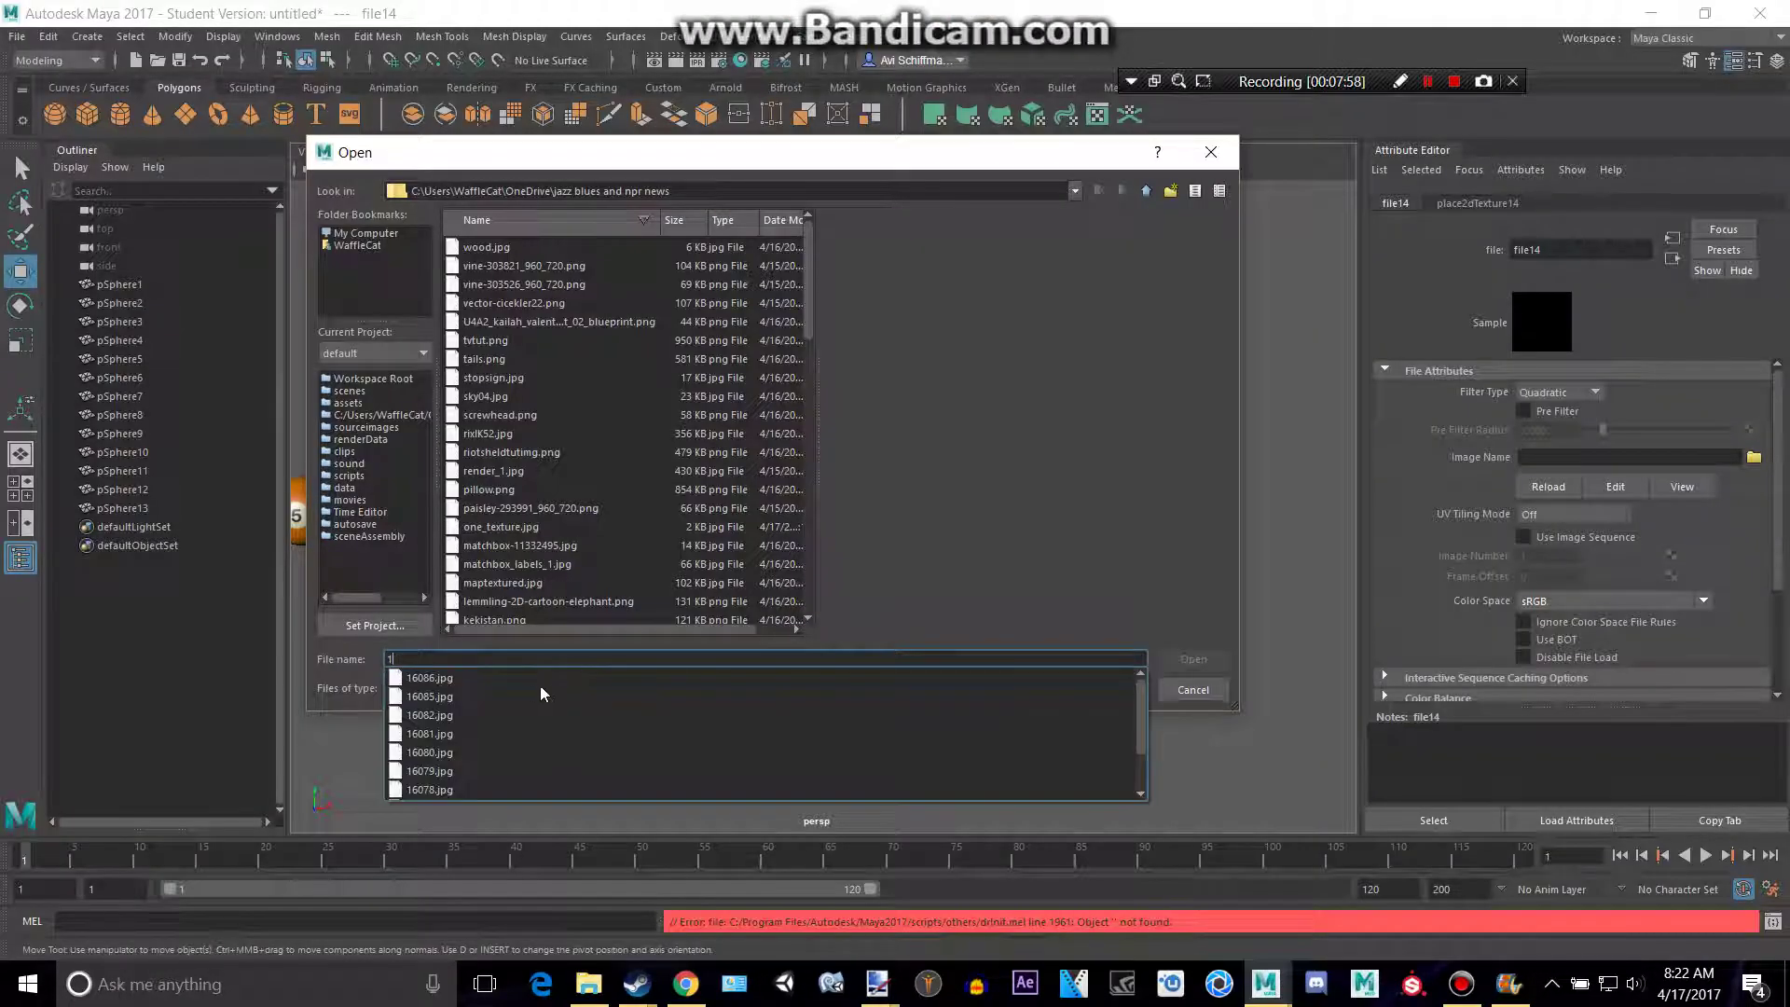
left_click(445, 735)
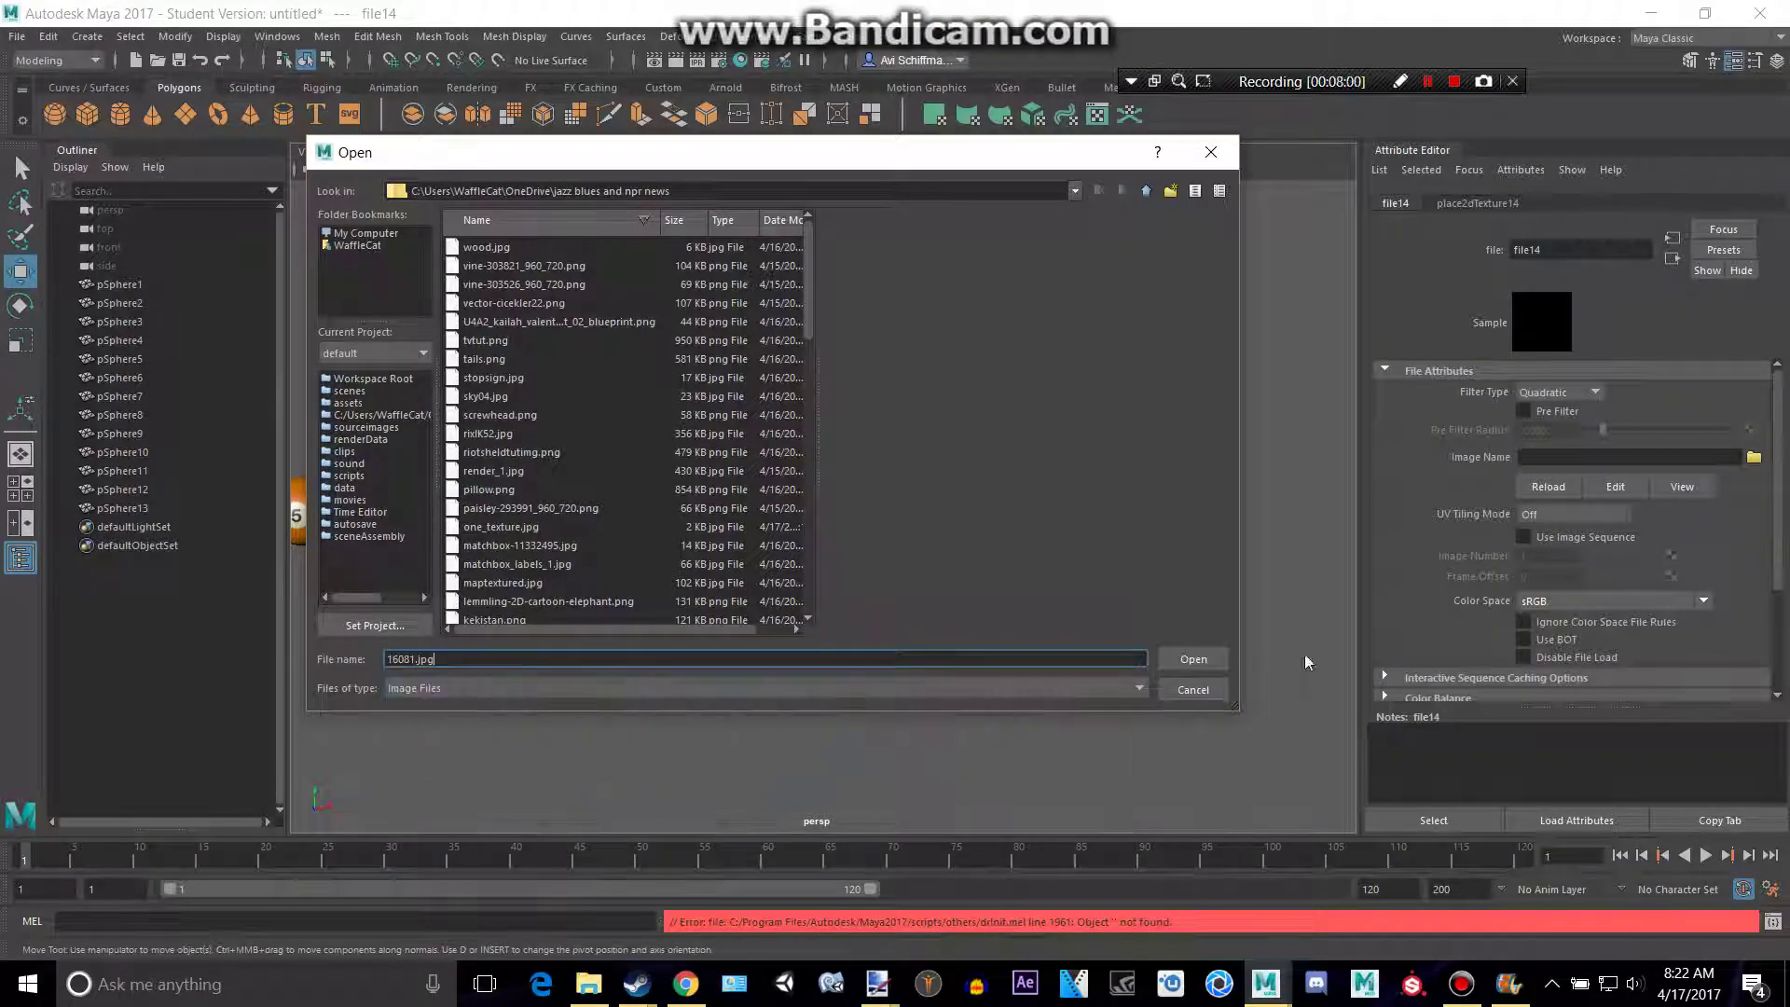
left_click(1220, 666)
Save the purple 12-ball texture image from the browser as 16083
key("alt+Tab")
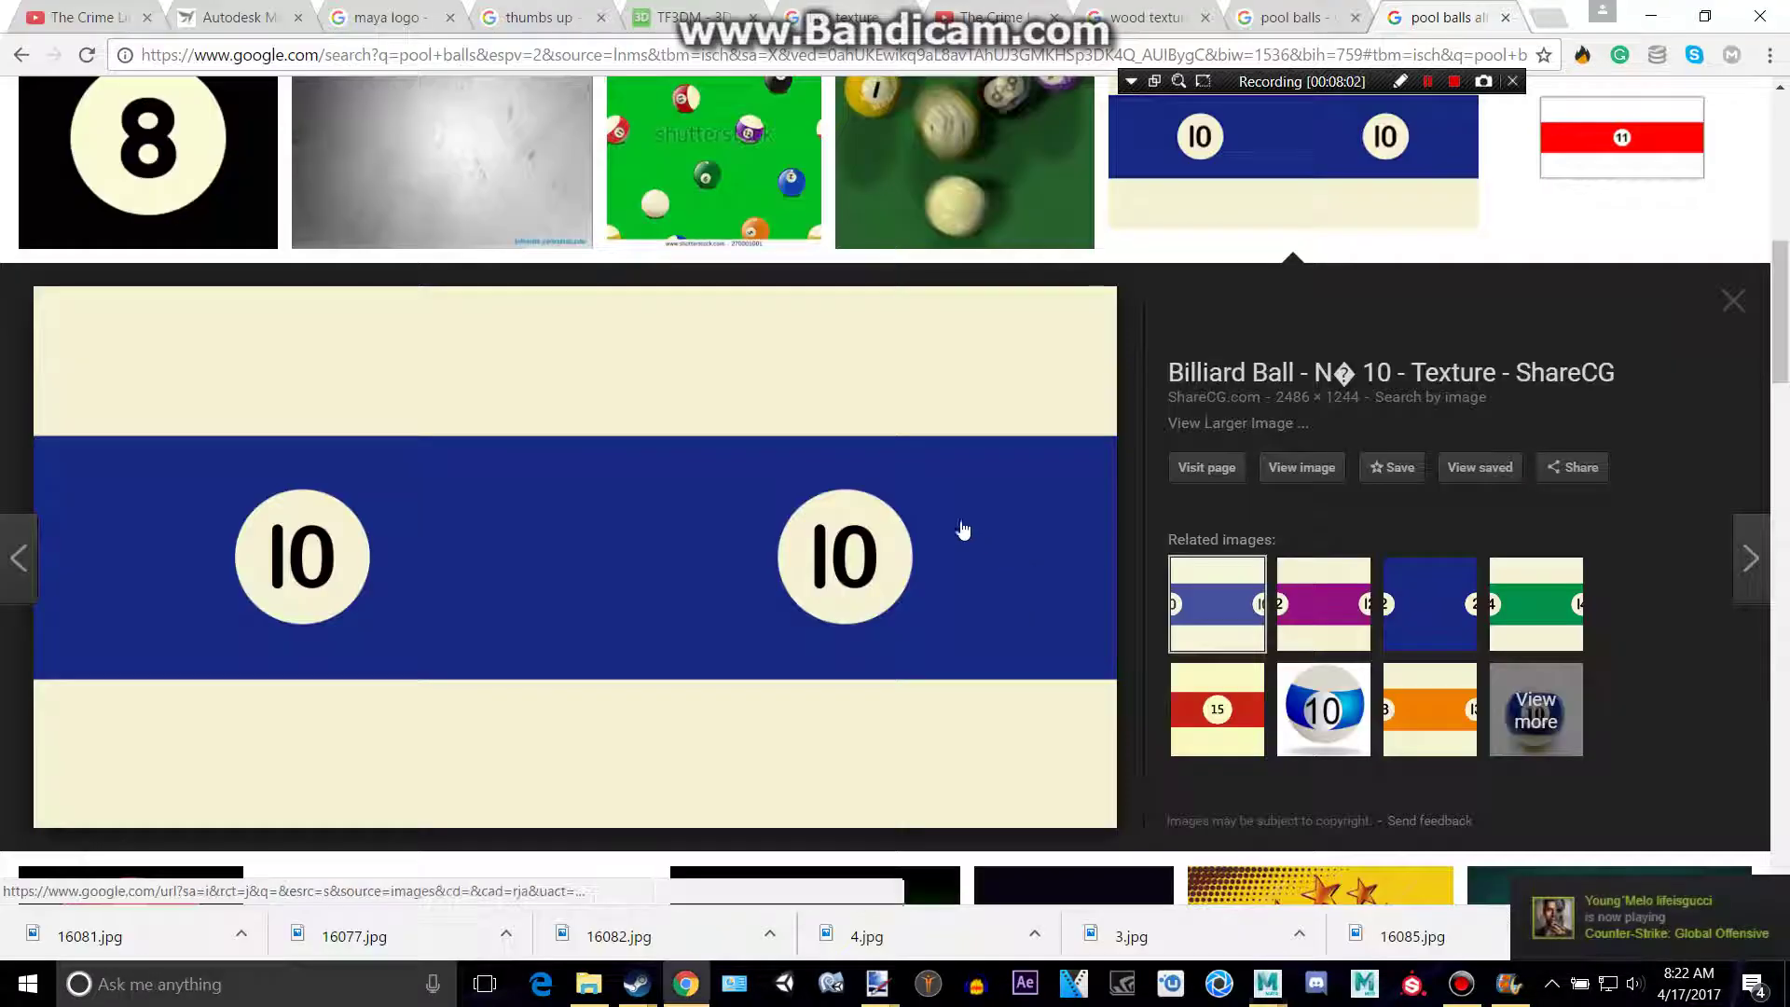
key("alt+Tab")
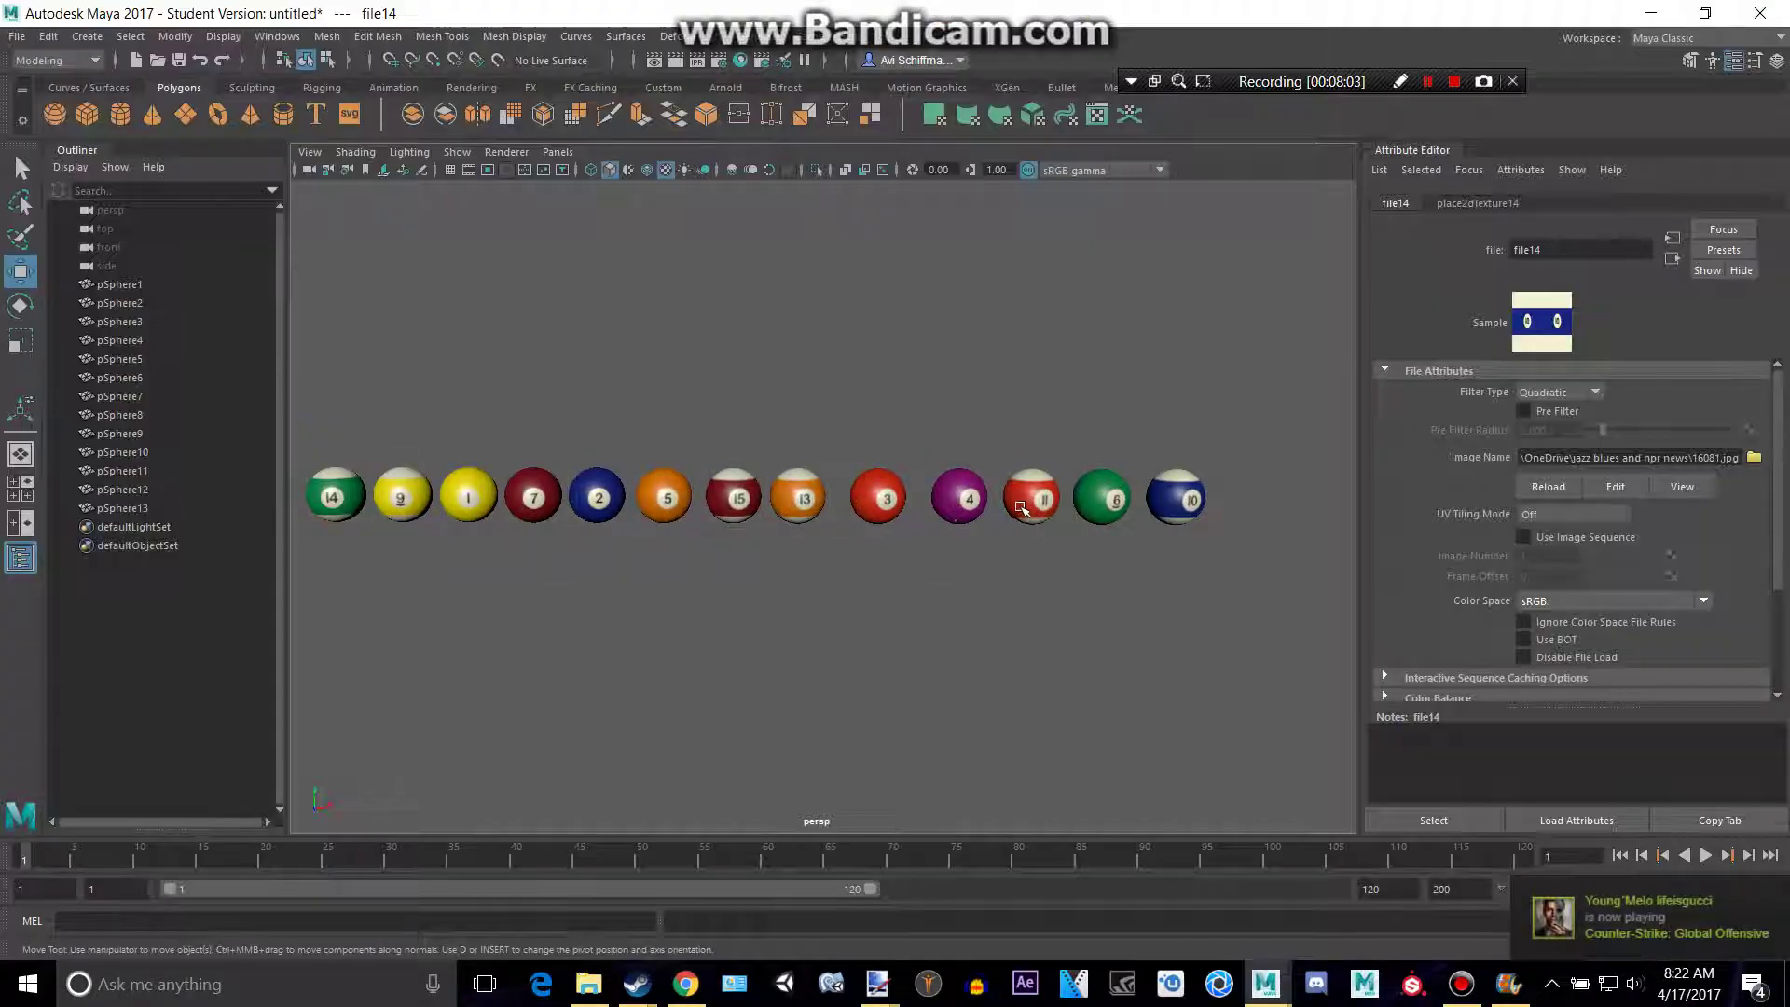
key("alt+Tab")
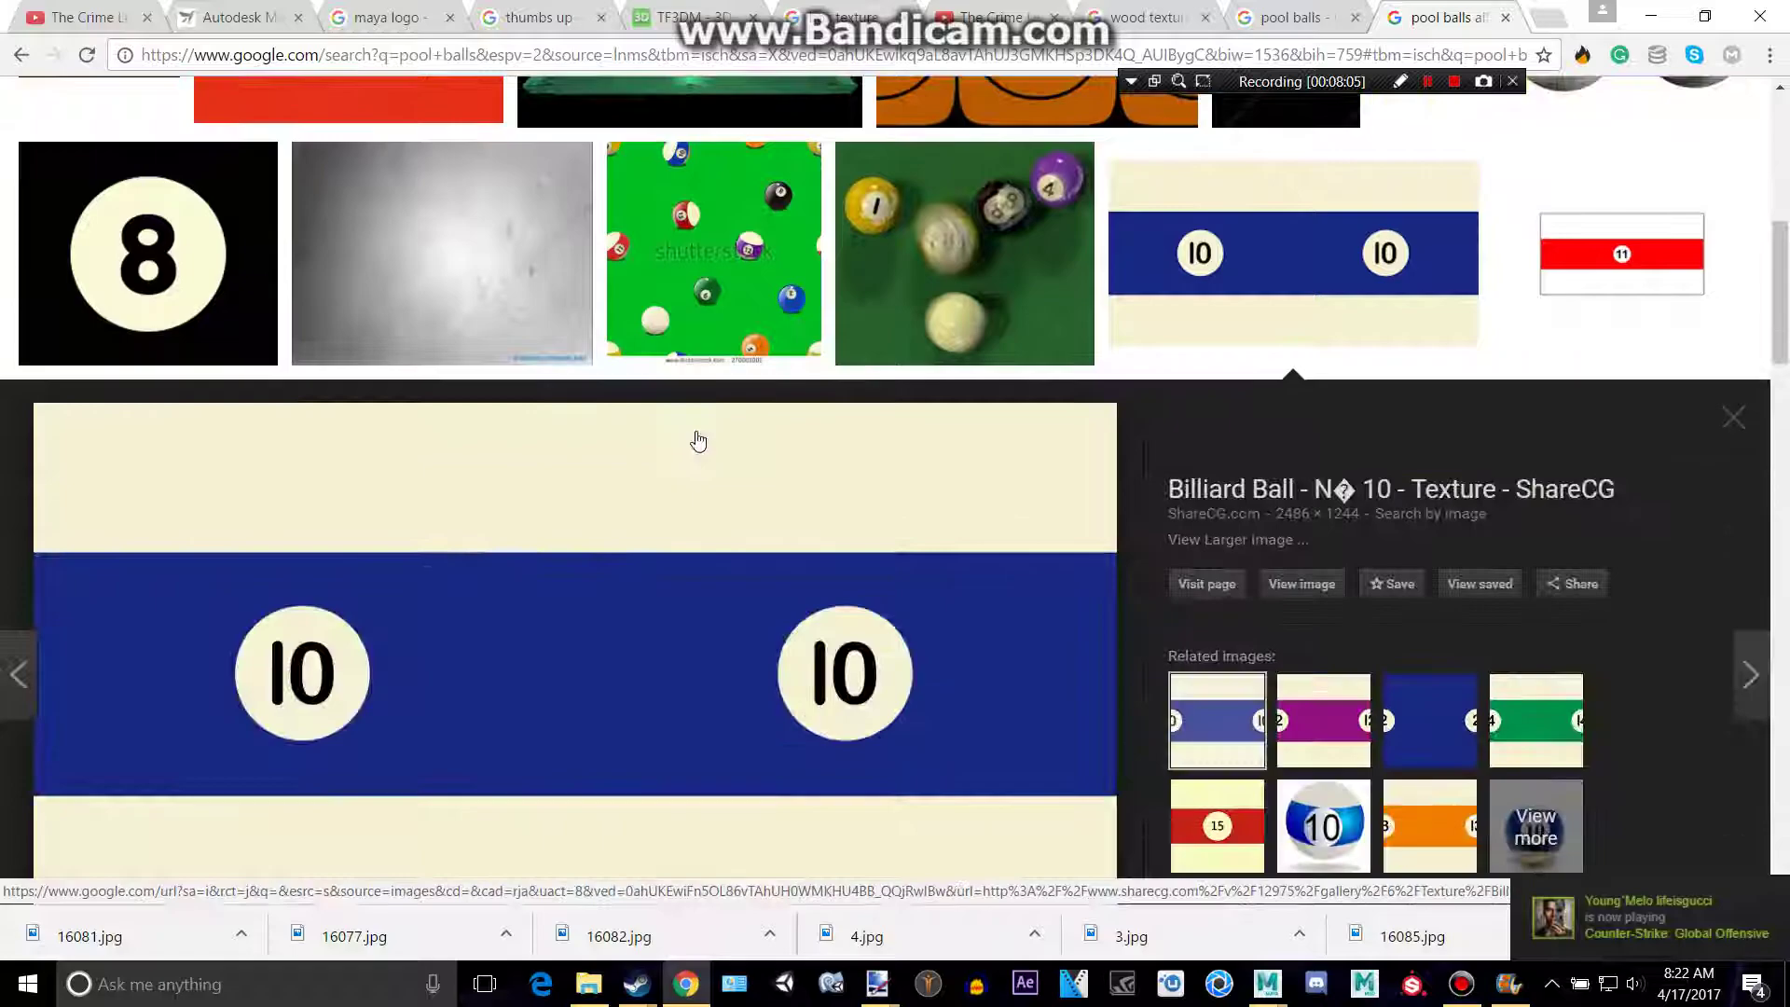
left_click(1290, 712)
right_click(901, 562)
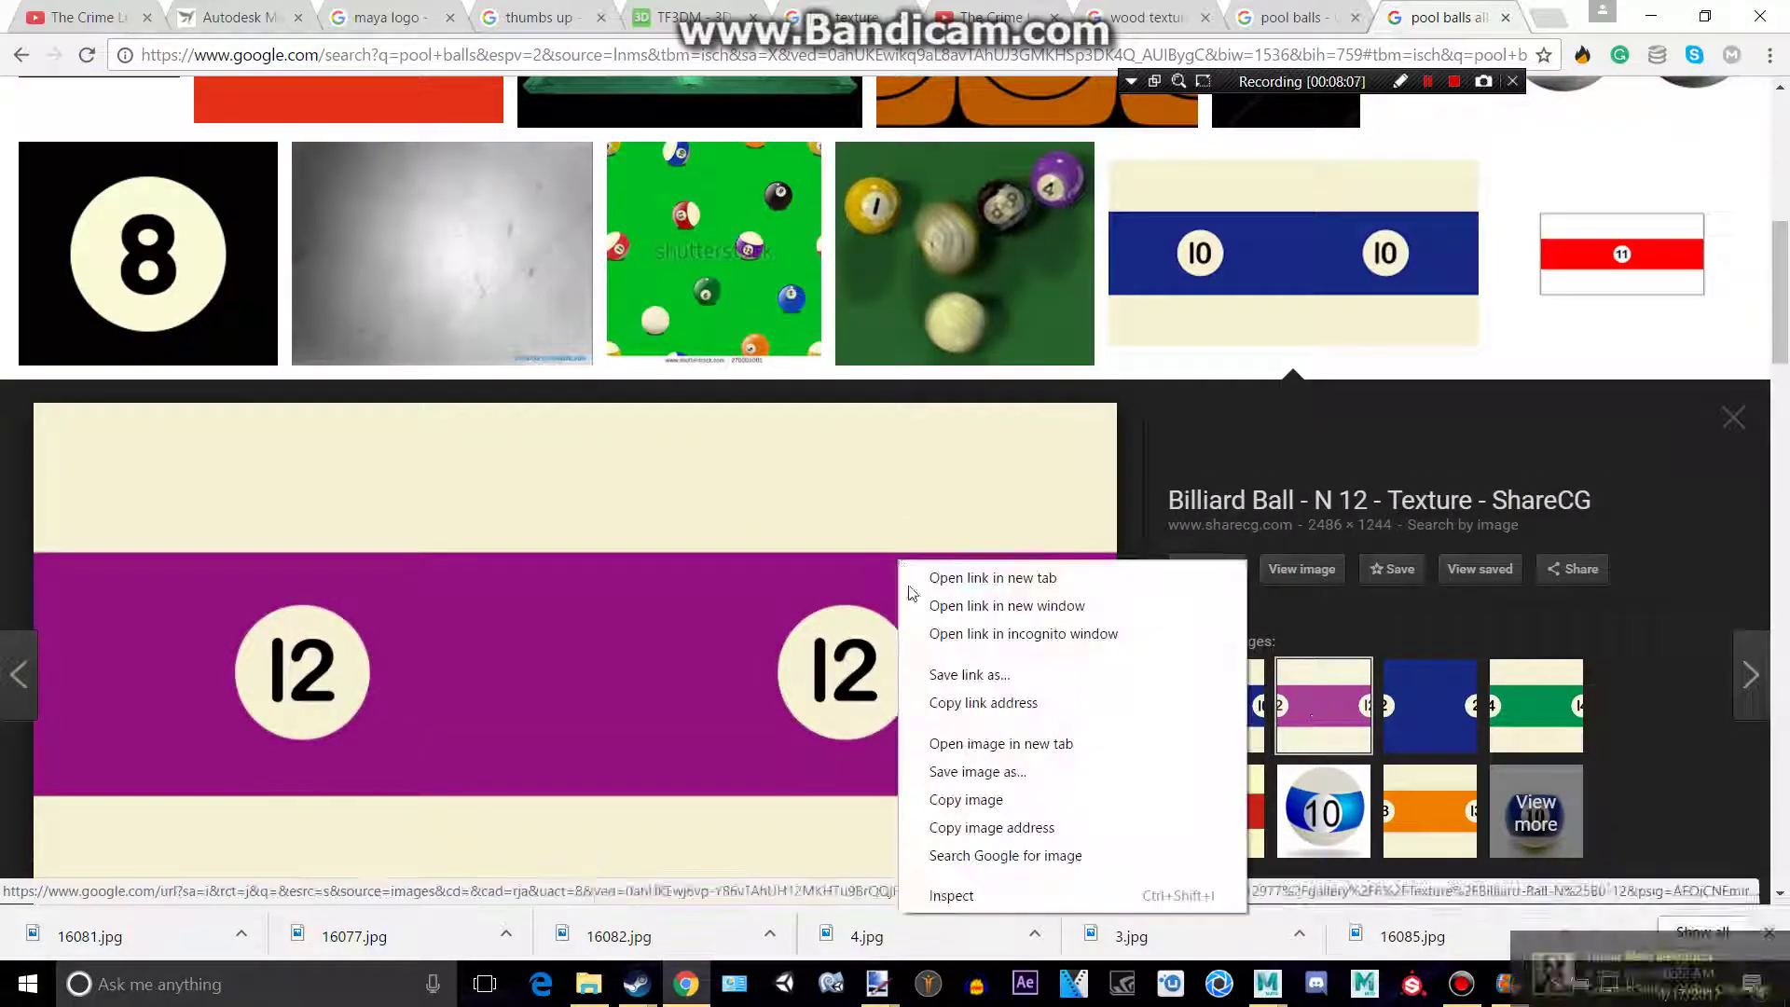
left_click(1011, 770)
left_click(1081, 824)
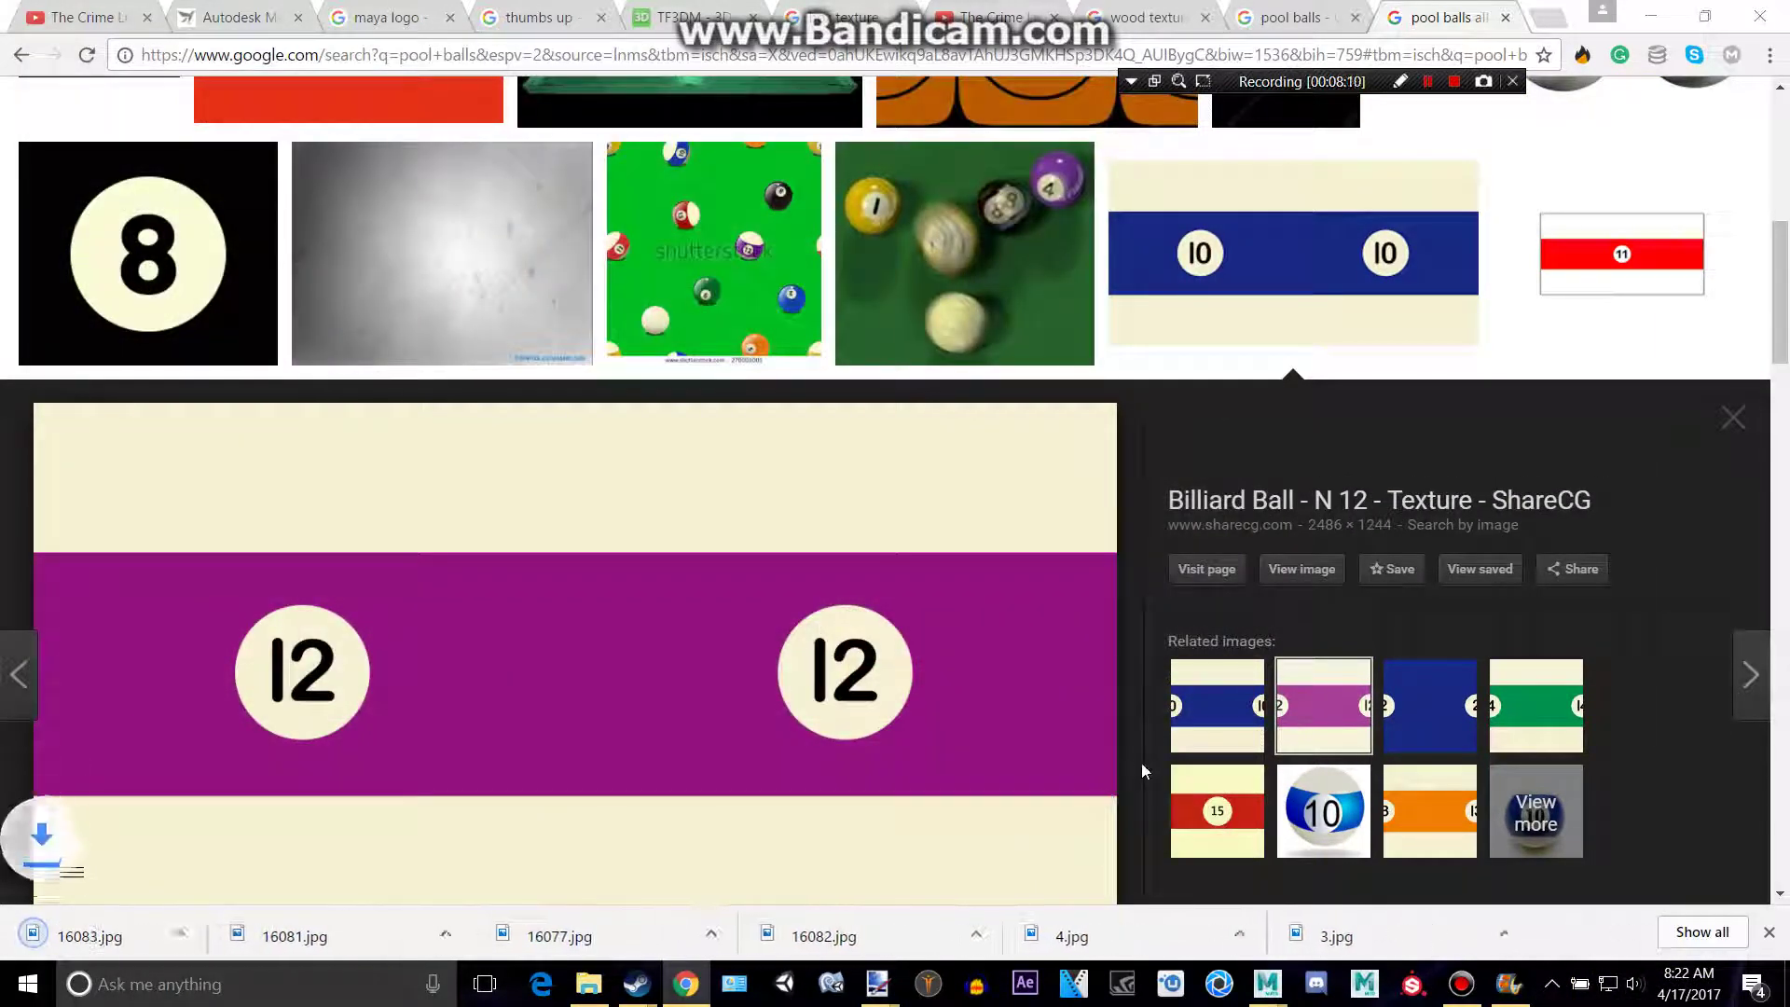
key("alt+Tab")
Create a sphere at the end of the row, frame it, and assign a new Blinn
left_click(55, 115)
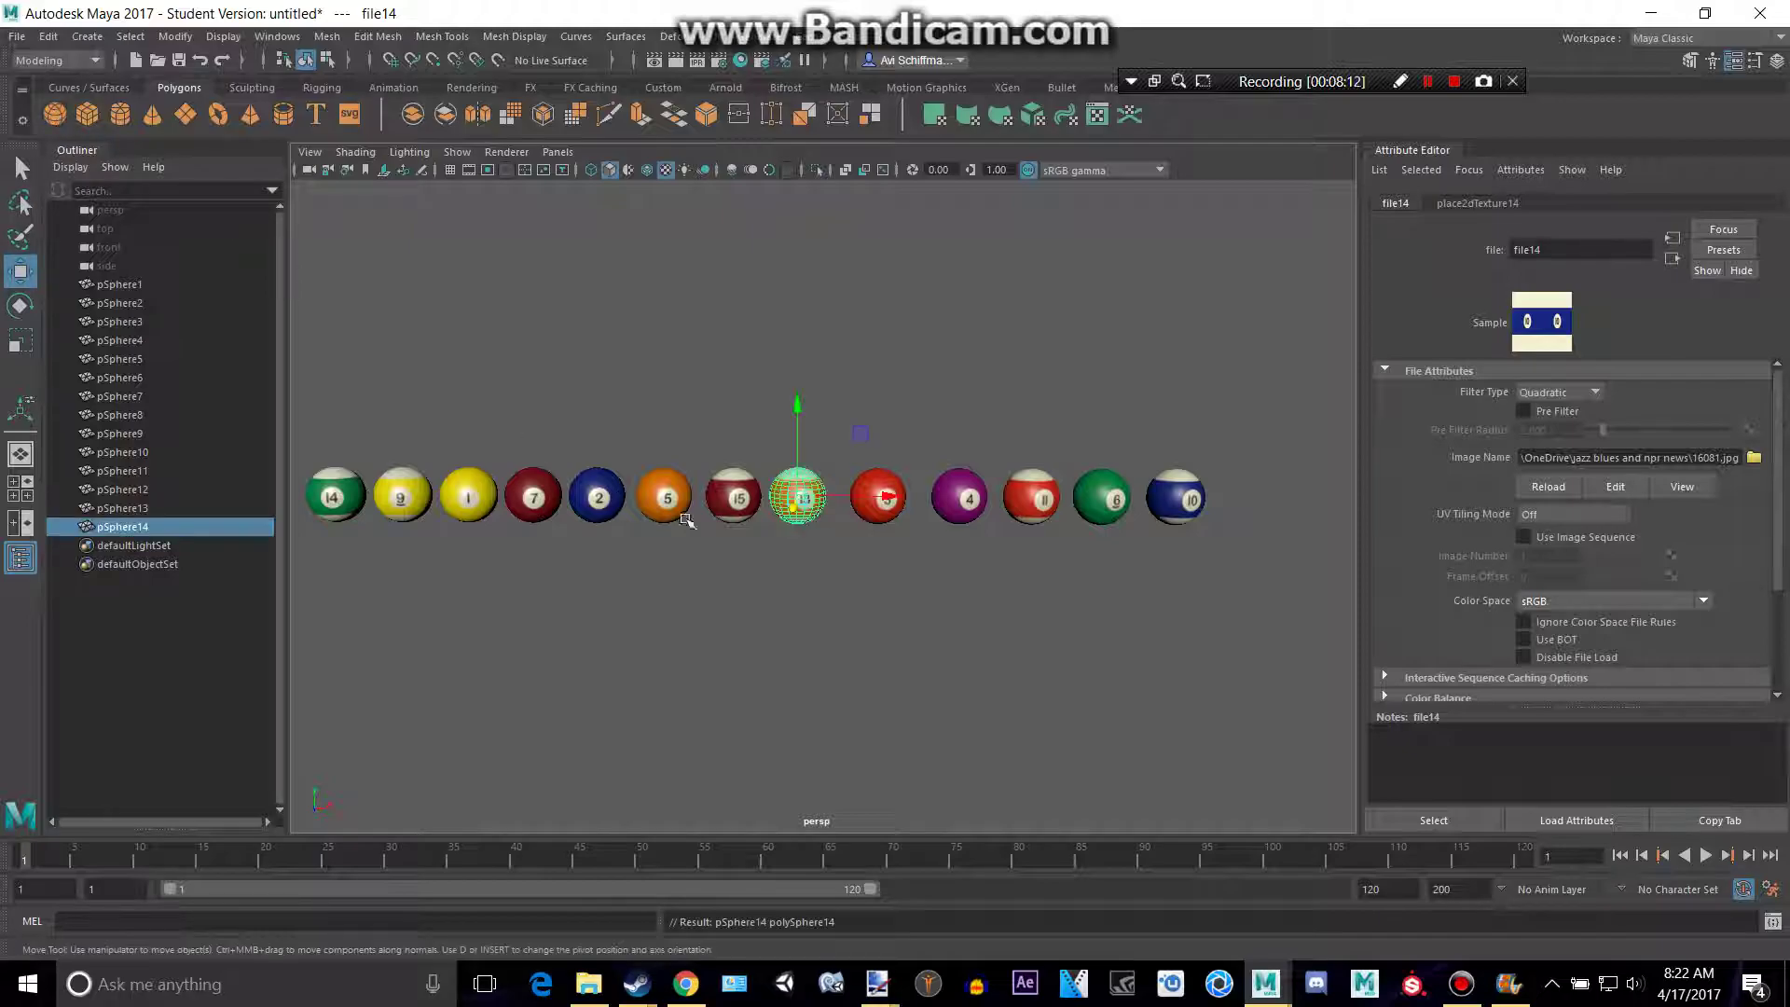
mouse_move(893, 497)
left_mouse_down()
mouse_move(1349, 594)
mouse_move(1332, 601)
left_mouse_up()
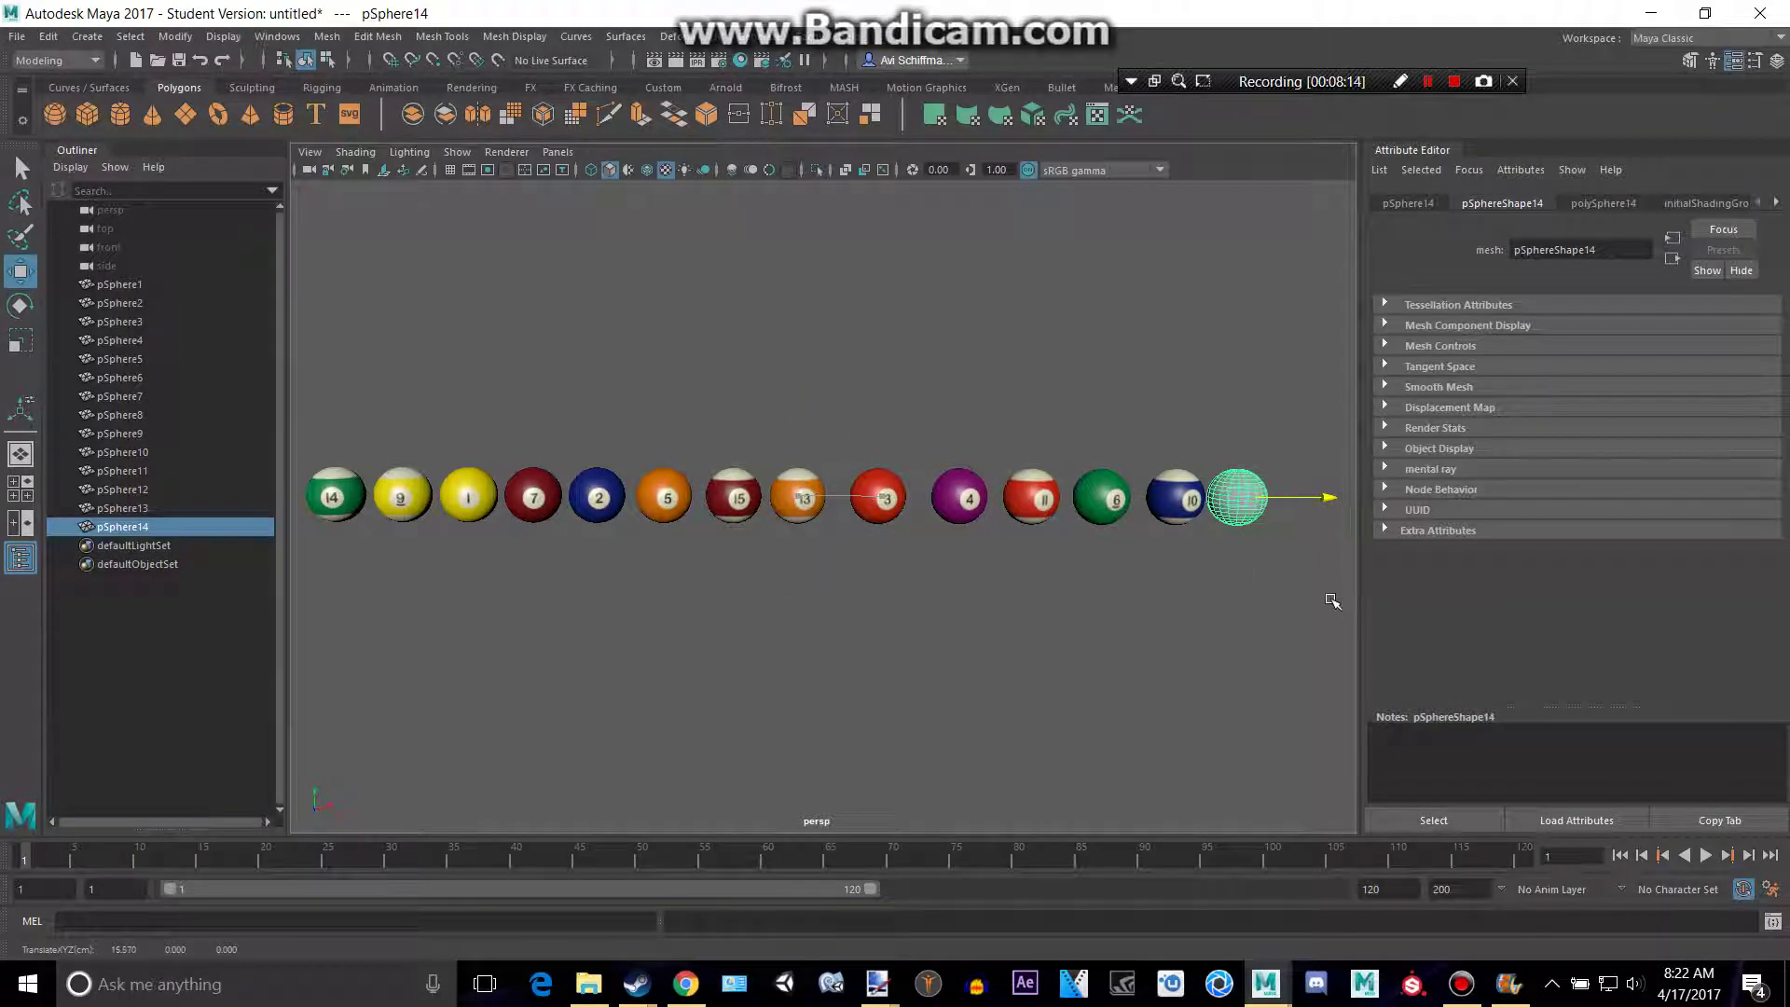
key("f")
right_click_drag(852, 452, 863, 905)
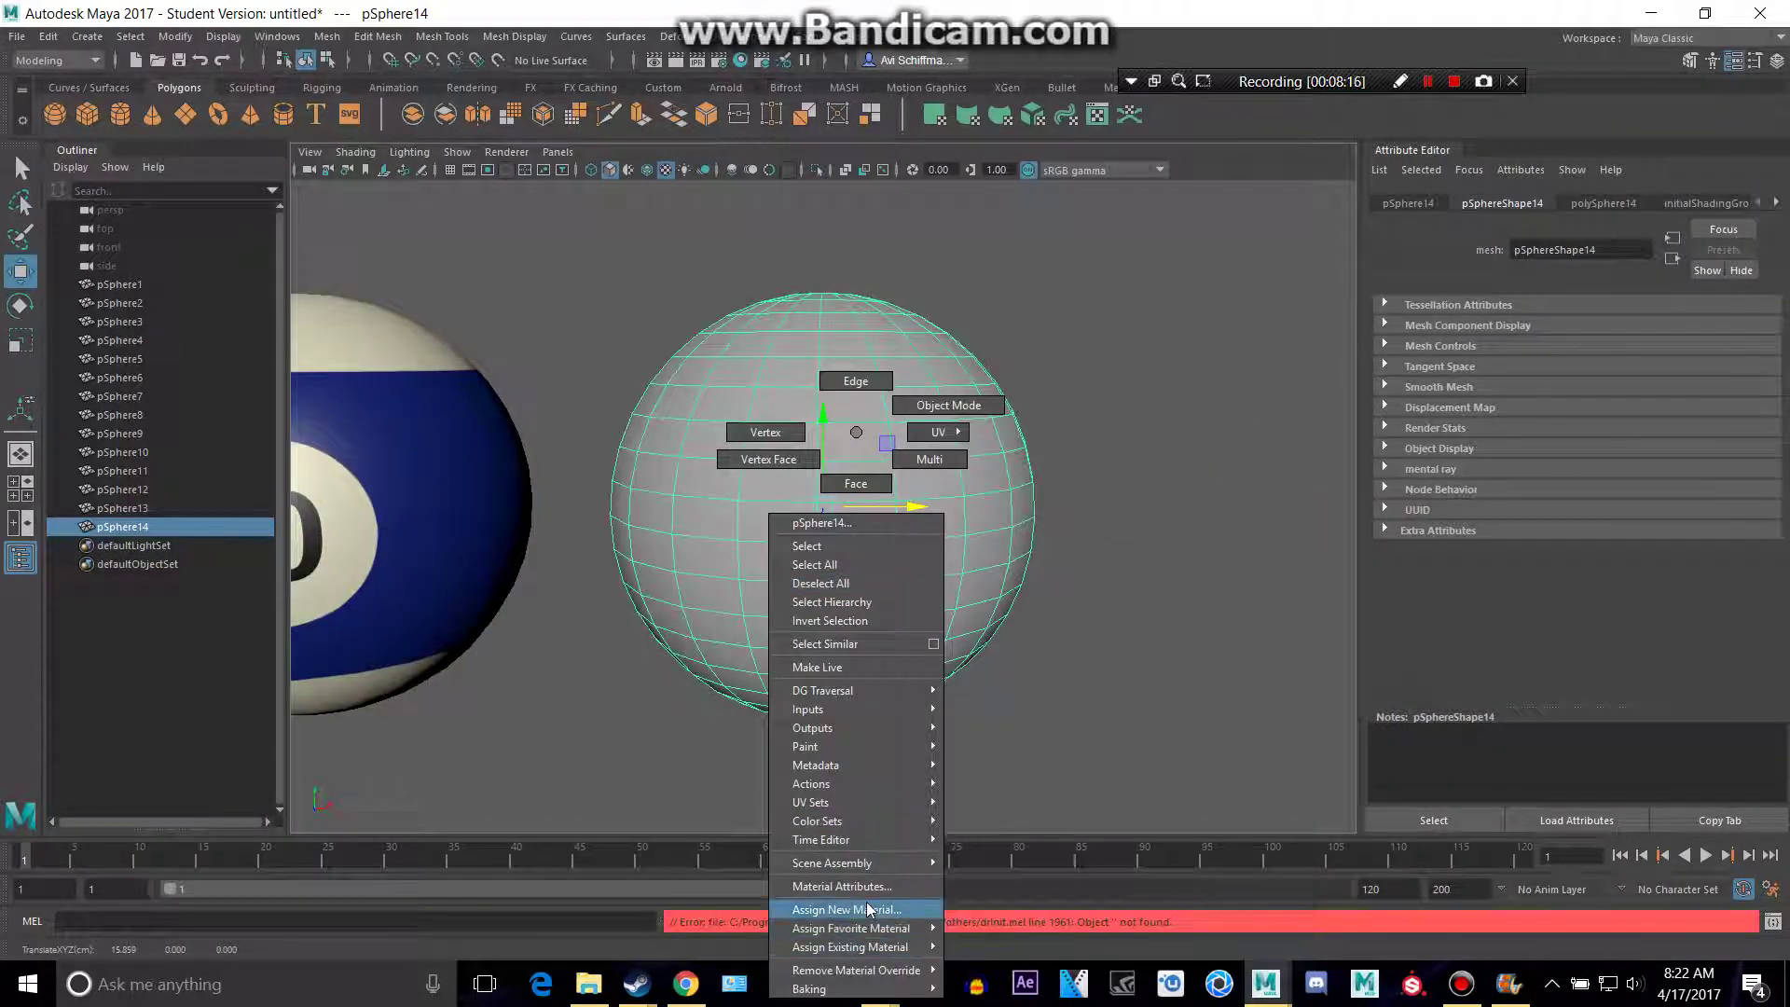
left_click(735, 508)
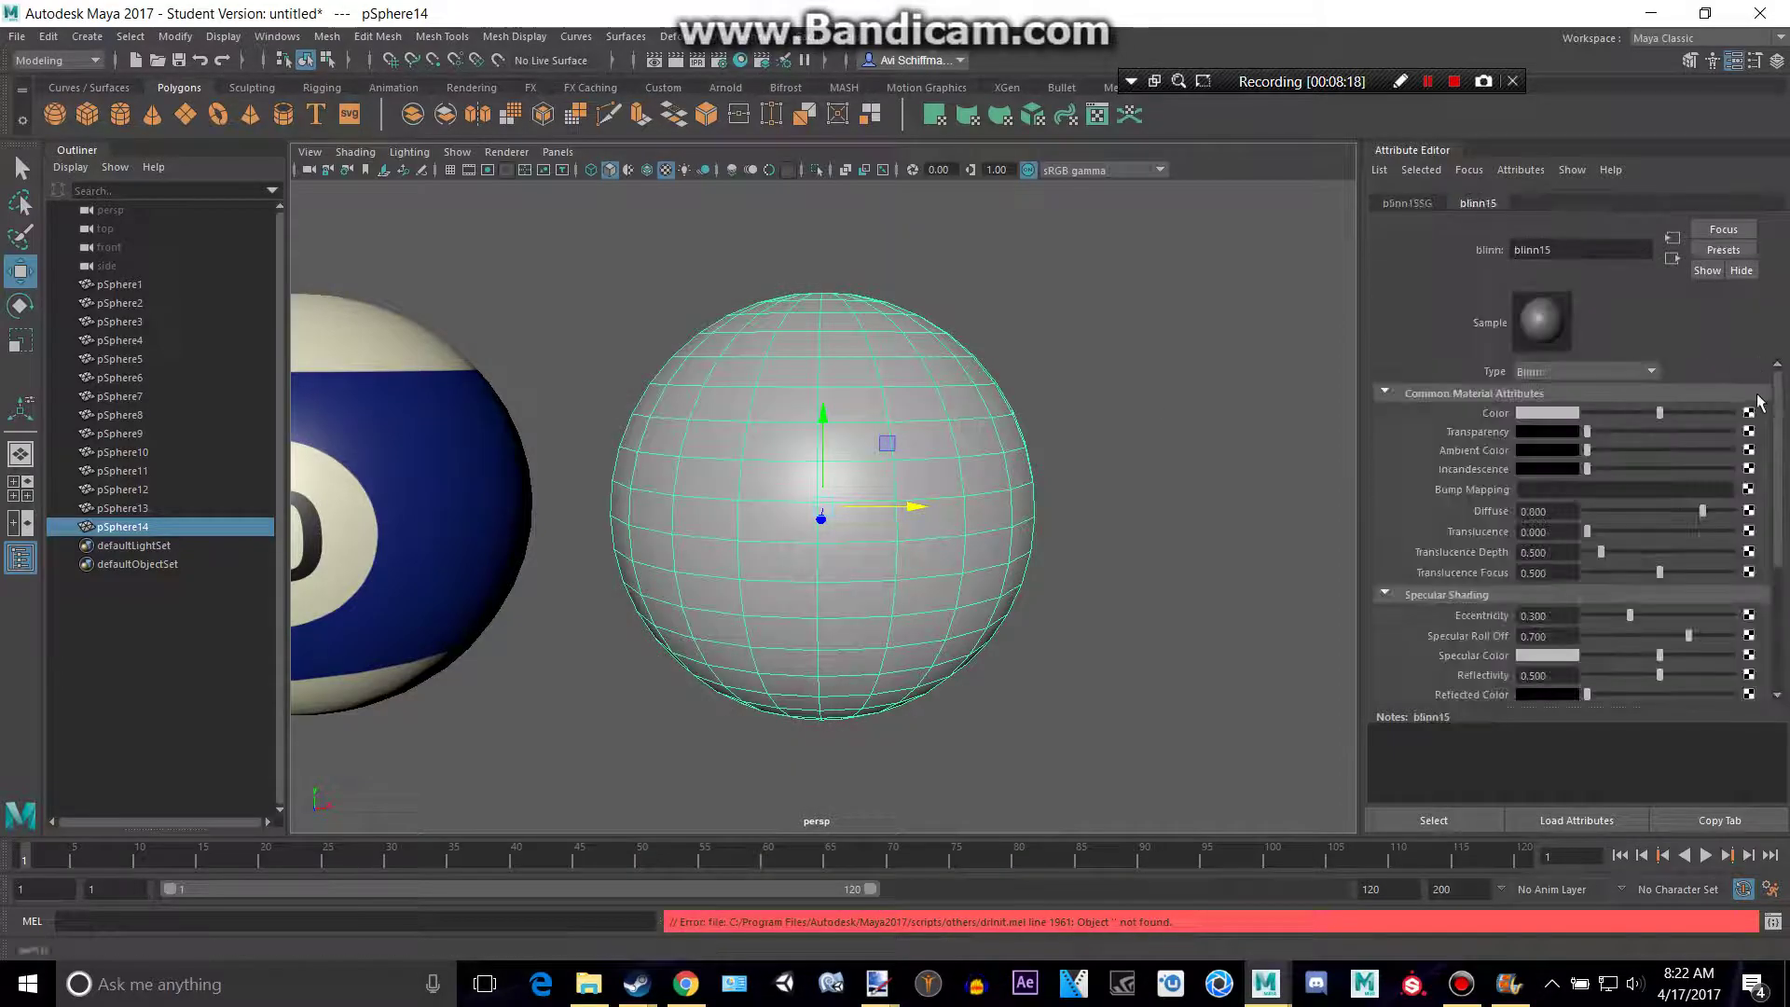
Map the Blinn's colour to a file texture using 16083.jpg
left_click(1748, 431)
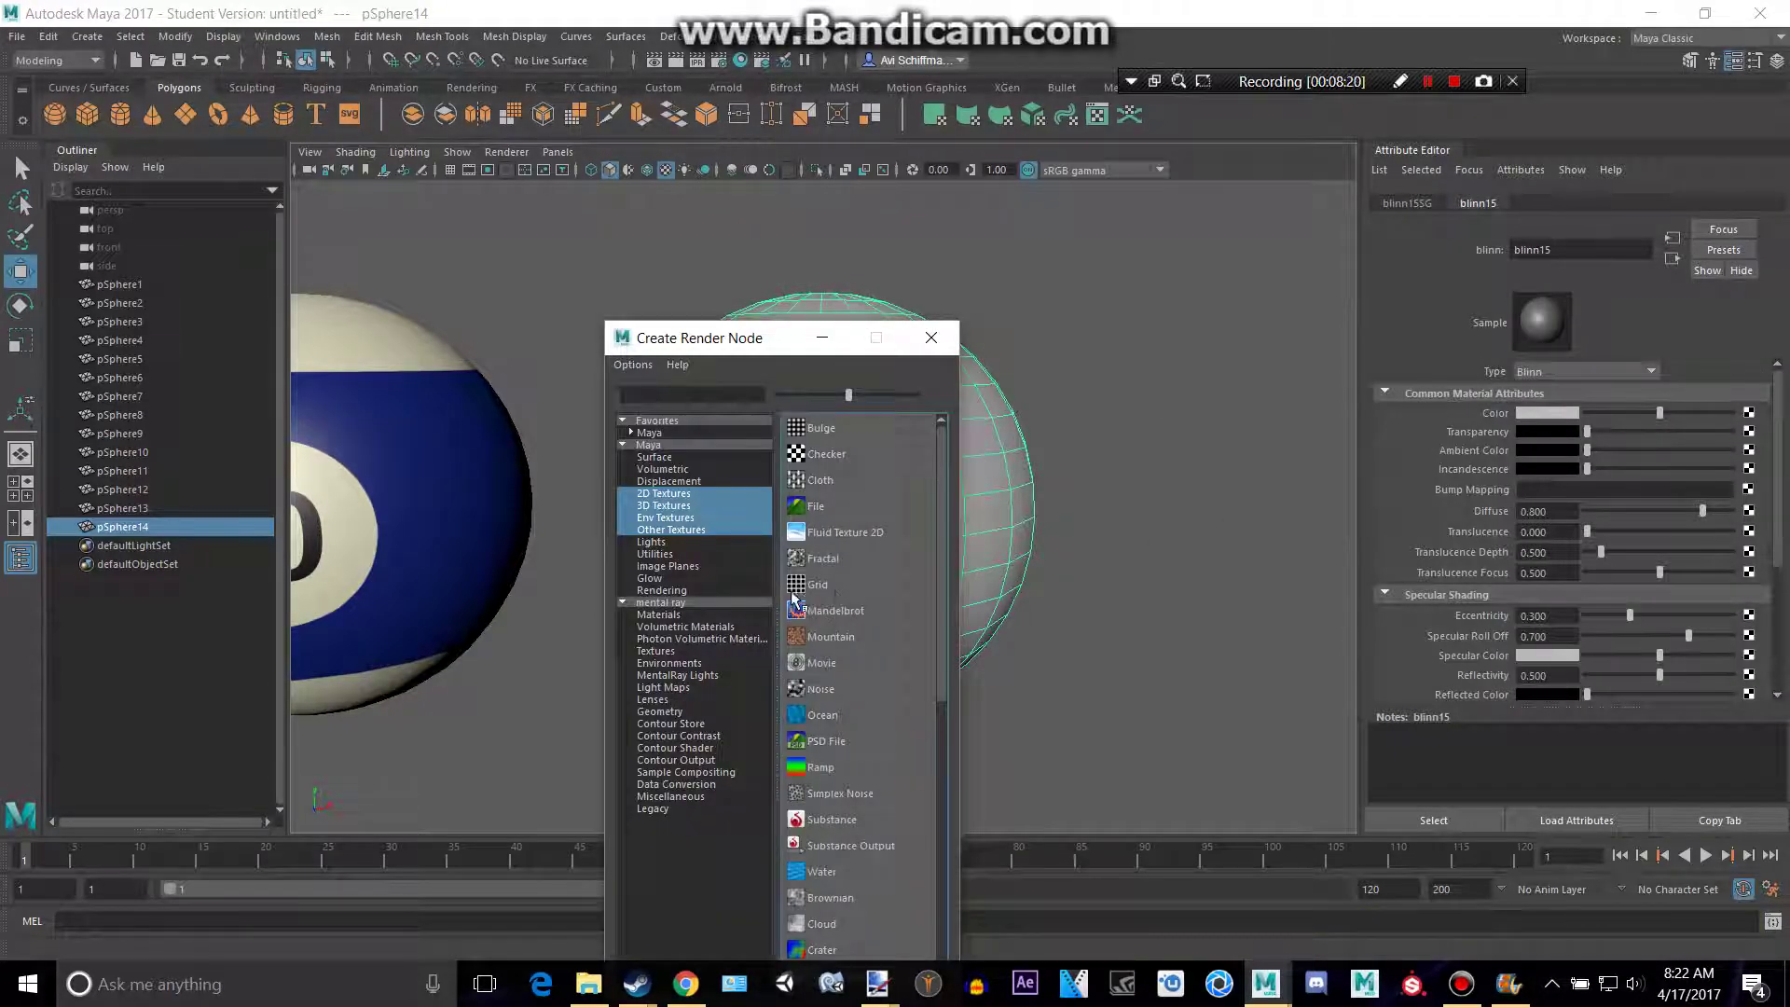
left_click(843, 507)
left_click(1747, 455)
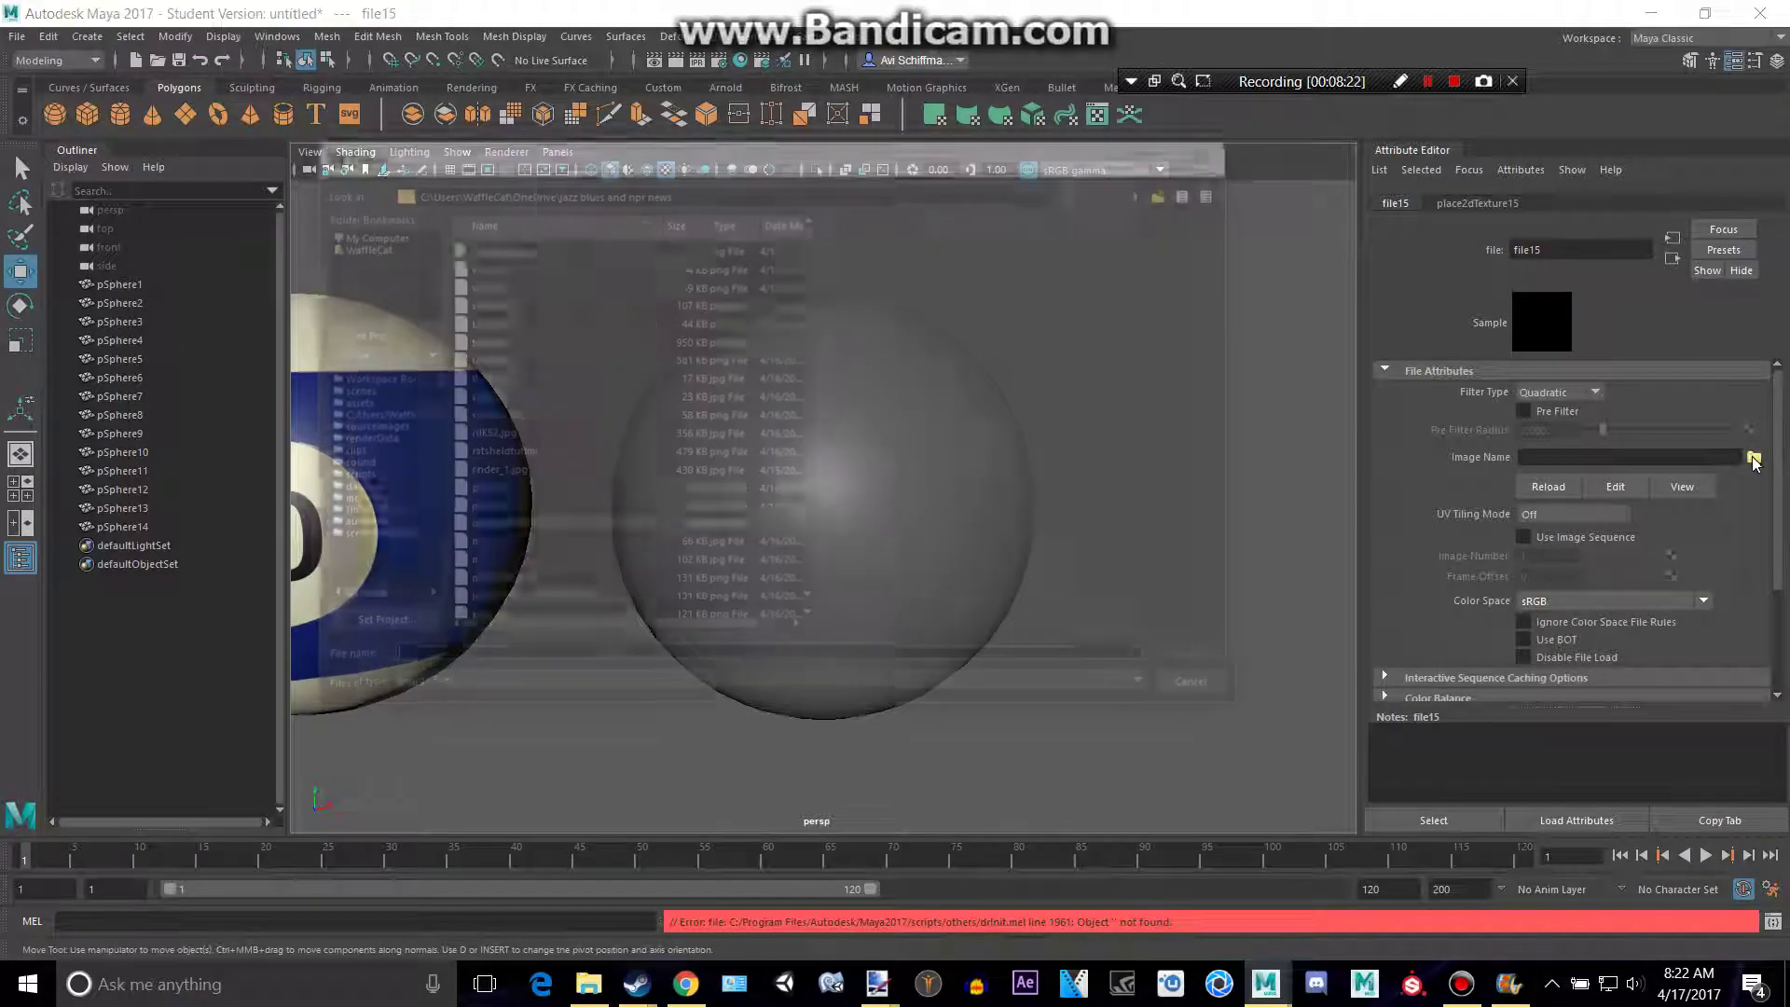
type("16")
key("alt+Tab")
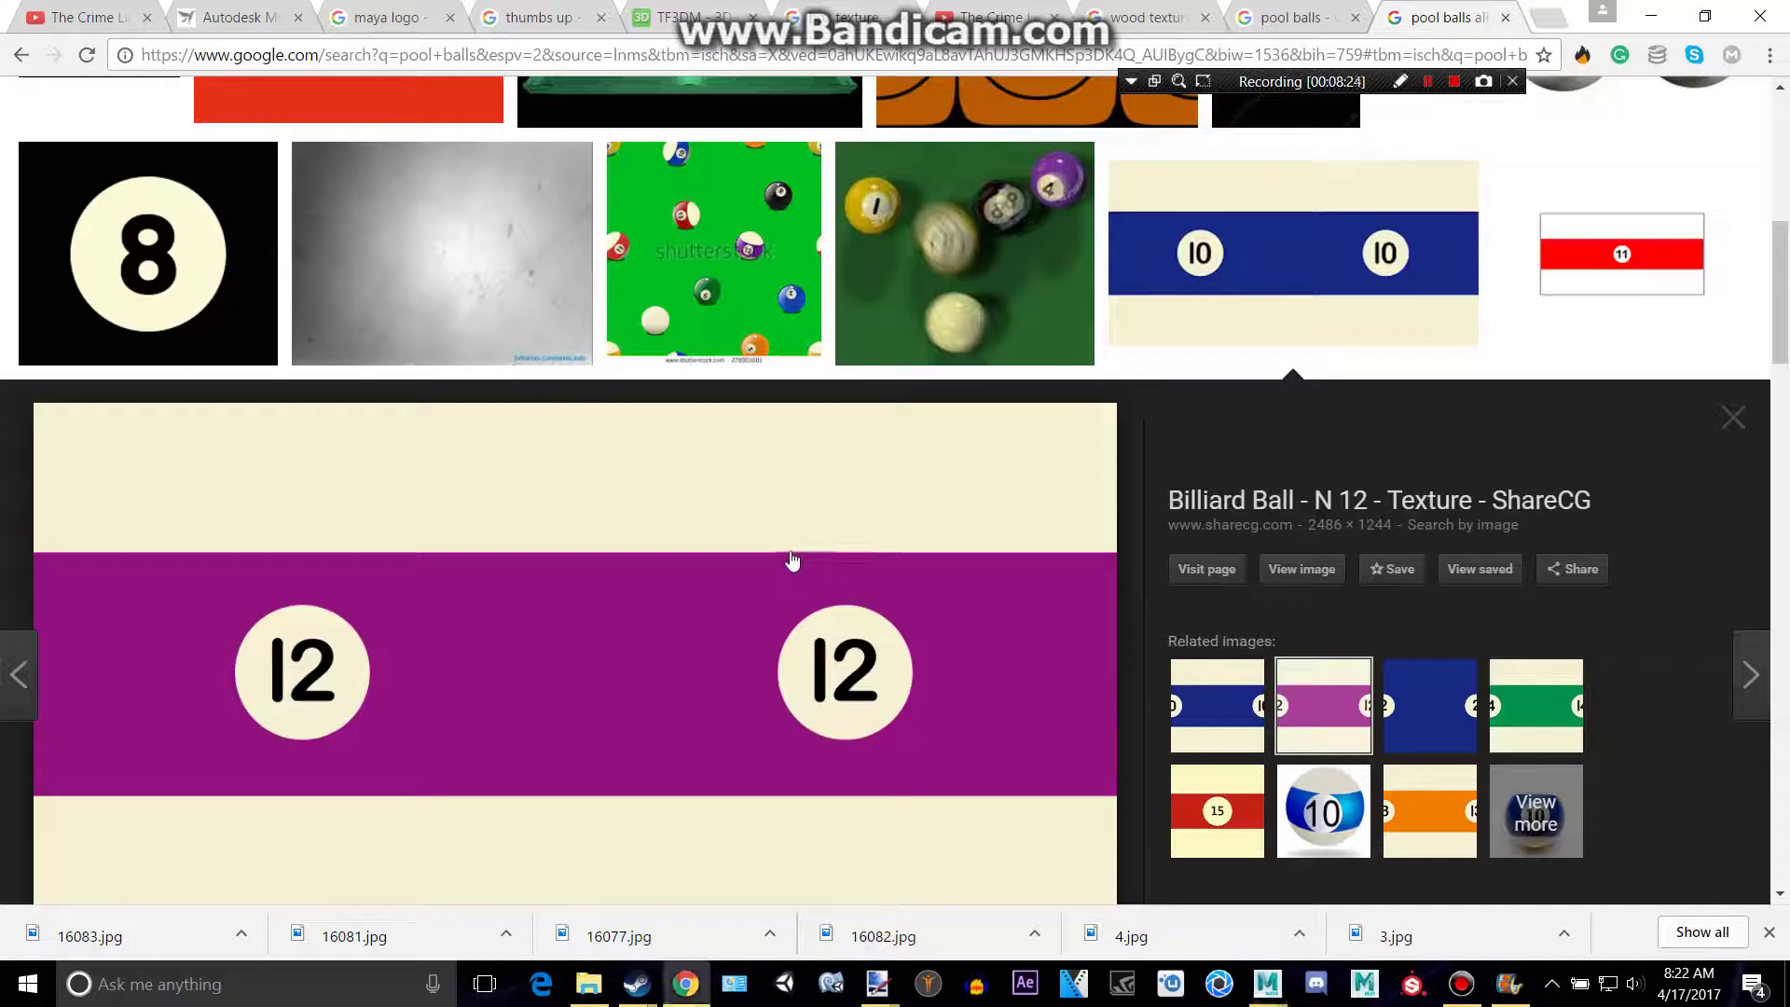
key("alt+Tab")
key("BackSpace")
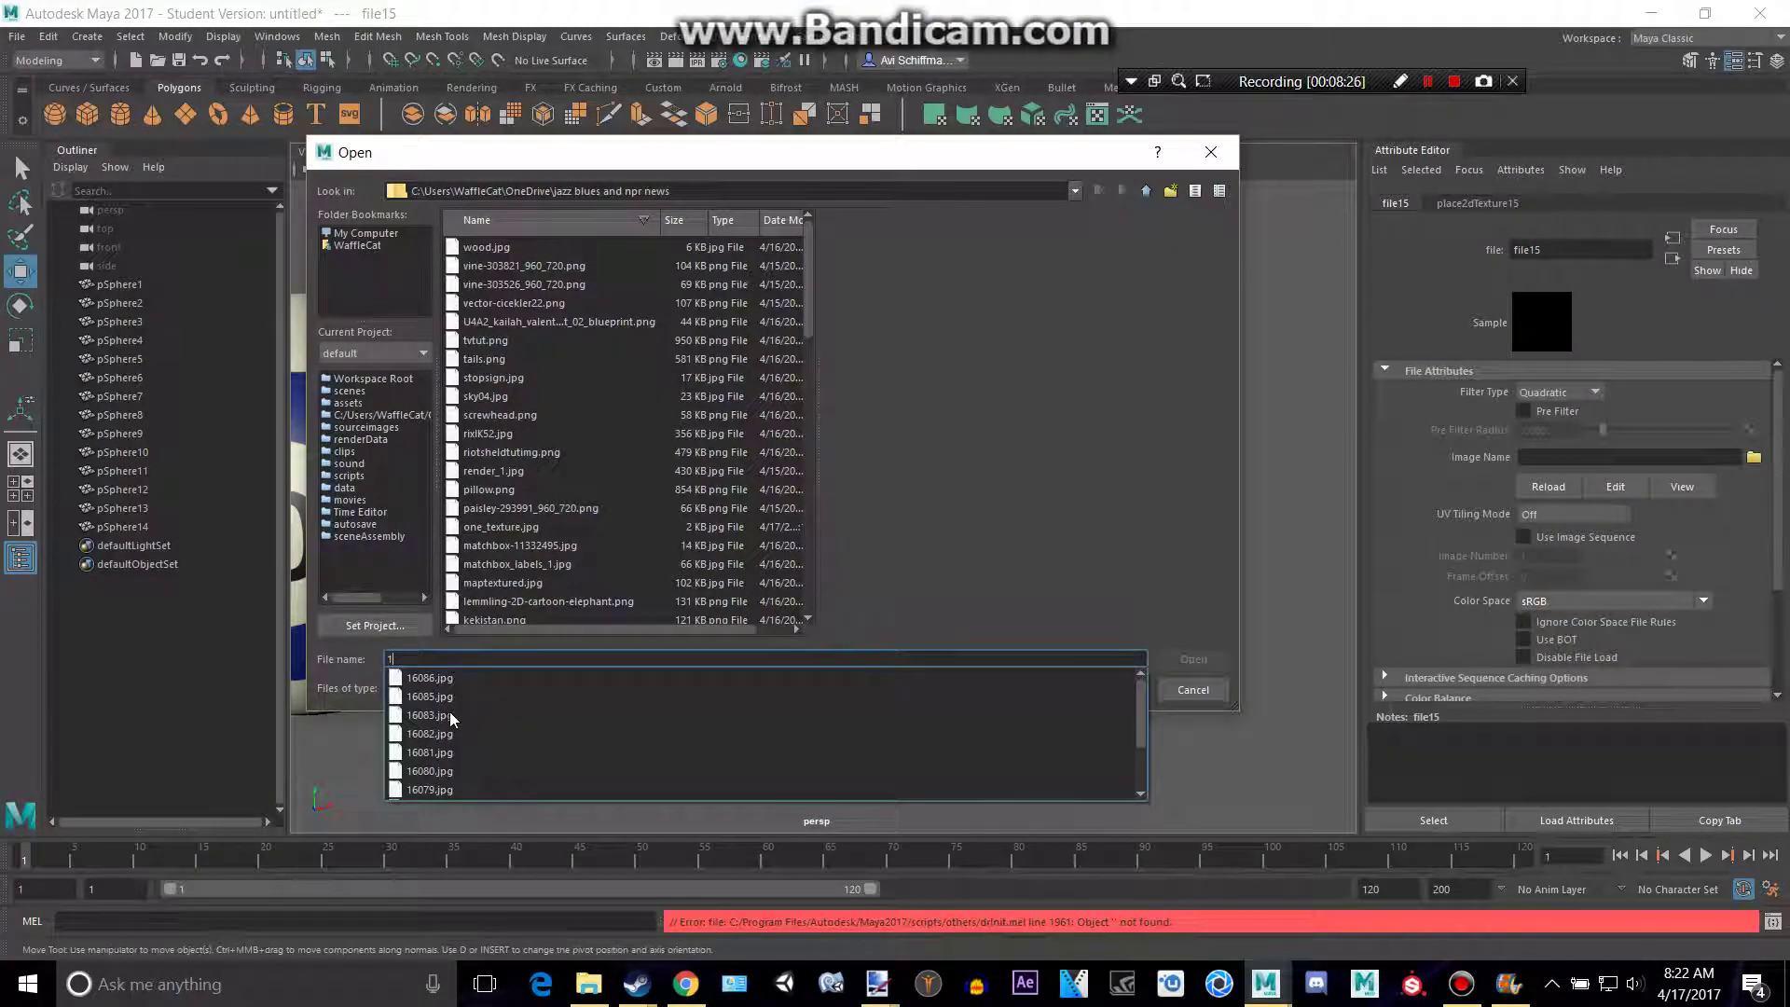
left_click(449, 715)
left_click(1193, 659)
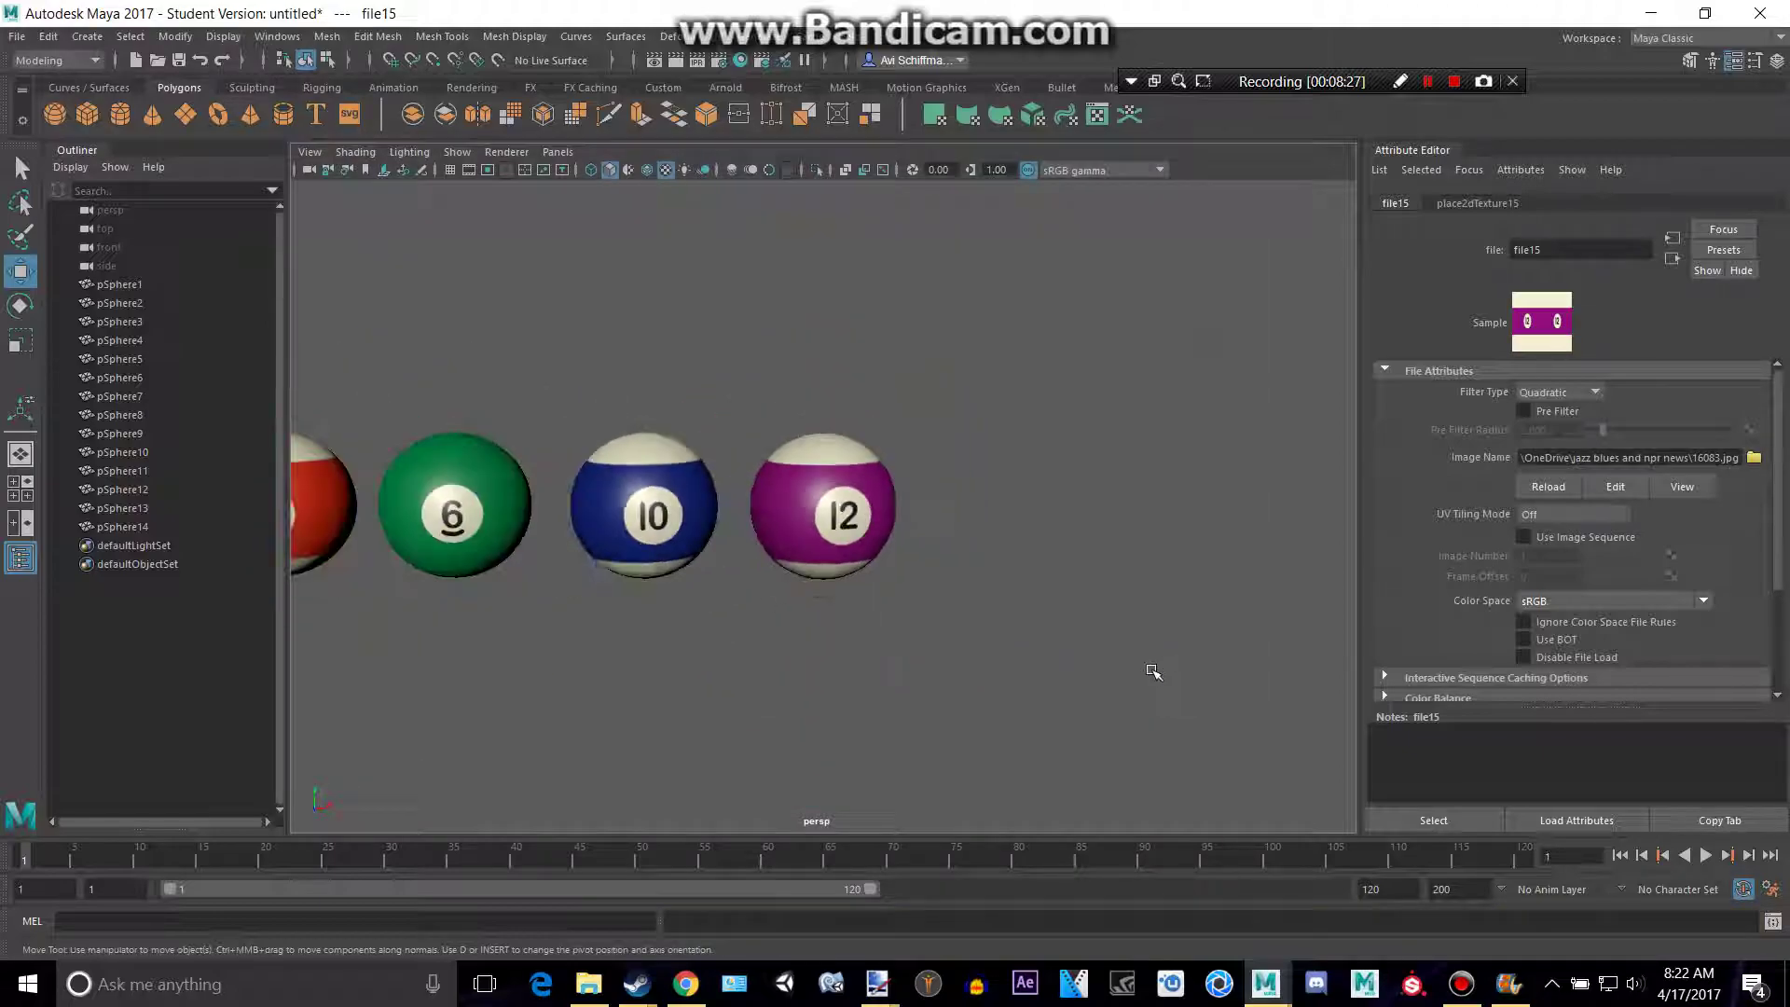
key("alt+Tab")
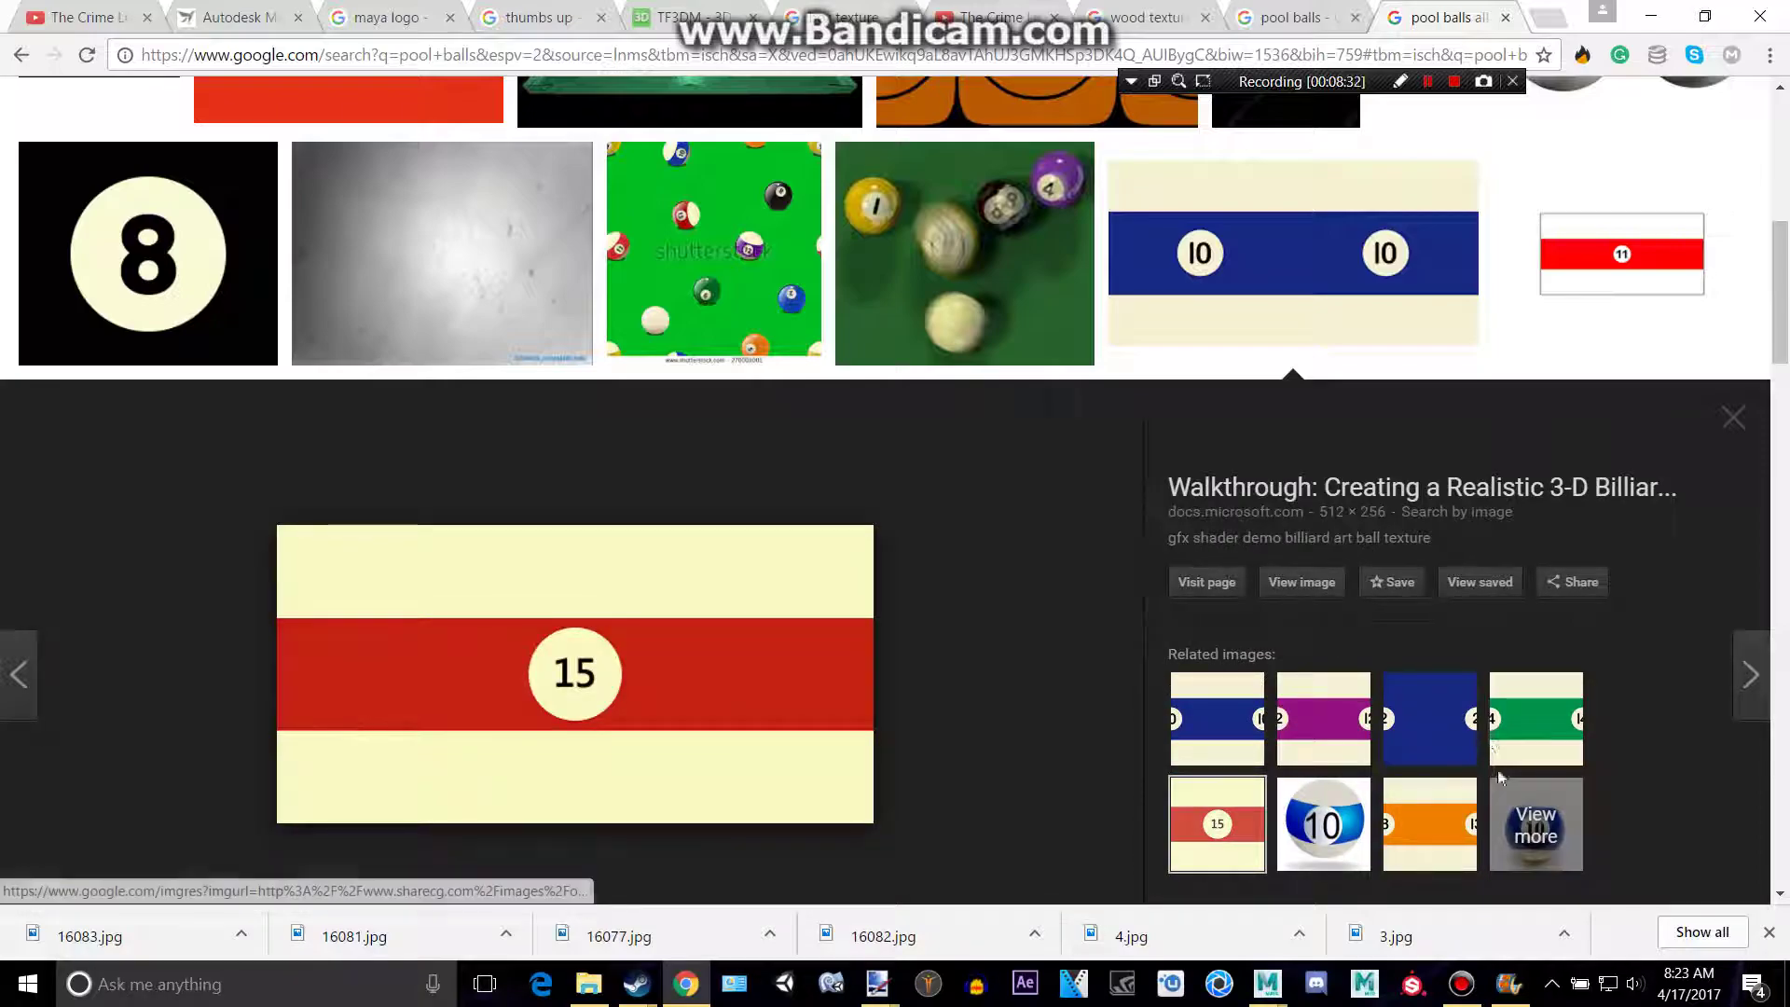
Save the orange 13-ball texture as 16084, then create a fifteenth sphere in Maya
scroll(759, 644, "down", 3)
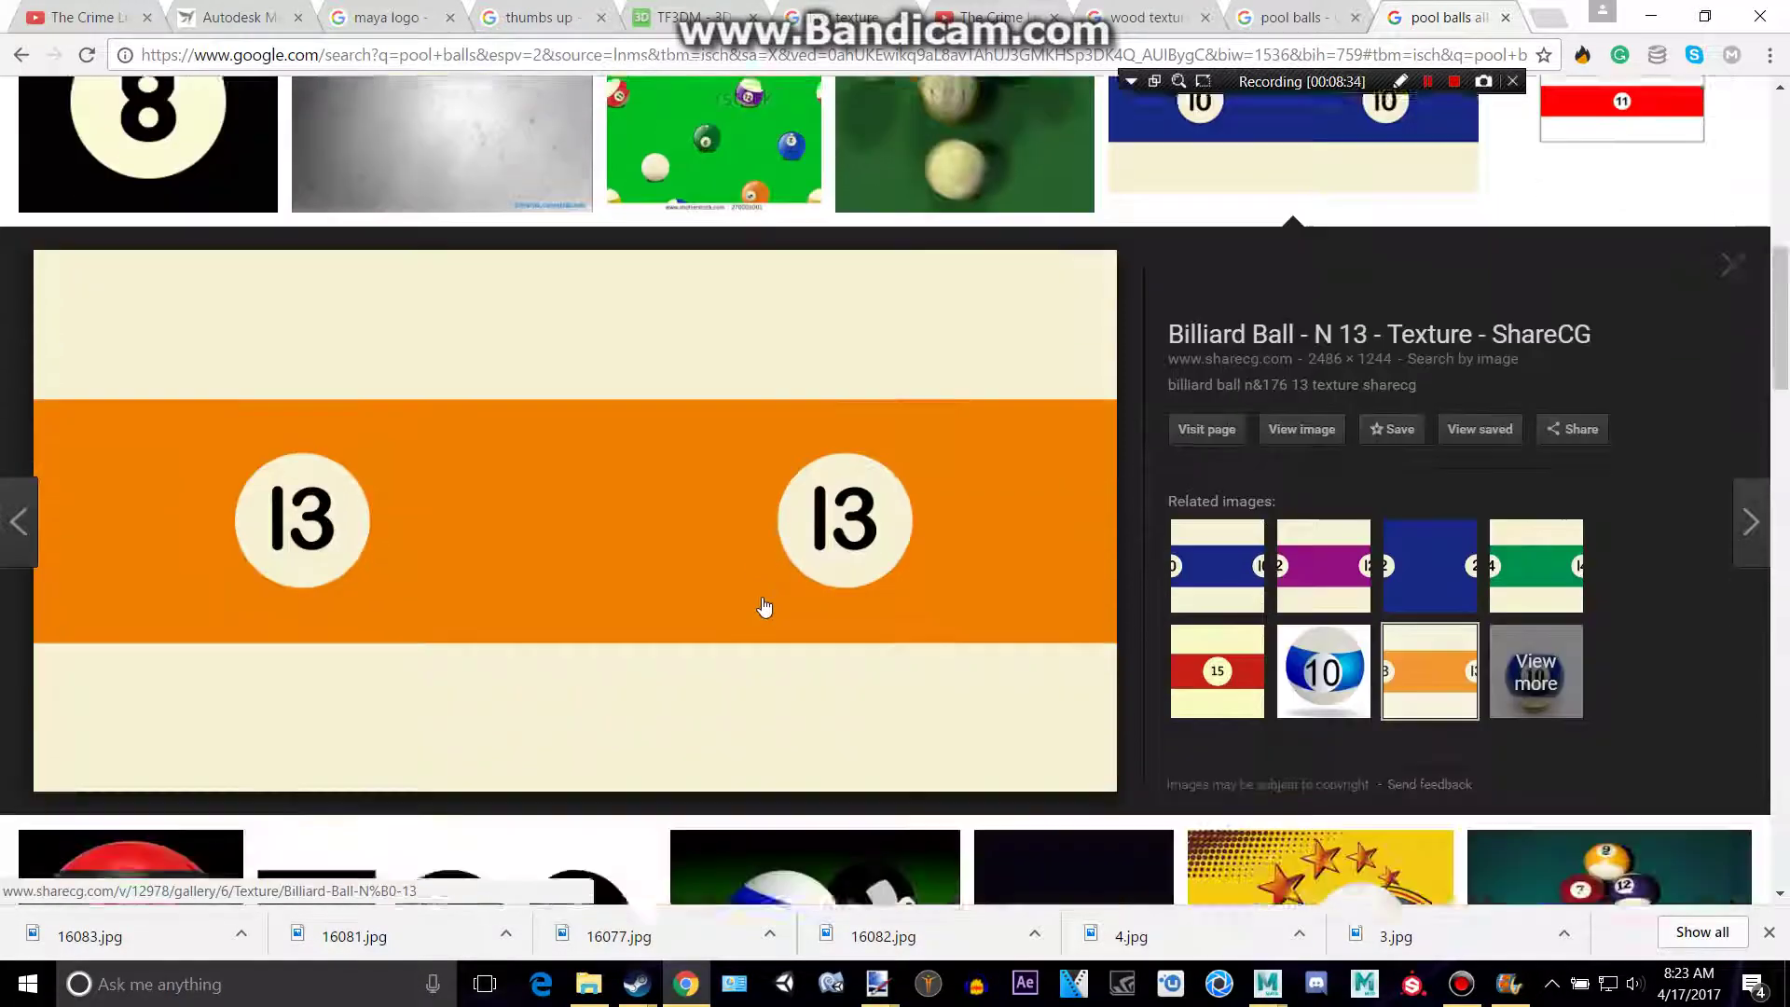
right_click(743, 541)
left_click(821, 753)
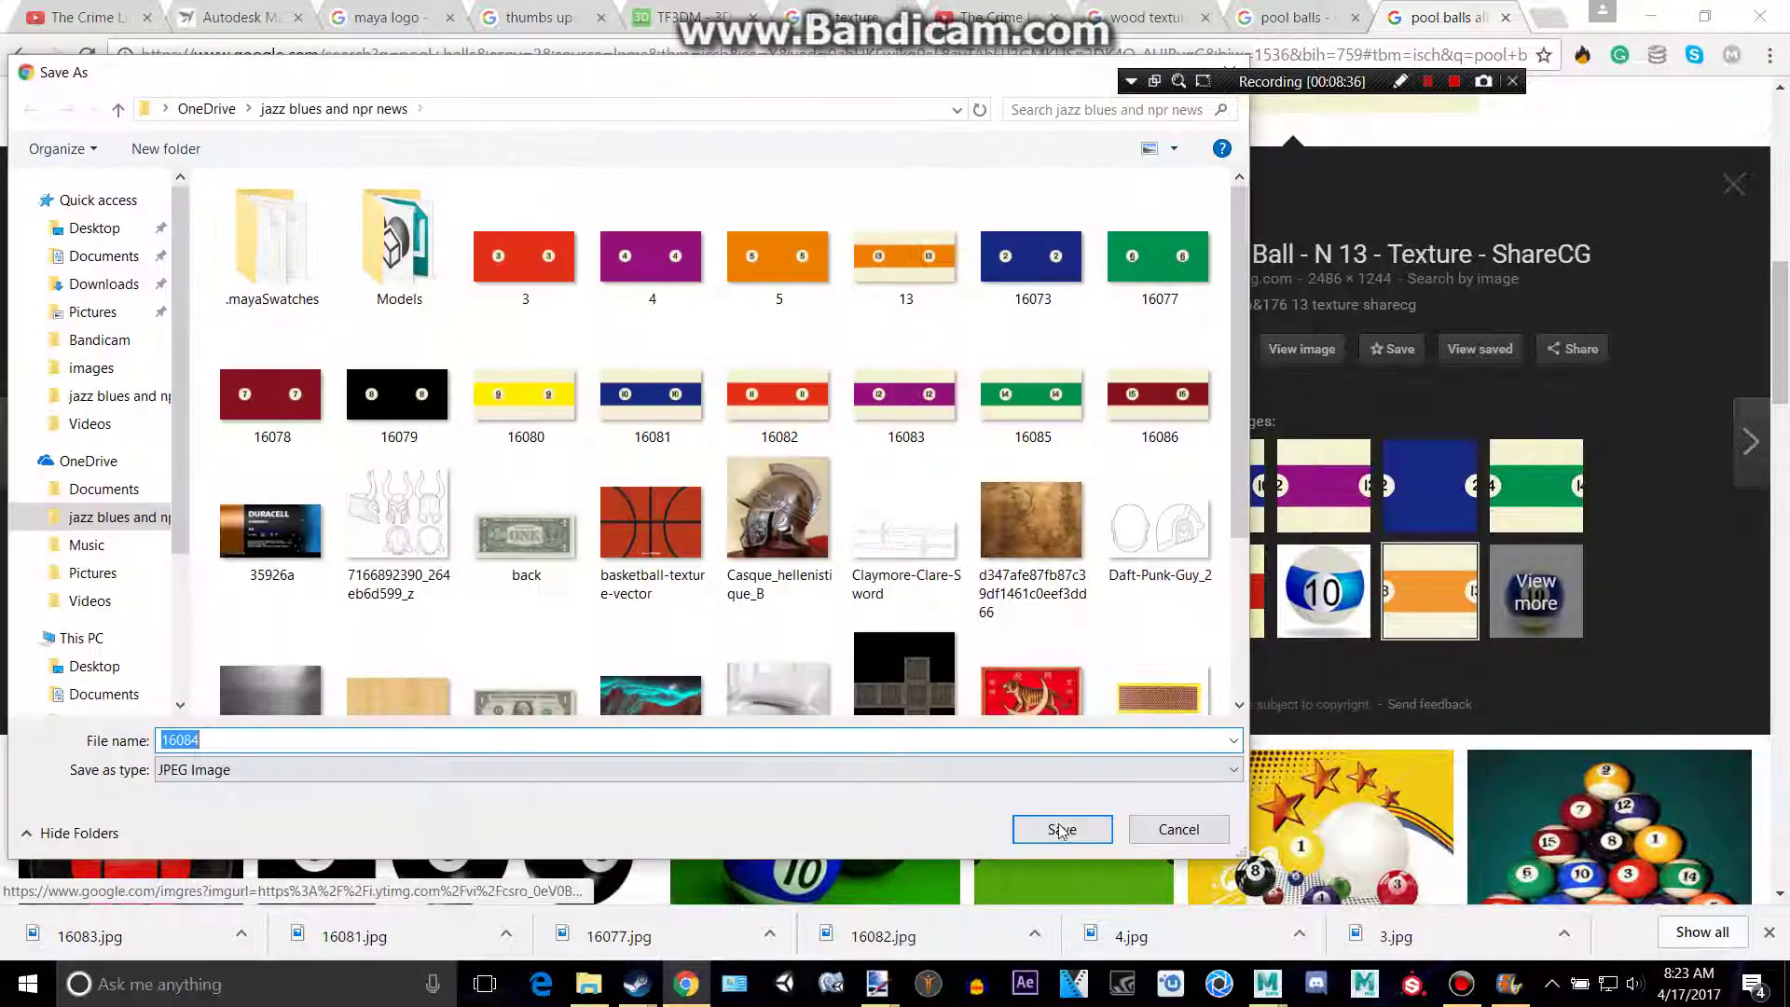
left_click(1059, 827)
key("alt+Tab")
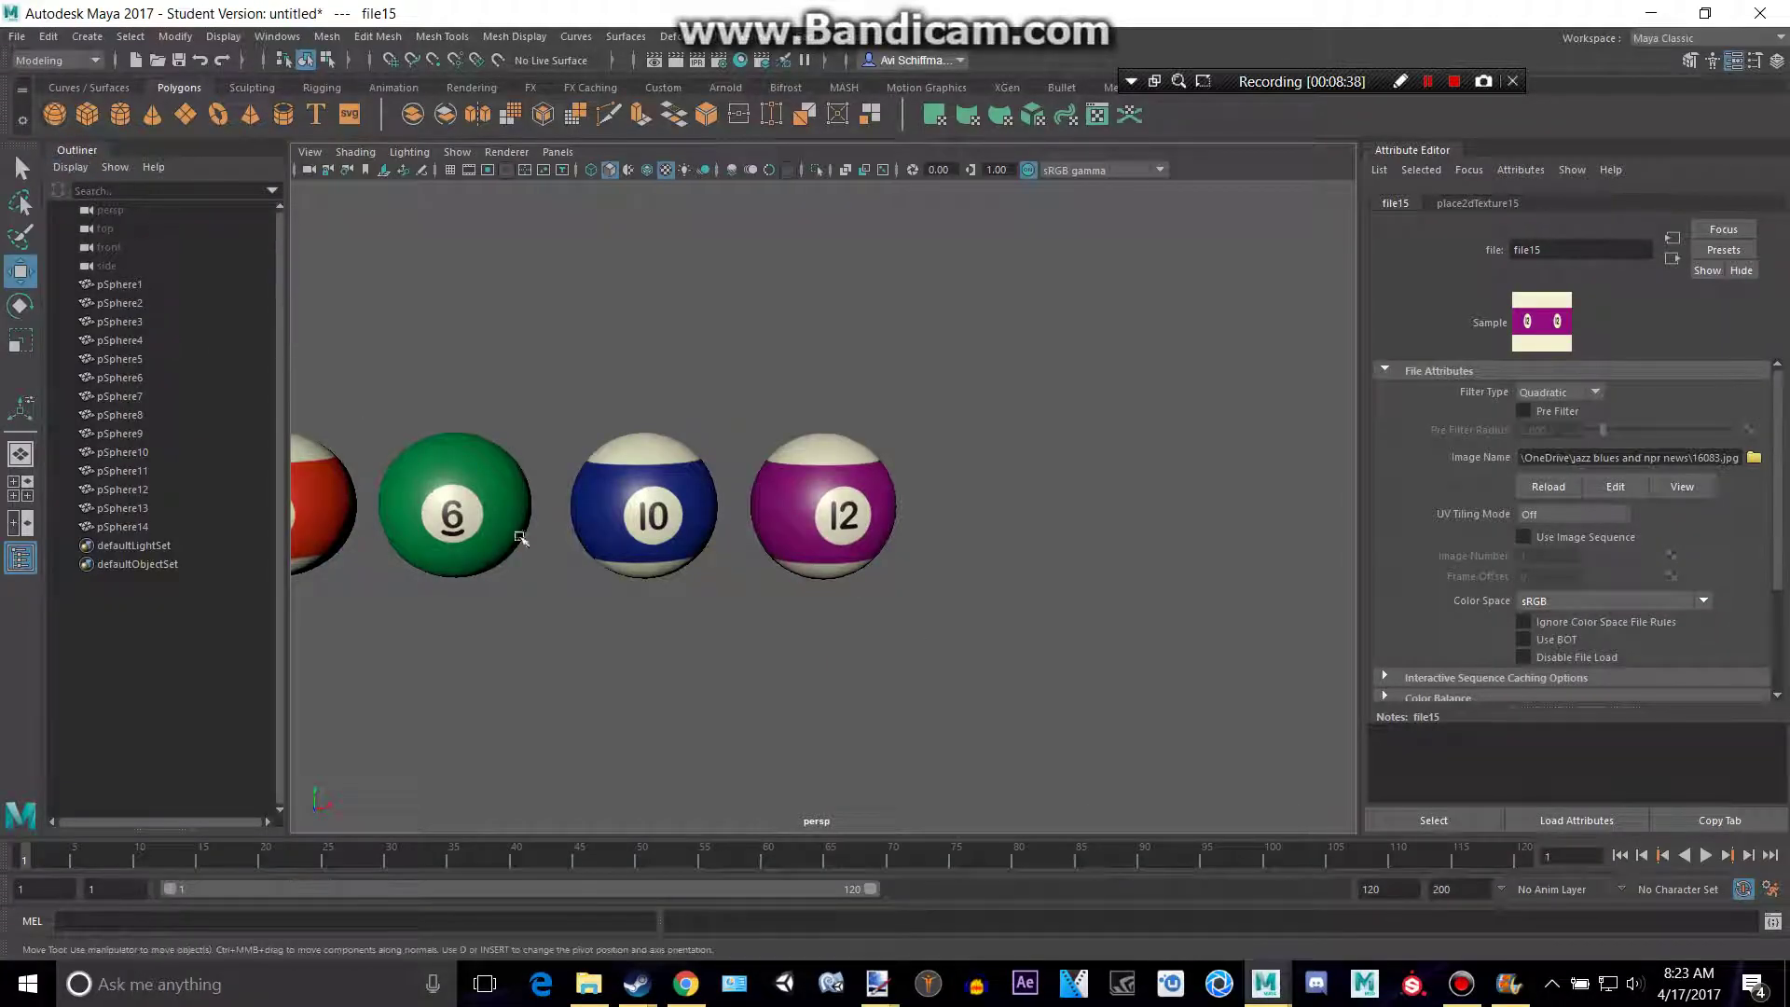
left_click(54, 113)
scroll(596, 542, "down", 3)
Move pSphere15 to the end of the row and nudge ball 5 into line
left_click_drag(407, 508, 984, 508)
left_click(328, 527)
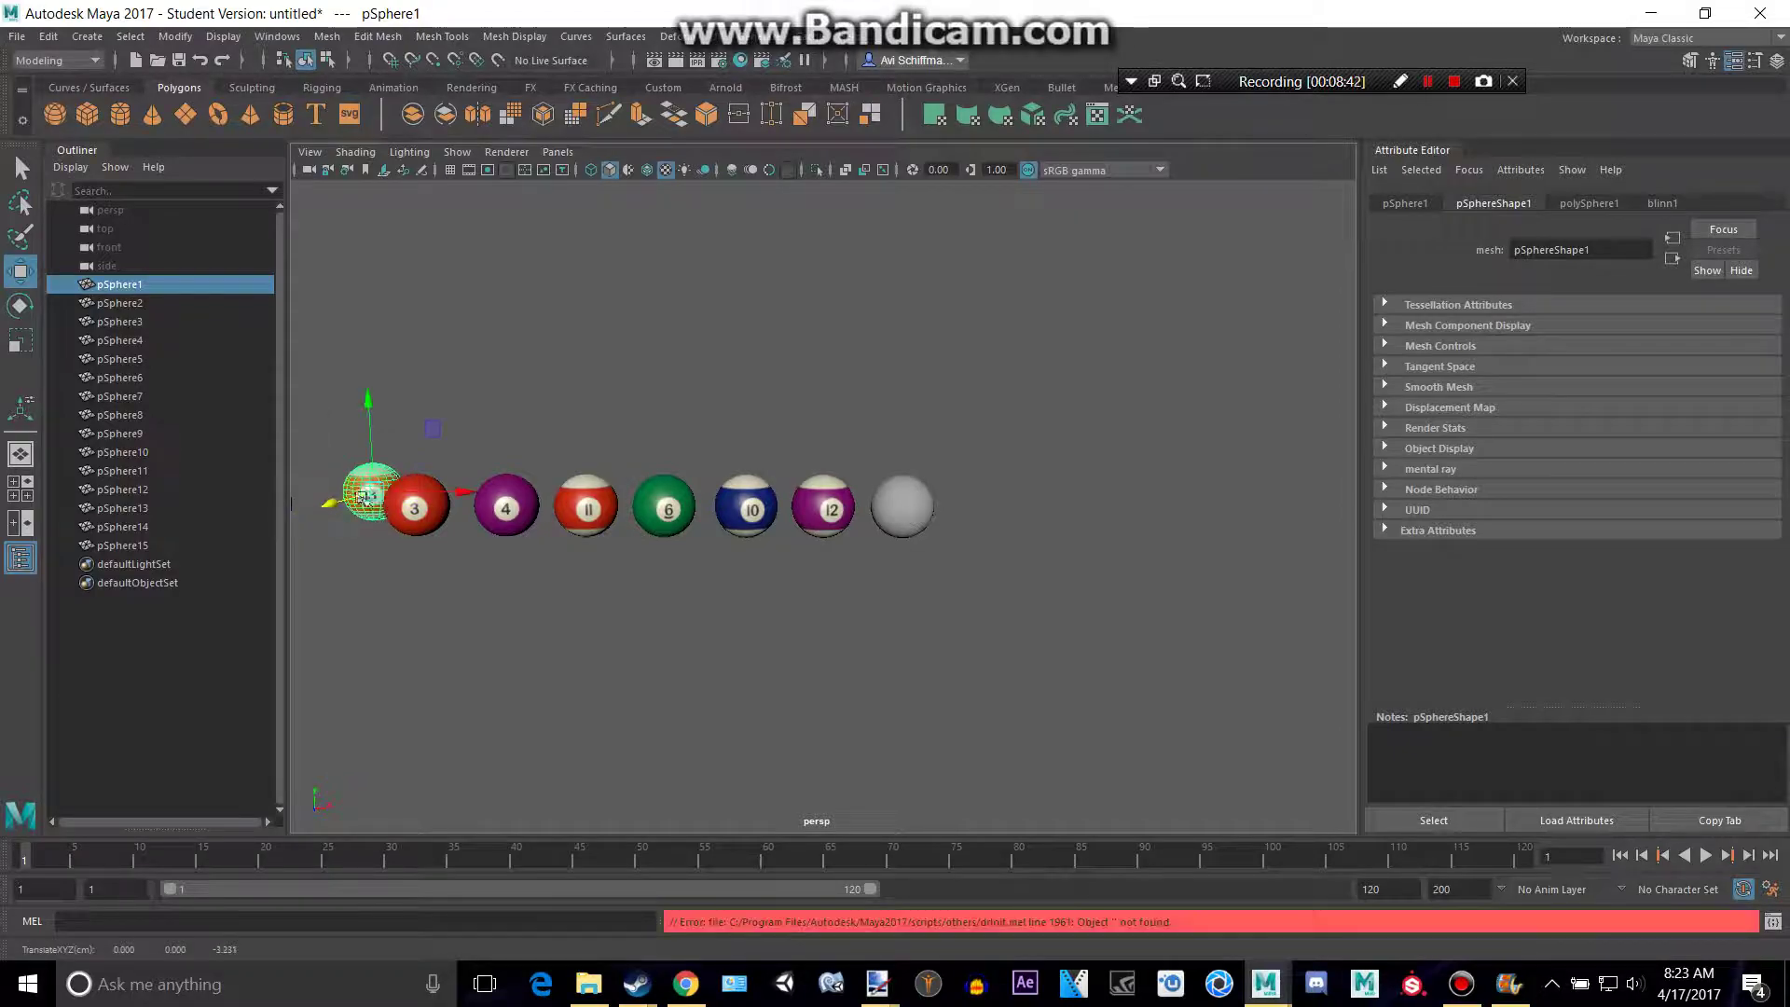
middle_click_drag(329, 527, 486, 545, "alt")
left_click(494, 545)
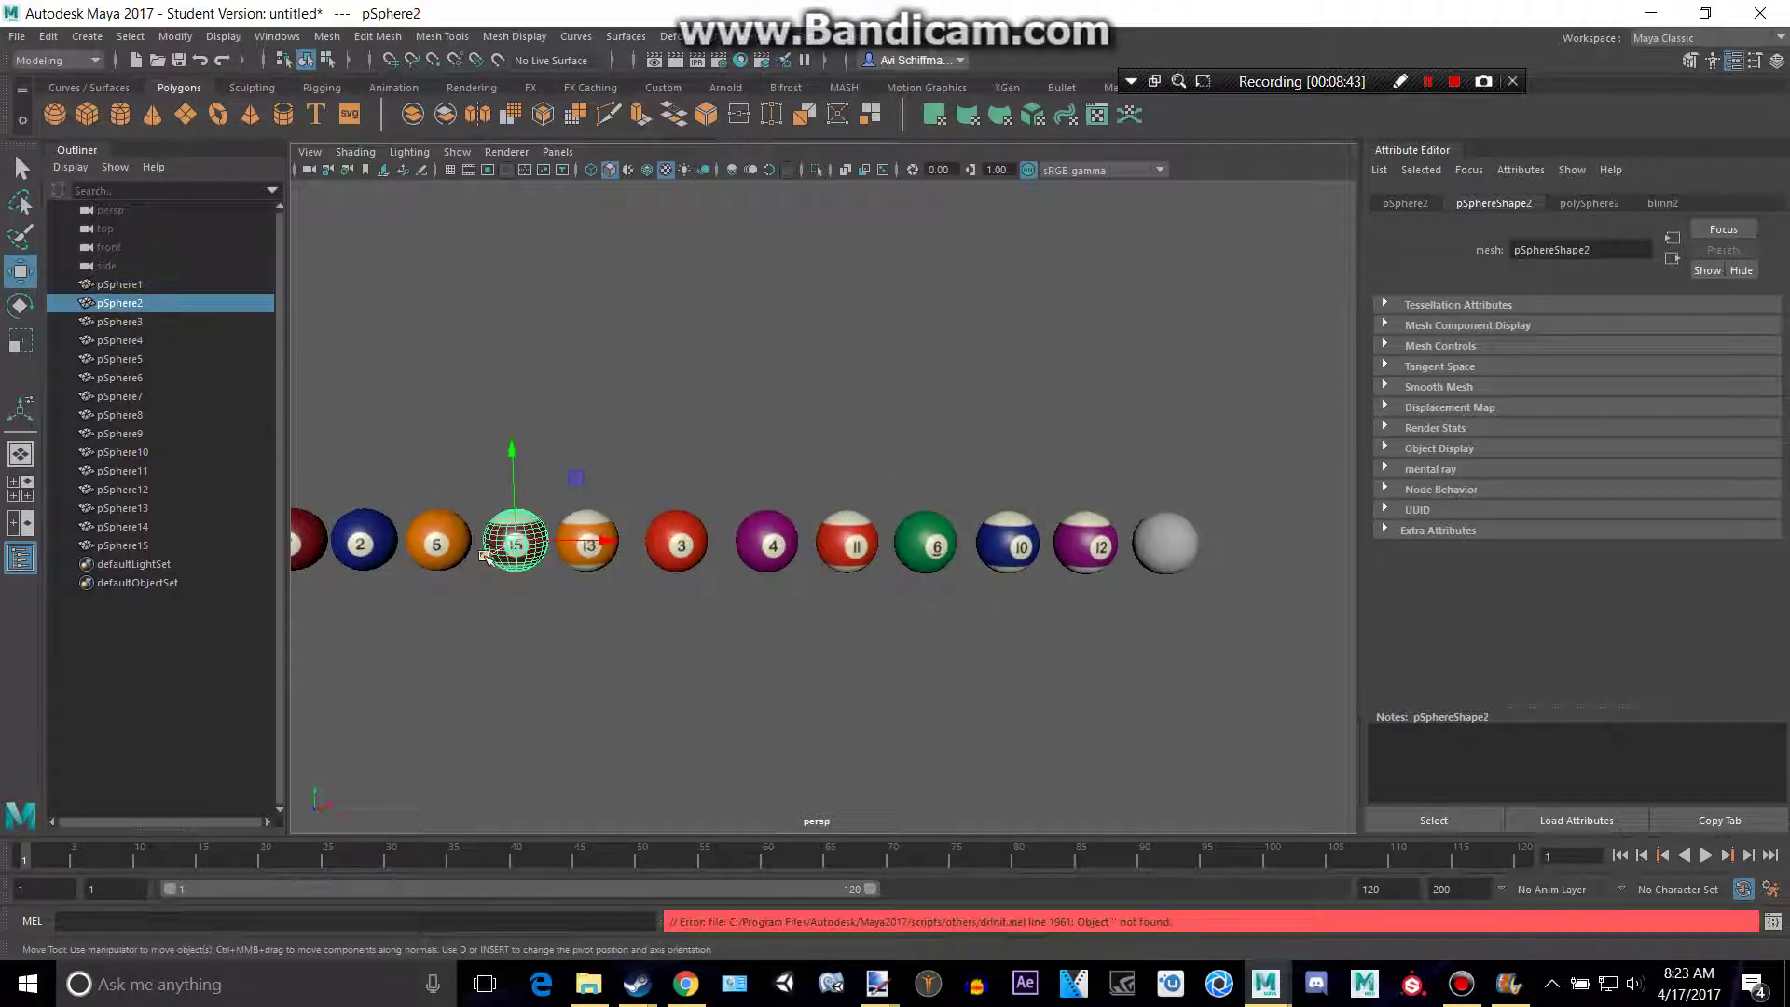
left_click(424, 555)
left_click_drag(406, 560, 421, 550)
middle_click_drag(422, 550, 660, 551, "alt")
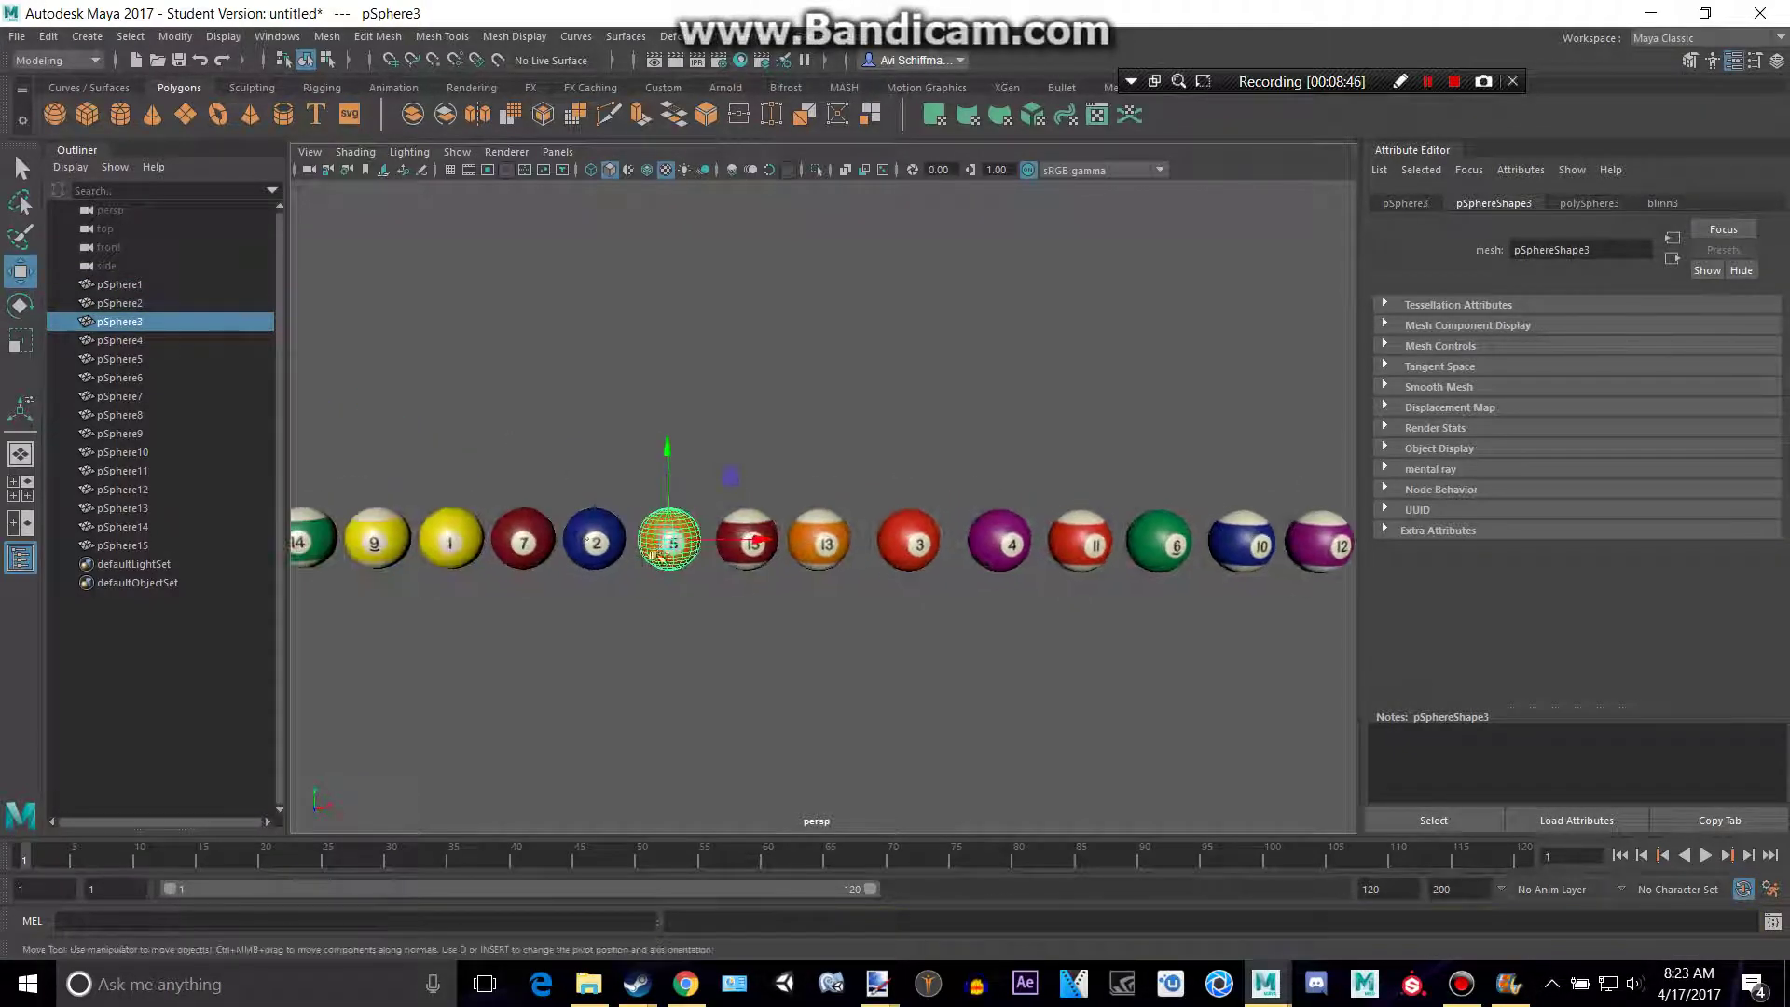
Select the three neighbouring balls, then all fifteen spheres, then the plain untextured one
left_click_drag(340, 448, 512, 571)
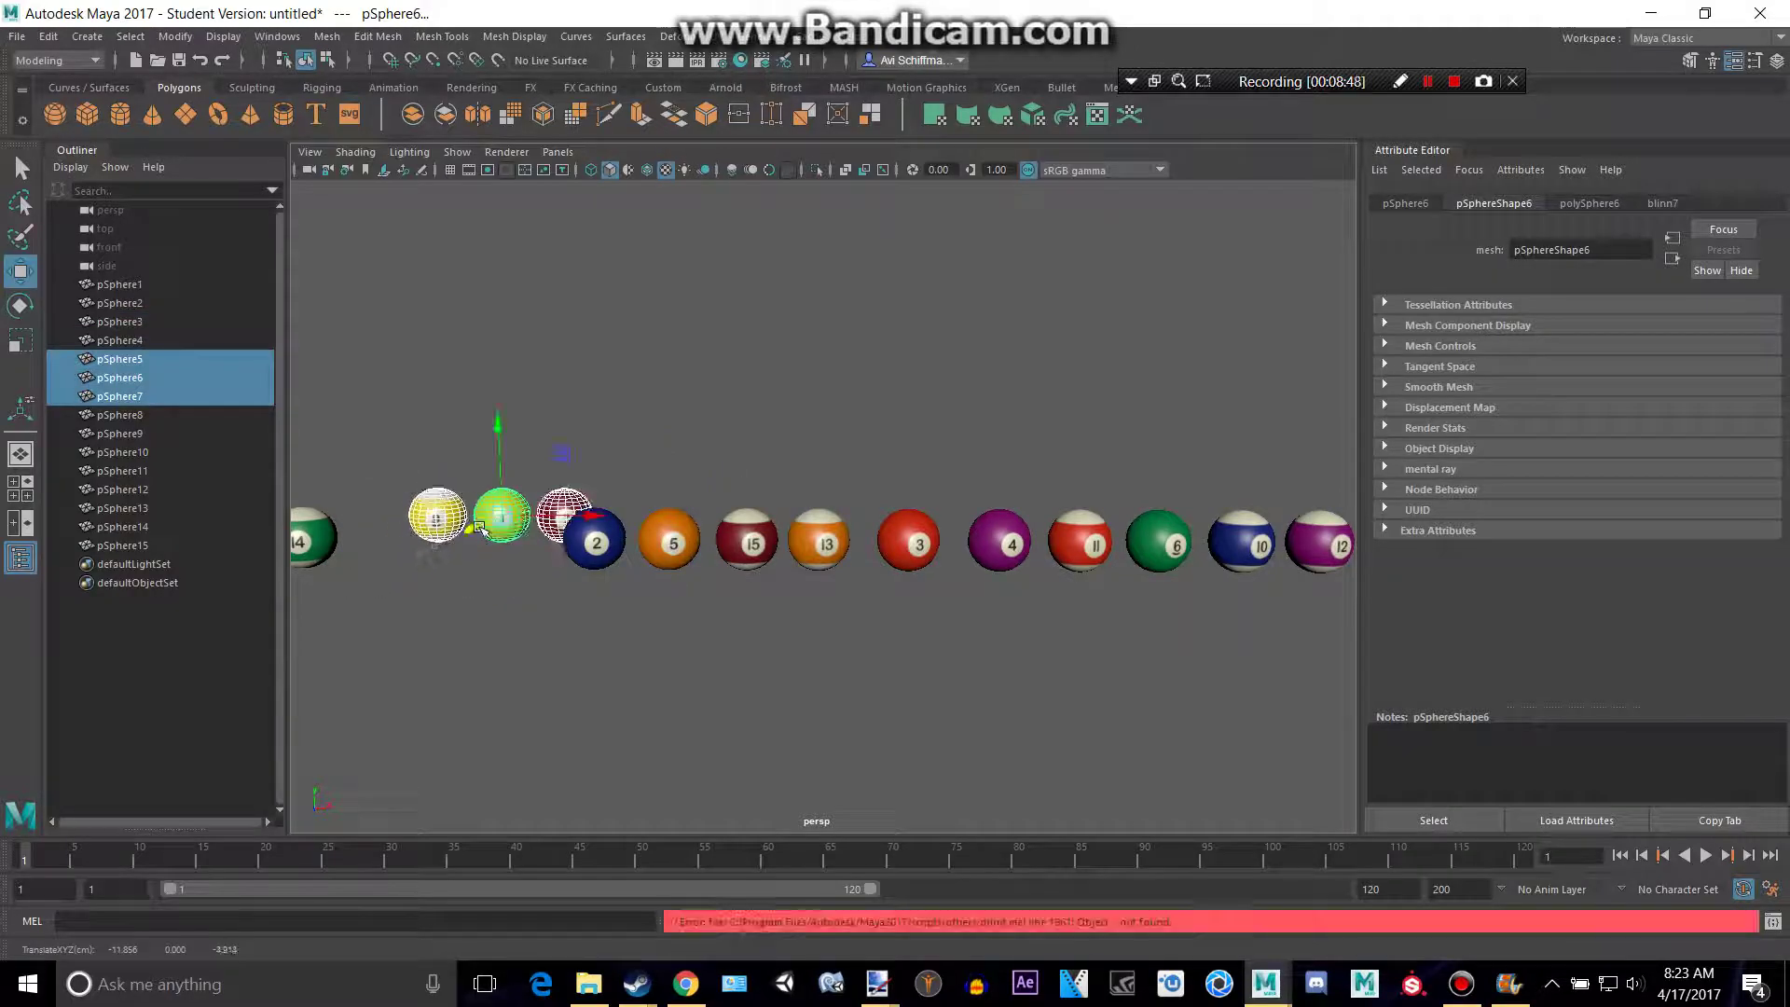
scroll(696, 554, "down", 5)
scroll(696, 554, "down", 2)
left_click_drag(539, 467, 1283, 735)
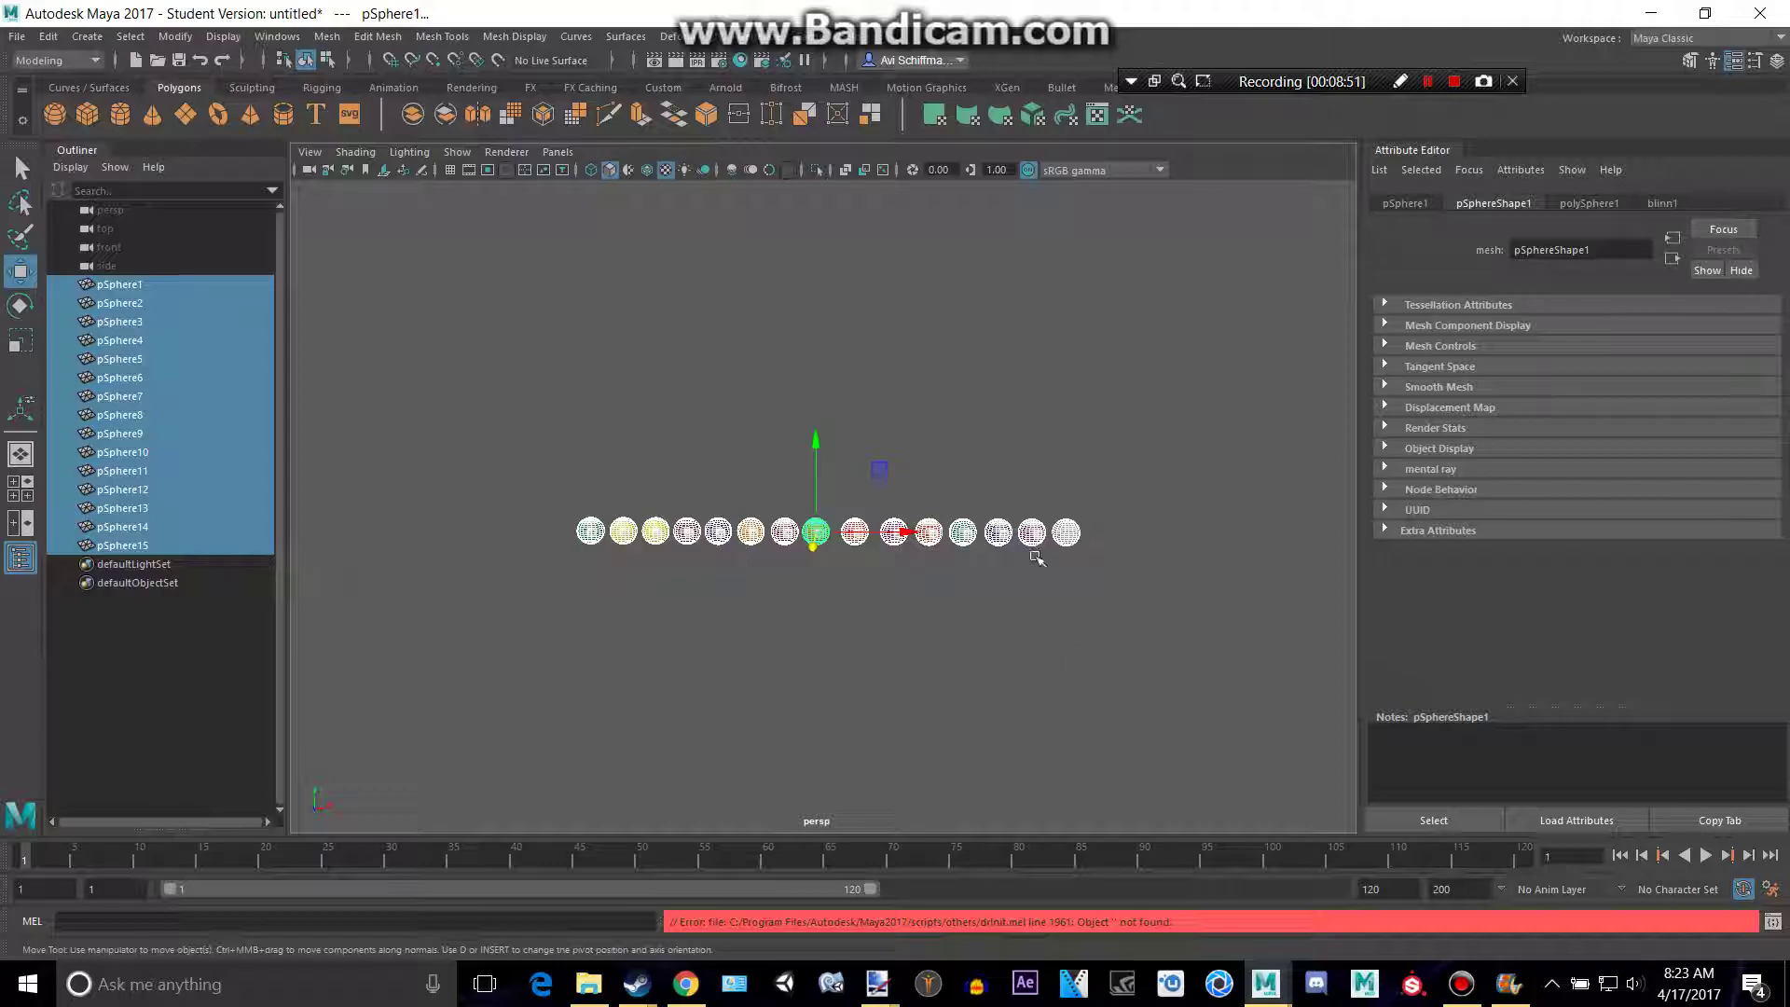
left_click(1066, 533)
Frame the plain sphere pSphere15 and assign it a new Blinn material
key("f")
right_click_drag(896, 431, 936, 828)
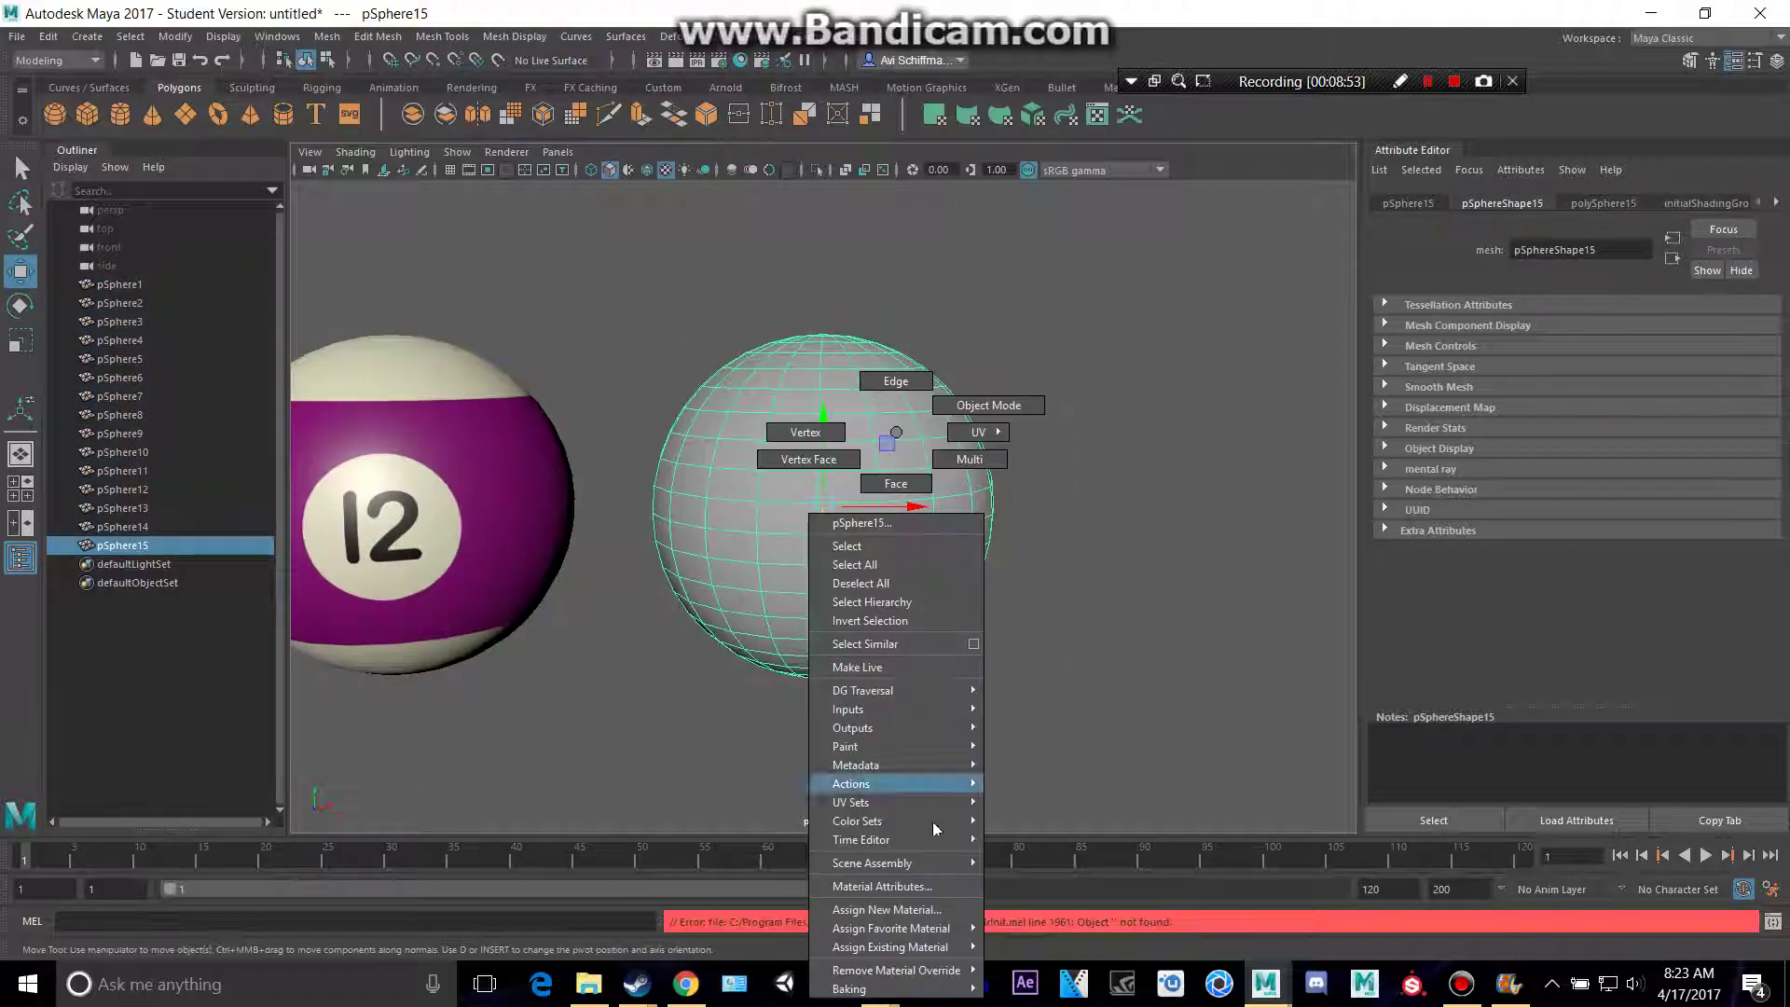
left_click(929, 910)
left_click(687, 503)
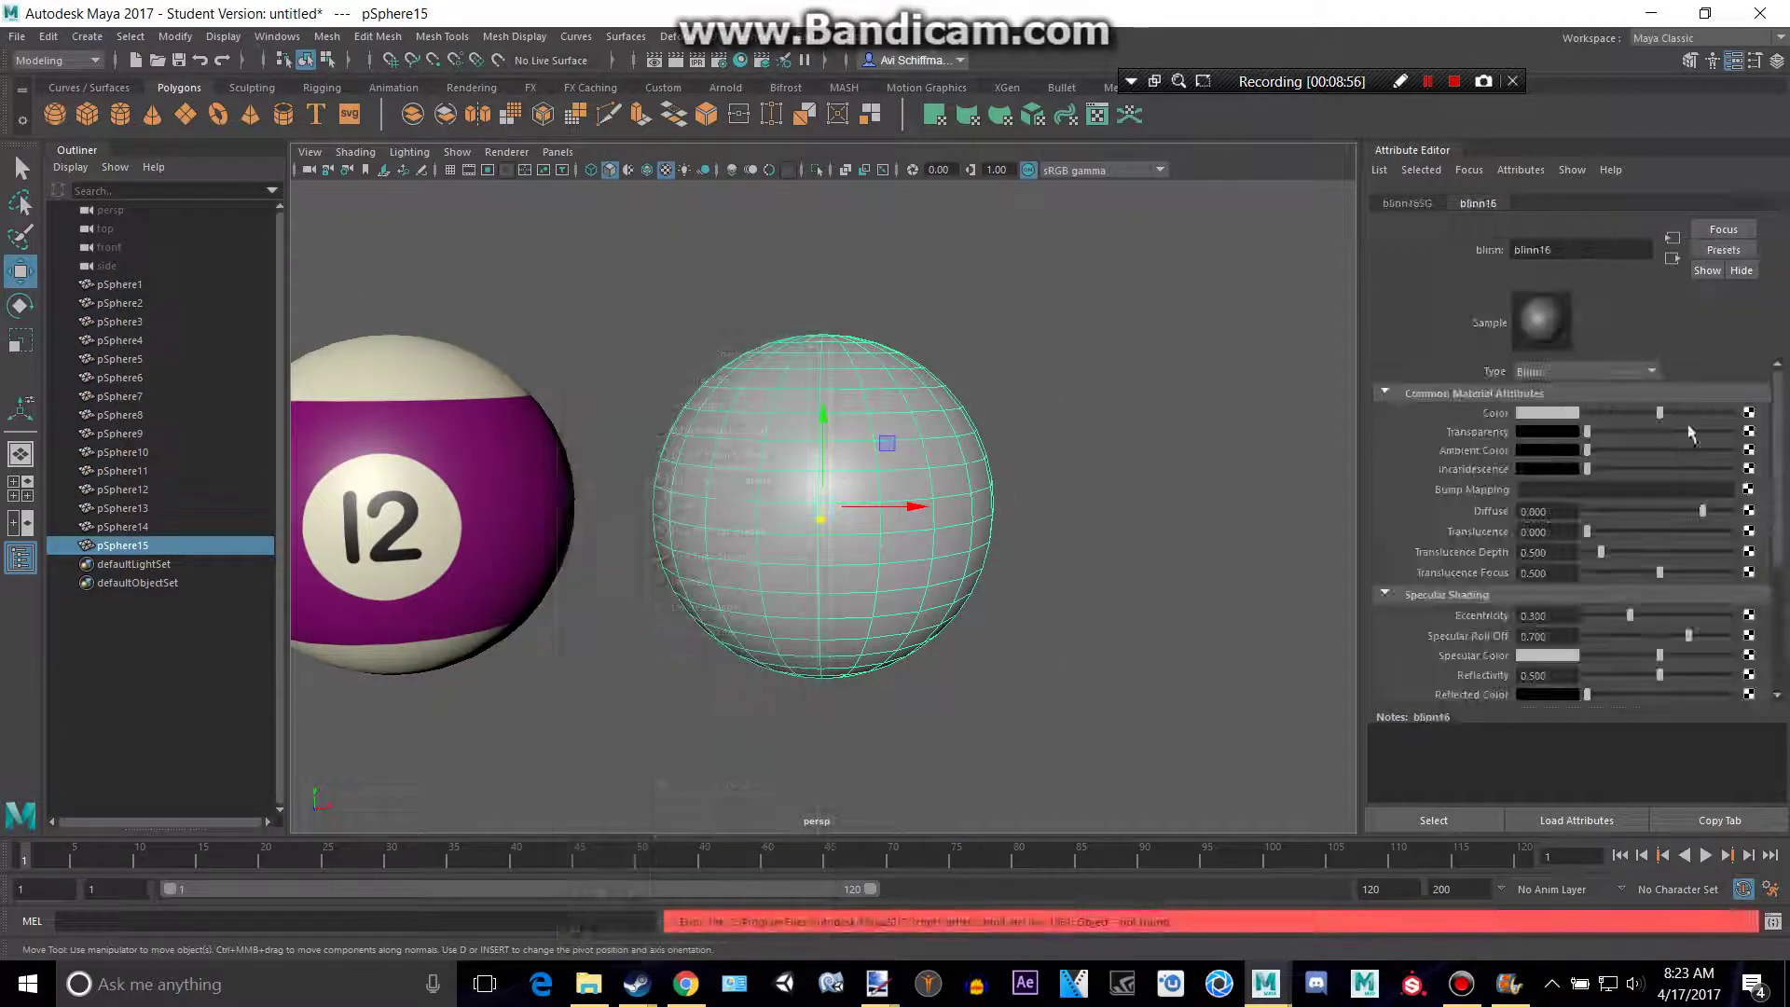
Map 16084.jpg, the orange 13-ball image, as a File texture on the Blinn's colour
left_click(1749, 413)
key("alt+Tab")
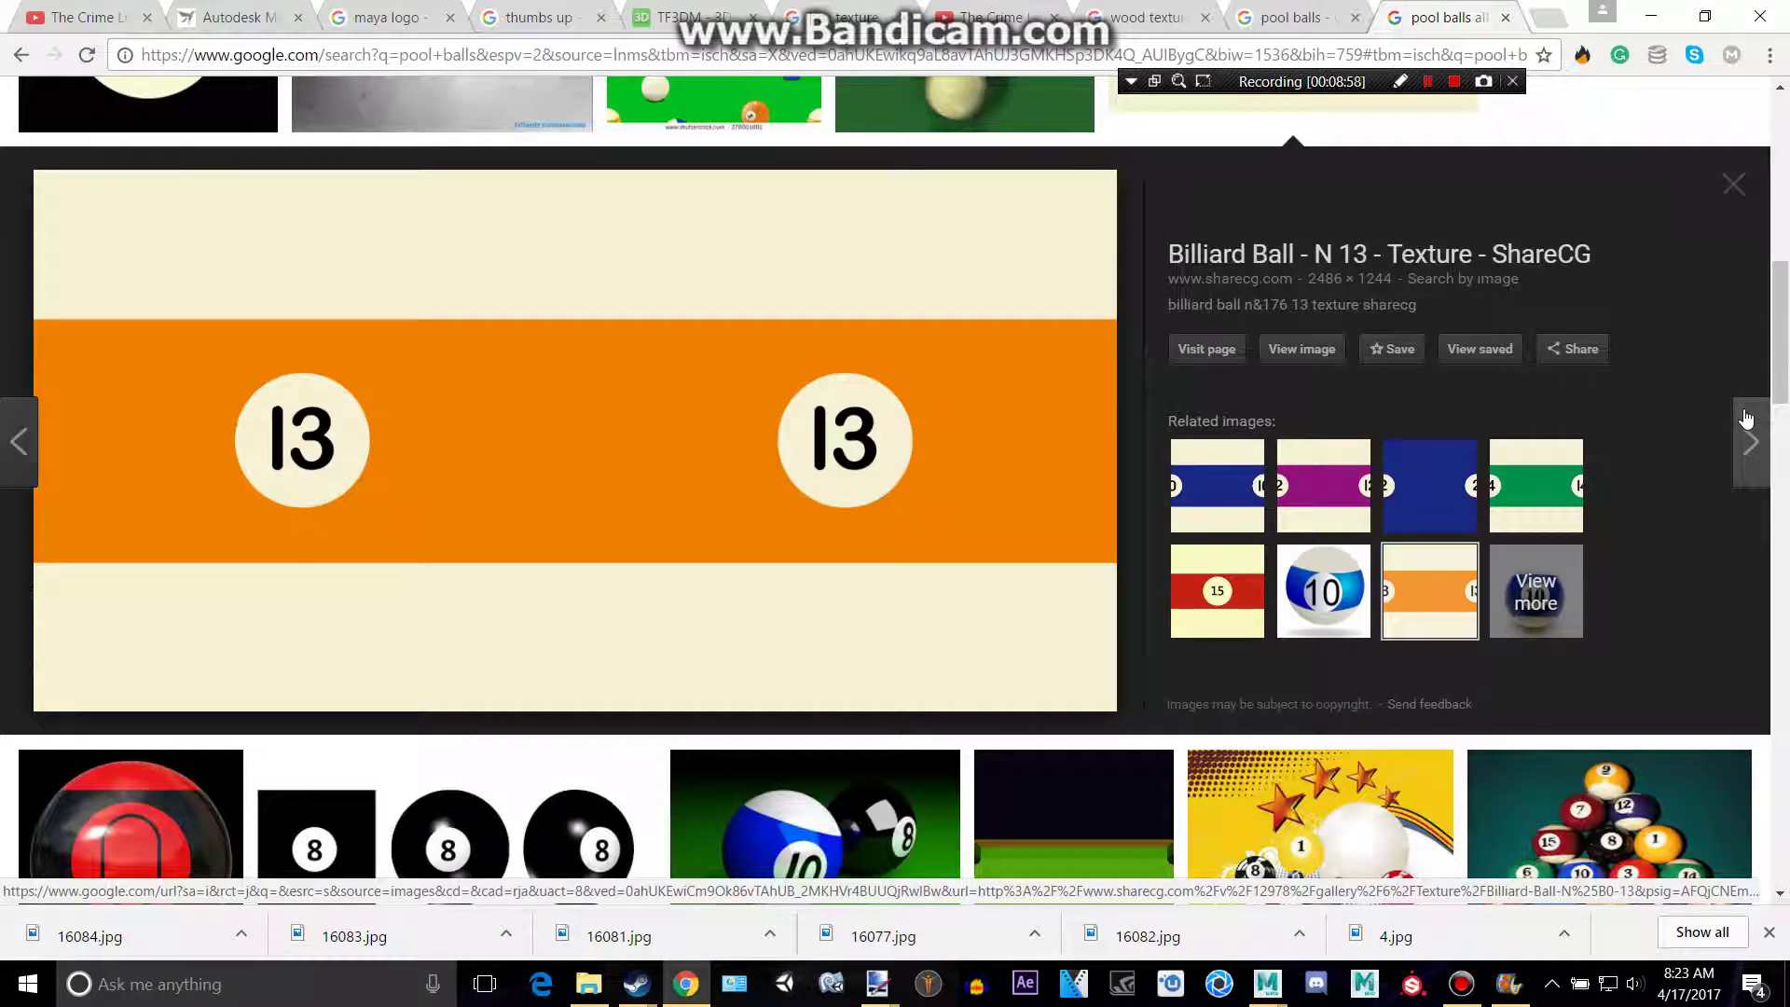
key("alt+Tab")
left_click(813, 516)
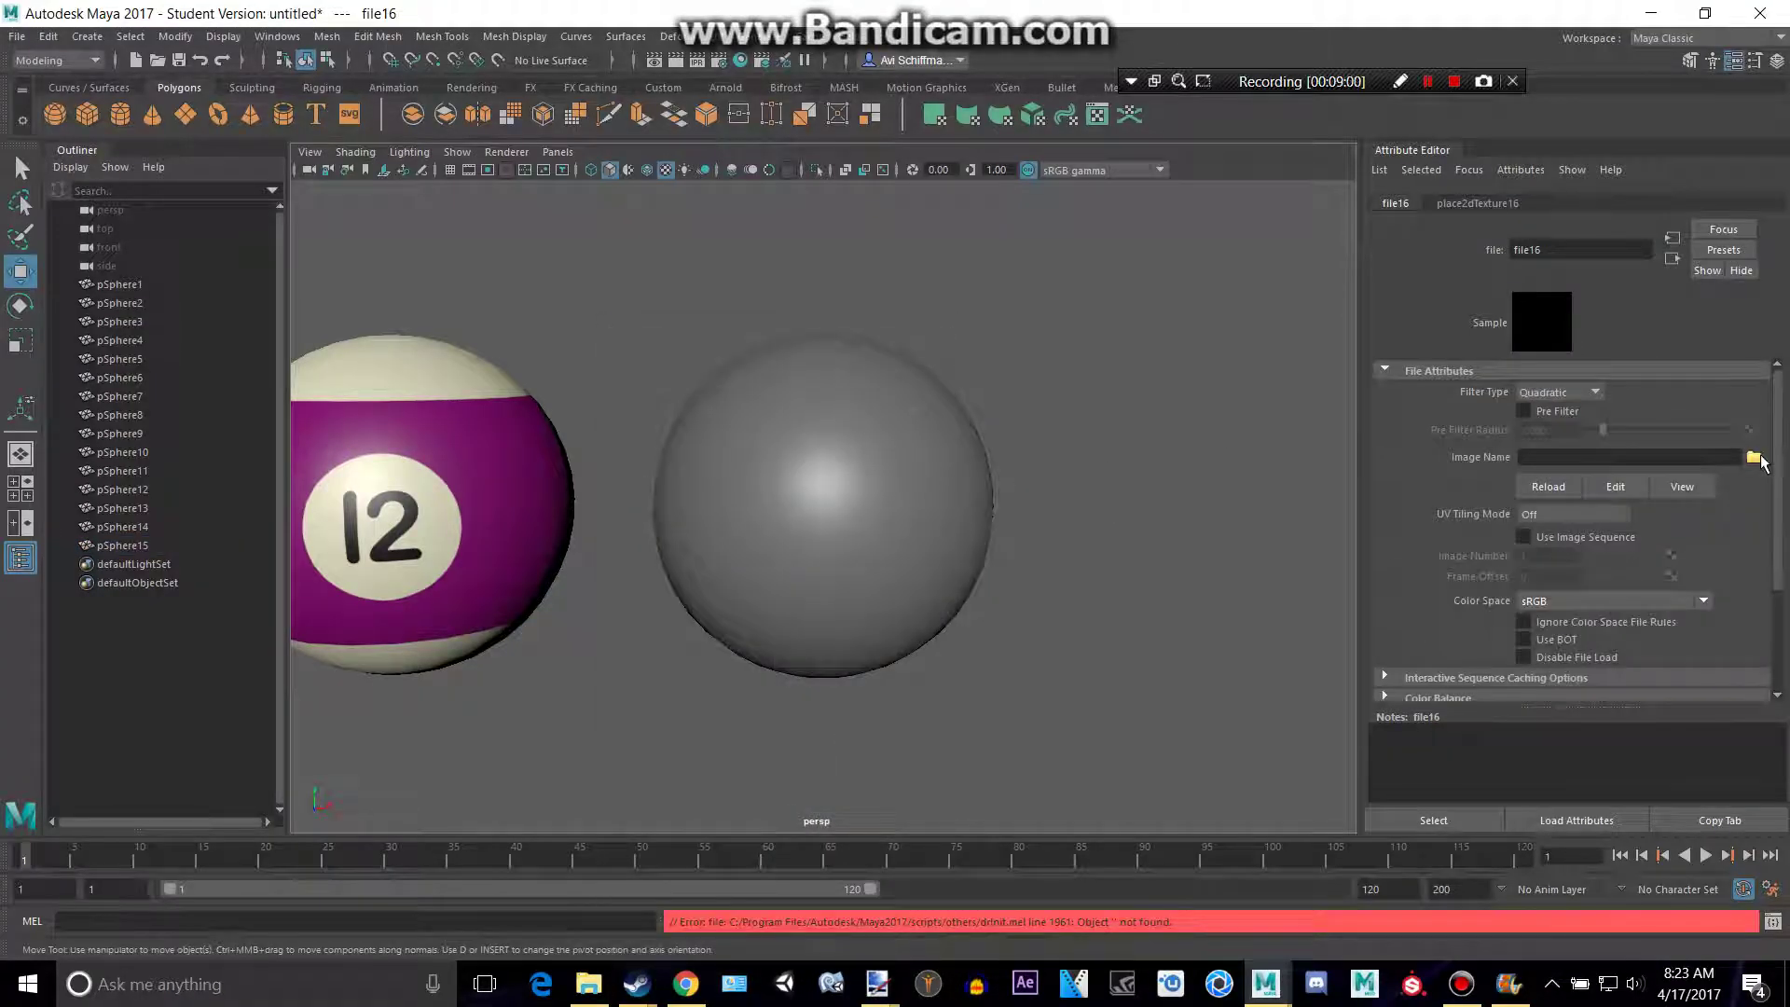
left_click(1754, 458)
type("16")
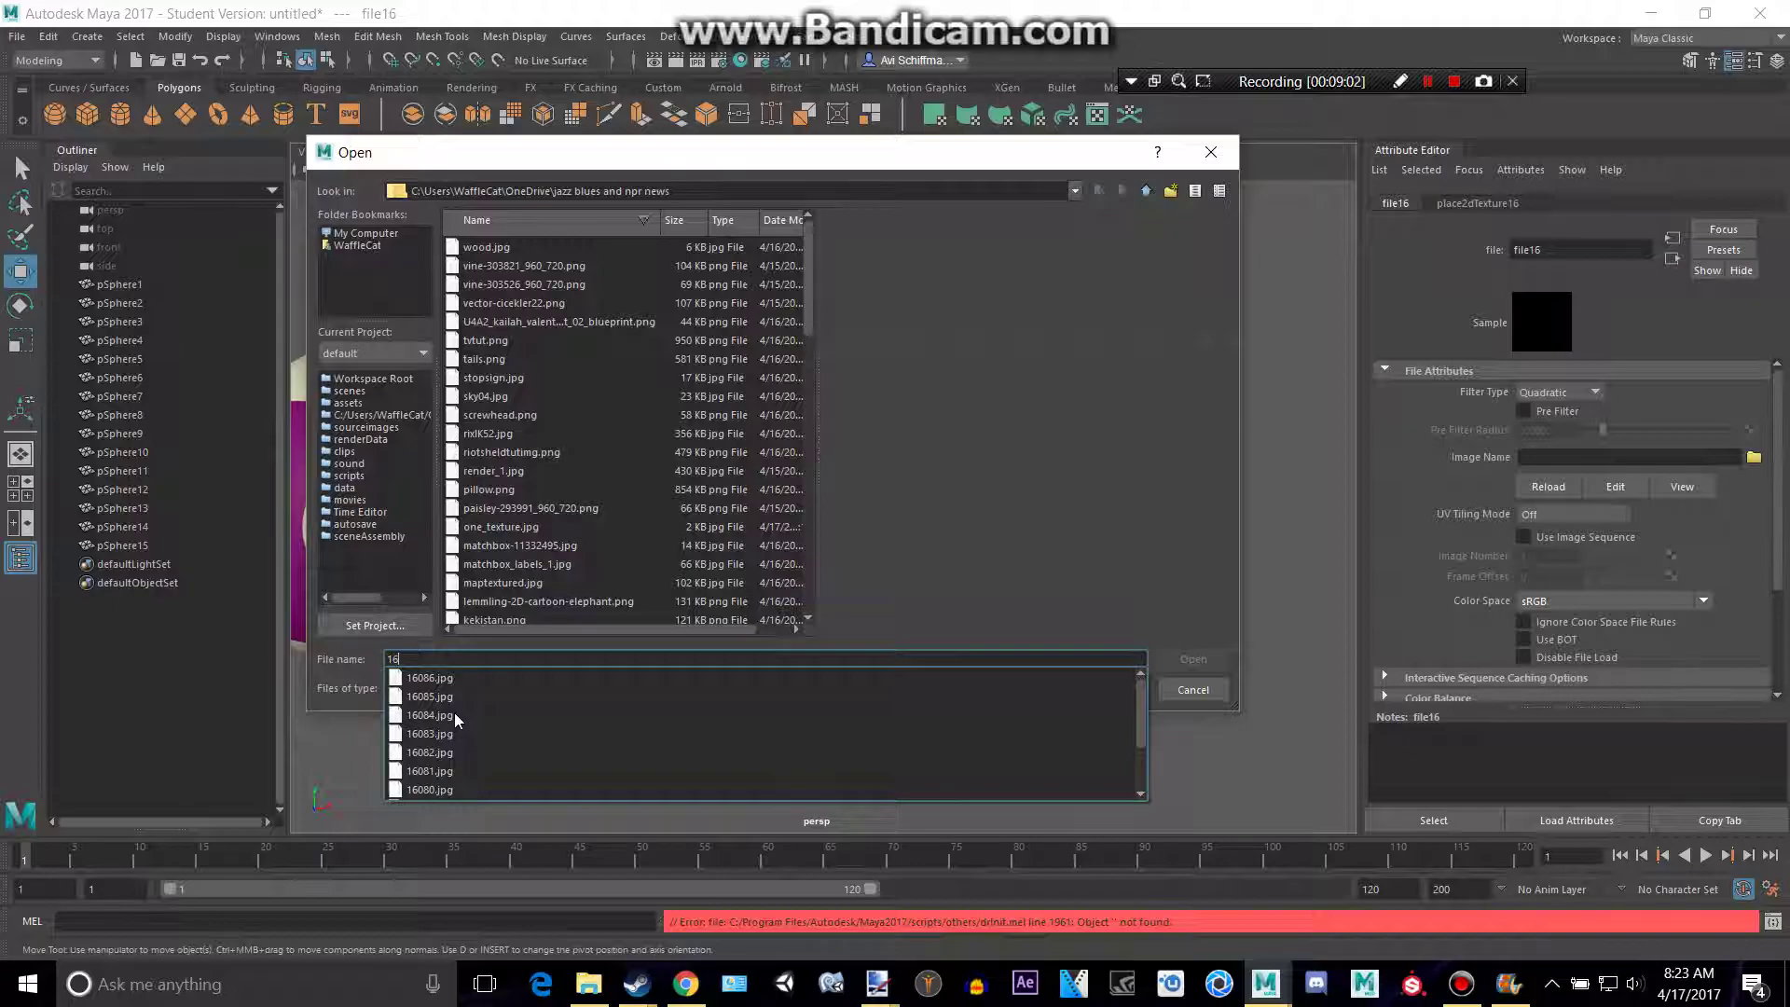
left_click(457, 718)
left_click(1184, 659)
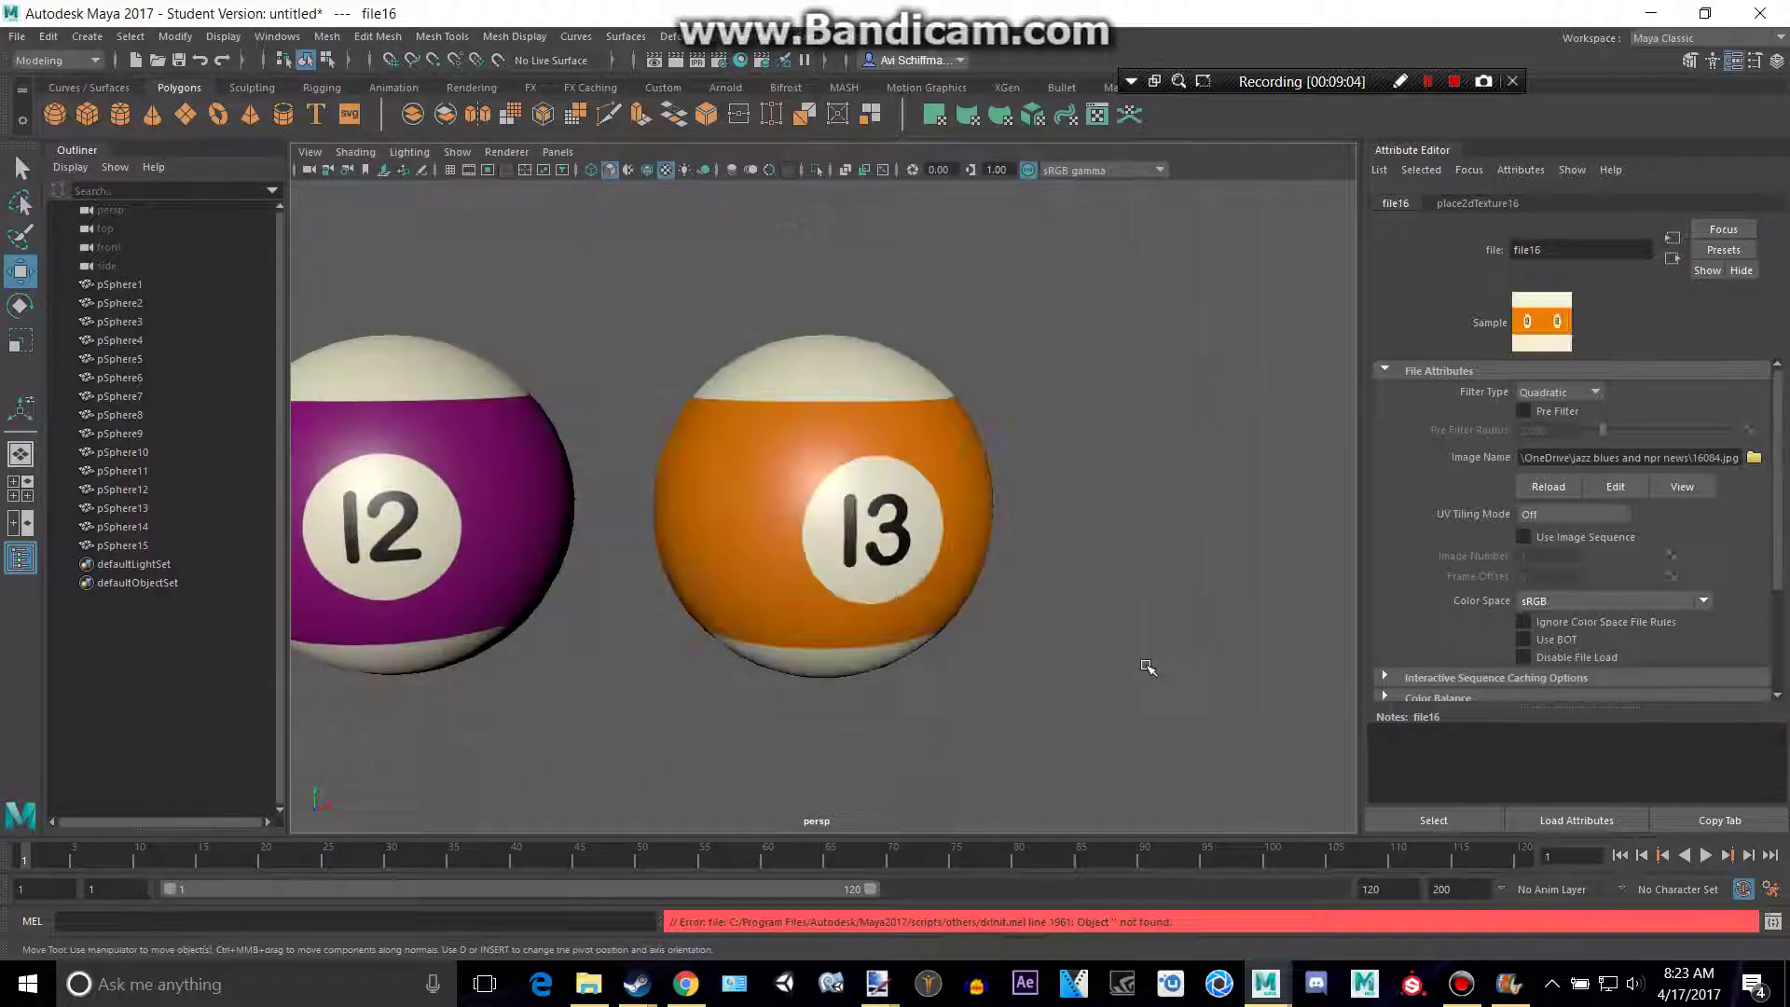
key("alt+Tab")
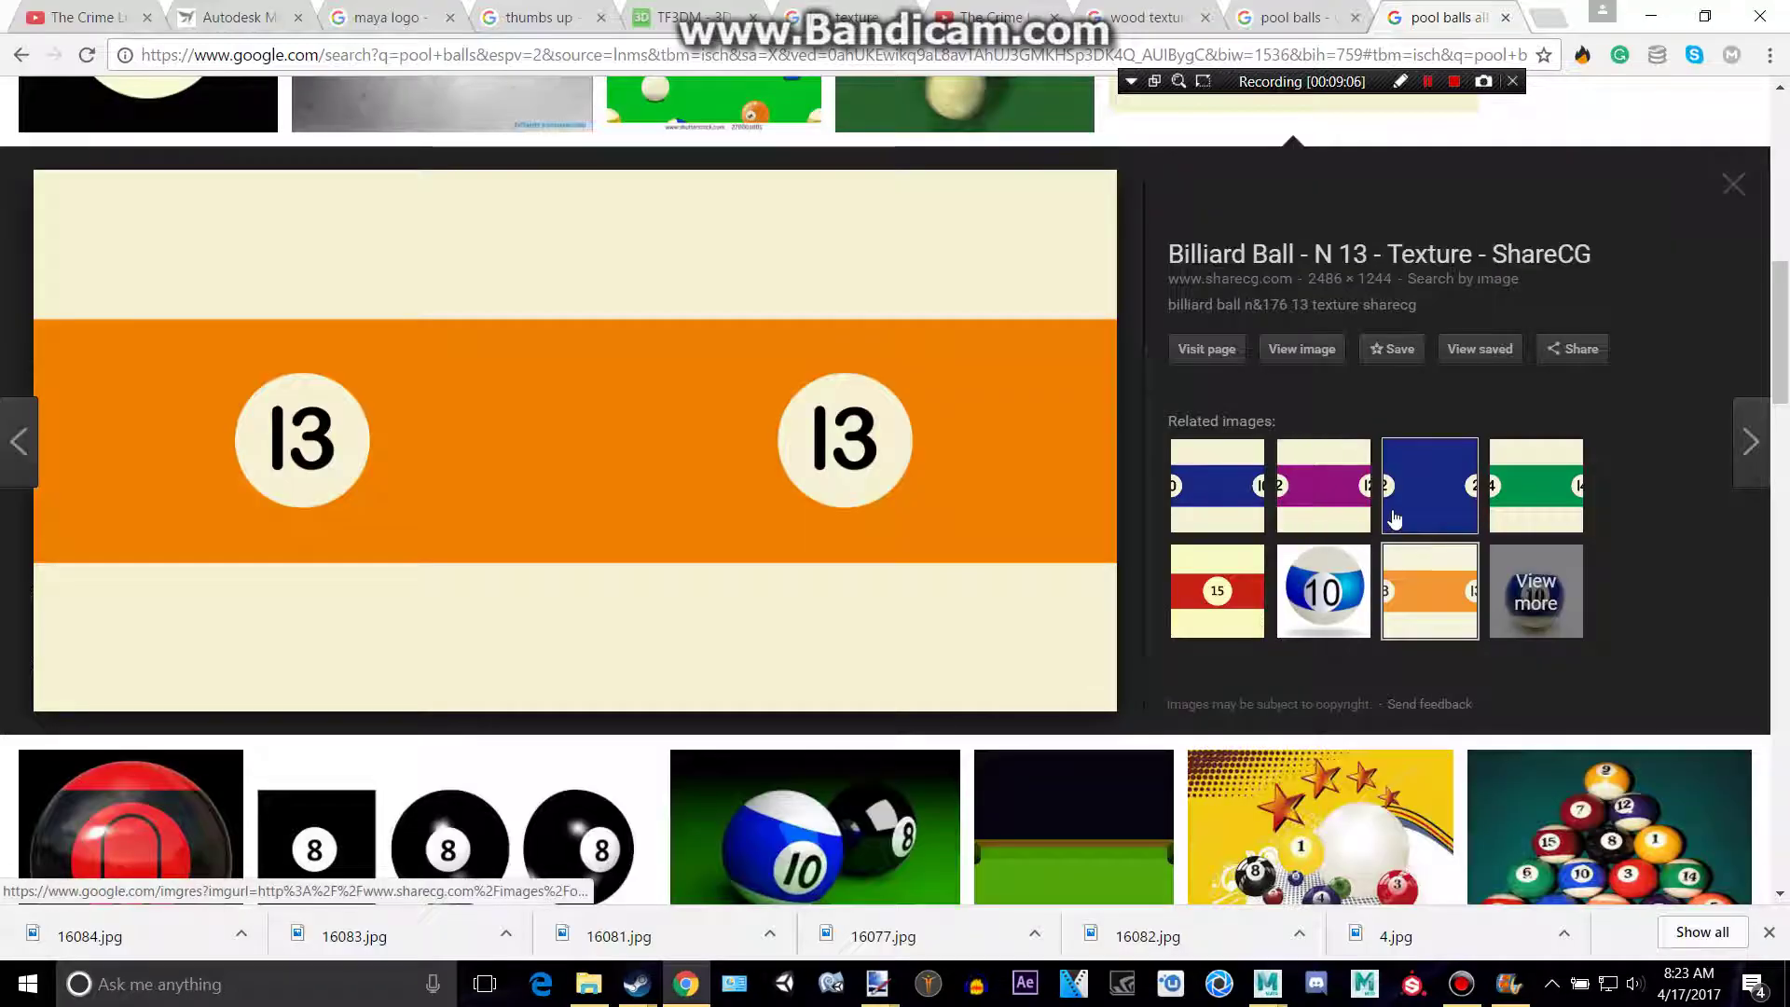
Zoom out in Maya and recentre the view on the row of balls
key("alt+Tab")
scroll(1063, 719, "down", 3)
scroll(828, 658, "down", 3)
scroll(615, 615, "down", 2)
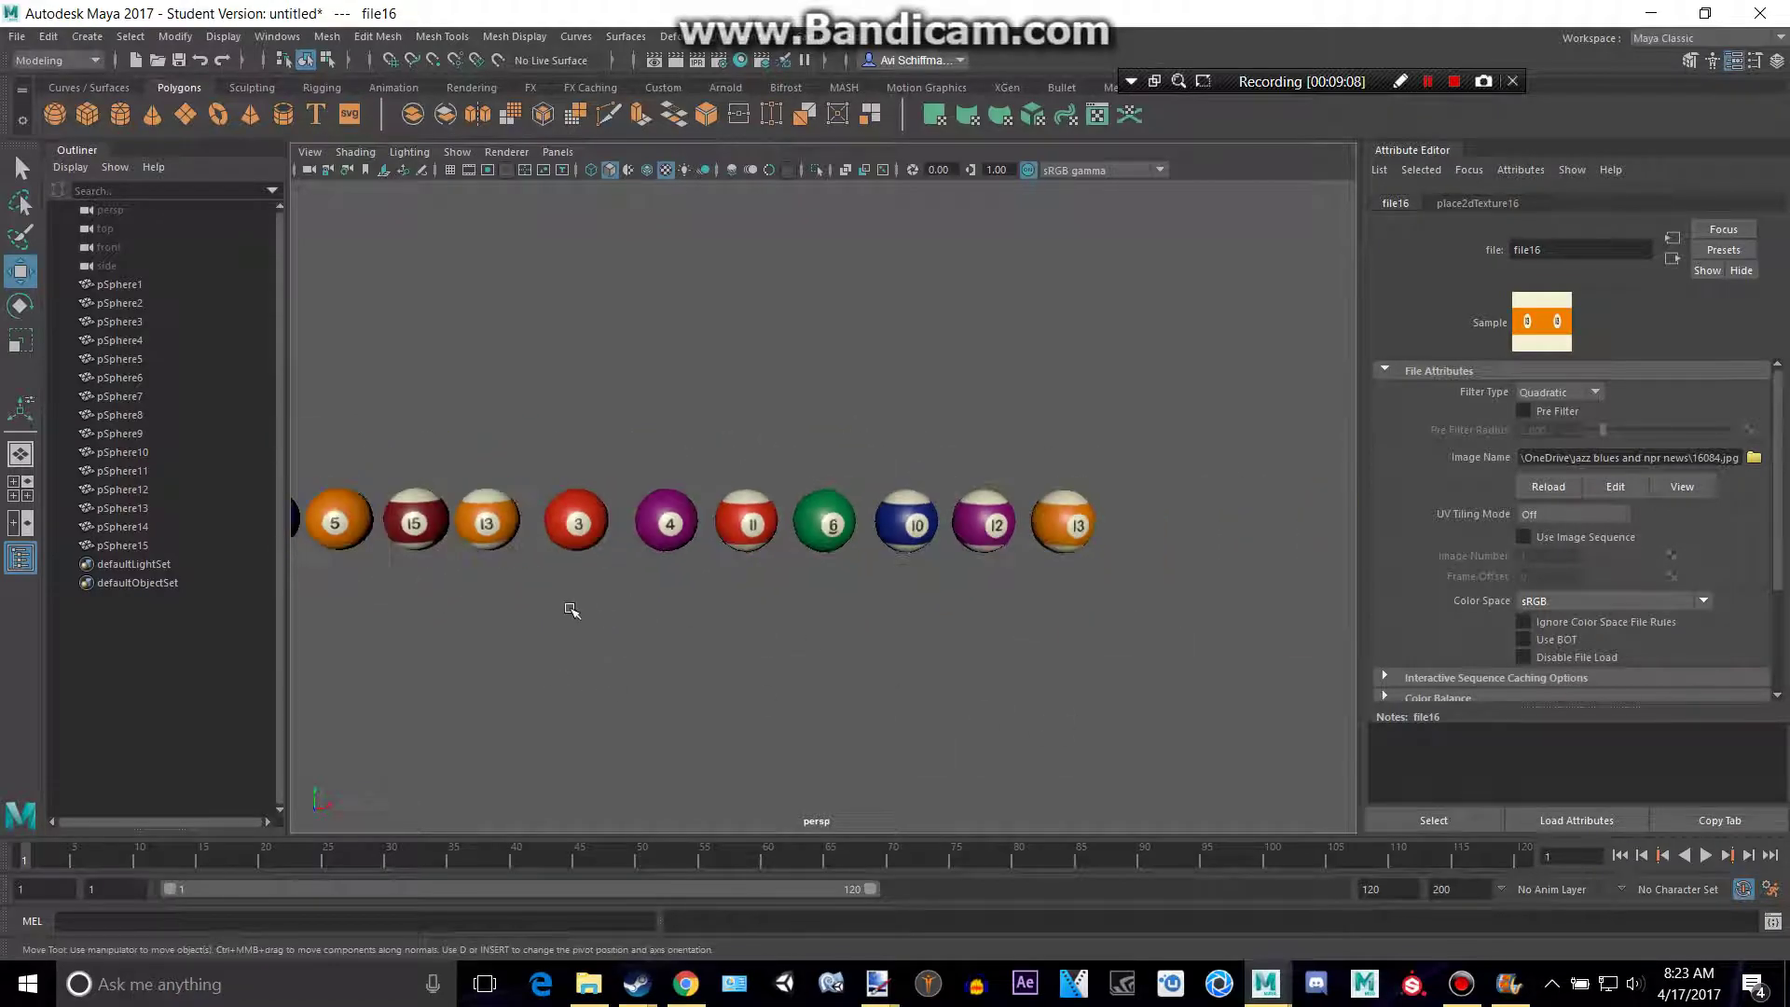
scroll(552, 608, "down", 2)
middle_click_drag(612, 601, 771, 607, "alt")
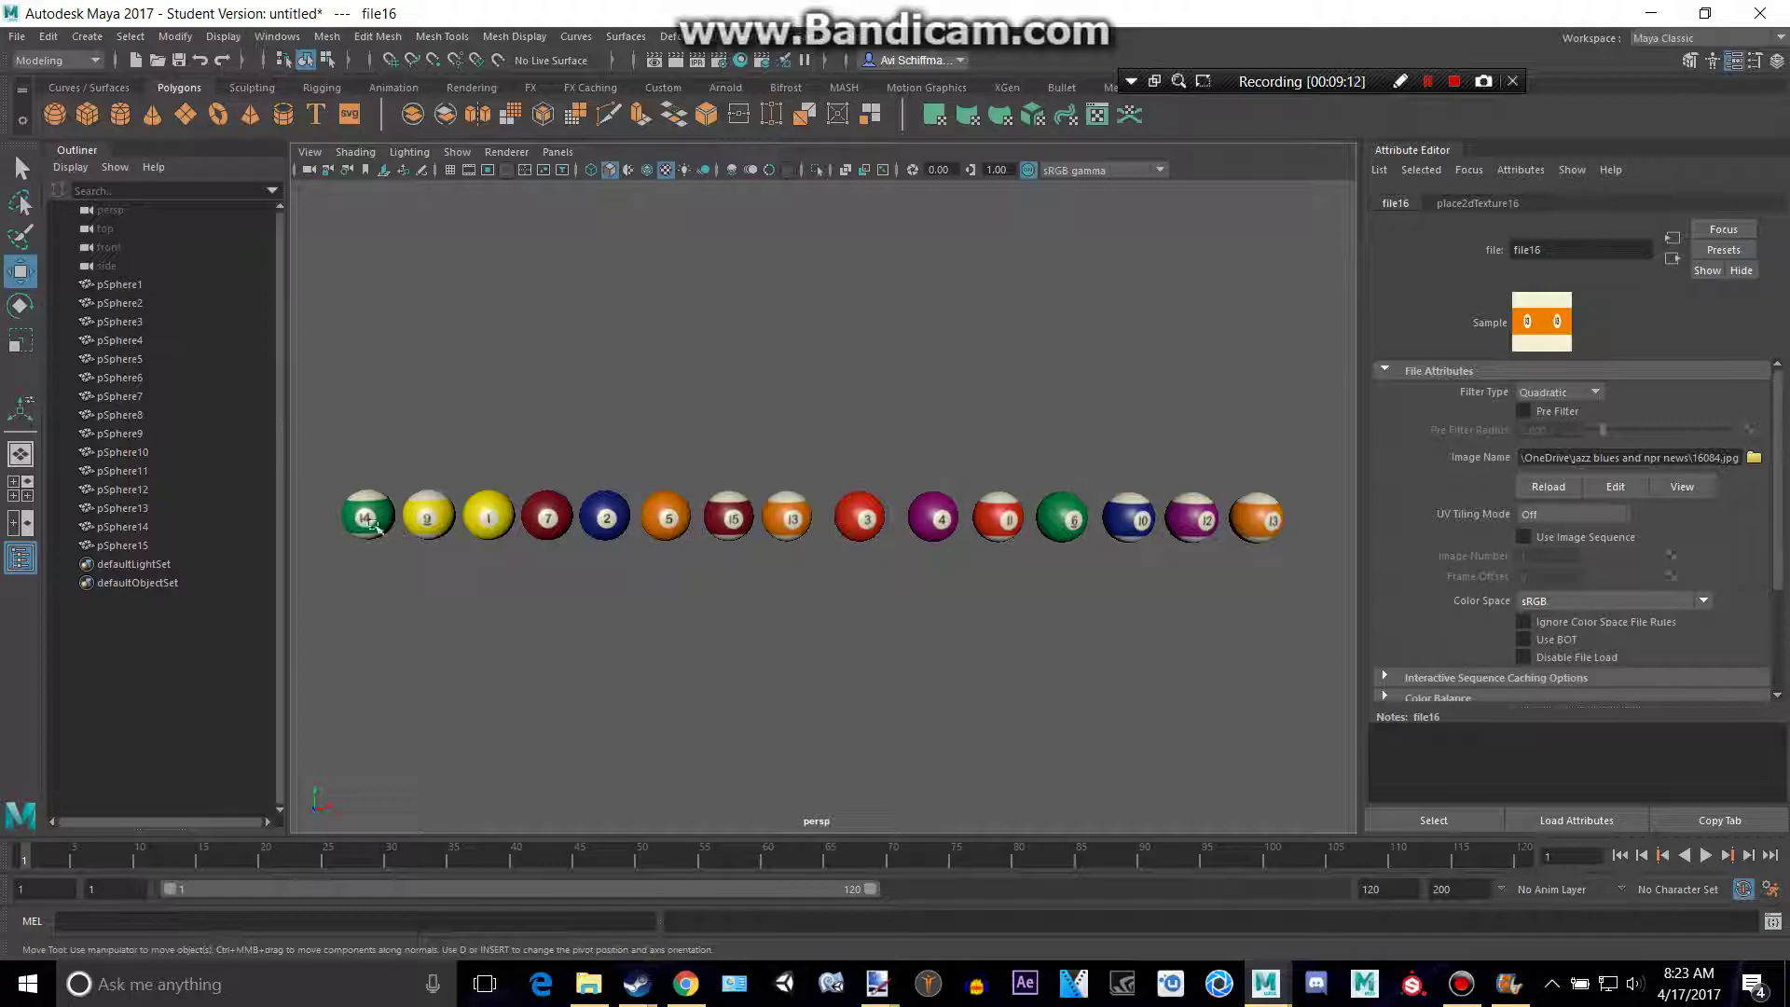
middle_click_drag(771, 537, 747, 536, "alt")
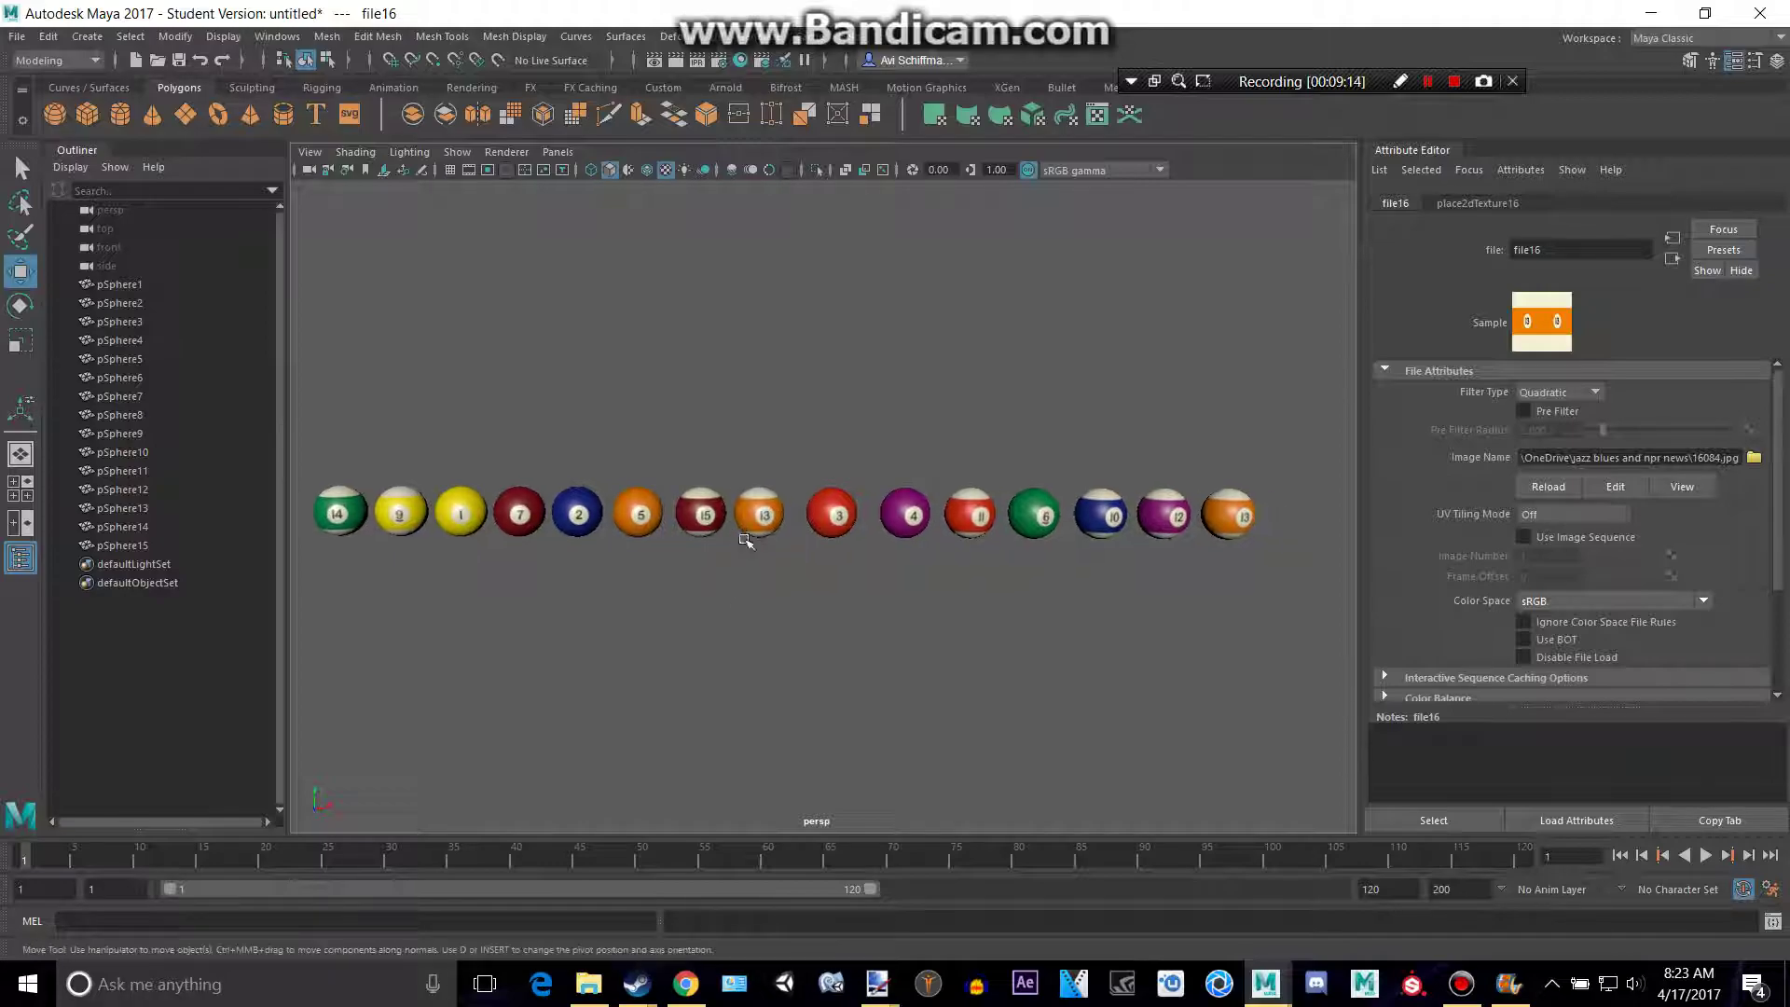
Review the Amazon numbered ball-set image in Chrome's other pool balls tab
key("alt+Tab")
left_click(1296, 17)
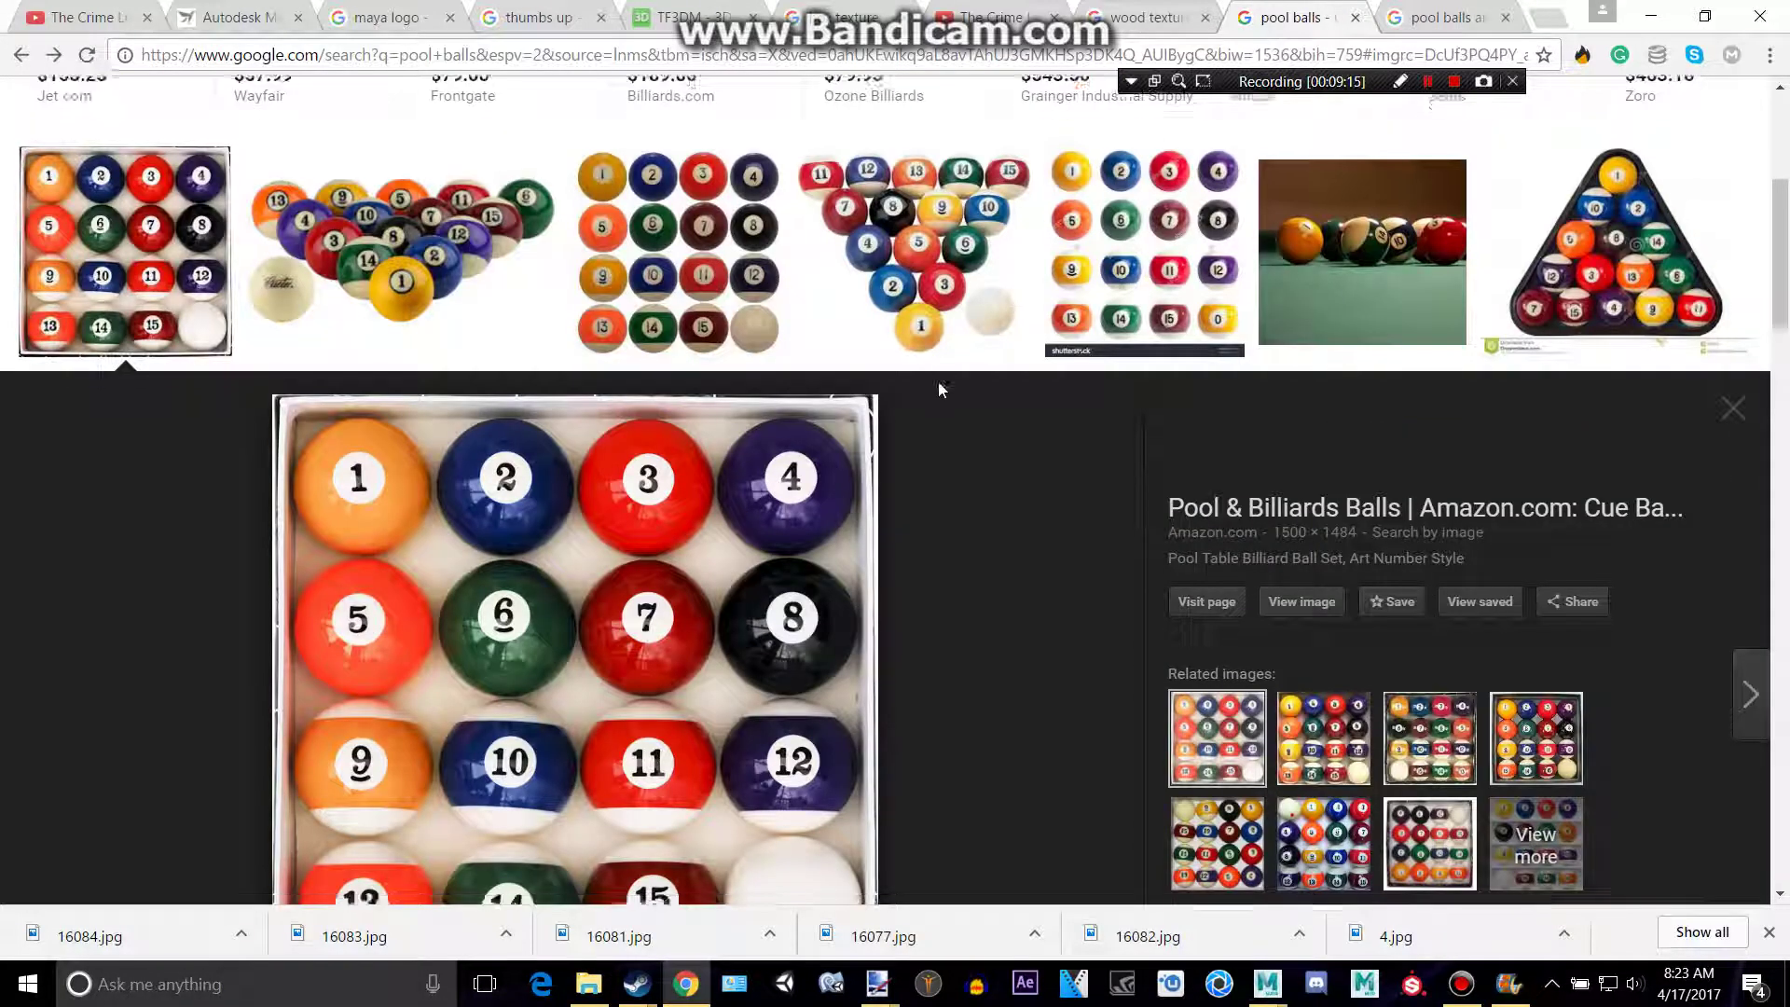
scroll(939, 388, "down", 2)
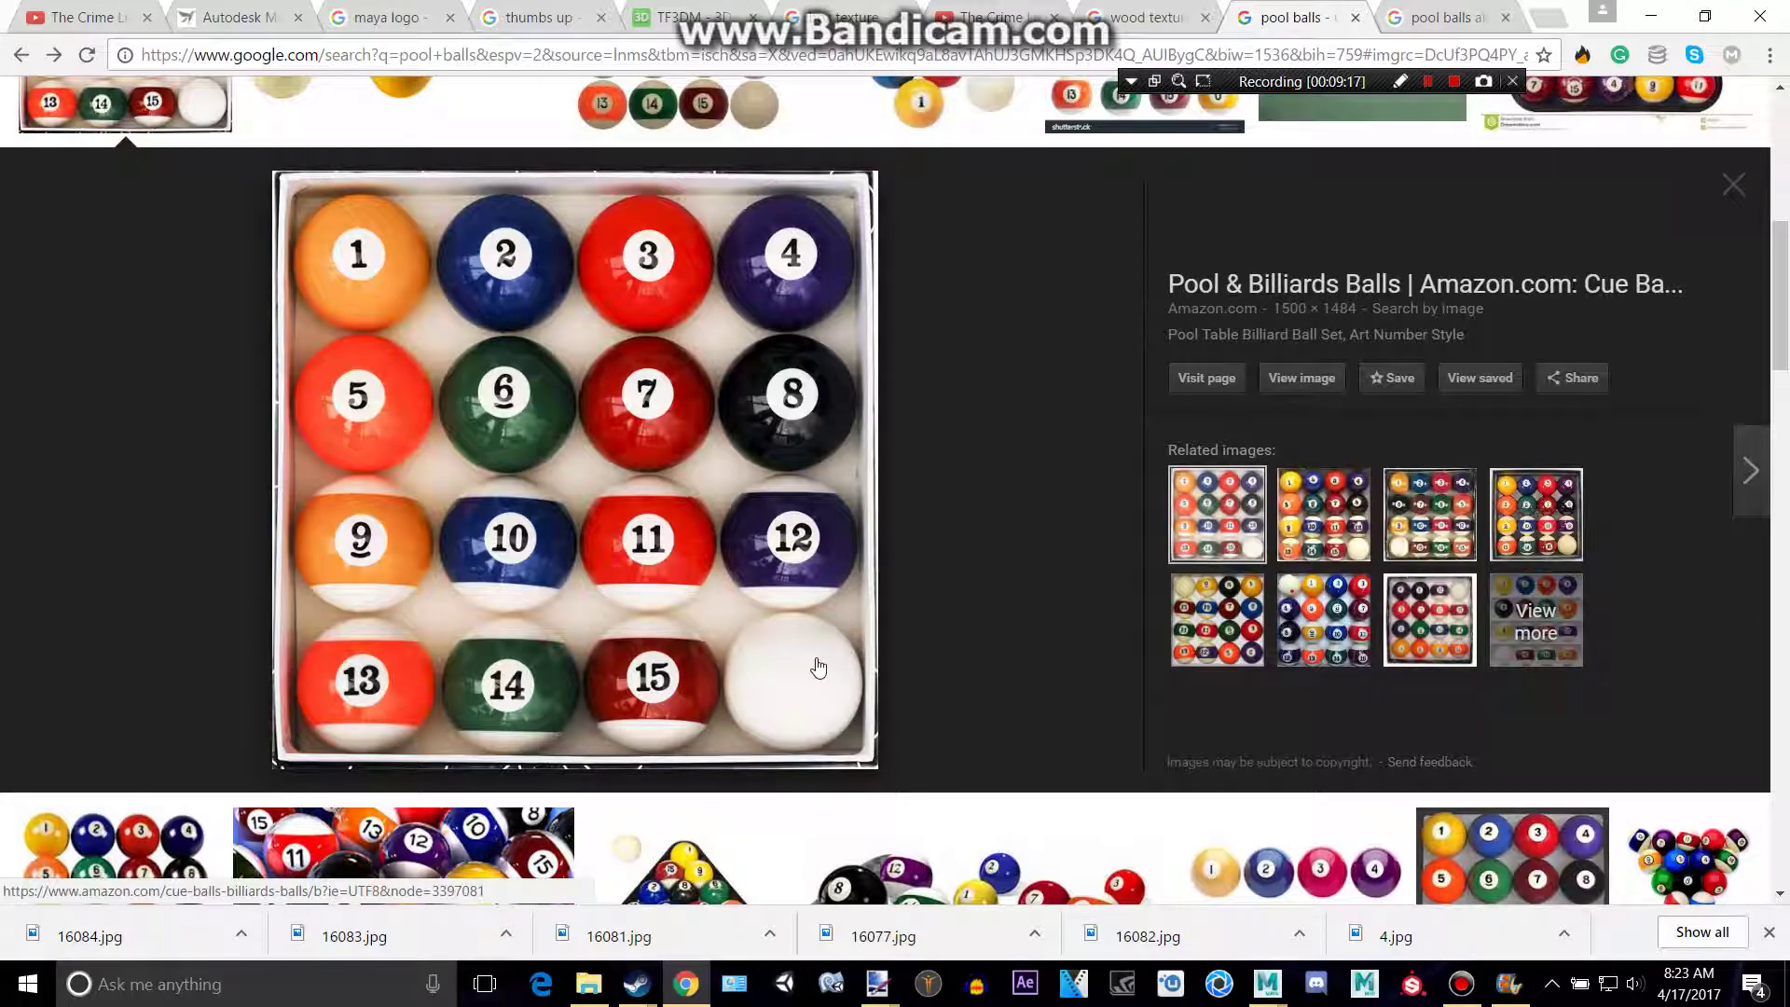
scroll(819, 665, "up", 2)
scroll(819, 666, "down", 1)
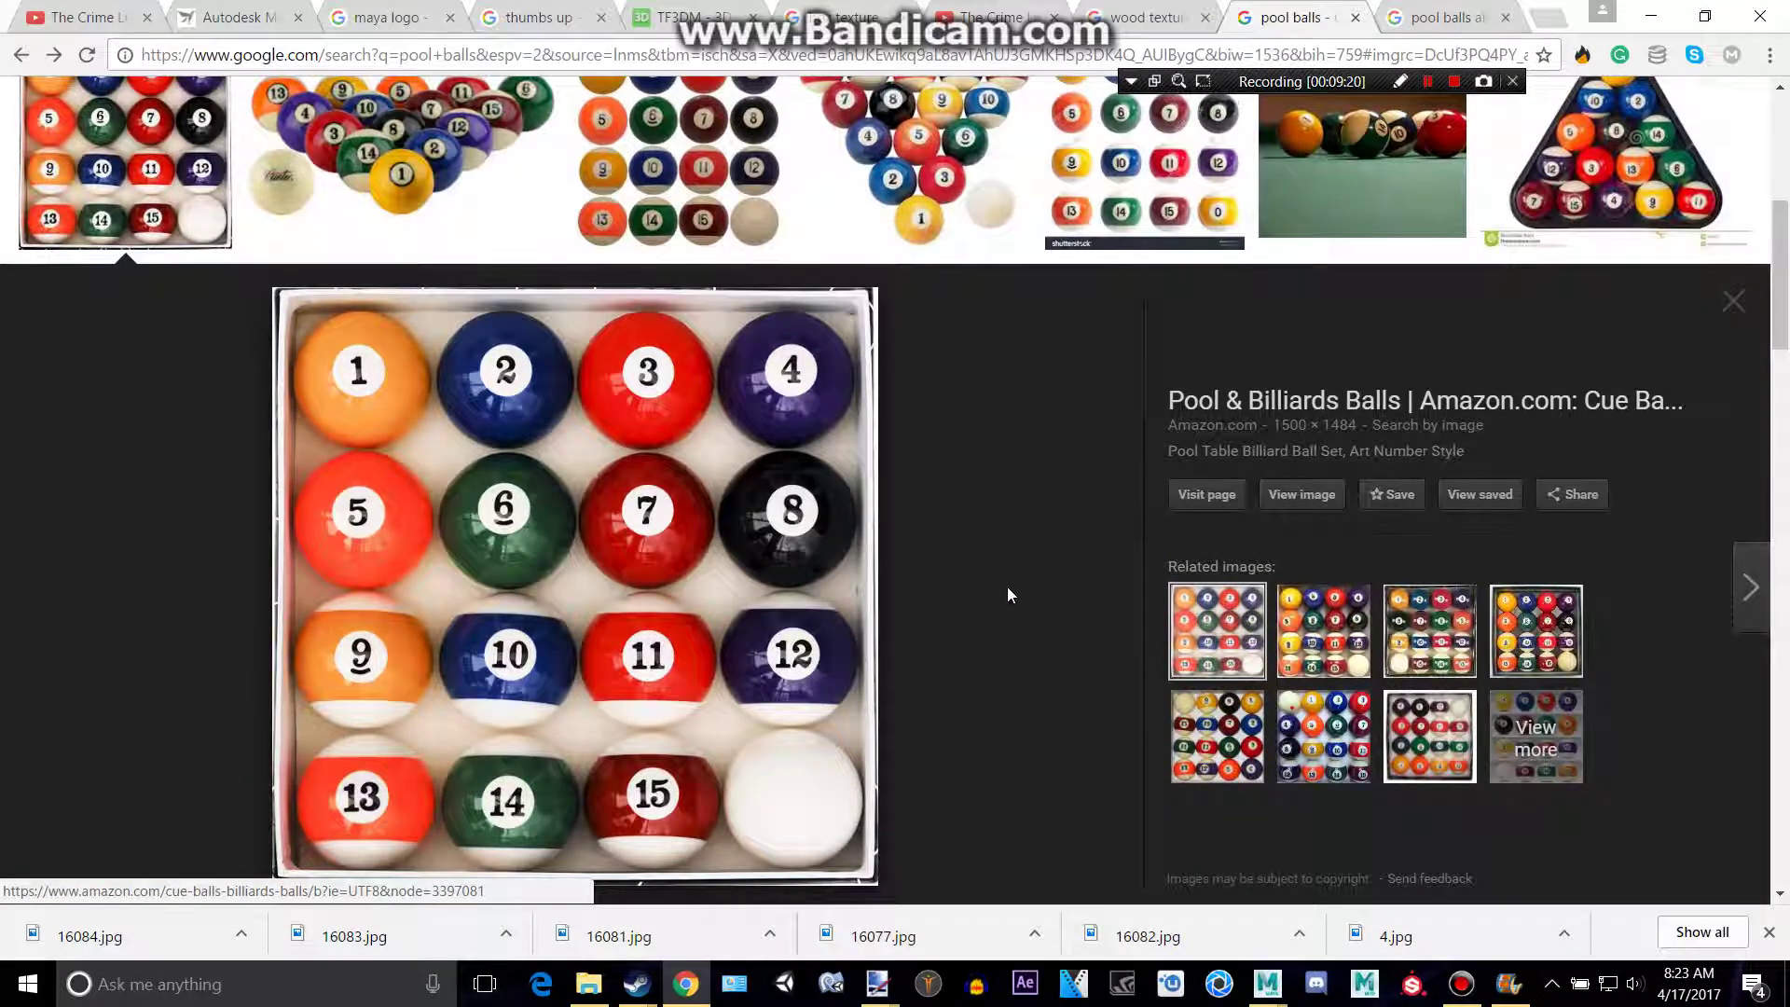
scroll(1007, 594, "up", 5)
scroll(1007, 594, "up", 1)
key("alt+Tab")
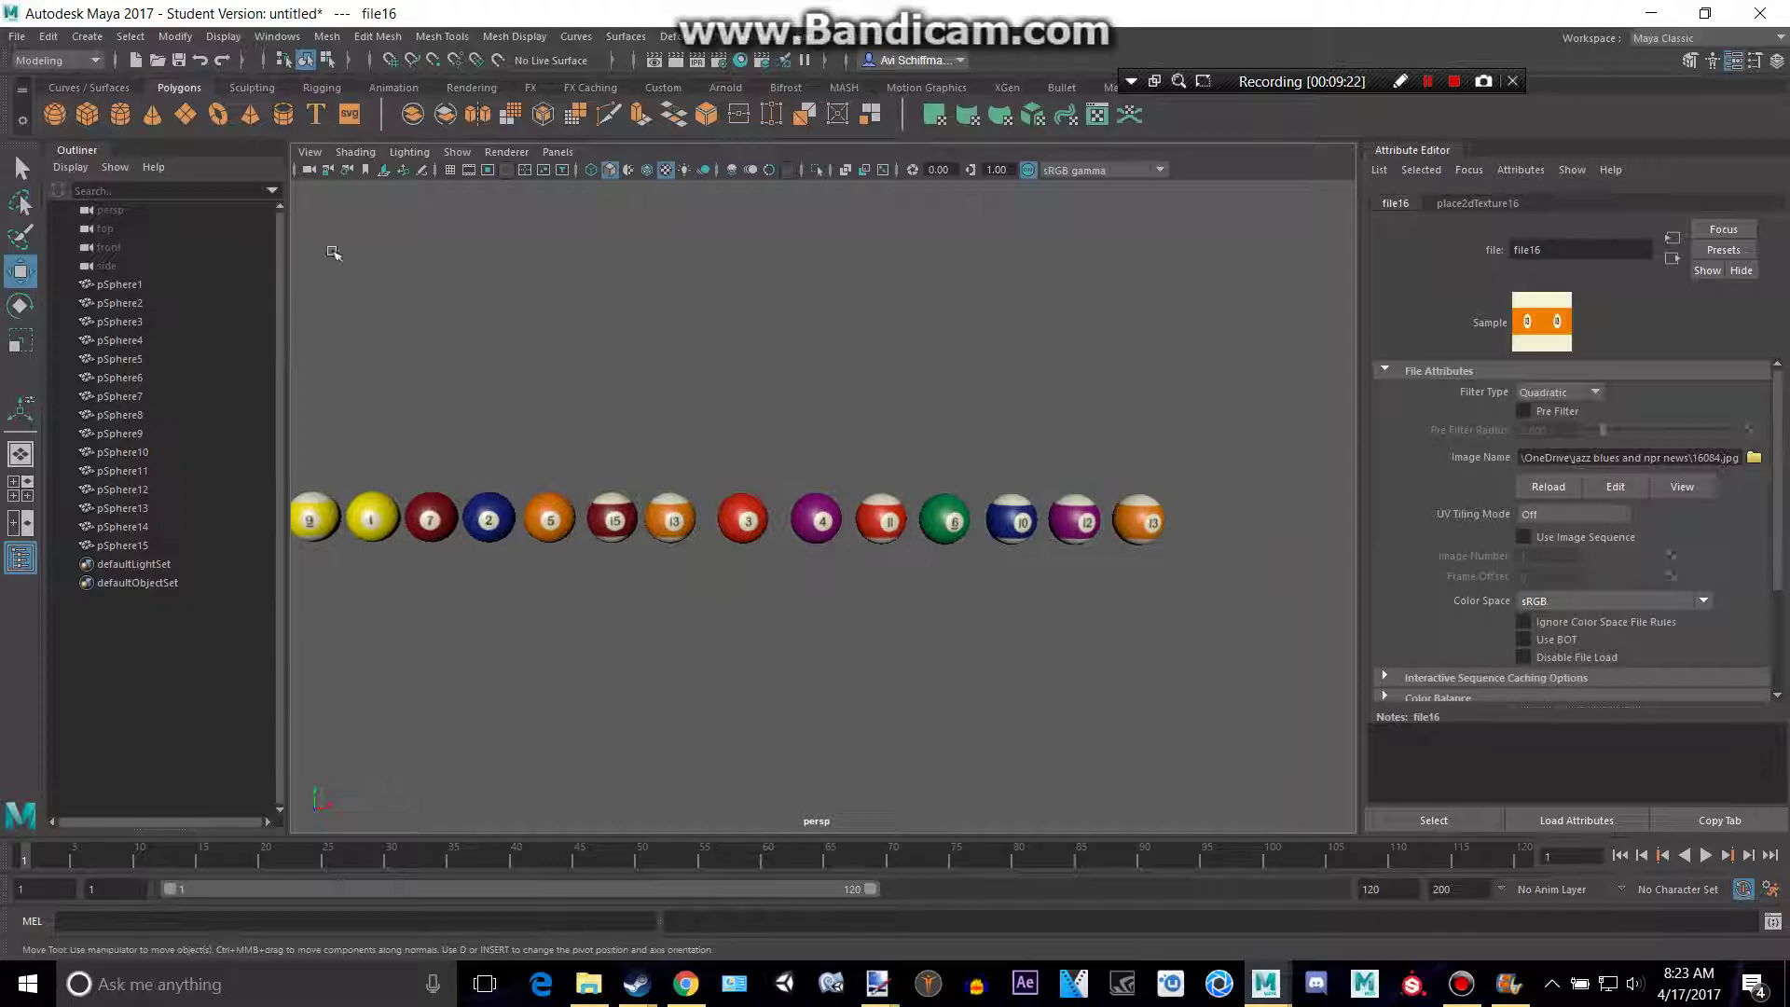
Duplicate the sphere as pSphere16 and move it to the end of the row
key("g")
scroll(734, 540, "down", 2)
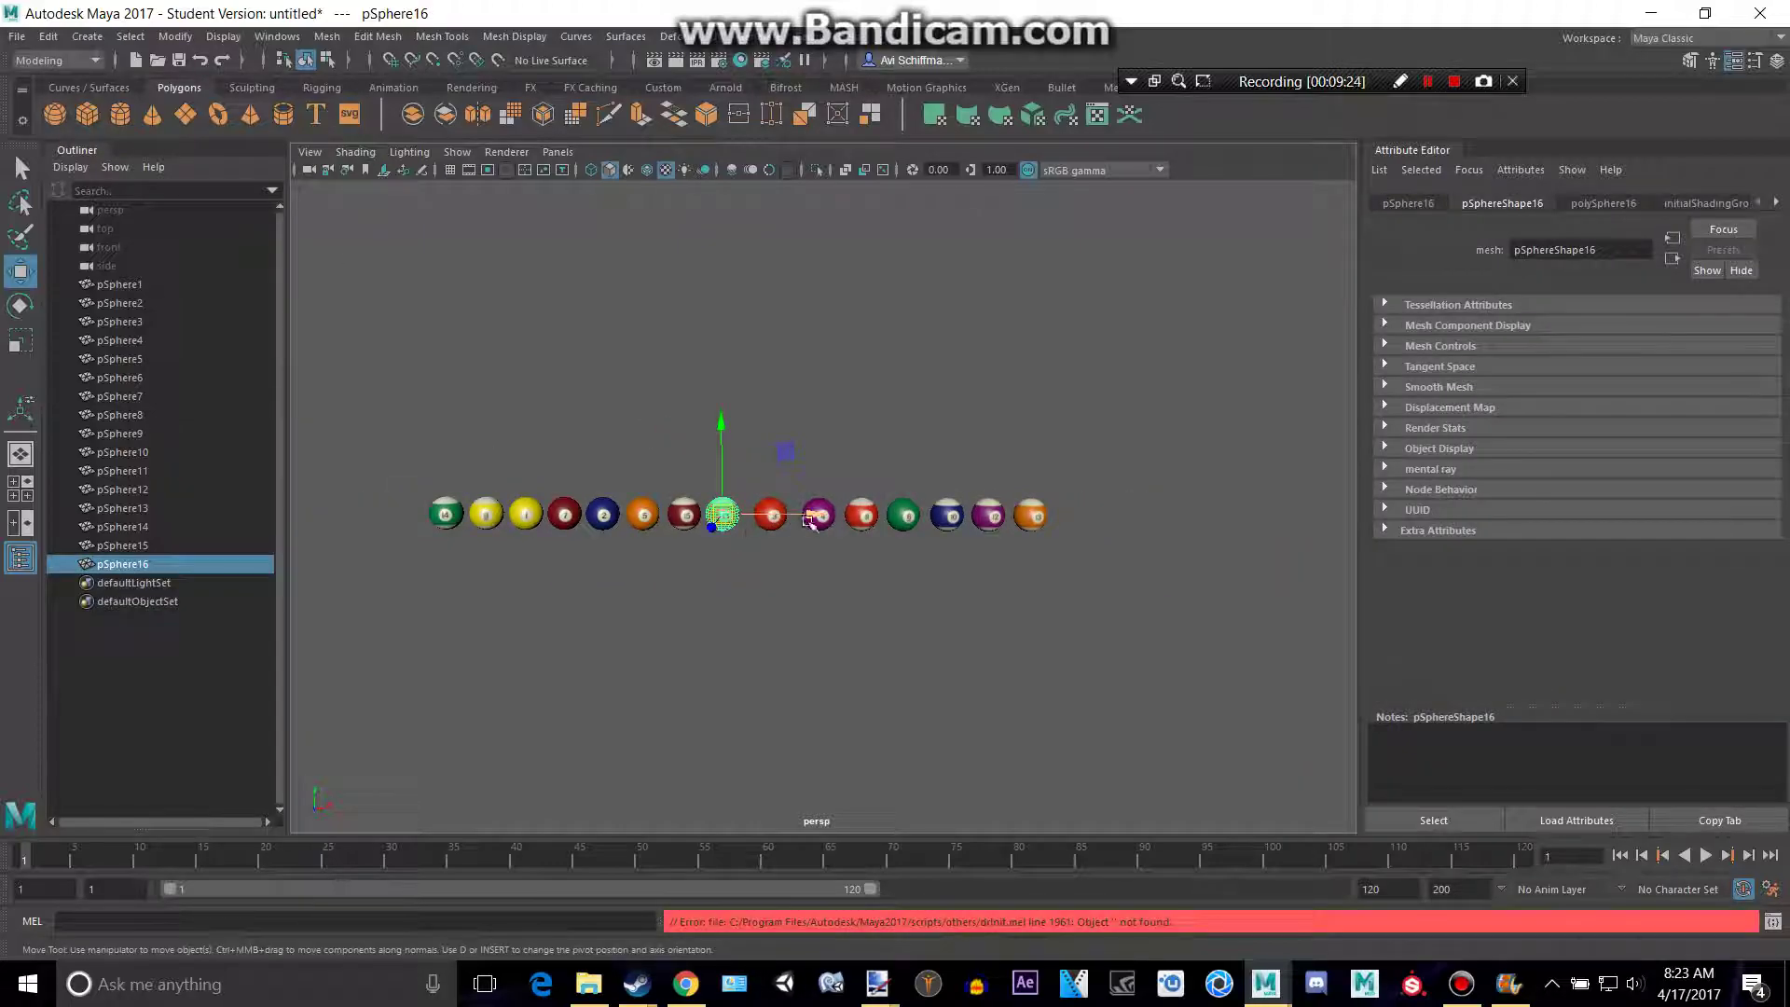
left_click_drag(811, 520, 1160, 521)
key("f")
Give pSphere16 a new white Blinn material, then zoom out to the whole row
right_click_drag(826, 432, 833, 909)
left_click(690, 506)
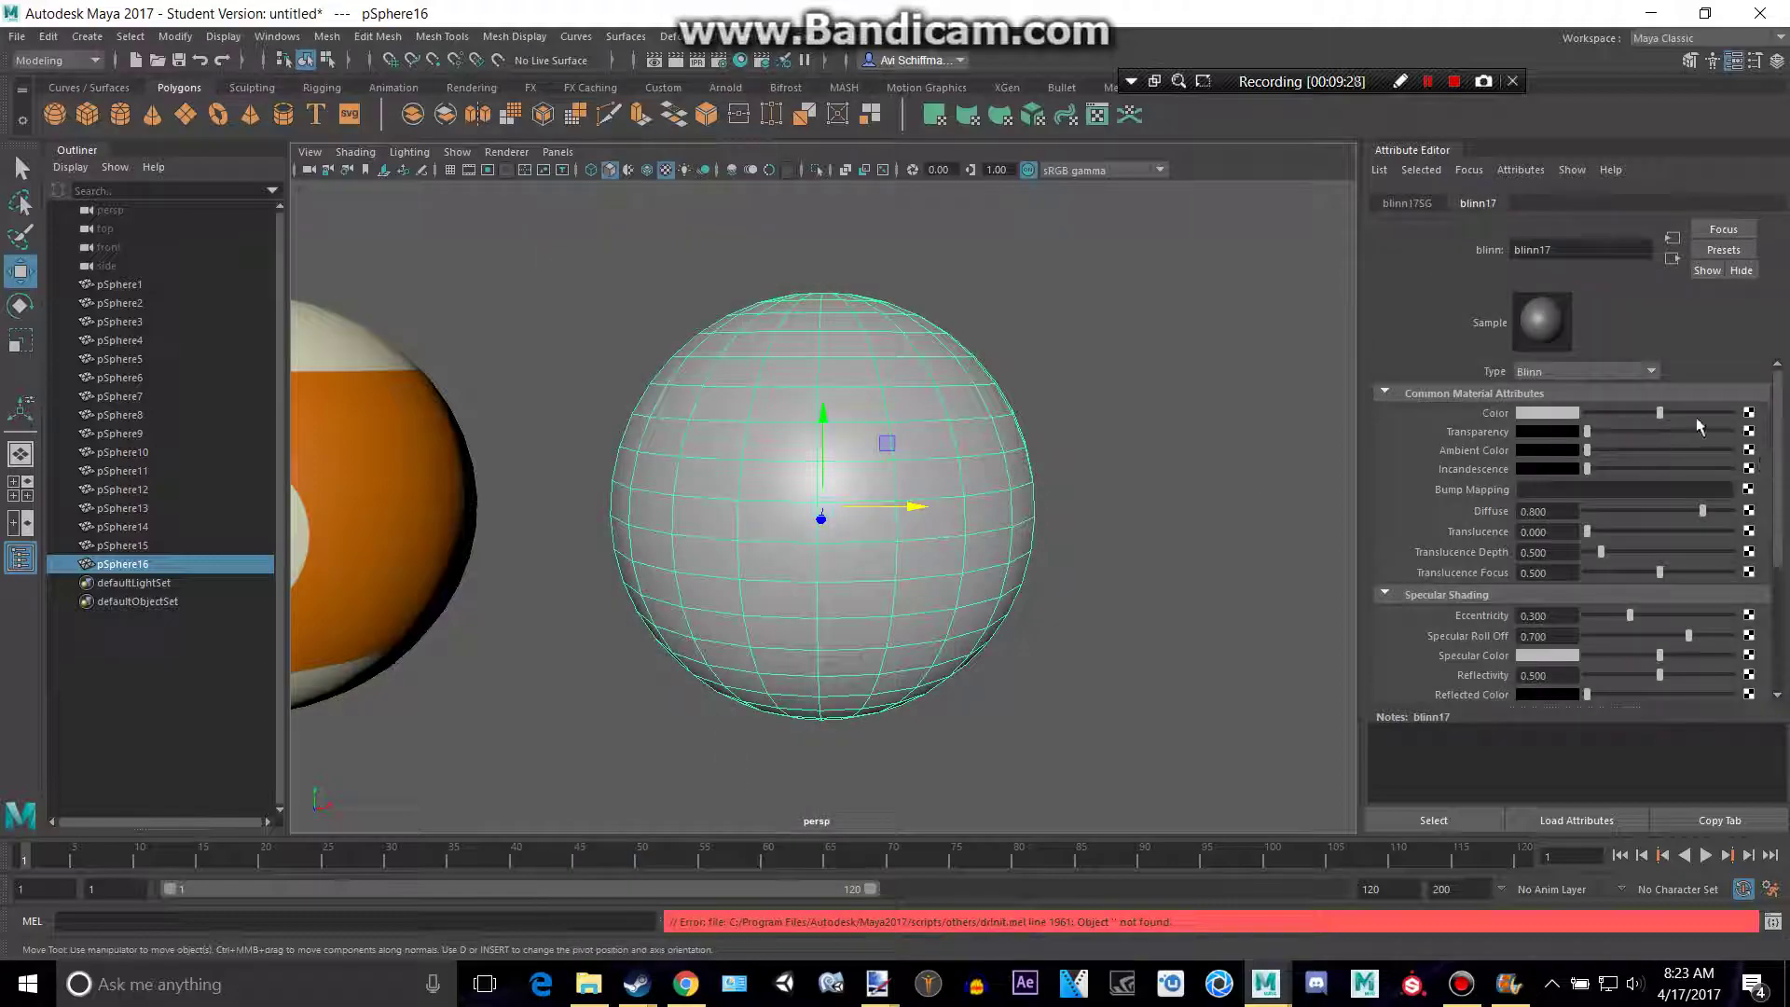
left_click_drag(1659, 413, 1740, 420)
left_click(1032, 488)
left_click(1154, 524)
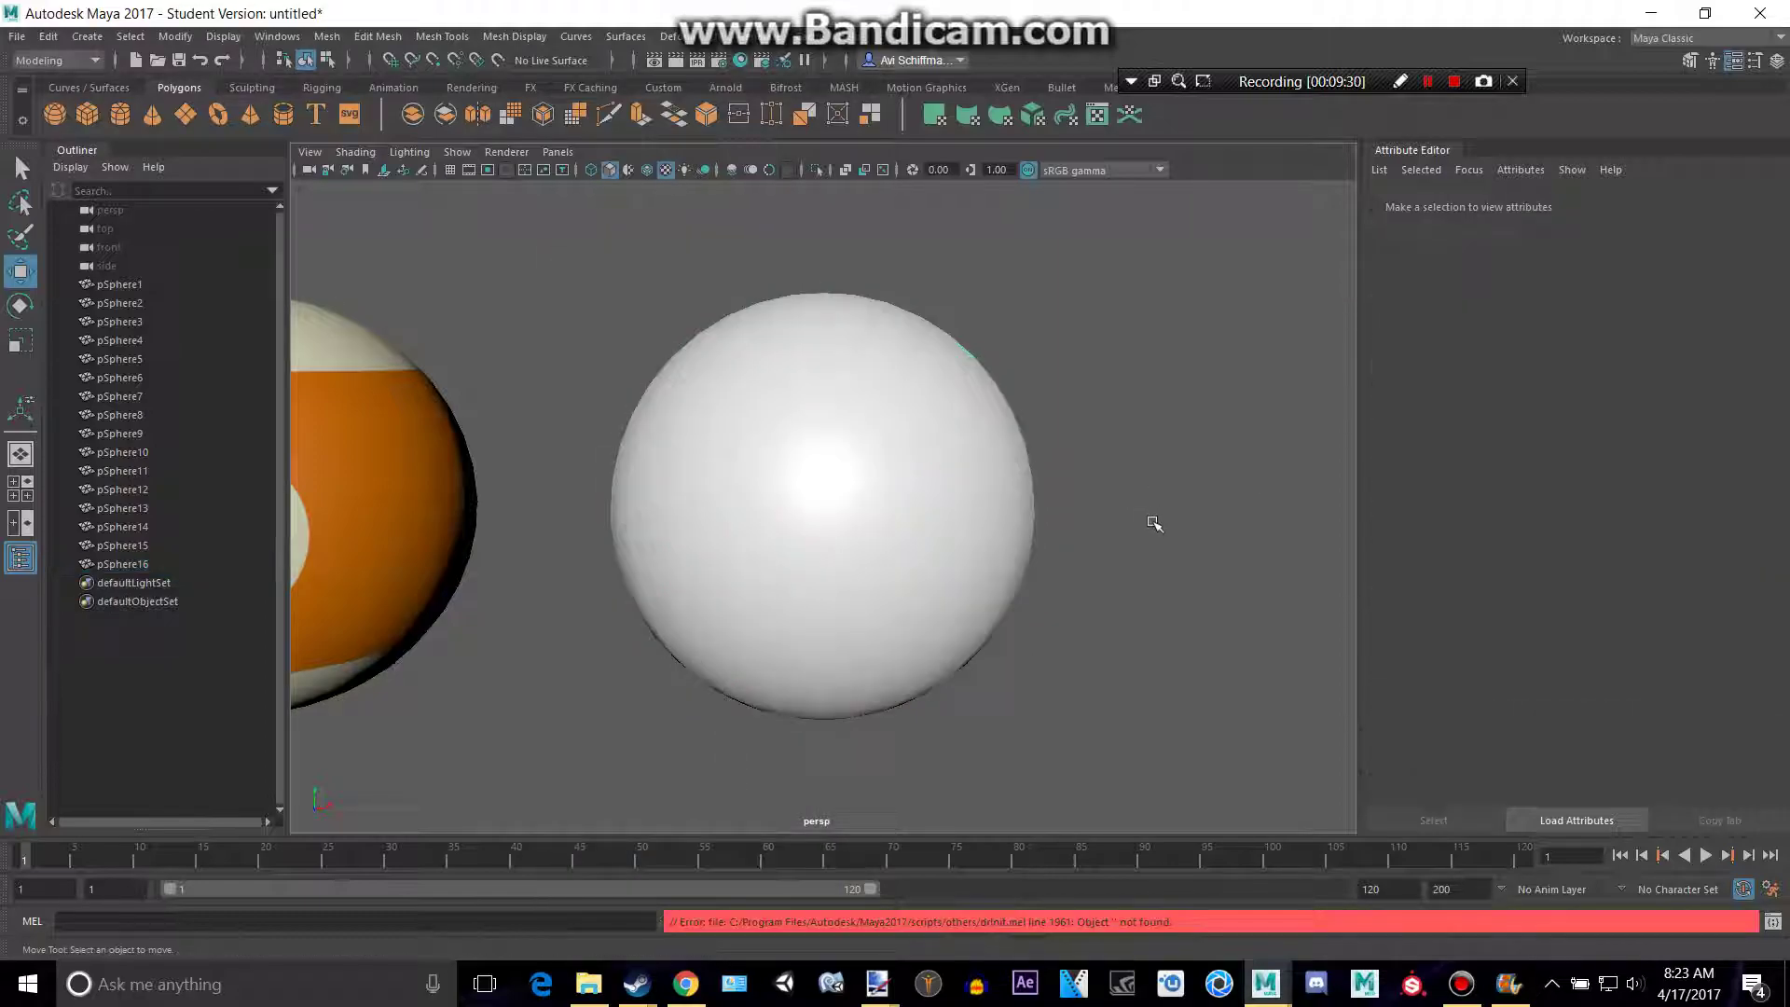
mouse_move(1154, 524)
right_mouse_down("alt")
mouse_move(971, 600)
mouse_move(1055, 593)
right_mouse_up("alt")
mouse_move(940, 598)
middle_mouse_down("alt")
mouse_move(1110, 568)
mouse_move(1048, 590)
middle_mouse_up("alt")
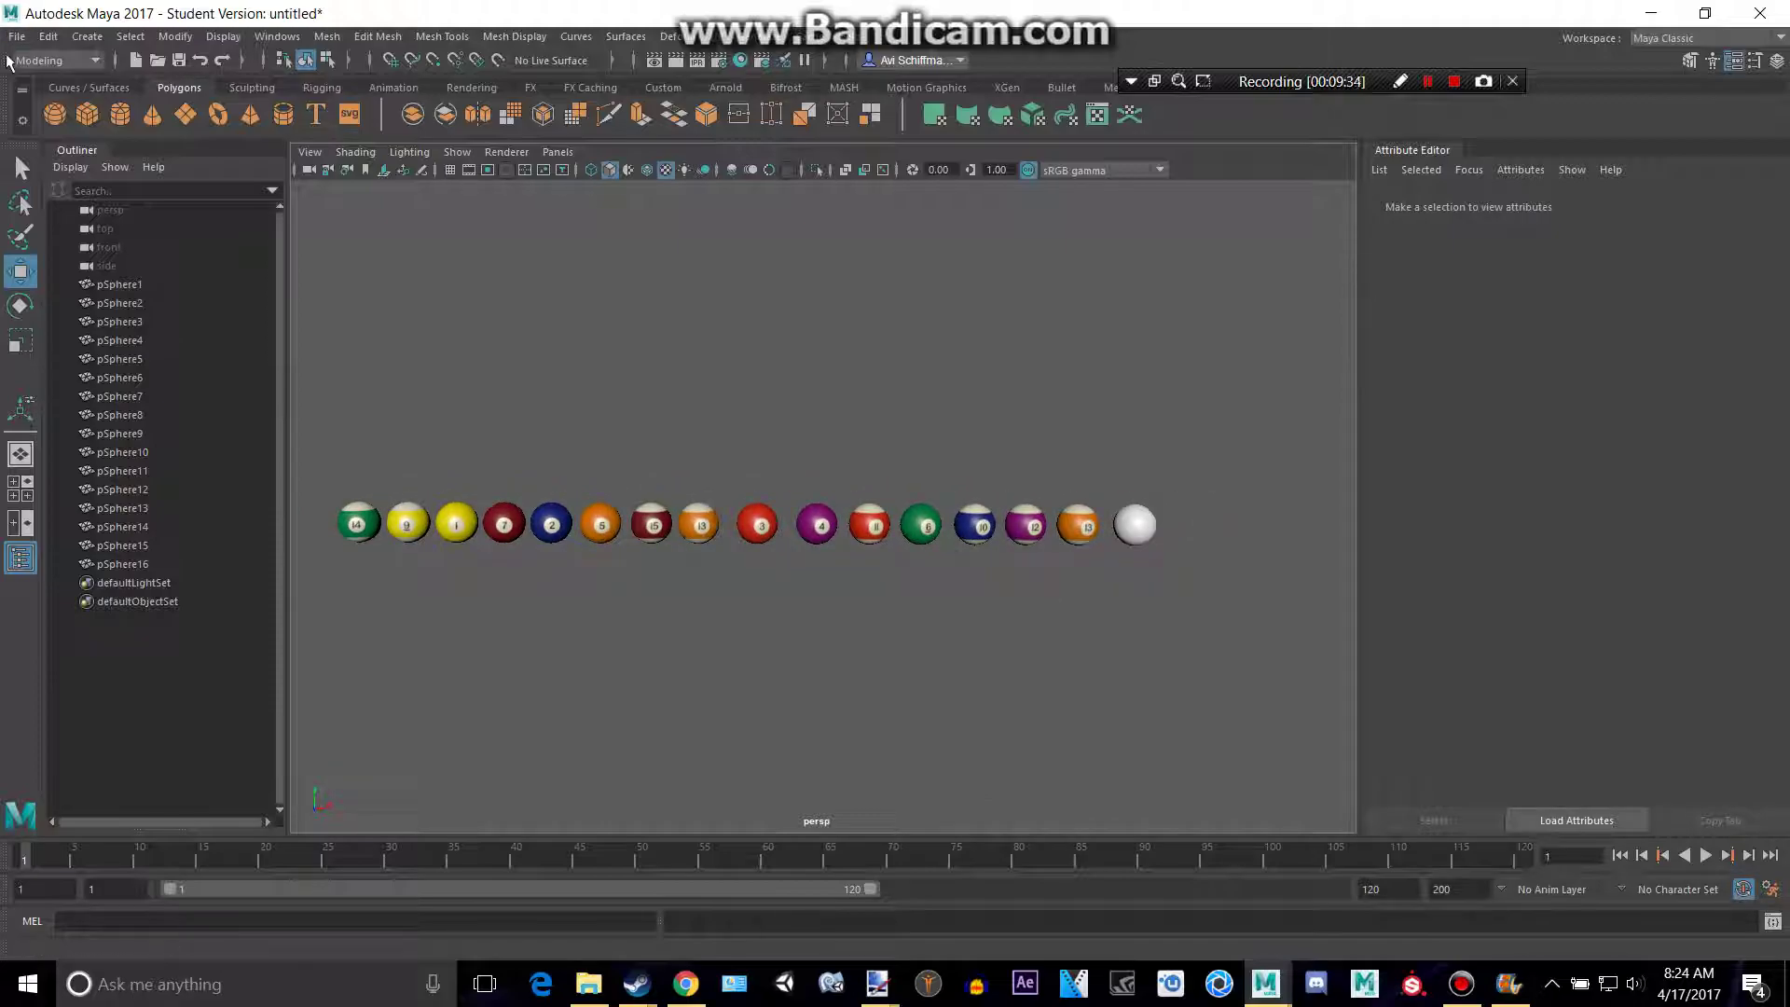
Import the 8Ball.fbx model with the file type set to FBX
left_click(17, 36)
left_click(38, 241)
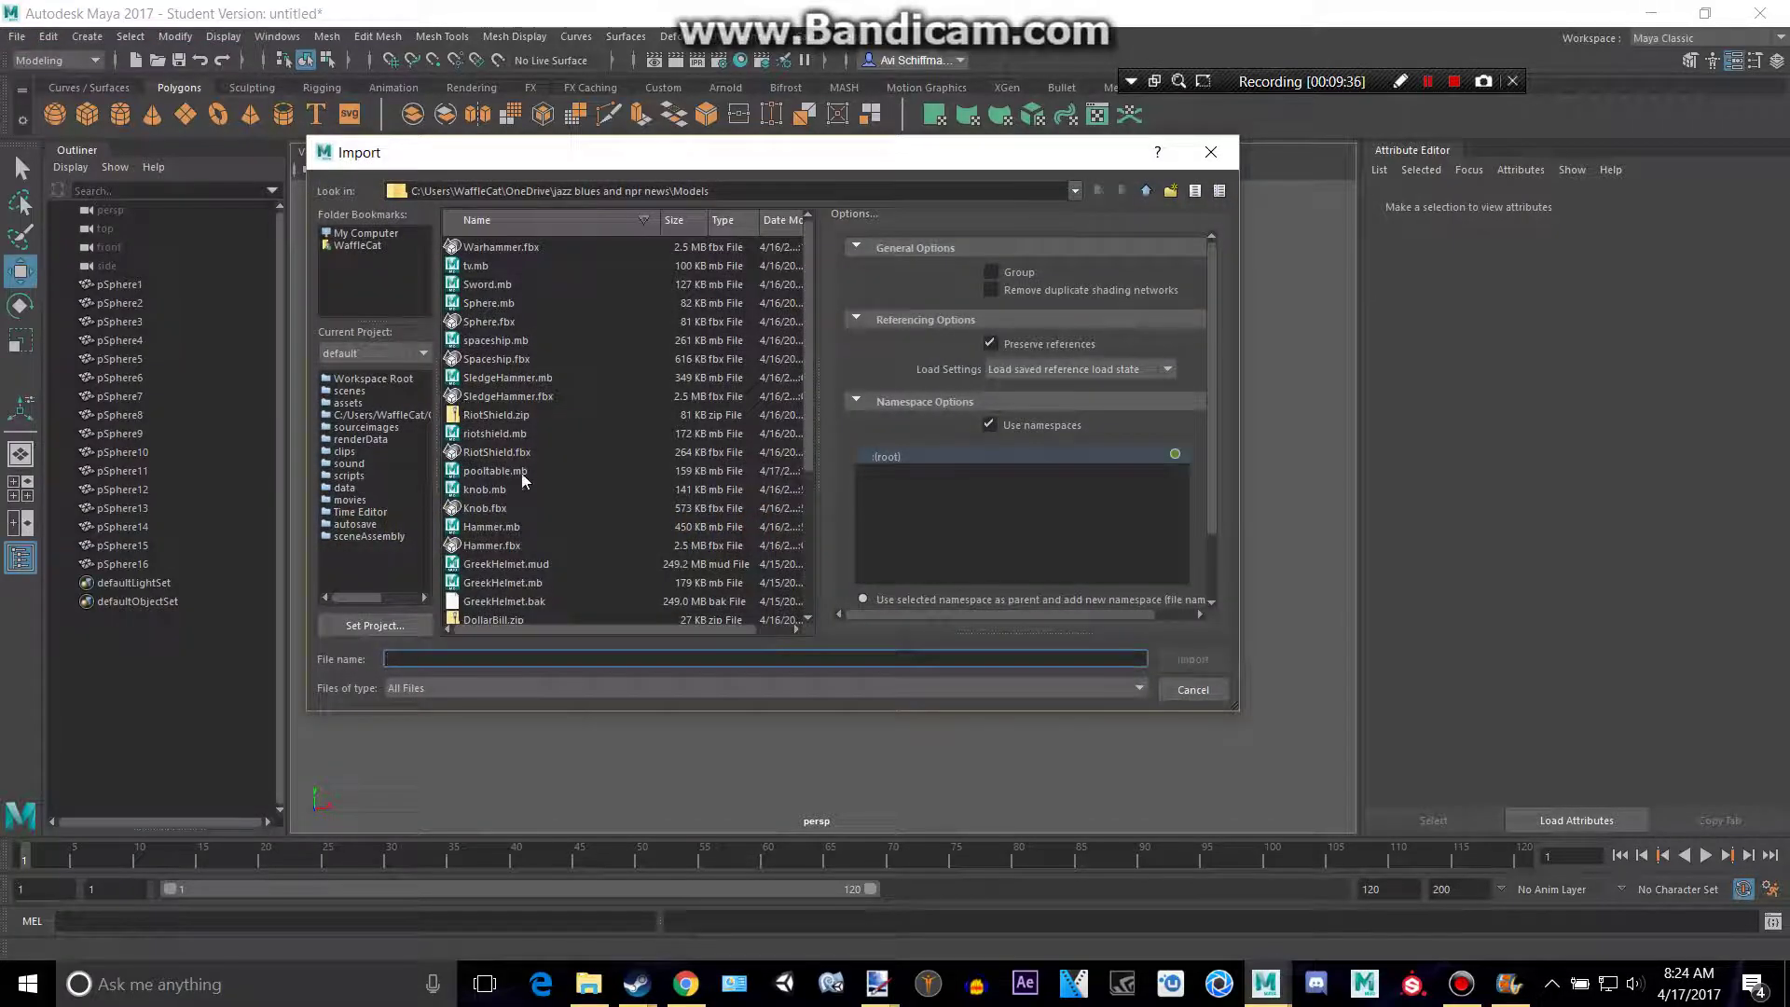
type("8")
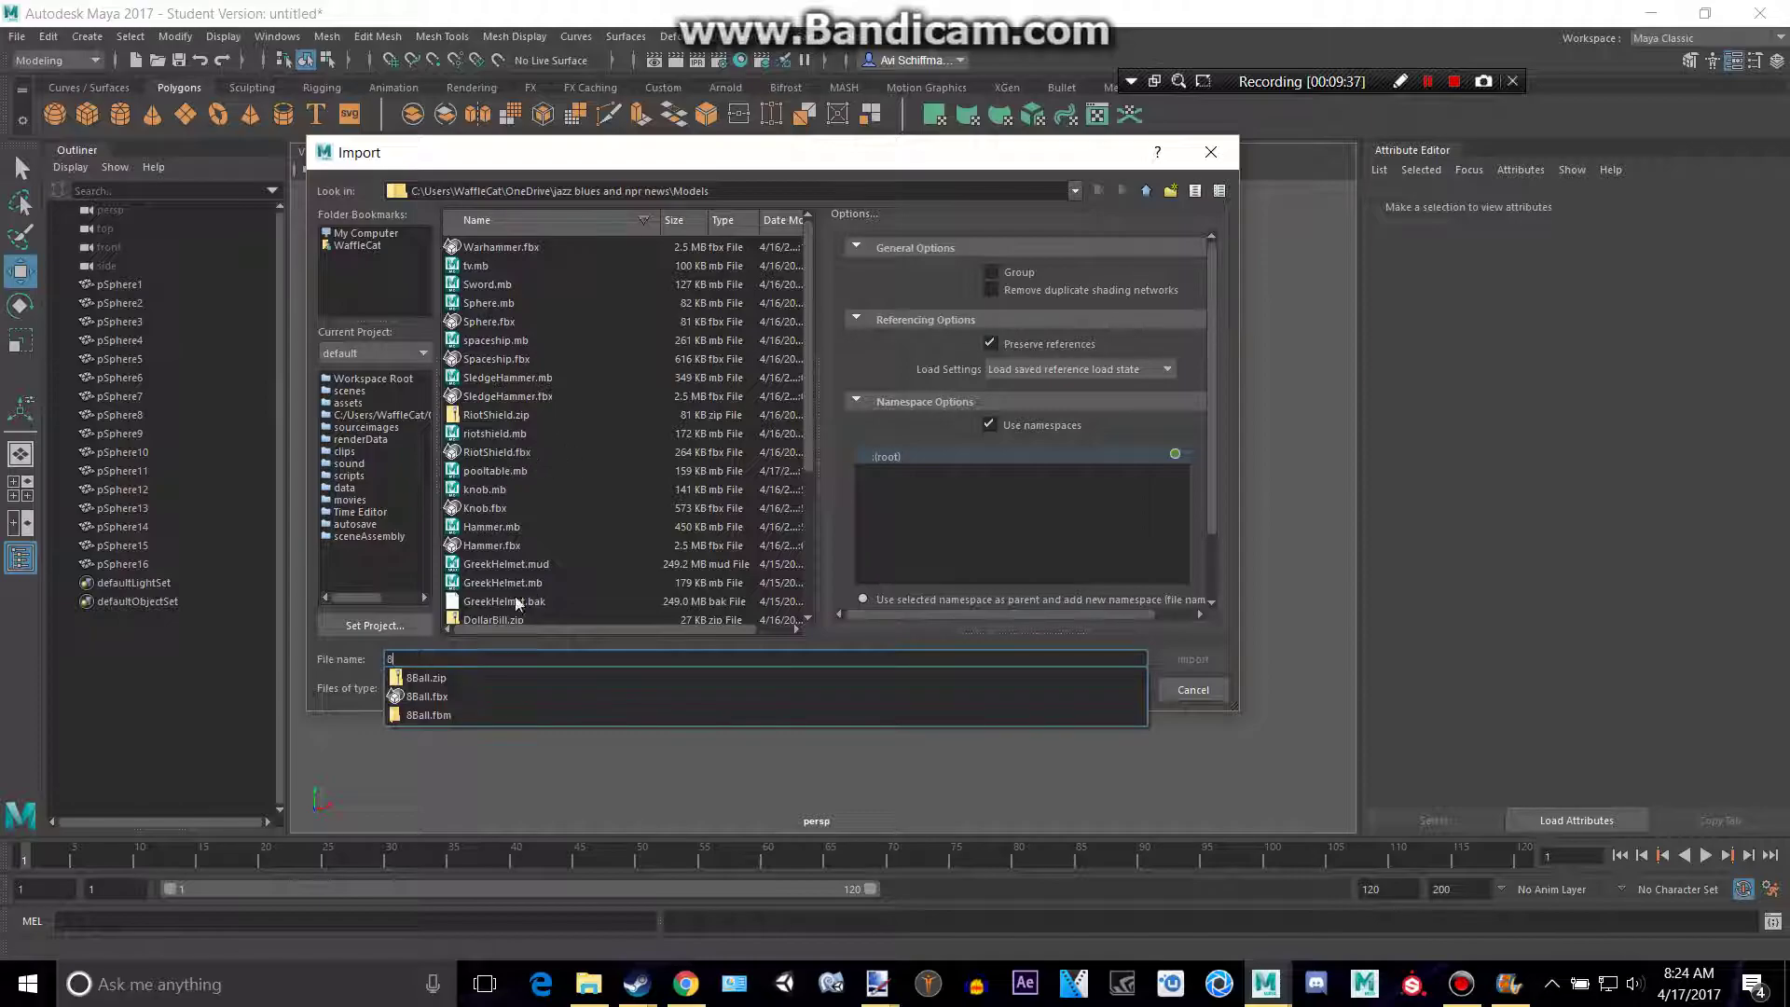
left_click(450, 695)
left_click(451, 695)
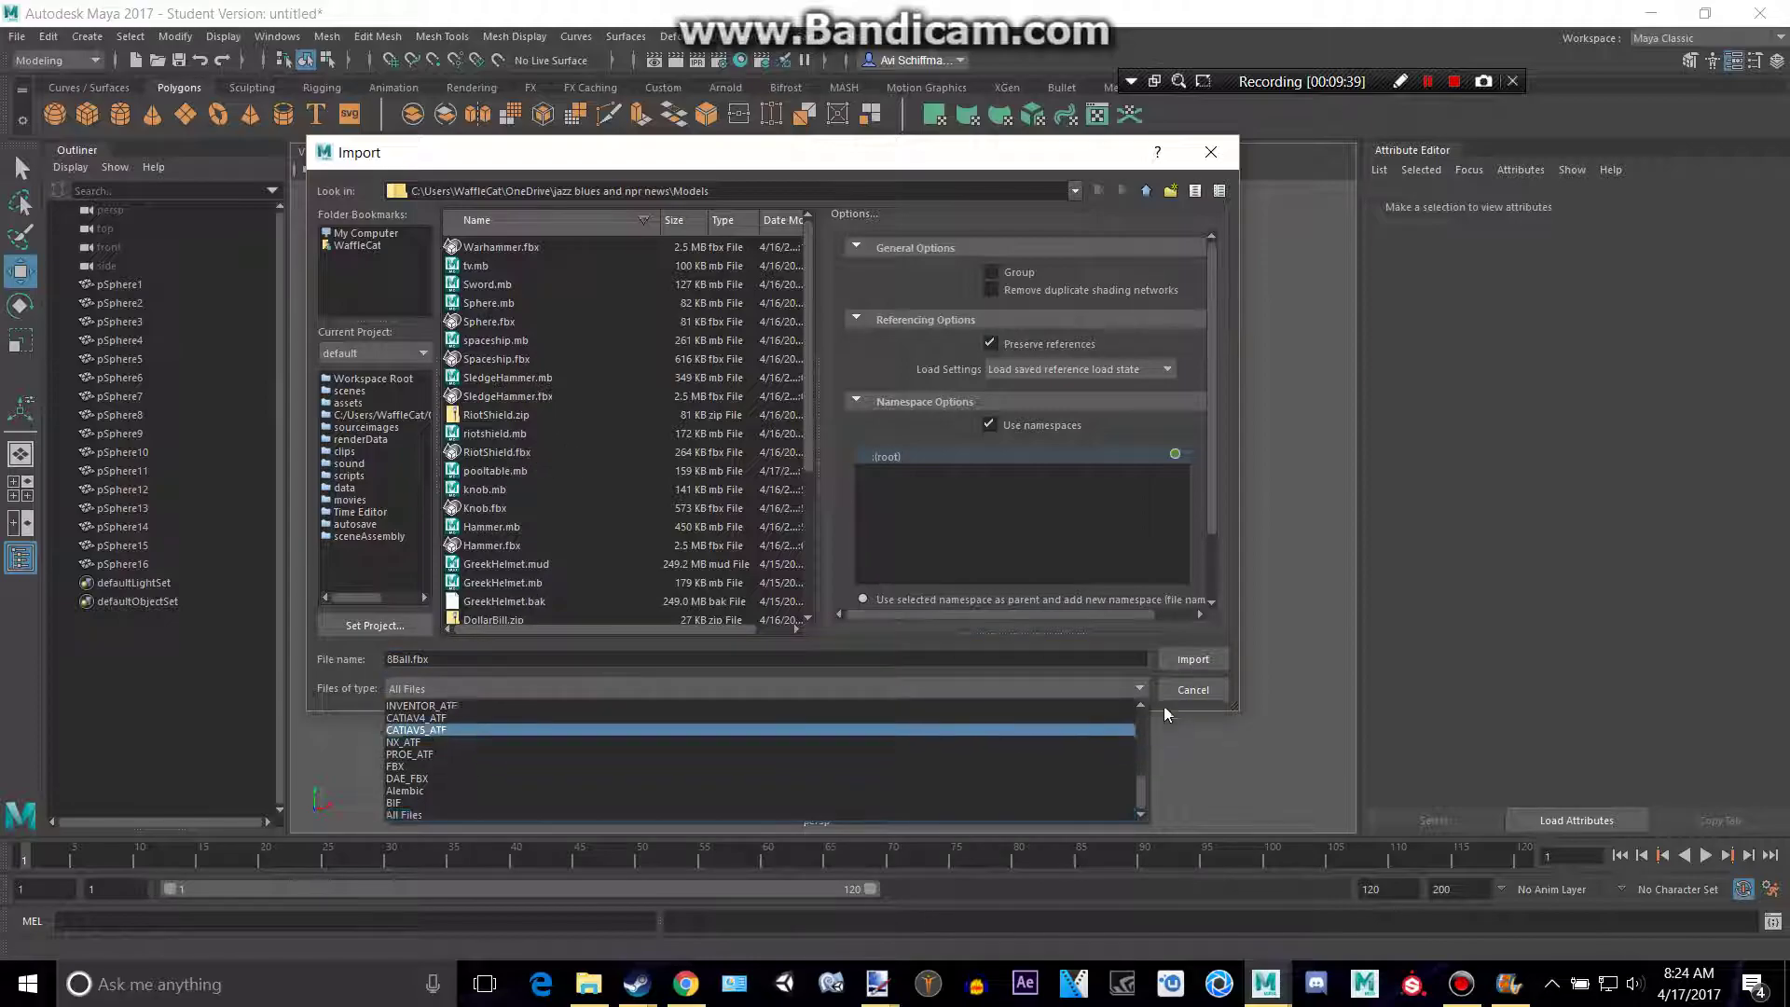
left_click(551, 769)
left_click(1188, 661)
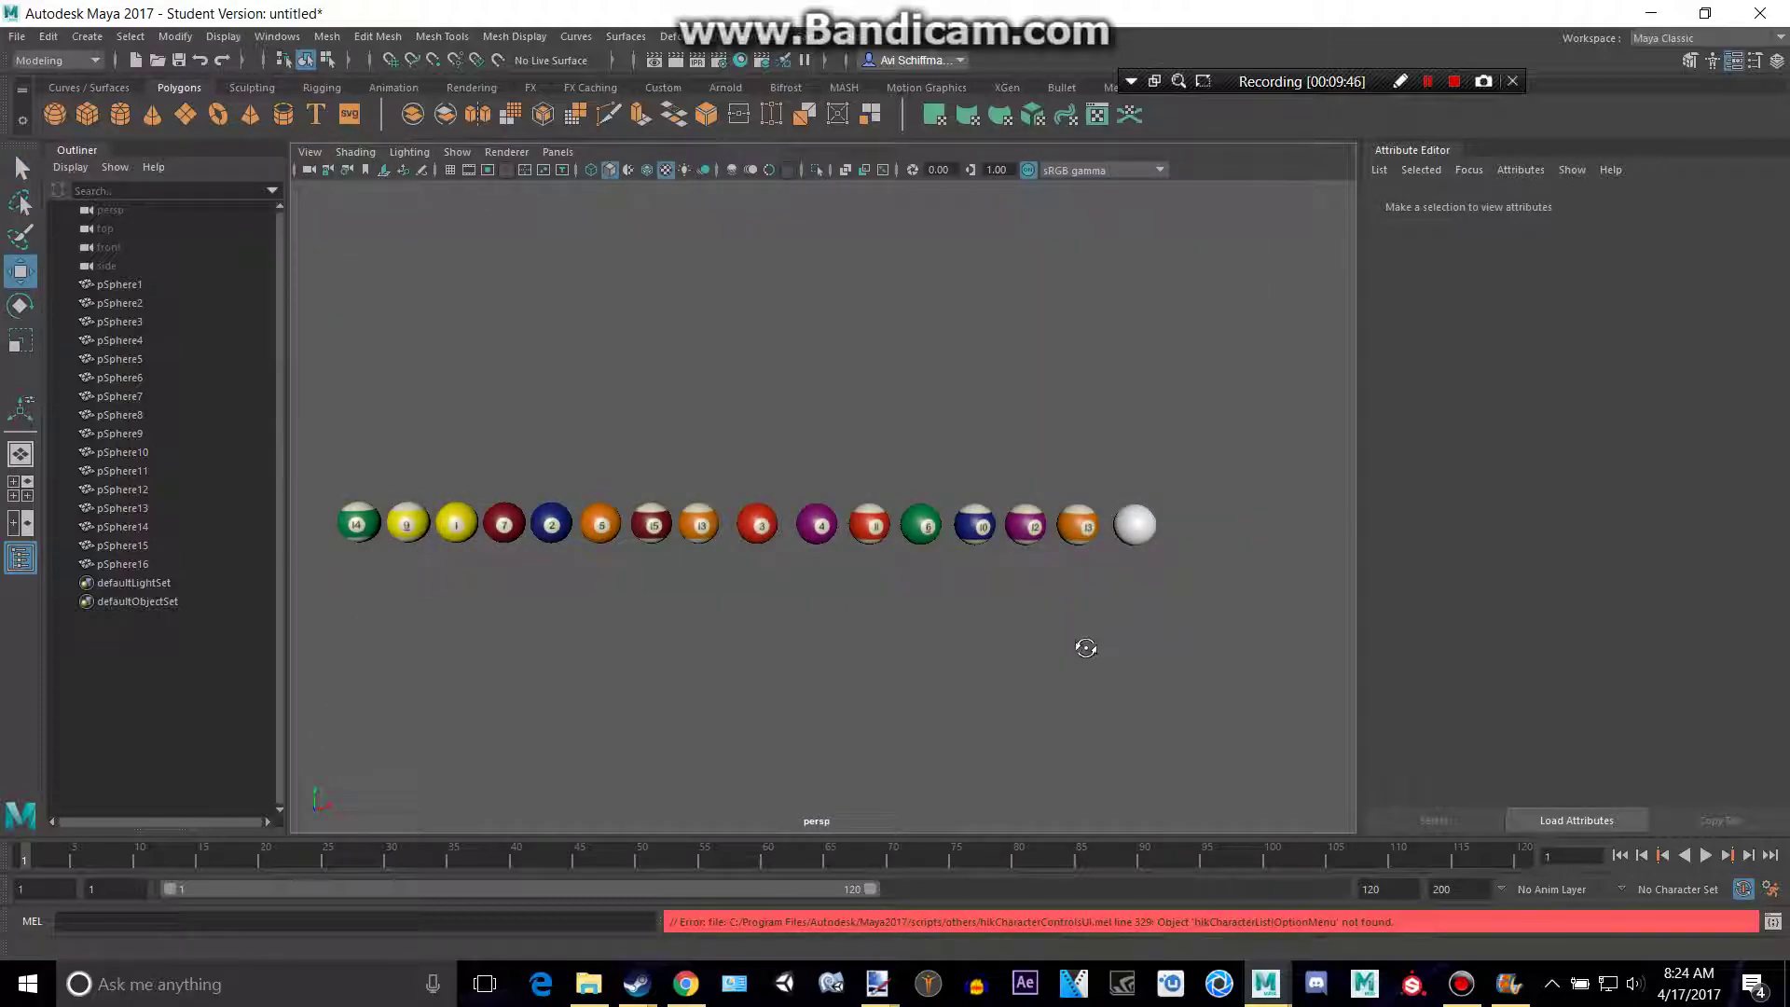
Tumble the camera to view the sixteen-ball row at an angle and clear the selection
mouse_move(1086, 648)
left_mouse_down("alt")
mouse_move(1207, 592)
mouse_move(982, 572)
mouse_move(1243, 659)
mouse_move(334, 341)
left_mouse_up("alt")
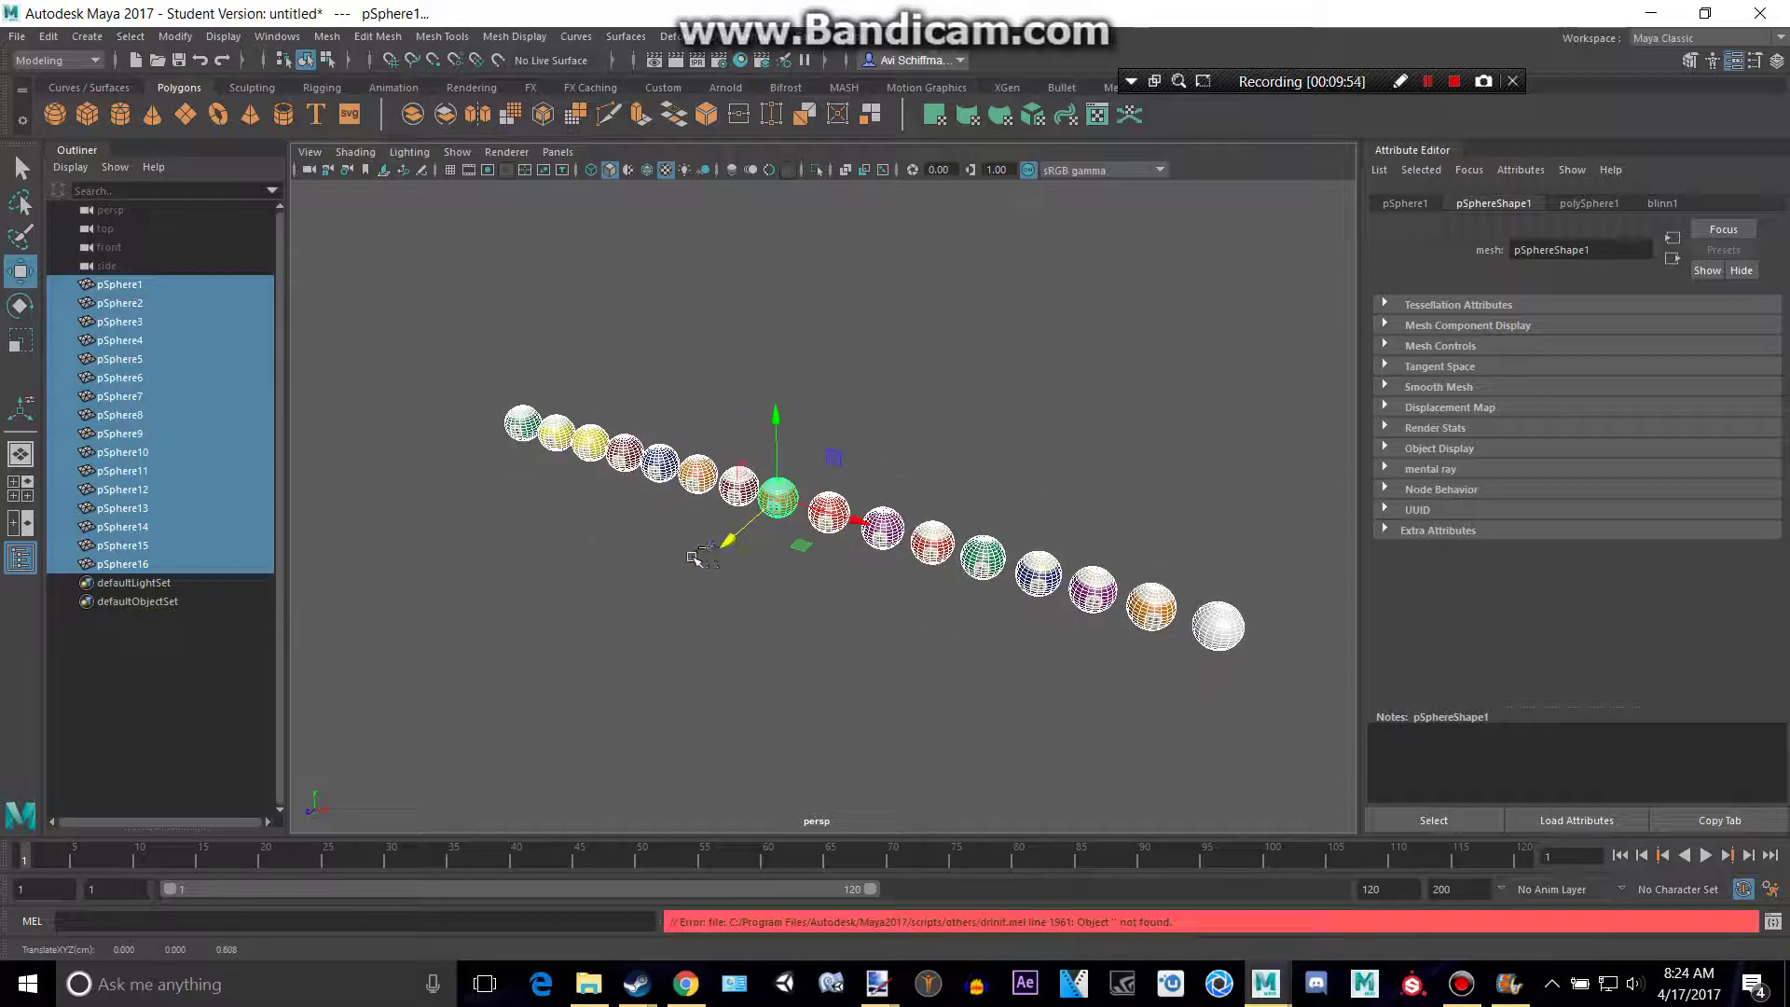
left_click(859, 627)
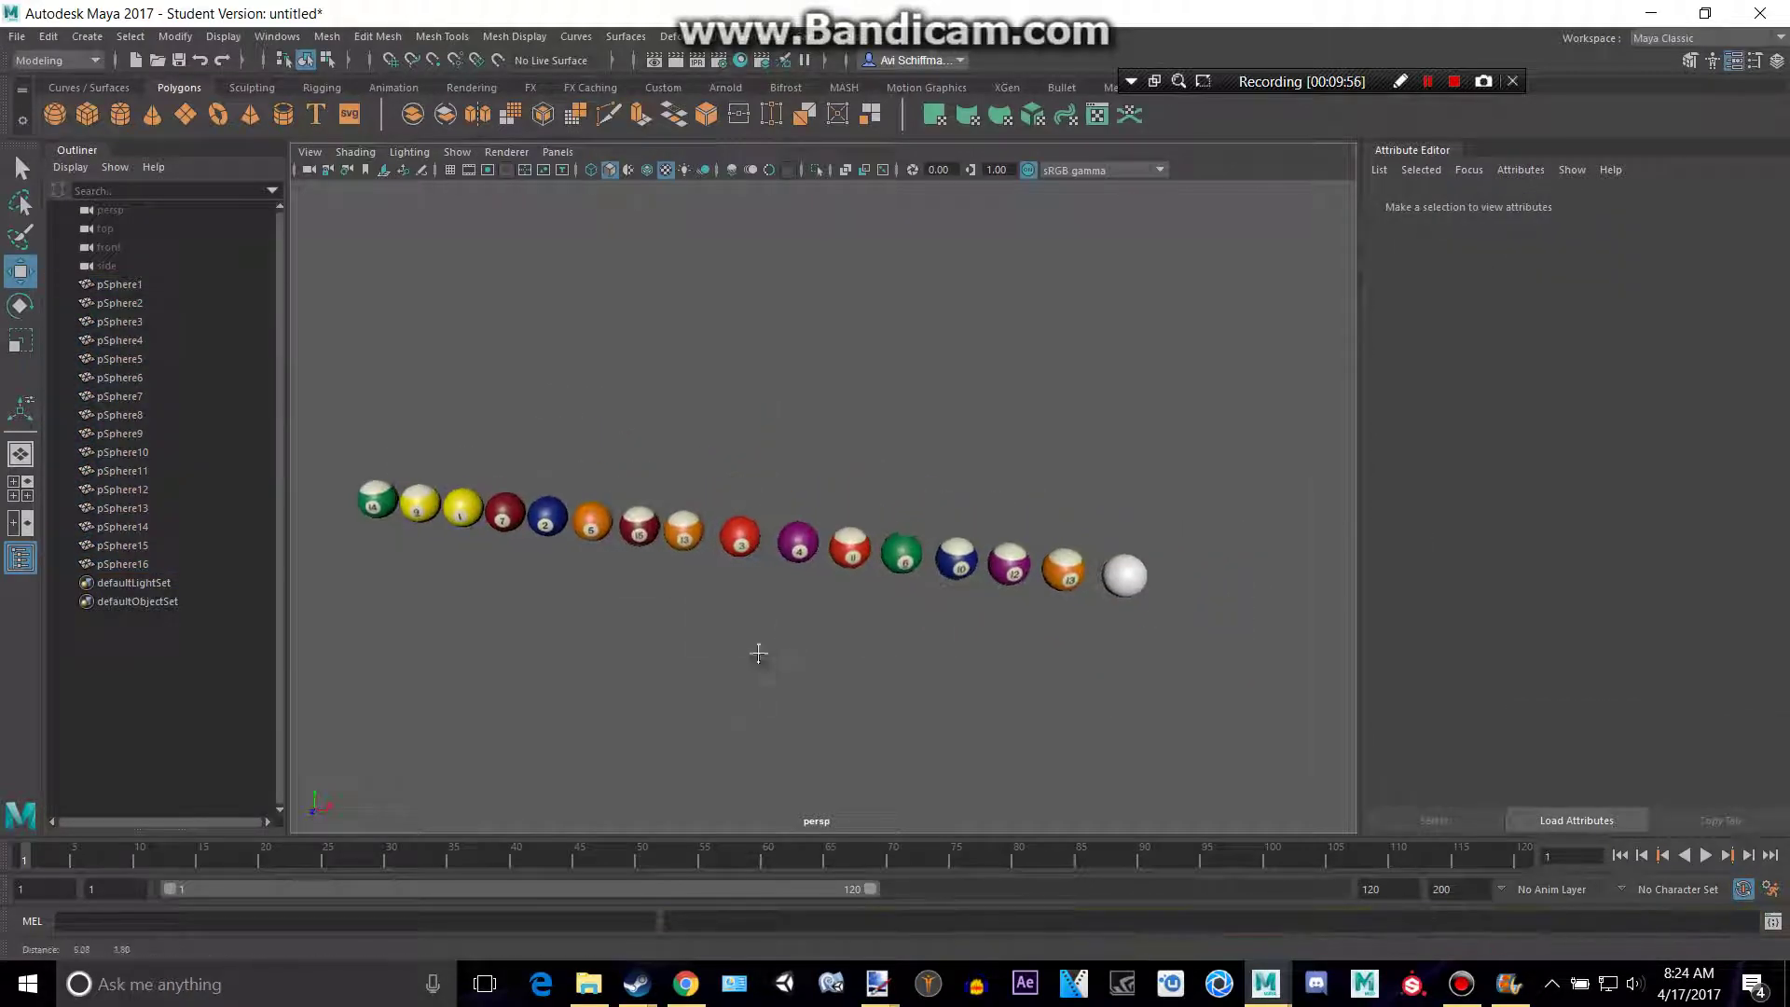